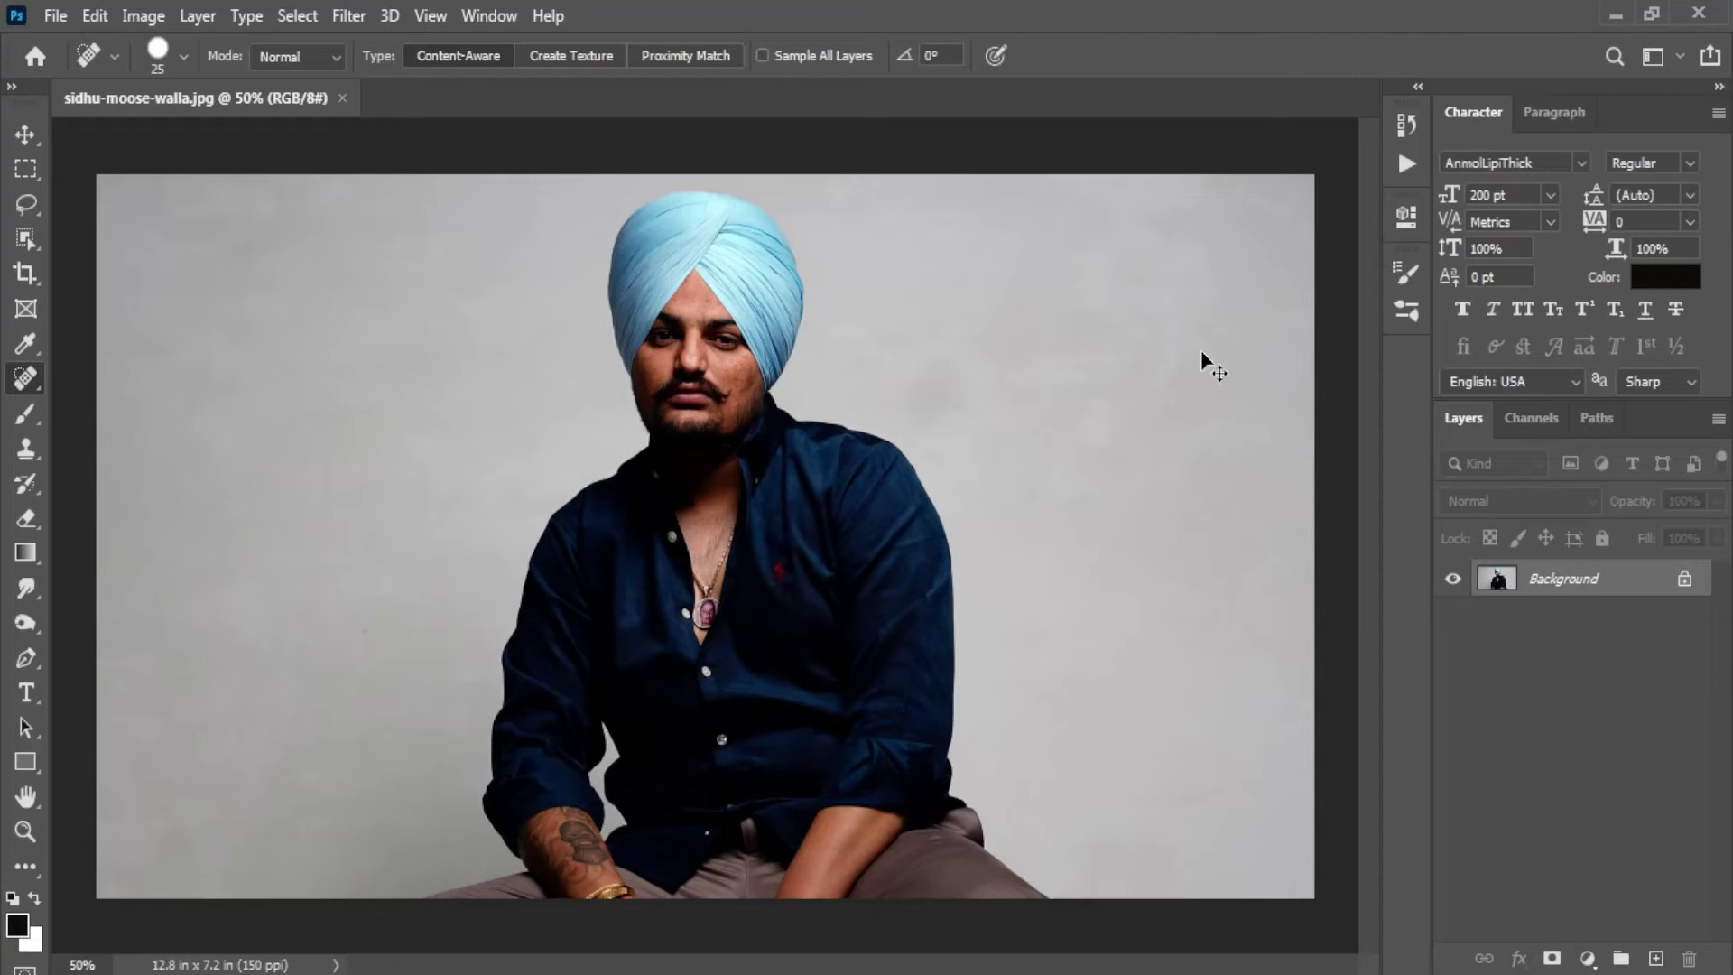
Step: Apply Levels with midtones at 1.54 and the white input point at 231
key(ctrl+l)
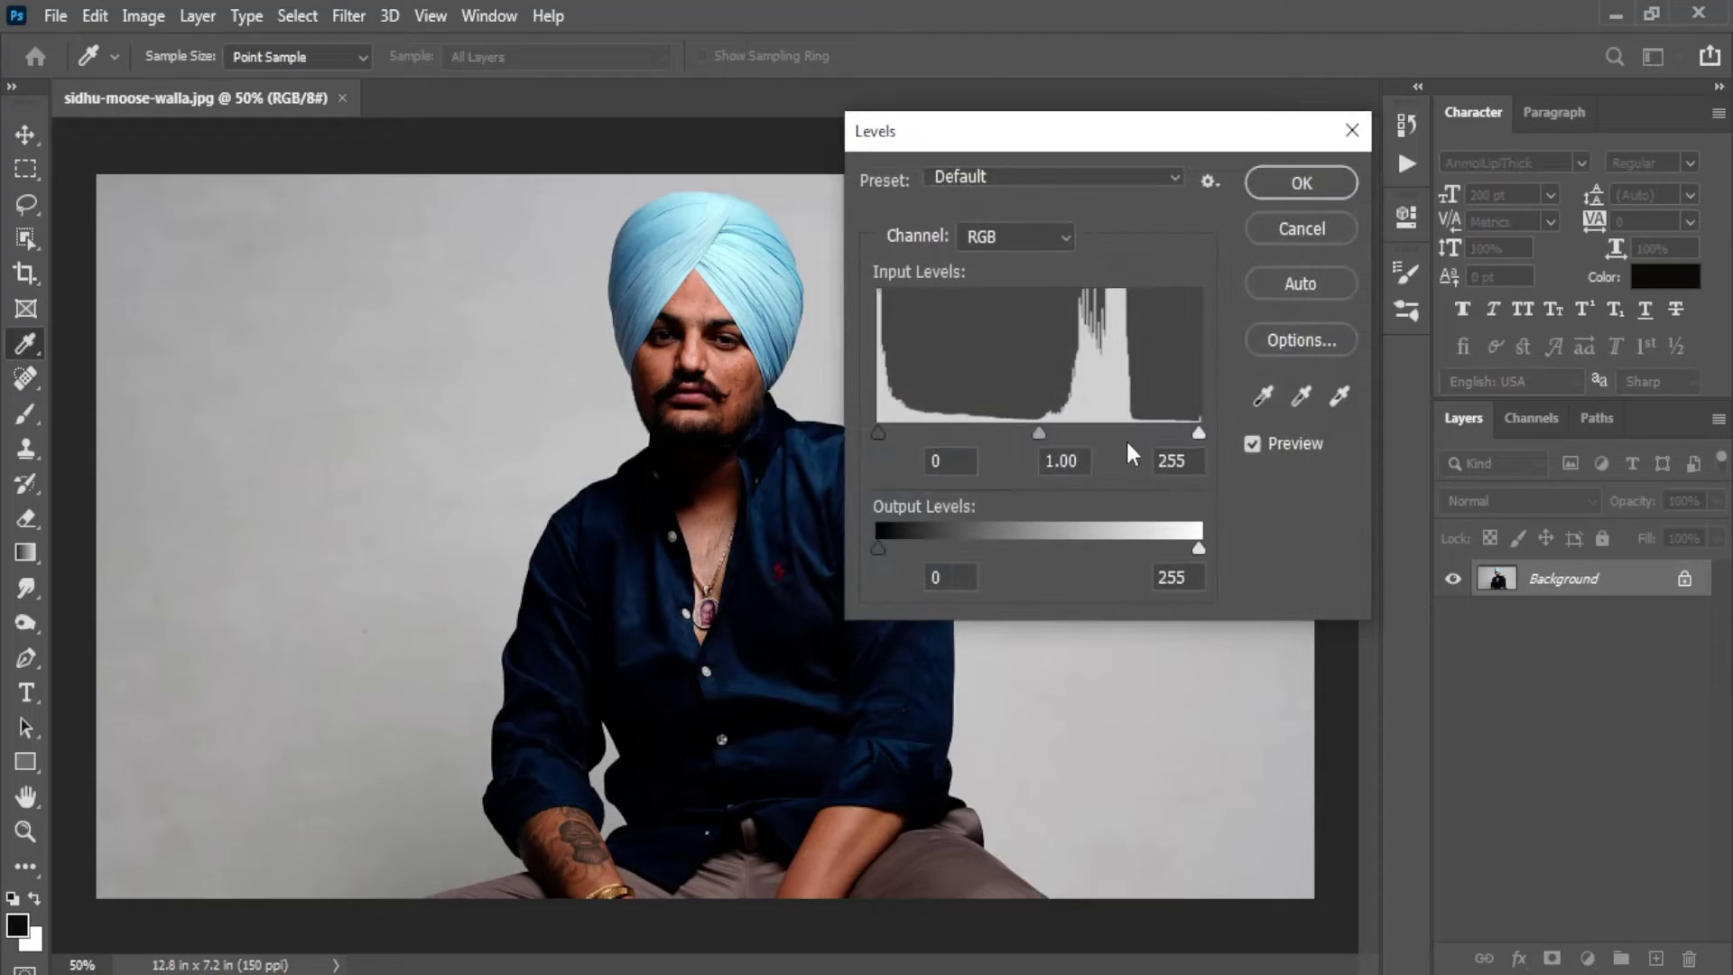
drag(1036, 434, 980, 433)
drag(1197, 433, 1168, 433)
drag(965, 435, 976, 424)
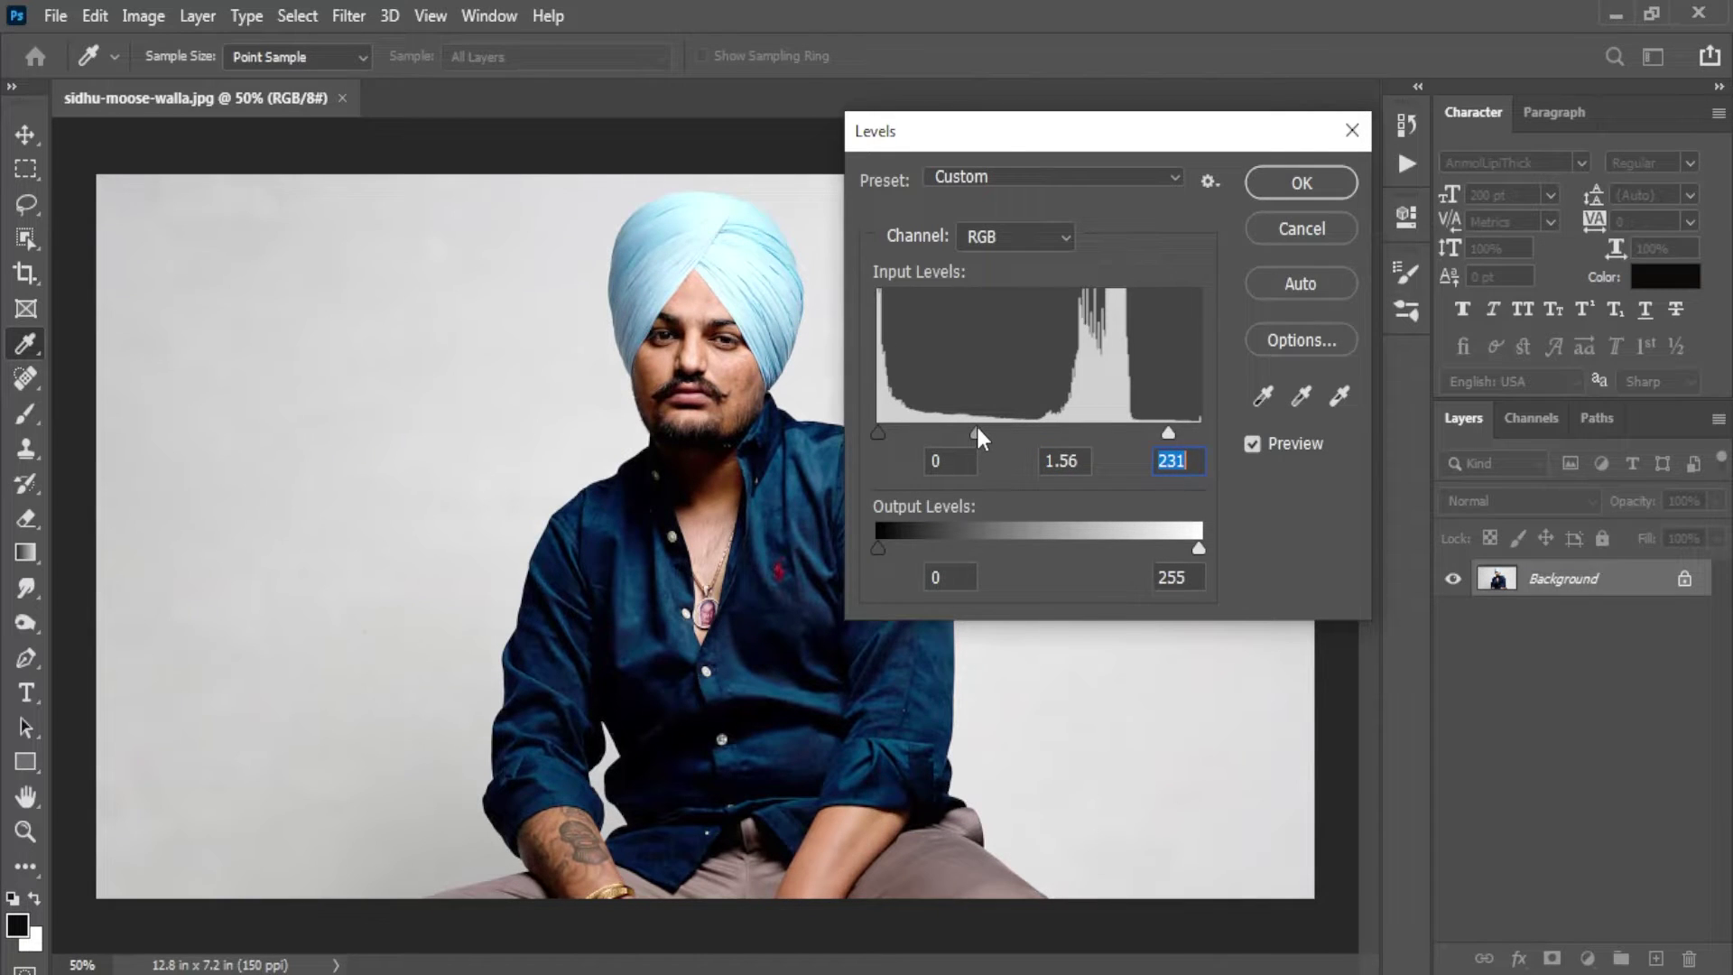
click(1314, 184)
Step: Zoom in on the face to 100% and launch the Camera Raw Filter
drag(646, 361, 834, 362)
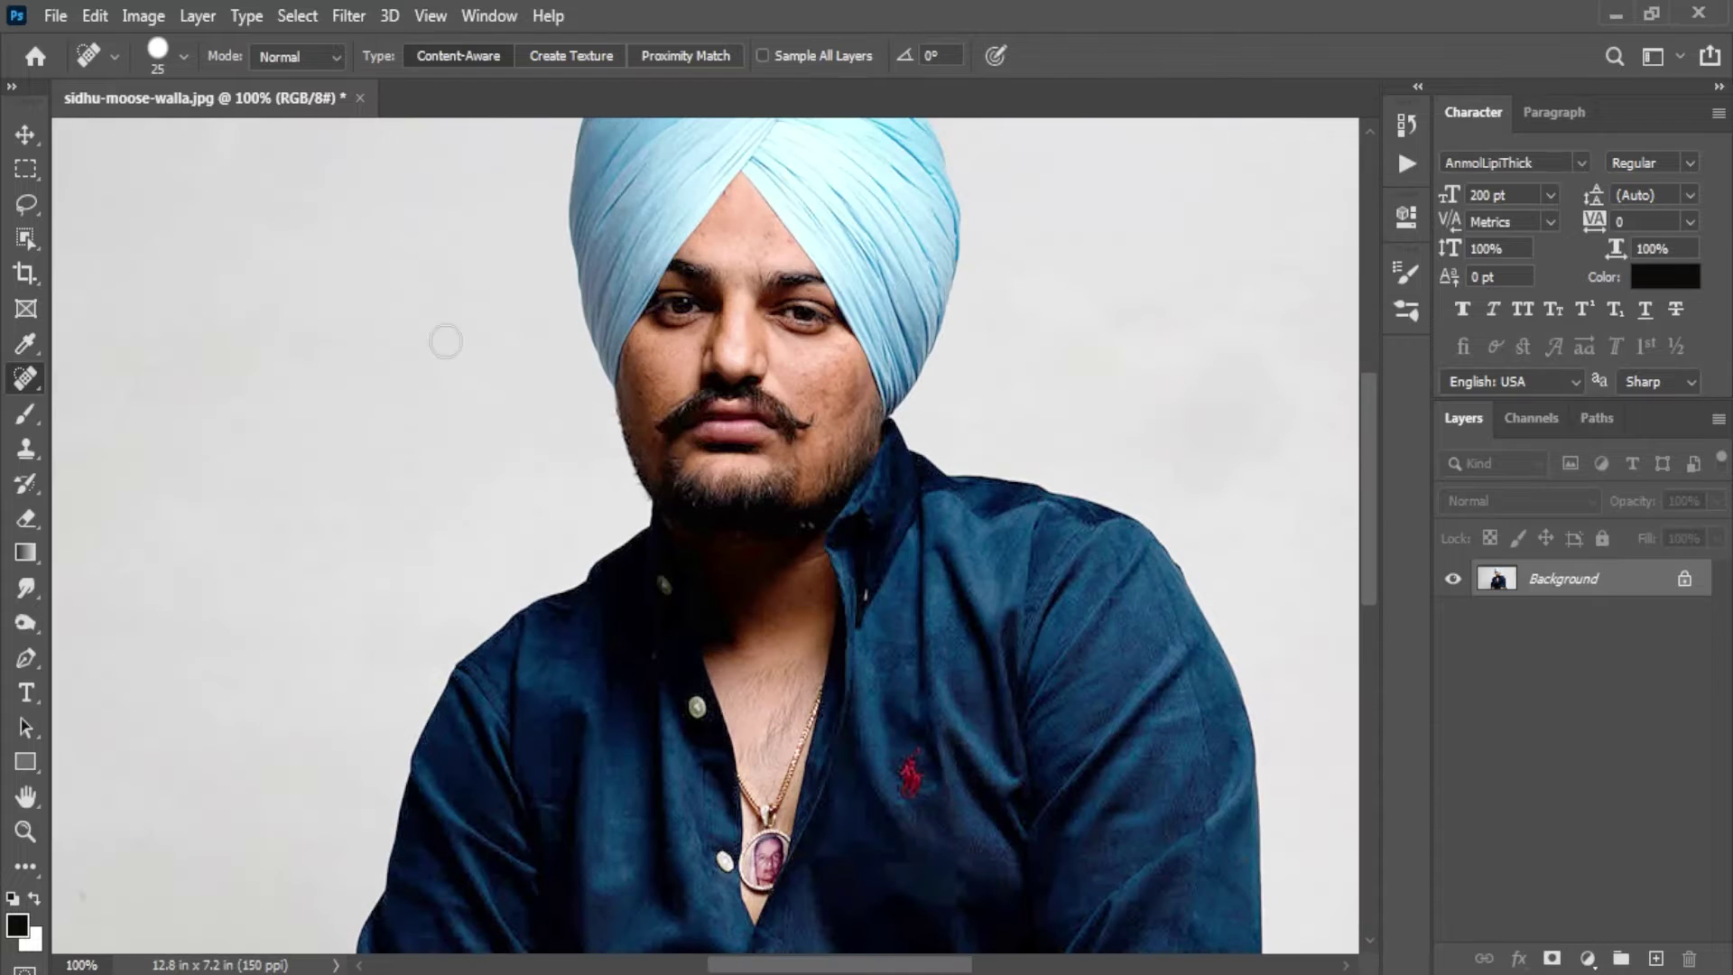
click(361, 14)
click(448, 174)
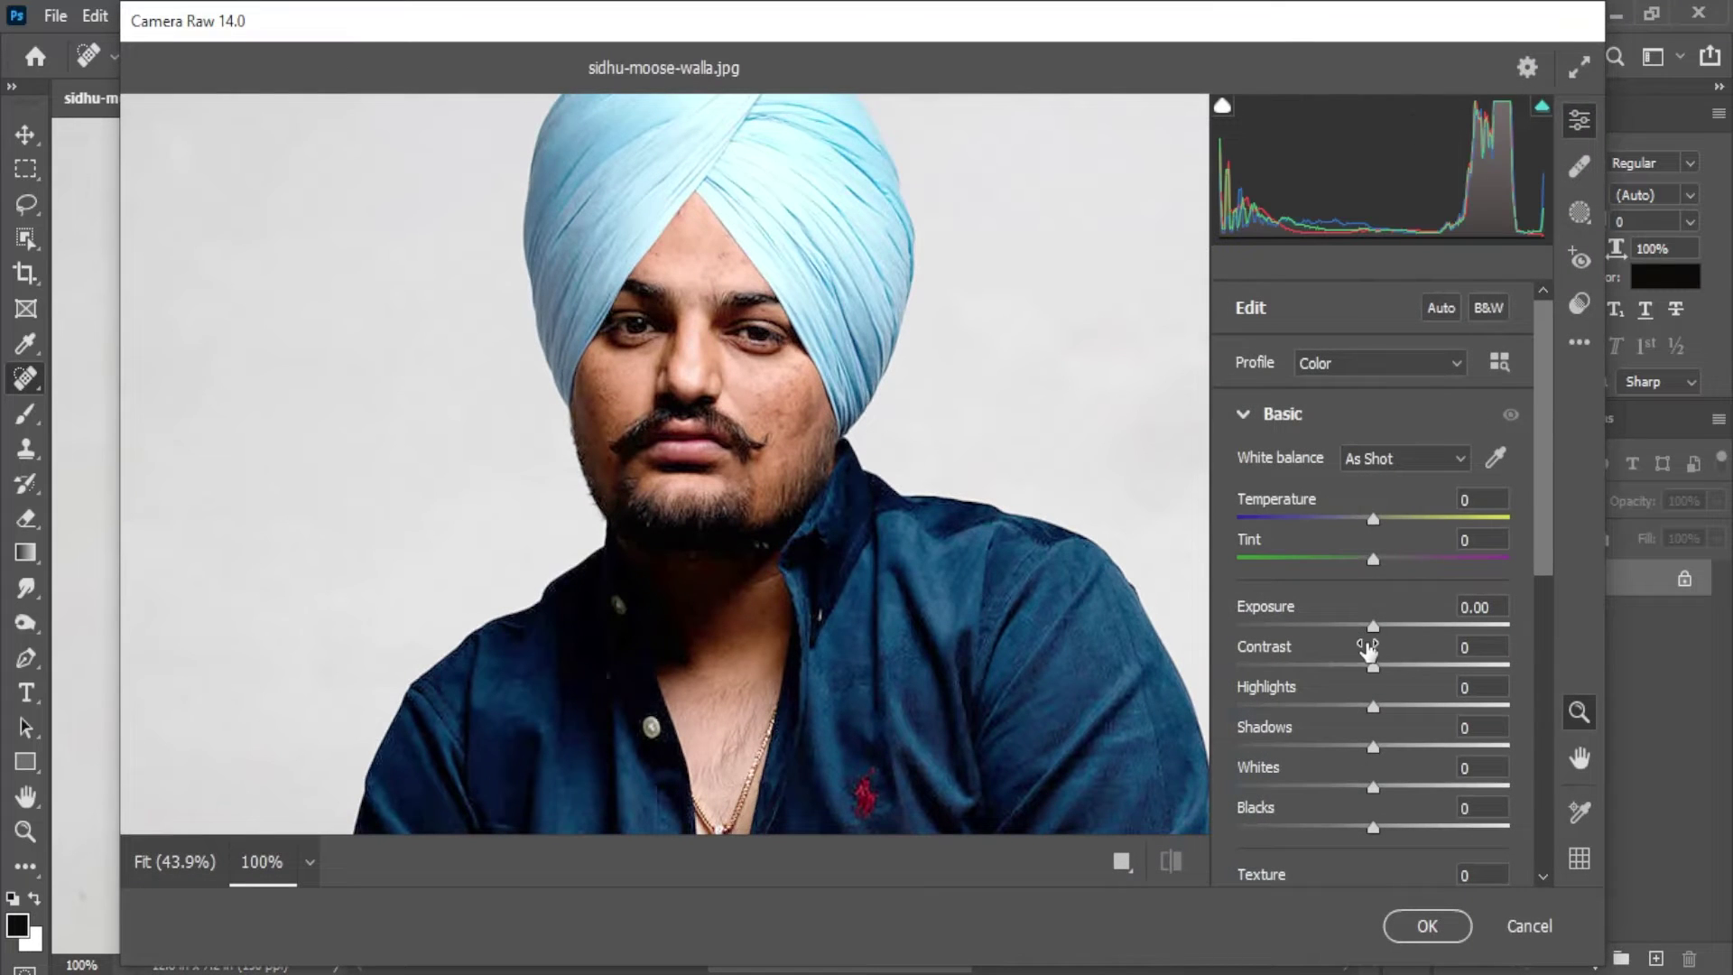
Step: In Camera Raw, raise Exposure, lower Highlights and push Vibrance to +51
mouse_move(1373, 629)
mouse_down()
mouse_move(1389, 628)
mouse_move(1266, 668)
mouse_move(1319, 666)
mouse_up()
mouse_move(1405, 704)
mouse_down()
mouse_move(1344, 706)
mouse_move(1411, 745)
mouse_move(1381, 785)
mouse_move(1354, 786)
mouse_move(1390, 832)
mouse_up()
scroll(1290, 785, down, 2)
scroll(1300, 792, down, 3)
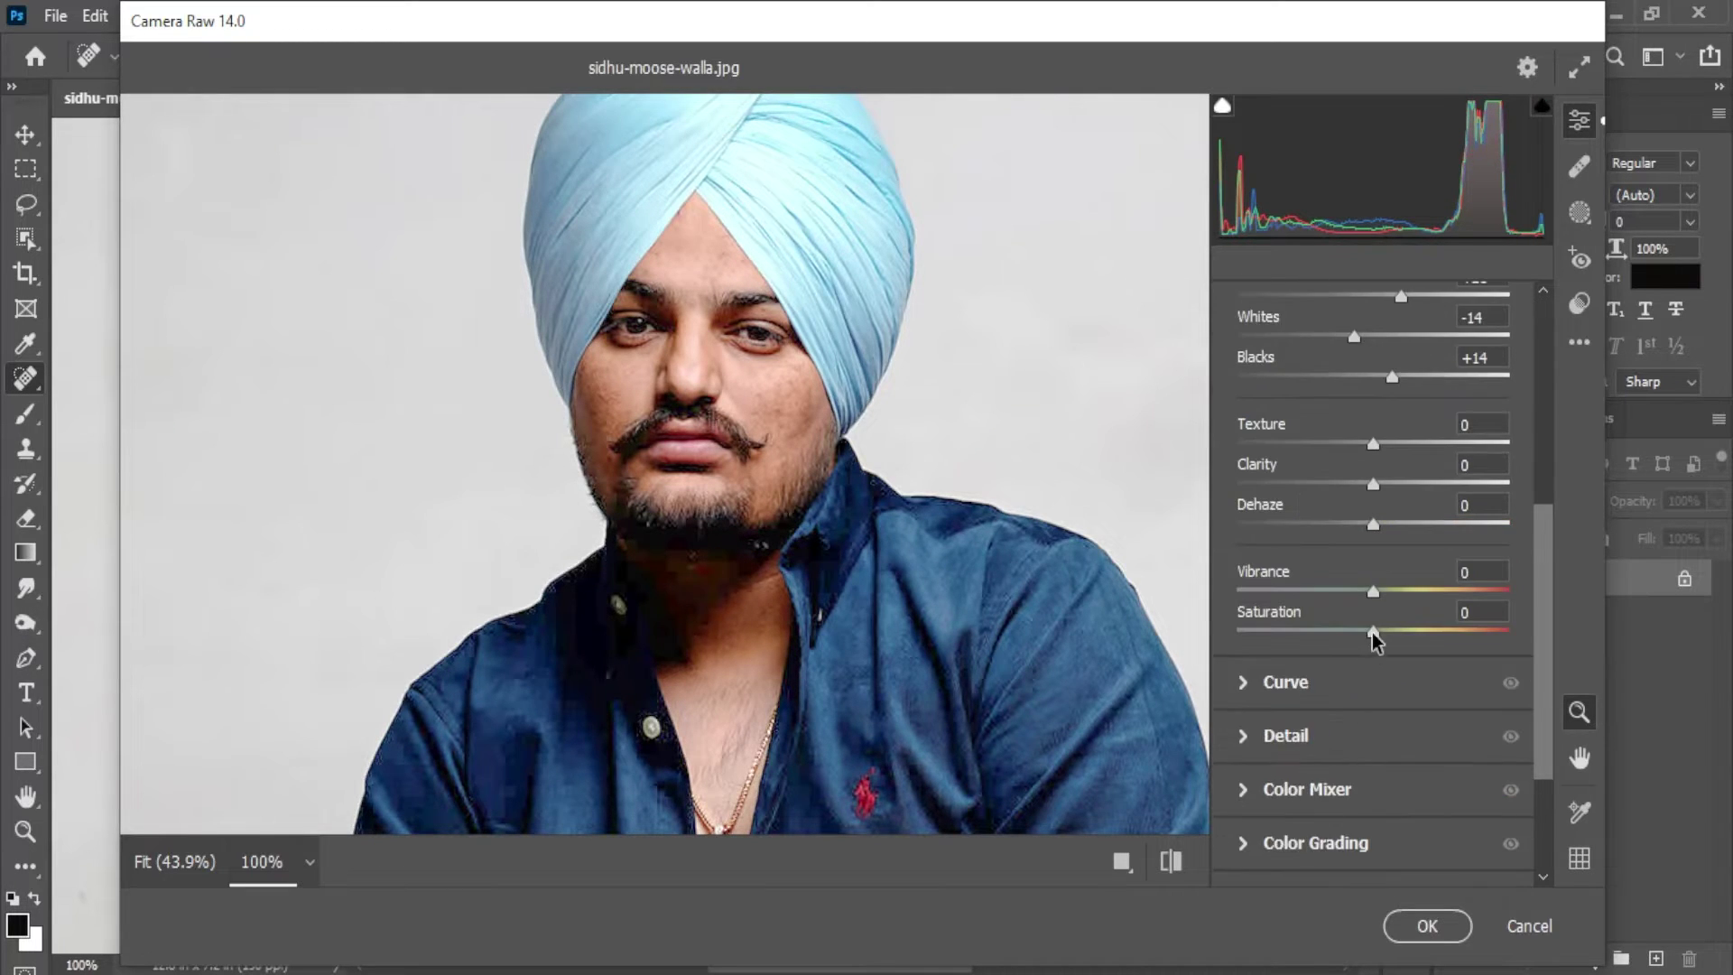
drag(1390, 595, 1435, 597)
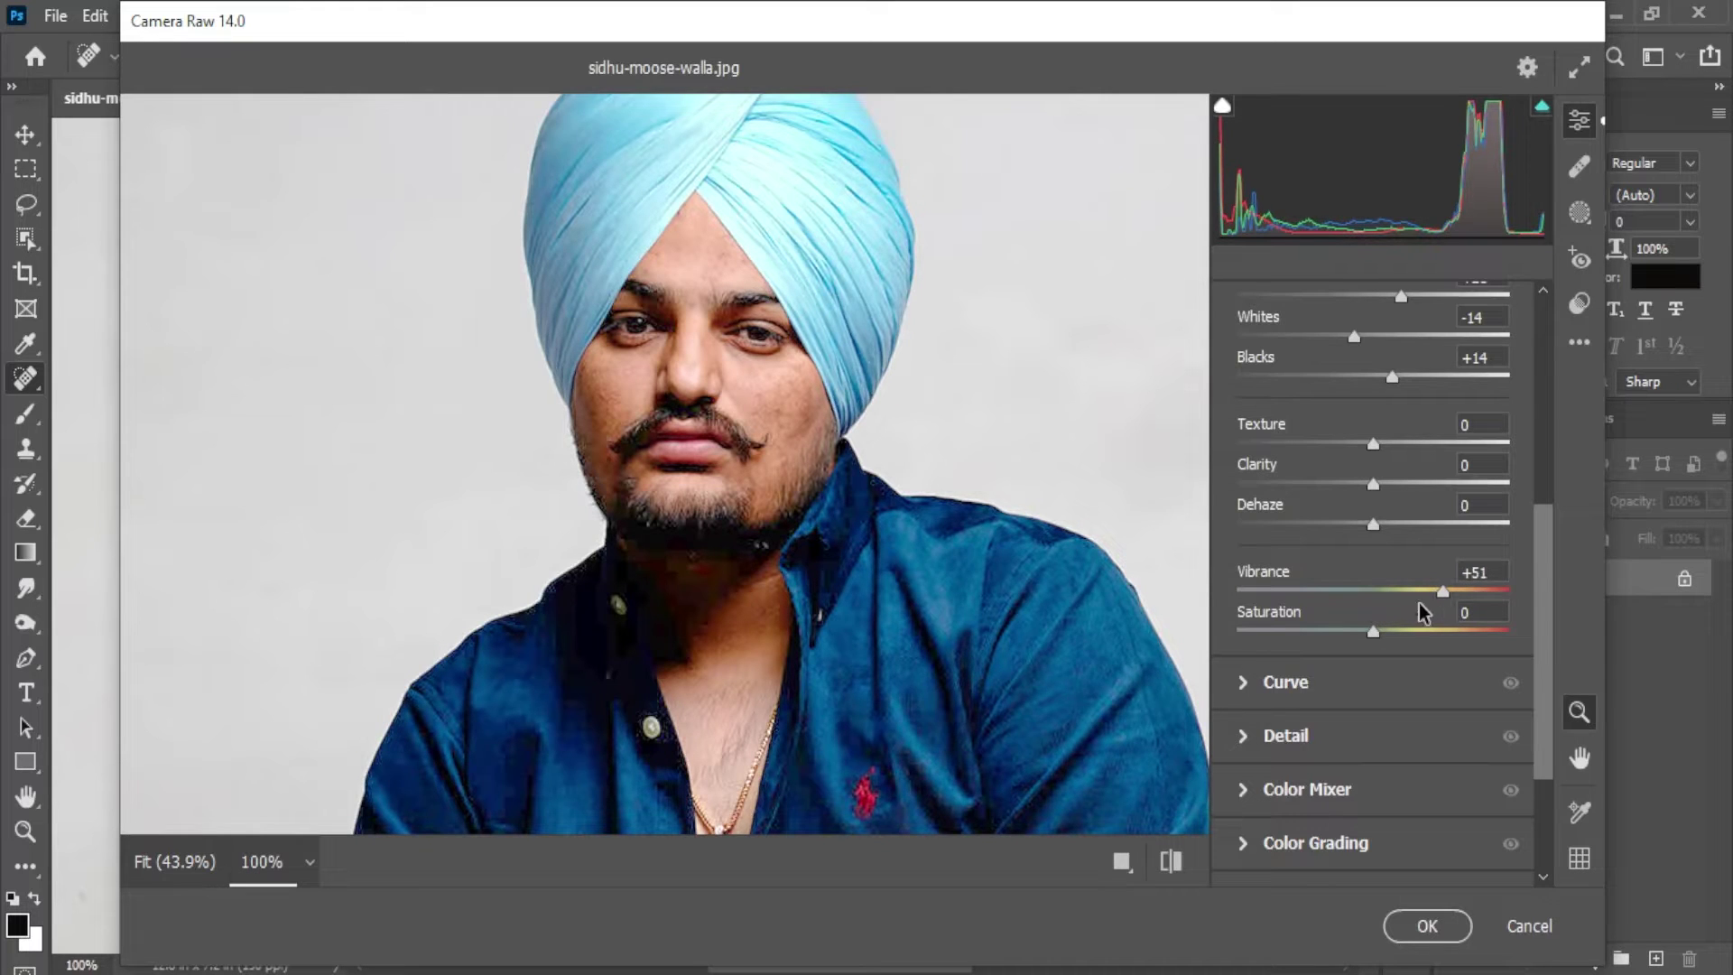
Step: Set the Color Mixer Oranges luminance to +30 and commit the Camera Raw edits
scroll(1330, 712, down, 2)
click(1263, 594)
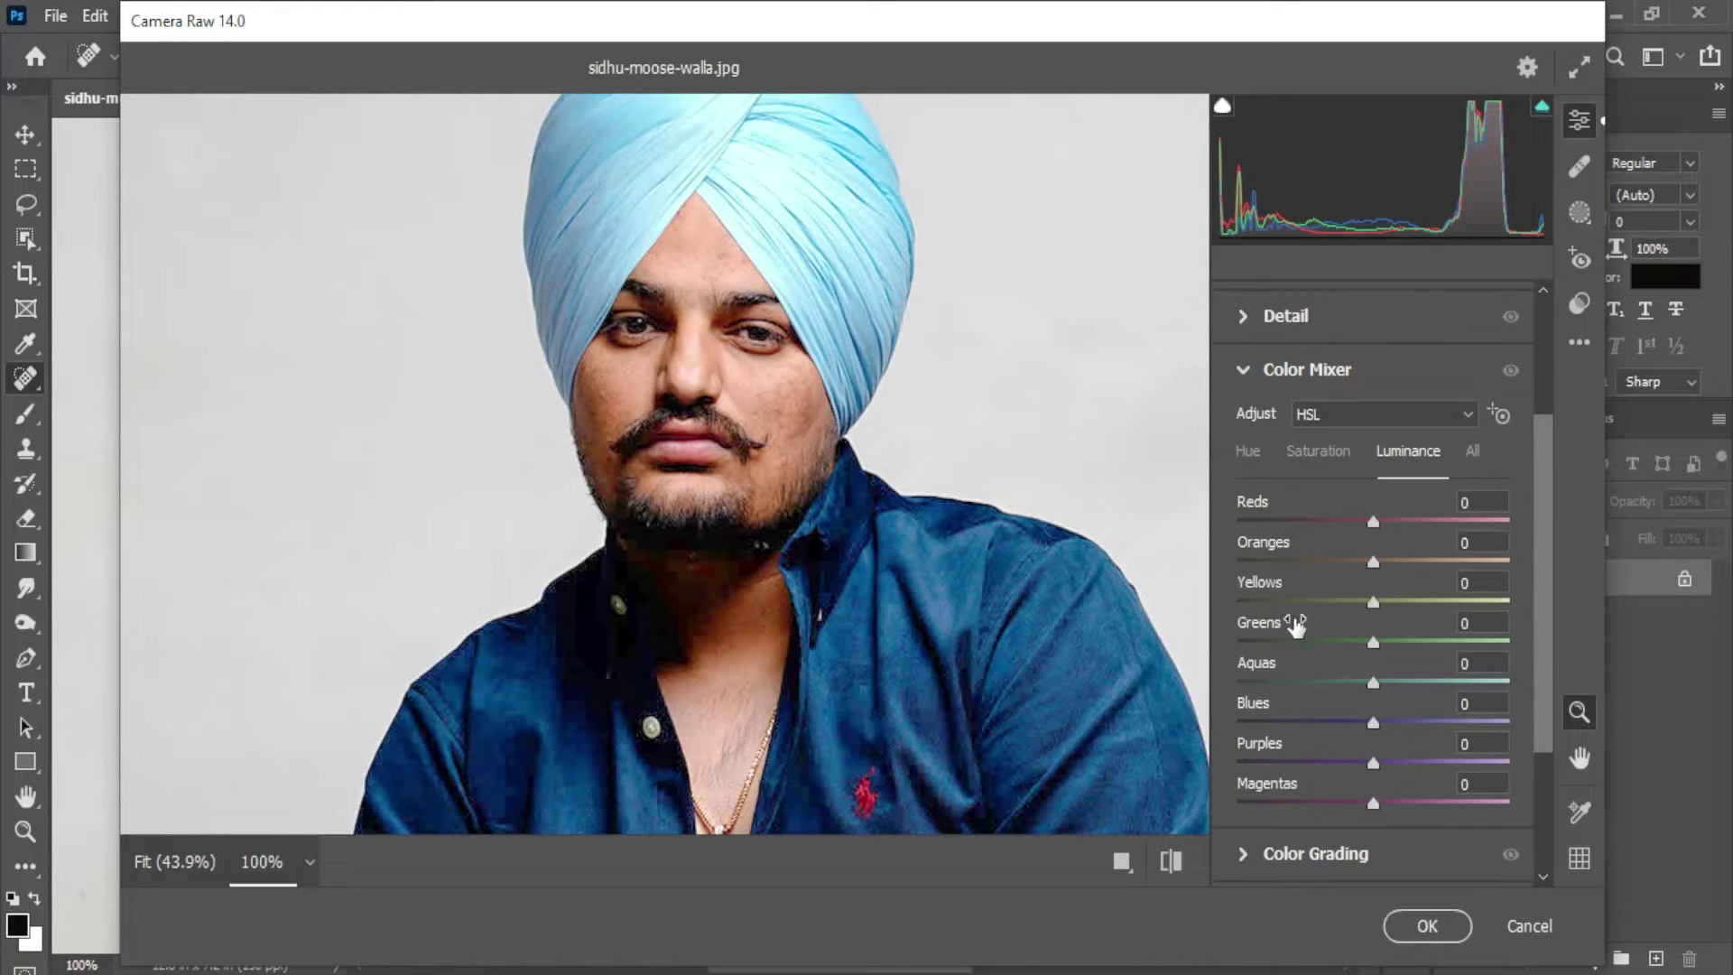
drag(1369, 561, 1412, 566)
click(1449, 923)
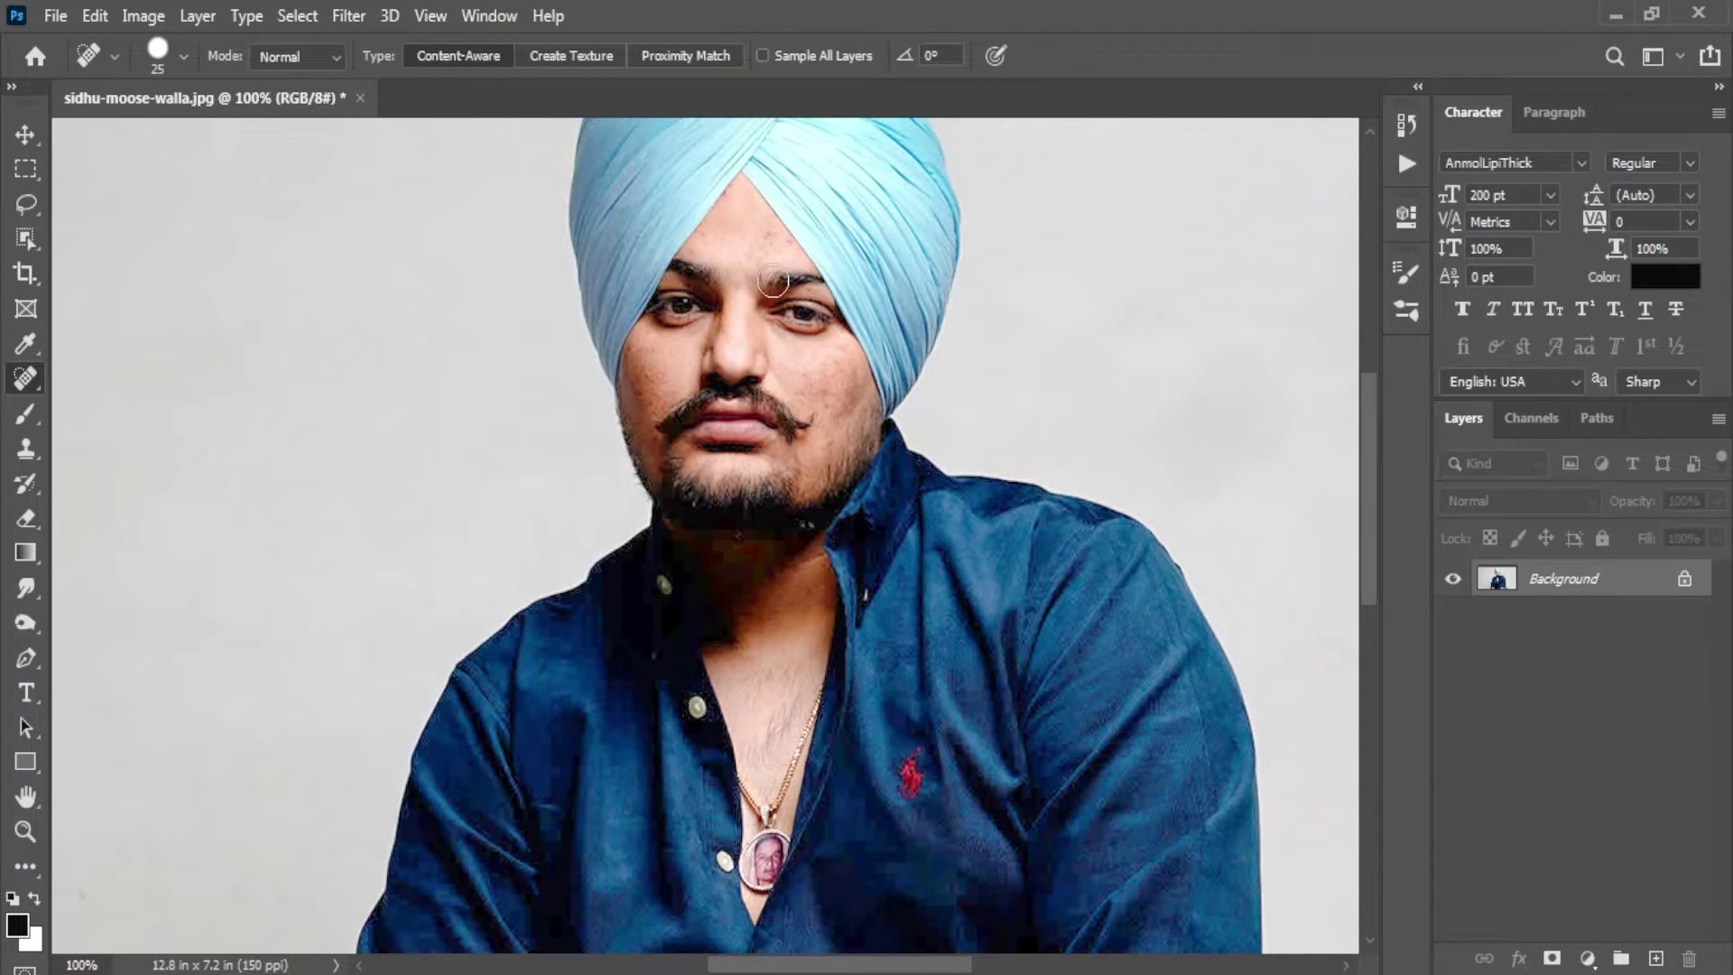
scroll(773, 282, up, 5)
Step: Duplicate the portrait to Layer 1 and apply Surface Blur at radius 14, threshold 15
key(ctrl+j)
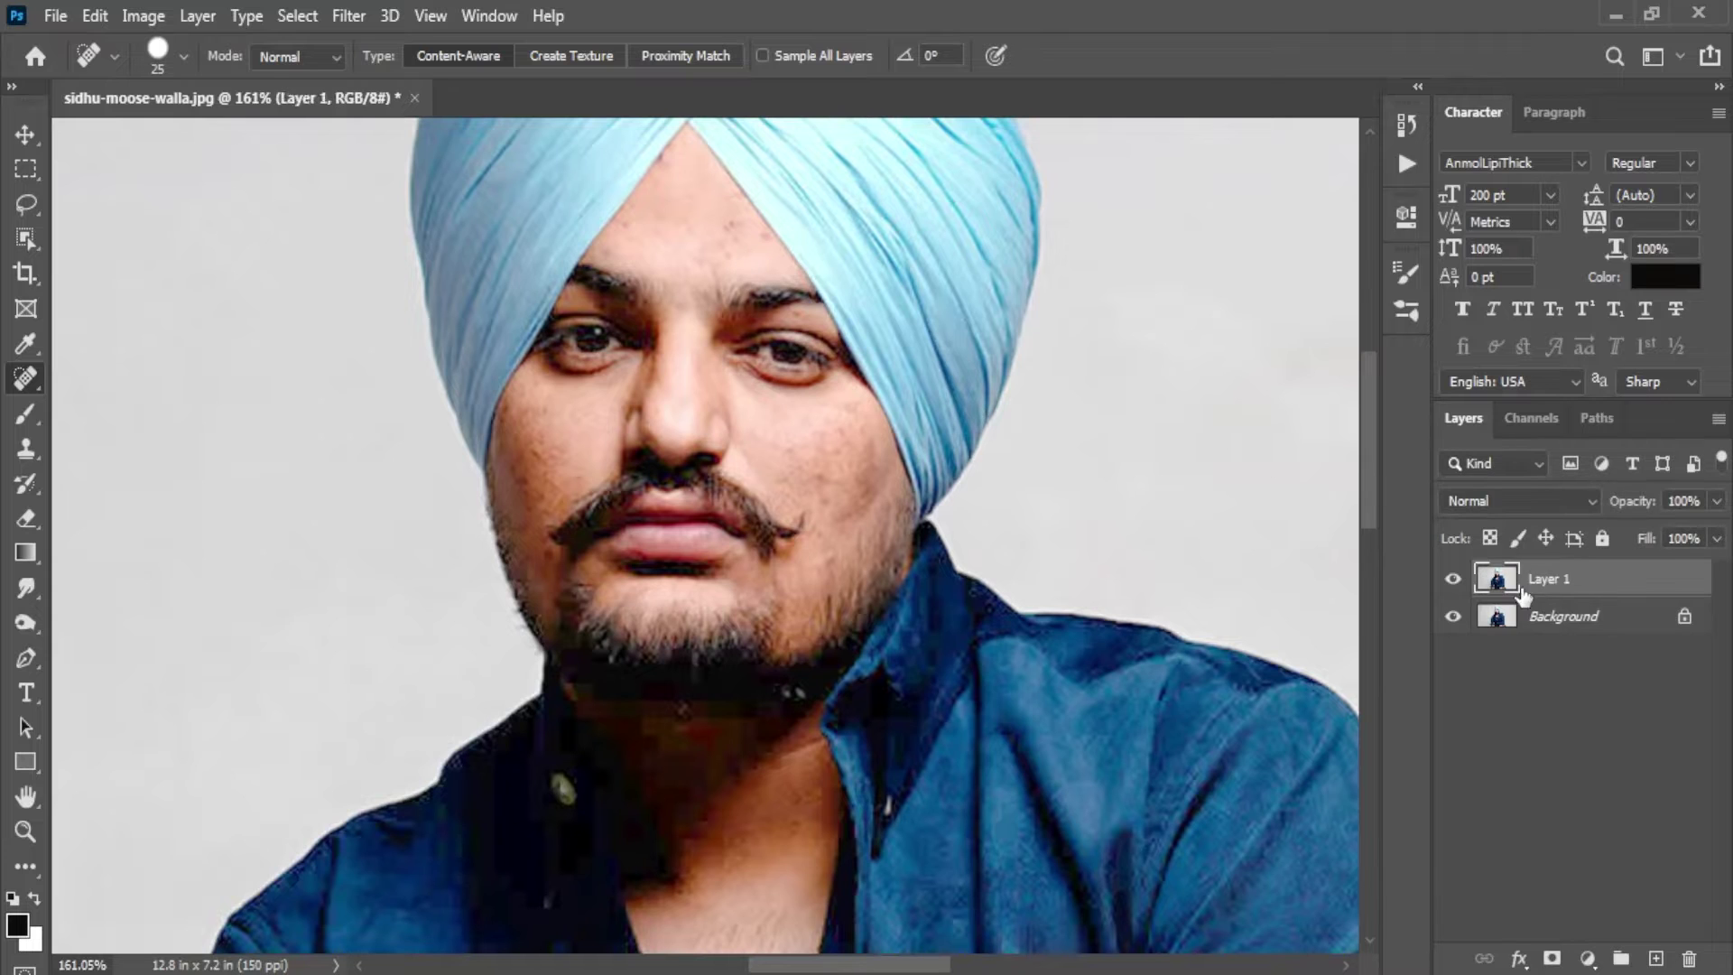
click(343, 17)
mouse_move(490, 344)
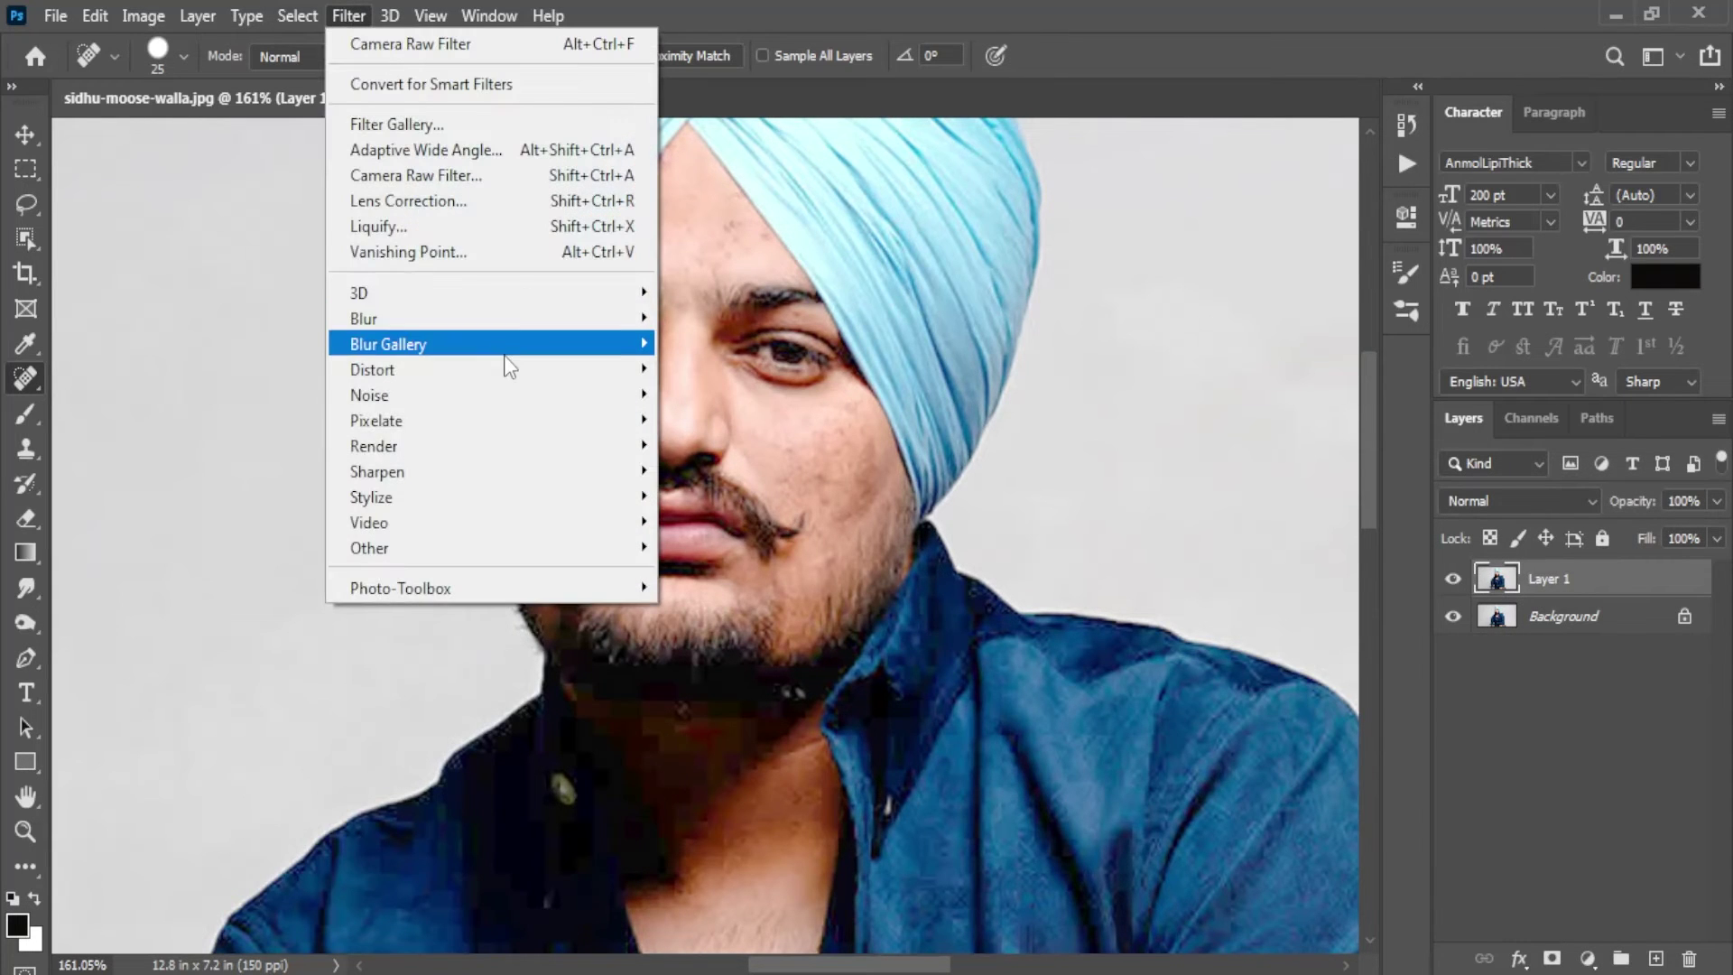
mouse_move(446, 318)
click(722, 572)
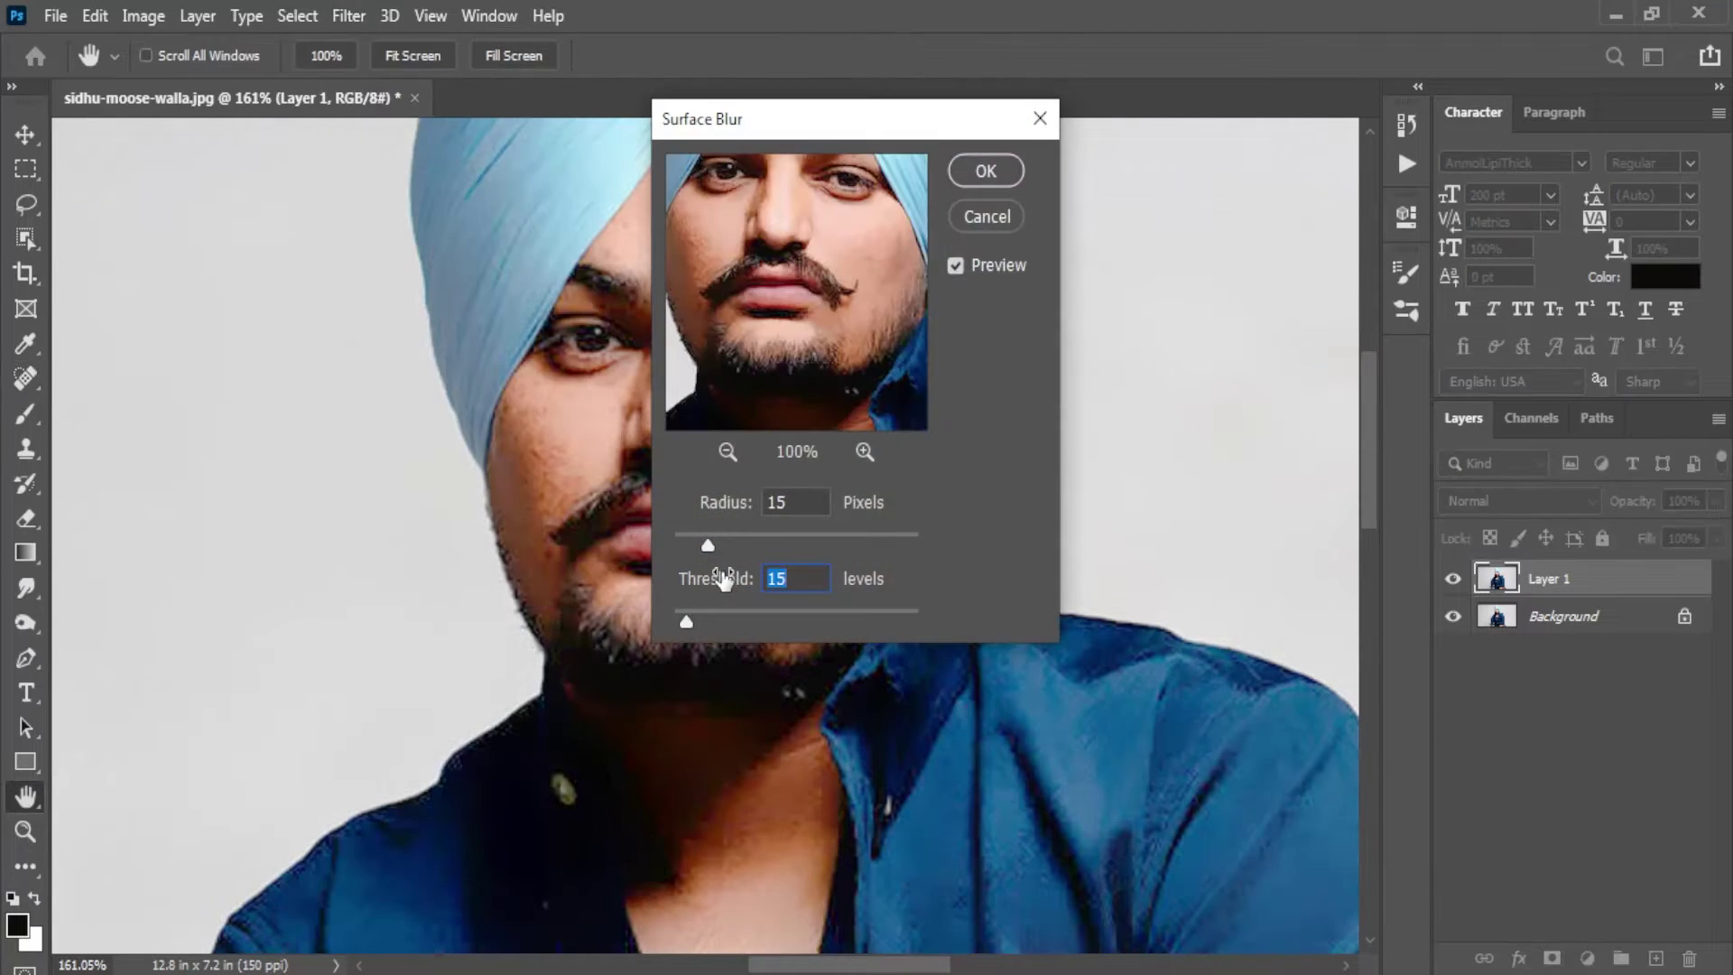
drag(767, 127, 977, 209)
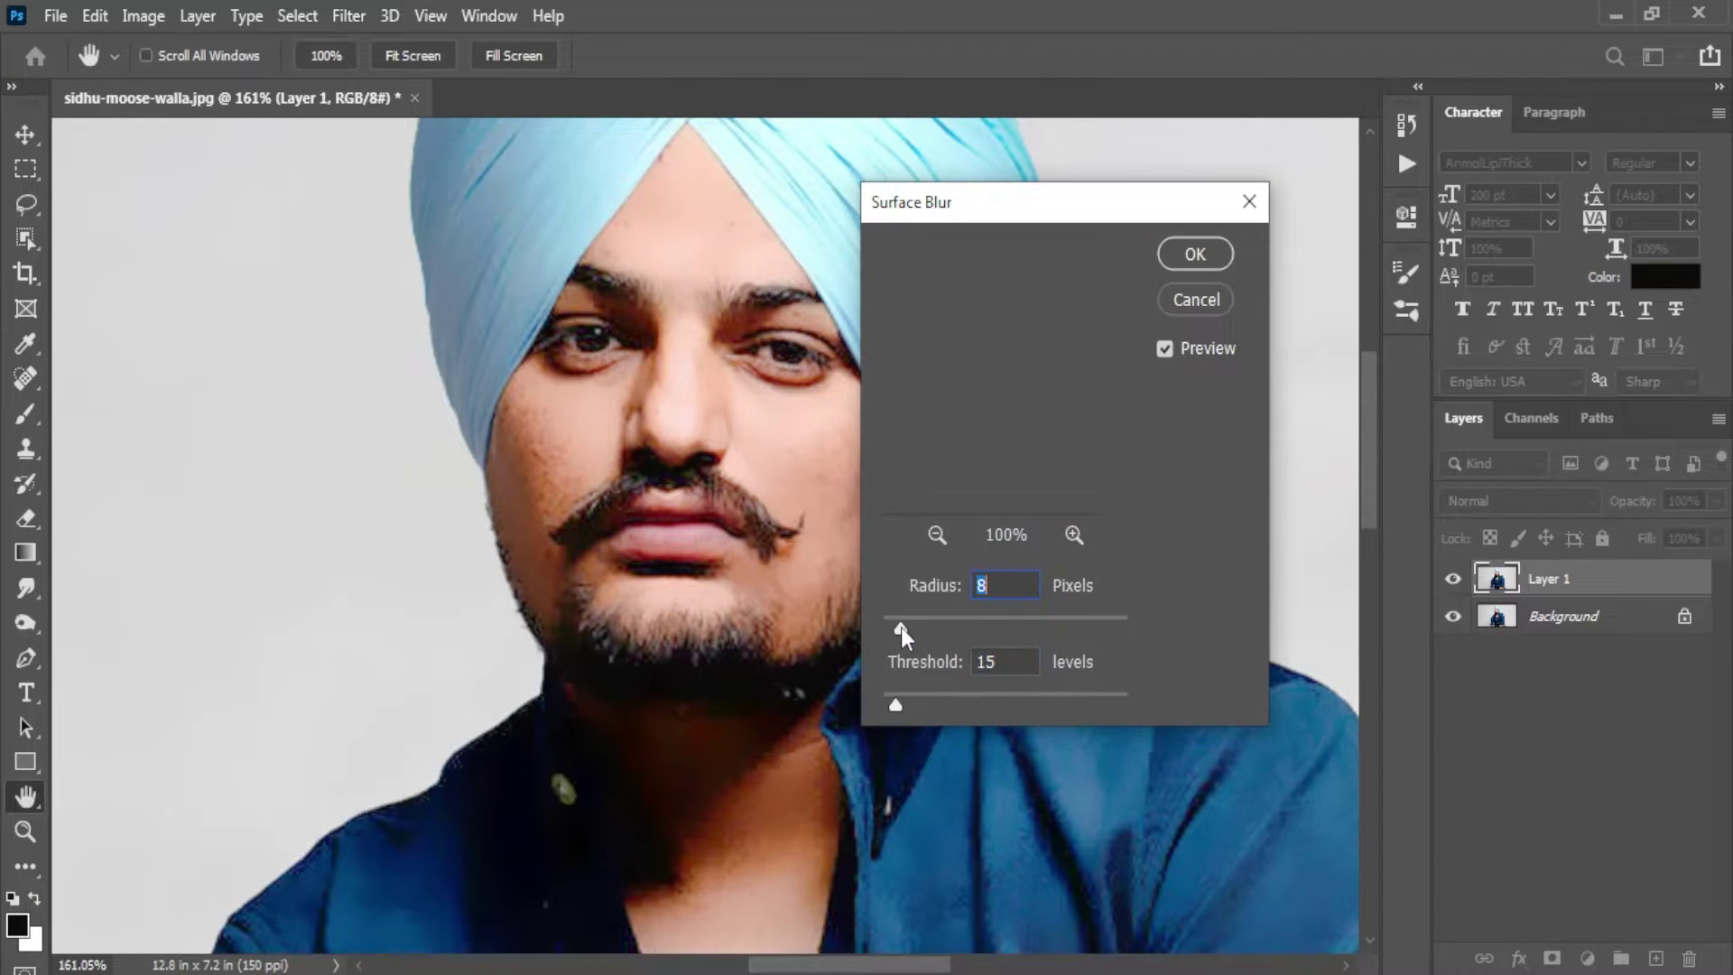
mouse_move(901, 626)
mouse_down()
mouse_move(975, 636)
mouse_move(915, 636)
mouse_up()
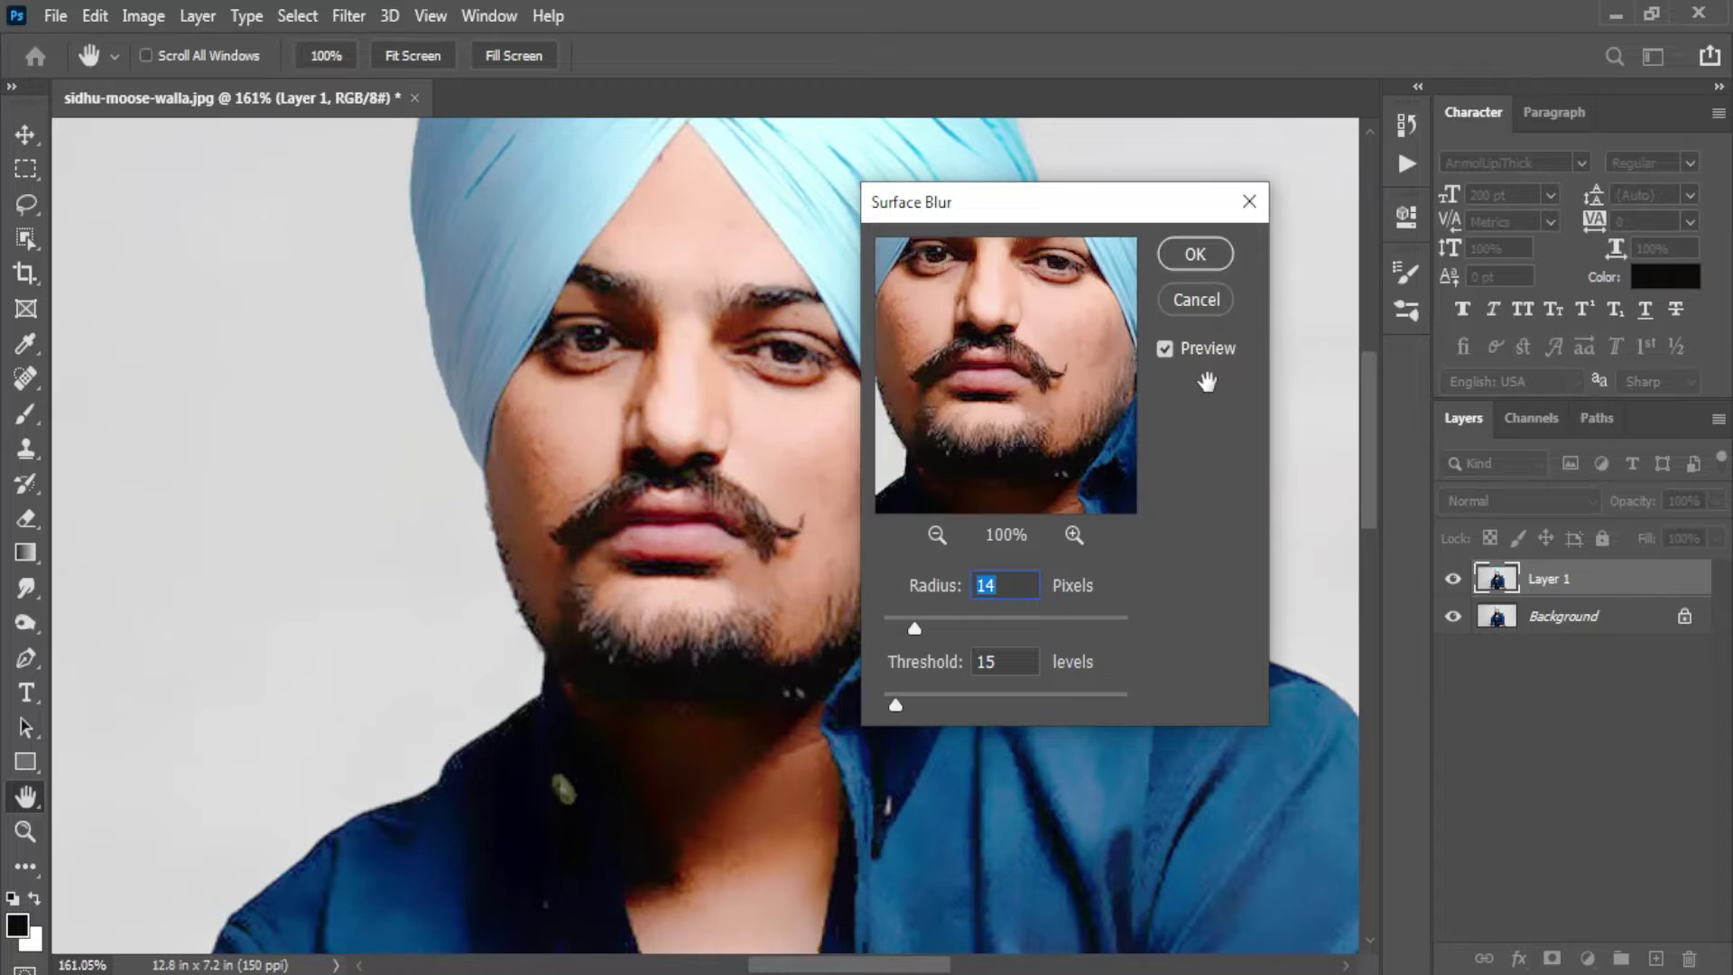
click(1195, 254)
key(j)
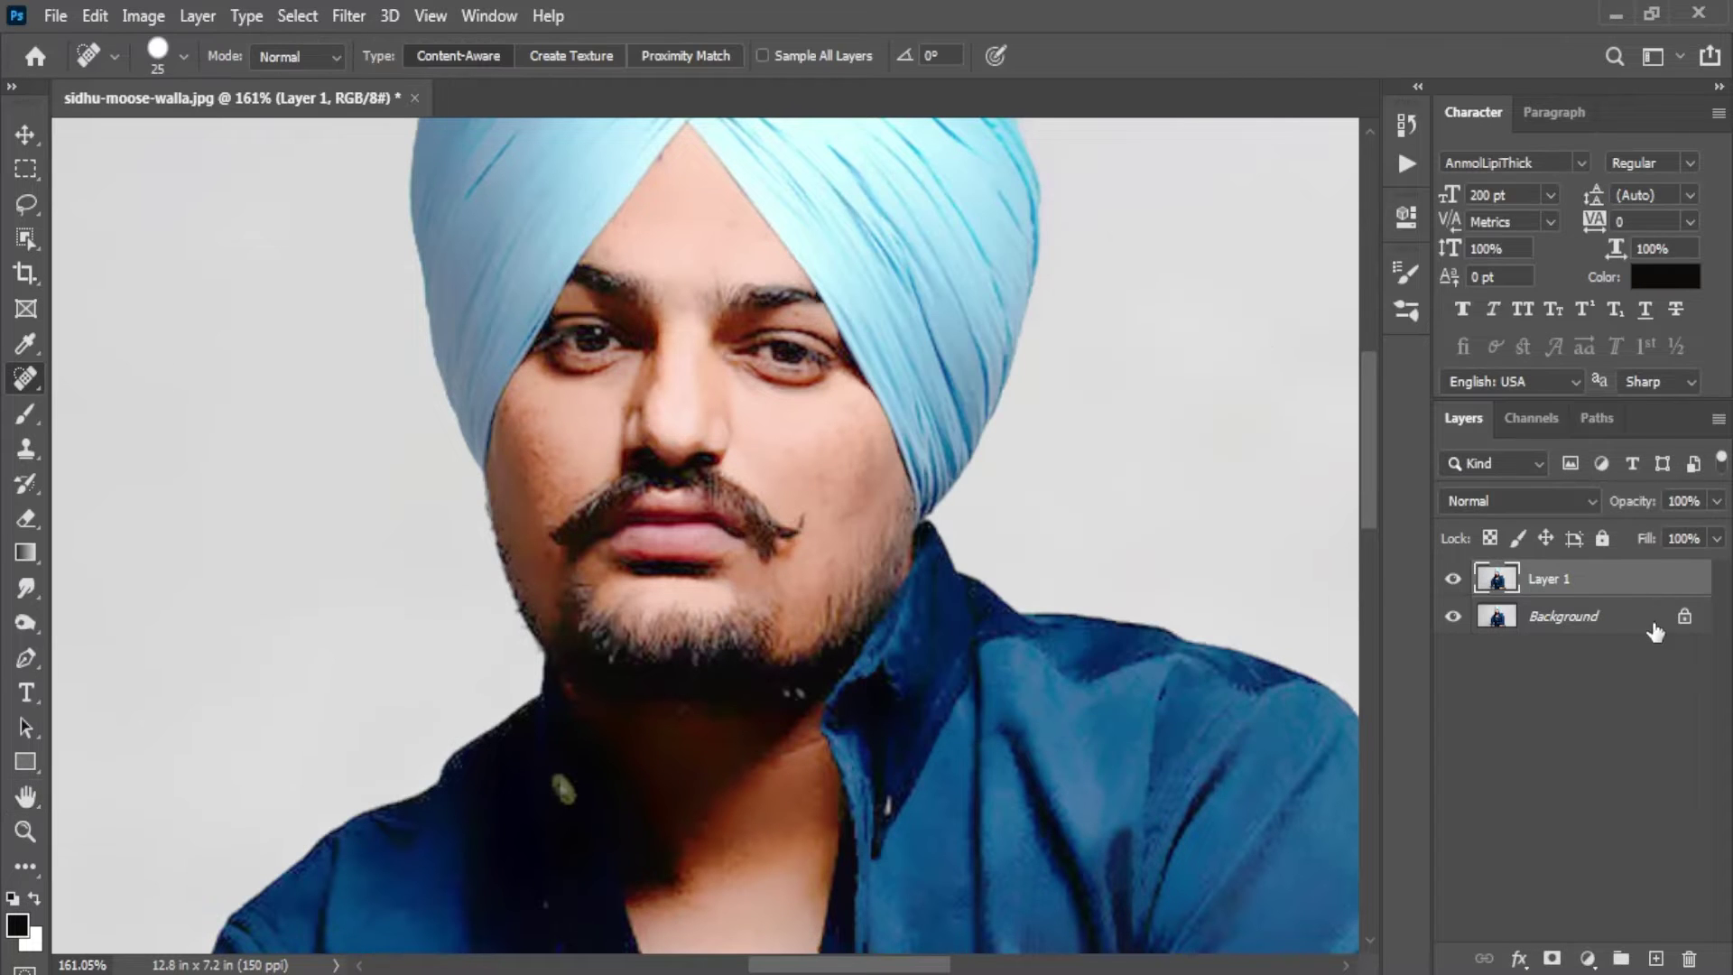
click(1655, 632)
Step: Duplicate Background and apply a 2.8-pixel High Pass filter to the copy
key(ctrl+j)
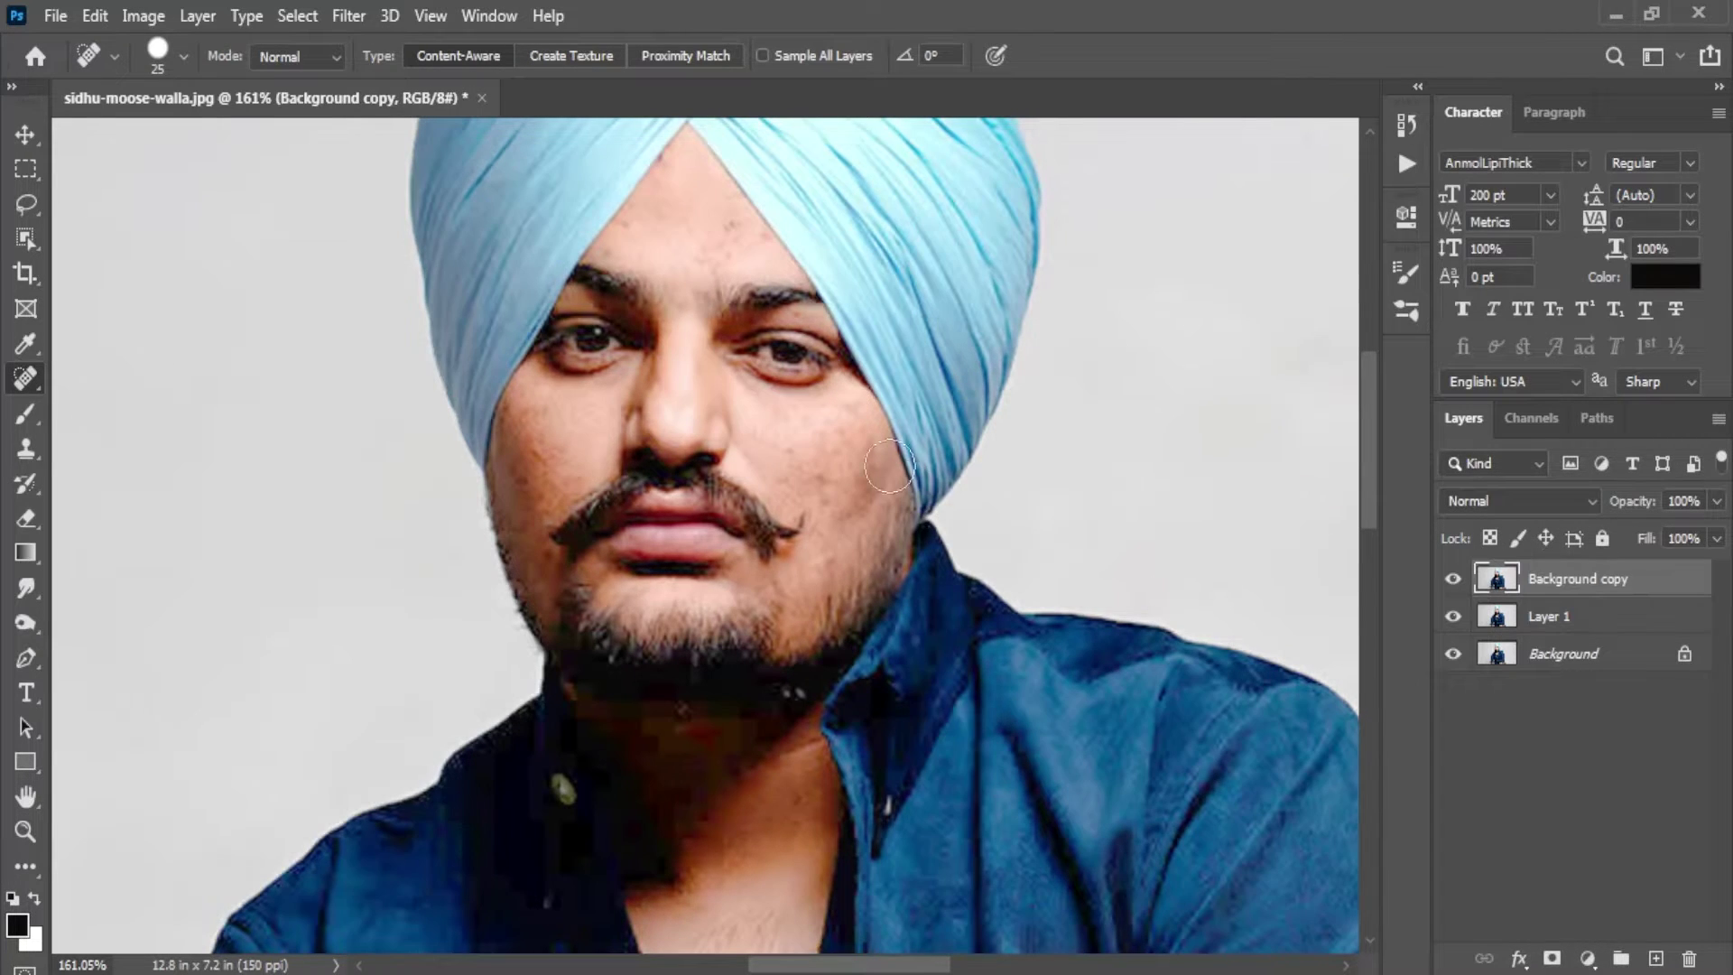
click(361, 16)
mouse_move(370, 547)
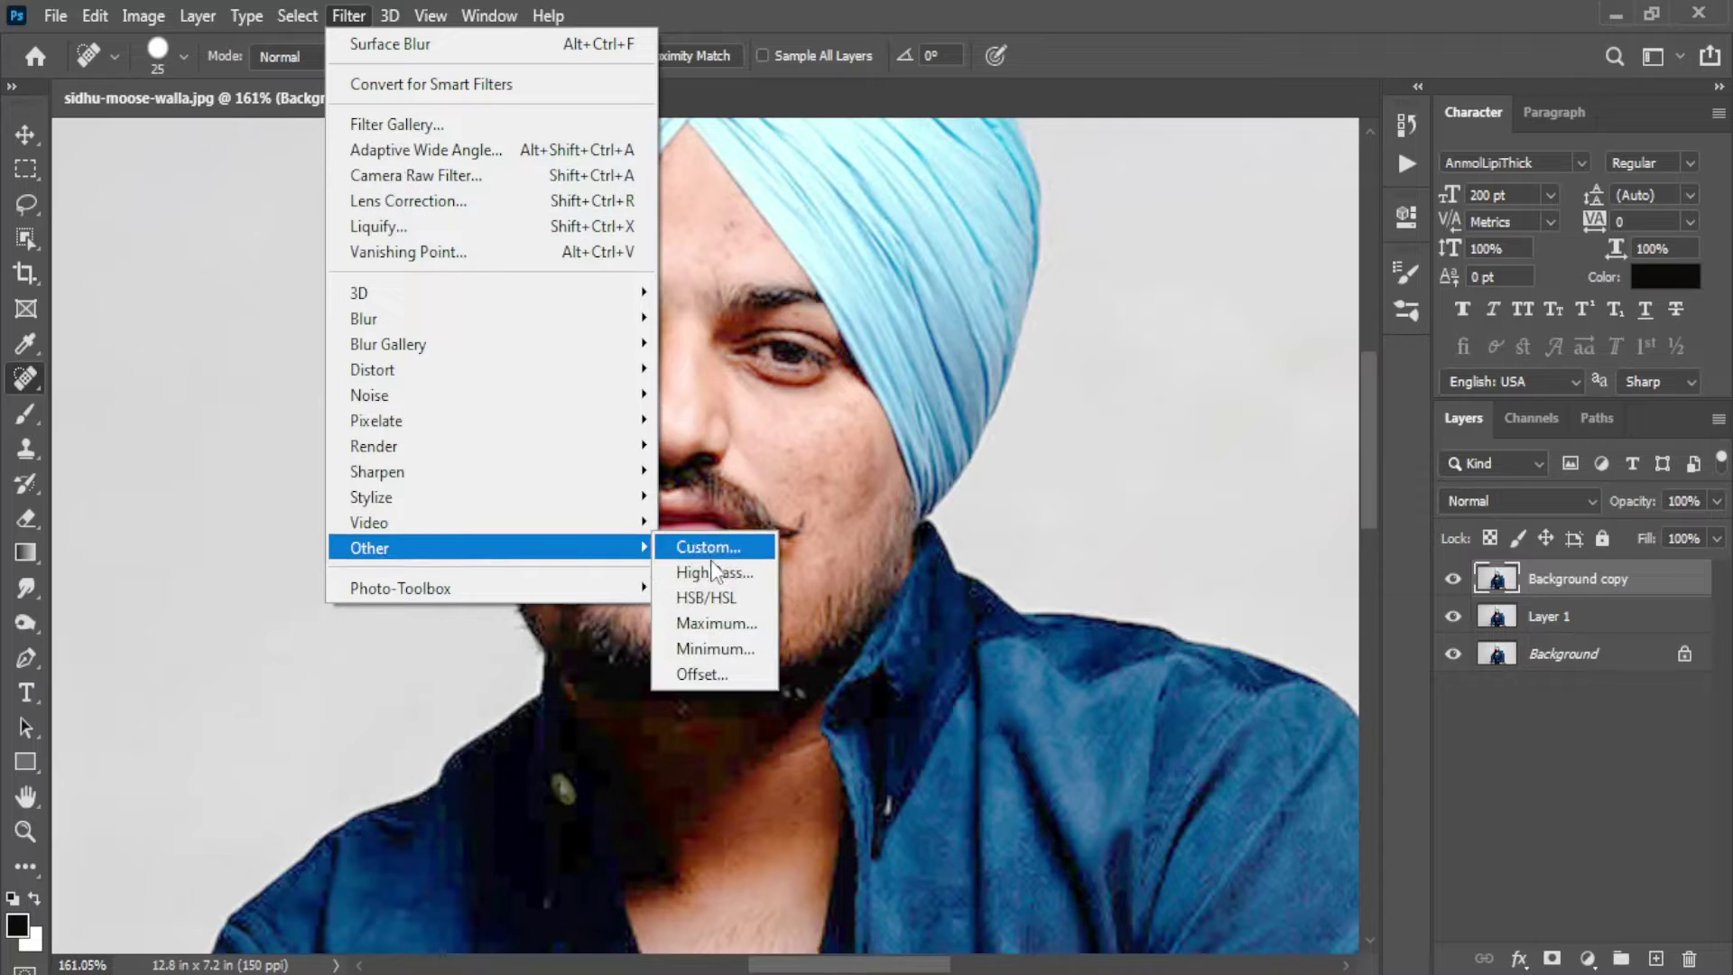
click(717, 580)
drag(724, 560, 711, 562)
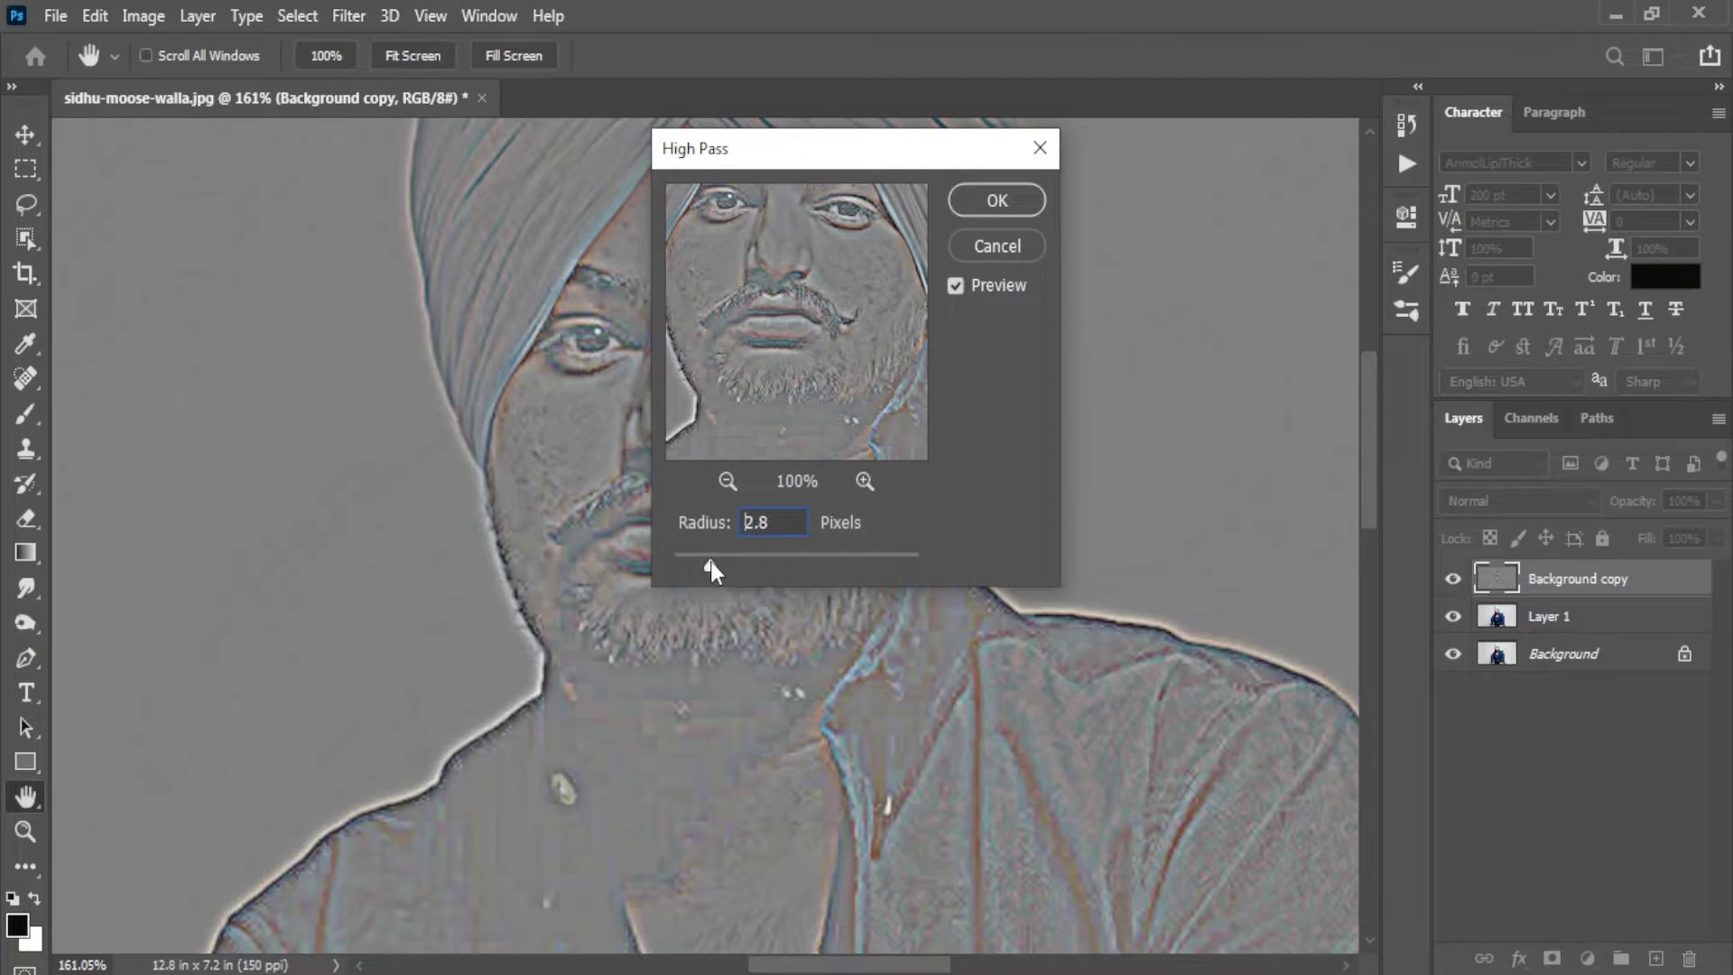
click(988, 199)
key(j)
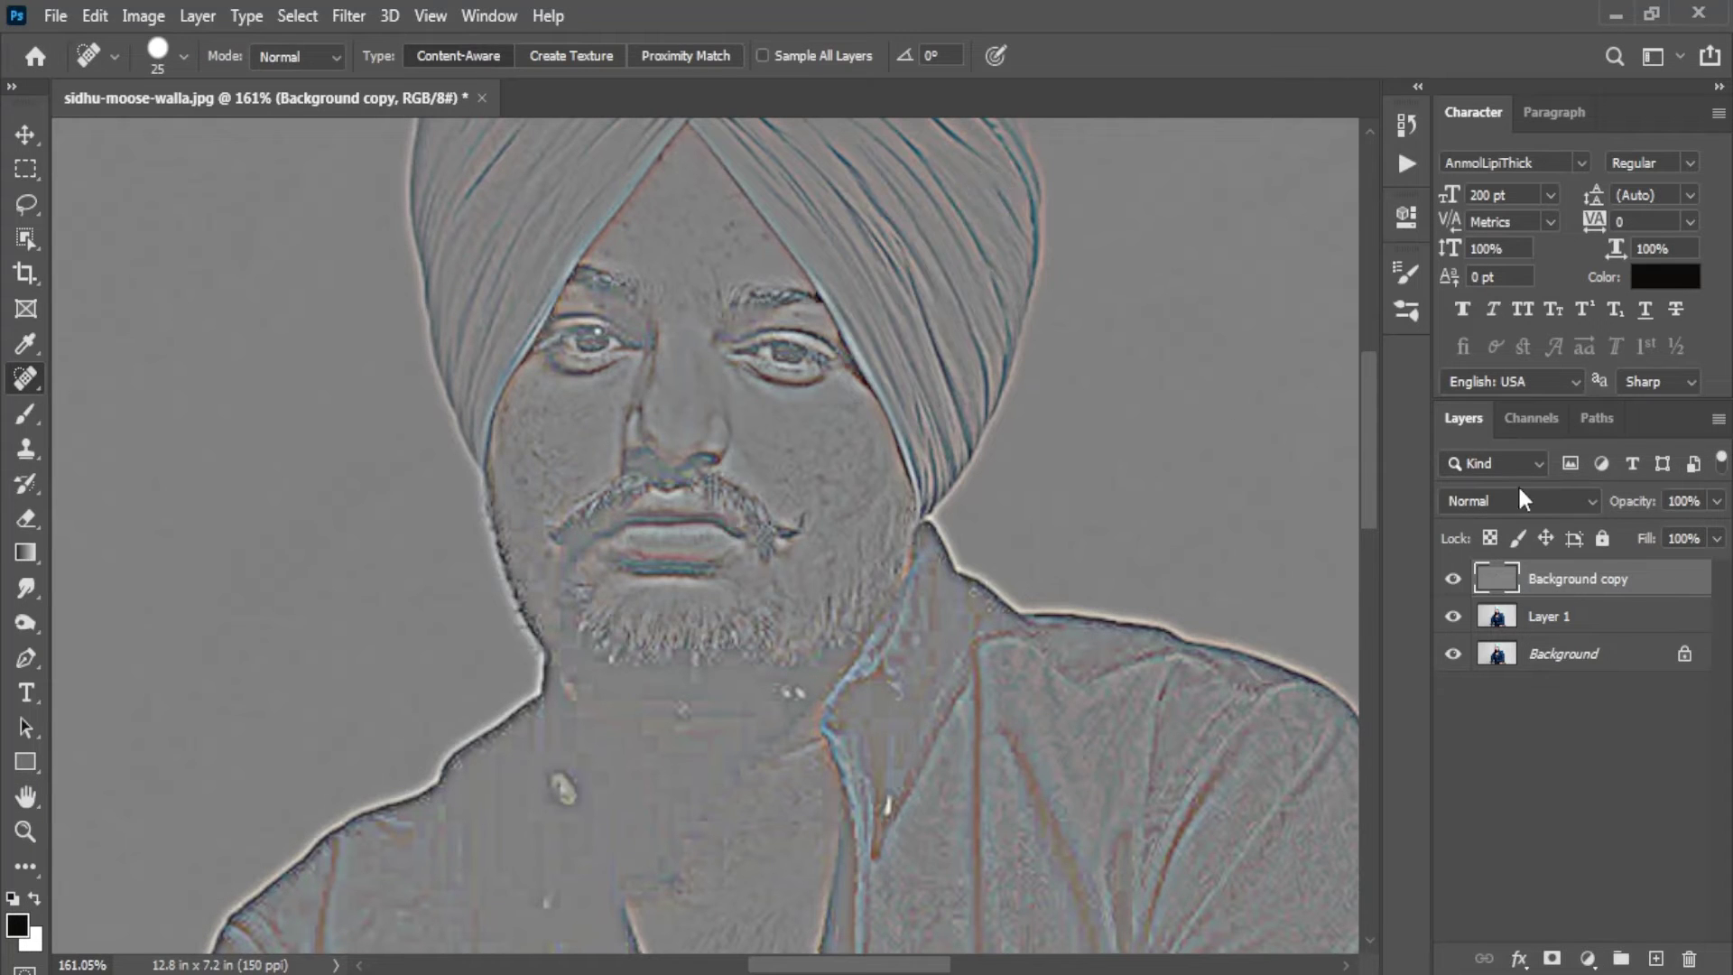
Step: Blend the high-pass copy in Overlay at 73%, set Layer 1 to 76%, and flatten
click(1521, 499)
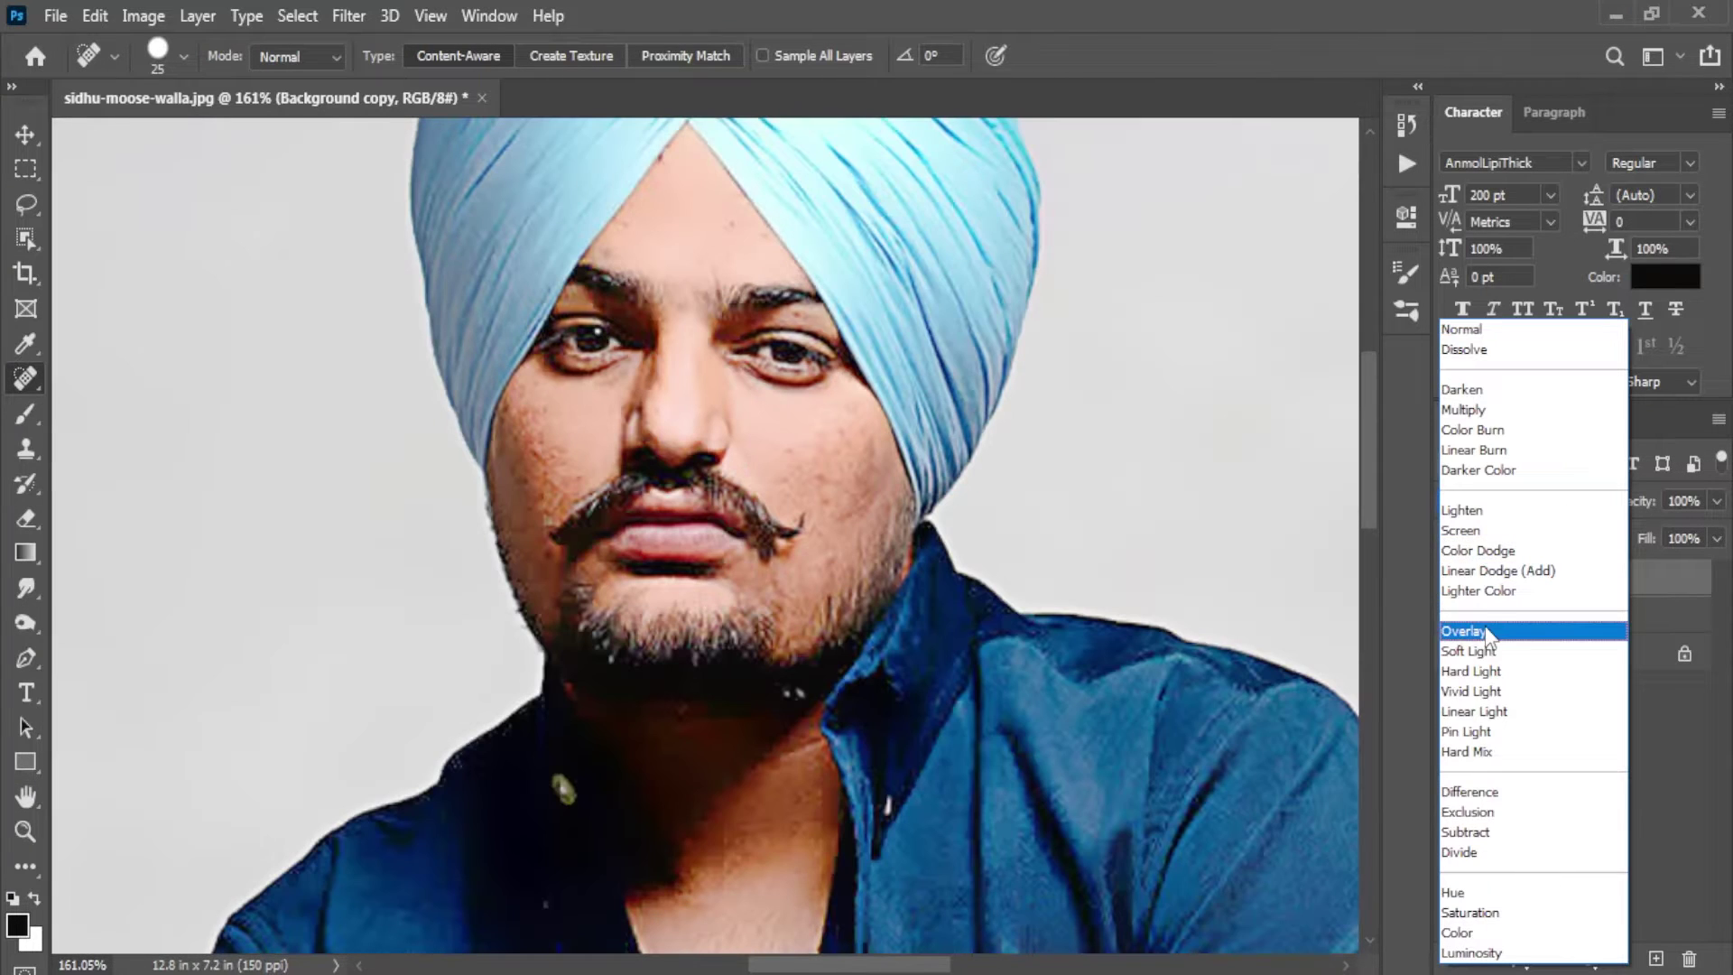
click(1487, 622)
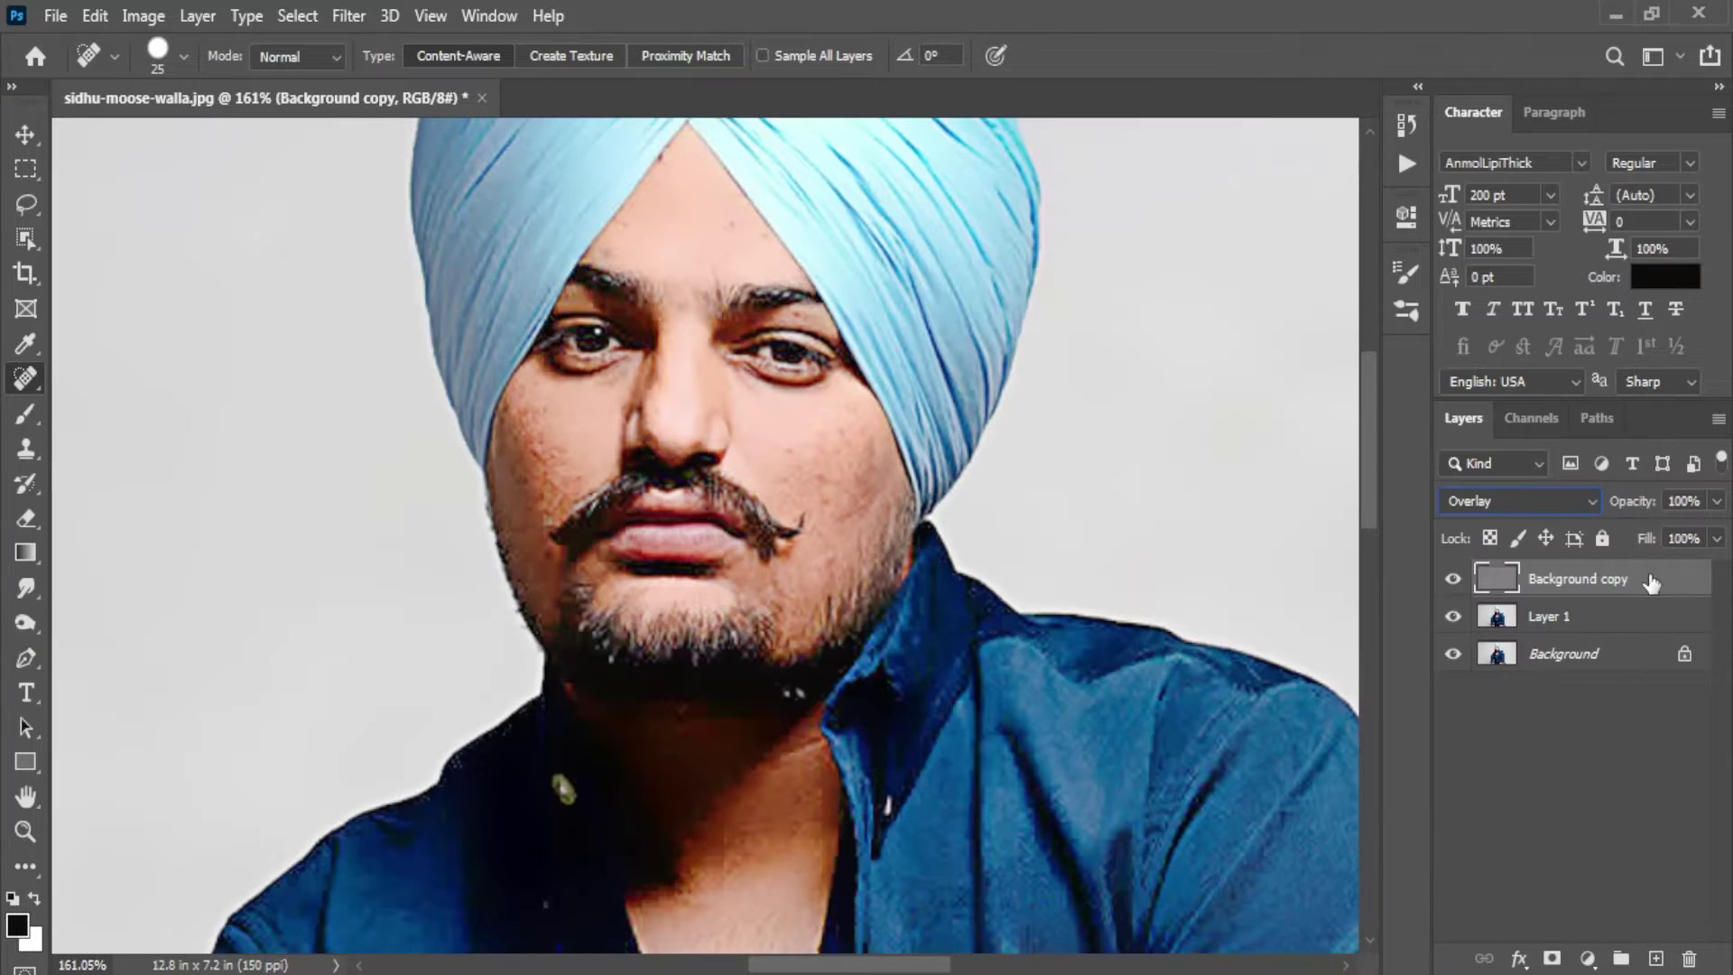
click(1716, 502)
drag(1717, 533, 1704, 535)
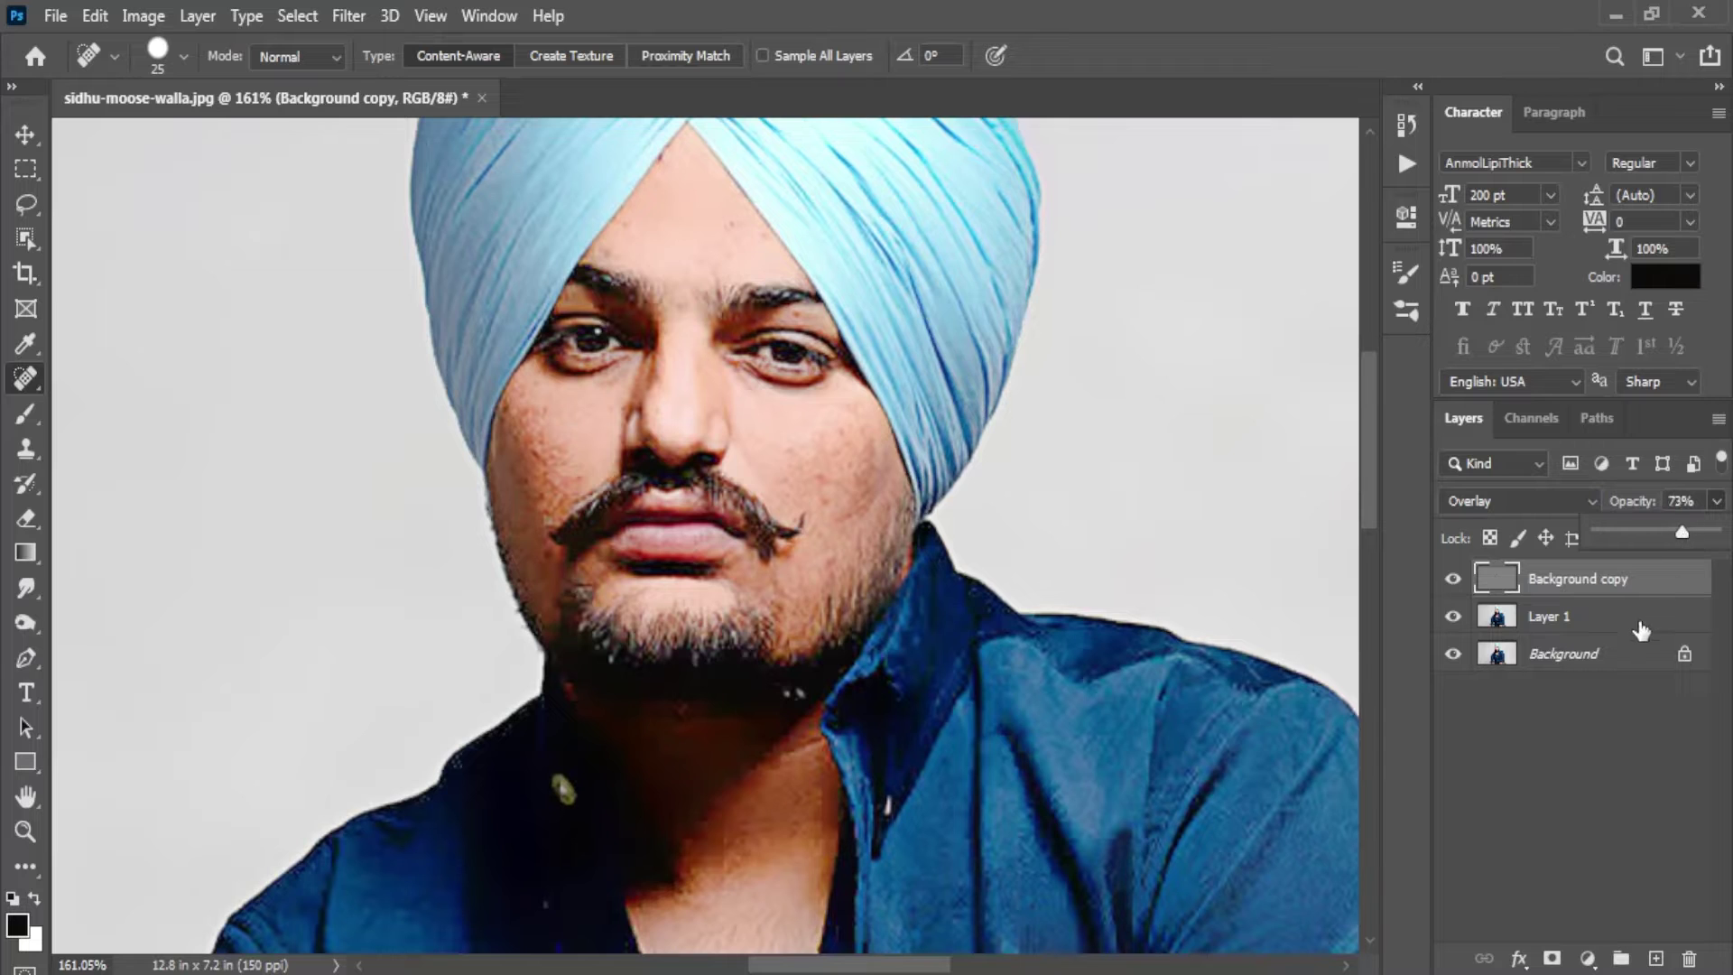
click(1634, 621)
click(1716, 502)
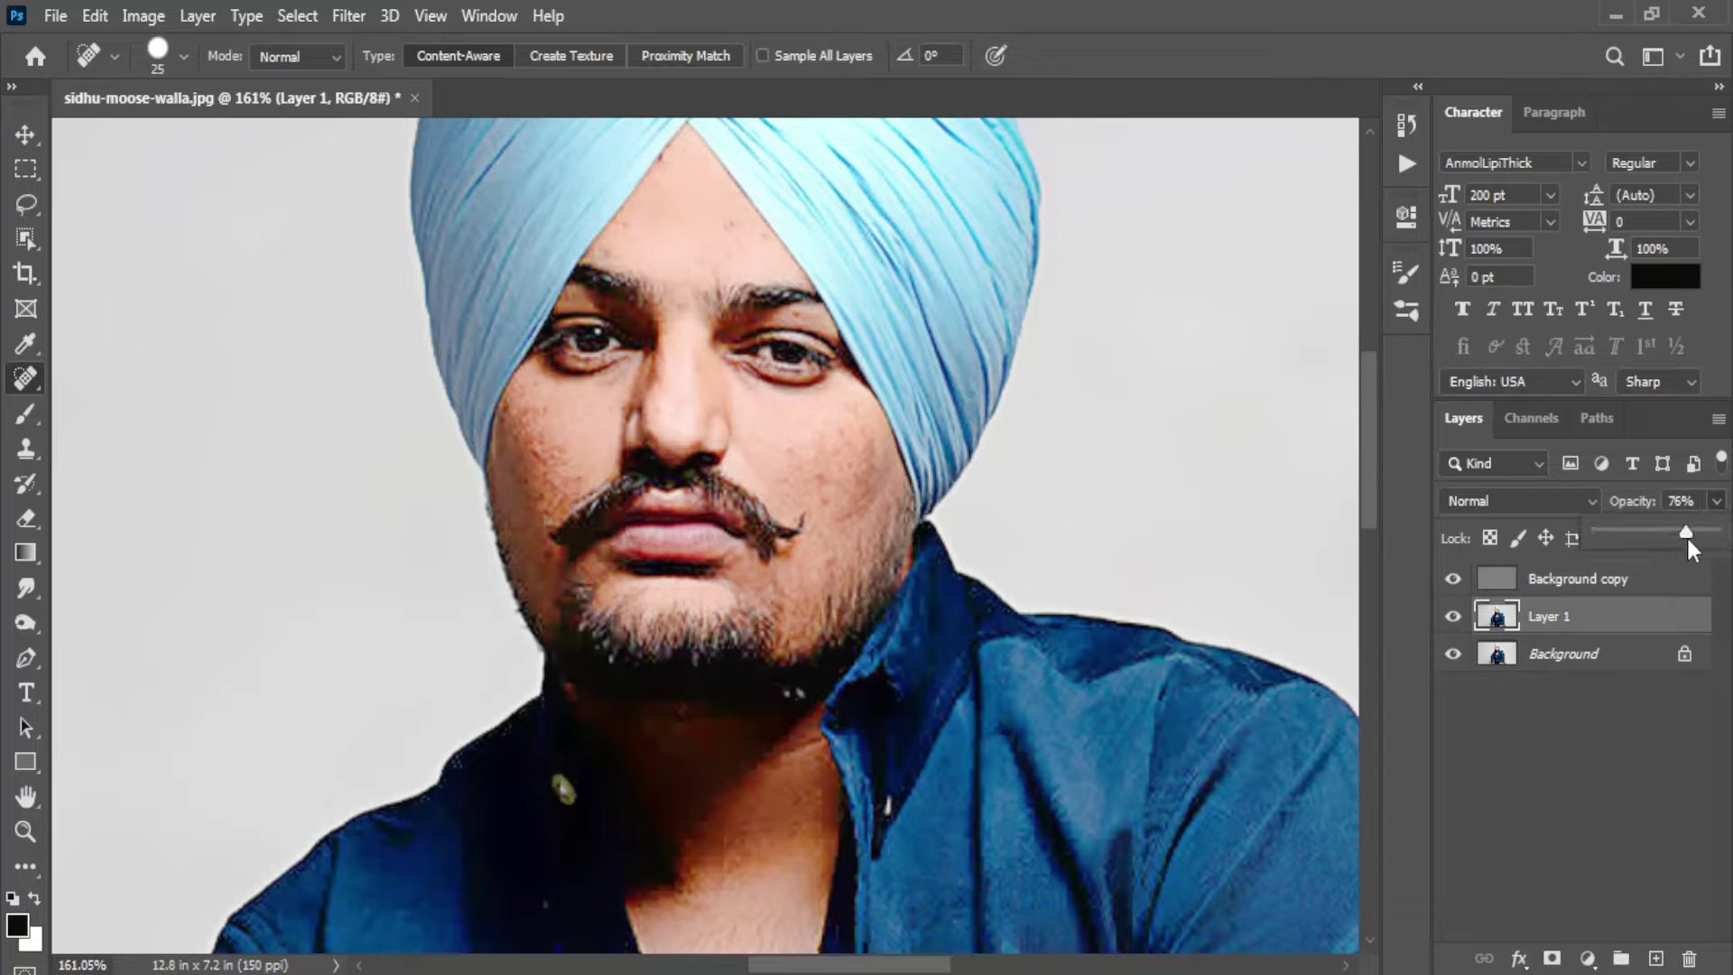
key(ctrl+shift+e)
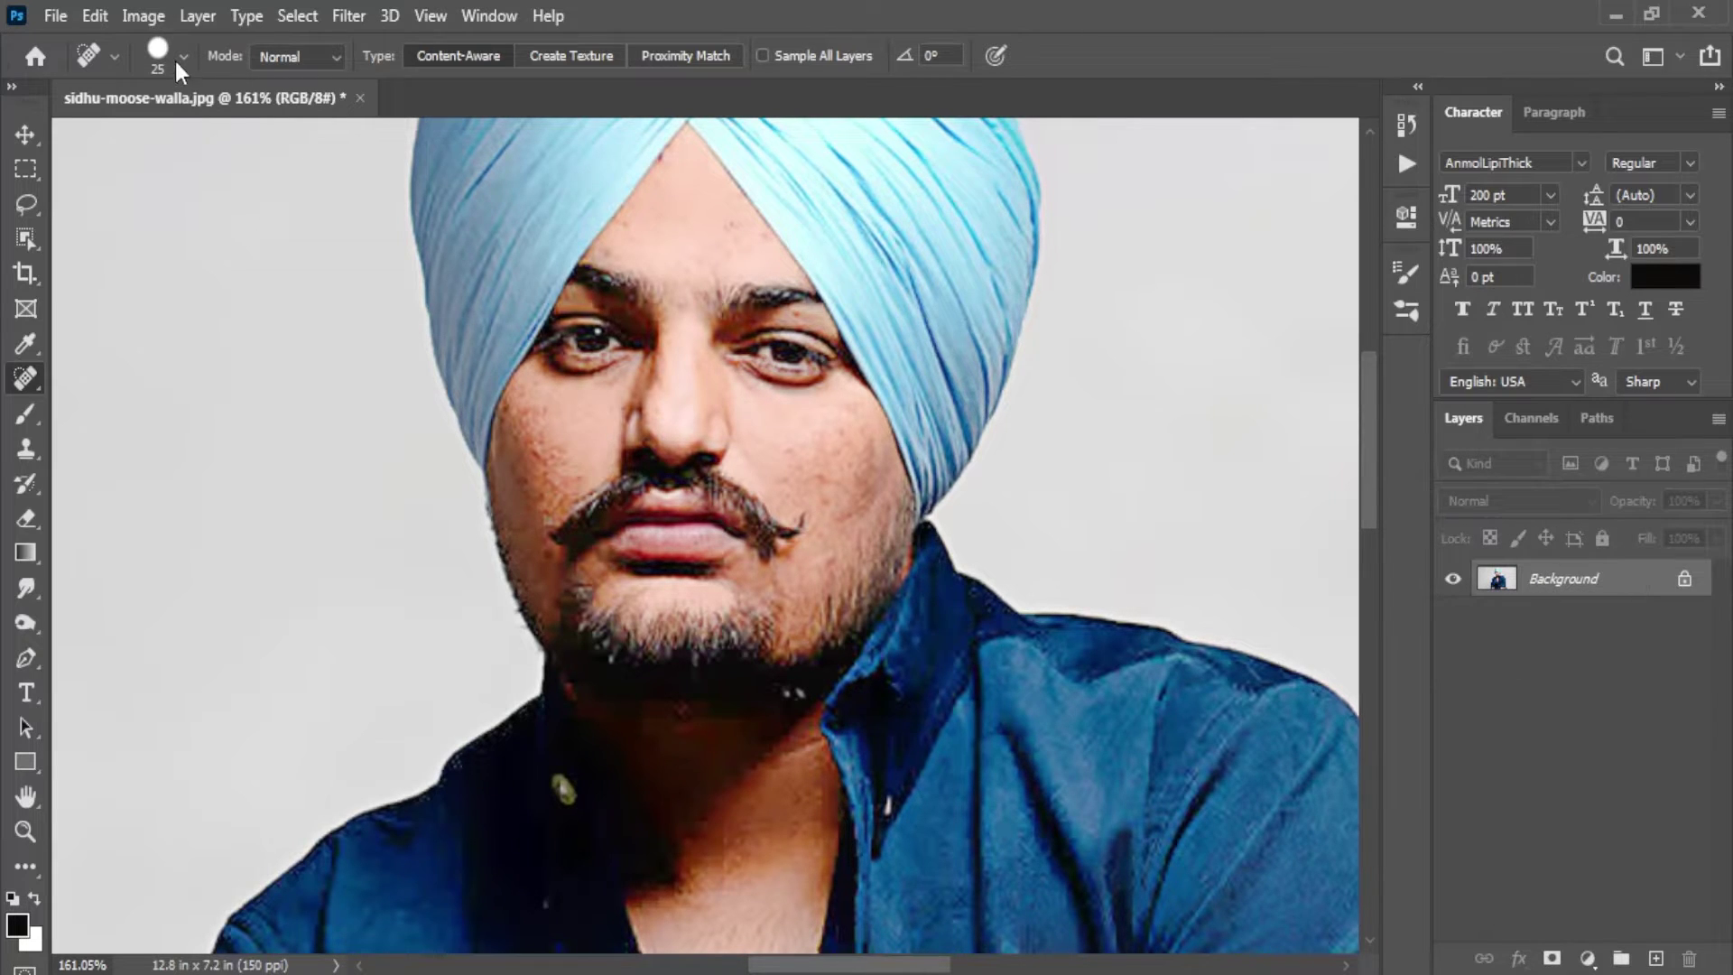
click(348, 15)
Step: Run SkinFiner with its Default preset, check the face at 1:1, and accept the result
click(692, 585)
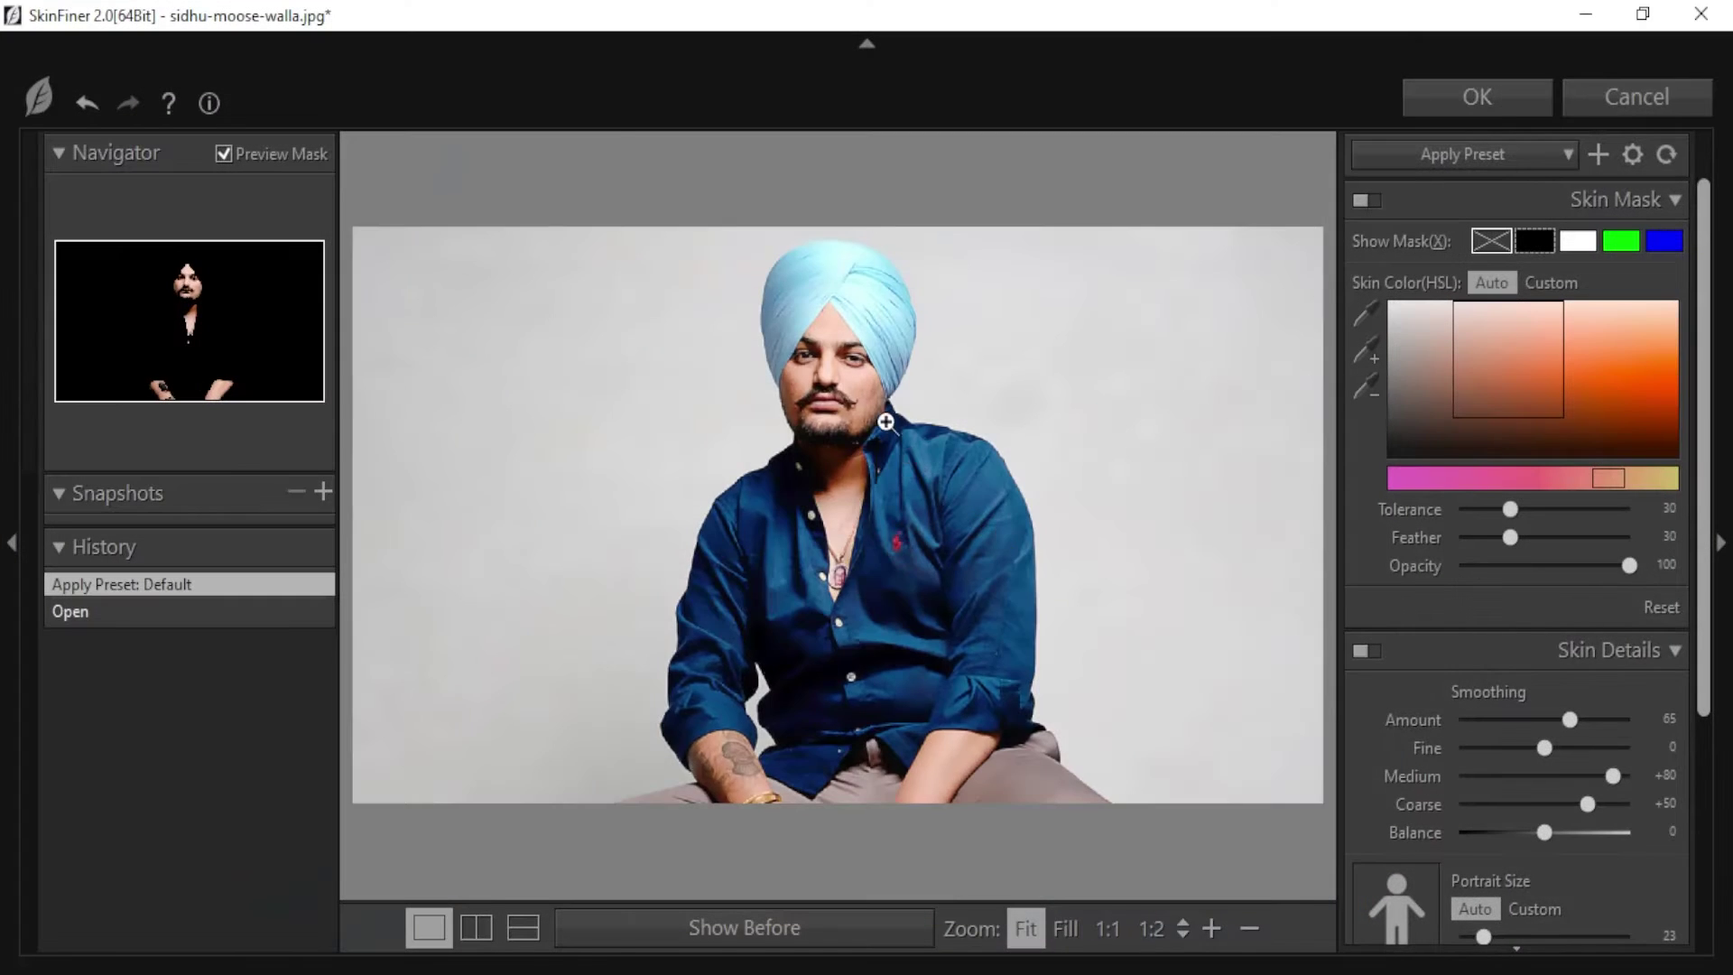
click(886, 421)
click(1498, 100)
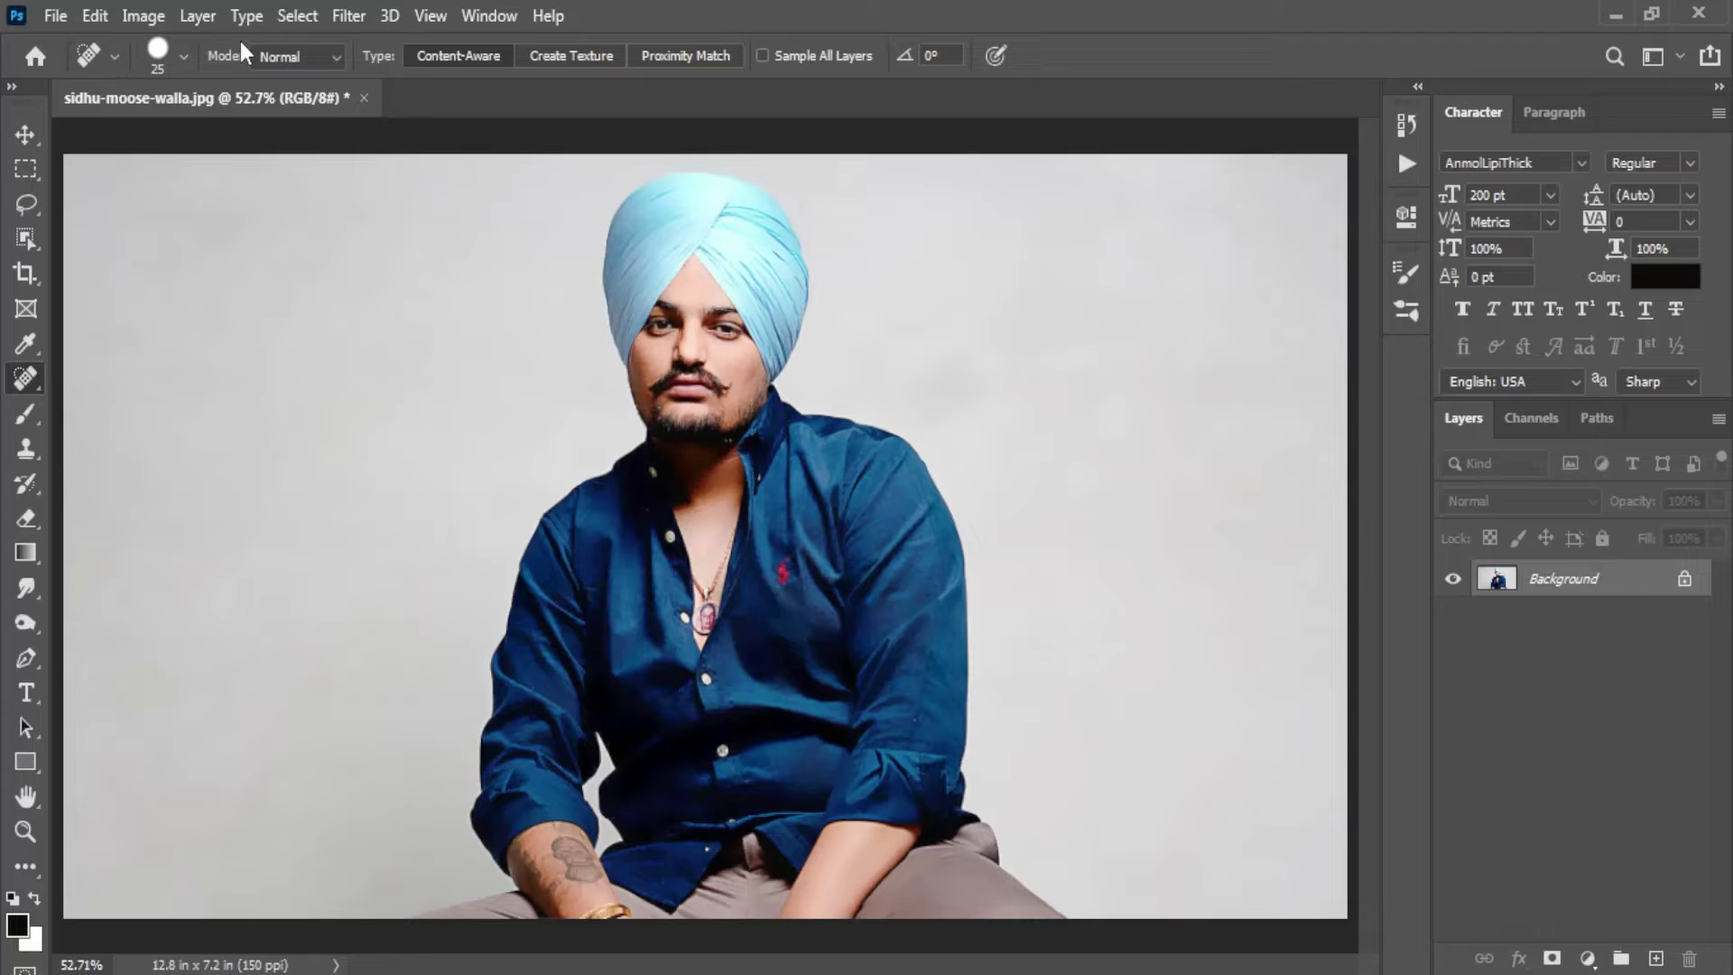
Step: Select the seated man as the subject and copy him onto a new layer
click(297, 15)
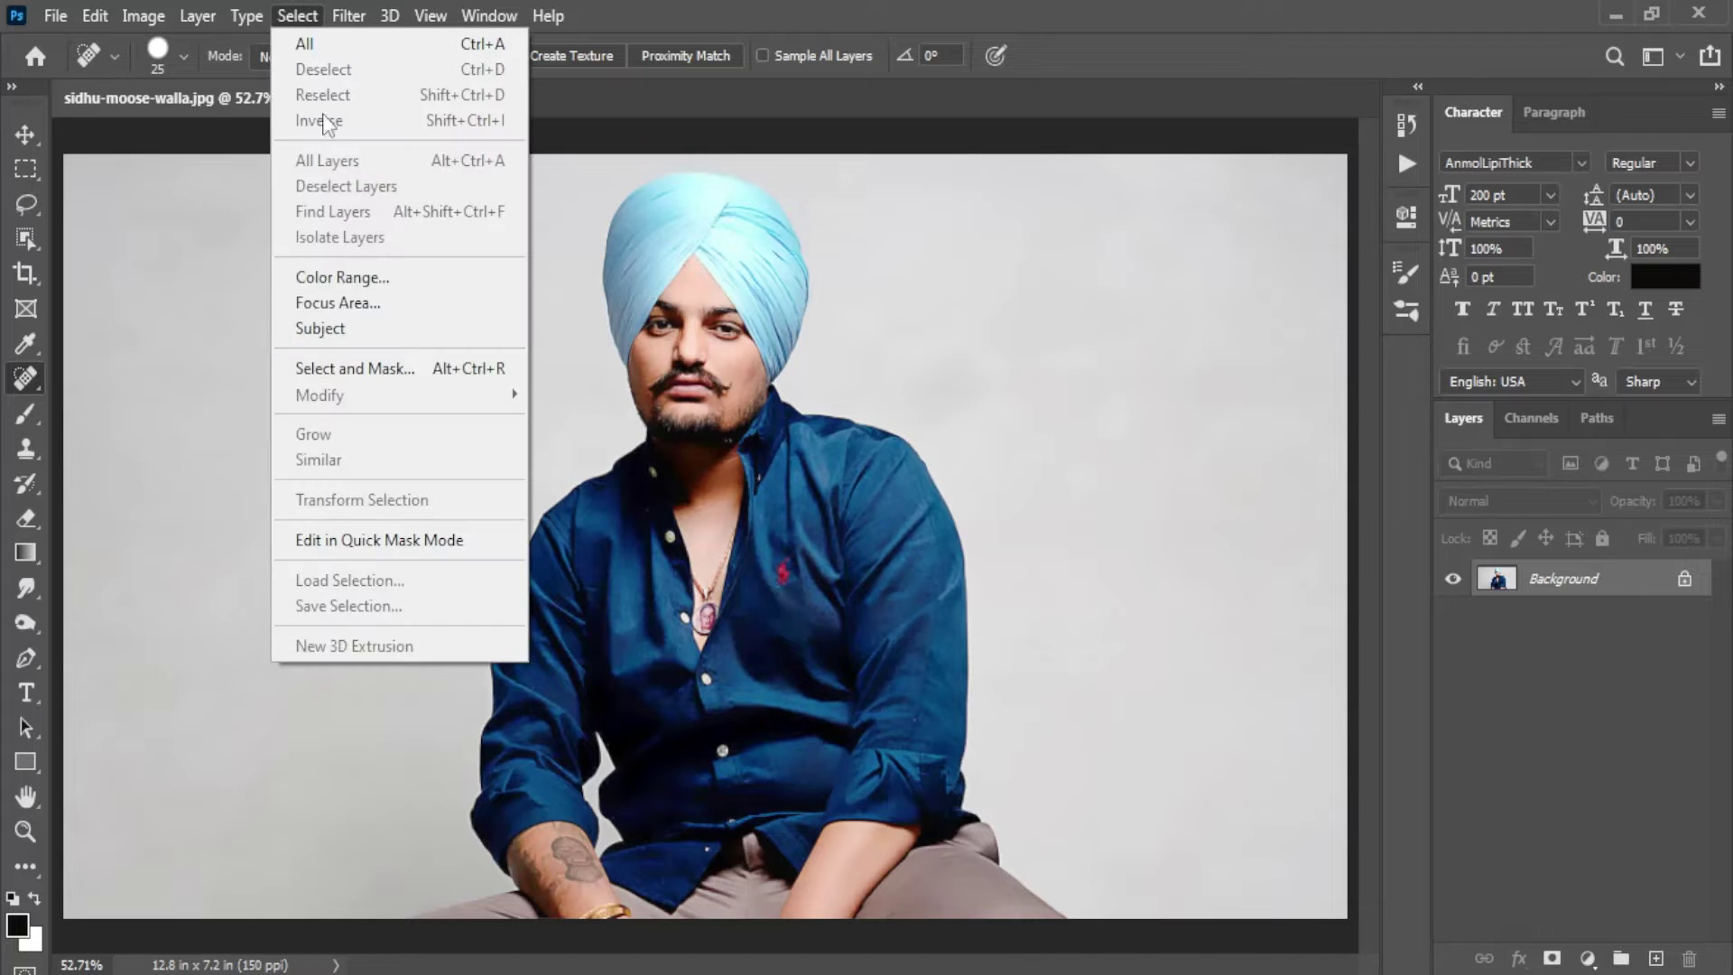
click(379, 325)
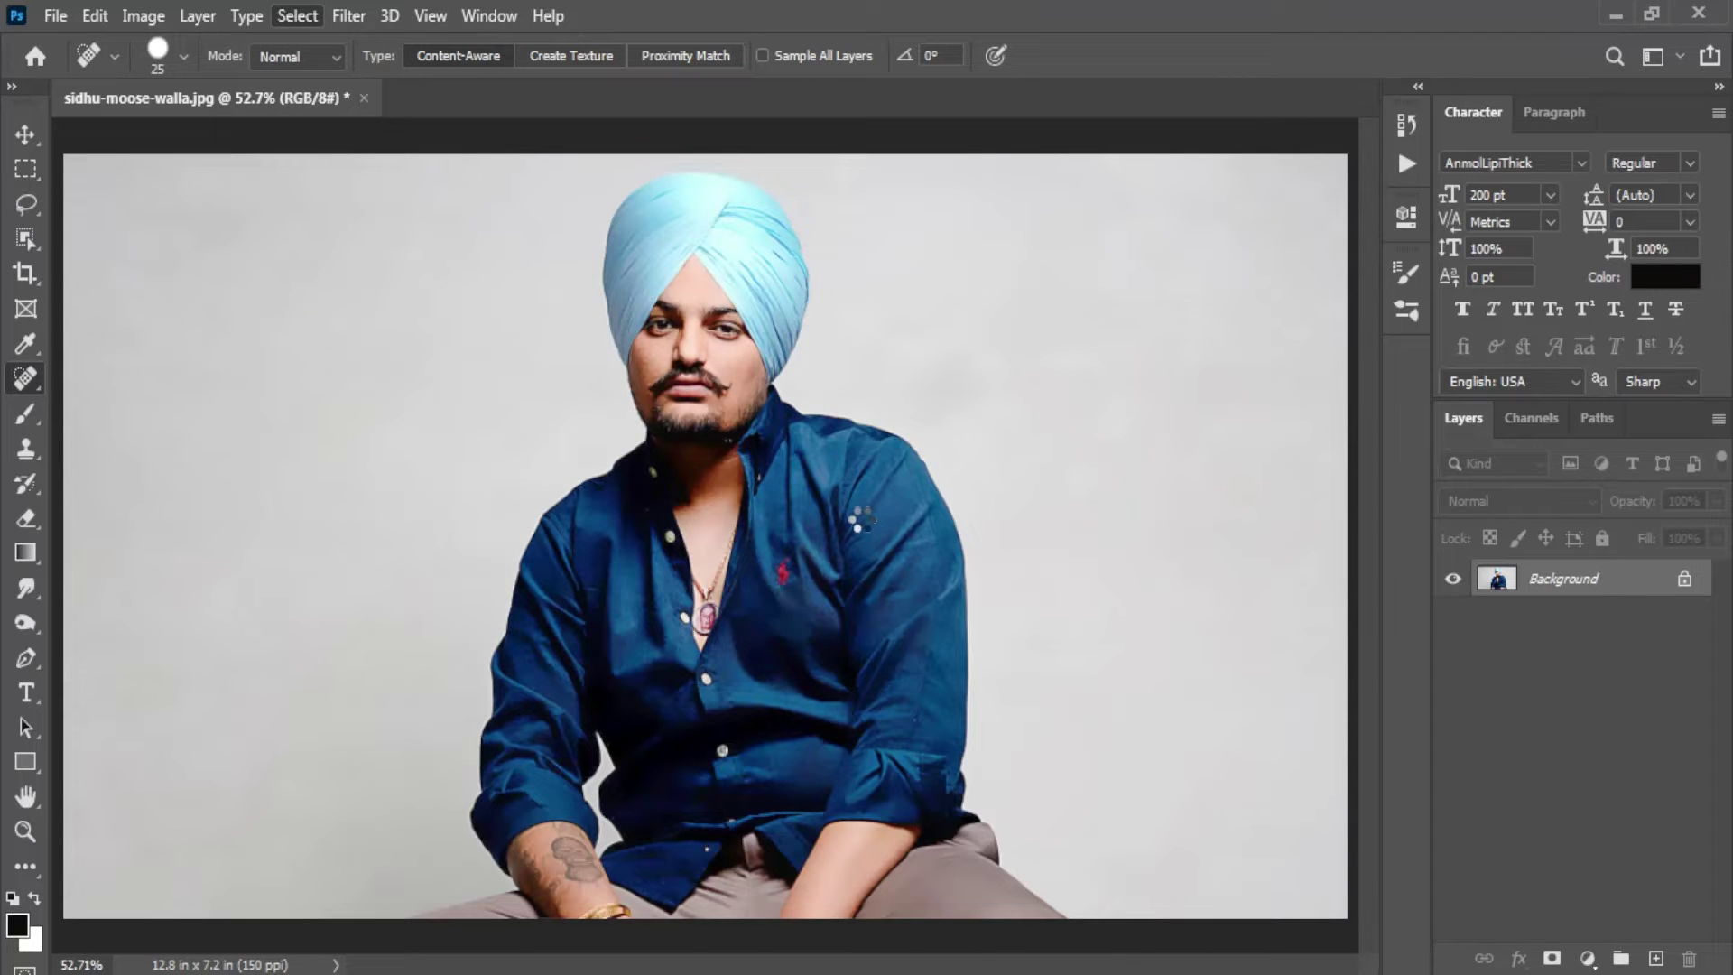
click(94, 19)
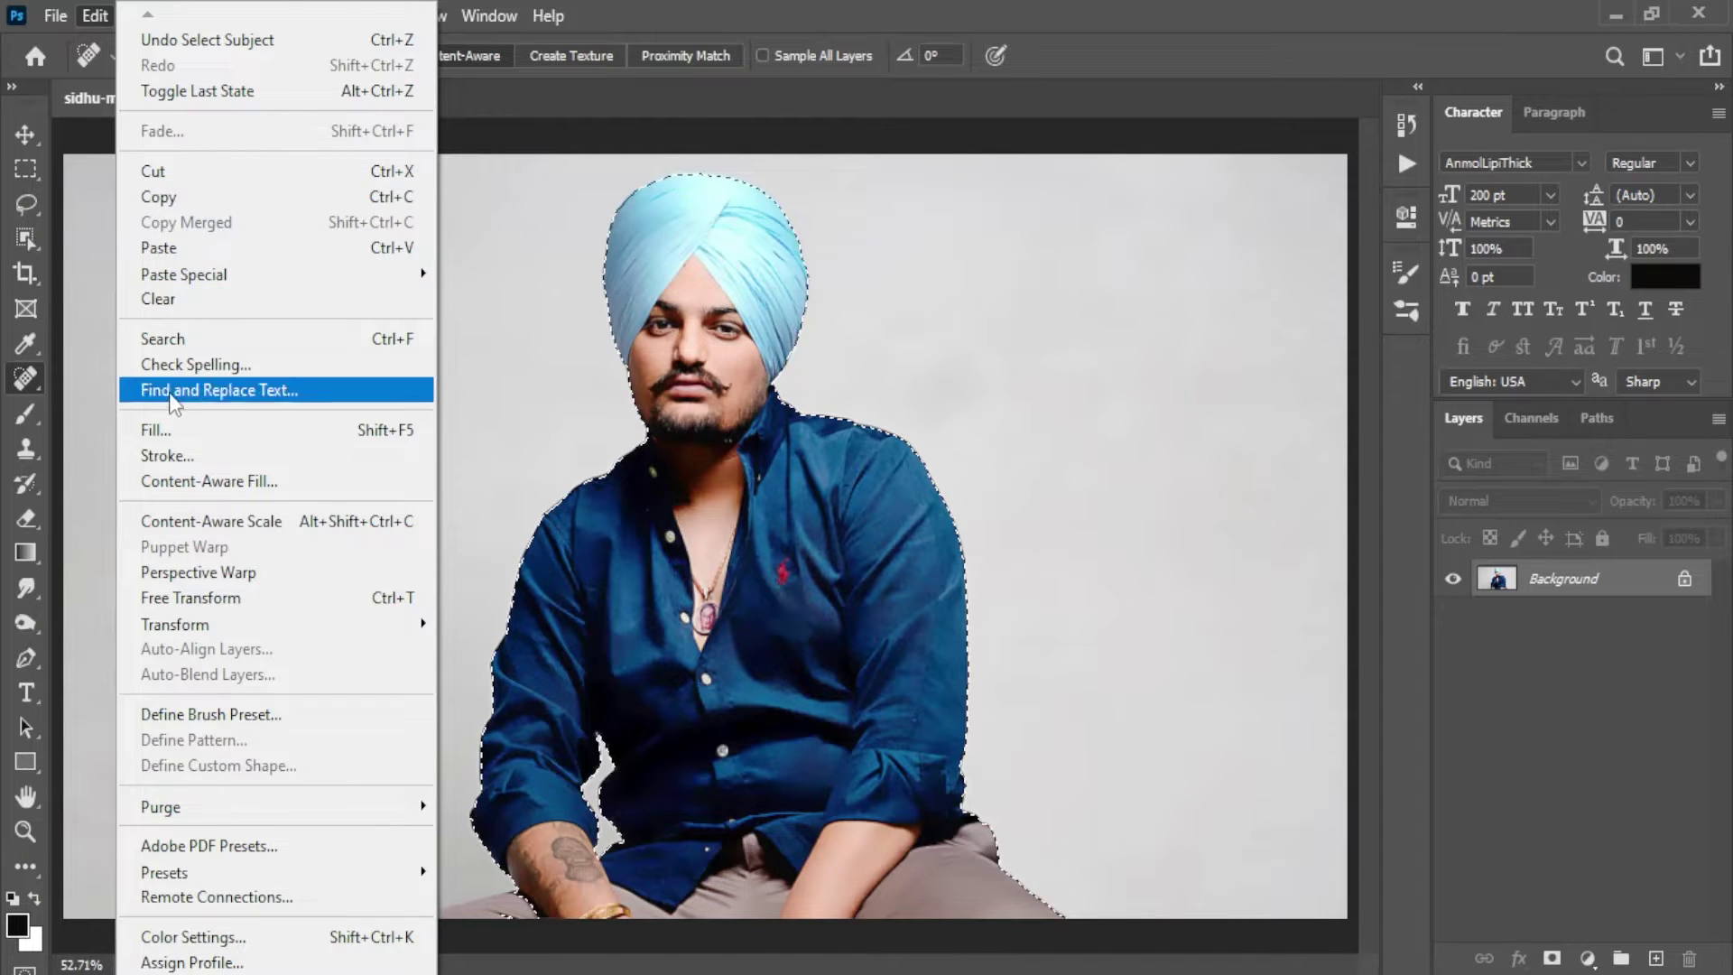
click(343, 197)
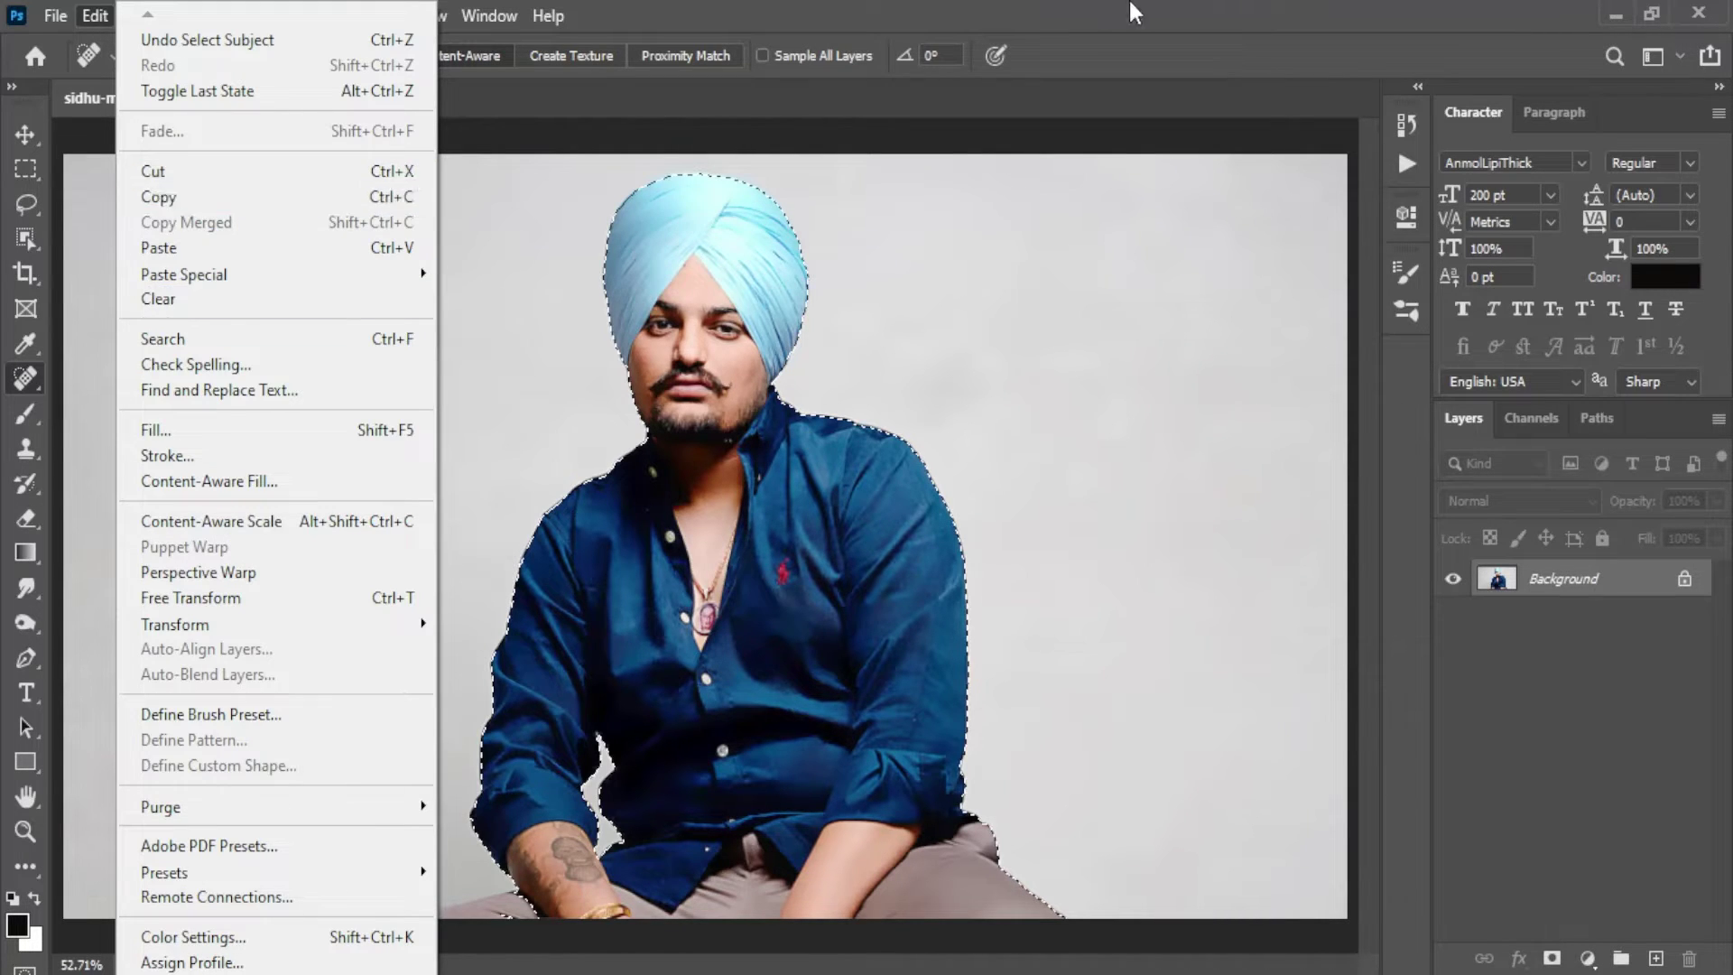
key(ctrl+v)
Step: Delete the Background layer so the cutout sits alone on transparency
click(1569, 619)
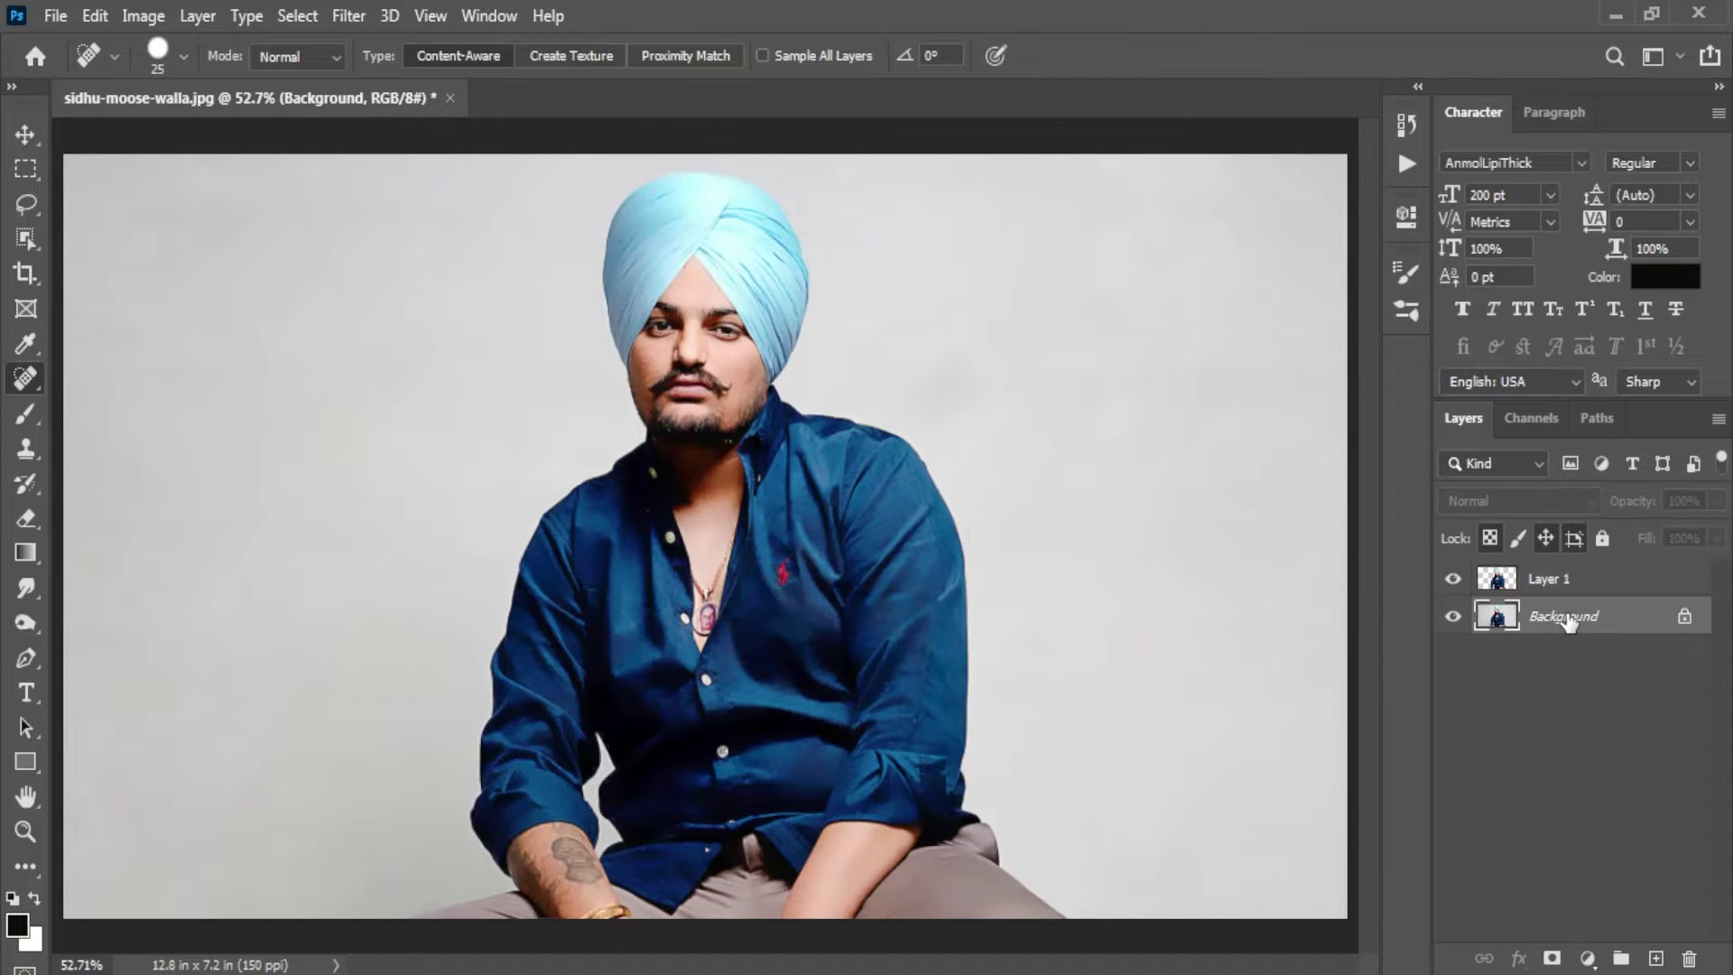
key(Delete)
scroll(743, 452, up, 2)
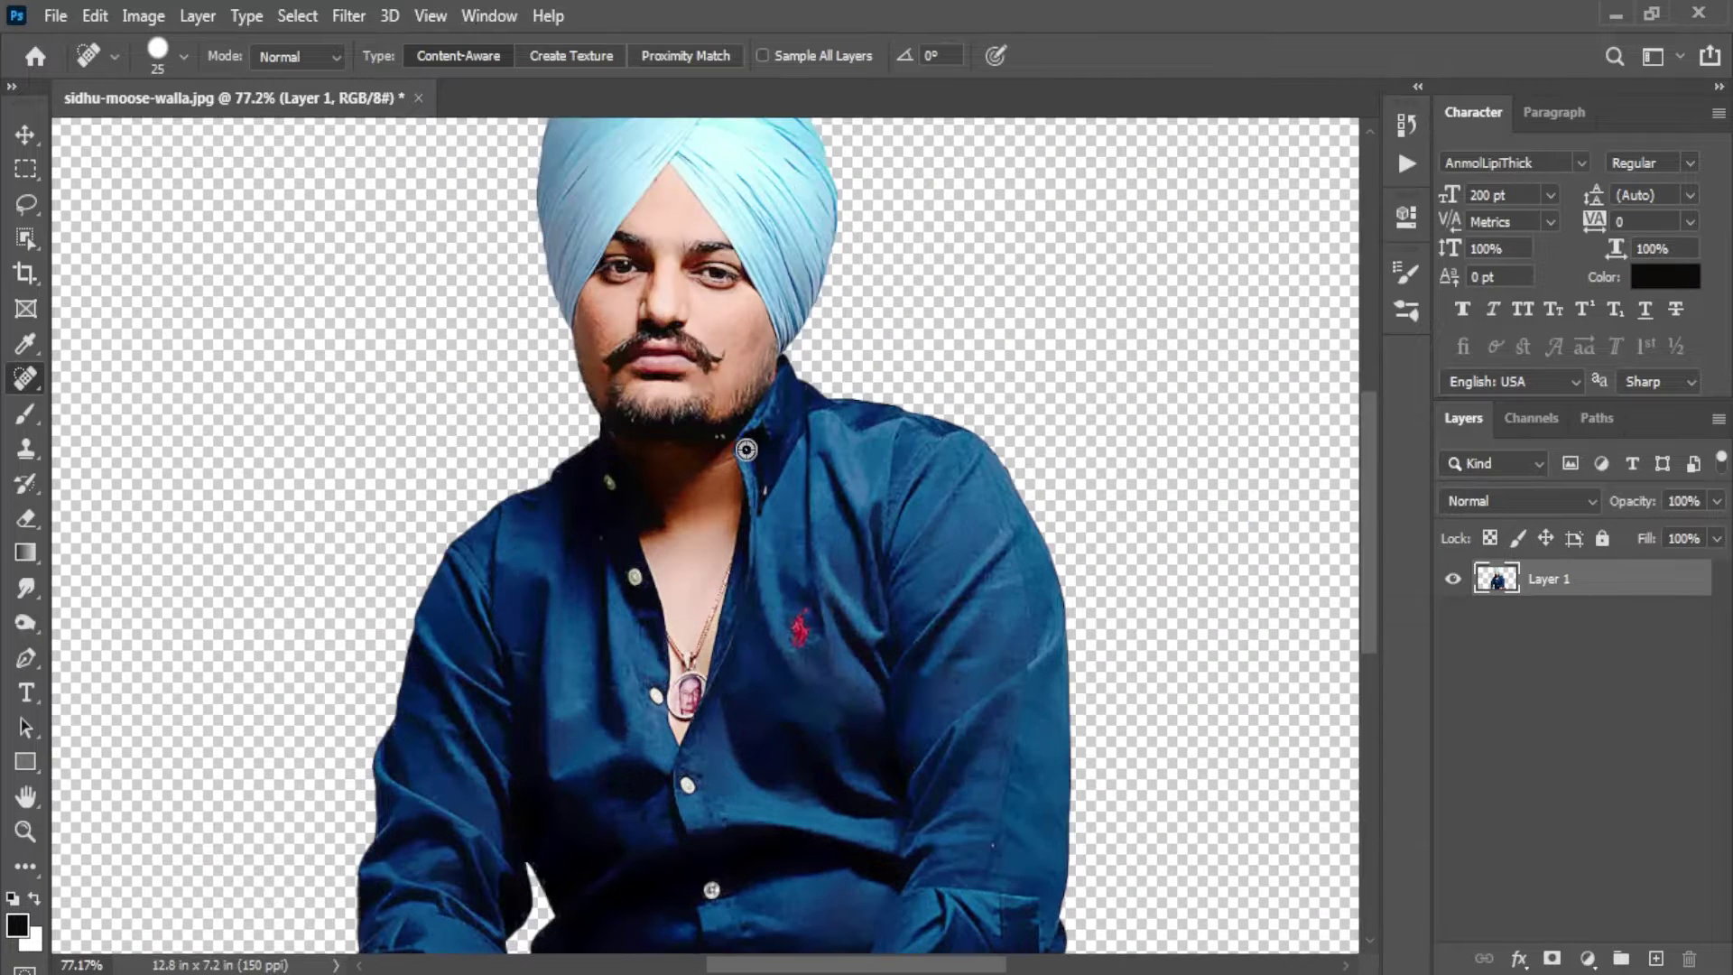
scroll(743, 452, down, 2)
scroll(747, 450, down, 2)
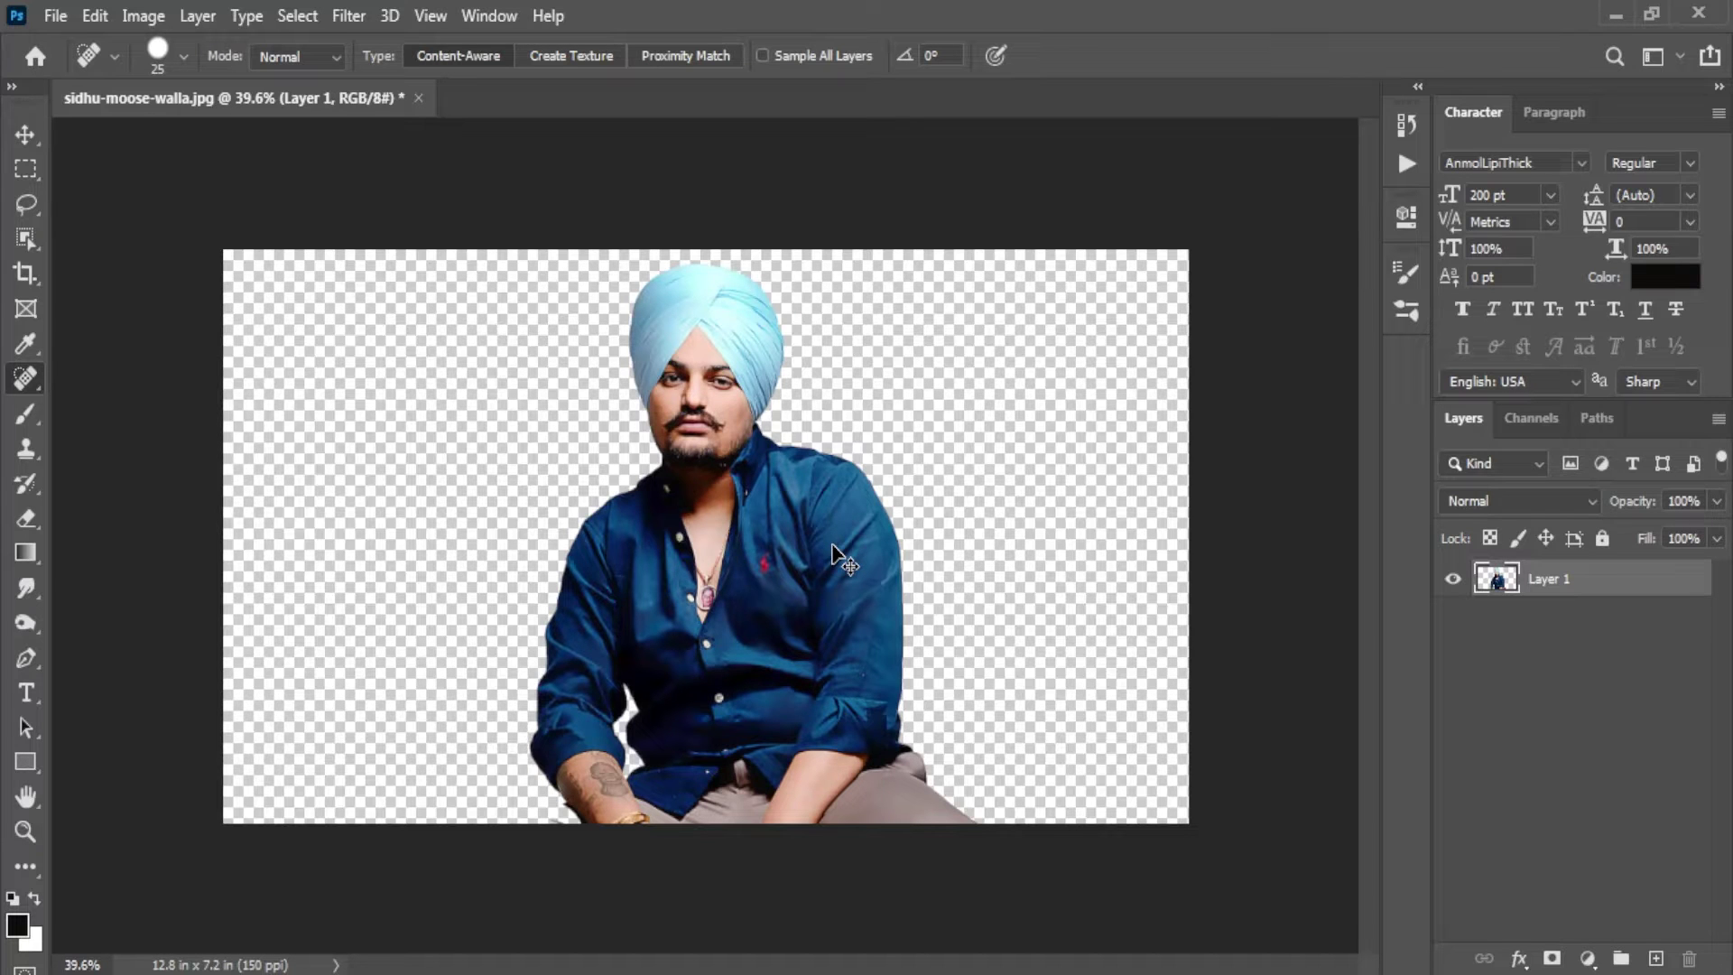
scroll(714, 373, up, 1)
scroll(707, 375, up, 1)
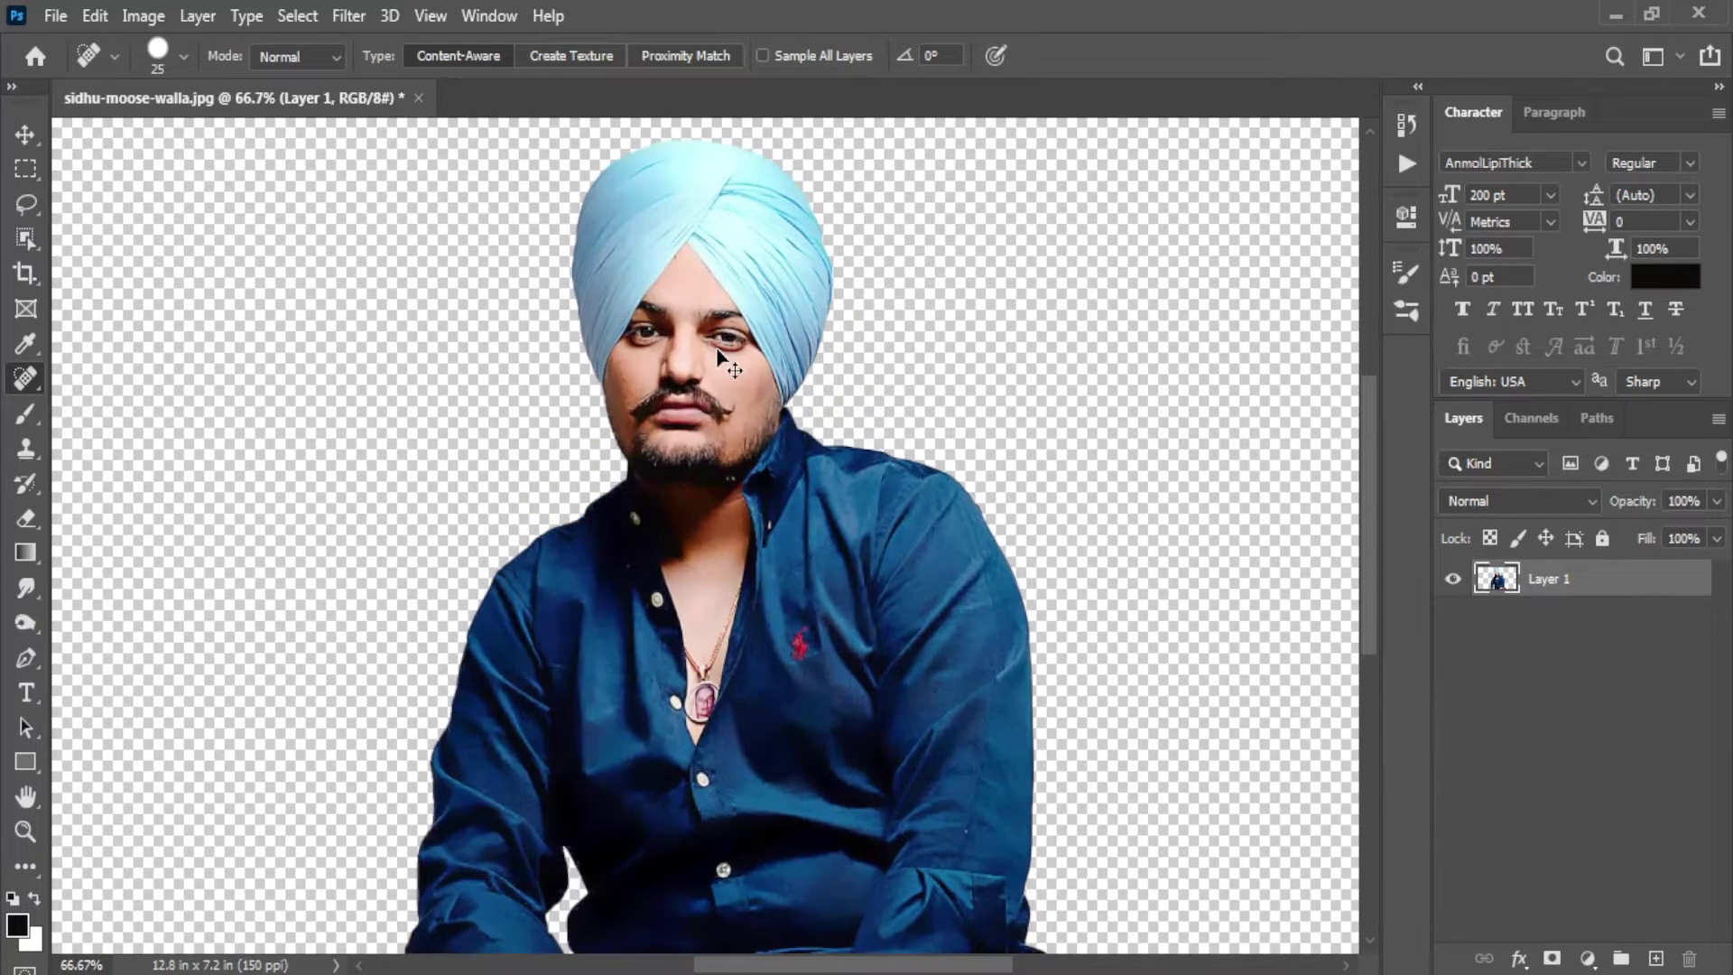
key(ctrl+n)
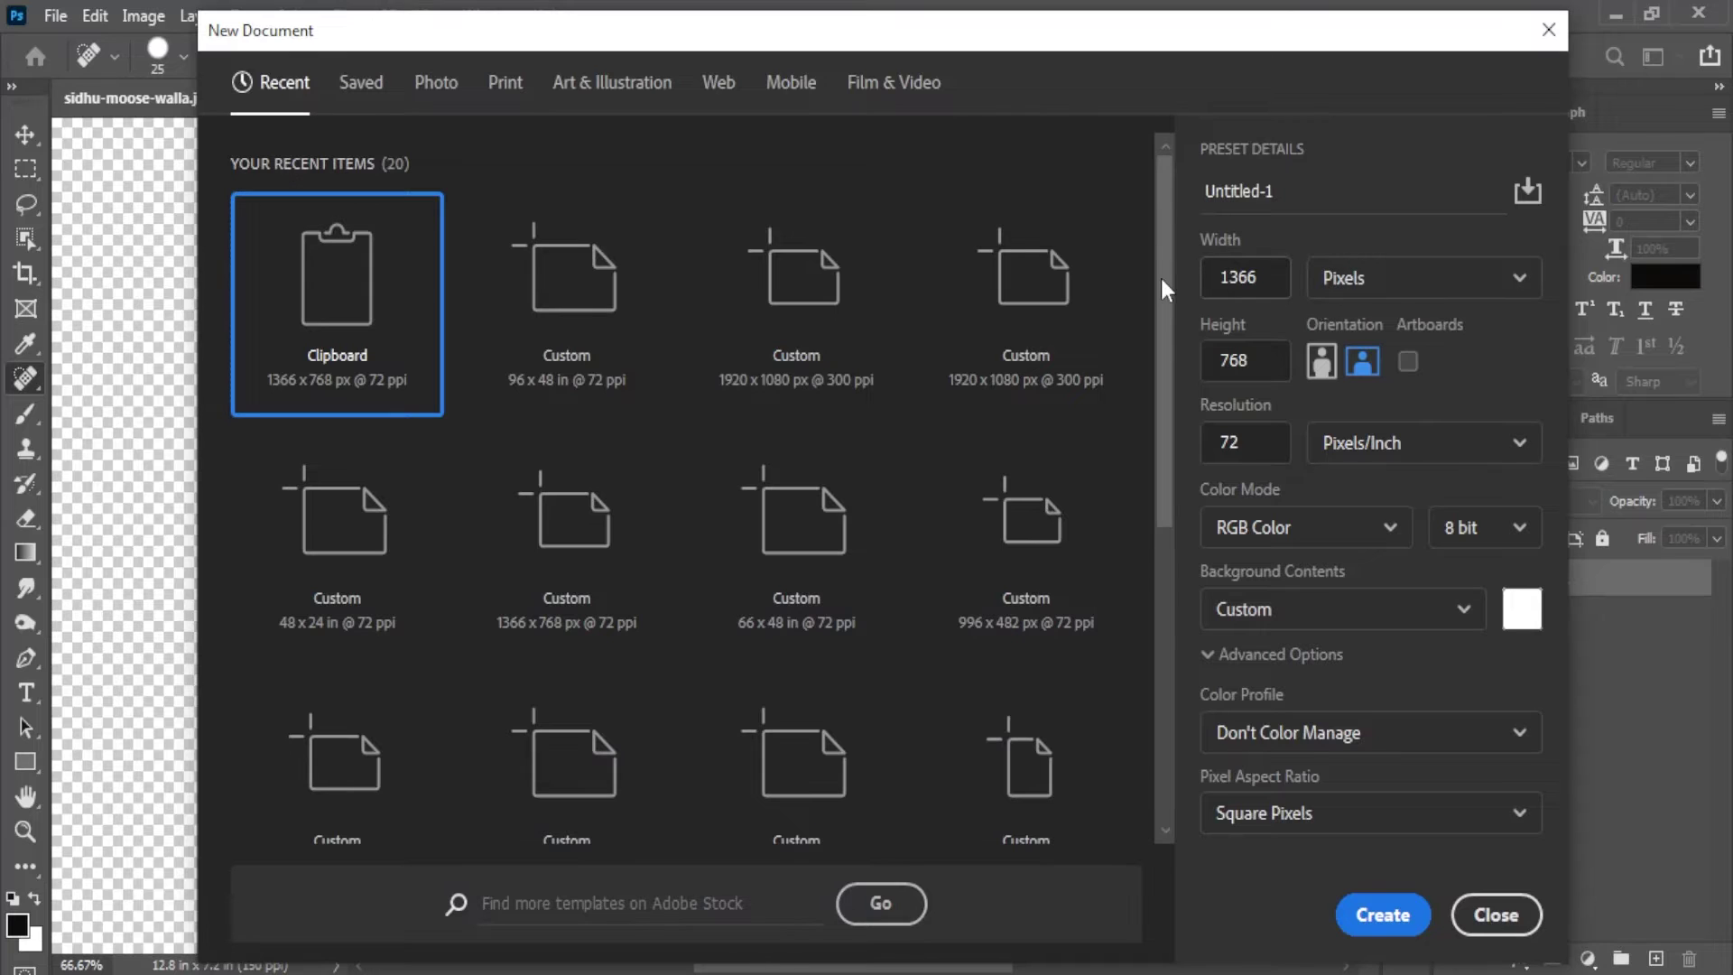
Step: Create a new 1920 × 1080 px white document at 300 pixels/inch
double_click(1204, 280)
key(Tab)
text(10)
key(Tab)
key(Tab)
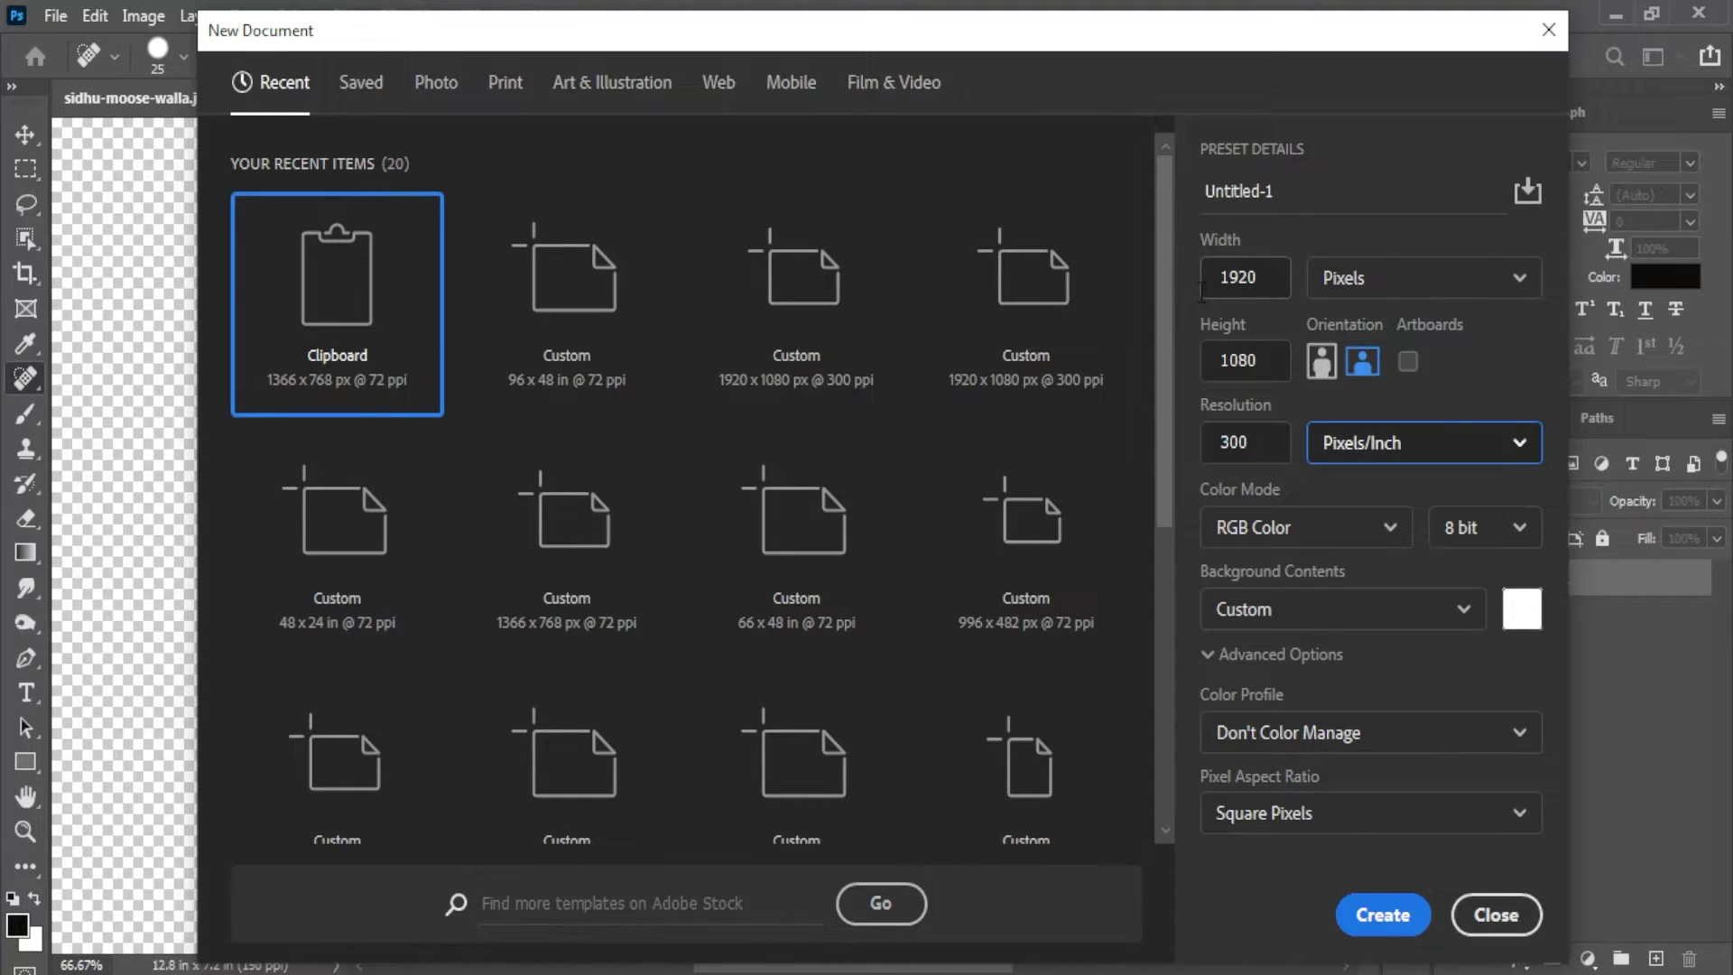
key(space)
click(1367, 914)
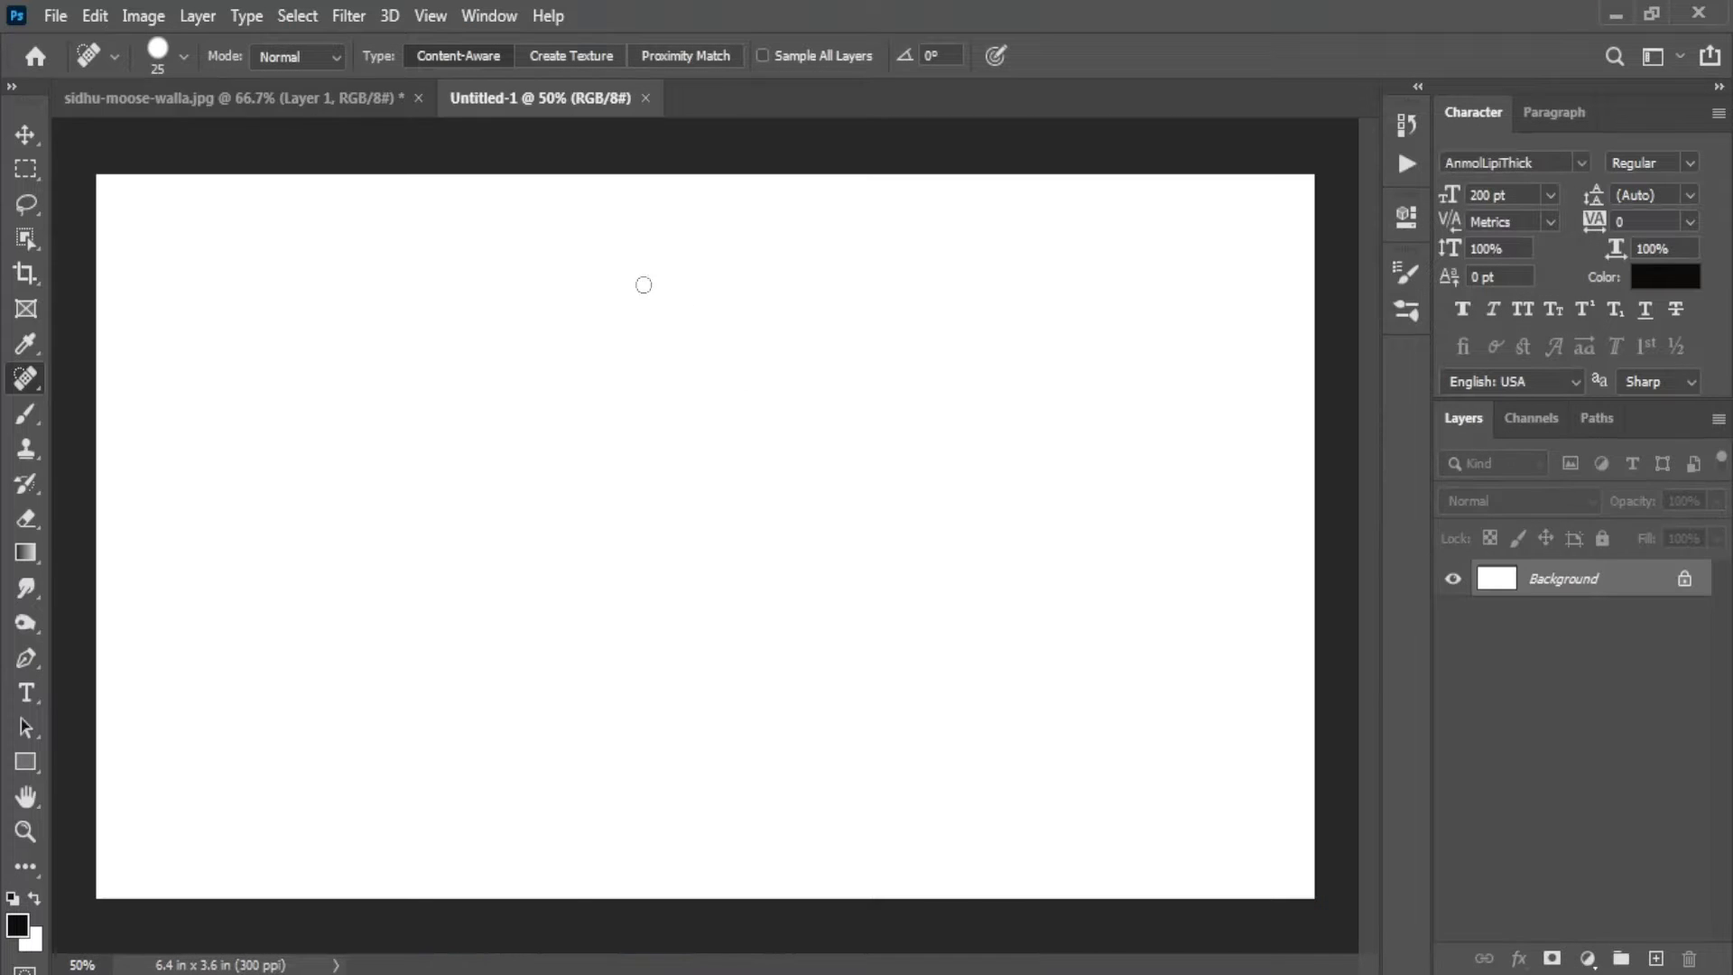
key(ctrl+Tab)
Step: Move the cutout man into Untitled-1 above the white background, shifted slightly left
key(v)
drag(752, 332, 781, 383)
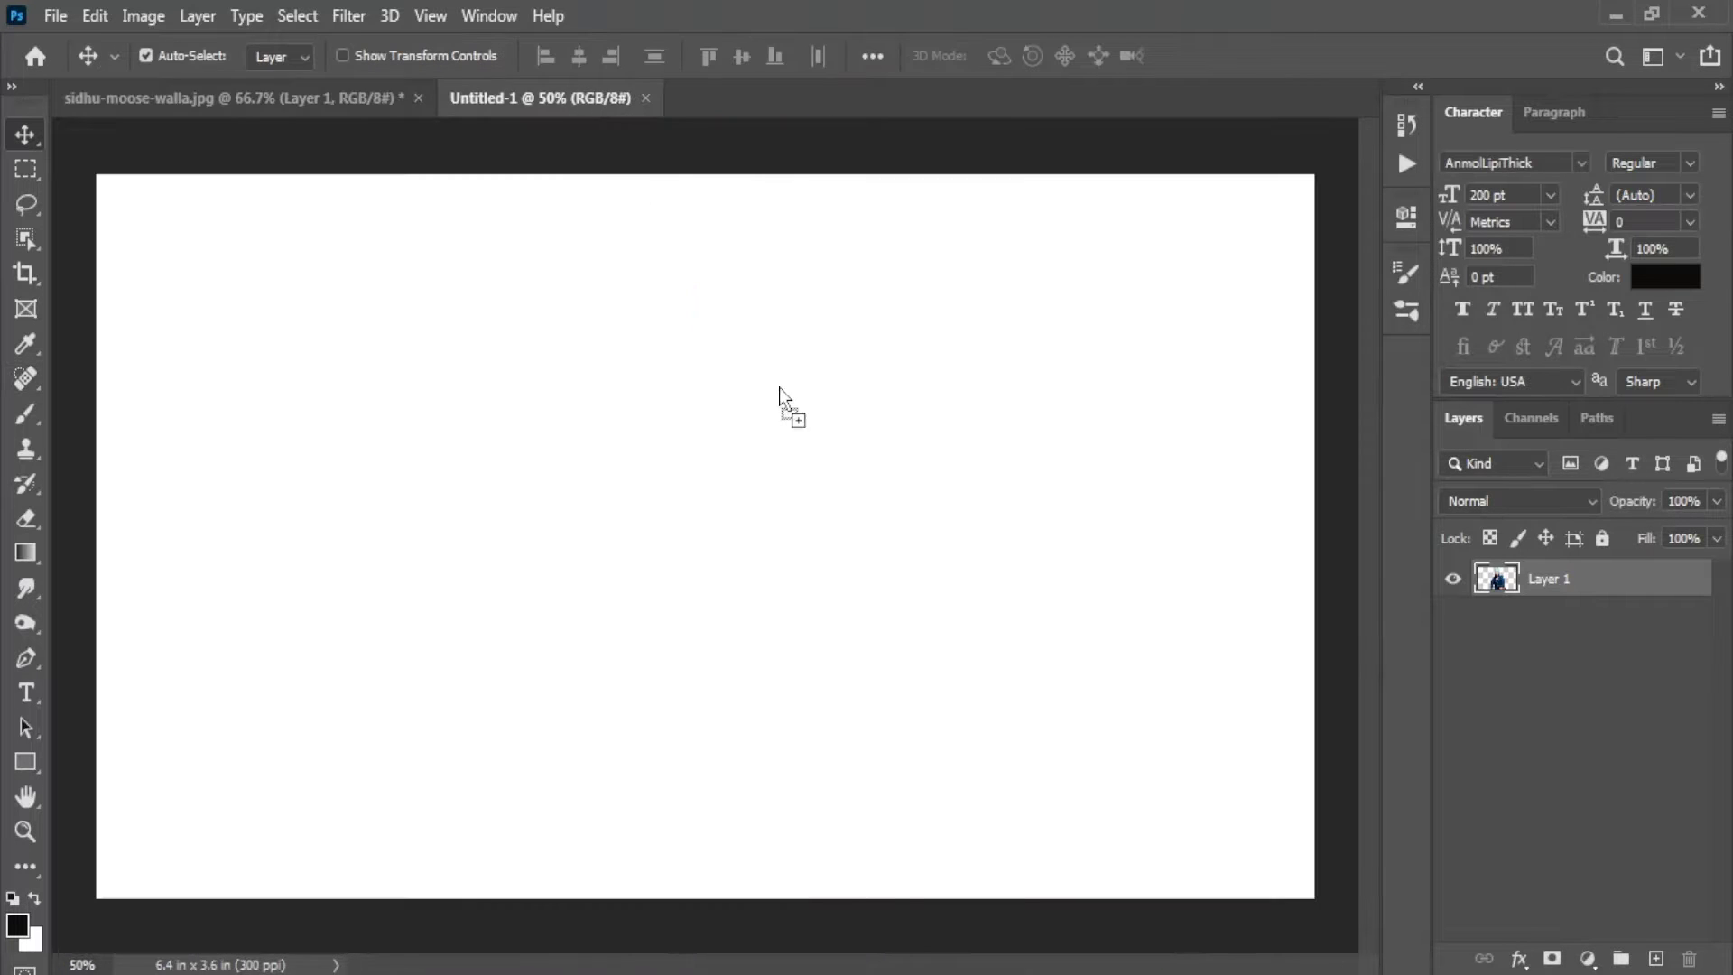
drag(815, 708, 771, 714)
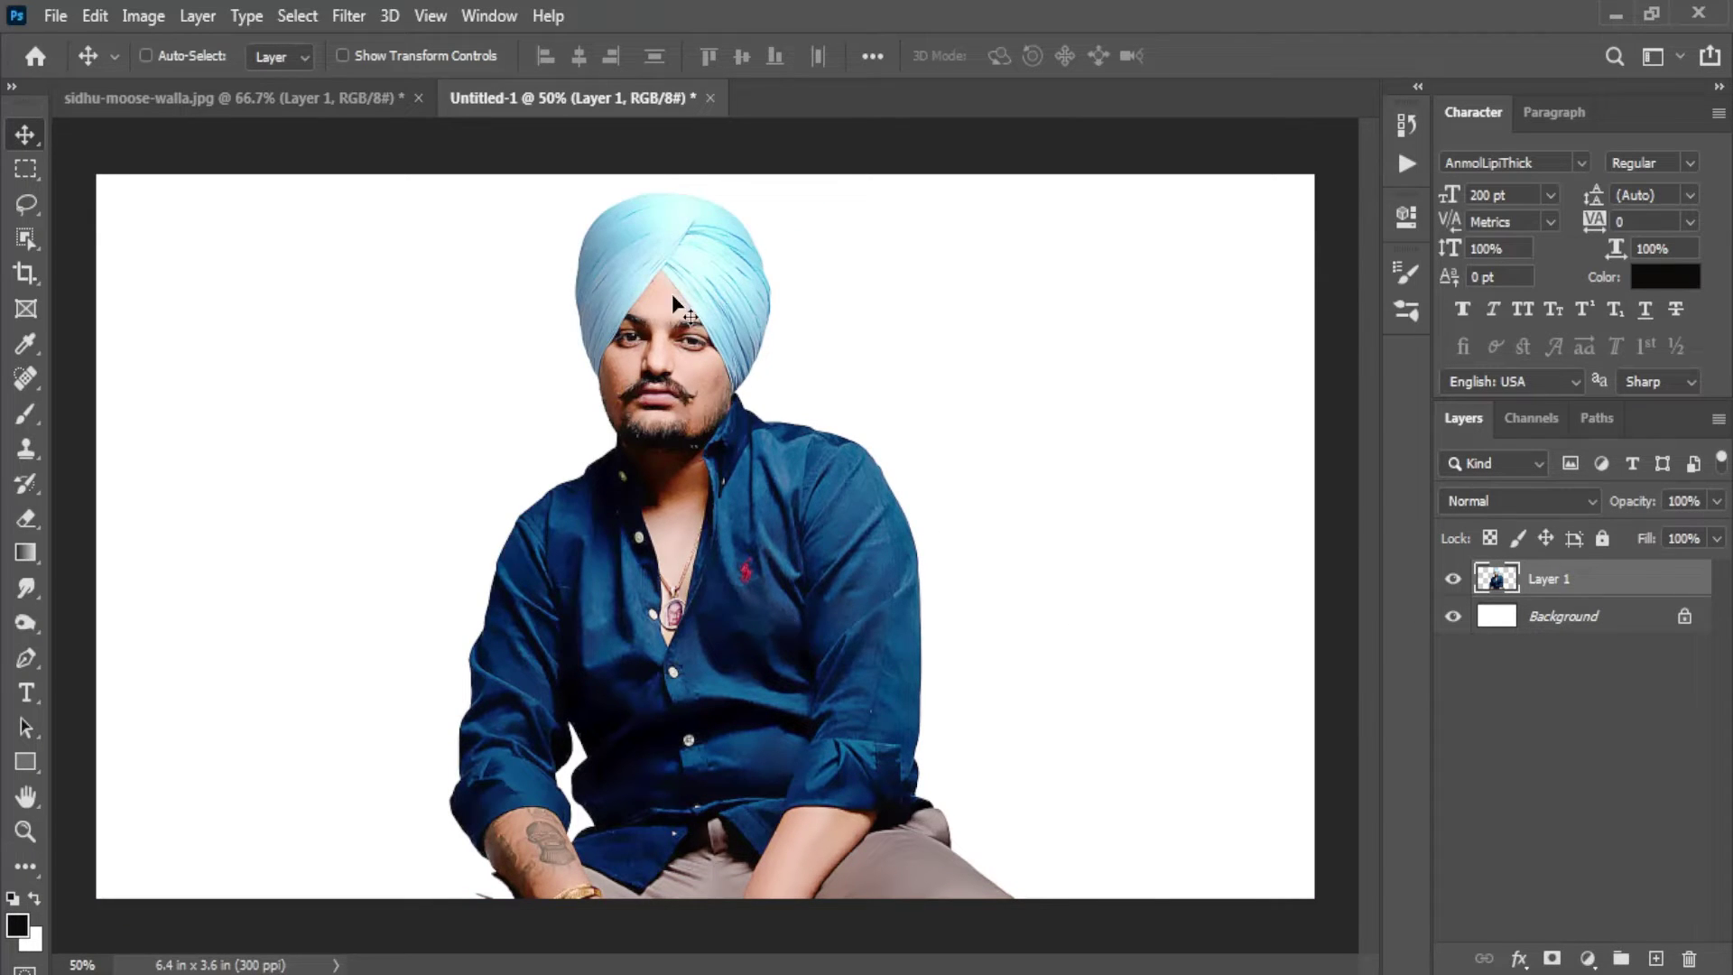
scroll(672, 294, up, 3)
scroll(659, 451, up, 1)
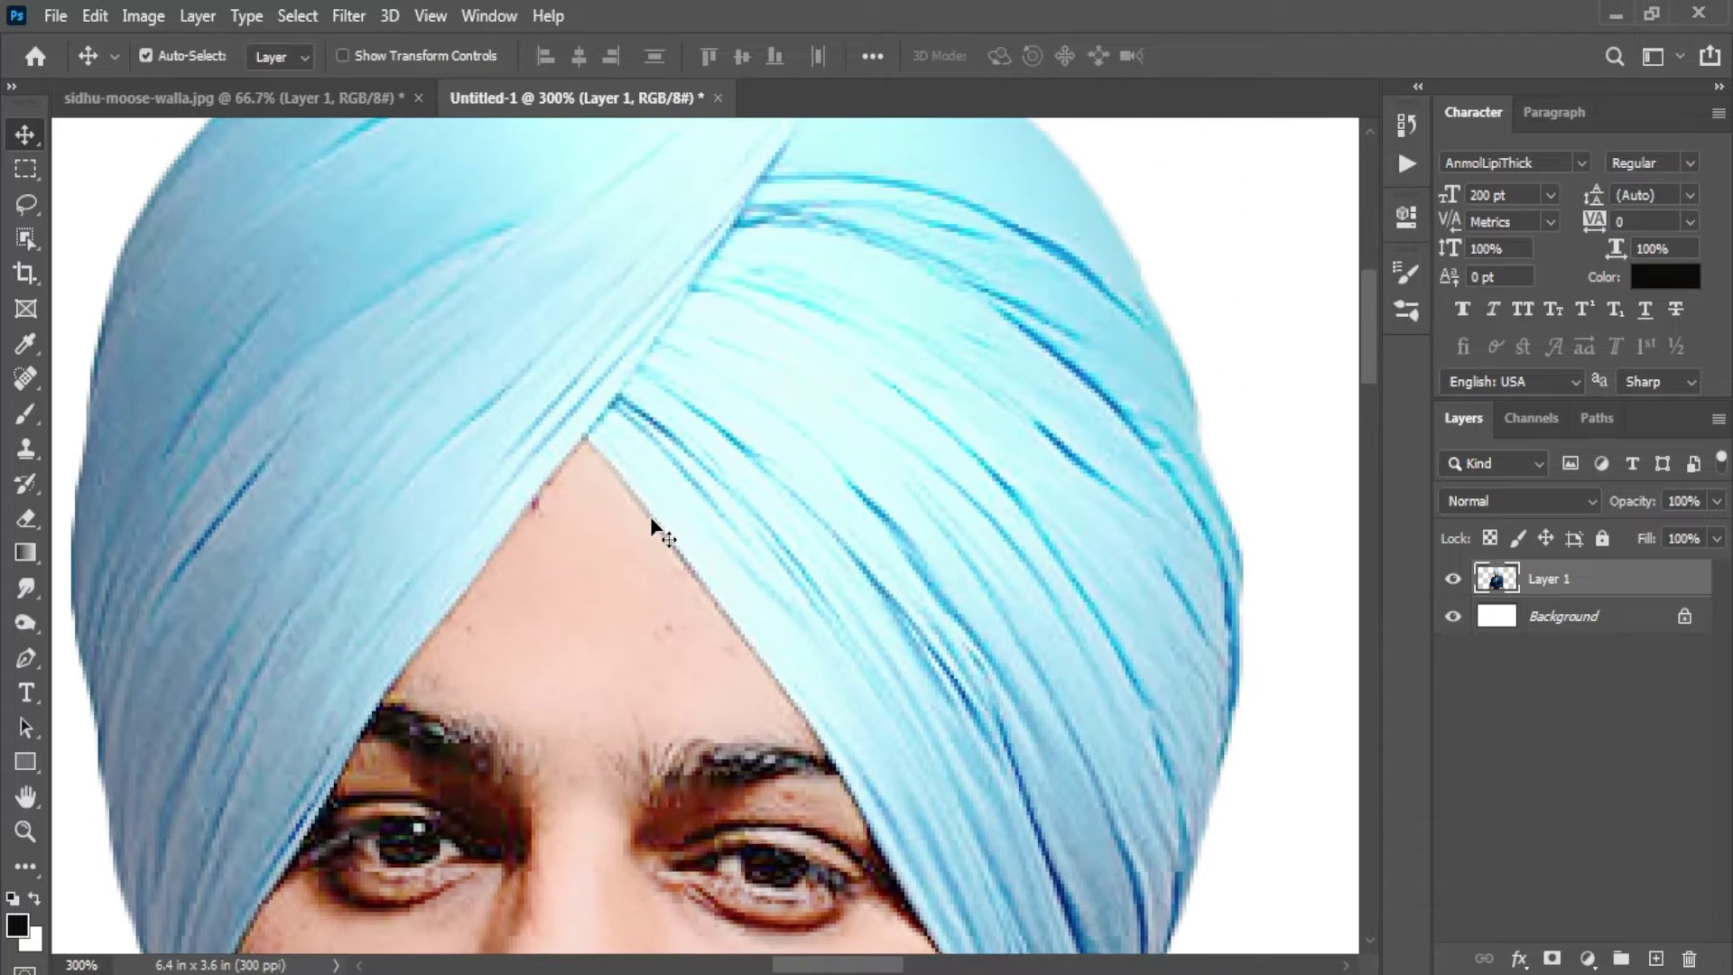
scroll(650, 515, up, 2)
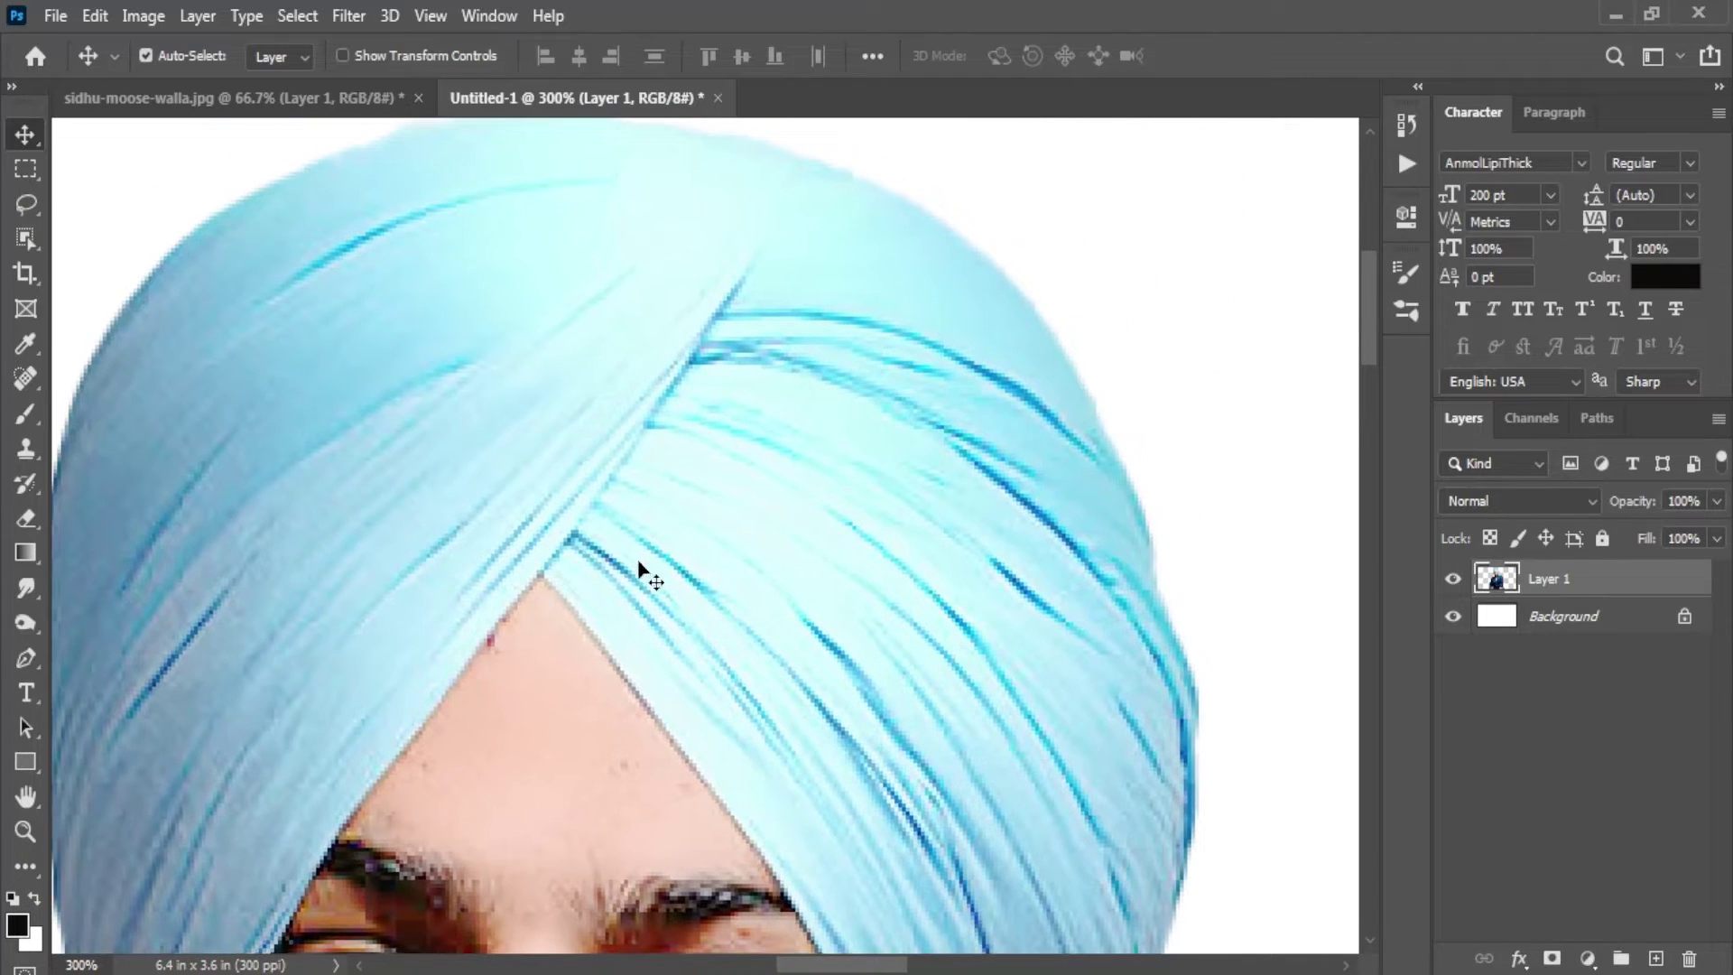
scroll(763, 595, down, 2)
scroll(632, 596, up, 2)
scroll(587, 582, down, 1)
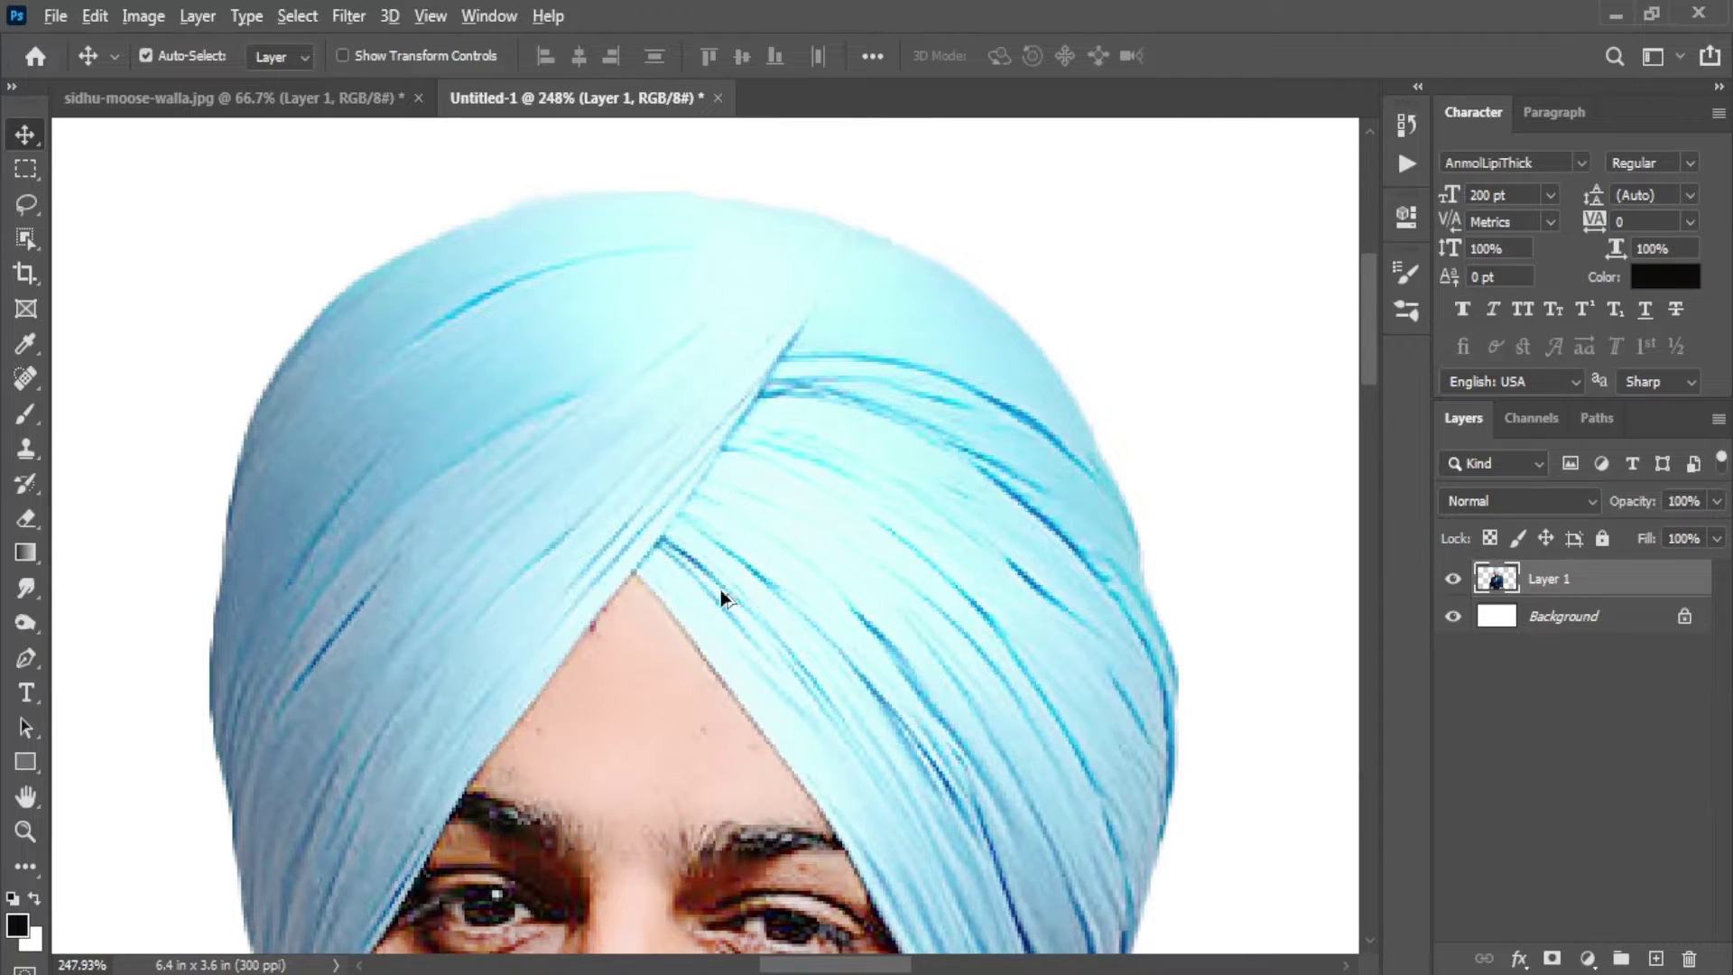
scroll(722, 600, up, 1)
scroll(712, 740, down, 2)
scroll(755, 653, up, 1)
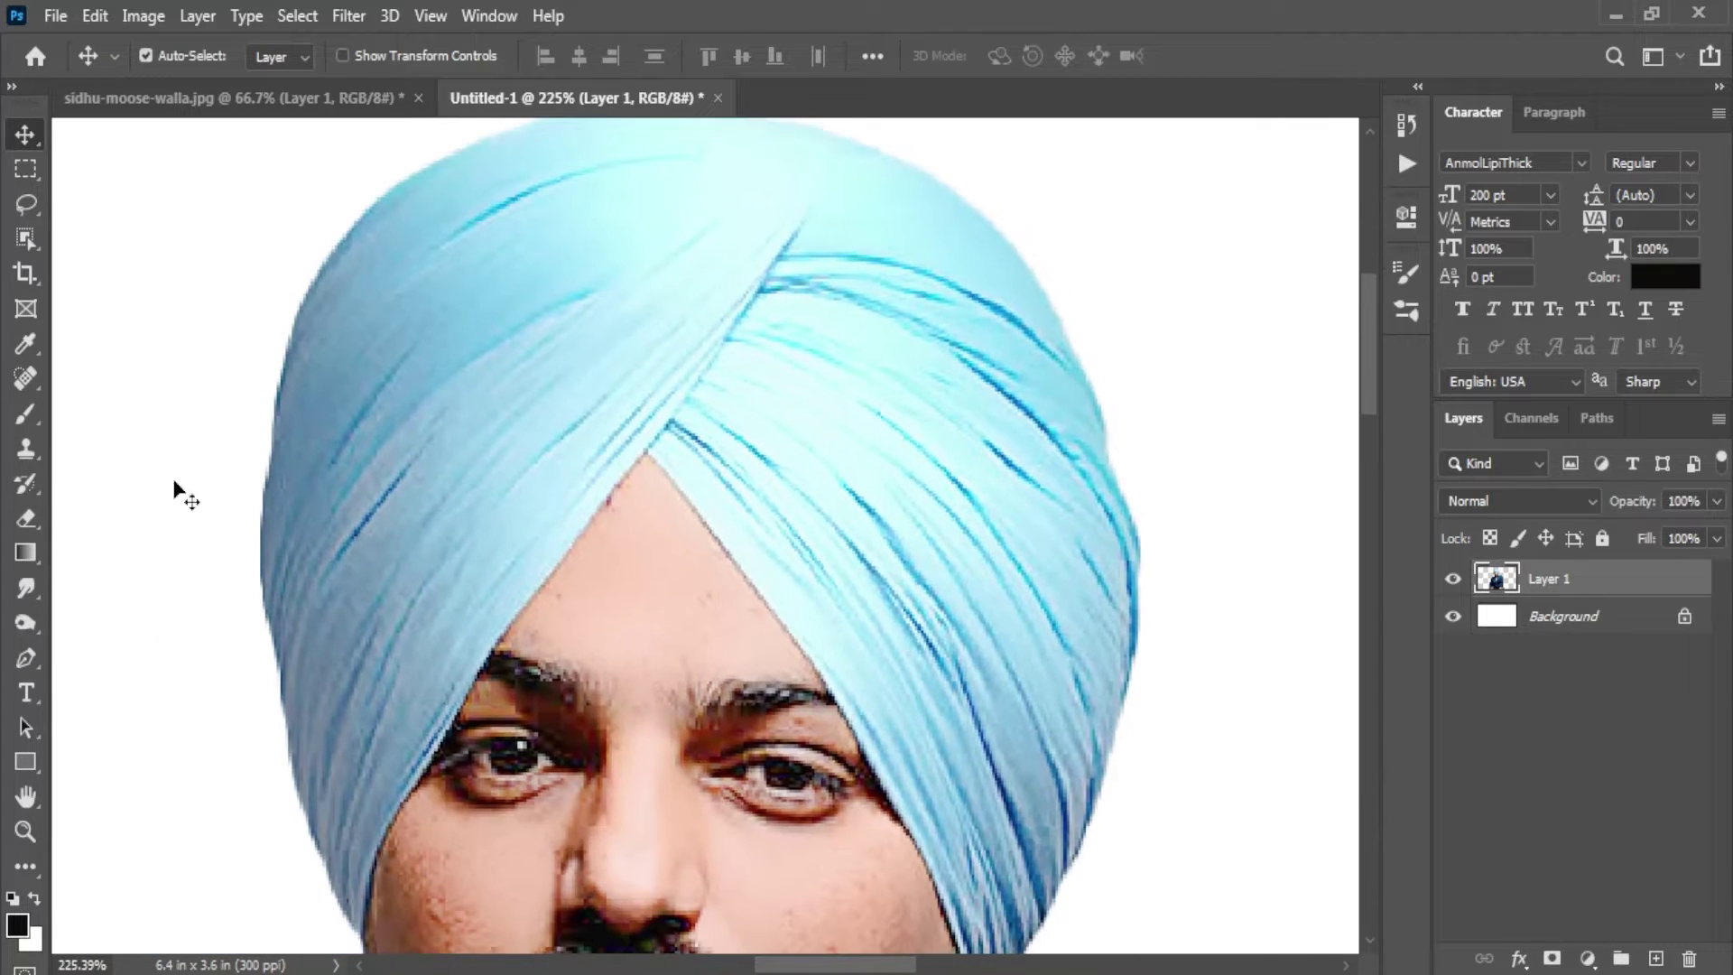
Step: Switch to the Mixer Brush Tool with a smaller brush size
right_click(20, 416)
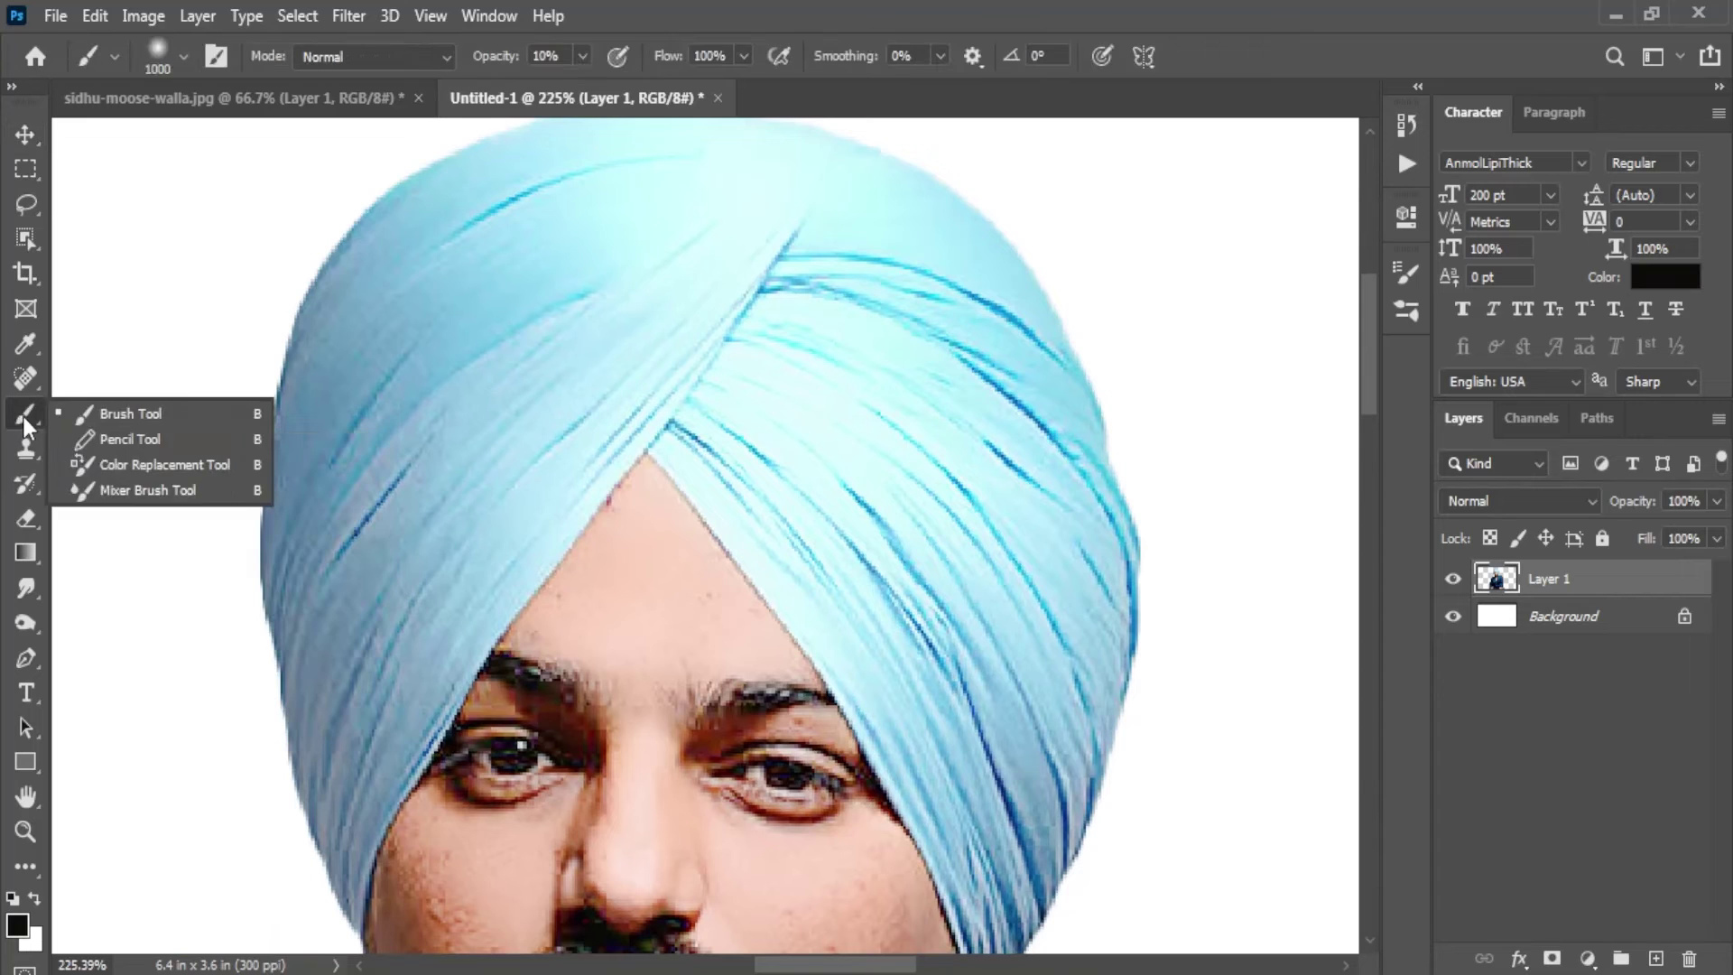
click(132, 487)
key(bracketleft)
key(bracketleft)
key(bracketleft)
Step: Smear the turban's dark streaks with a size-20 Mixer Brush, then with a Soft Round tip
key(bracketleft)
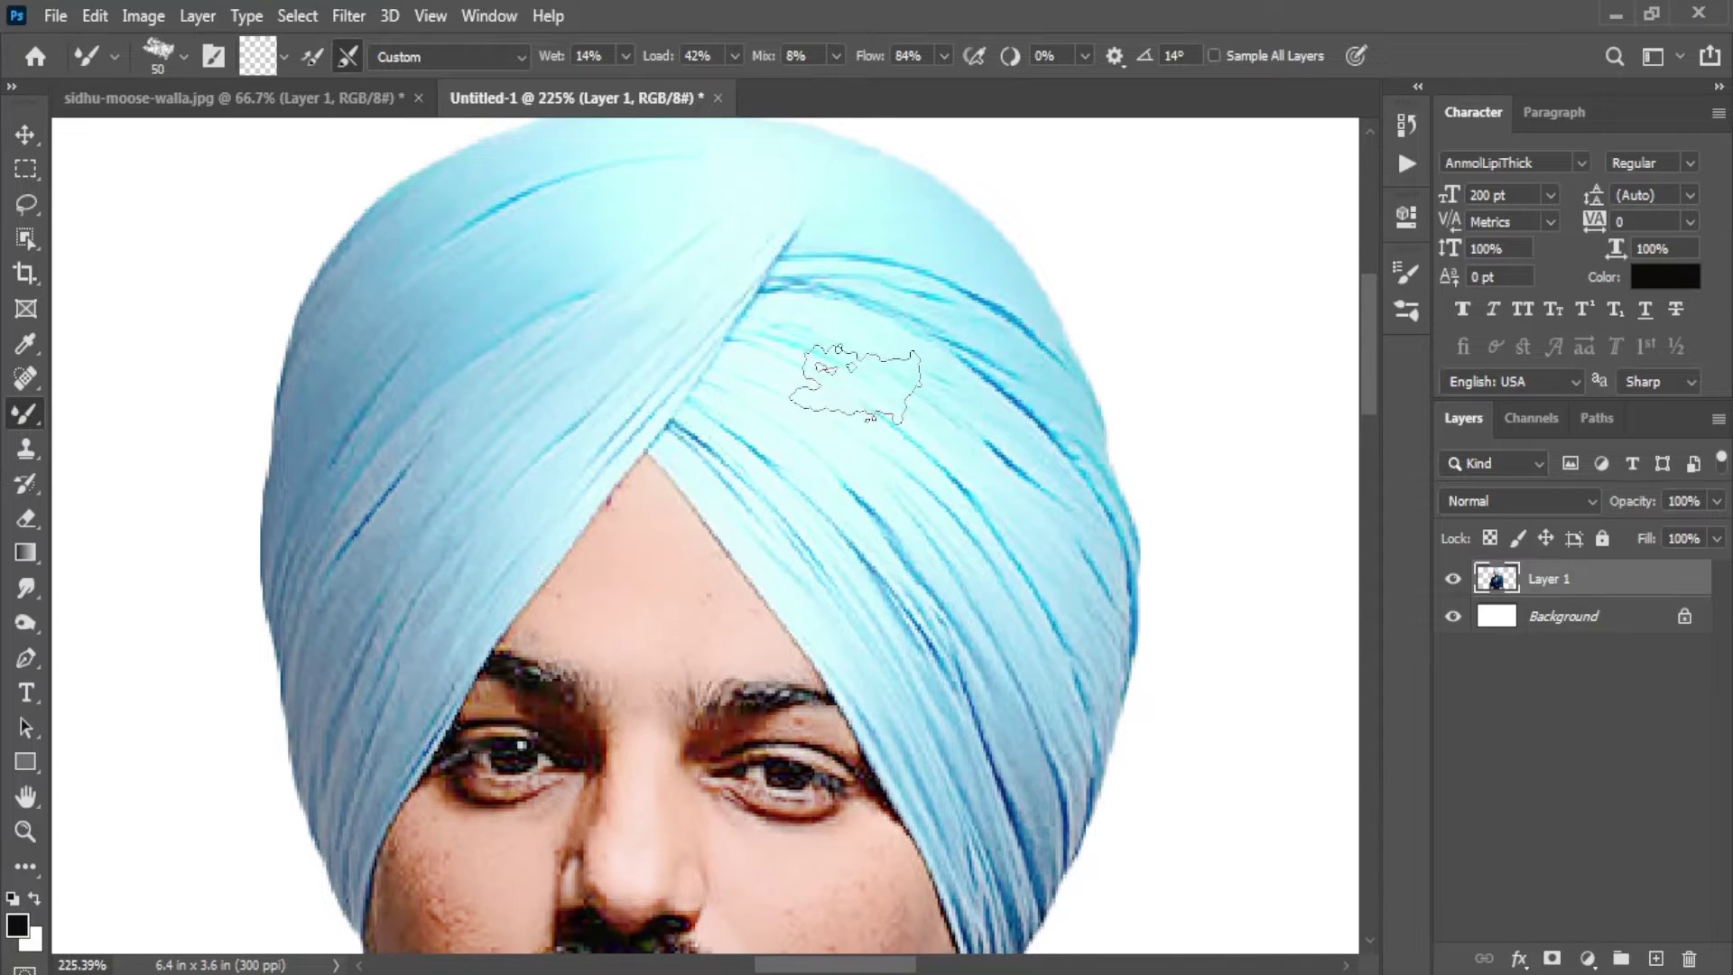
key(bracketleft)
key(bracketleft)
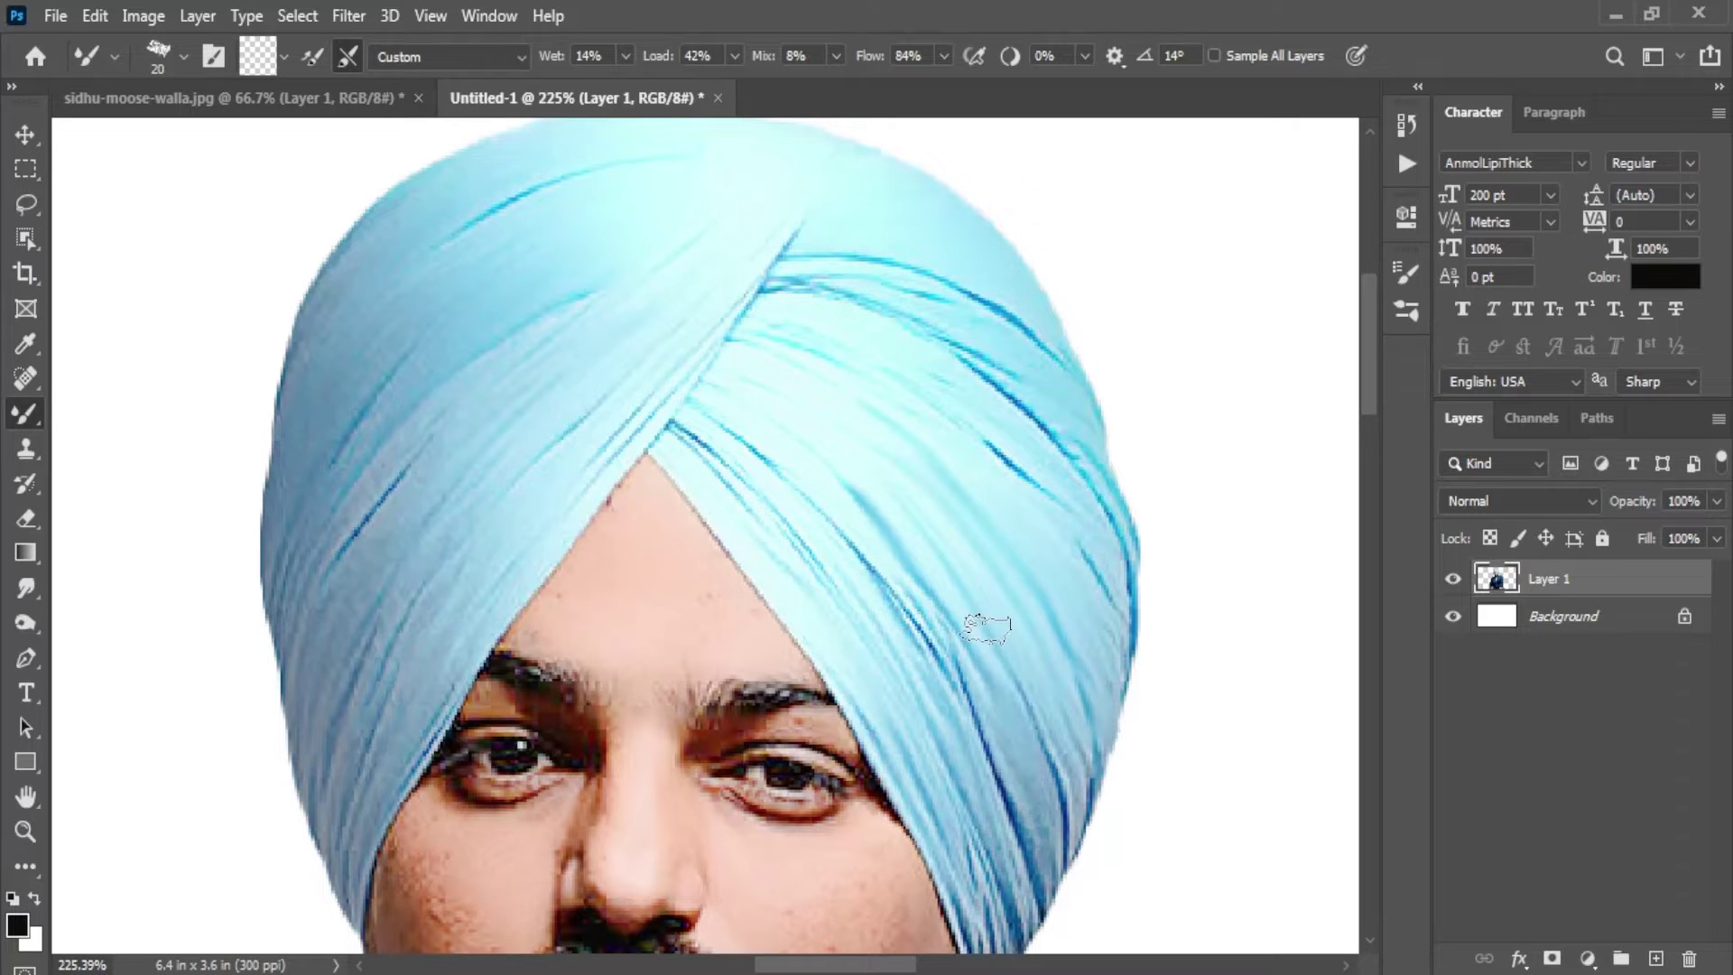
drag(867, 559, 965, 704)
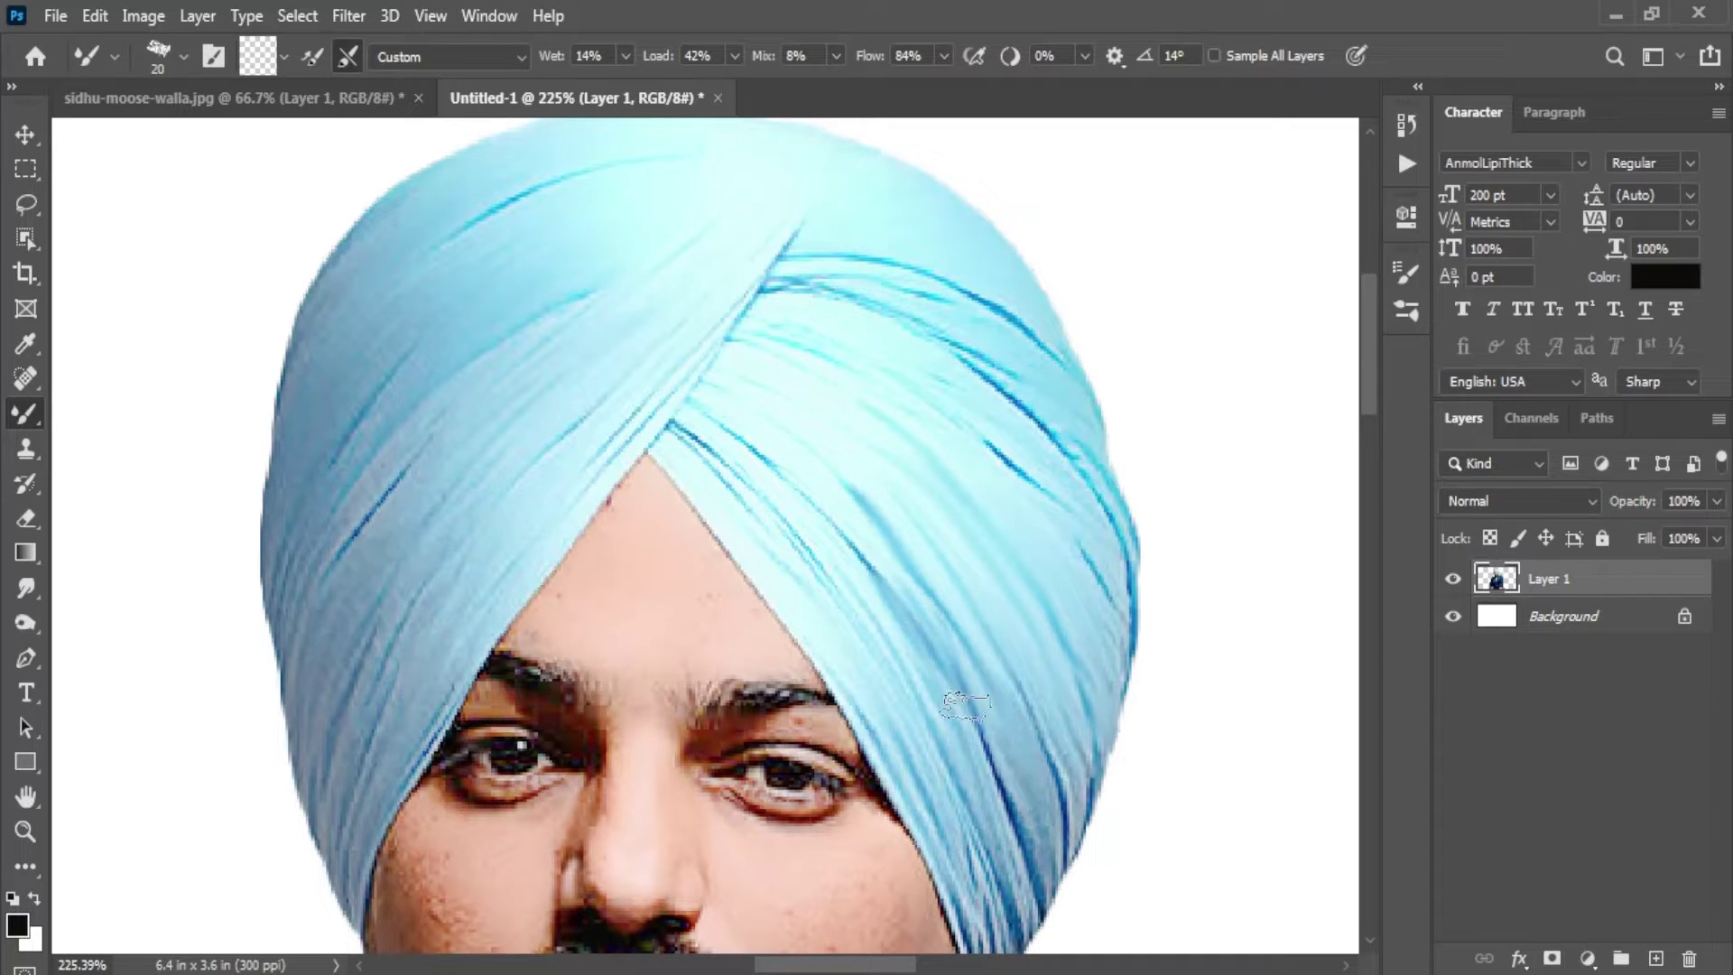
right_click(821, 521)
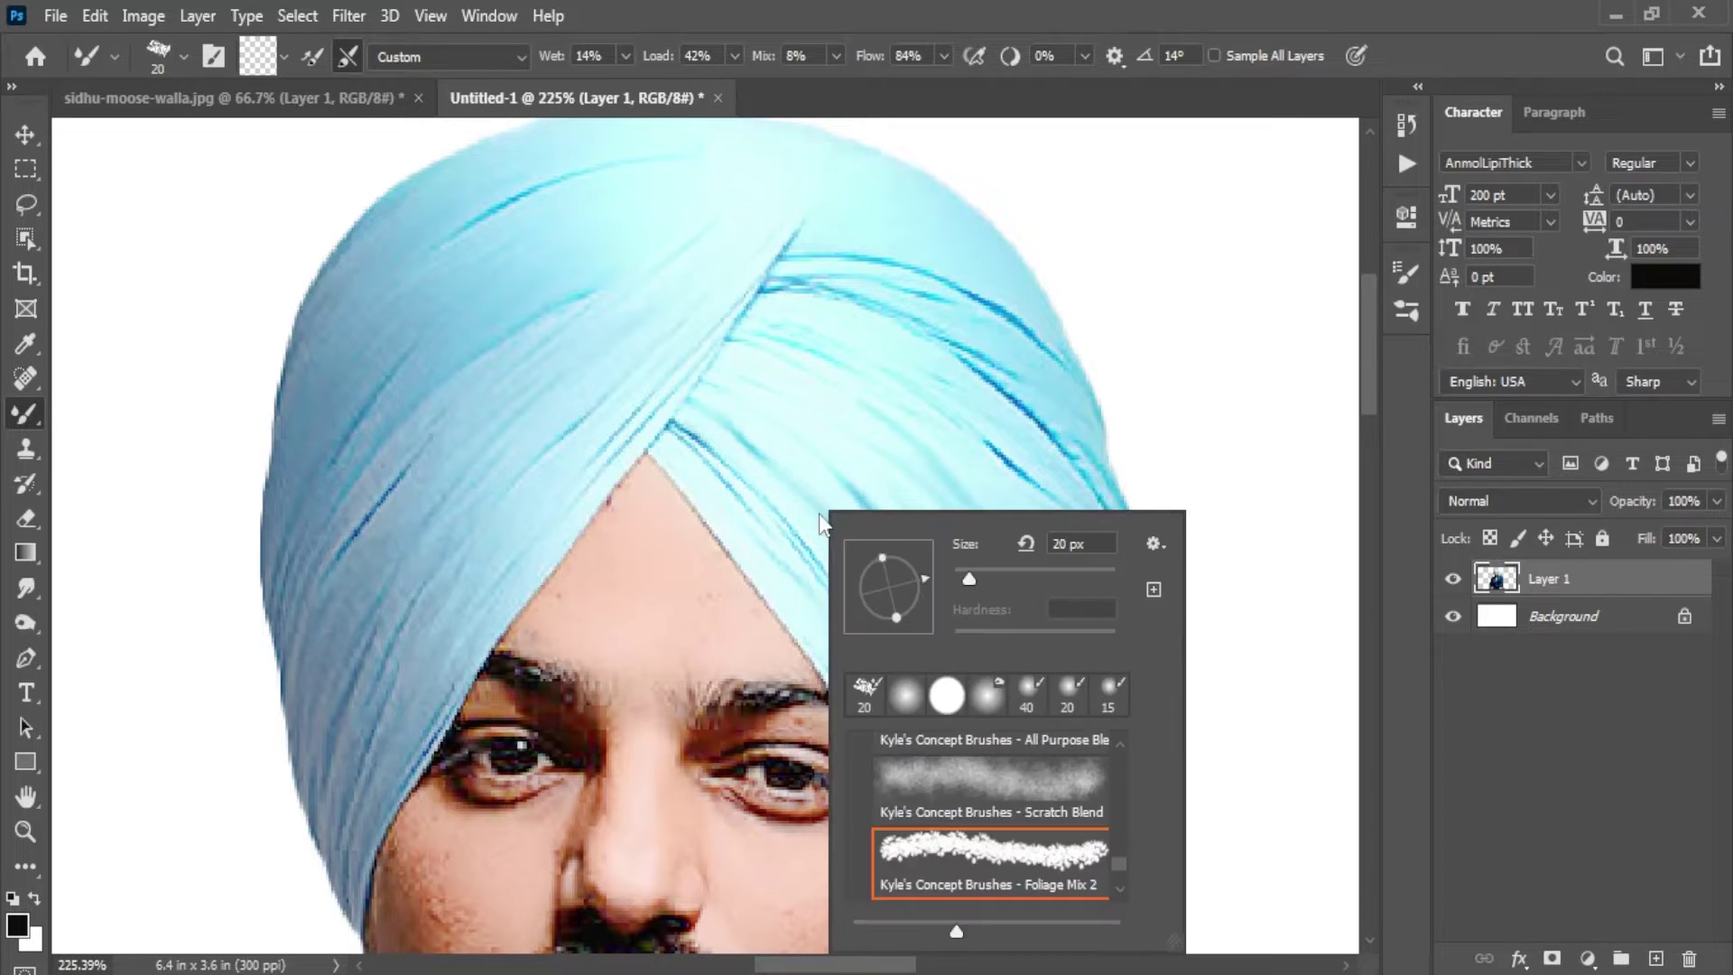
scroll(970, 790, up, 5)
scroll(971, 791, up, 5)
click(984, 795)
key(Return)
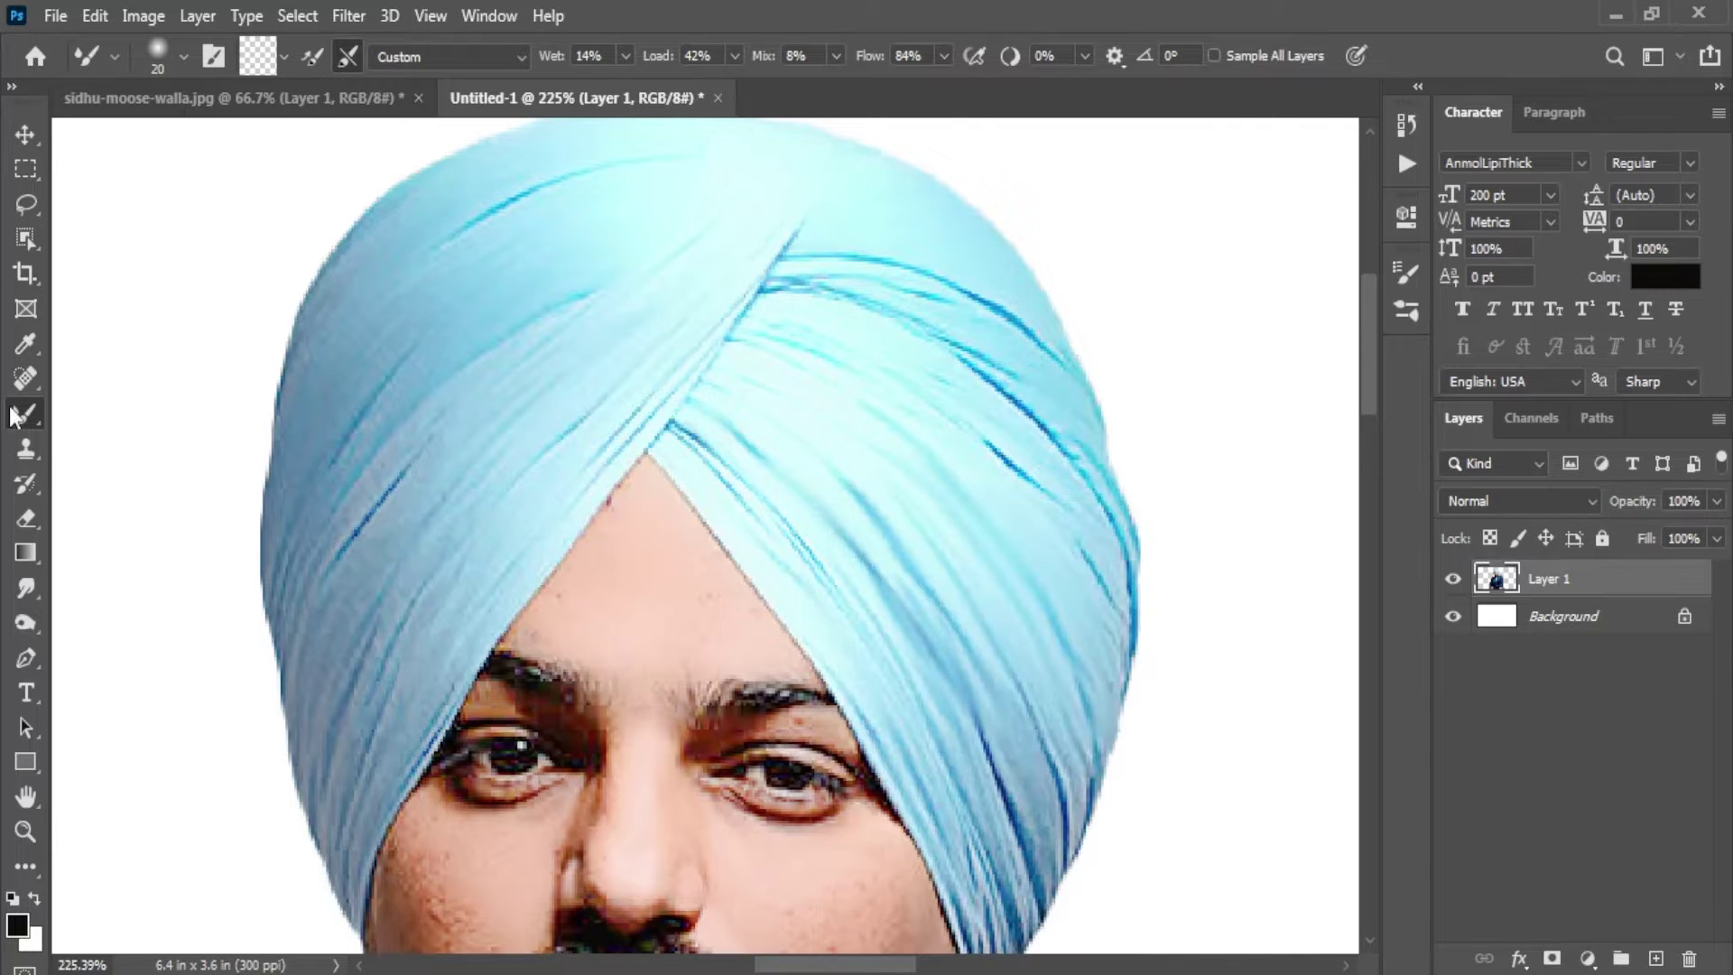
mouse_move(846, 526)
mouse_down()
mouse_move(989, 817)
mouse_move(966, 541)
mouse_move(1028, 619)
mouse_up()
Step: Zoom in and smear the turban streaks beside the eye, undoing the lower-right edge smears
click(968, 780)
key(bracketleft)
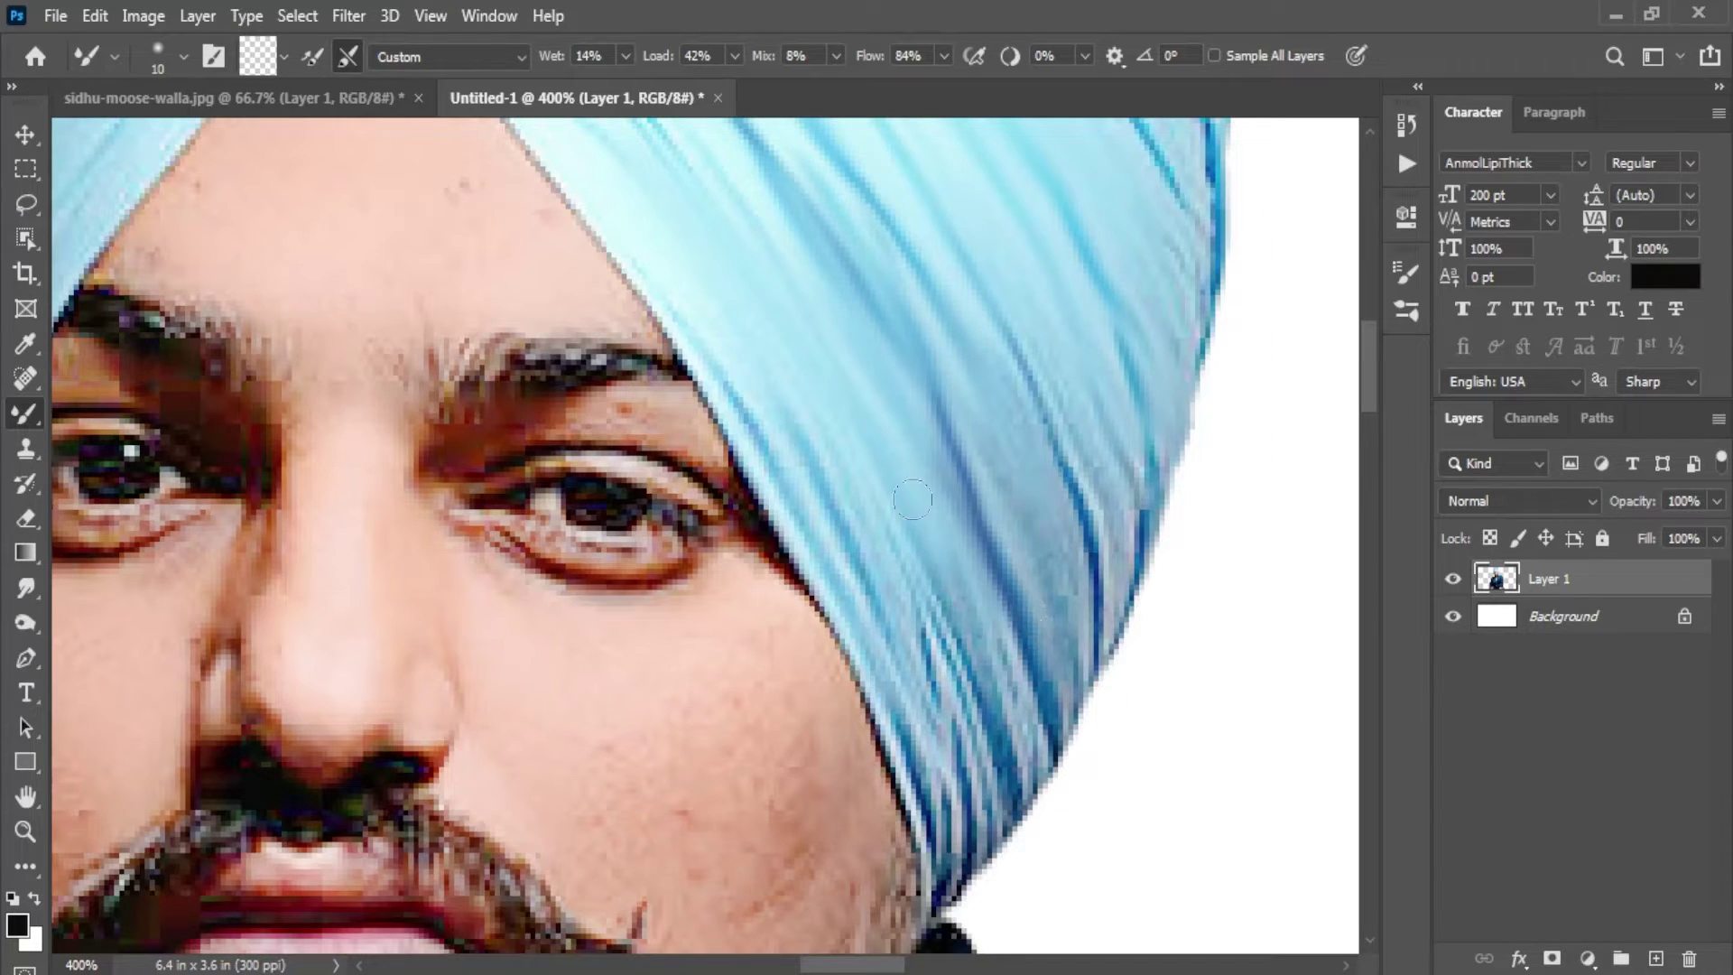
drag(858, 469, 993, 767)
key(bracketright)
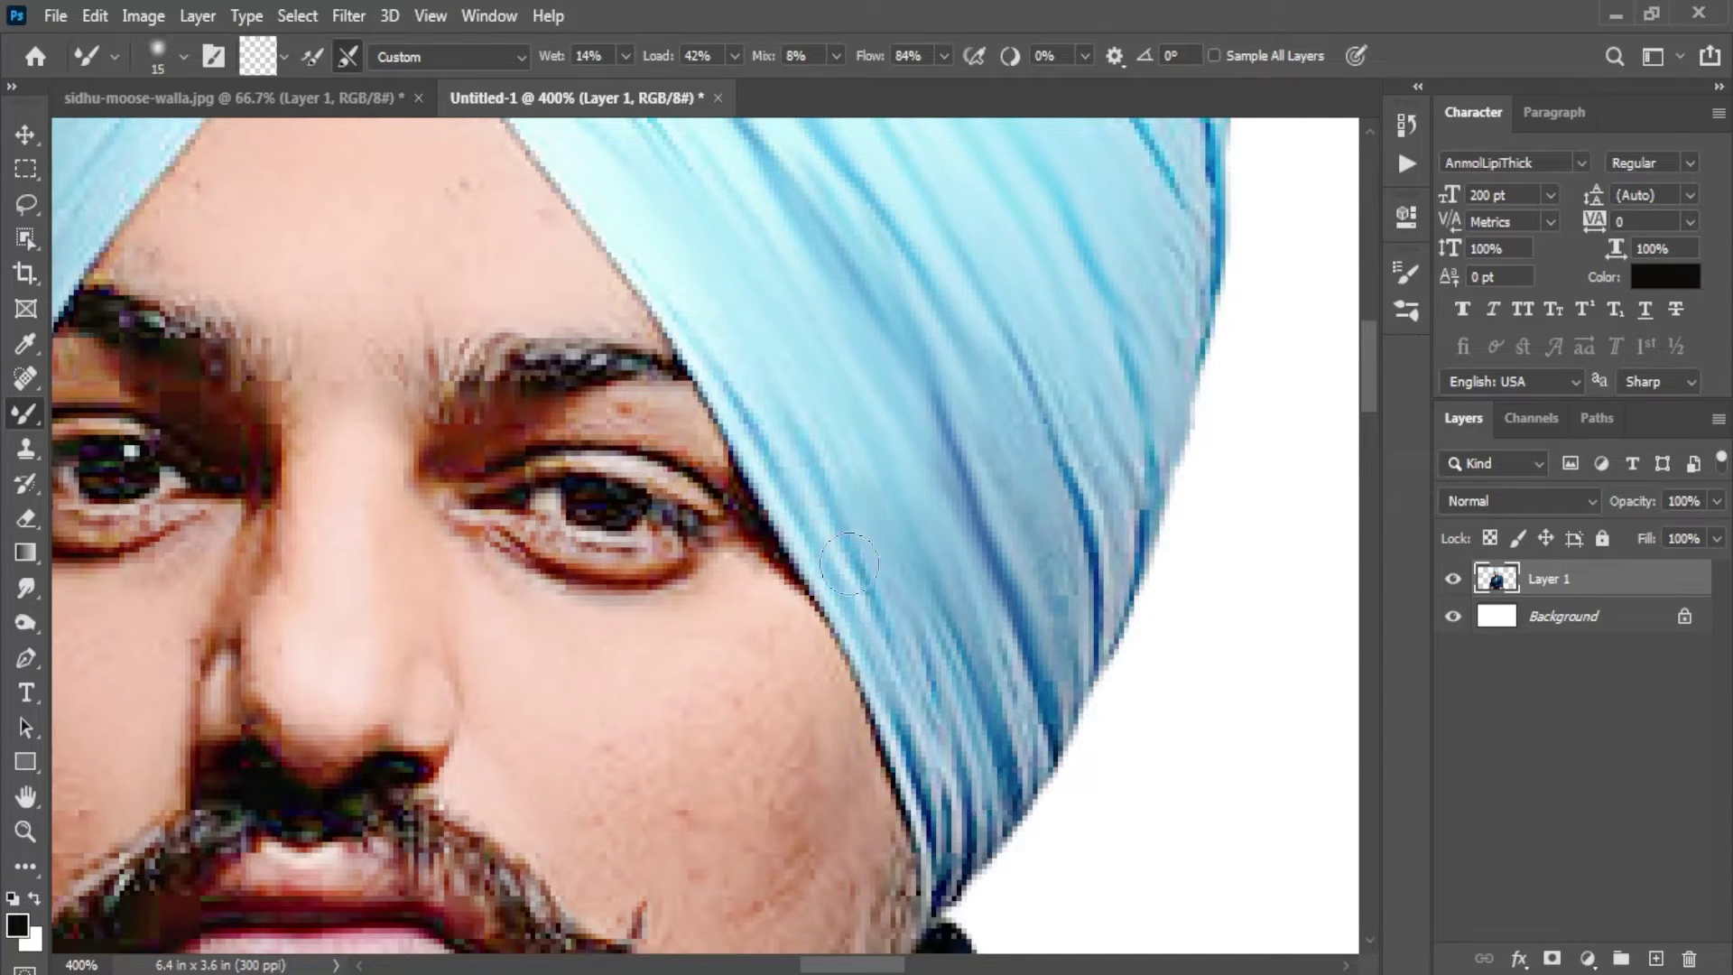
drag(849, 564, 956, 813)
drag(993, 686, 1029, 848)
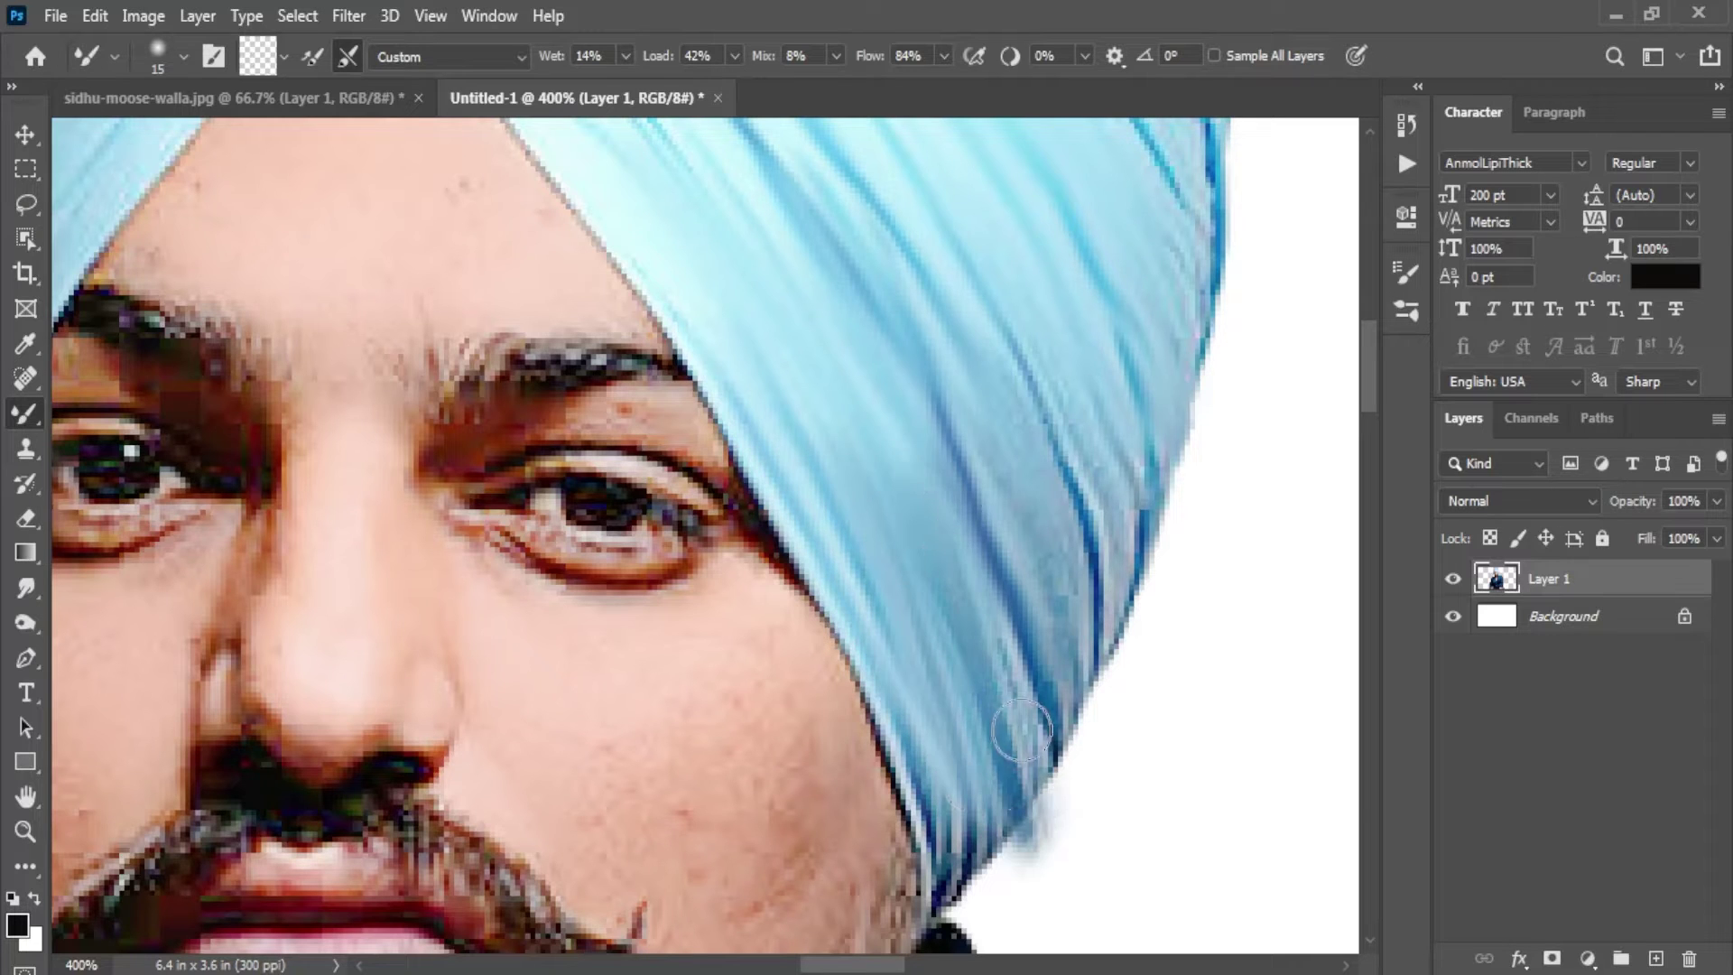
drag(1023, 729, 1002, 578)
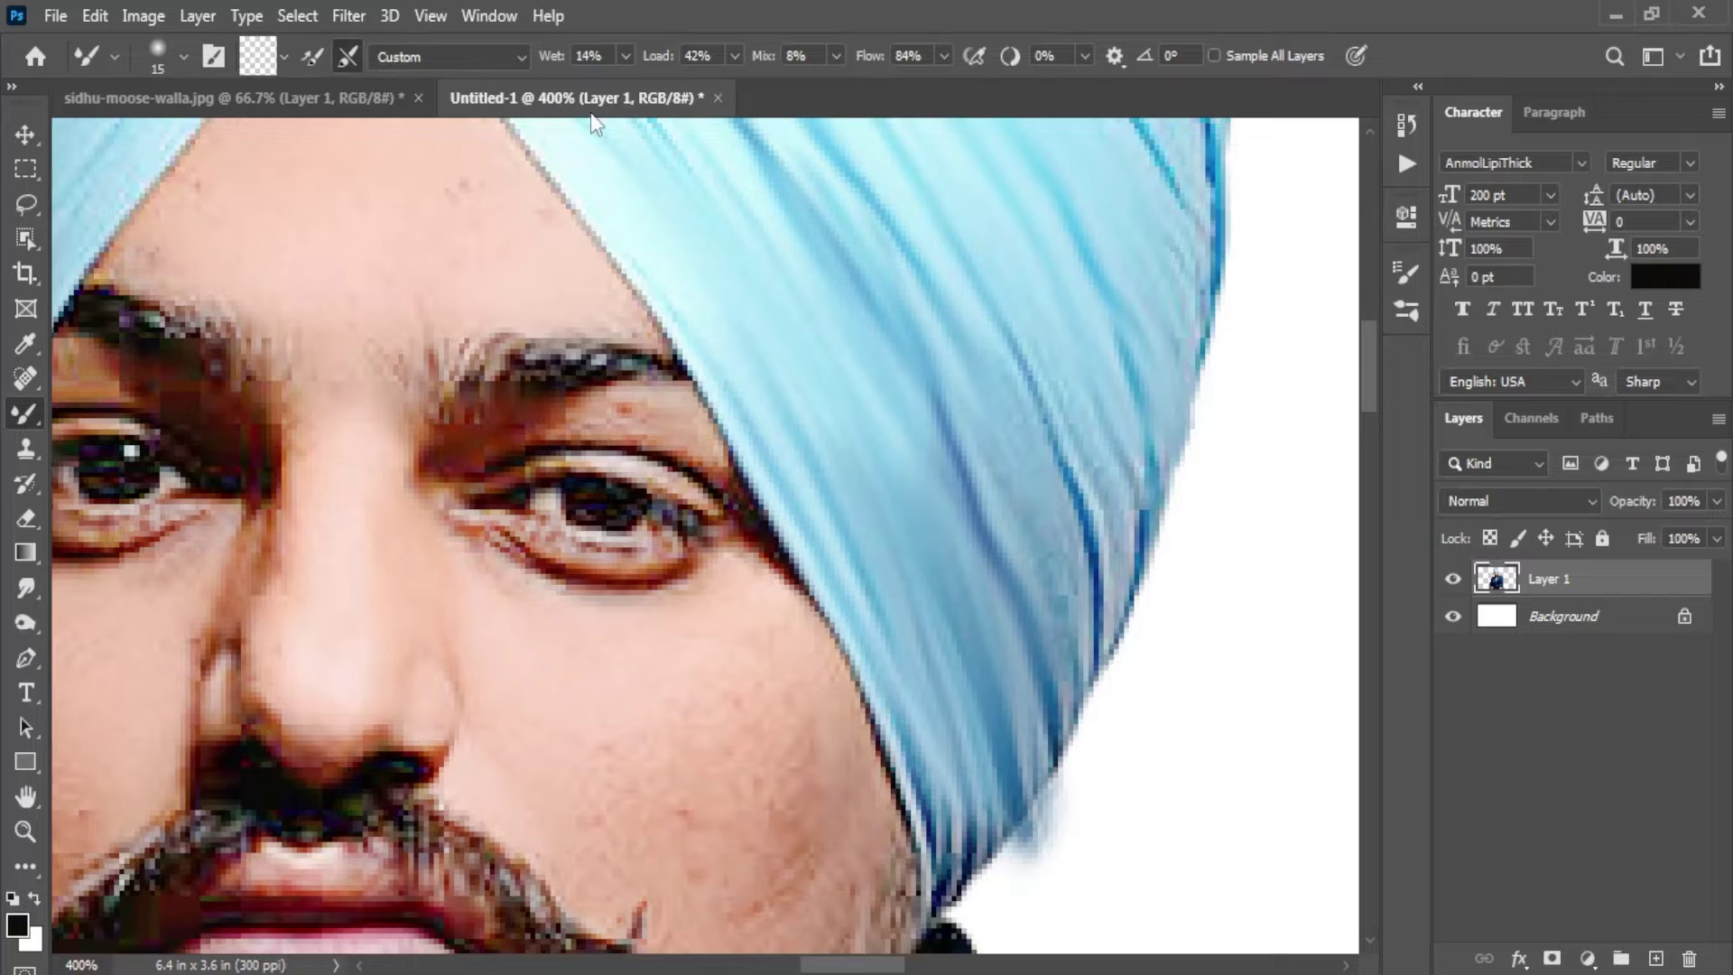
key(ctrl+z)
key(ctrl+z)
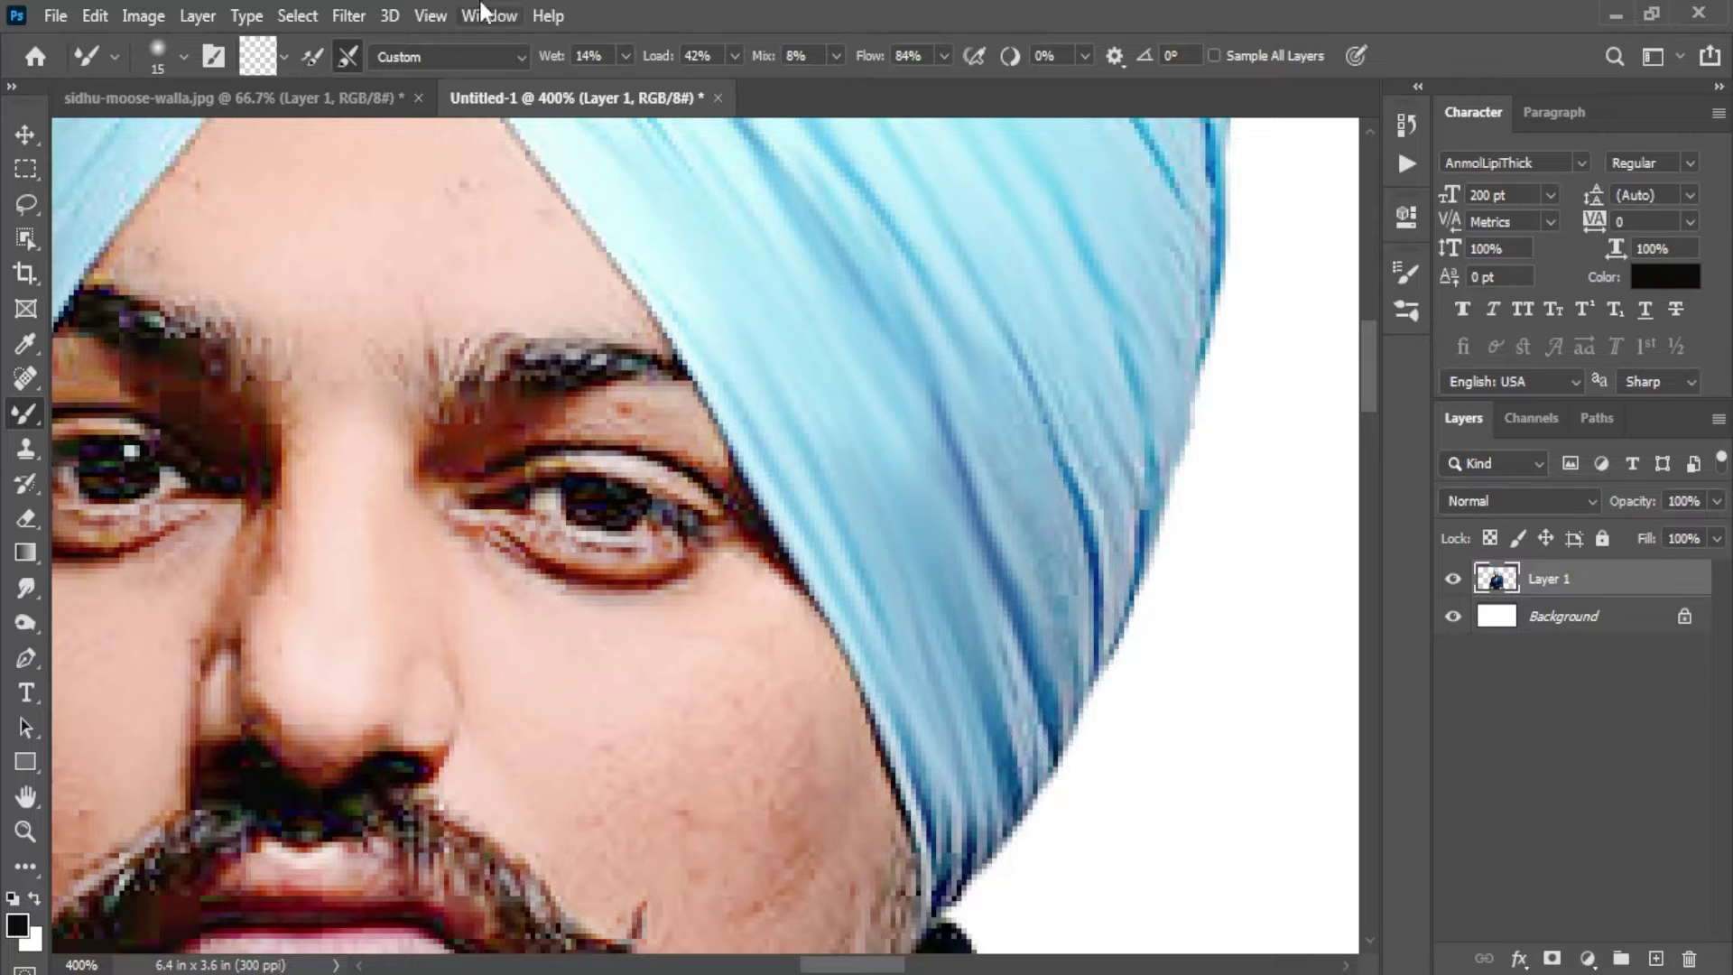
Step: At Wet 20% and Load 15%, re-blend the turban's right side and upper folds
drag(625, 85, 632, 87)
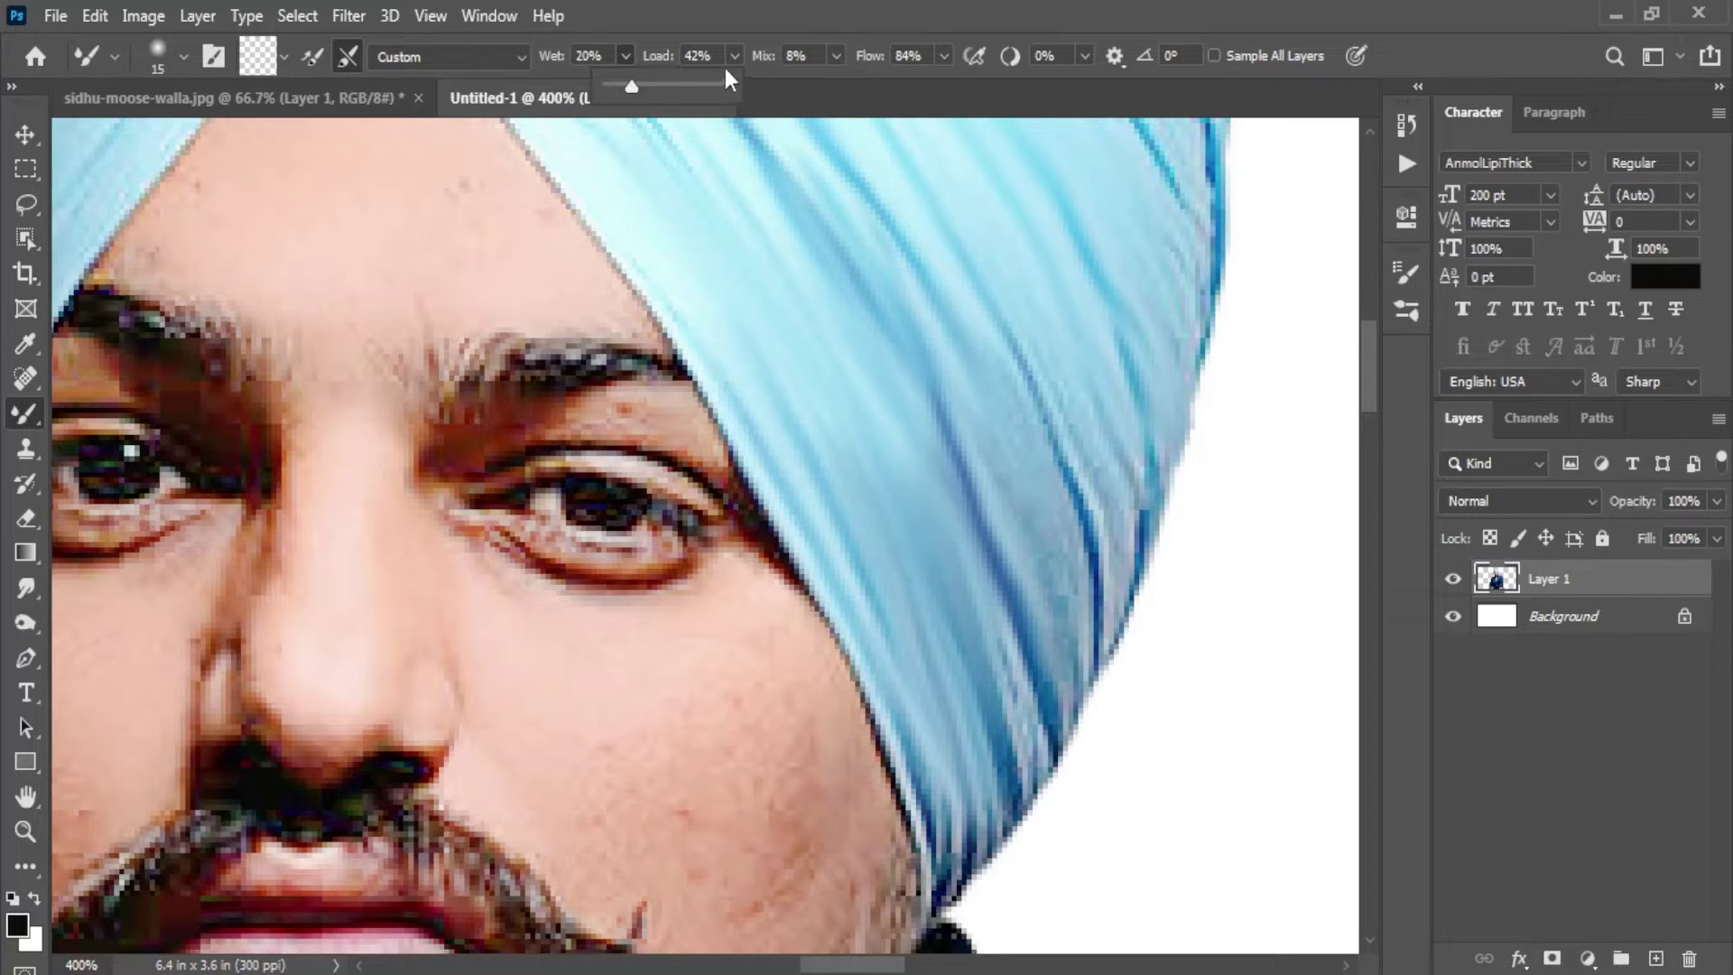
drag(734, 55, 729, 81)
click(804, 2)
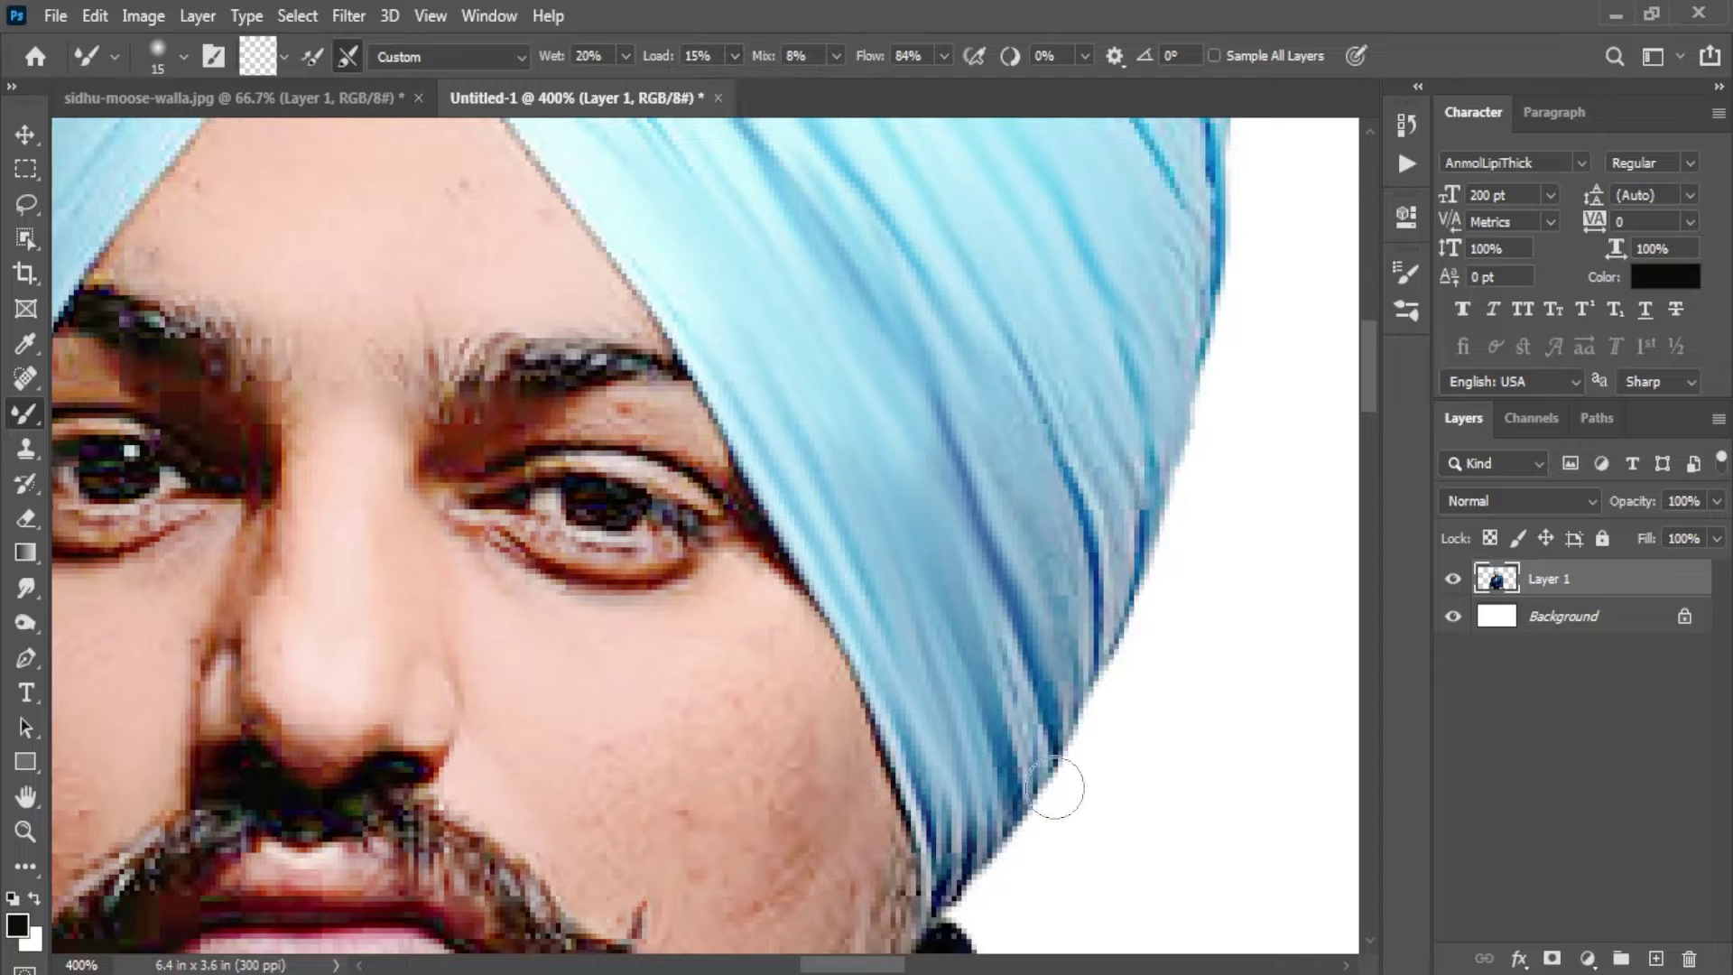
drag(1055, 788, 1051, 506)
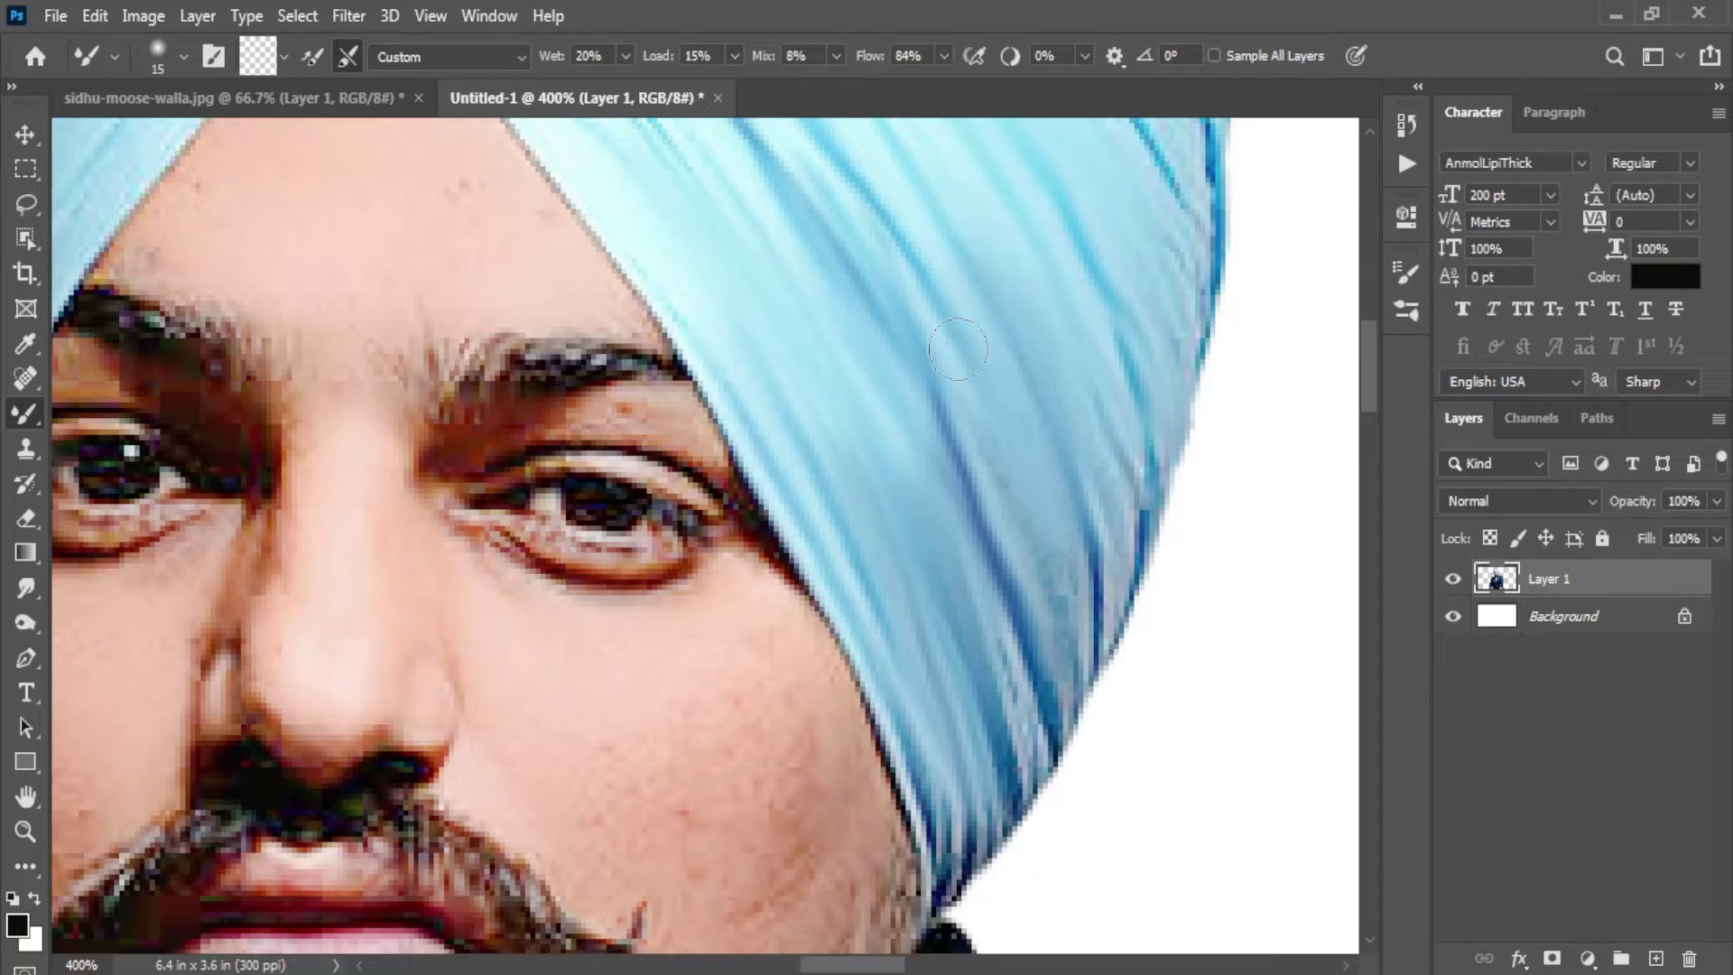
mouse_move(957, 350)
mouse_down()
mouse_move(1026, 761)
mouse_move(929, 810)
mouse_up()
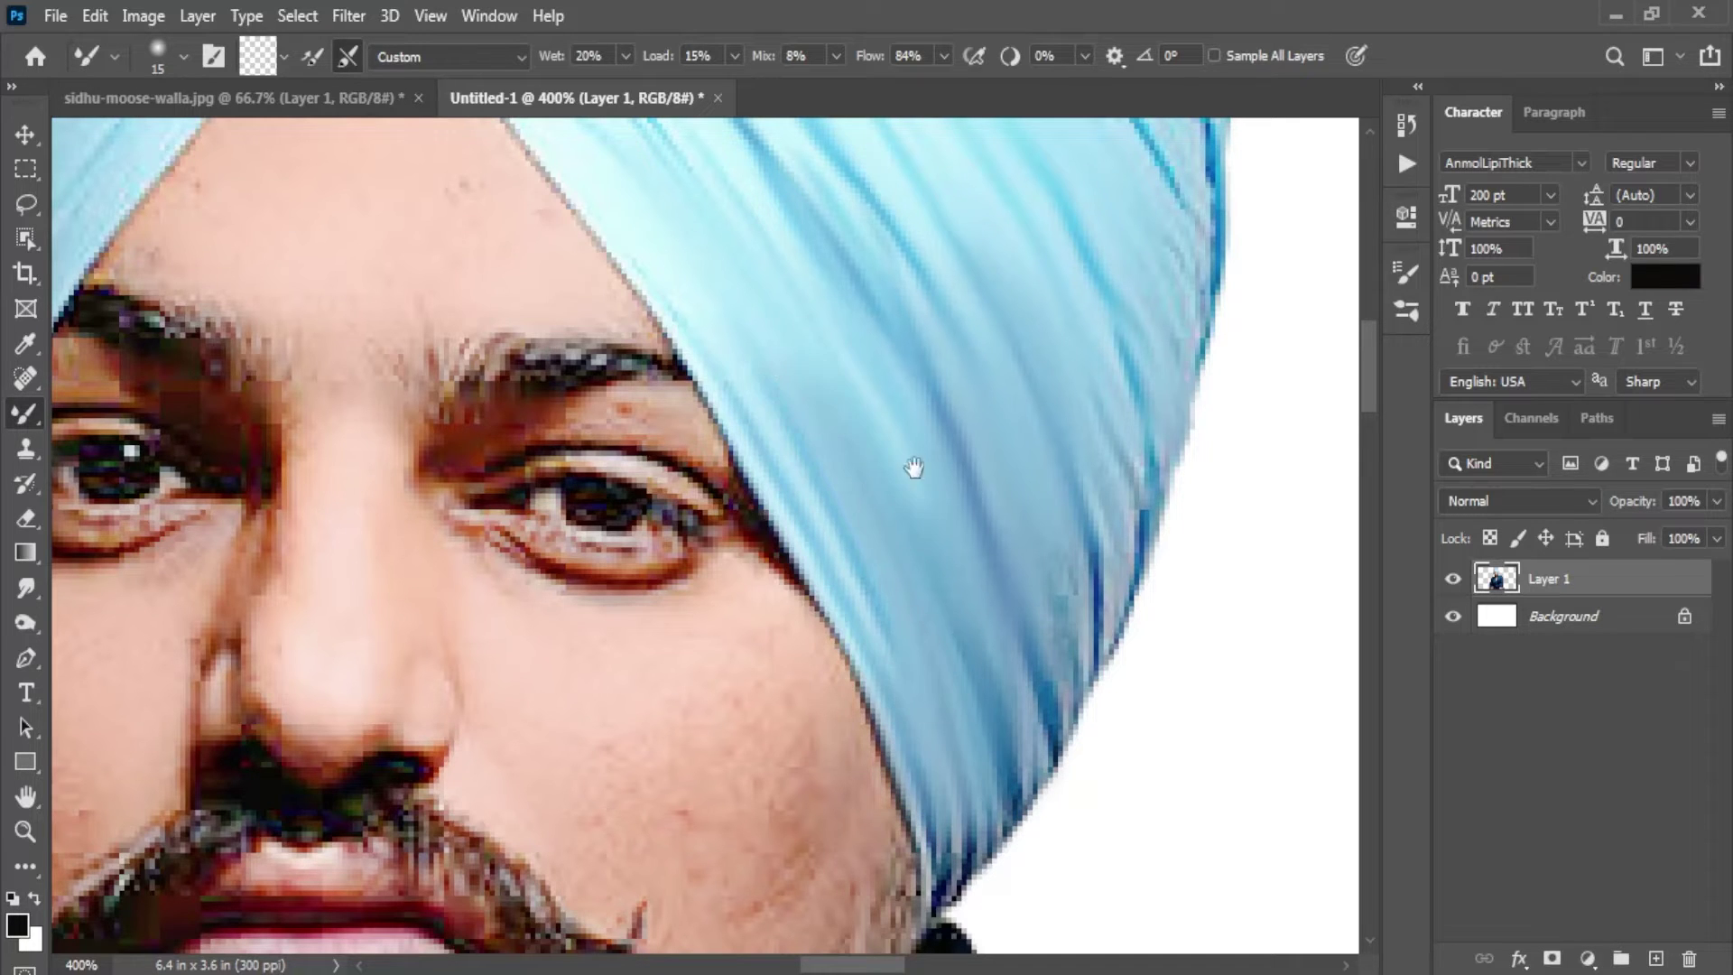
drag(913, 468, 943, 806)
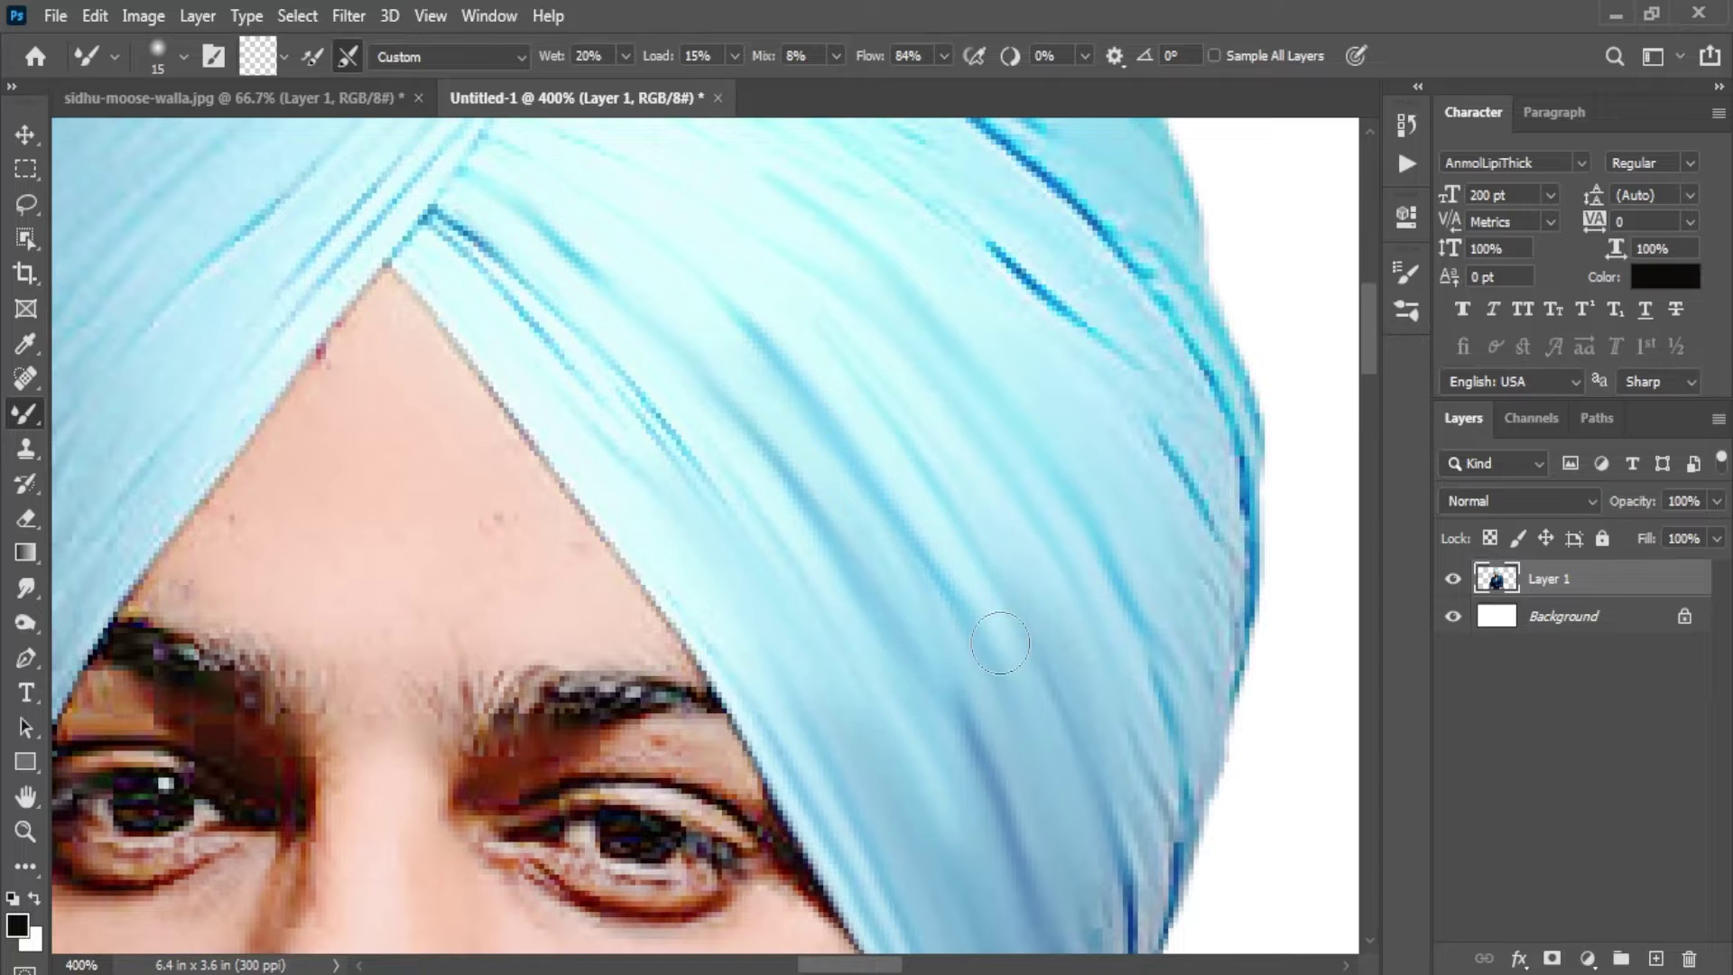
scroll(993, 542, up, 3)
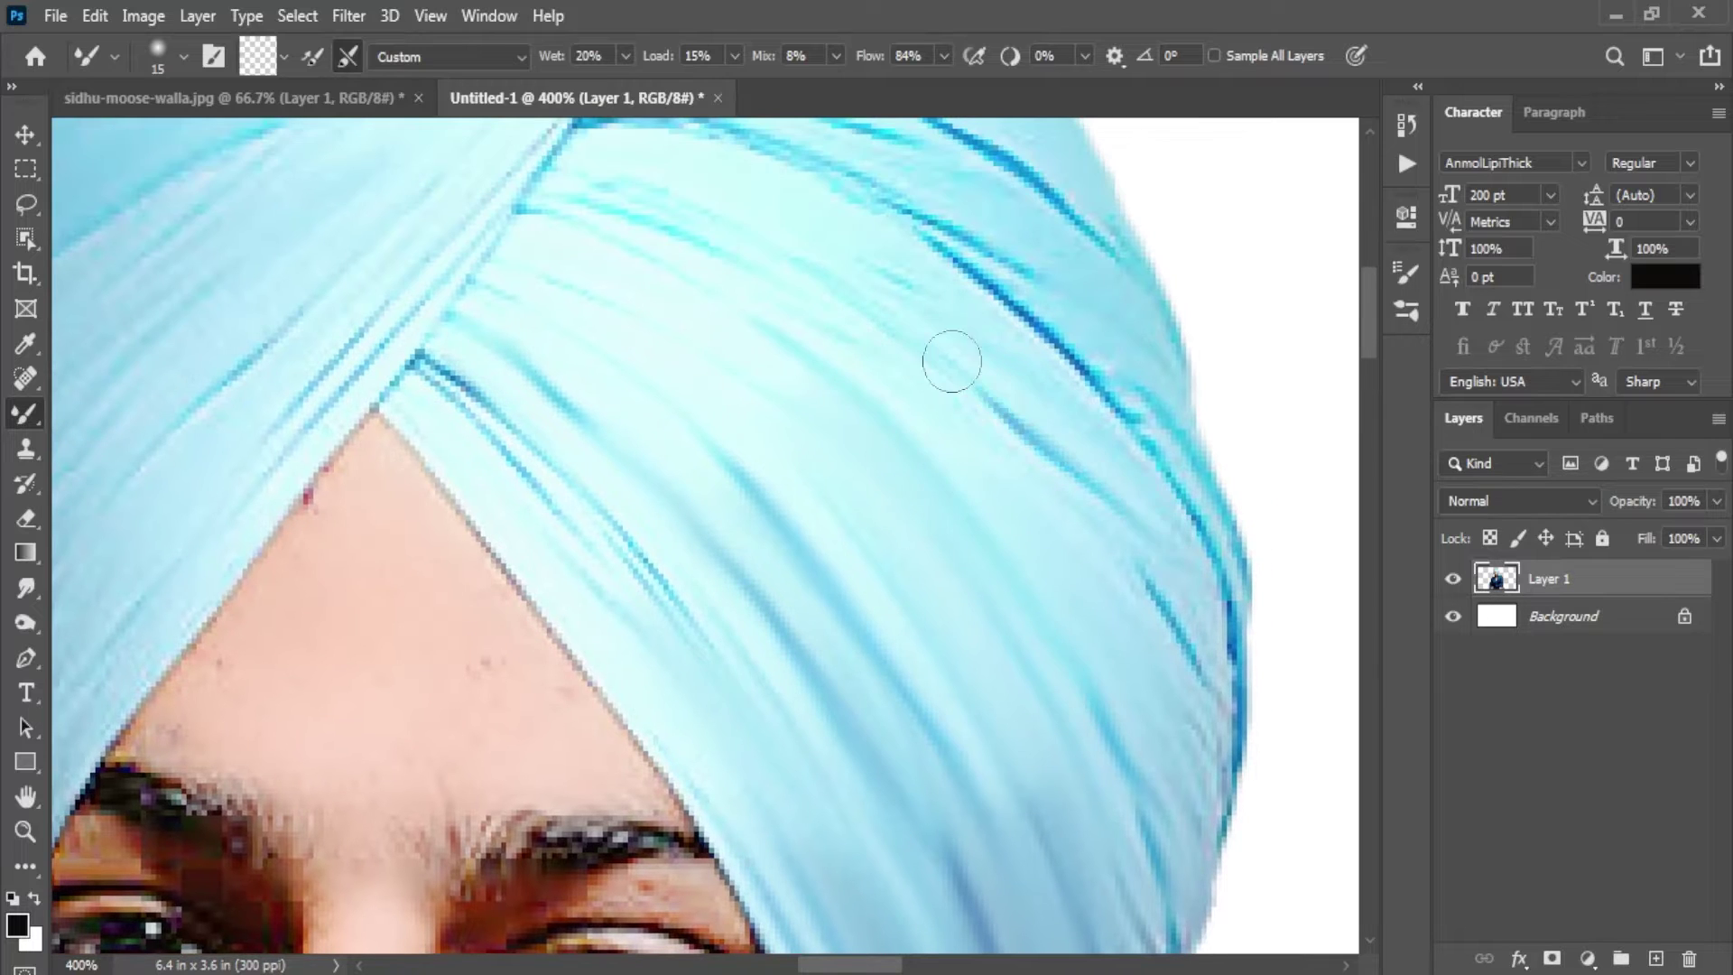
drag(1250, 595, 1241, 704)
drag(1228, 794, 1219, 885)
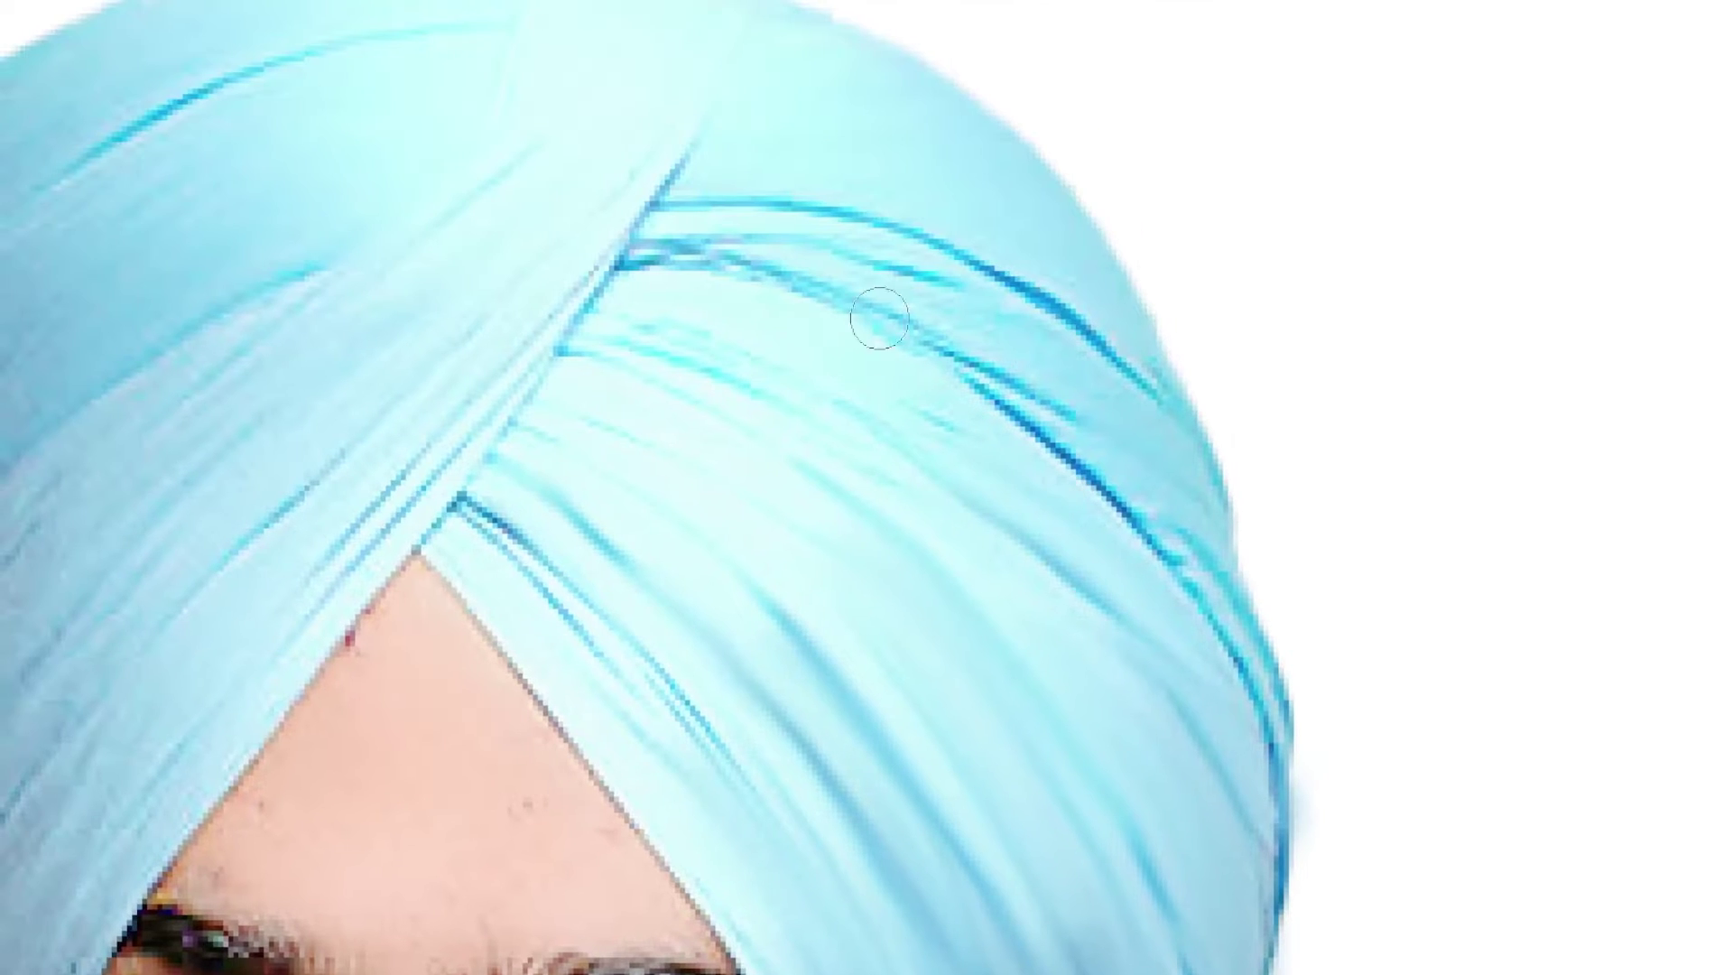
Step: Lighten the dark fold lines across the turban top and the fringe along its right edge
drag(878, 317, 891, 291)
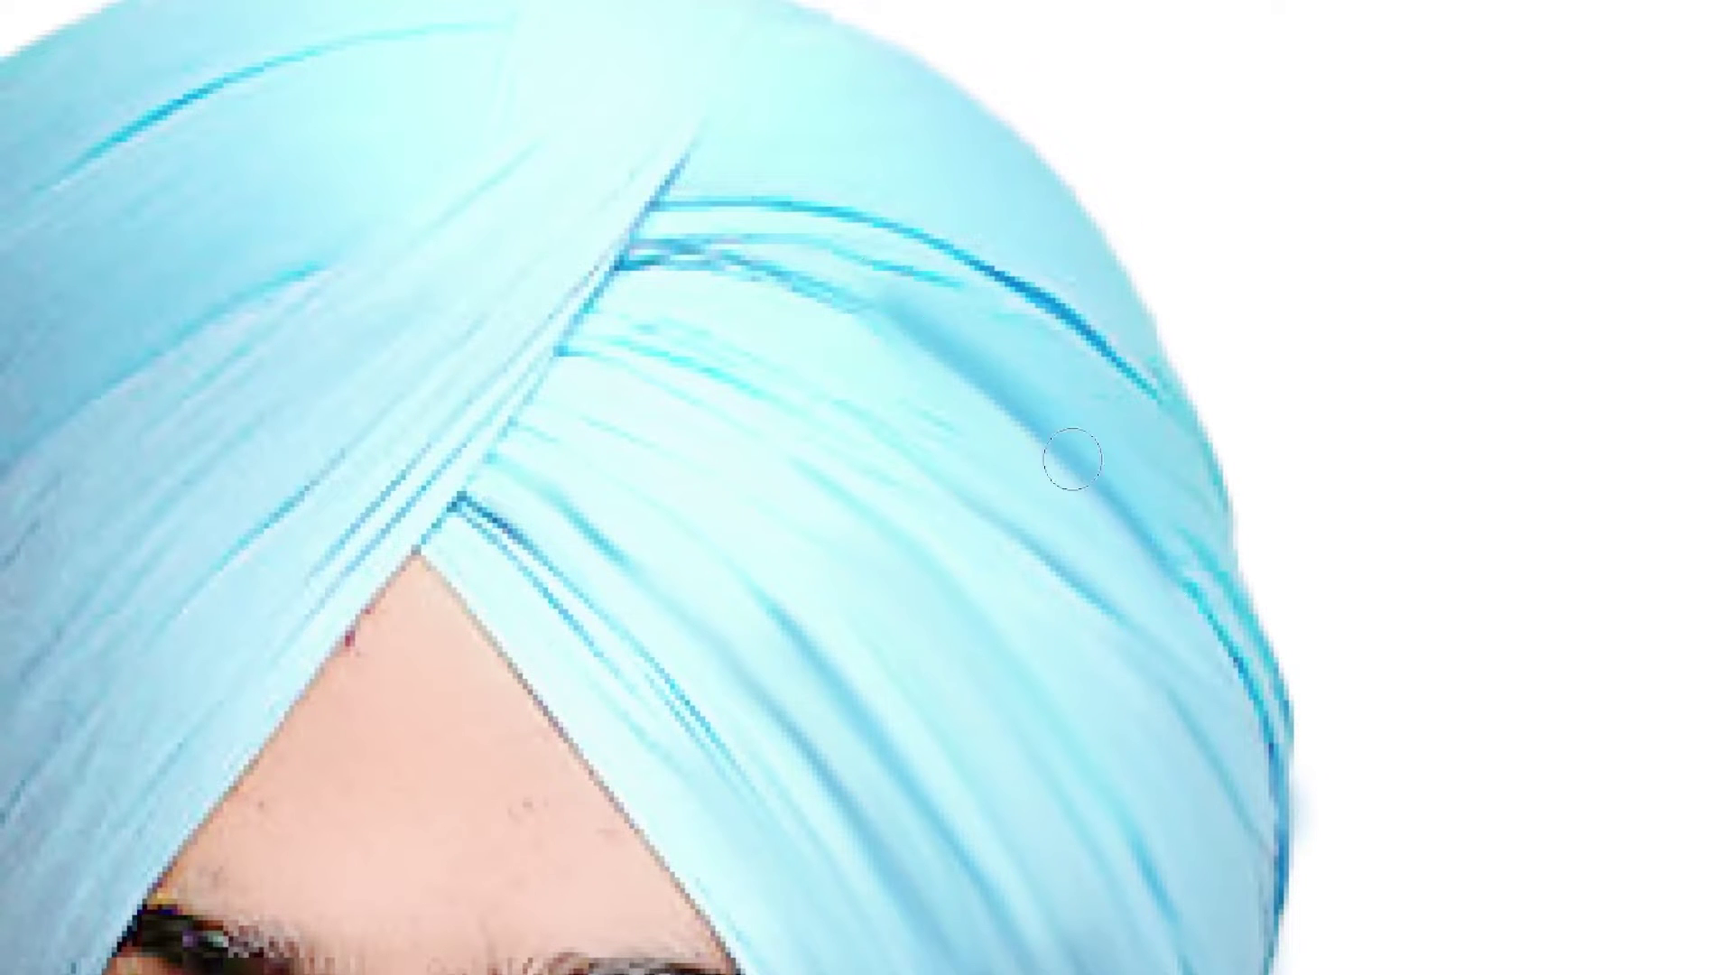
mouse_move(1256, 722)
mouse_down()
mouse_move(1282, 848)
mouse_move(1272, 912)
mouse_up()
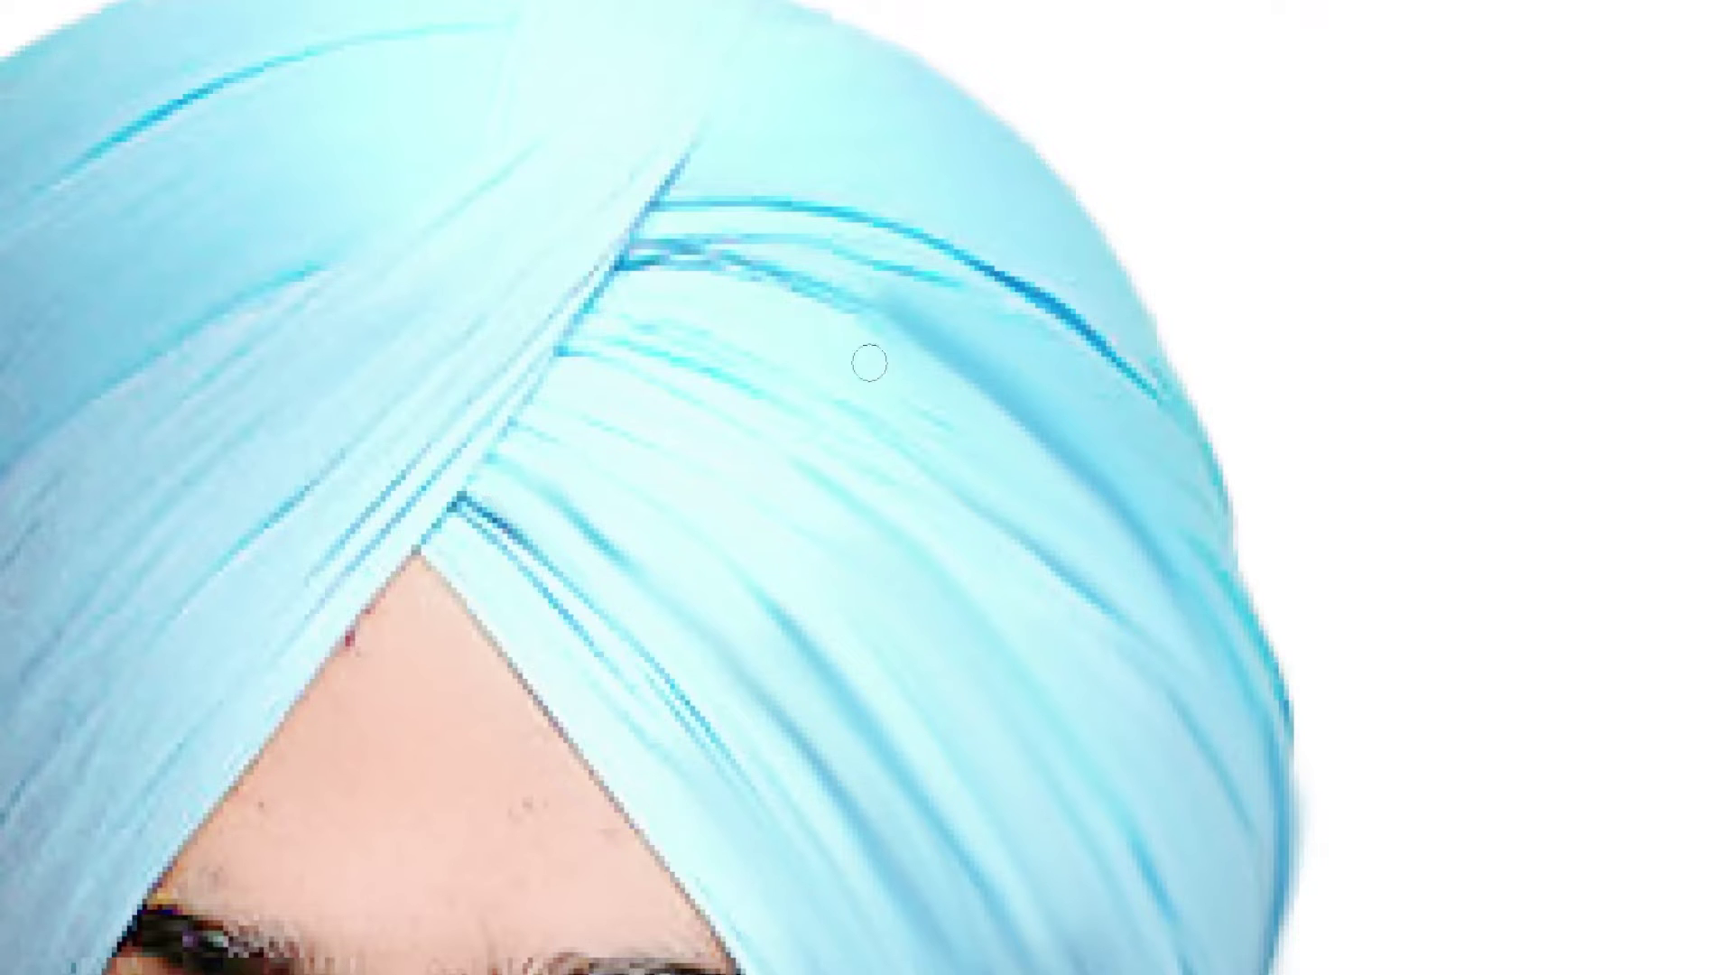
drag(668, 255, 1023, 316)
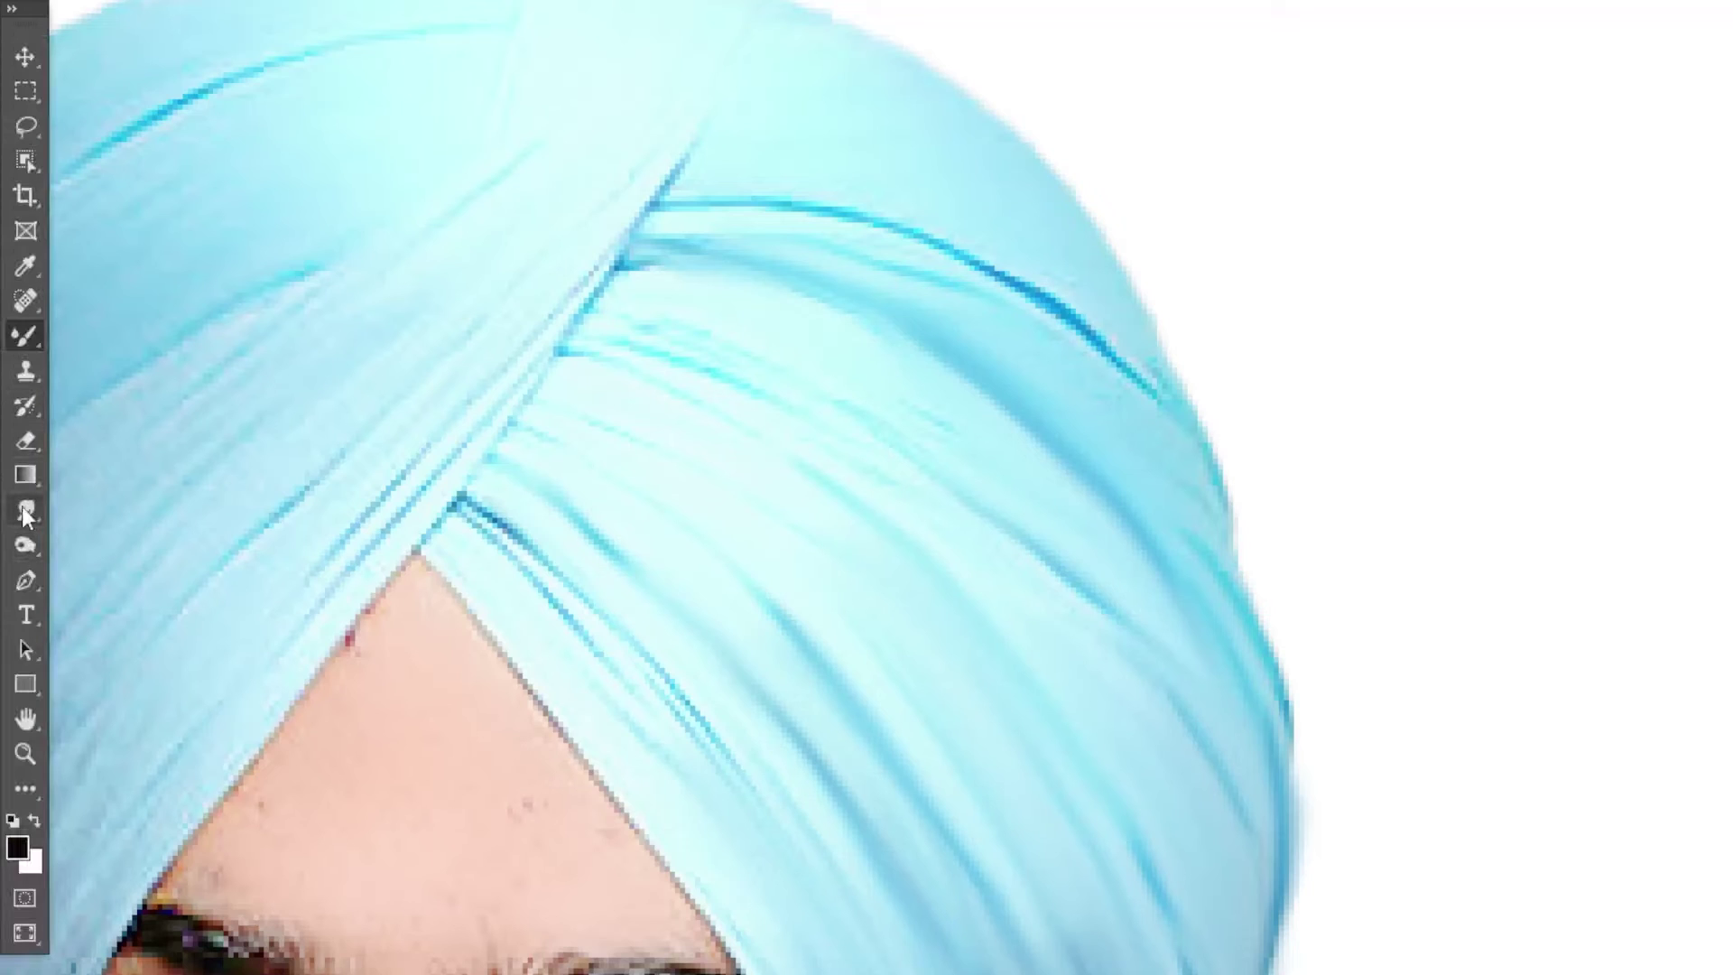
Step: Switch to the Smudge tool (31%, 9 px) and smudge the diagonal turban fold edges
right_click(25, 510)
click(117, 562)
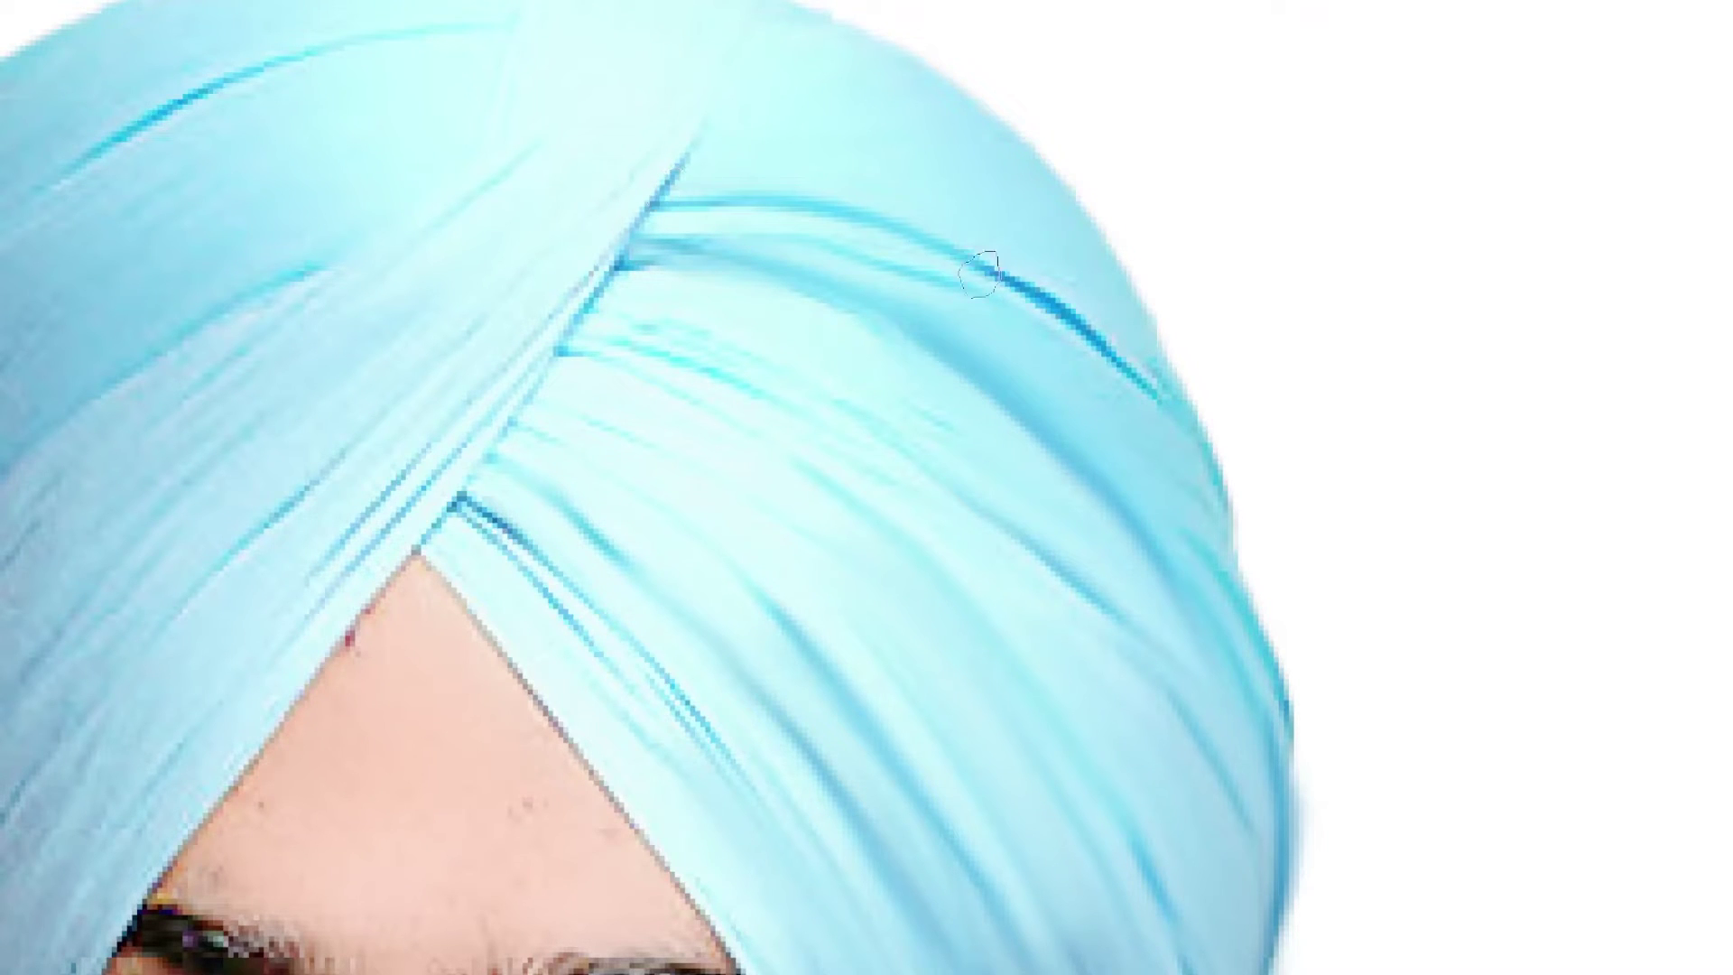
drag(766, 201, 1042, 304)
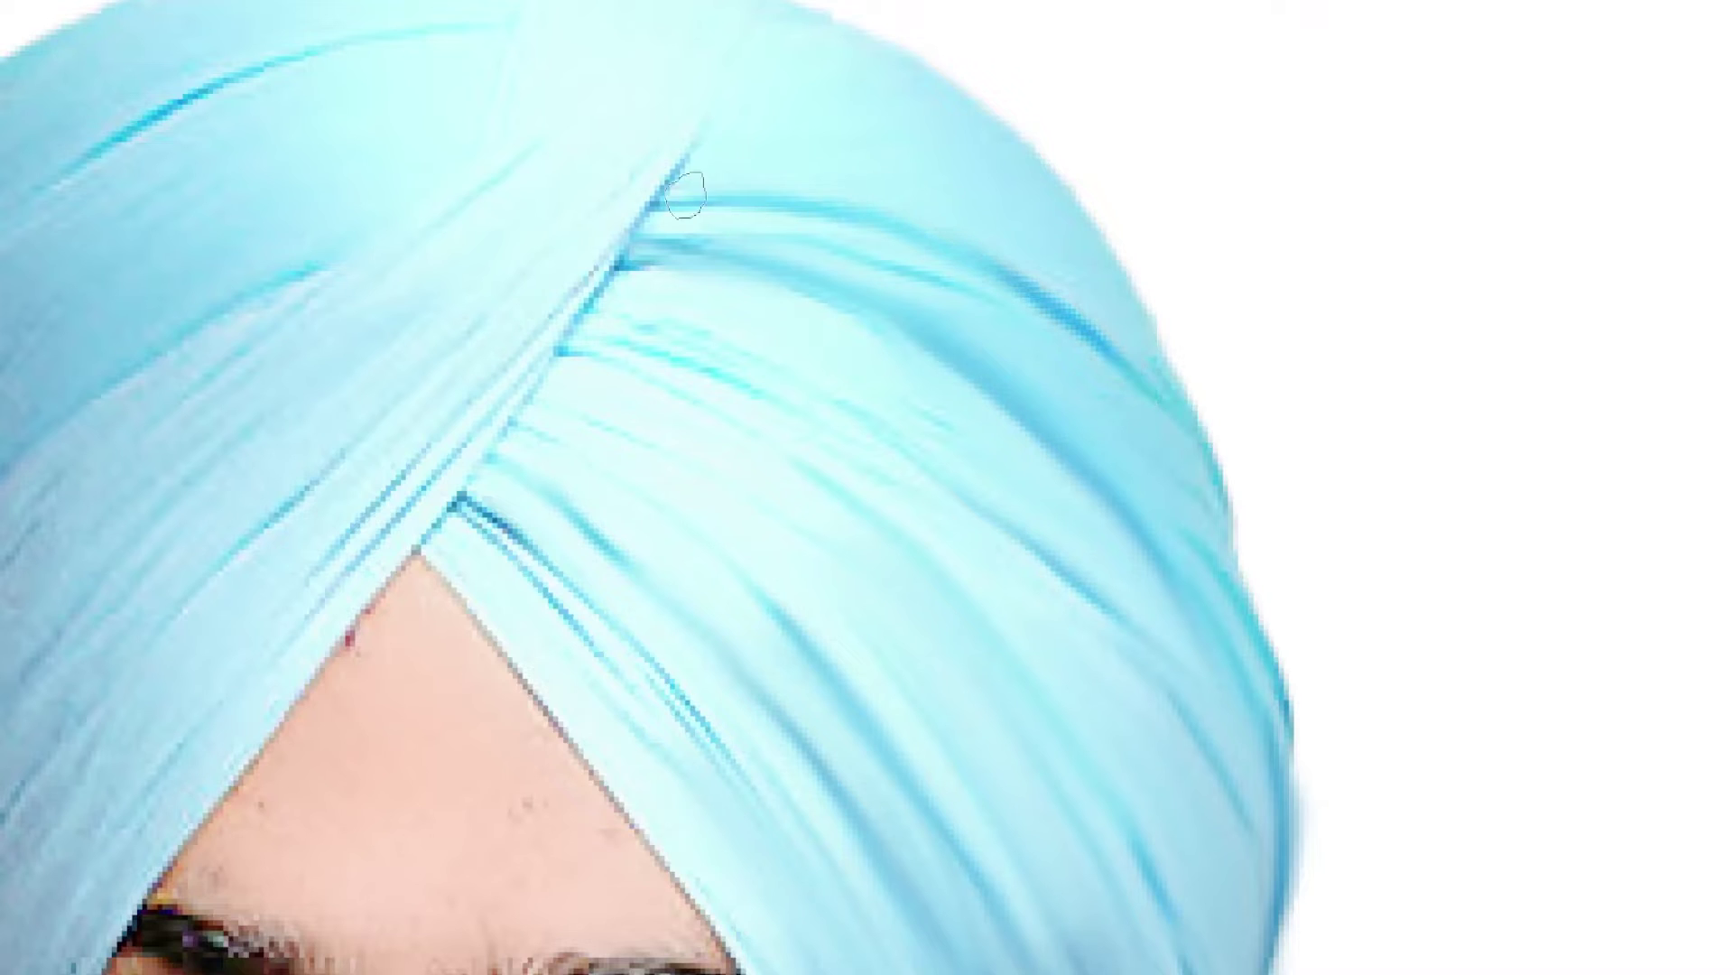
drag(685, 195, 546, 394)
mouse_move(631, 190)
mouse_down()
mouse_move(538, 379)
mouse_move(354, 584)
mouse_up()
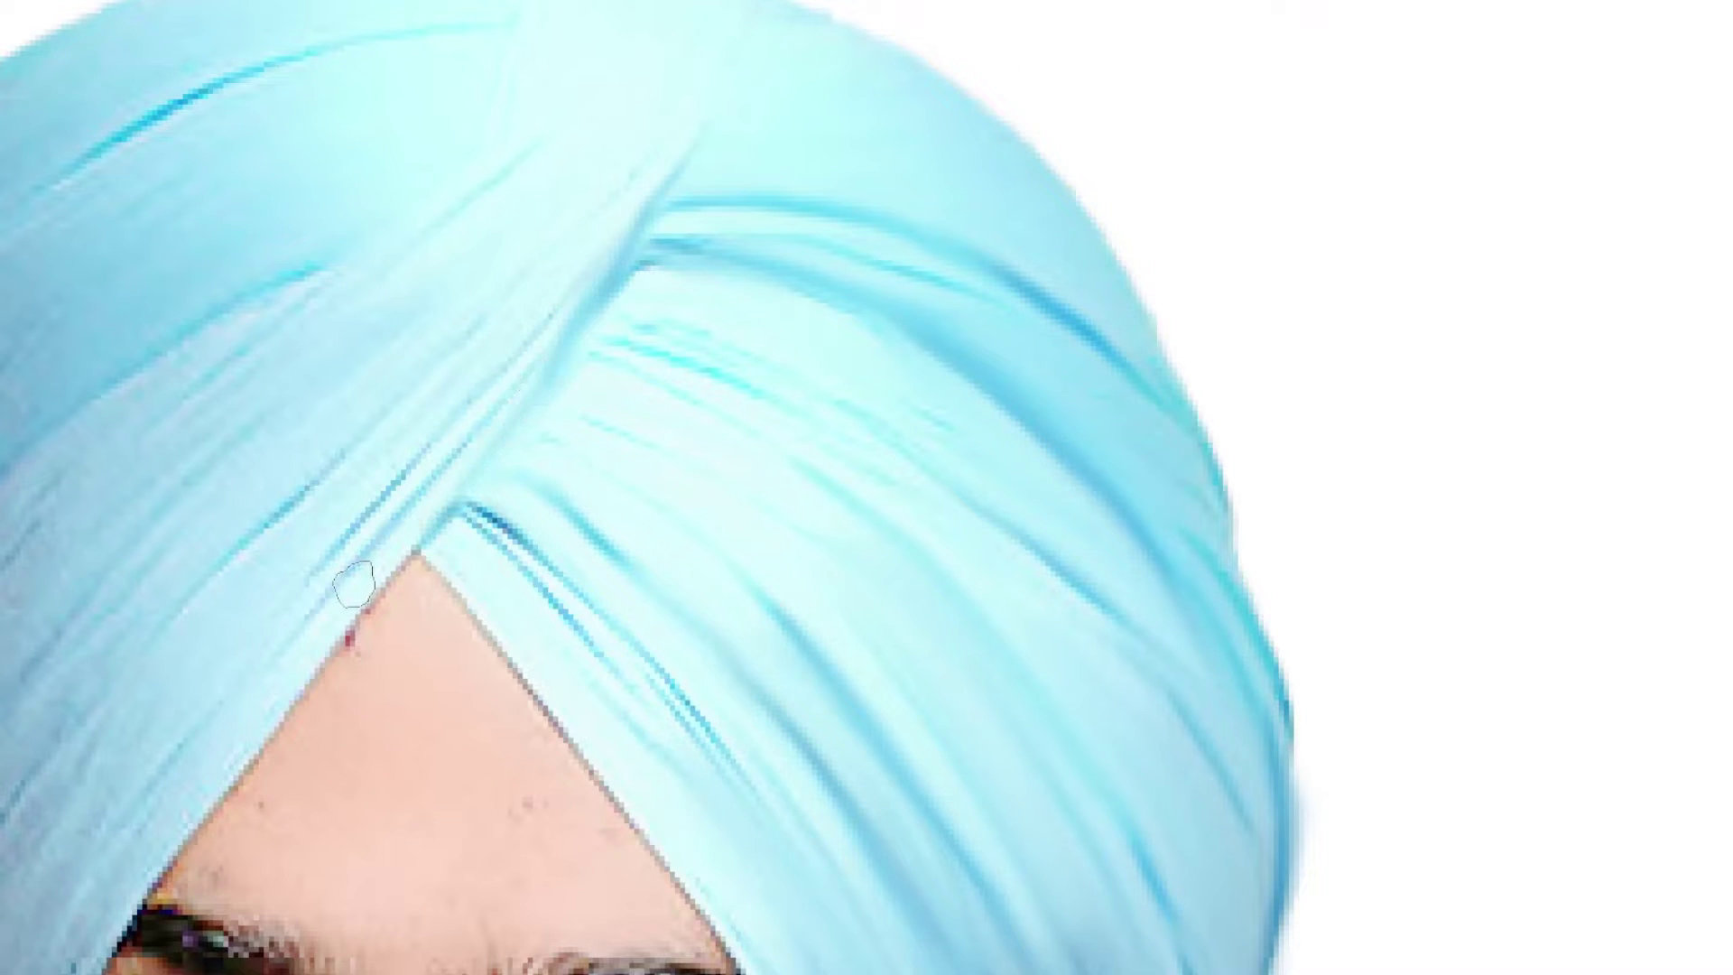
right_click(485, 361)
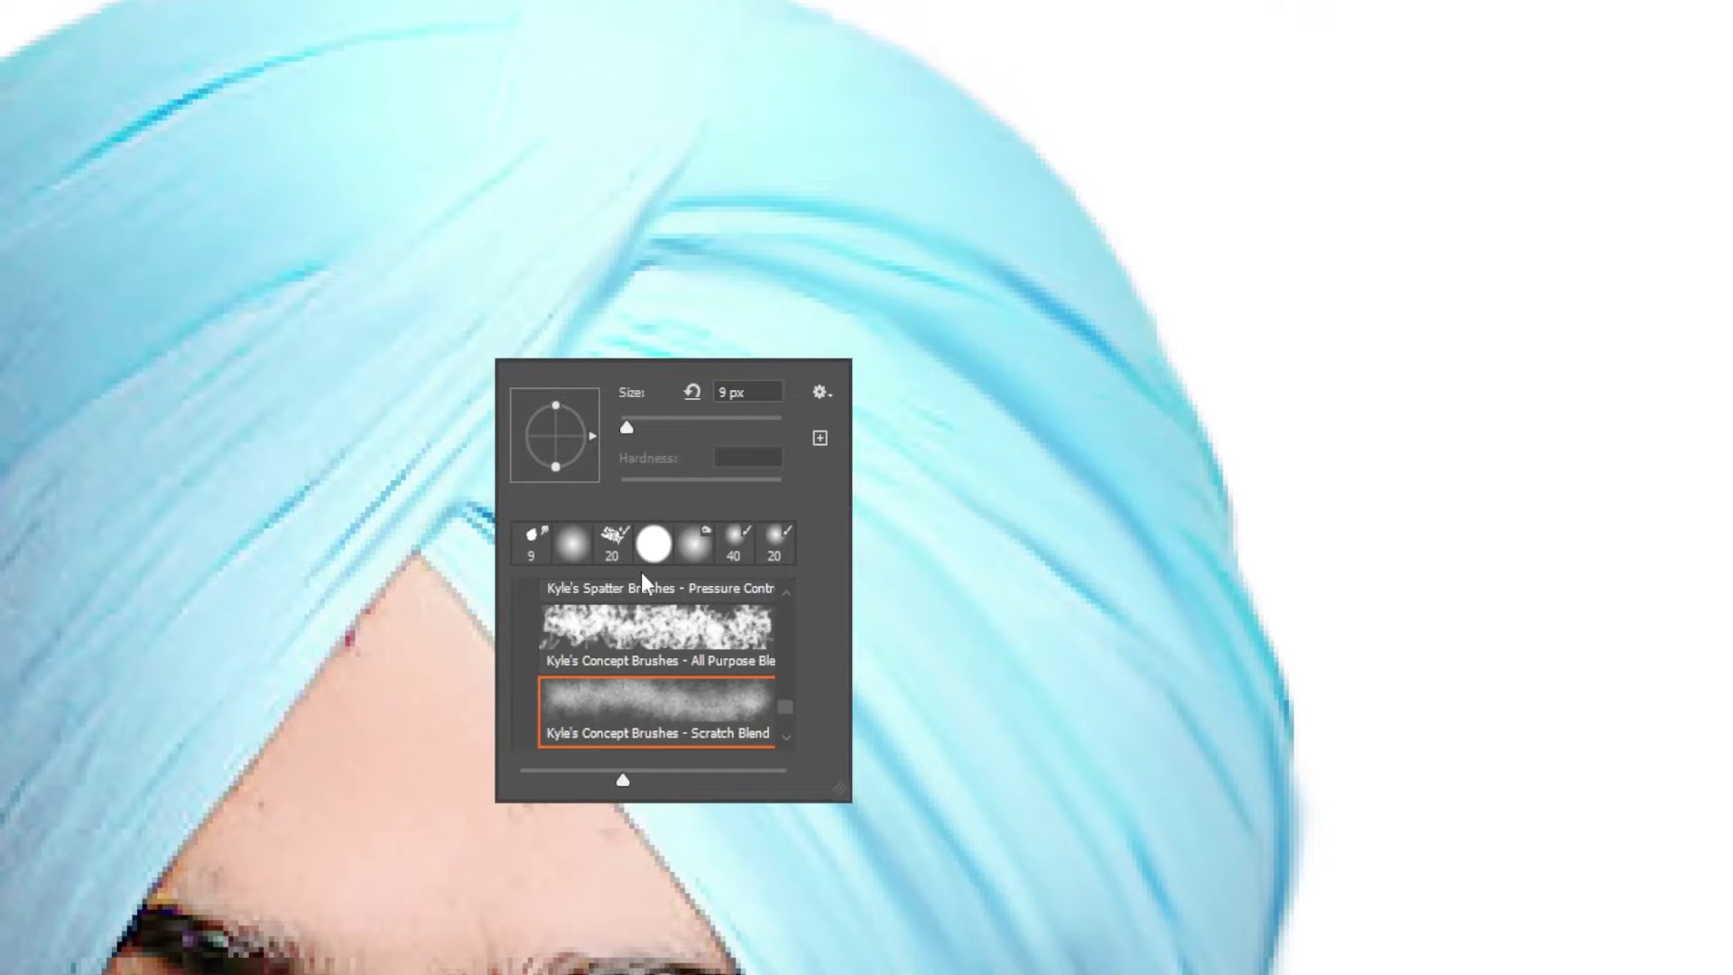
click(749, 189)
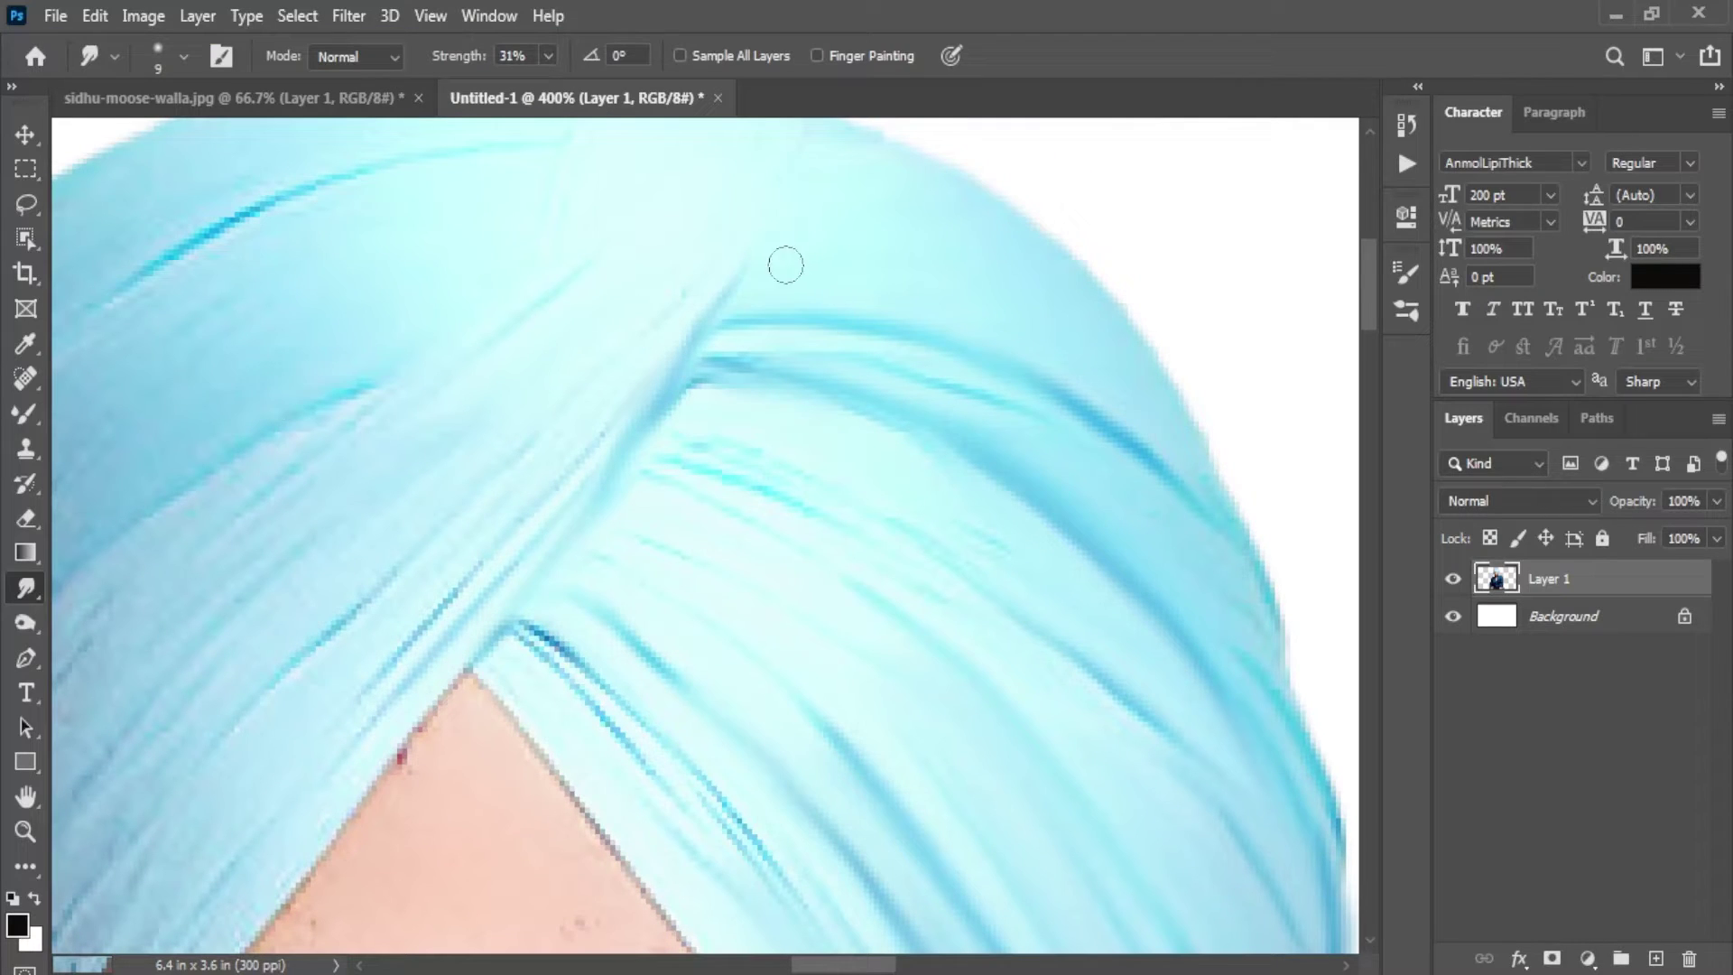
Step: Smudge the turban fold edge and soften a dark streak, resizing the brush as needed
drag(594, 431, 418, 619)
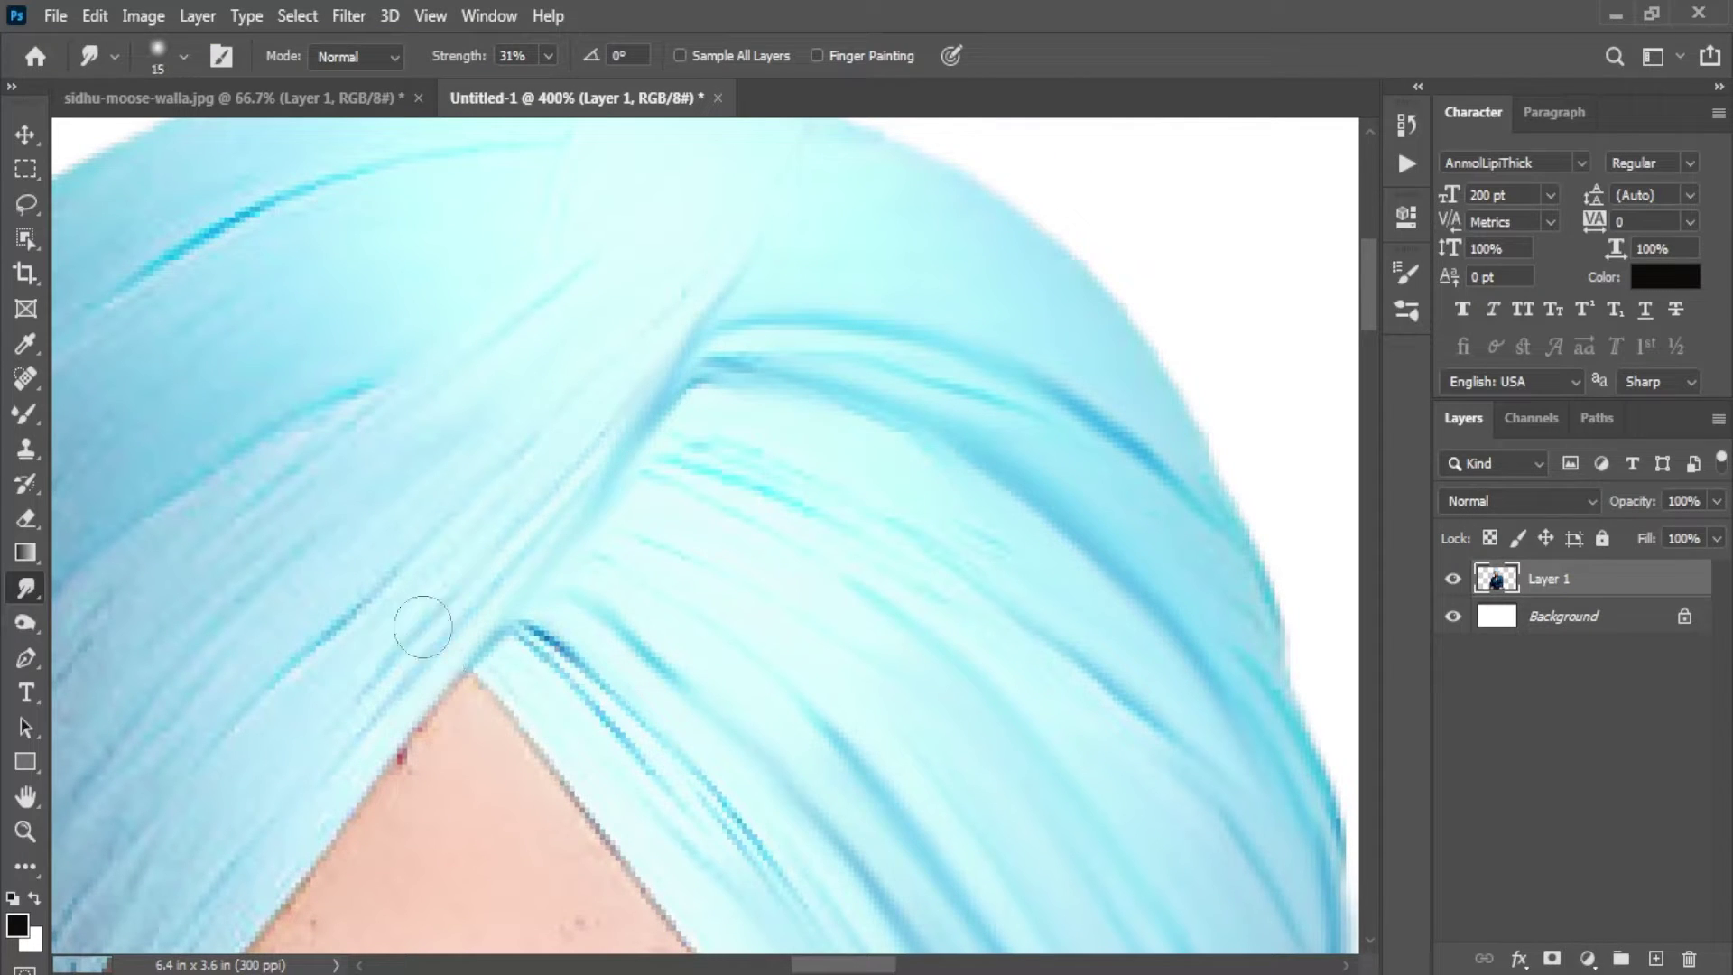
key(bracketright)
key(bracketright)
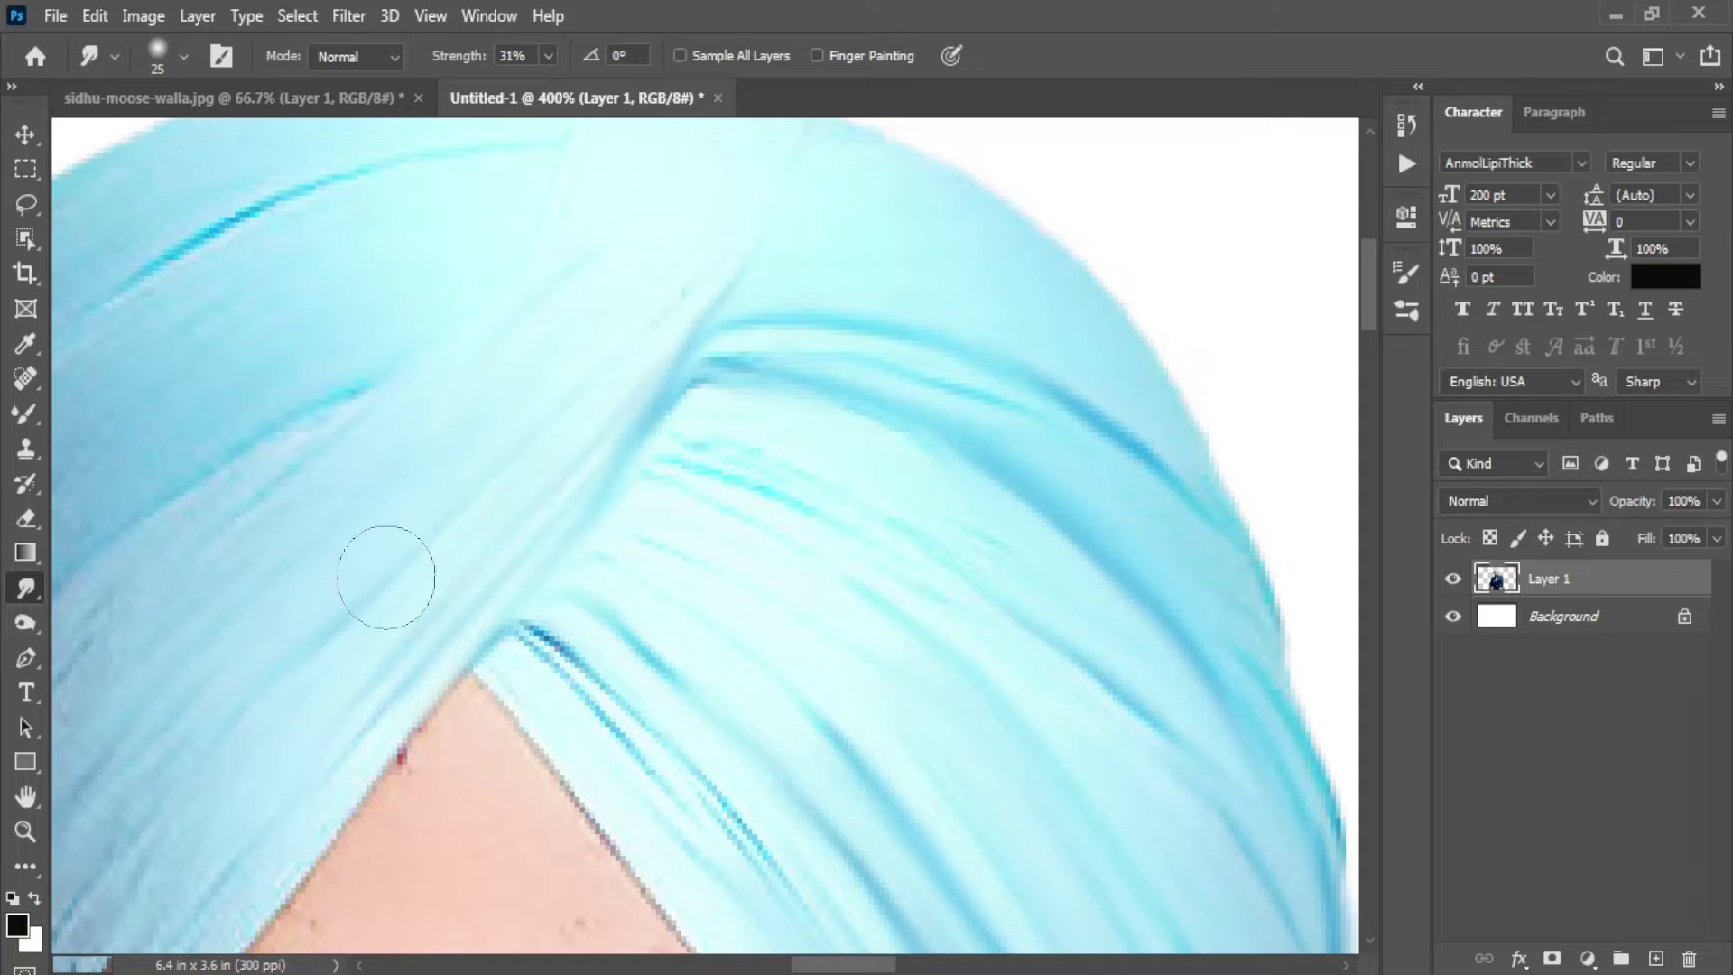
mouse_move(333, 484)
mouse_down()
mouse_move(884, 253)
mouse_move(736, 451)
mouse_up()
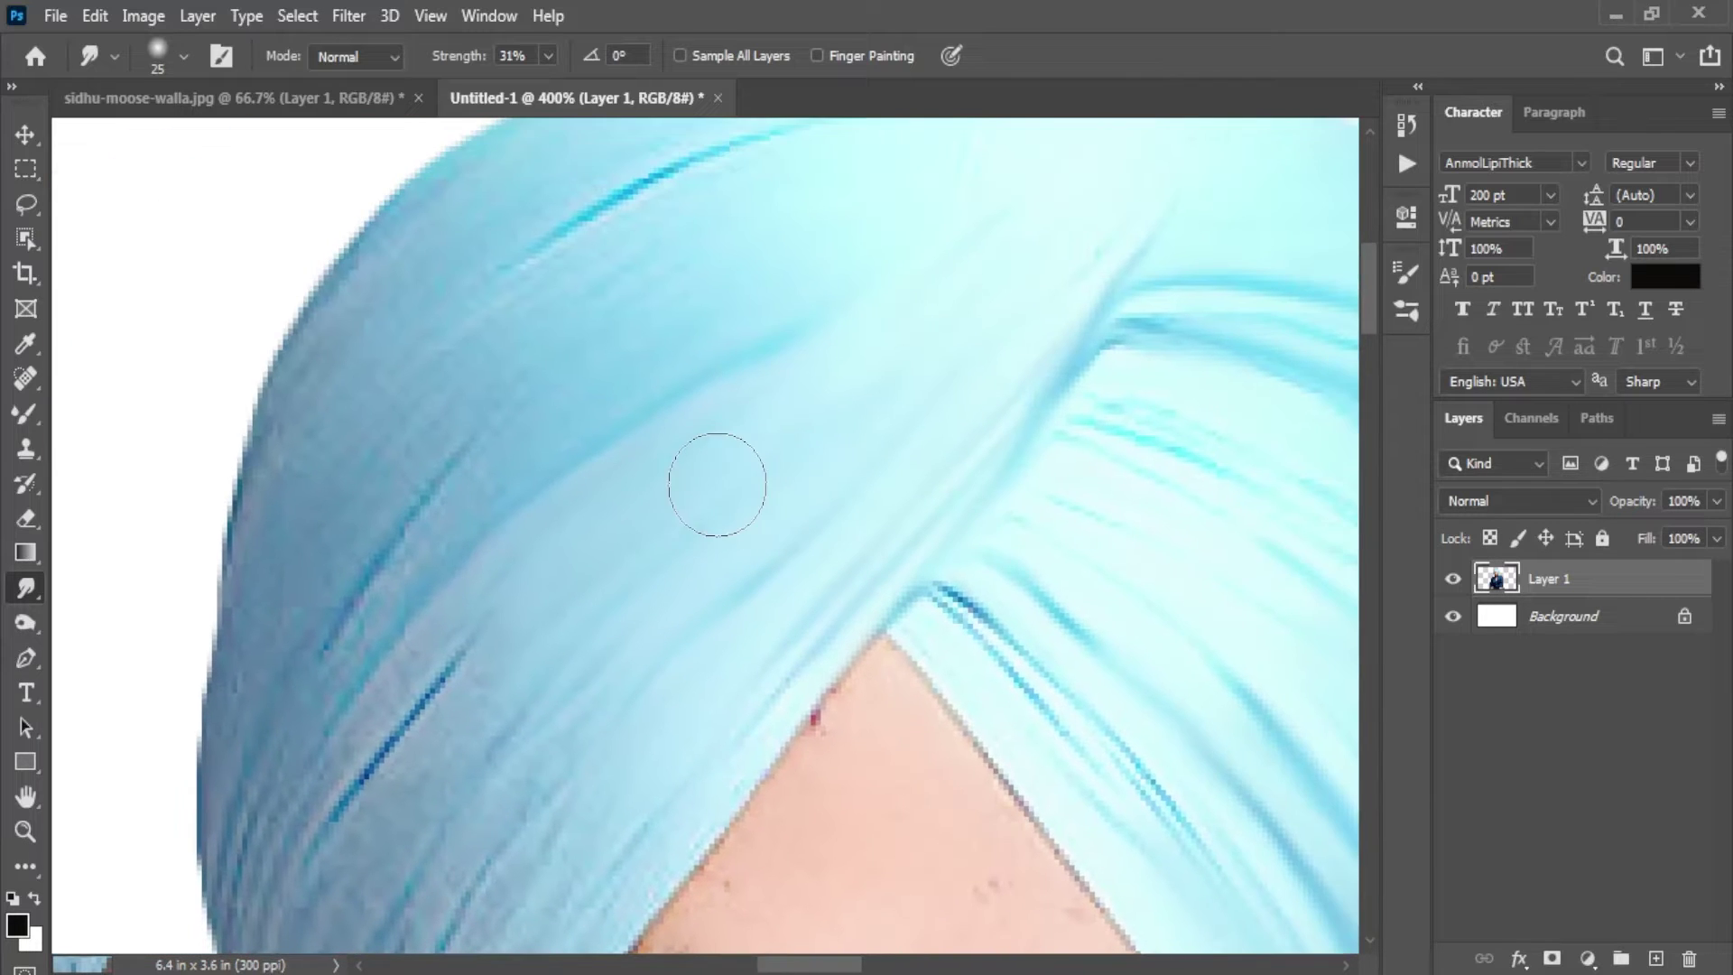
key(bracketleft)
drag(410, 651, 311, 664)
scroll(661, 314, down, 2)
scroll(546, 437, up, 2)
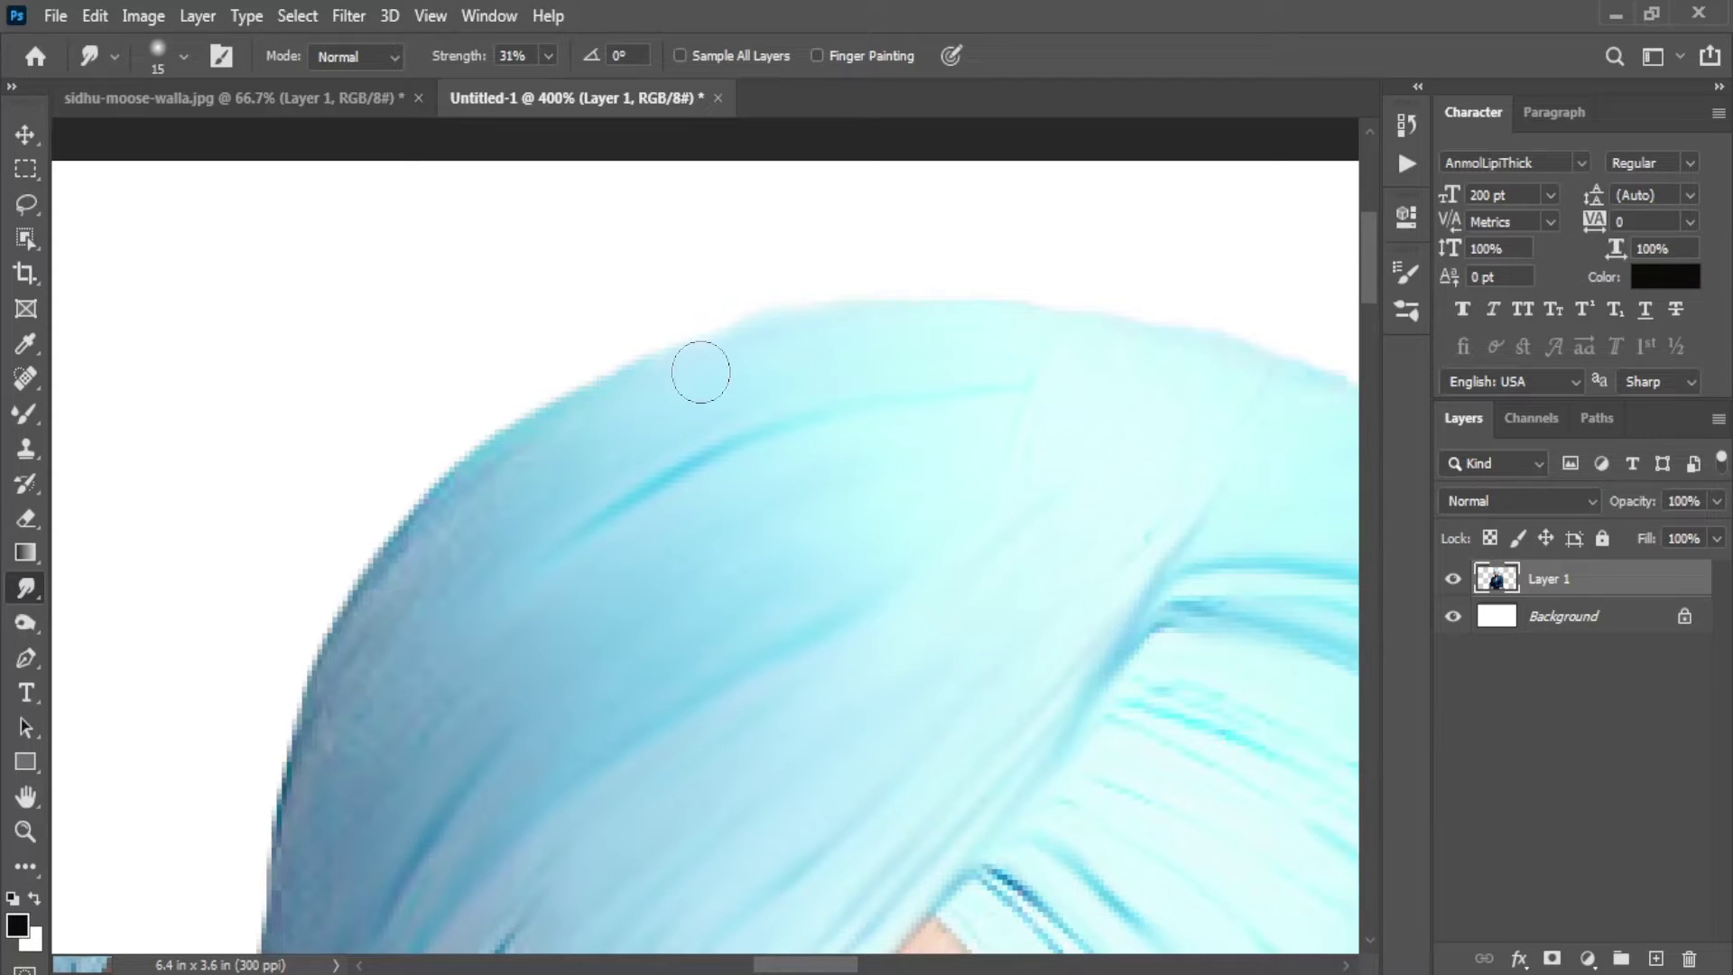
Step: Smooth the turban's upper left edge and blend its dark blue diagonal streaks
mouse_move(700, 371)
mouse_down()
mouse_move(340, 580)
mouse_move(316, 720)
mouse_move(354, 832)
mouse_up()
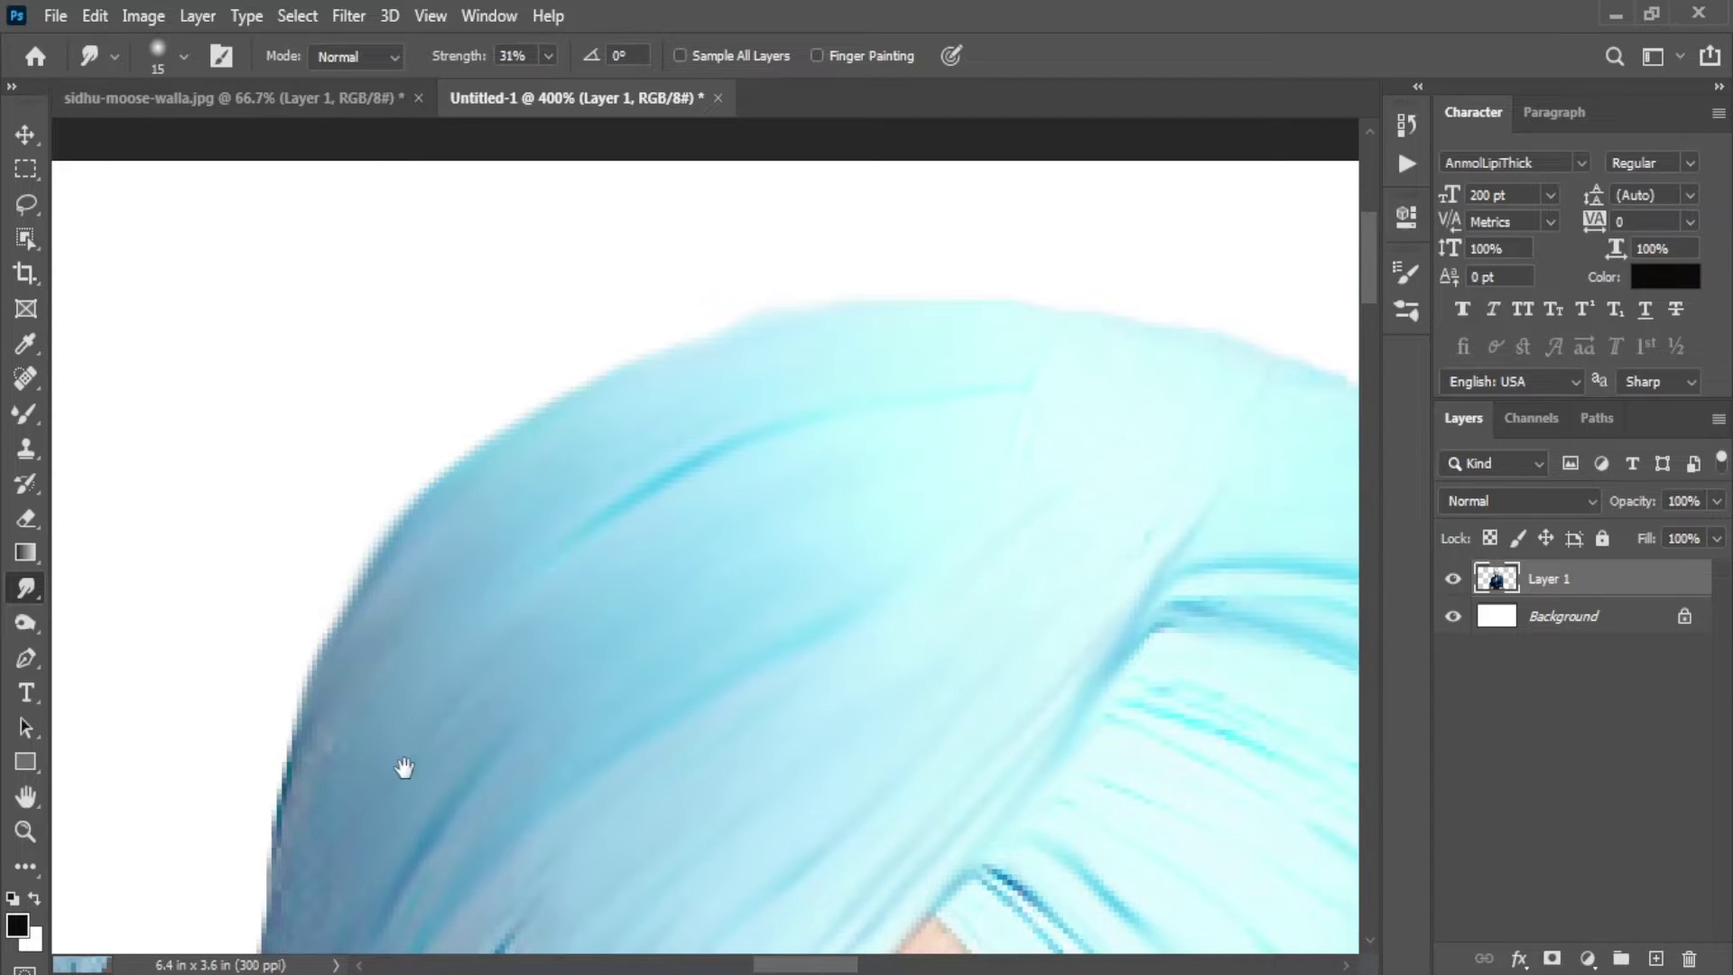
drag(405, 768, 648, 470)
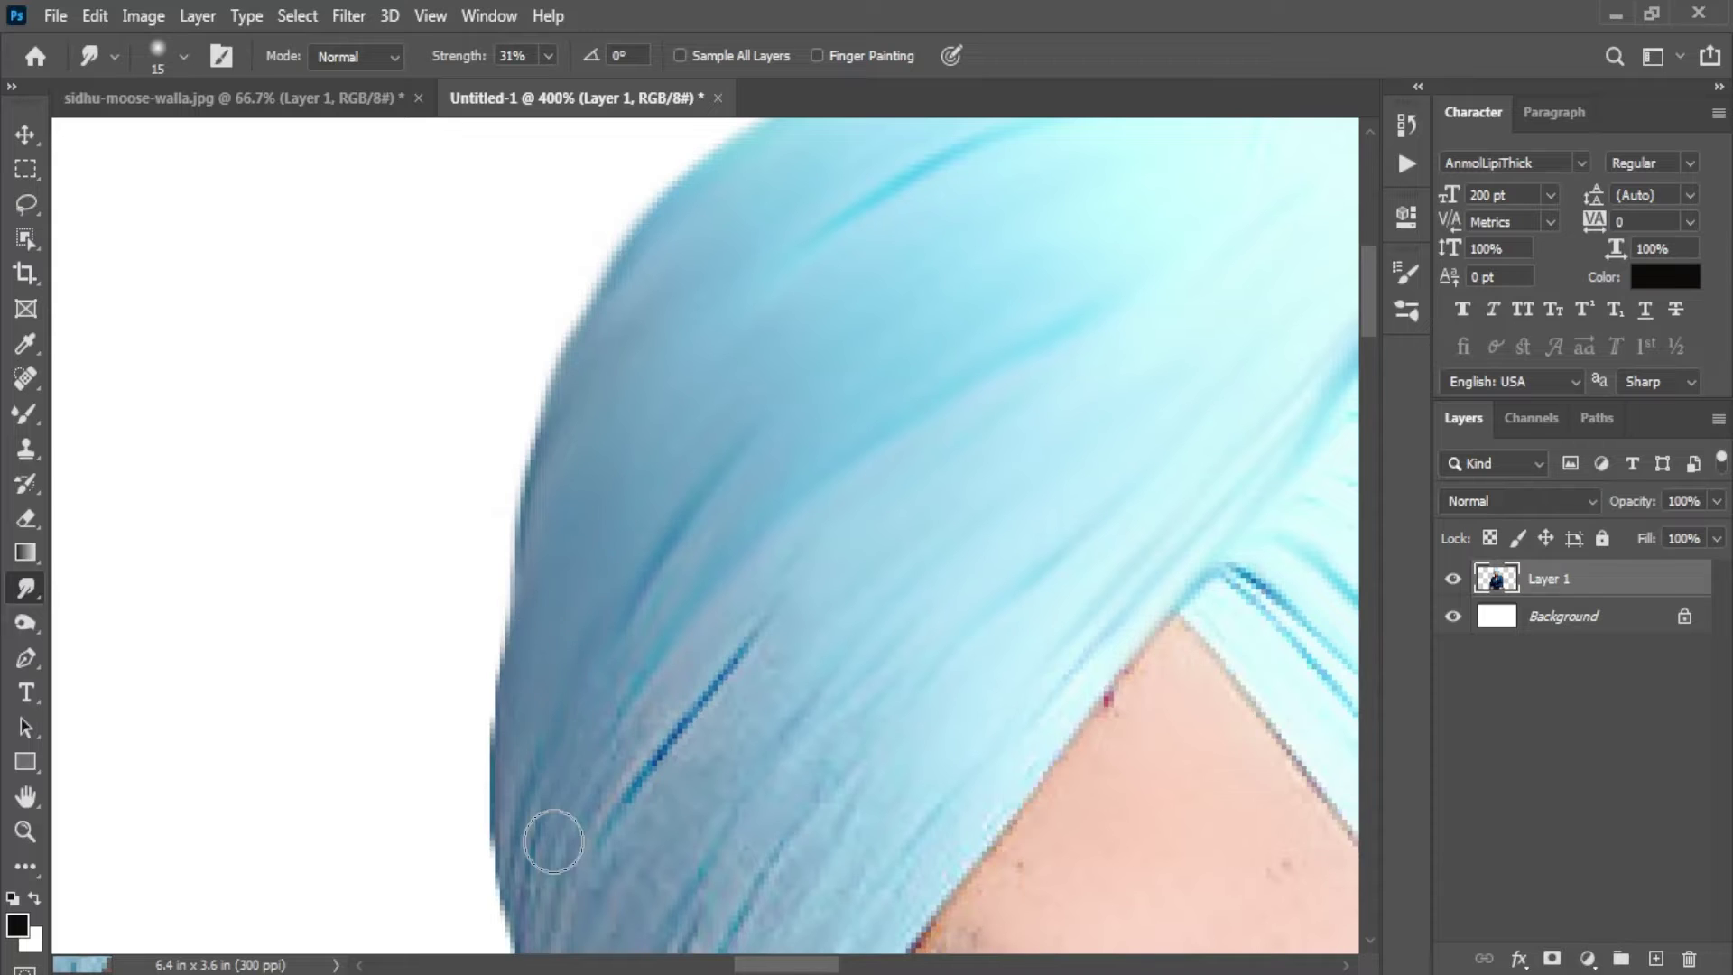
drag(758, 632, 596, 830)
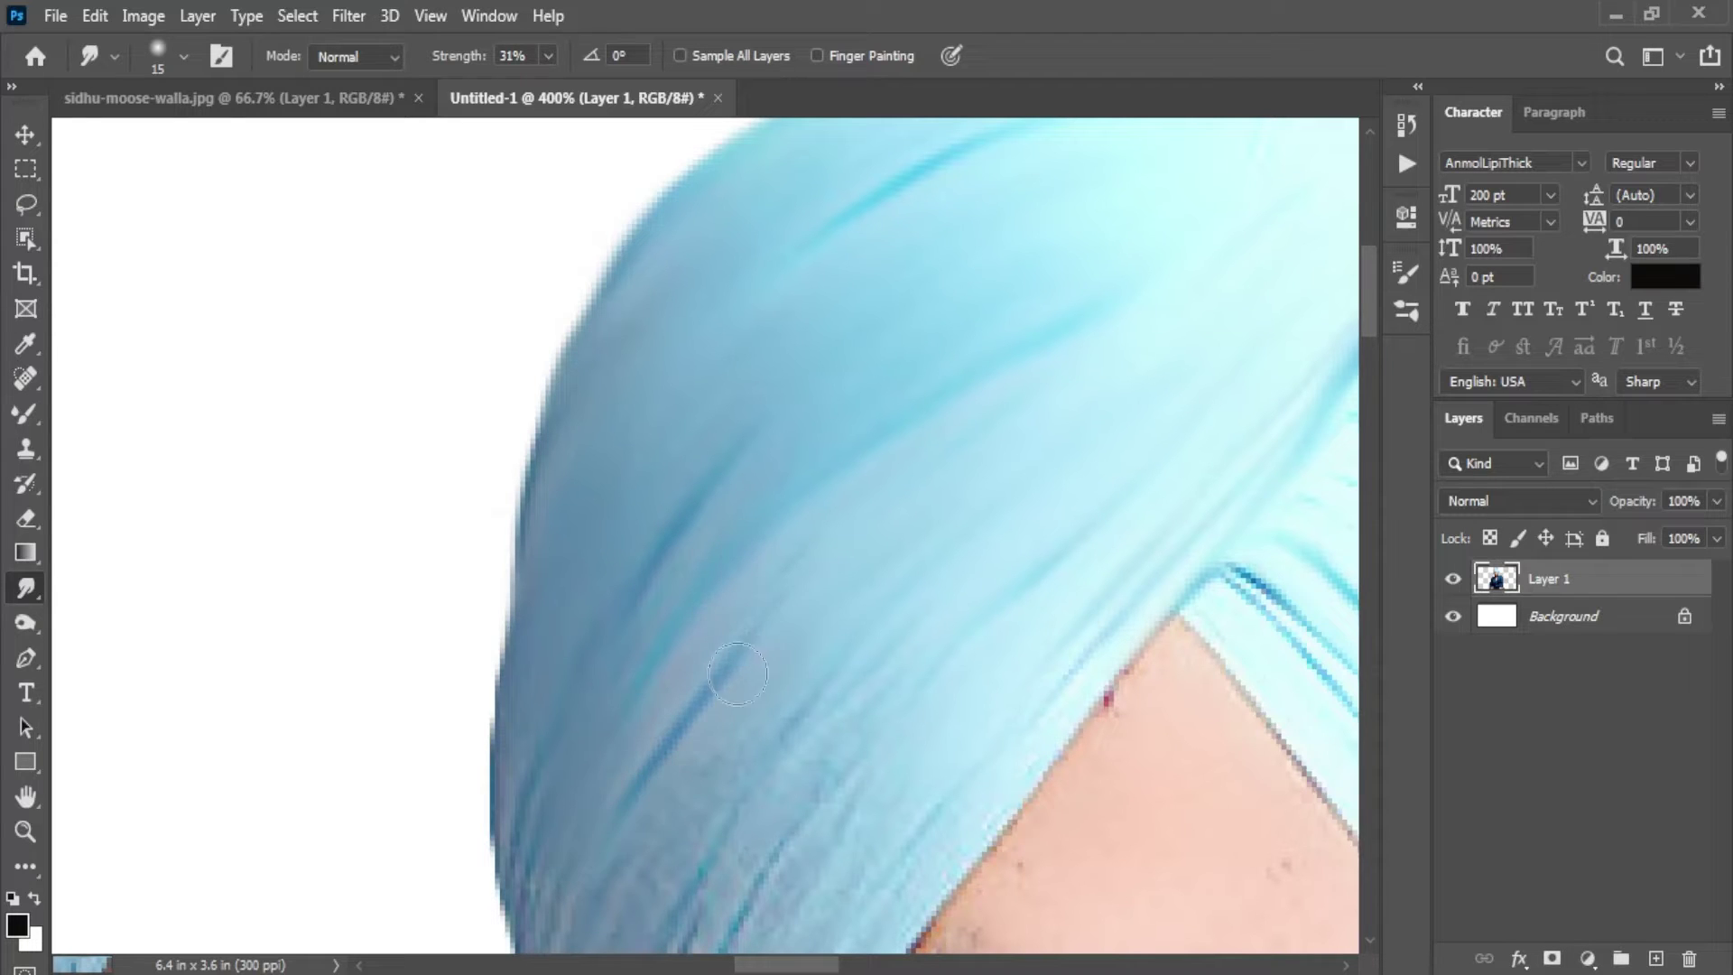
drag(971, 572, 983, 250)
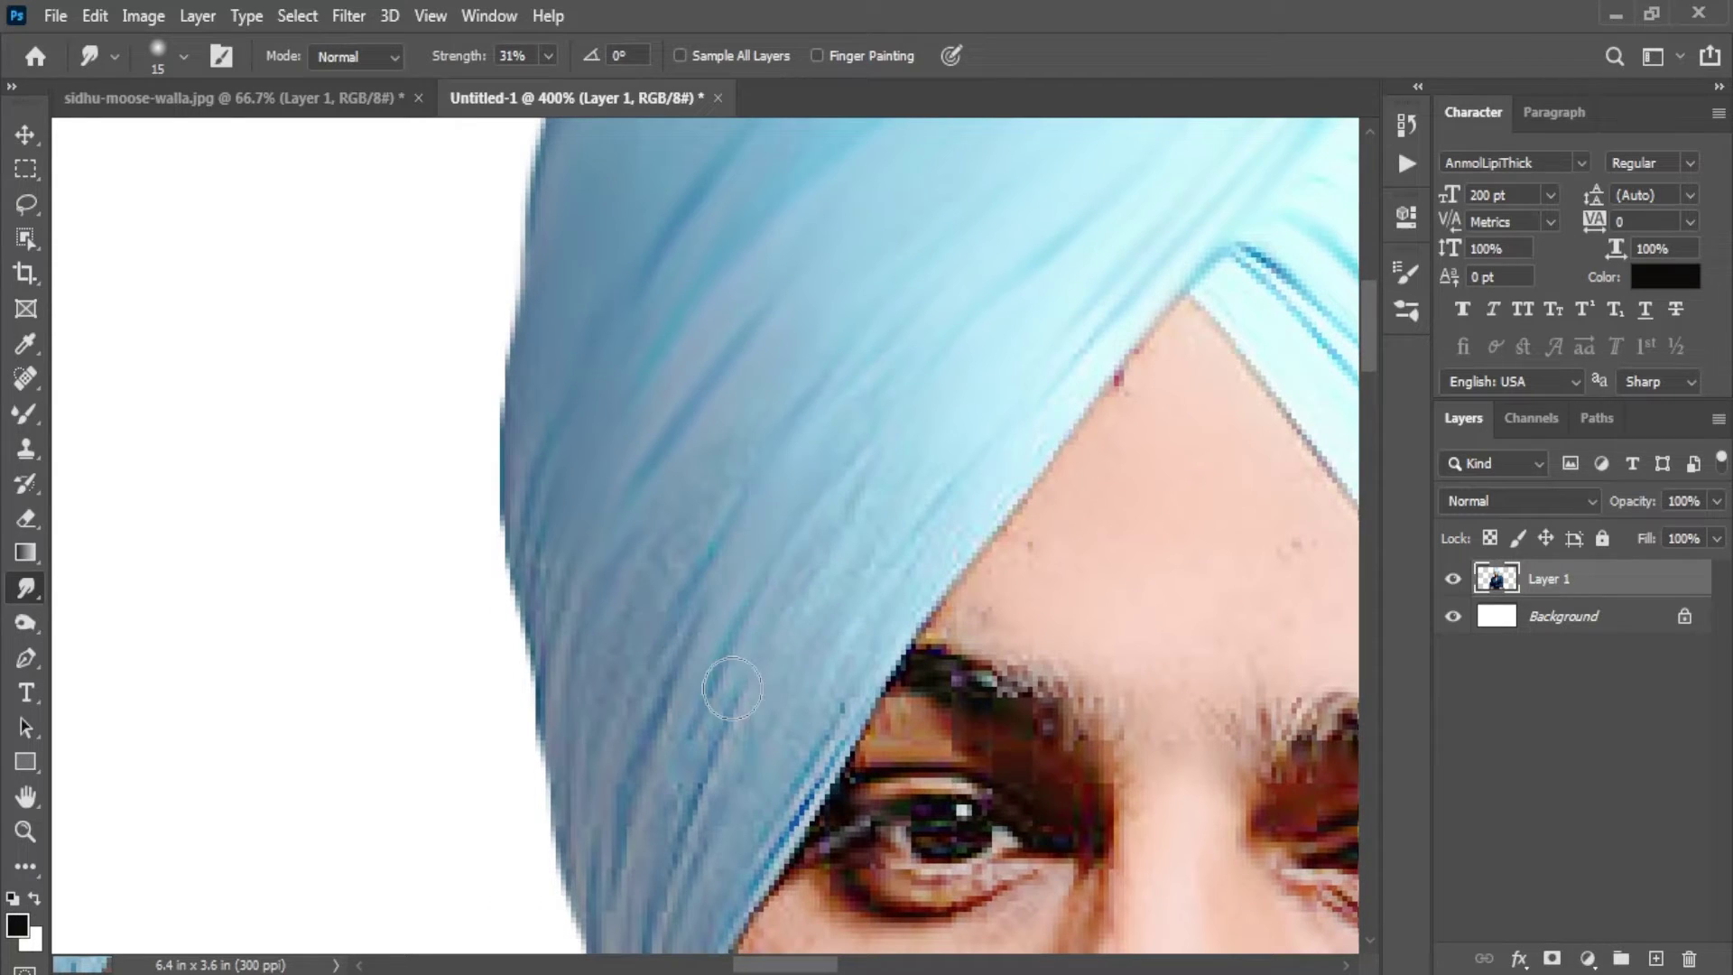
drag(732, 689, 709, 767)
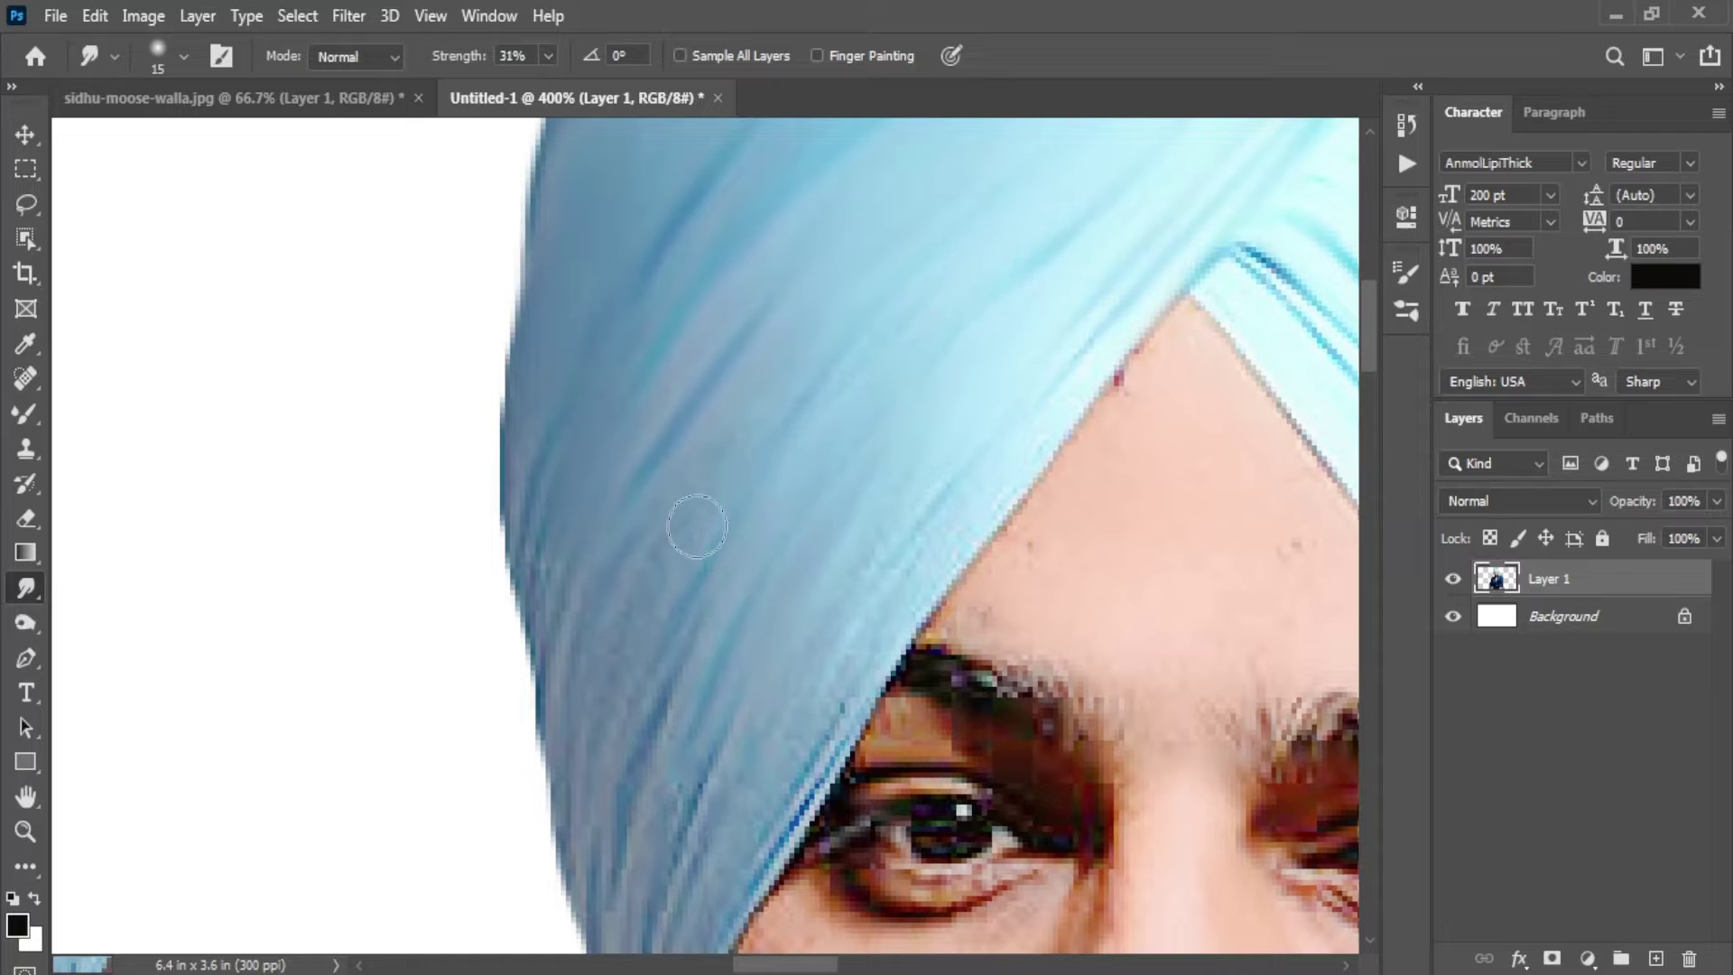
drag(704, 457, 607, 638)
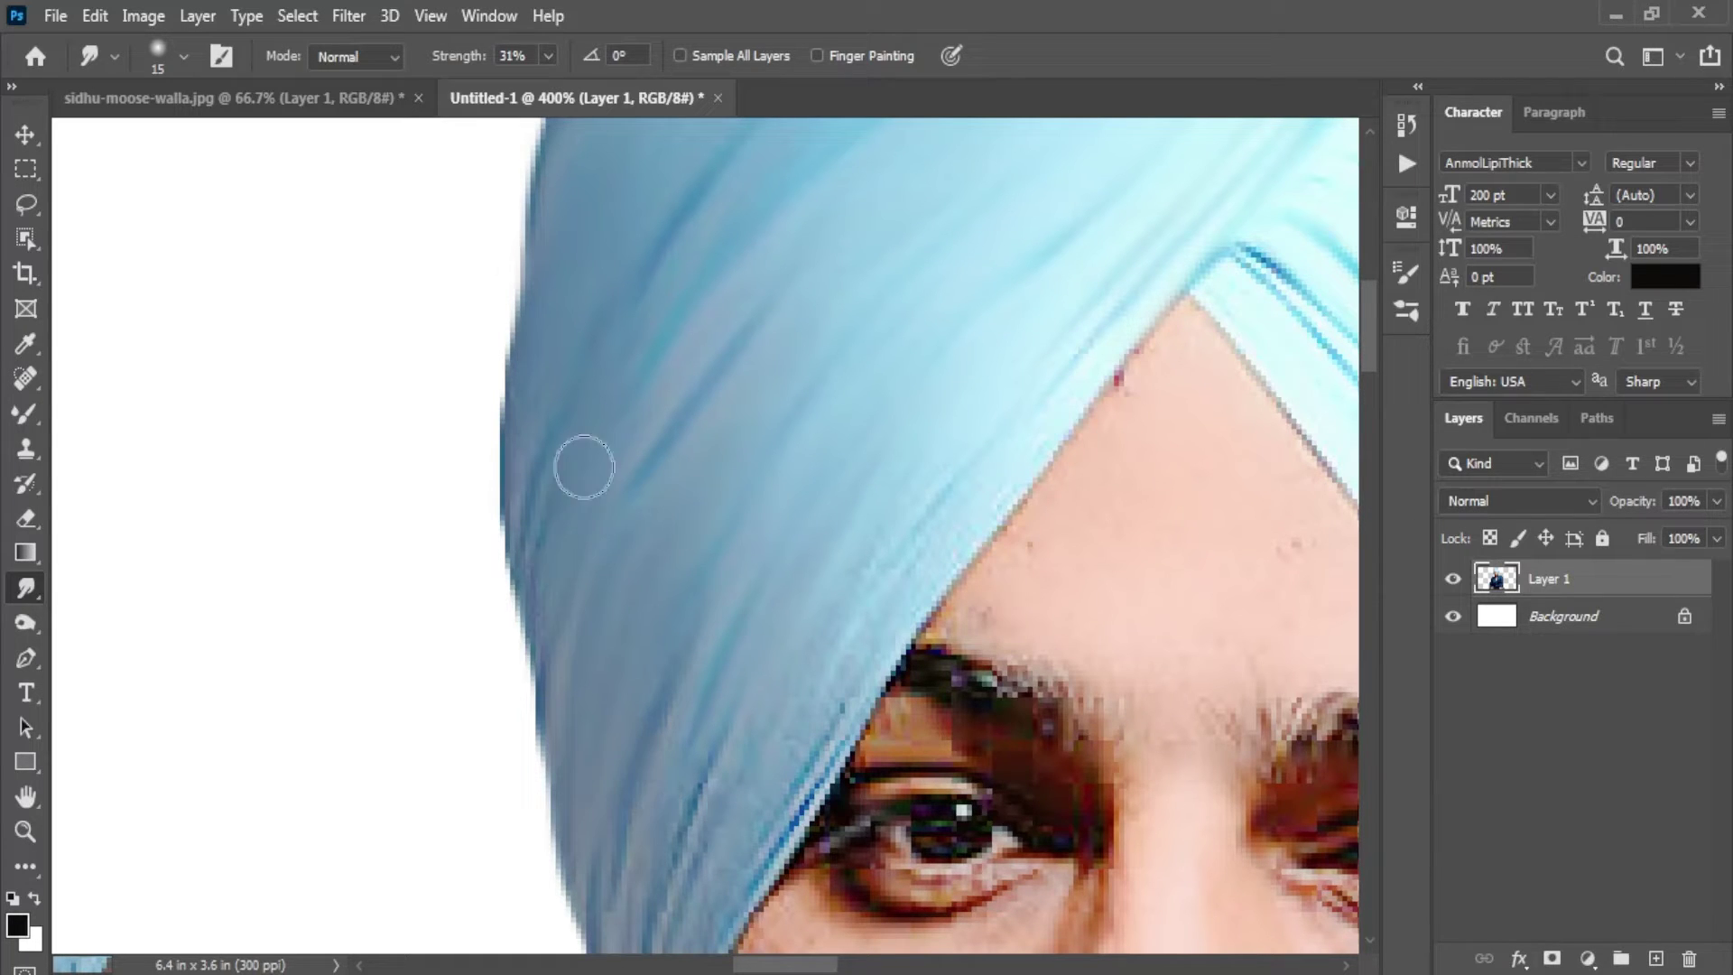
drag(562, 538, 545, 608)
Step: With a smaller brush, smooth the turban edge near the eye and along the forehead
drag(725, 716, 670, 472)
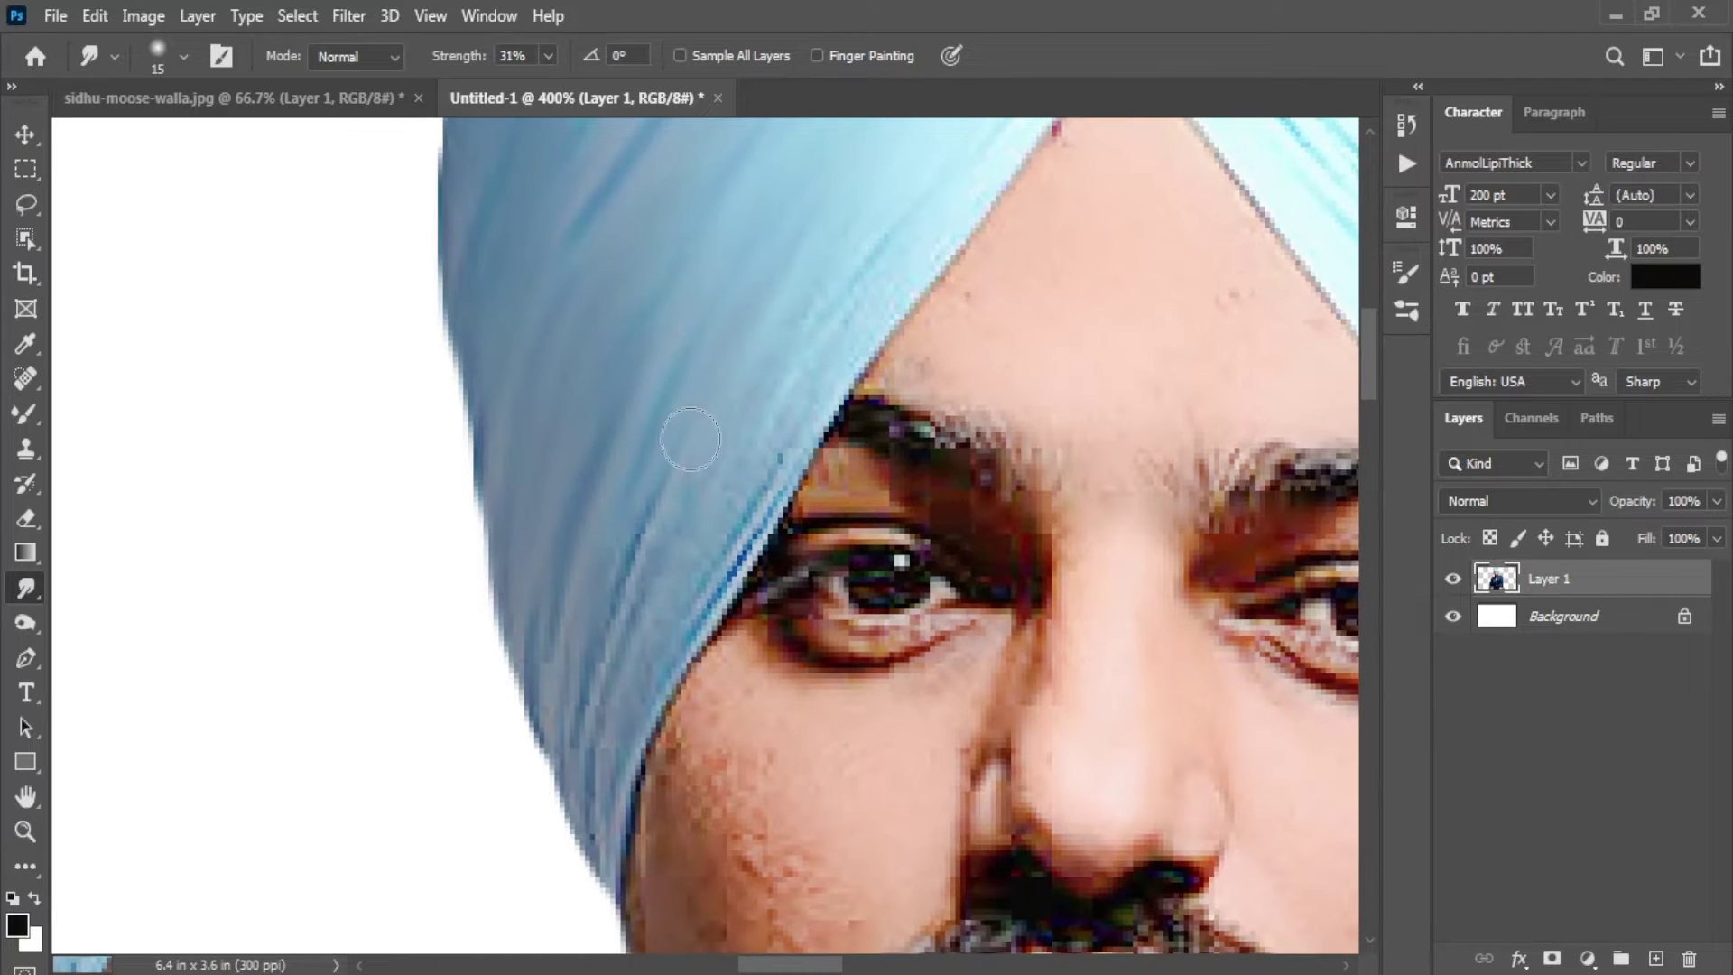
key(bracketleft)
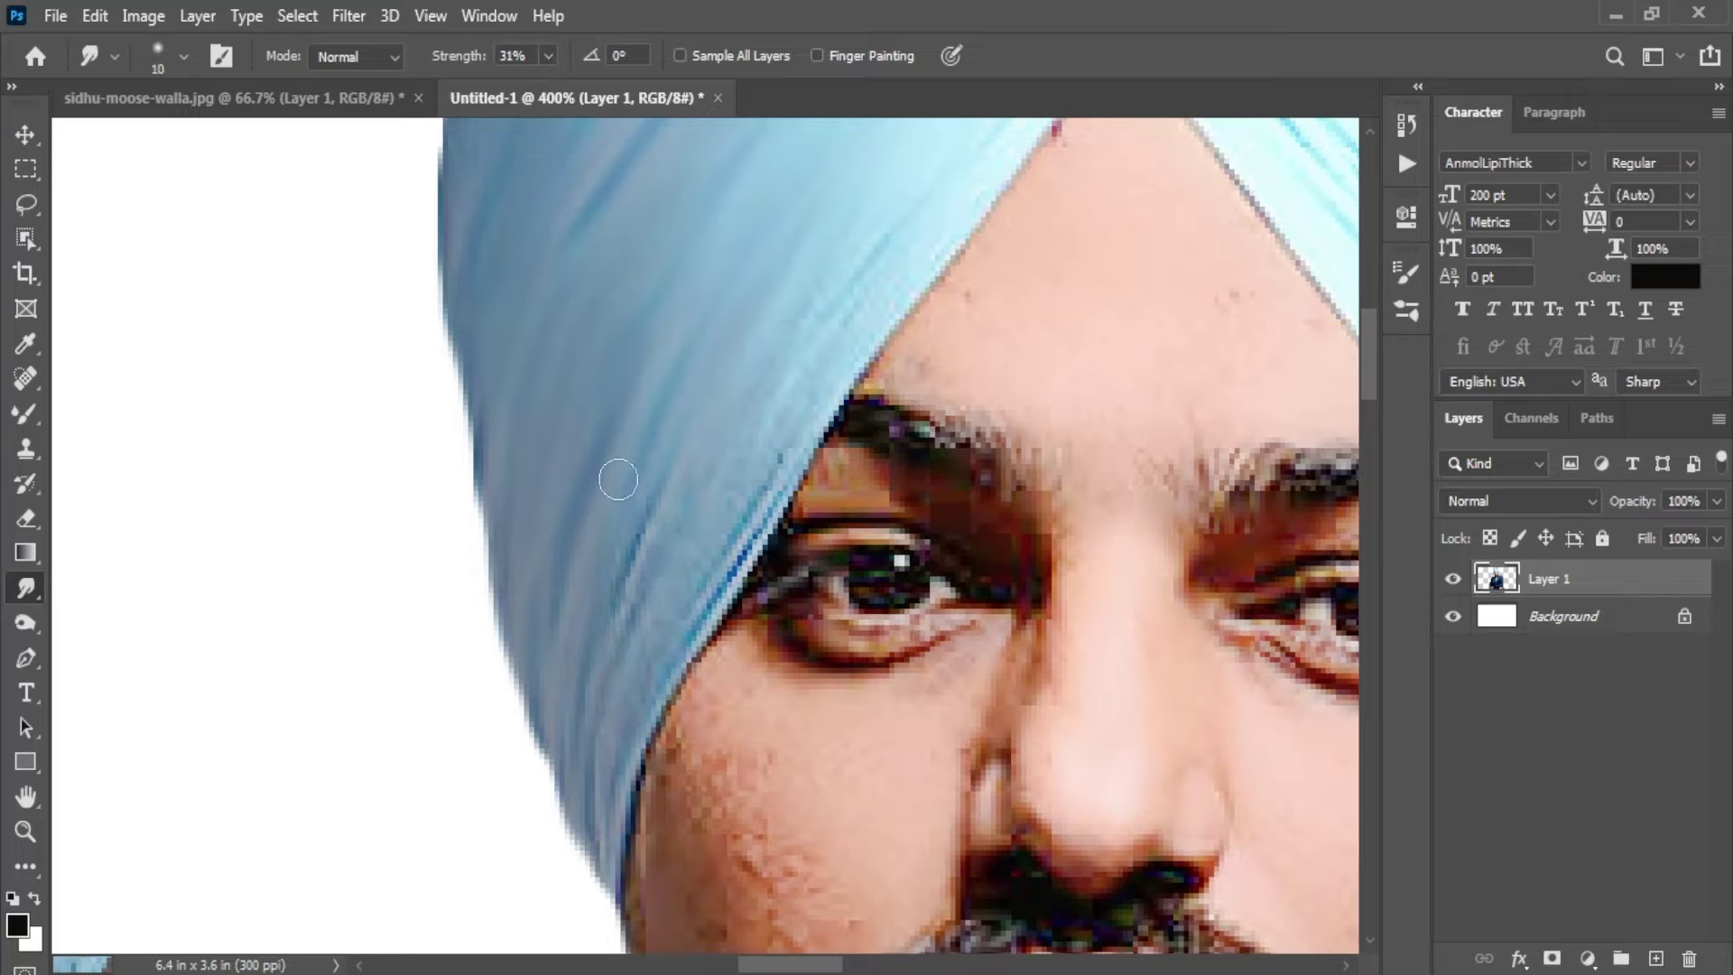
drag(603, 742, 740, 555)
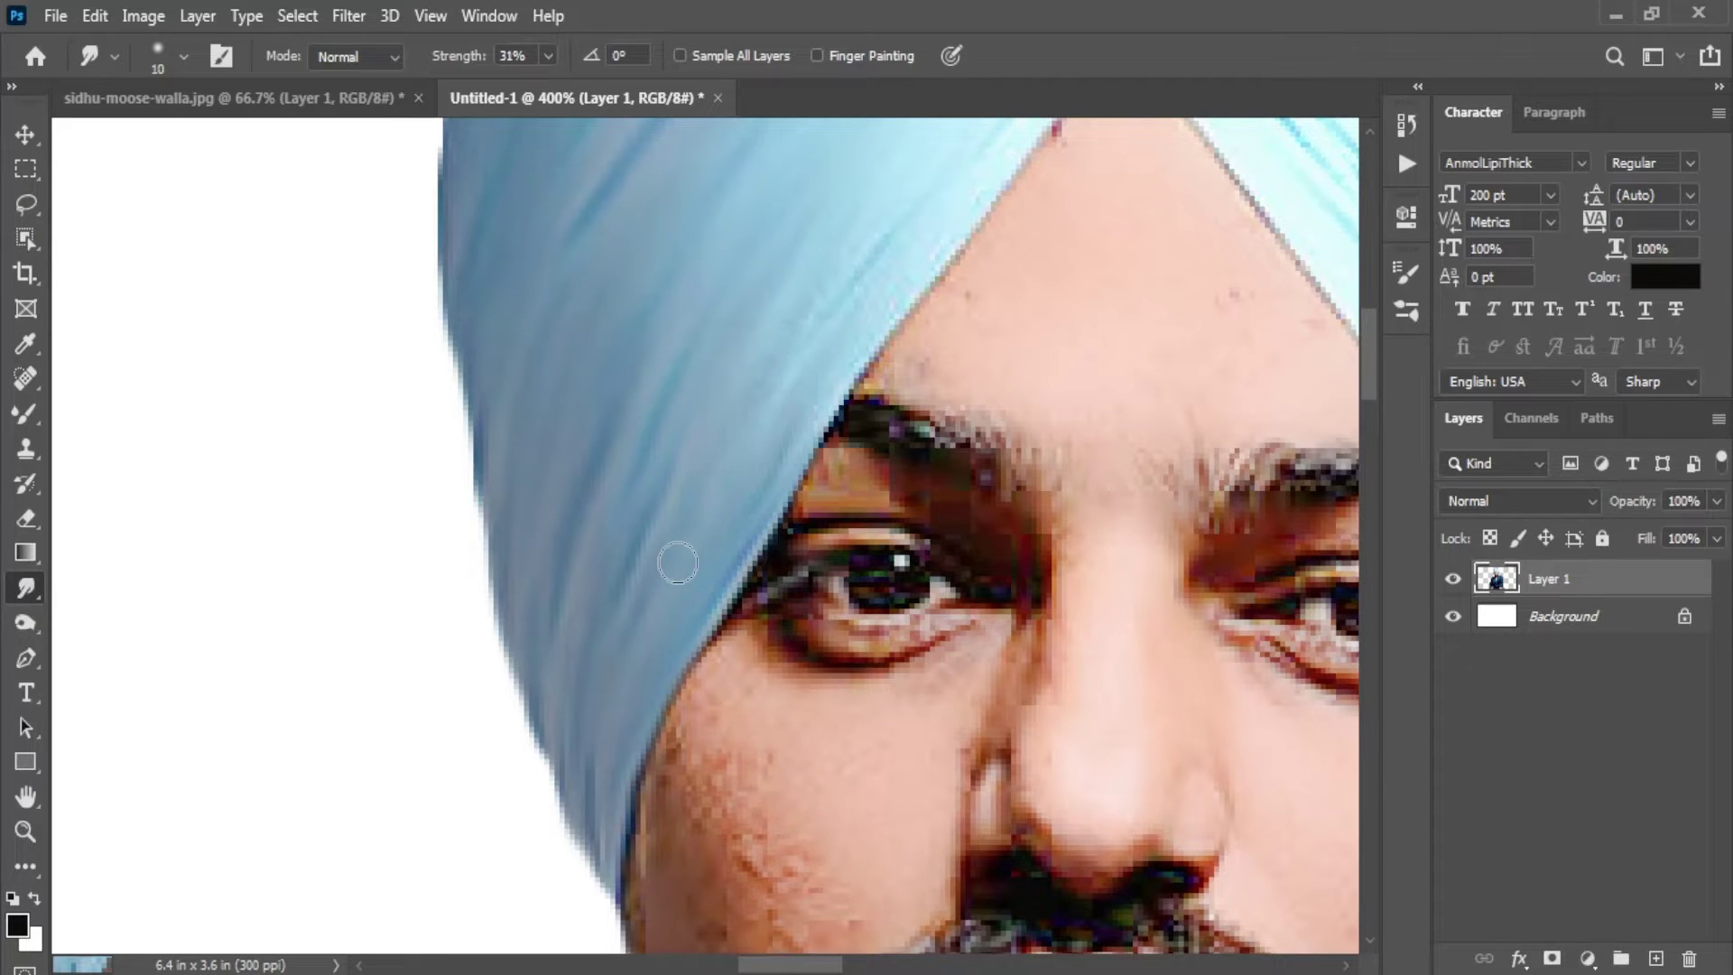
scroll(817, 428, up, 3)
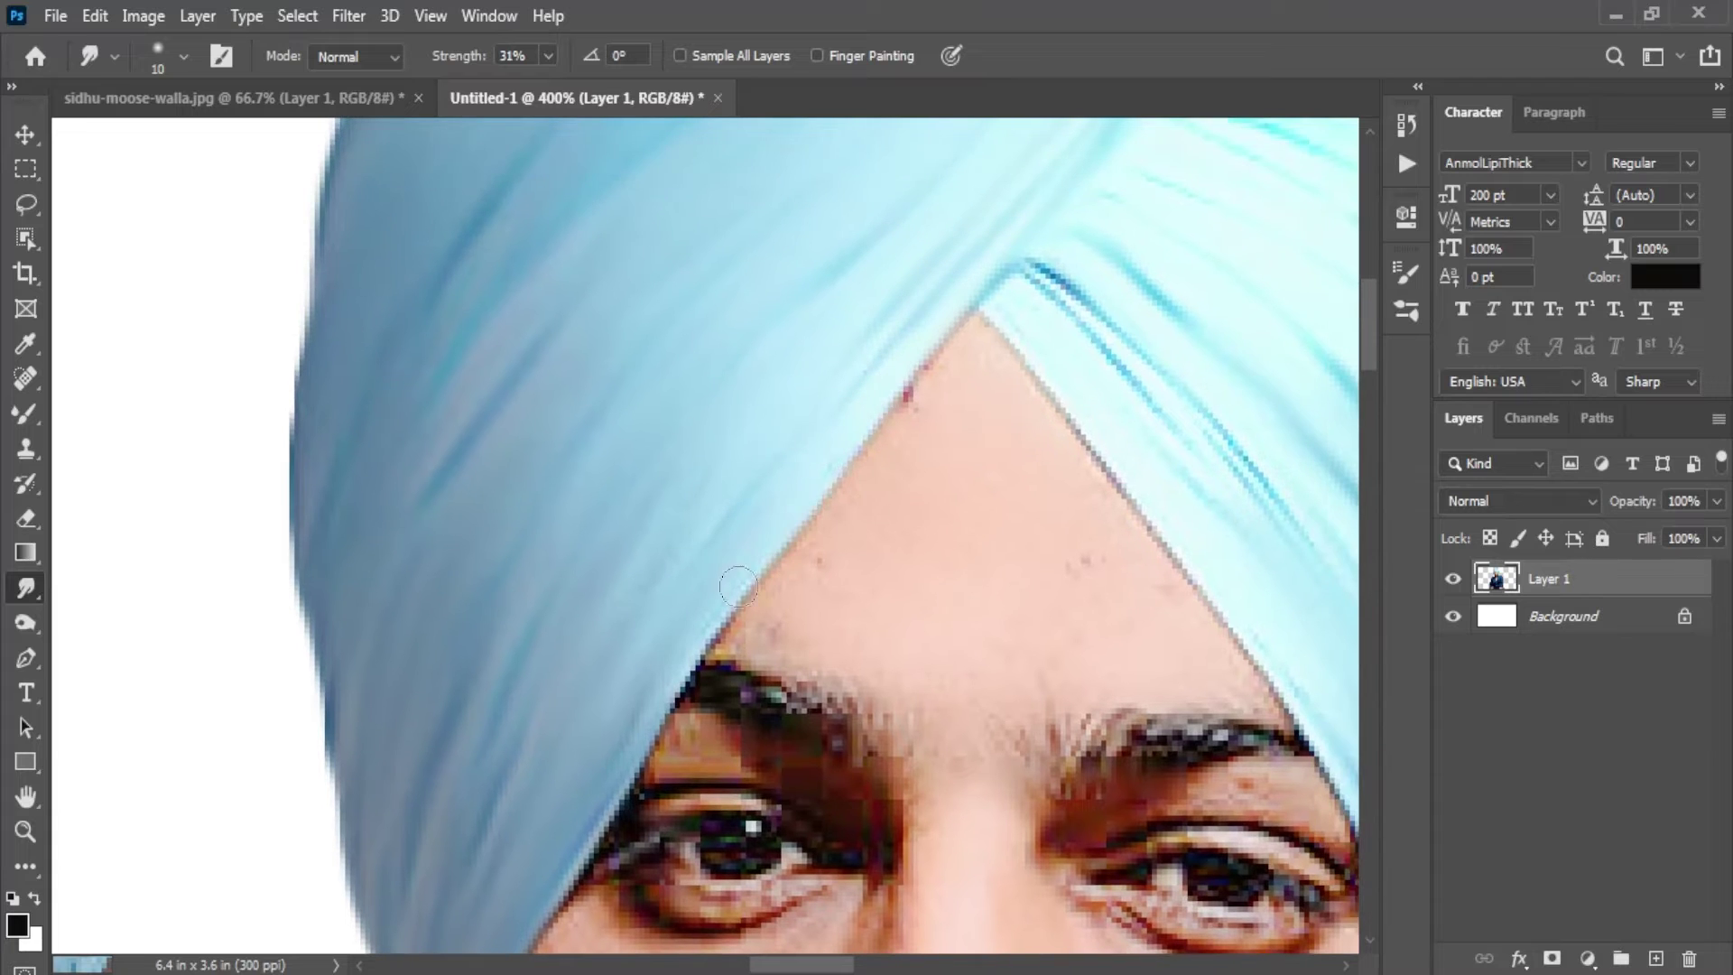
drag(738, 587, 684, 639)
key(bracketright)
scroll(664, 591, up, 2)
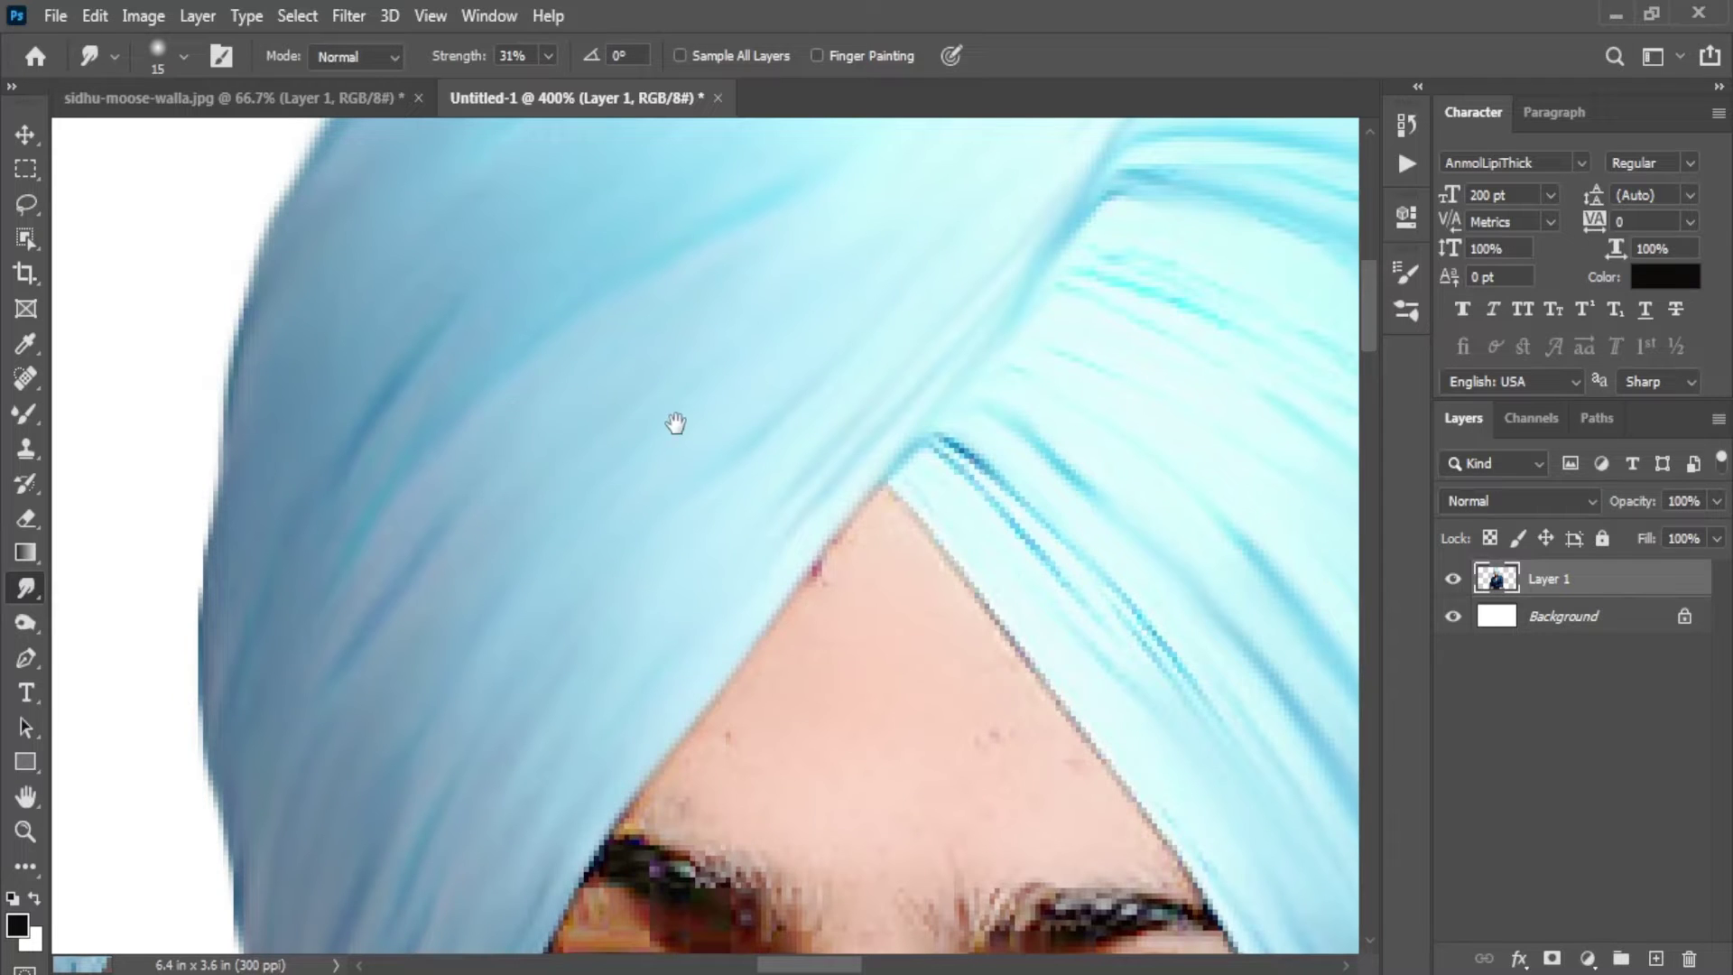
scroll(675, 423, right, 3)
scroll(675, 422, up, 1)
scroll(704, 514, right, 2)
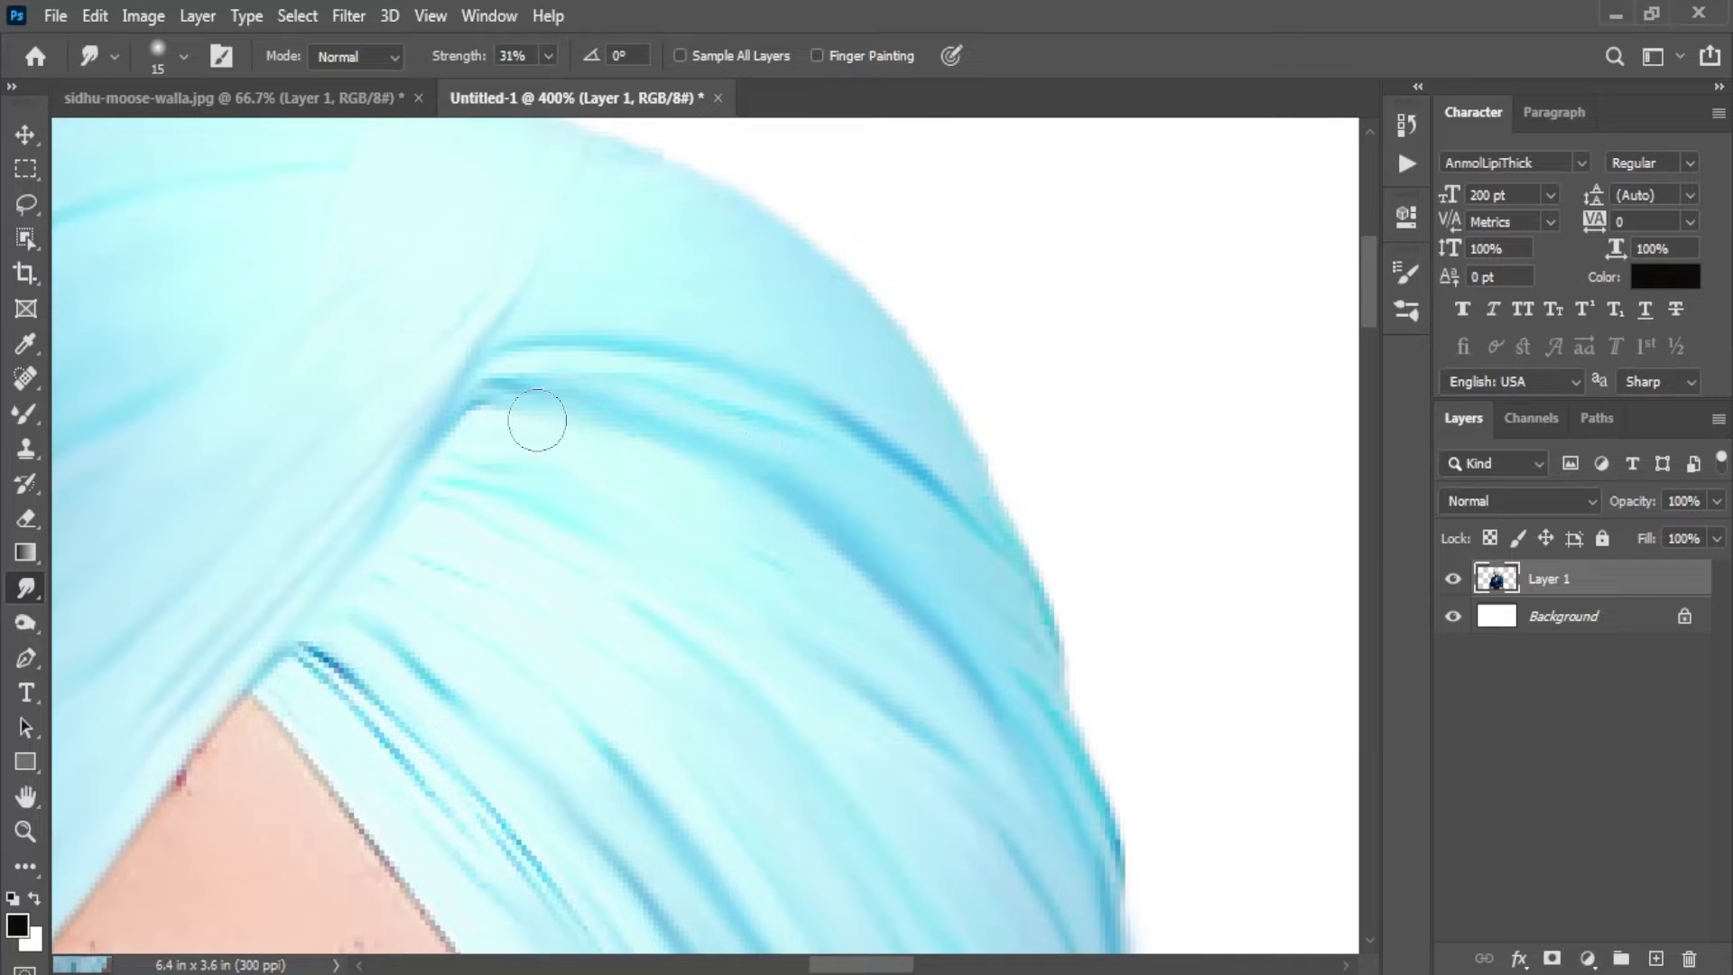
mouse_move(537, 420)
mouse_down()
mouse_move(514, 375)
mouse_move(501, 388)
mouse_up()
Step: Smudge the turban's lower edge streaks by the neck and blend its border with the forehead skin
scroll(980, 453, down, 3)
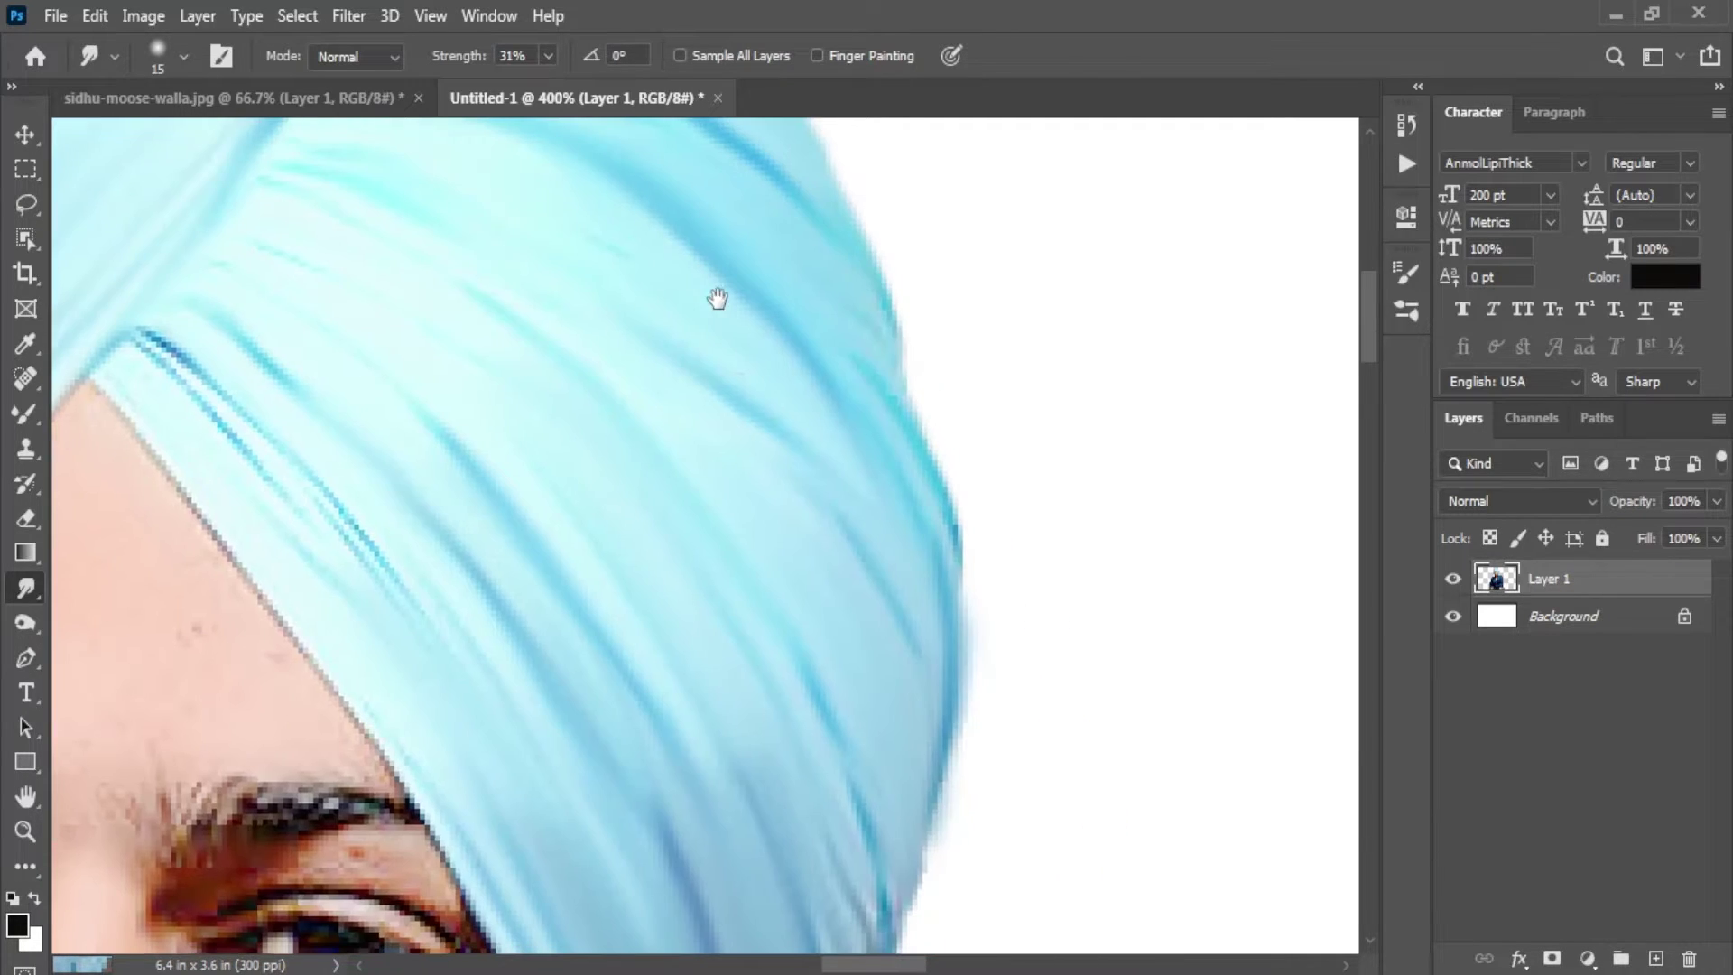
scroll(759, 496, down, 3)
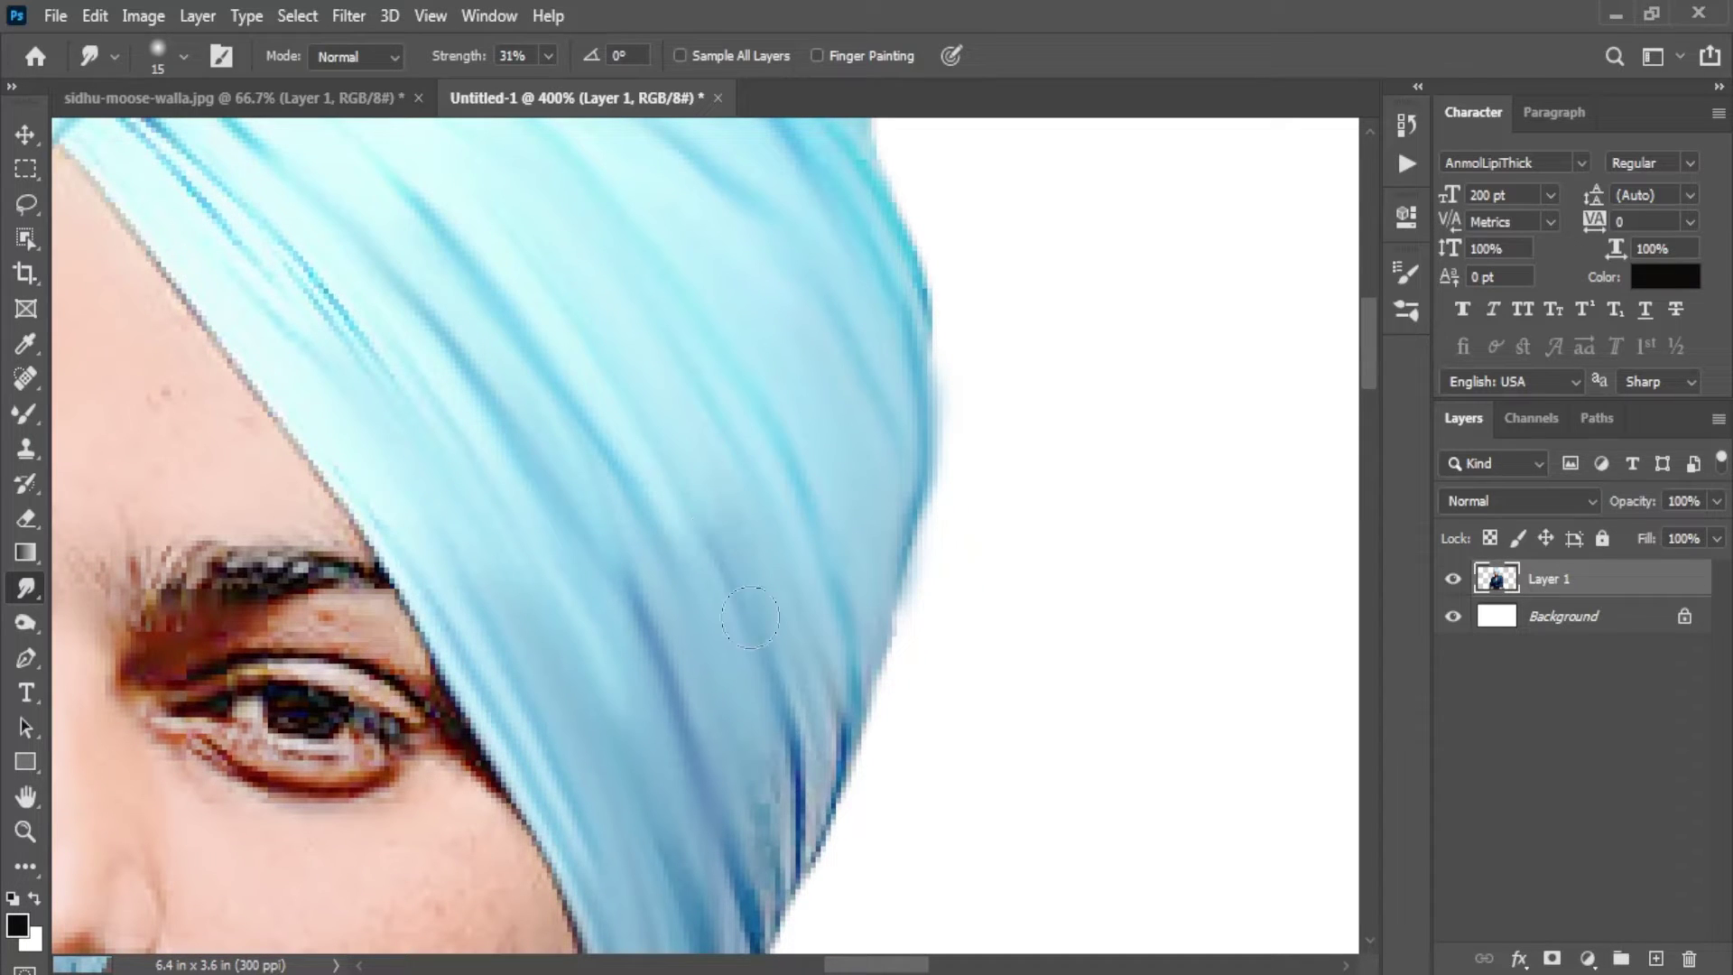
scroll(838, 524, down, 3)
drag(837, 523, 840, 713)
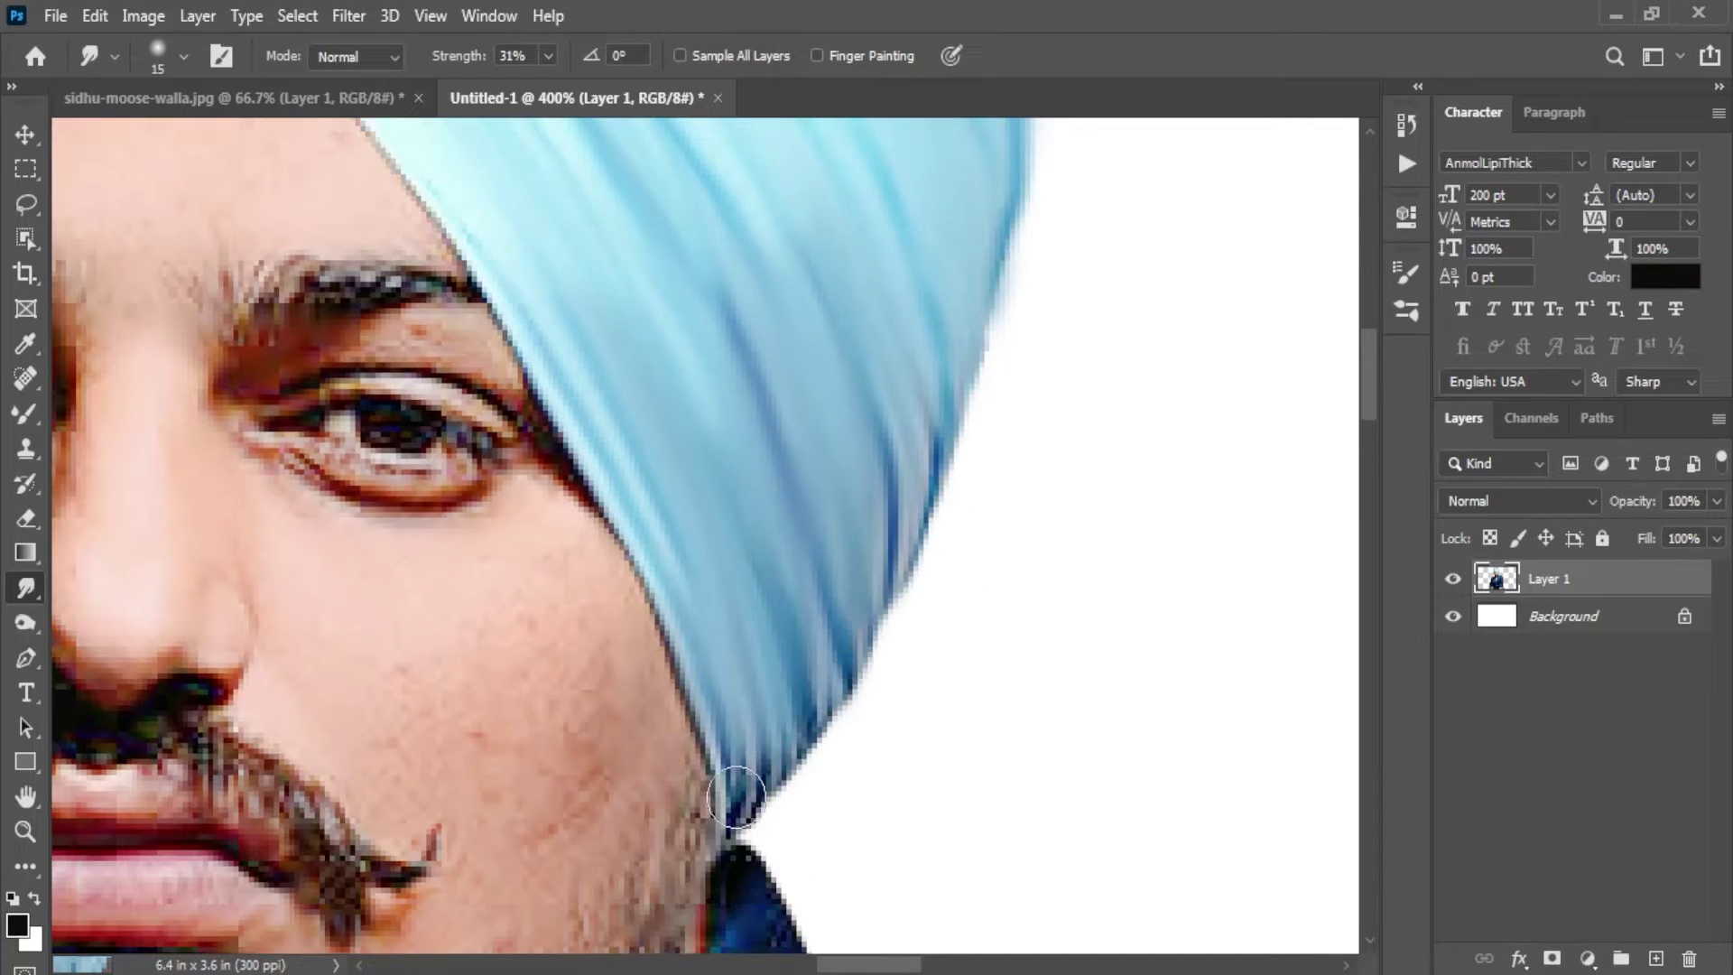
drag(763, 622, 727, 821)
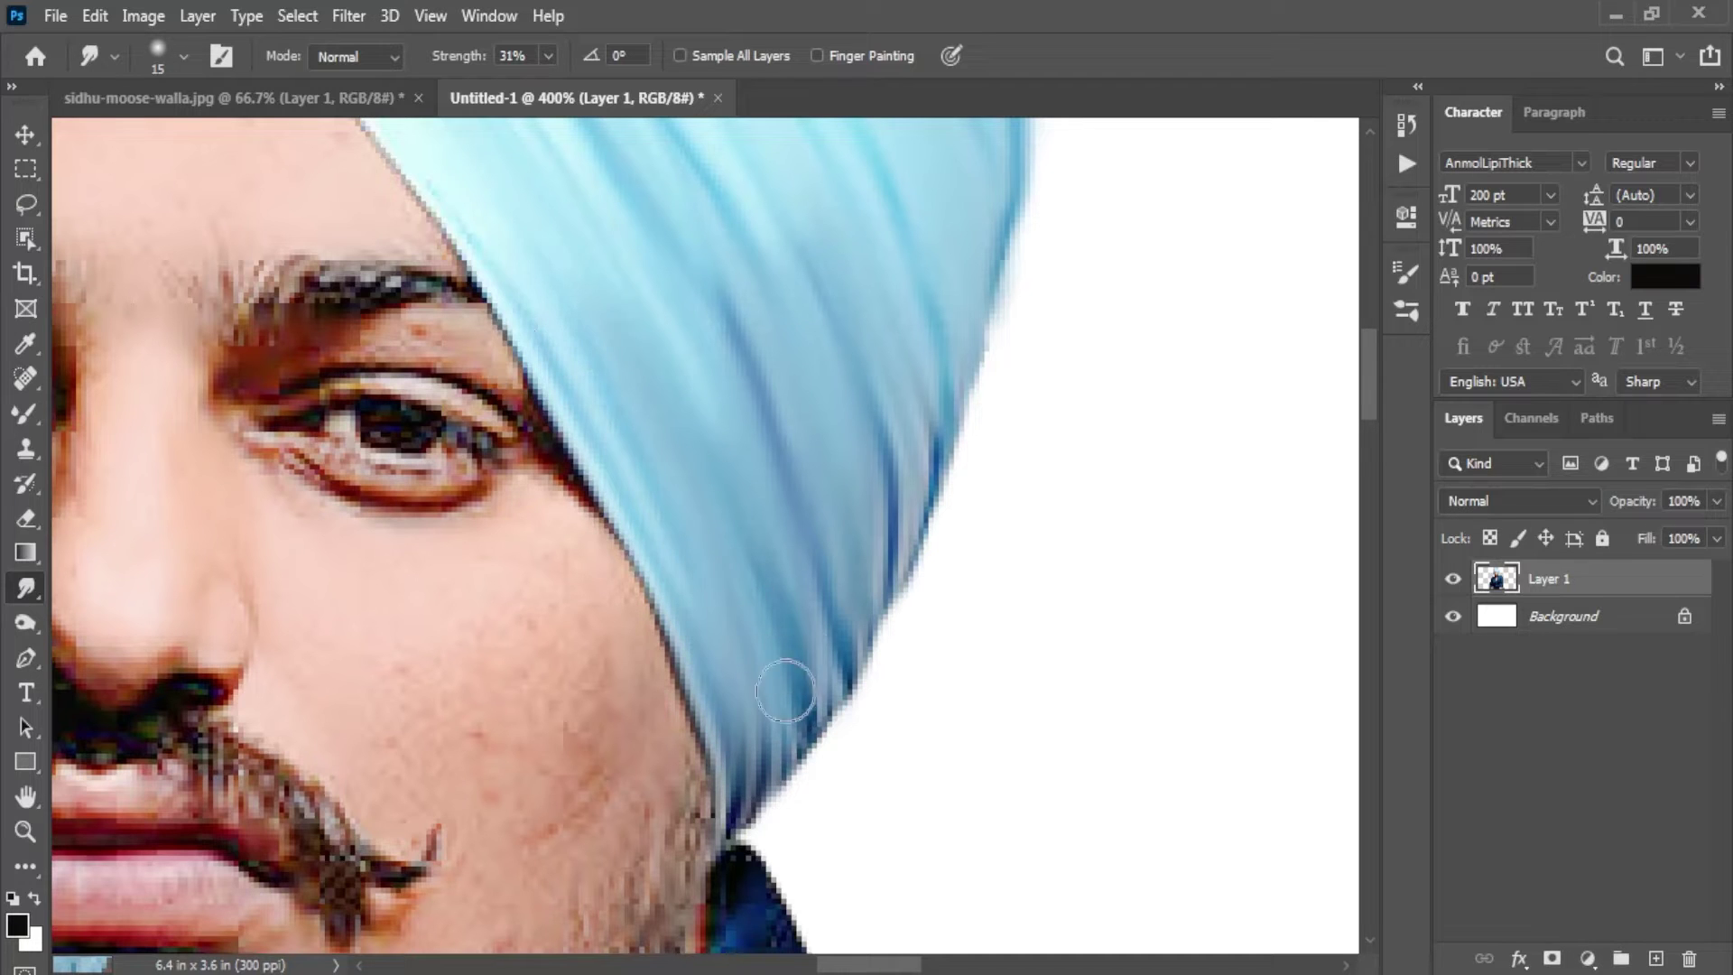
drag(785, 690, 872, 550)
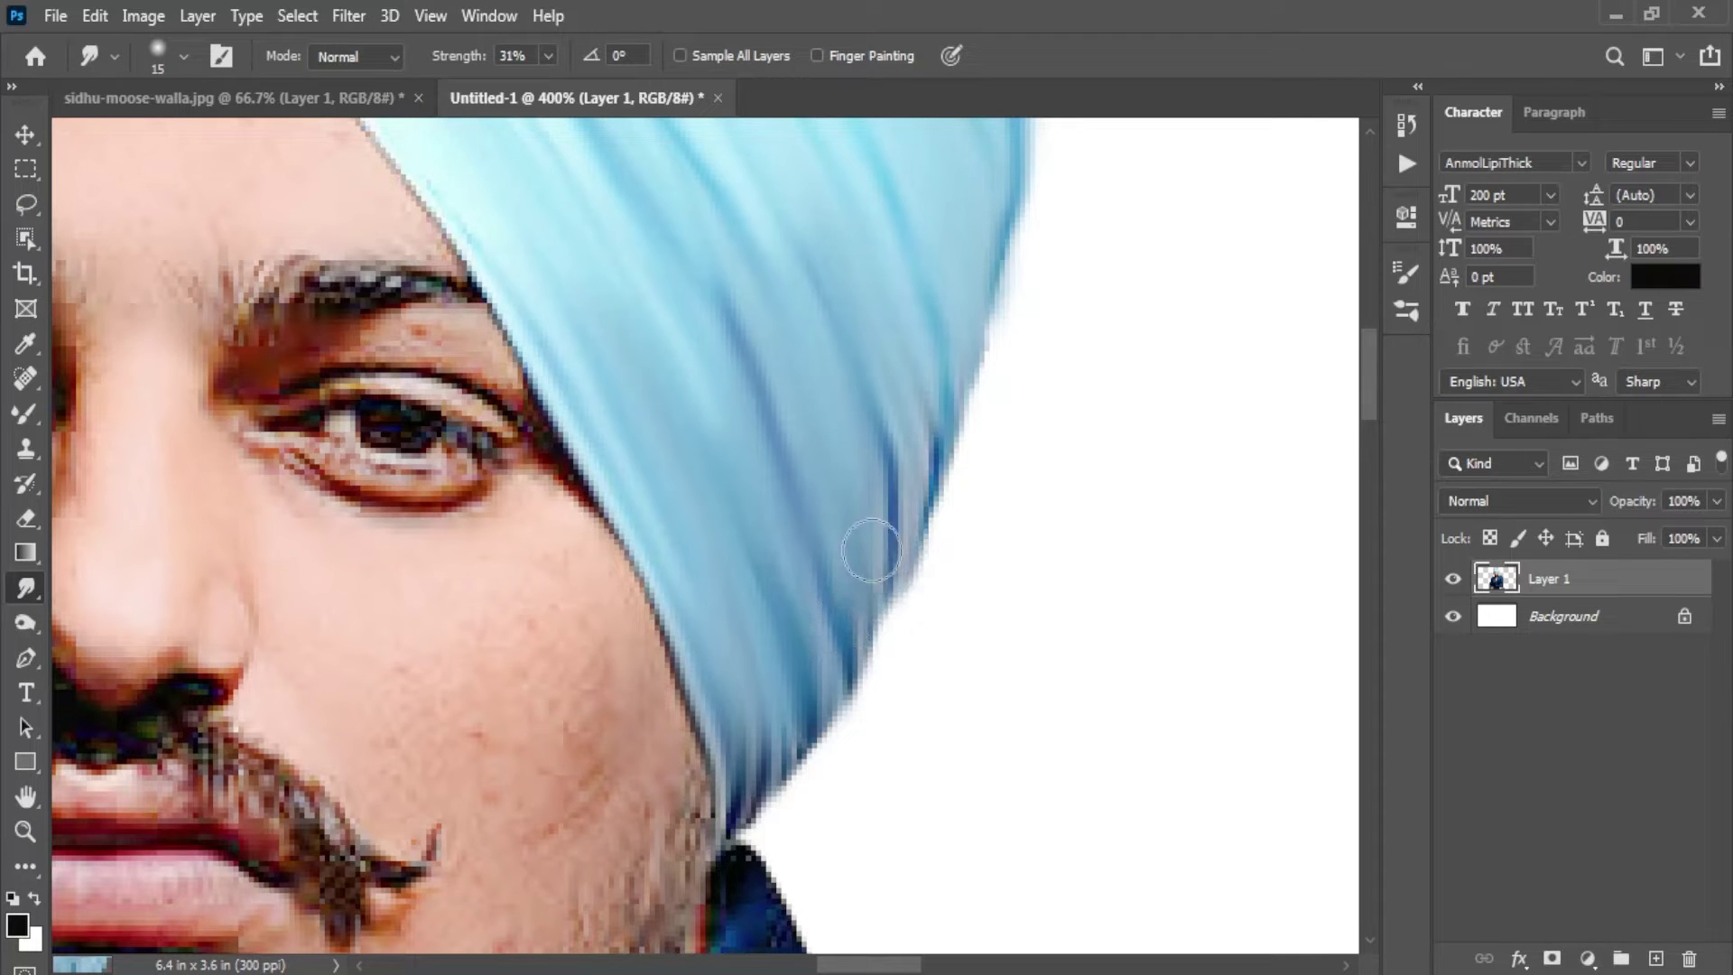
drag(504, 190, 612, 542)
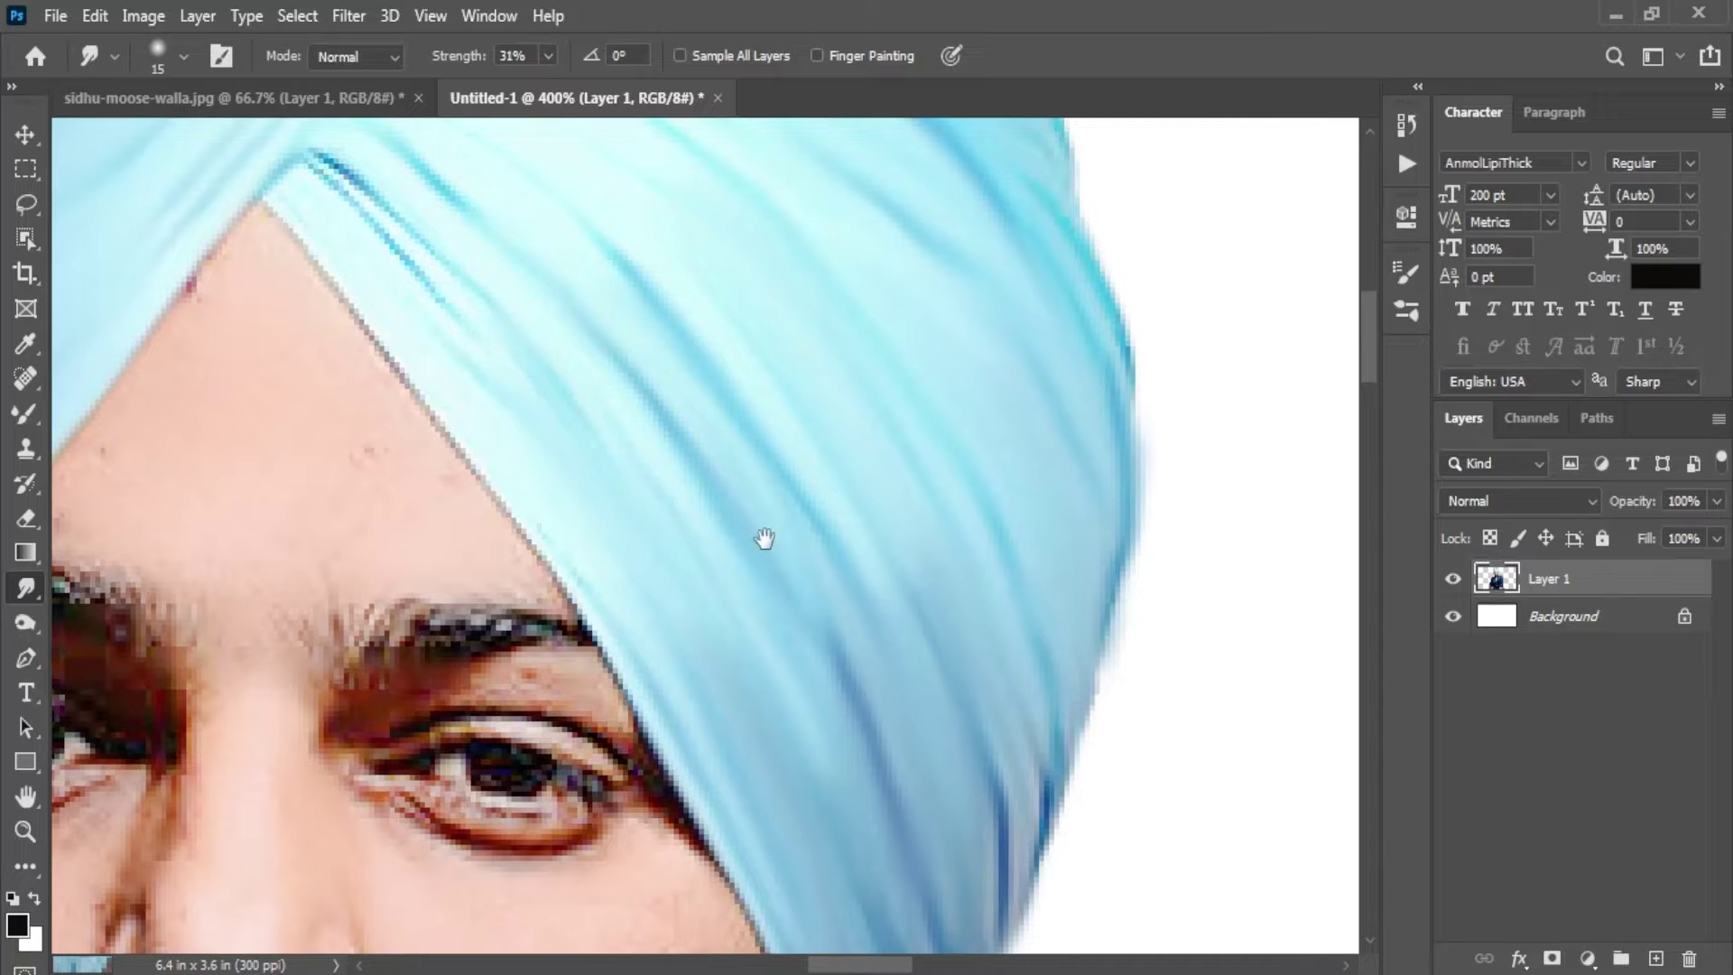
drag(765, 539, 1040, 798)
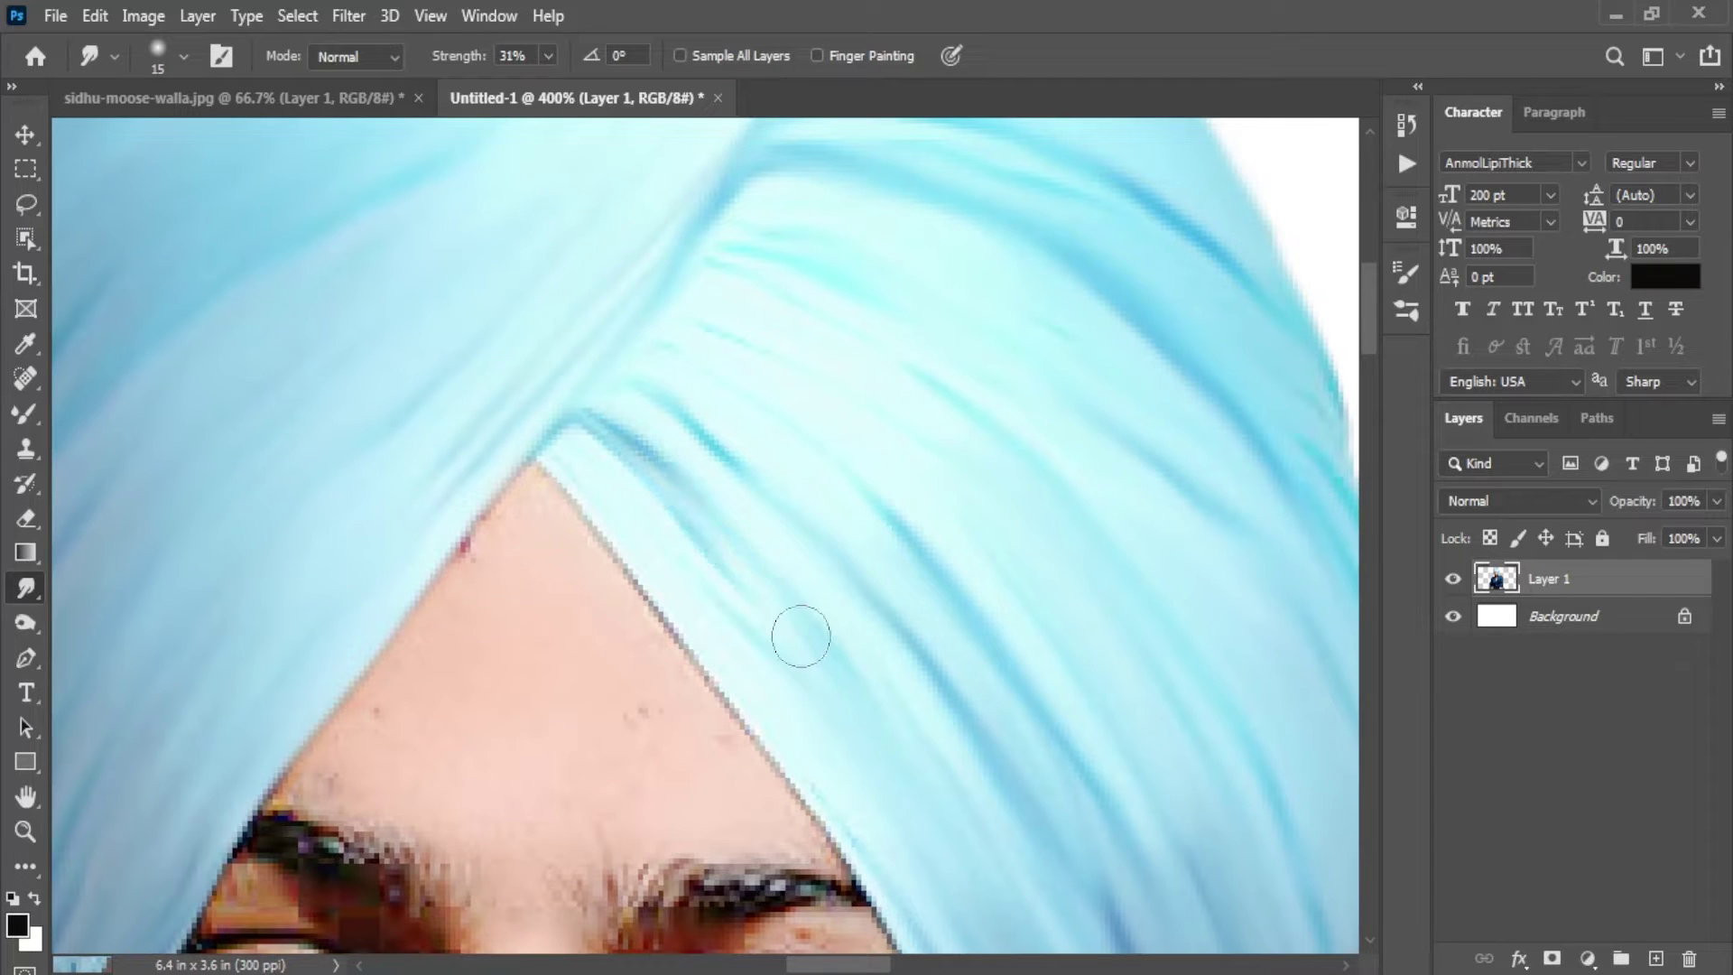
mouse_move(587, 467)
mouse_down()
mouse_move(723, 620)
mouse_move(805, 816)
mouse_move(663, 650)
mouse_up()
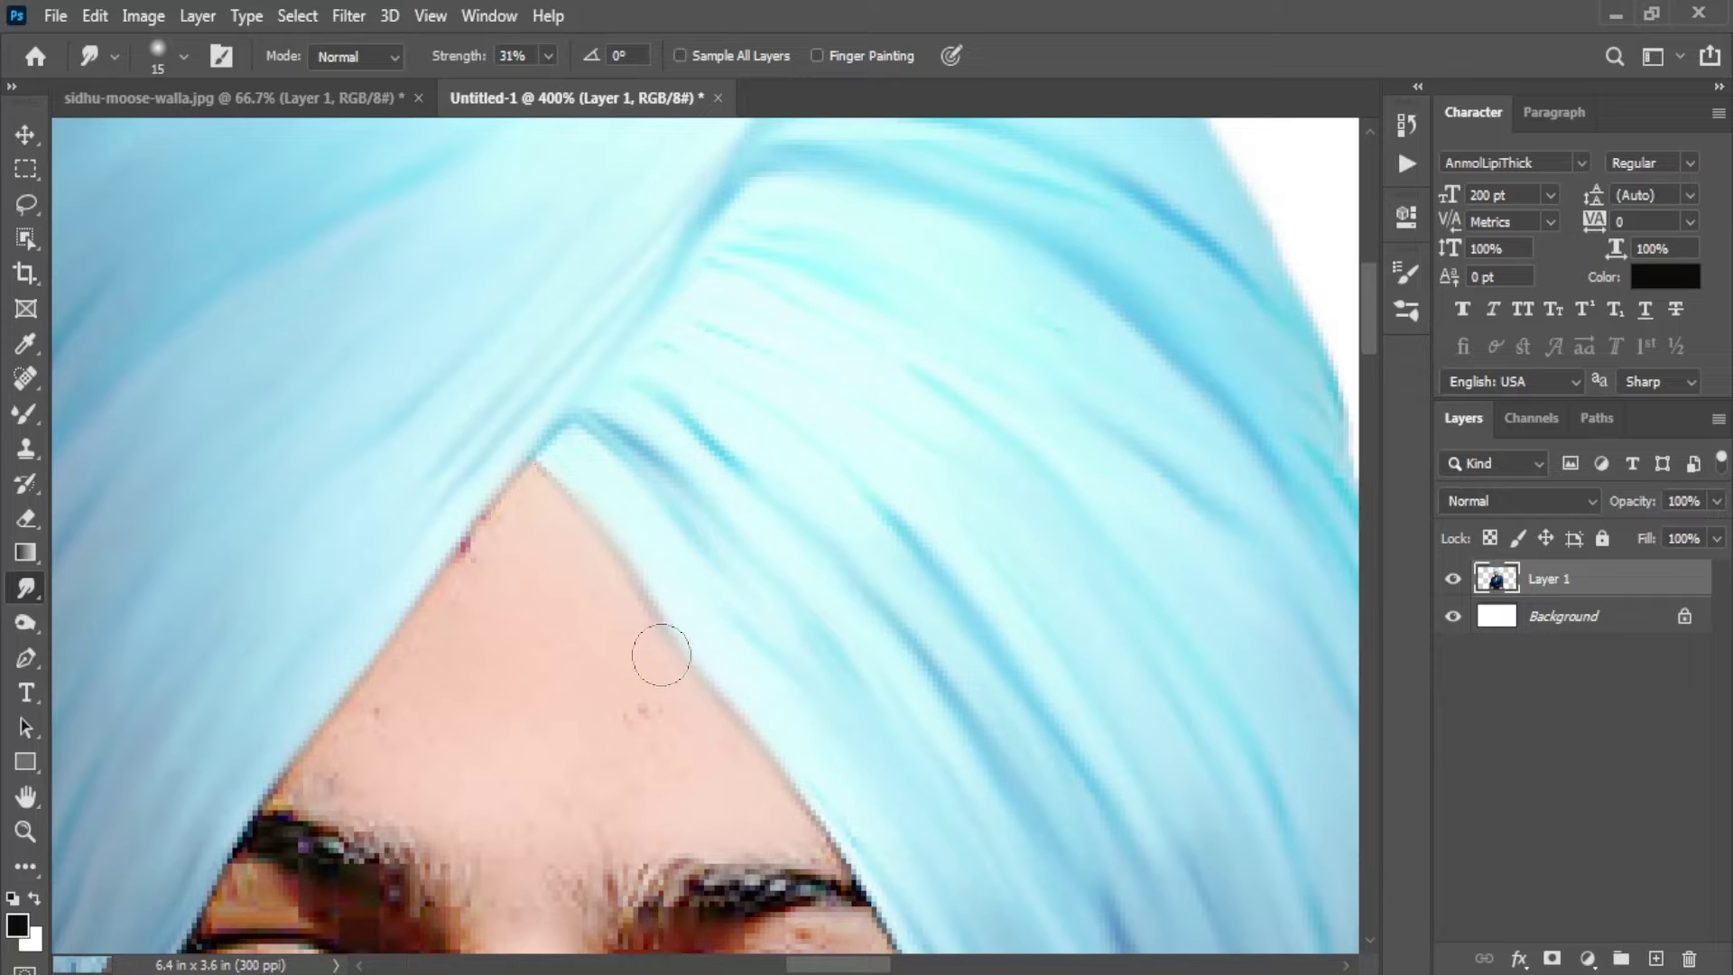
scroll(554, 639, down, 5)
Step: Remove the small blemishes on the forehead tip with a smaller brush
scroll(689, 503, down, 1)
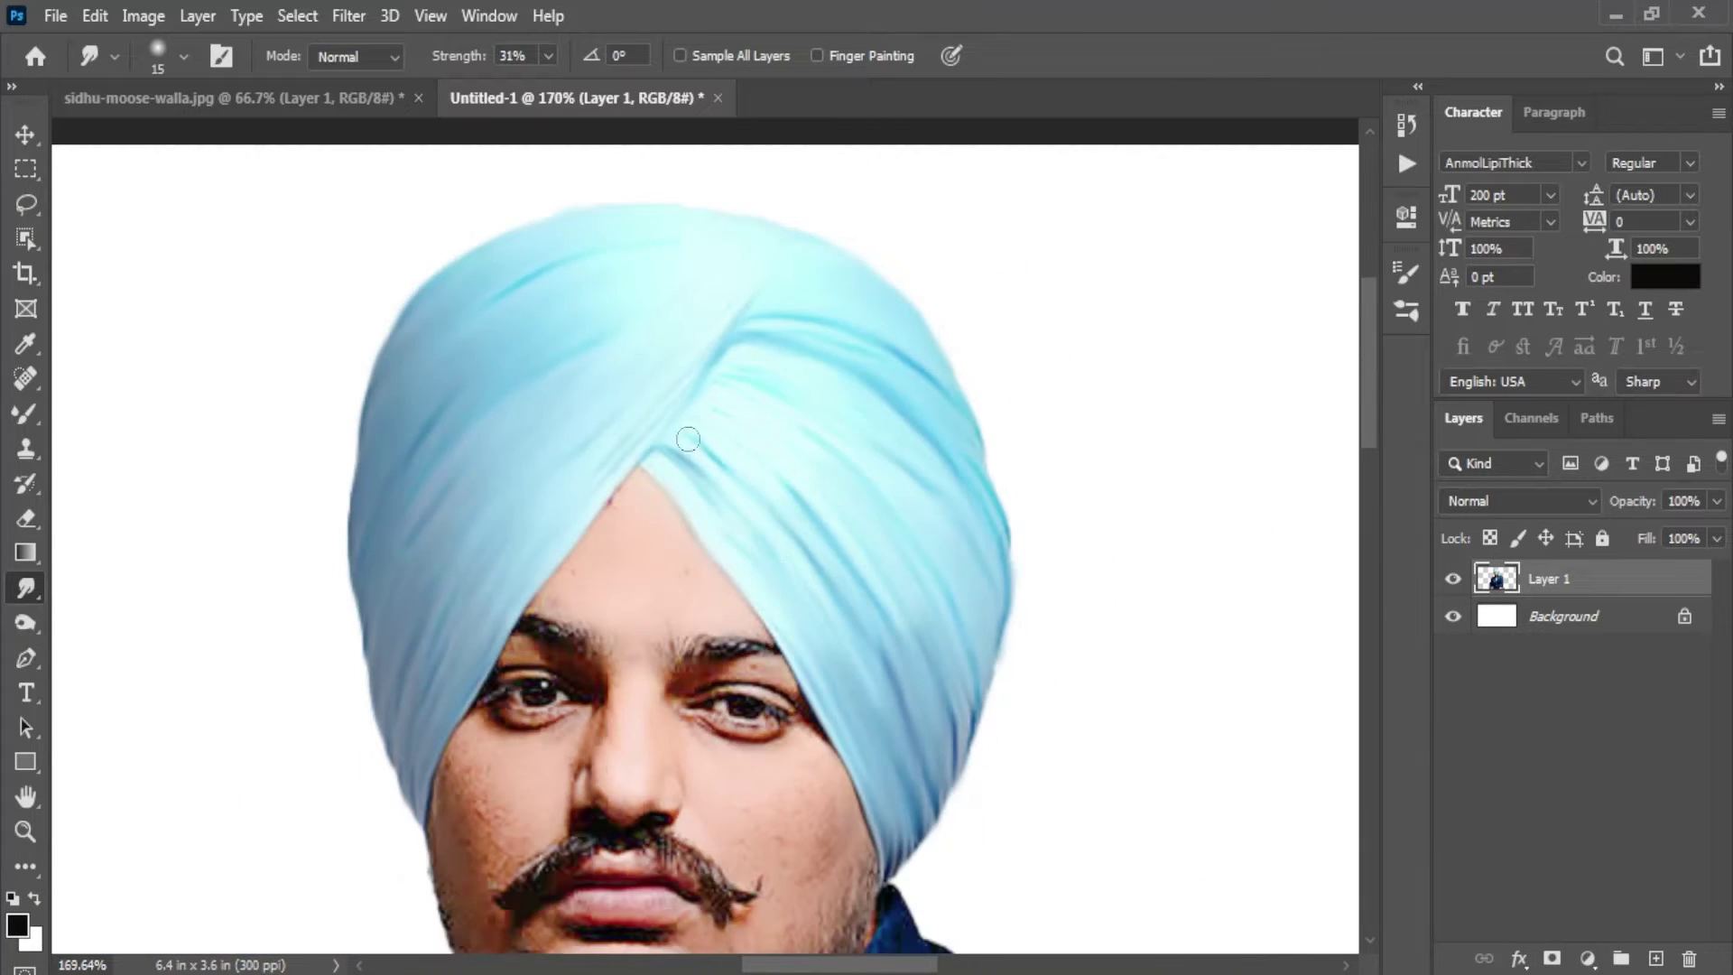
scroll(689, 502, up, 3)
scroll(595, 731, up, 3)
scroll(683, 588, up, 2)
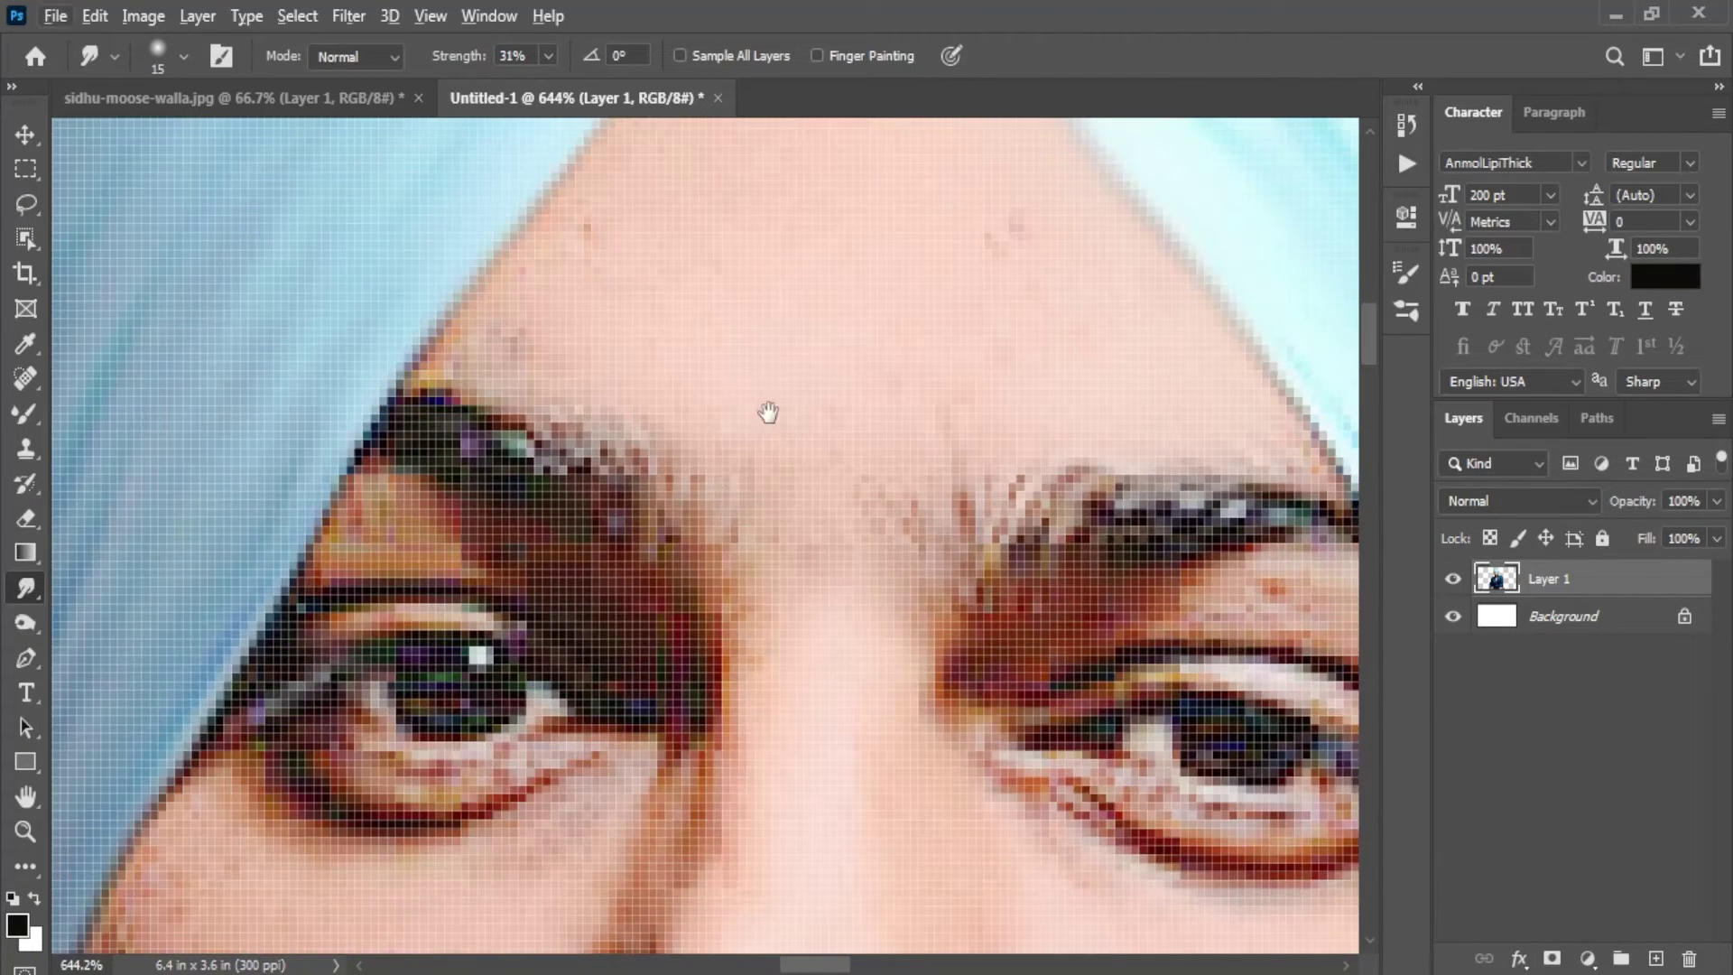
drag(768, 412, 762, 483)
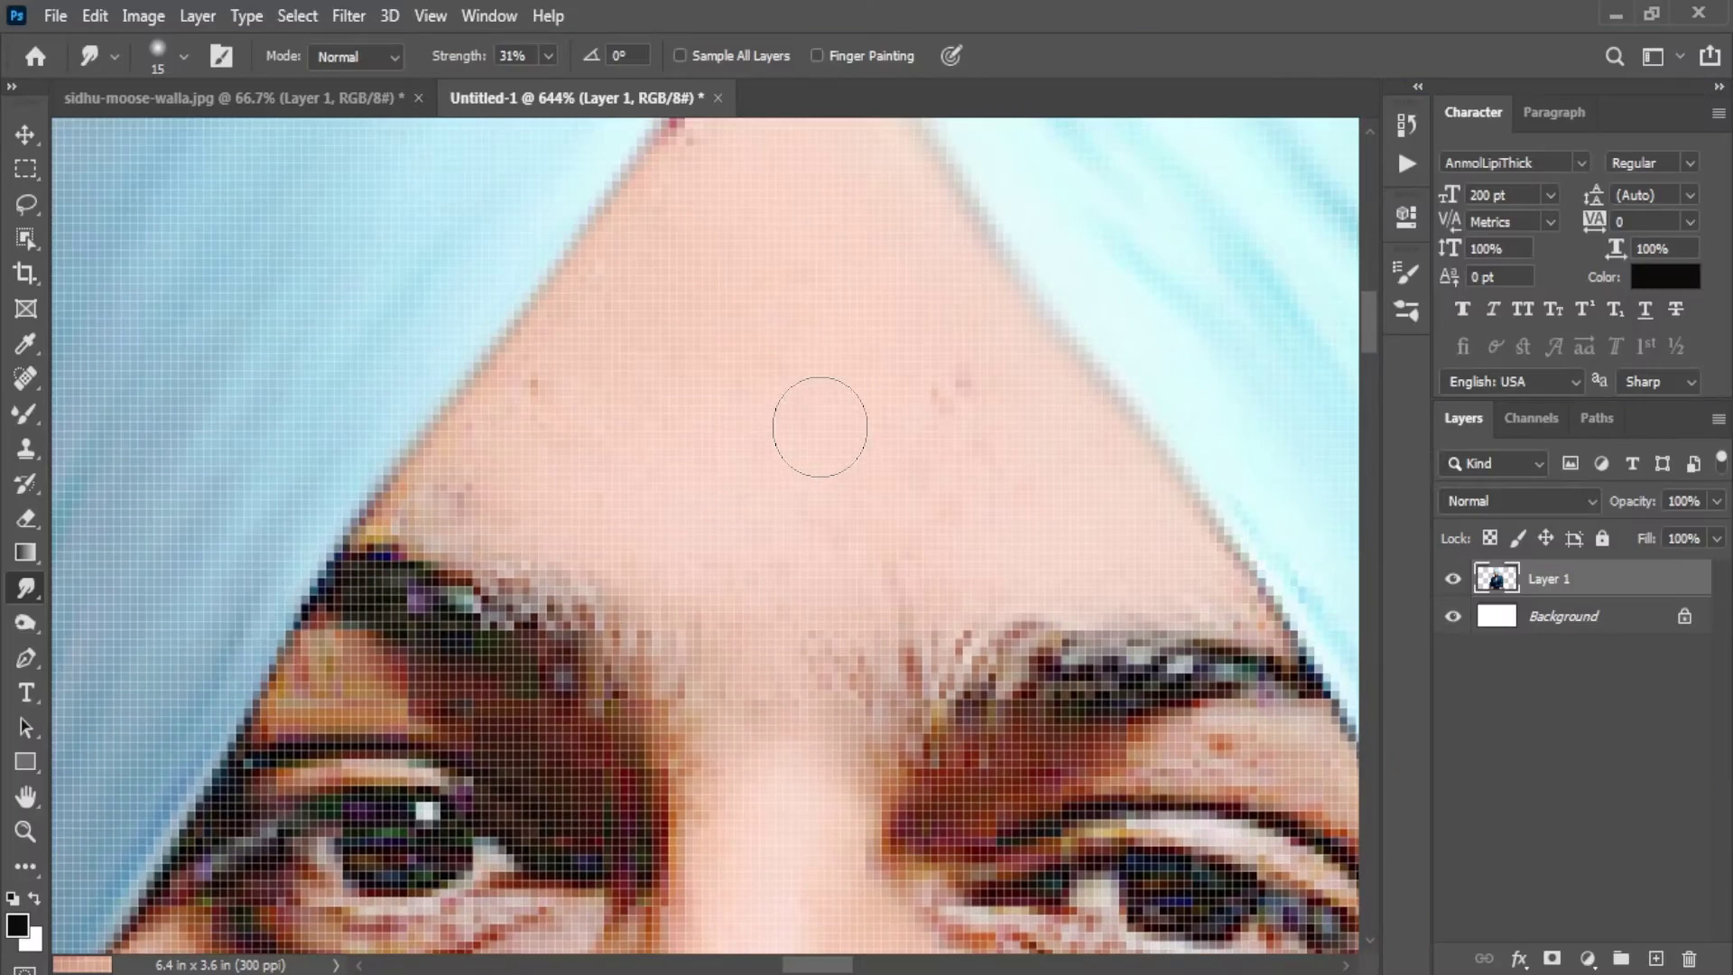
key(bracketleft)
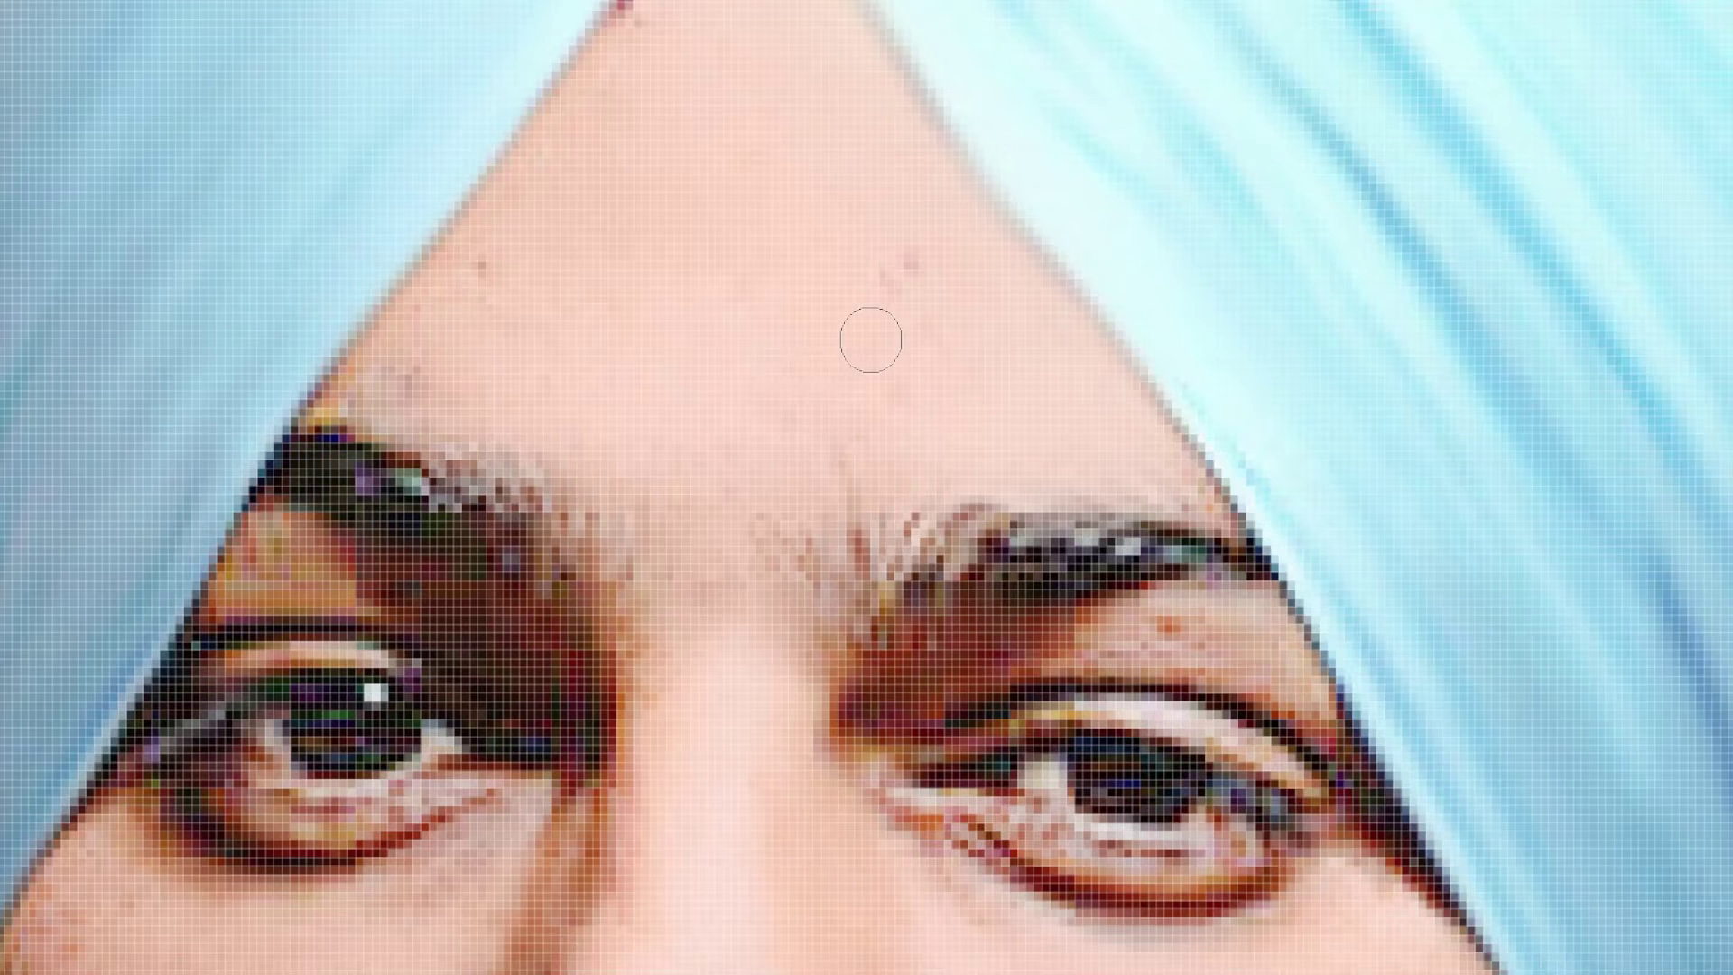
click(908, 266)
Step: Zoom out and remove the stray hairs between the eyebrows with a finer brush
key(ctrl+minus)
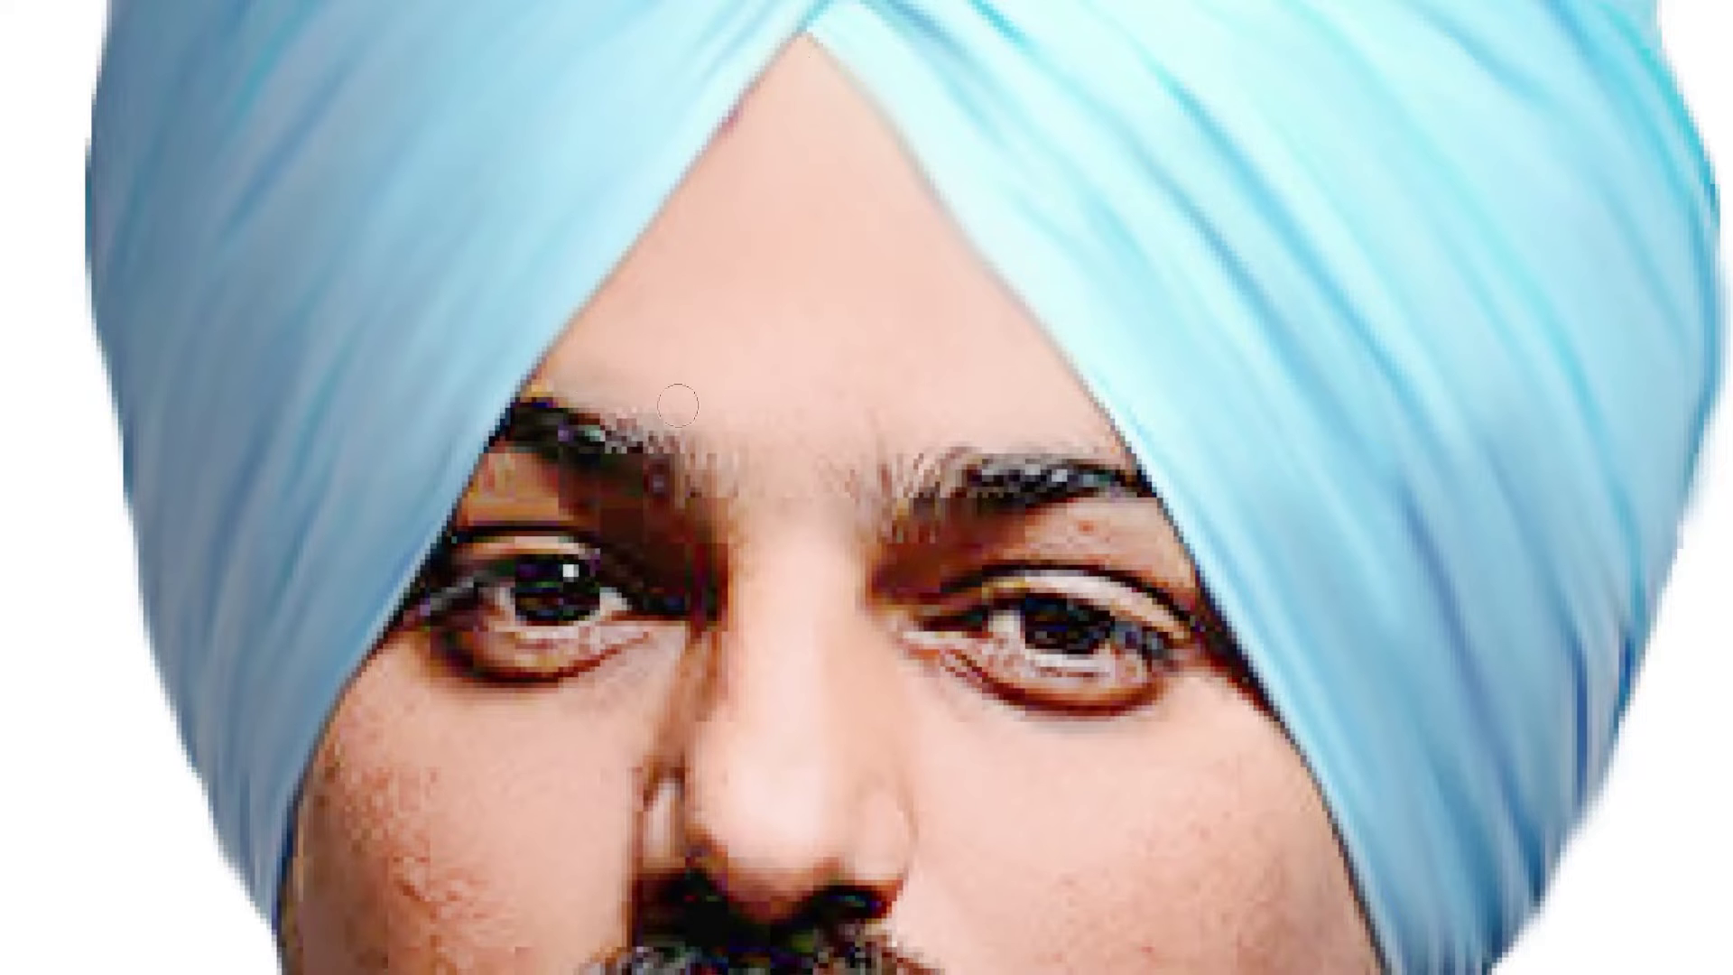
key(bracketleft)
drag(735, 442, 745, 492)
click(842, 476)
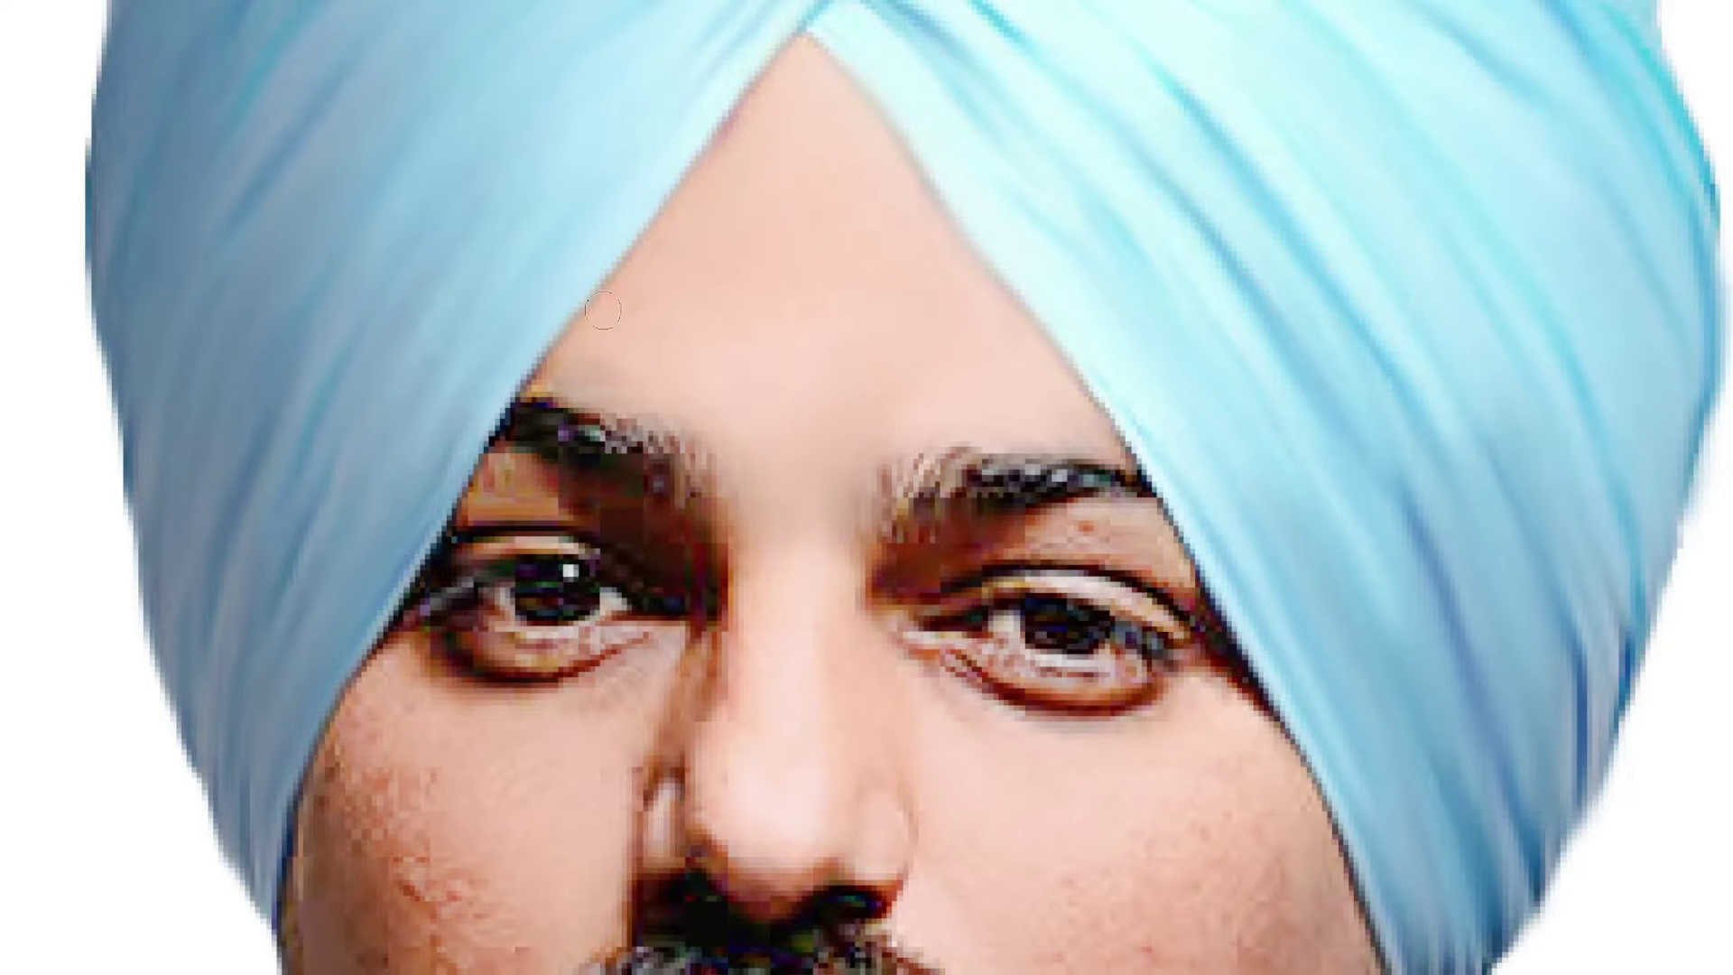
Step: Smudge away the purple and teal specks on the left eyebrow and smooth its outer end
key(z)
click(586, 451)
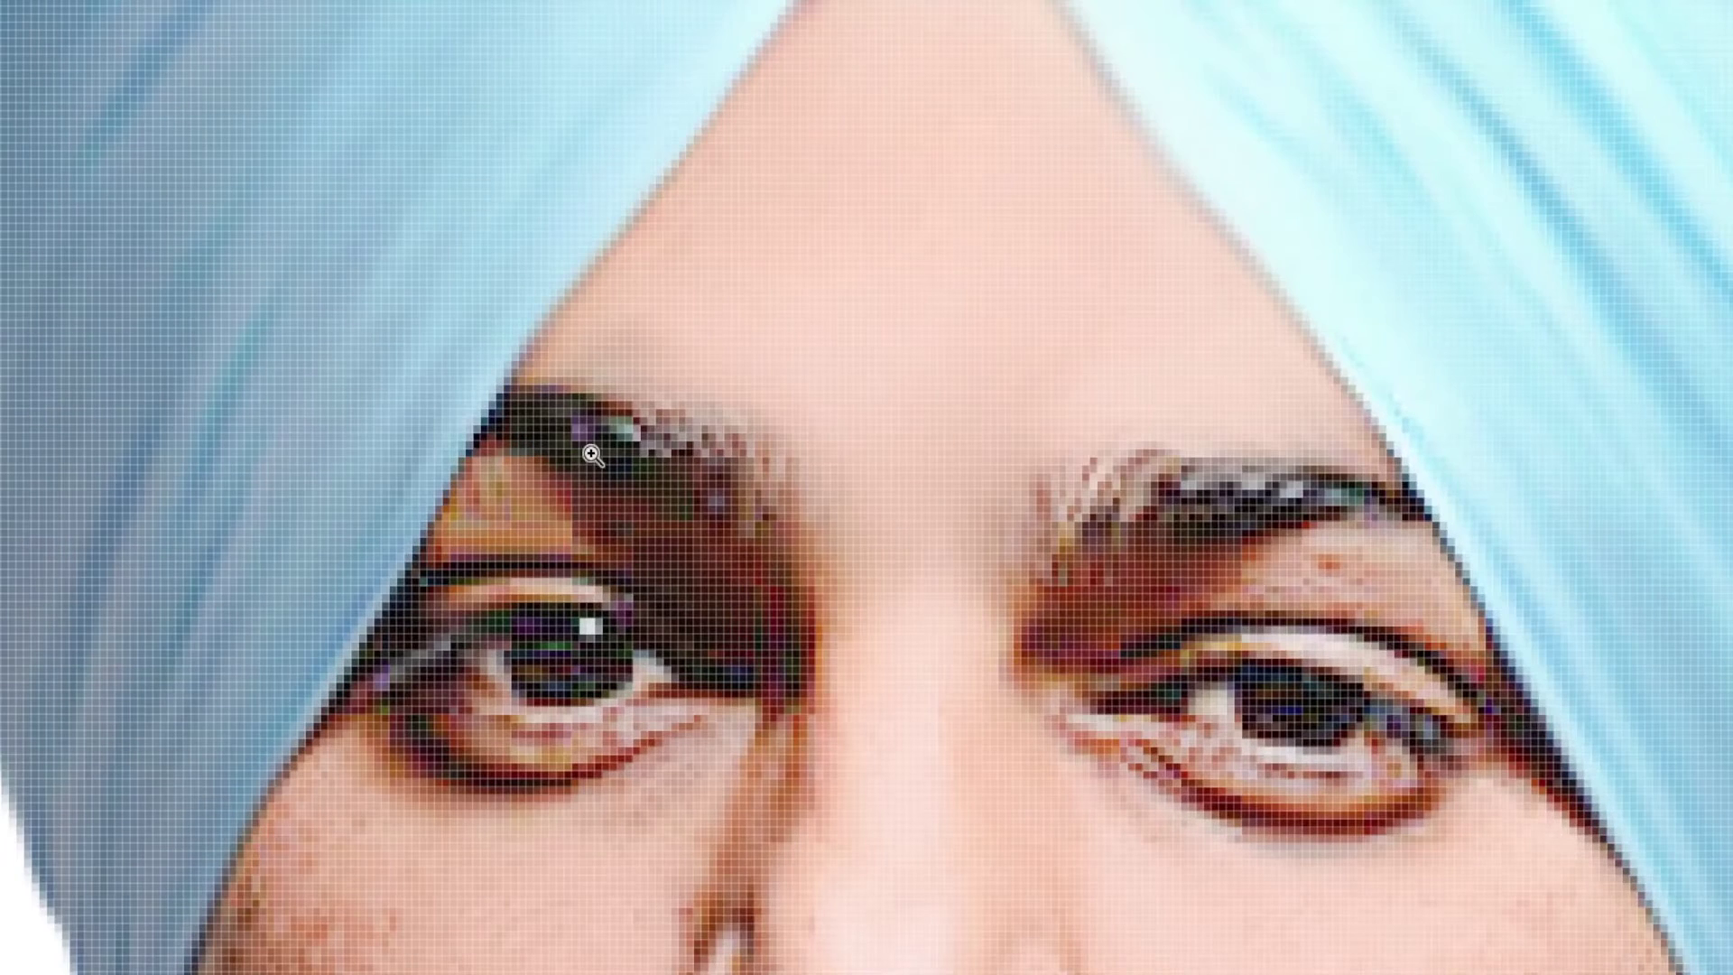
drag(685, 461, 607, 445)
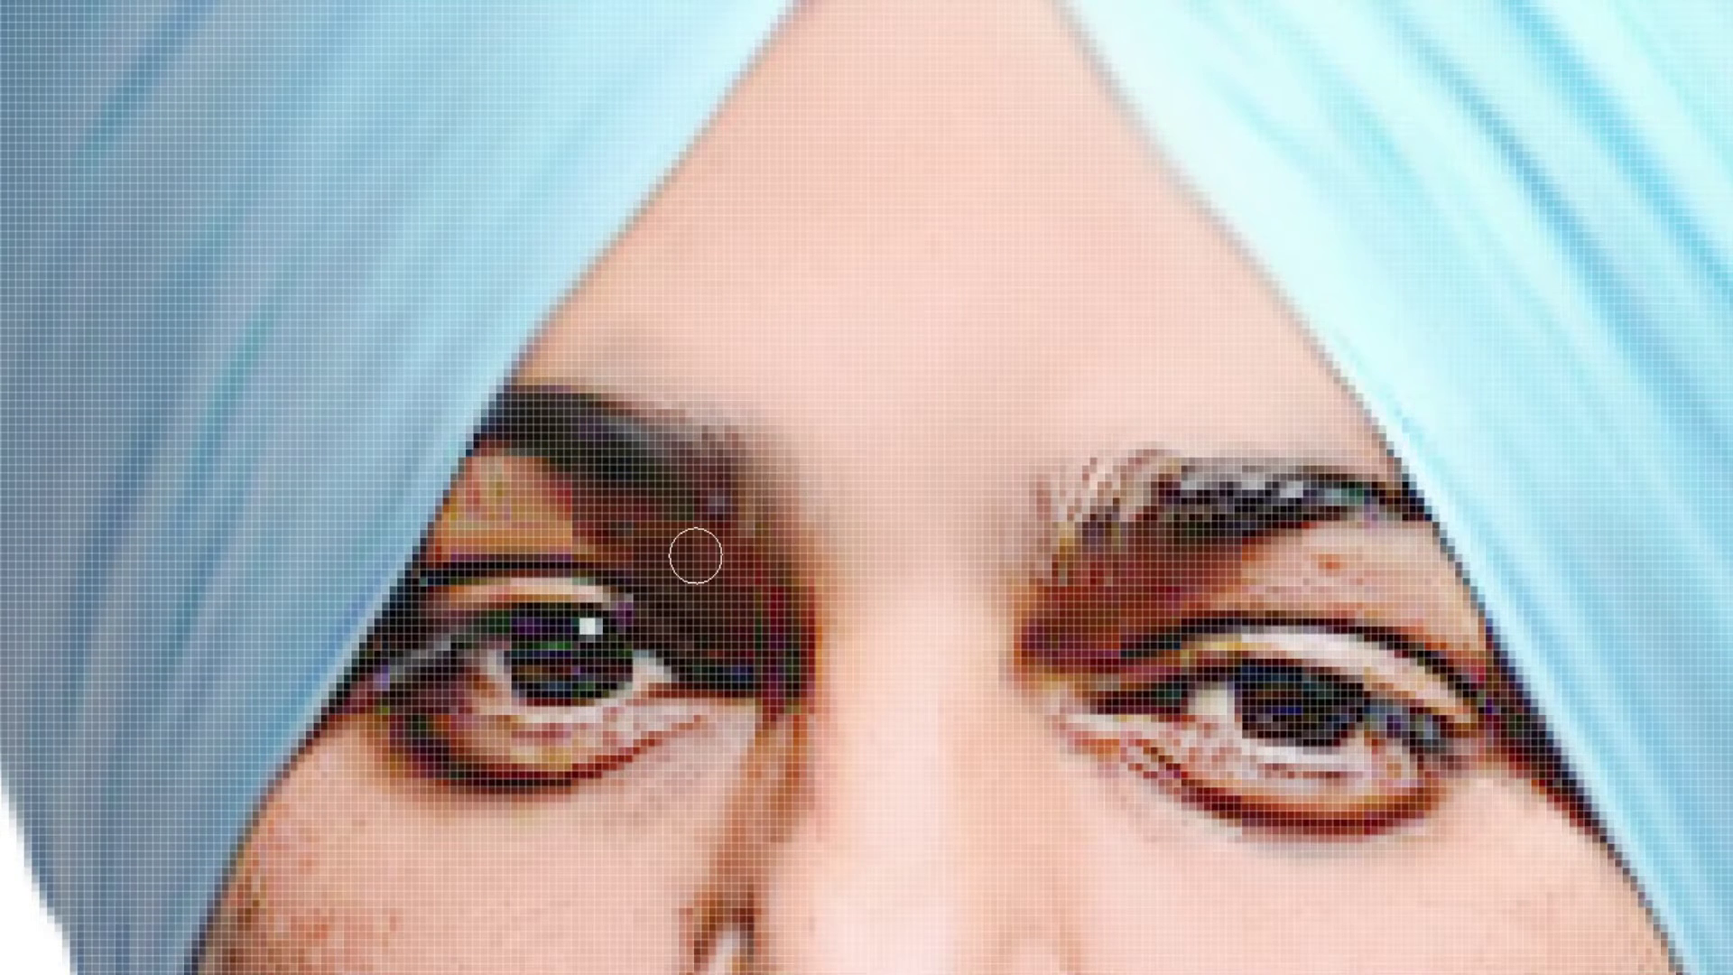
key(ctrl+minus)
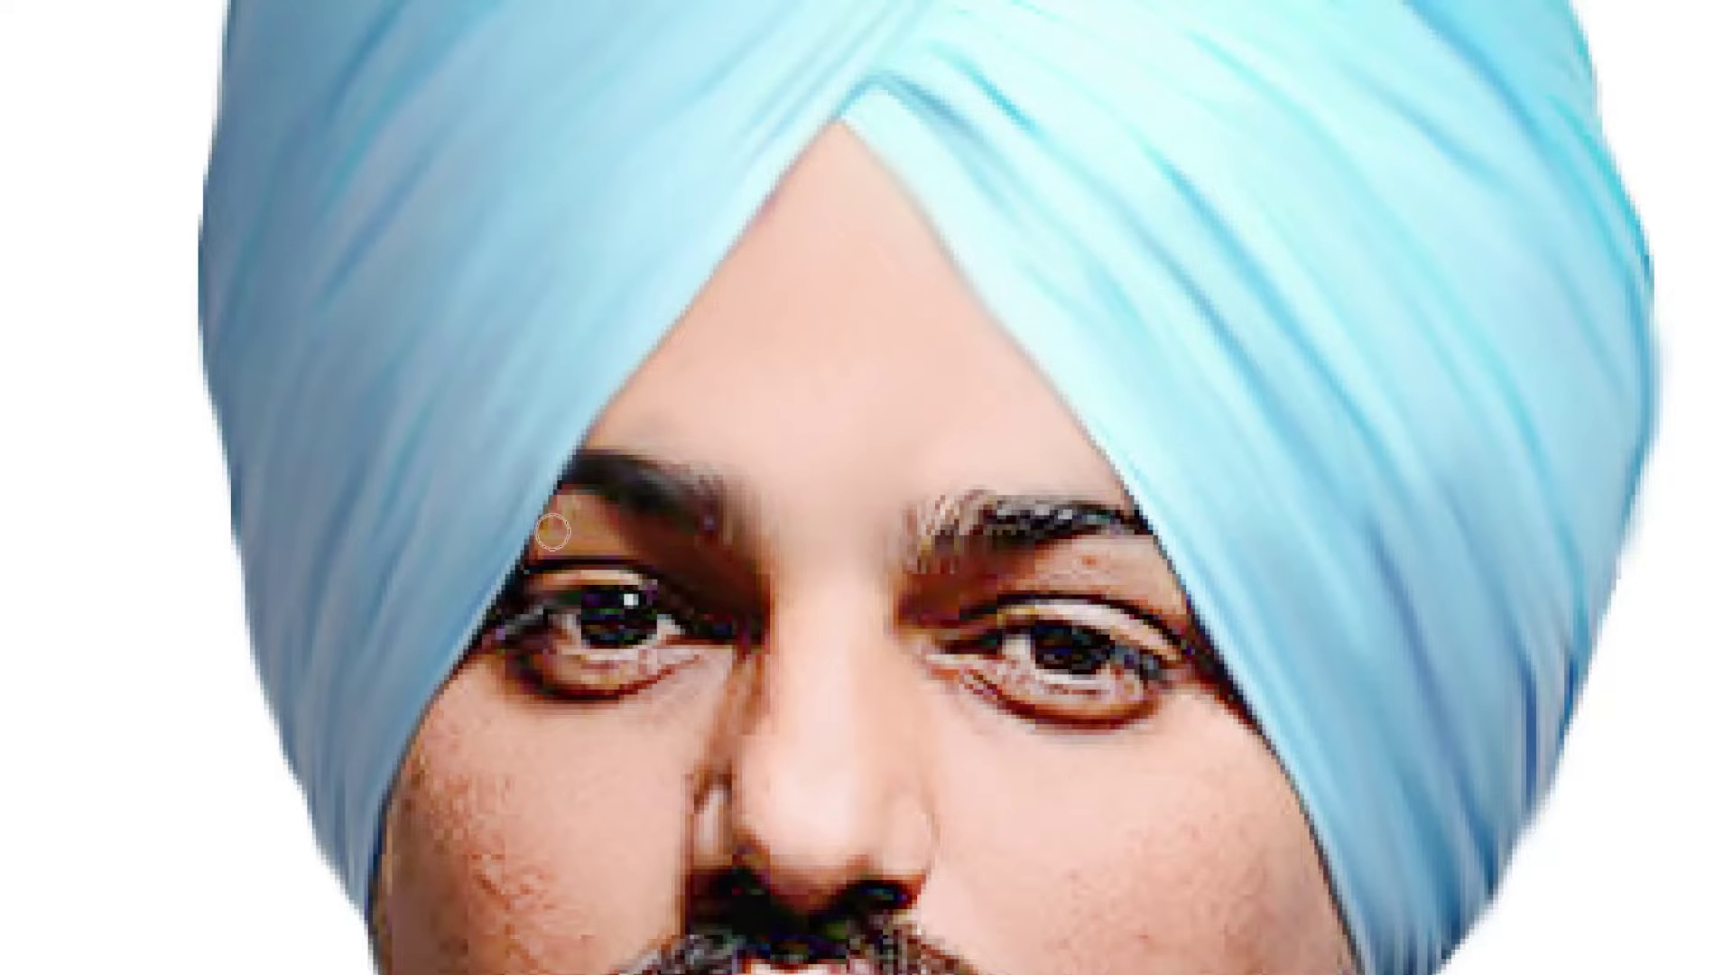
drag(553, 532, 591, 531)
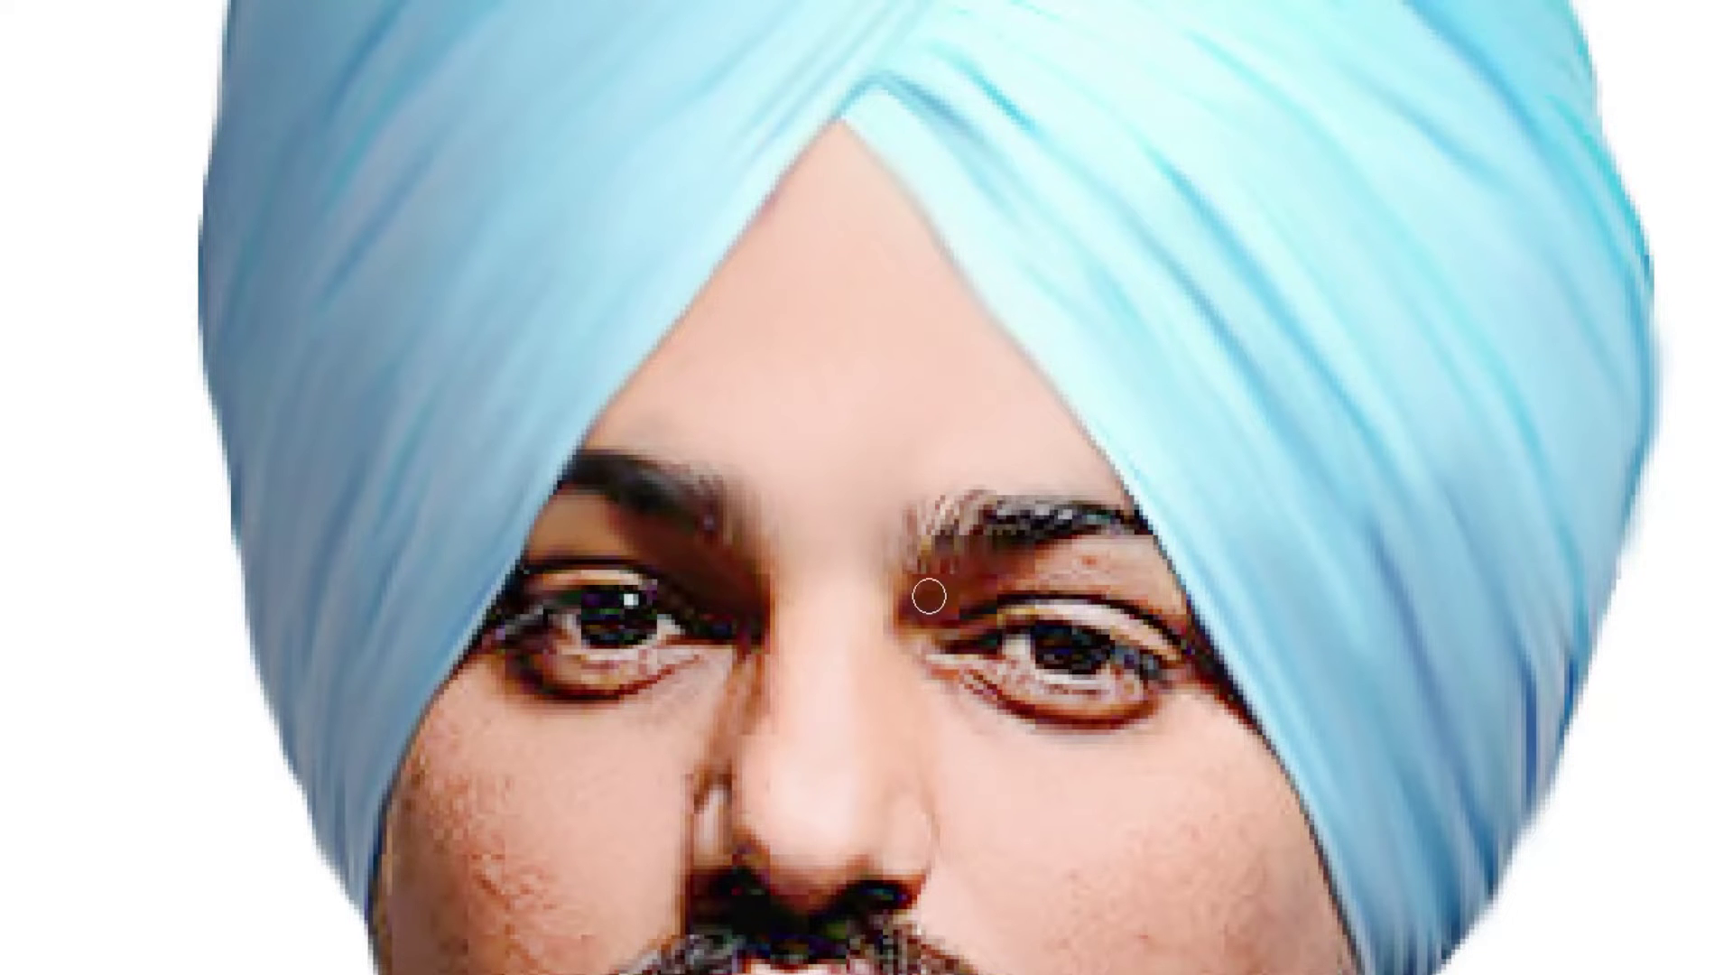
Step: Smooth the skin under the left eye and paint out the coloured iris artifacts
click(526, 640)
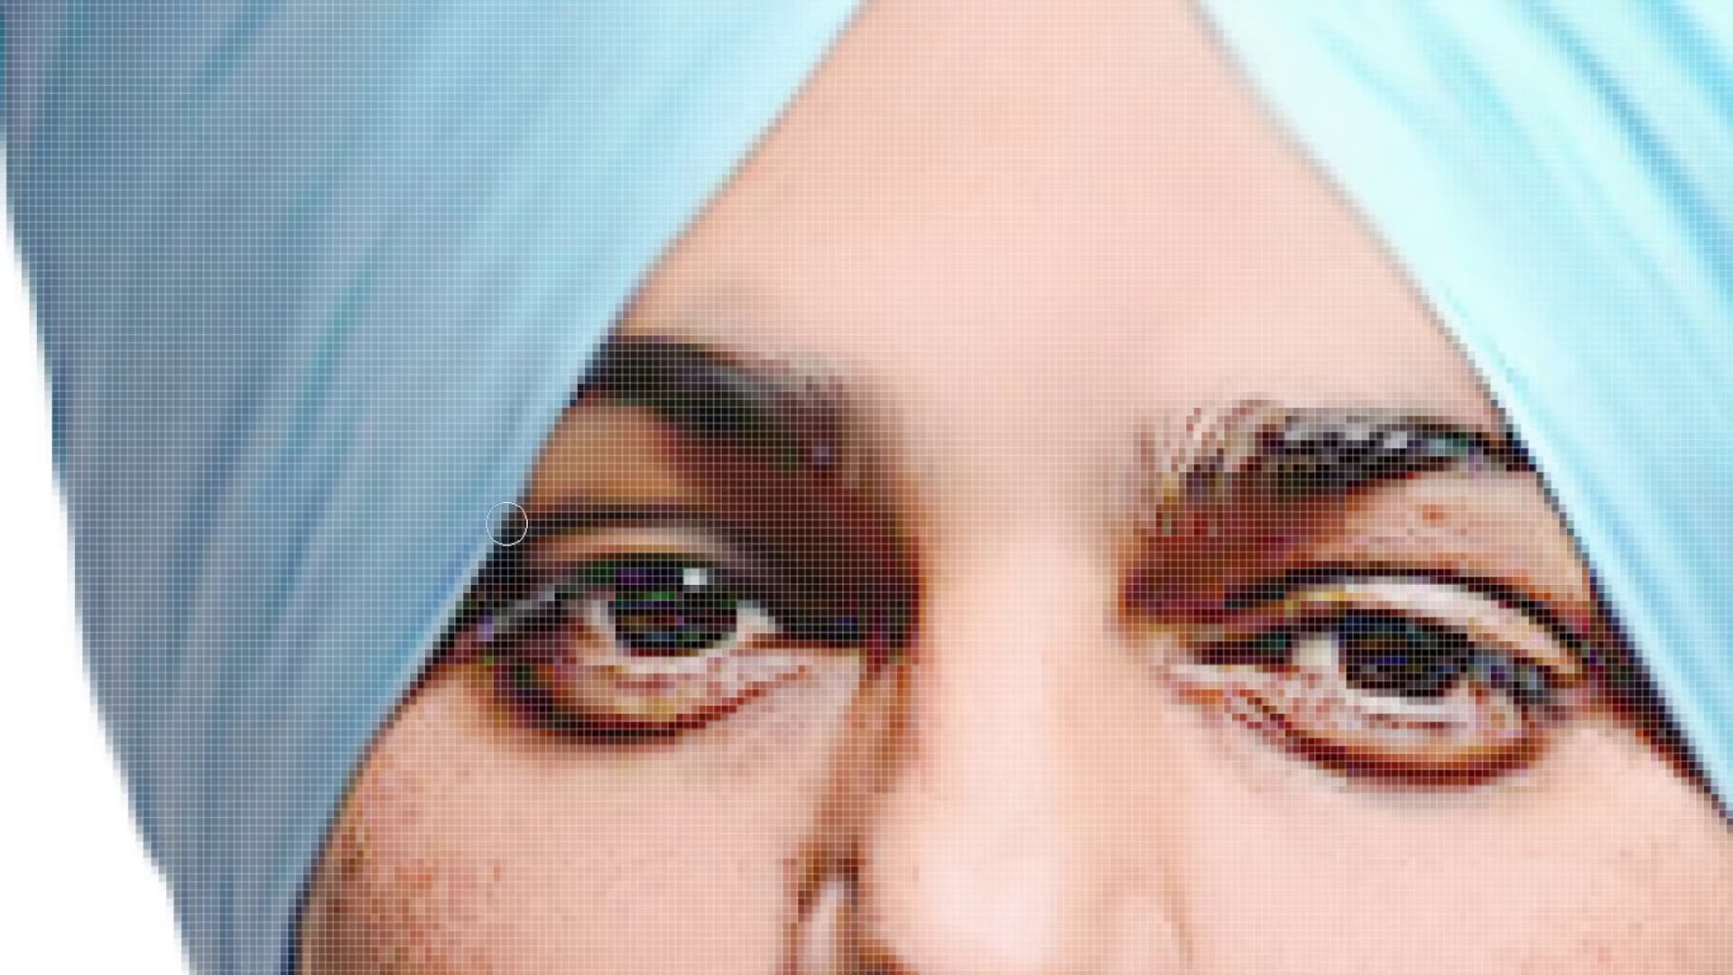
mouse_move(578, 691)
mouse_down()
mouse_move(711, 690)
mouse_move(767, 659)
mouse_up()
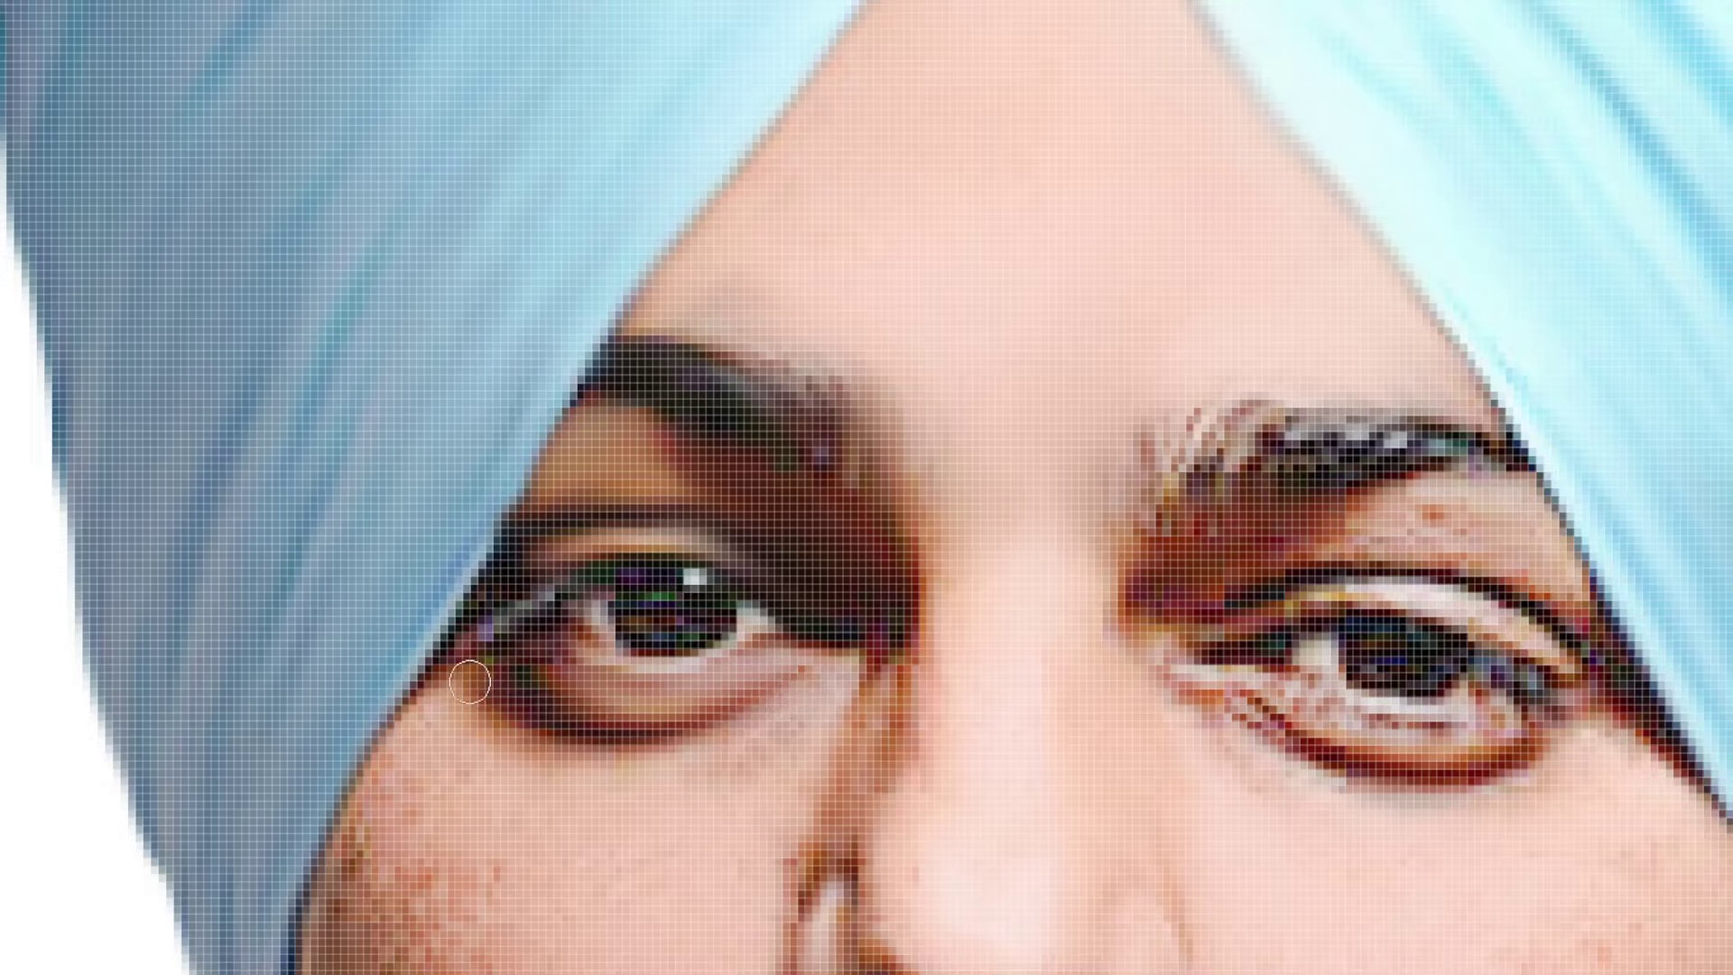
scroll(469, 681, down, 3)
scroll(464, 713, up, 4)
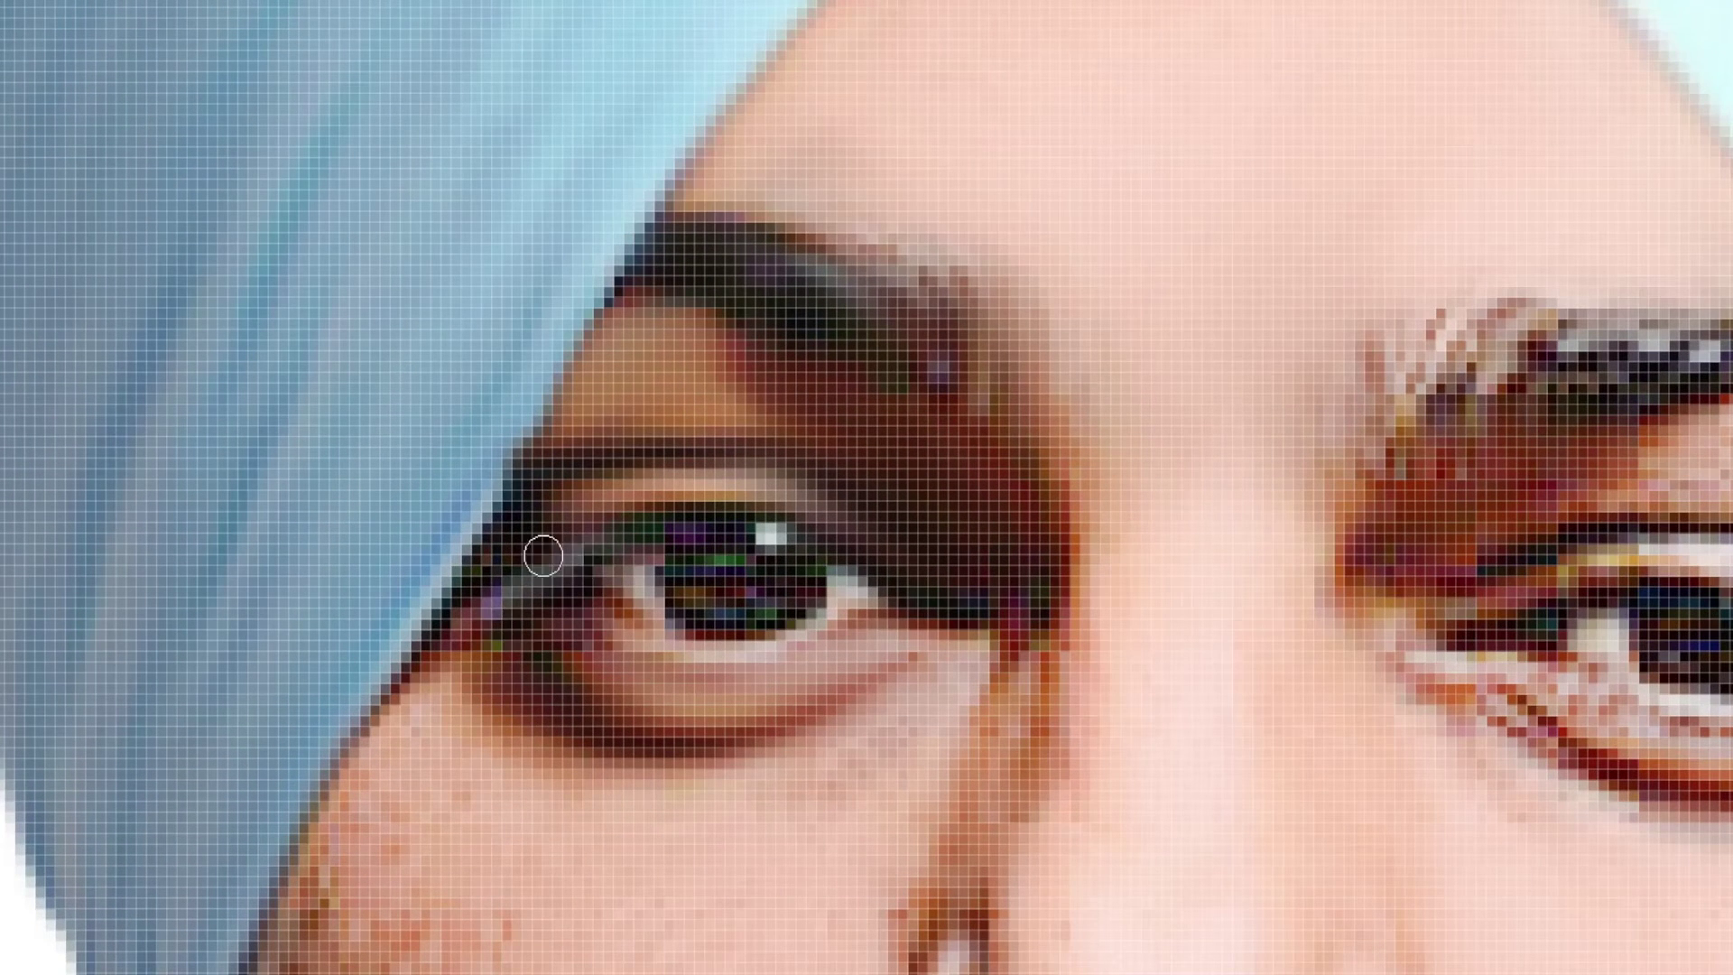
scroll(532, 523, down, 2)
scroll(542, 560, up, 2)
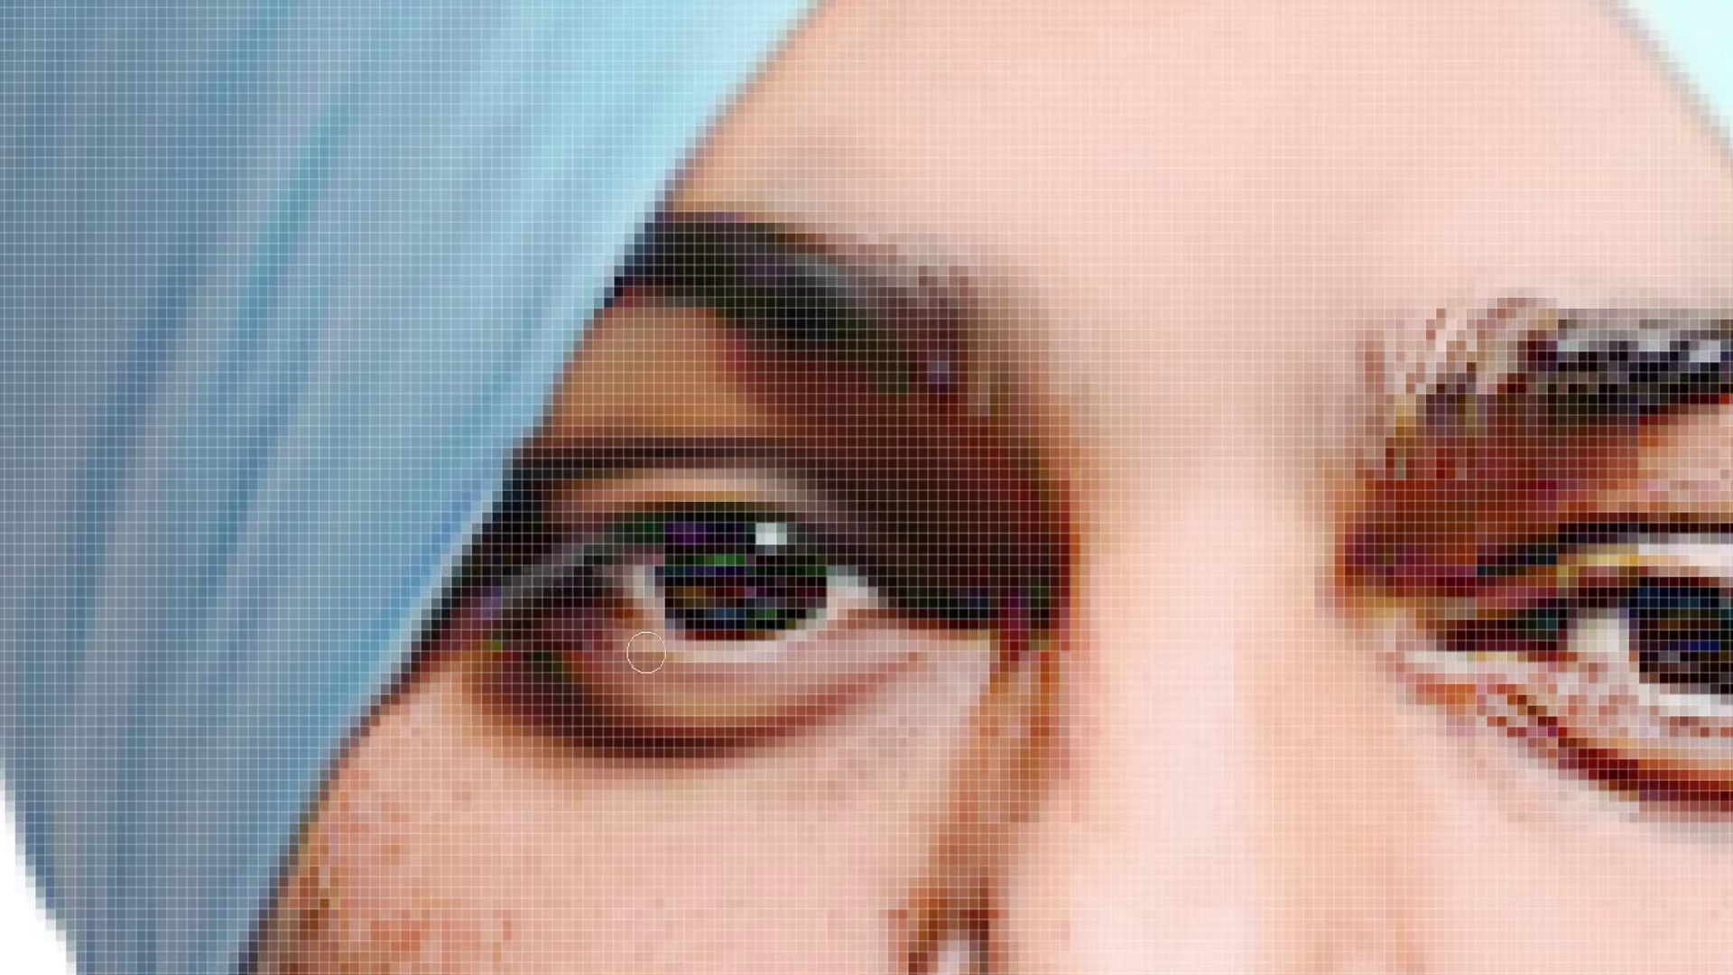
mouse_move(790, 579)
mouse_down()
mouse_move(689, 553)
mouse_move(723, 546)
mouse_move(695, 557)
mouse_move(785, 606)
mouse_up()
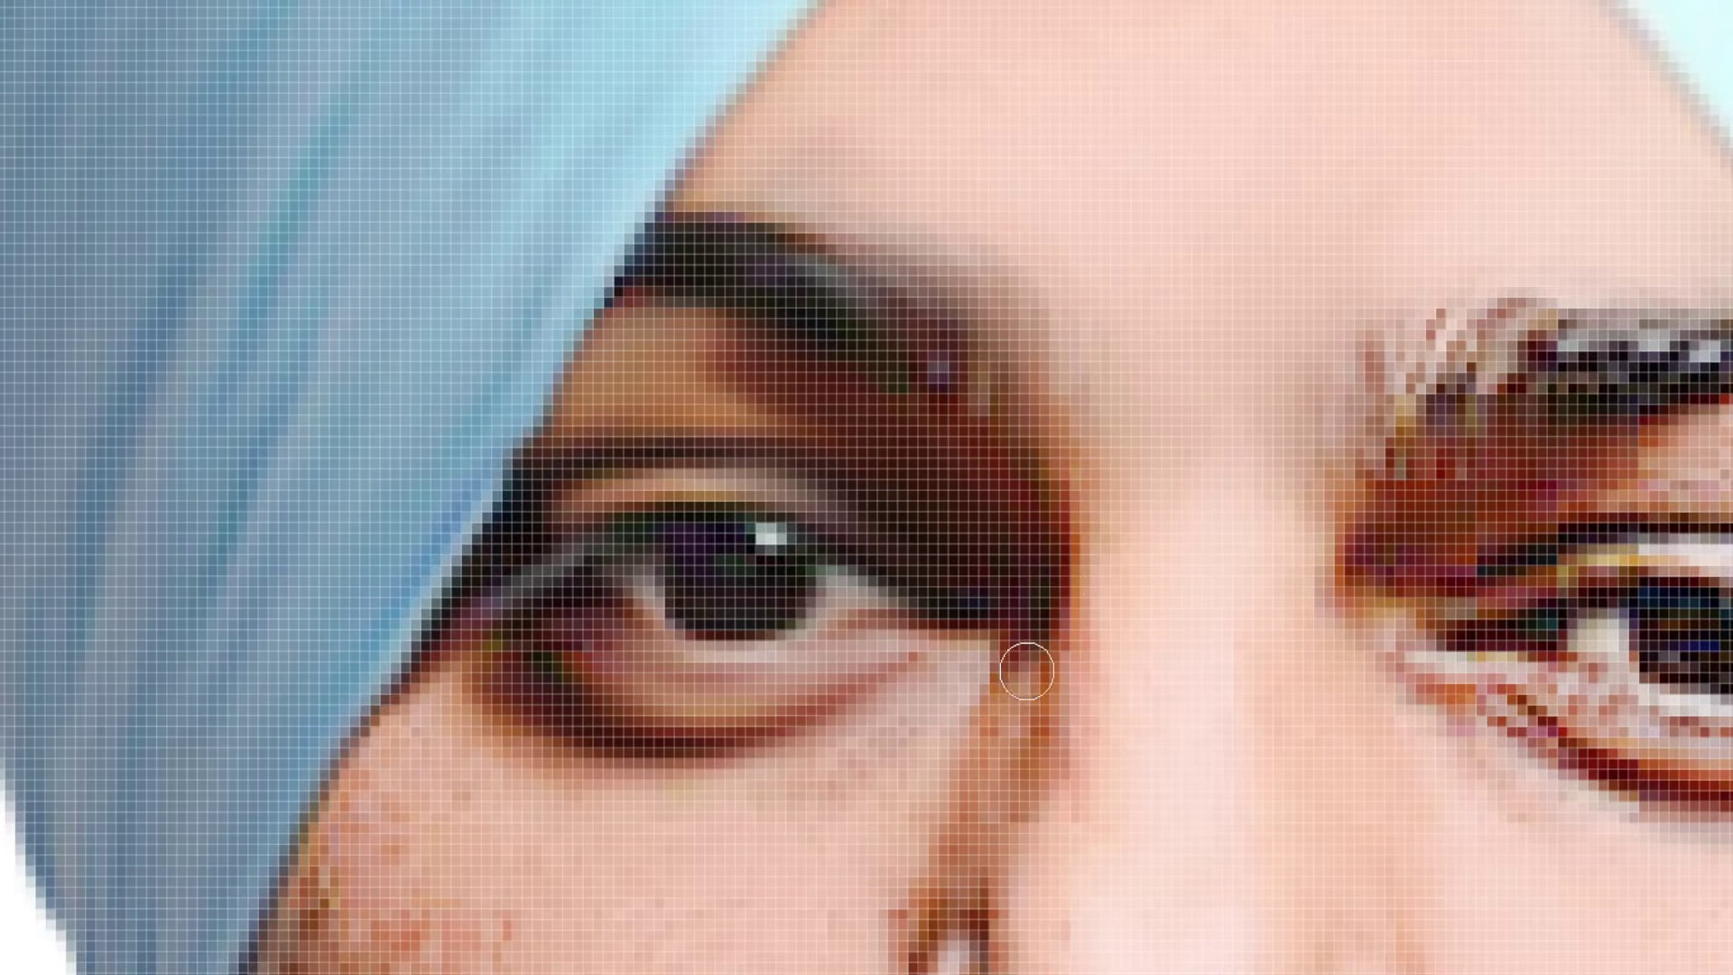
scroll(935, 624, down, 2)
scroll(935, 625, down, 1)
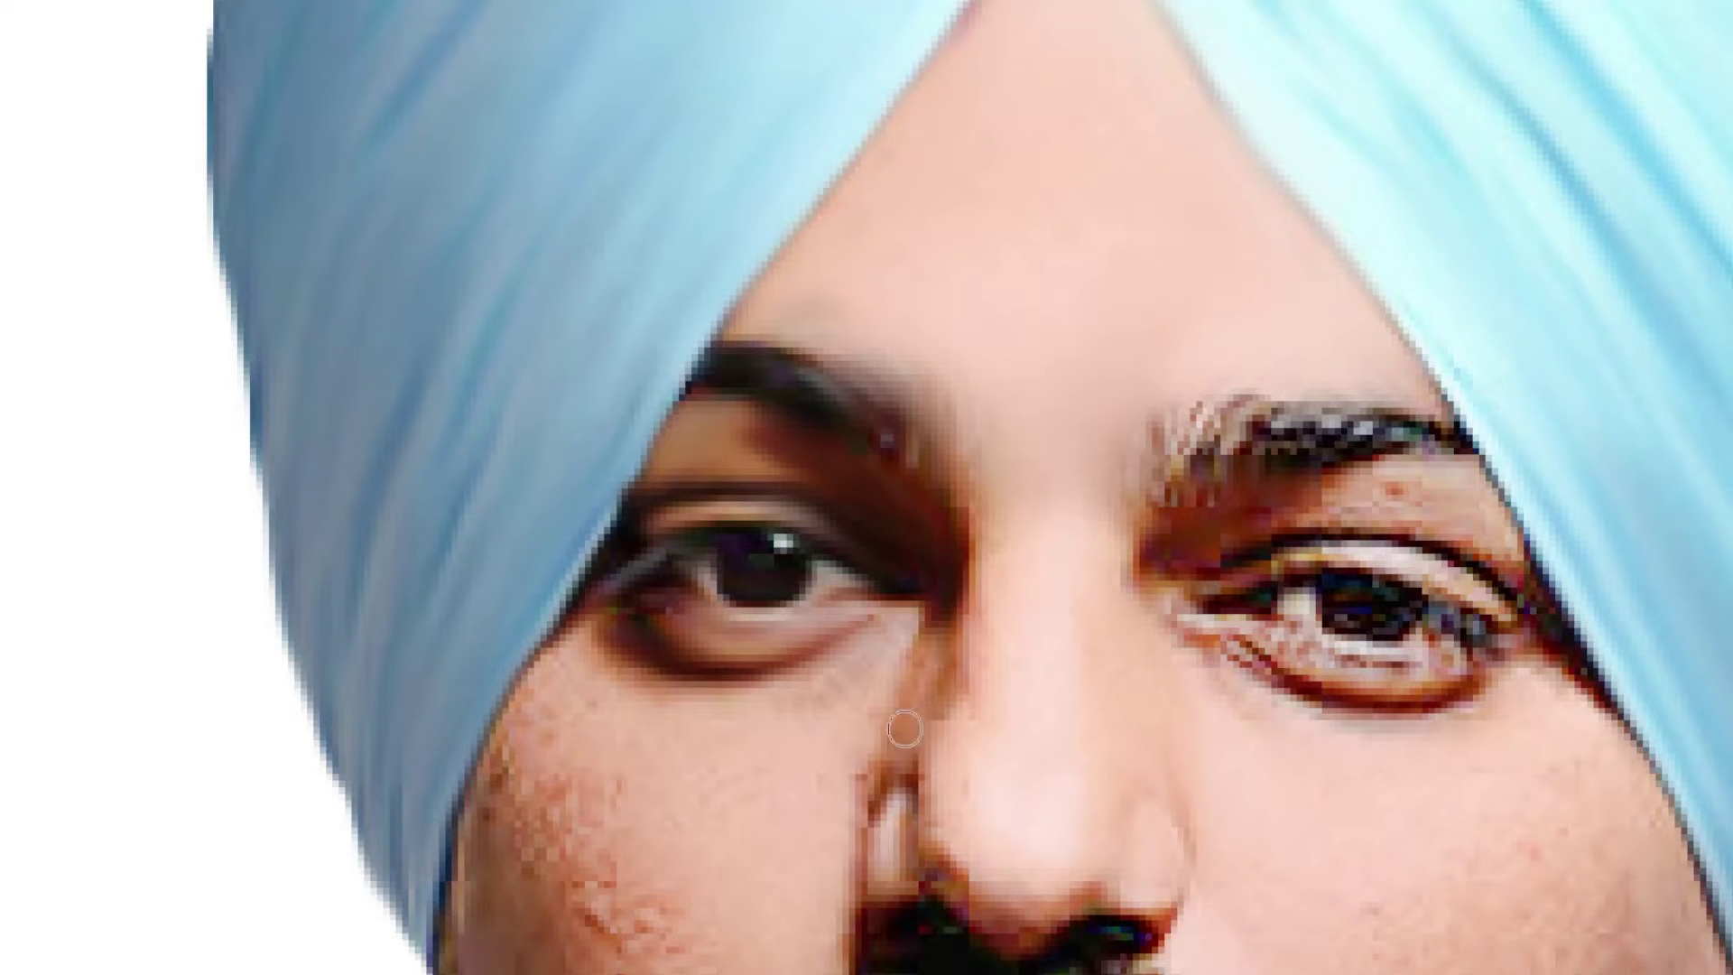
Step: Smooth away the reddish, light and orange blemishes on the left cheek
scroll(919, 711, up, 2)
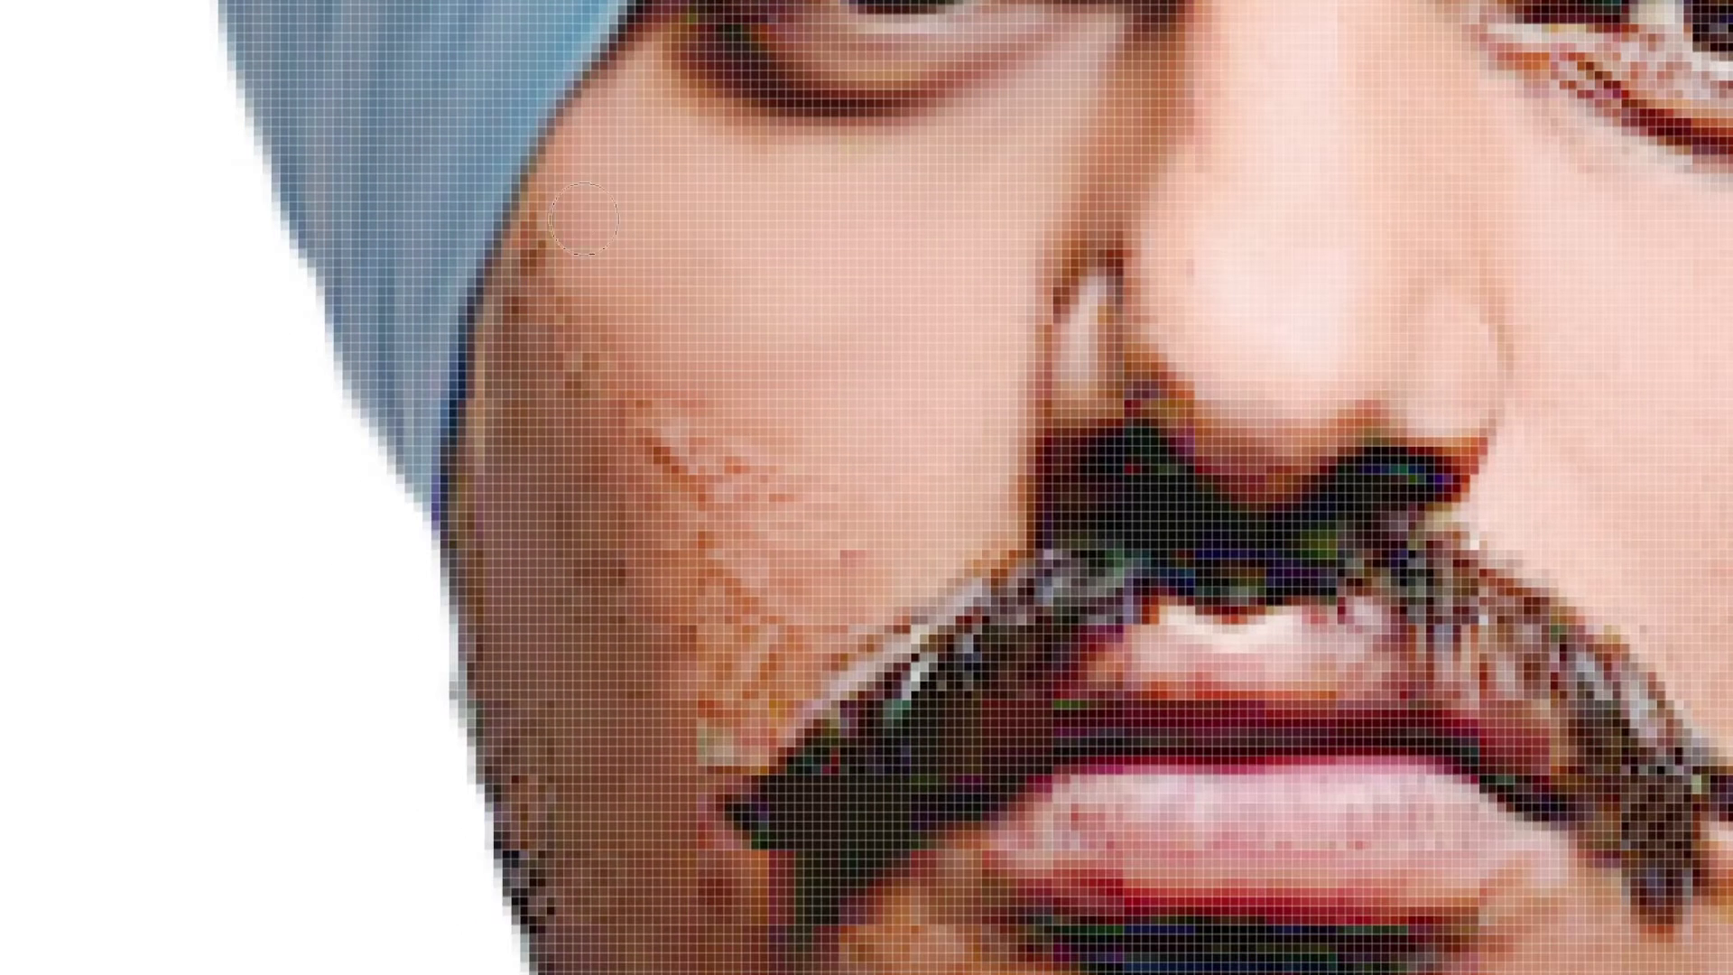
drag(701, 452, 646, 457)
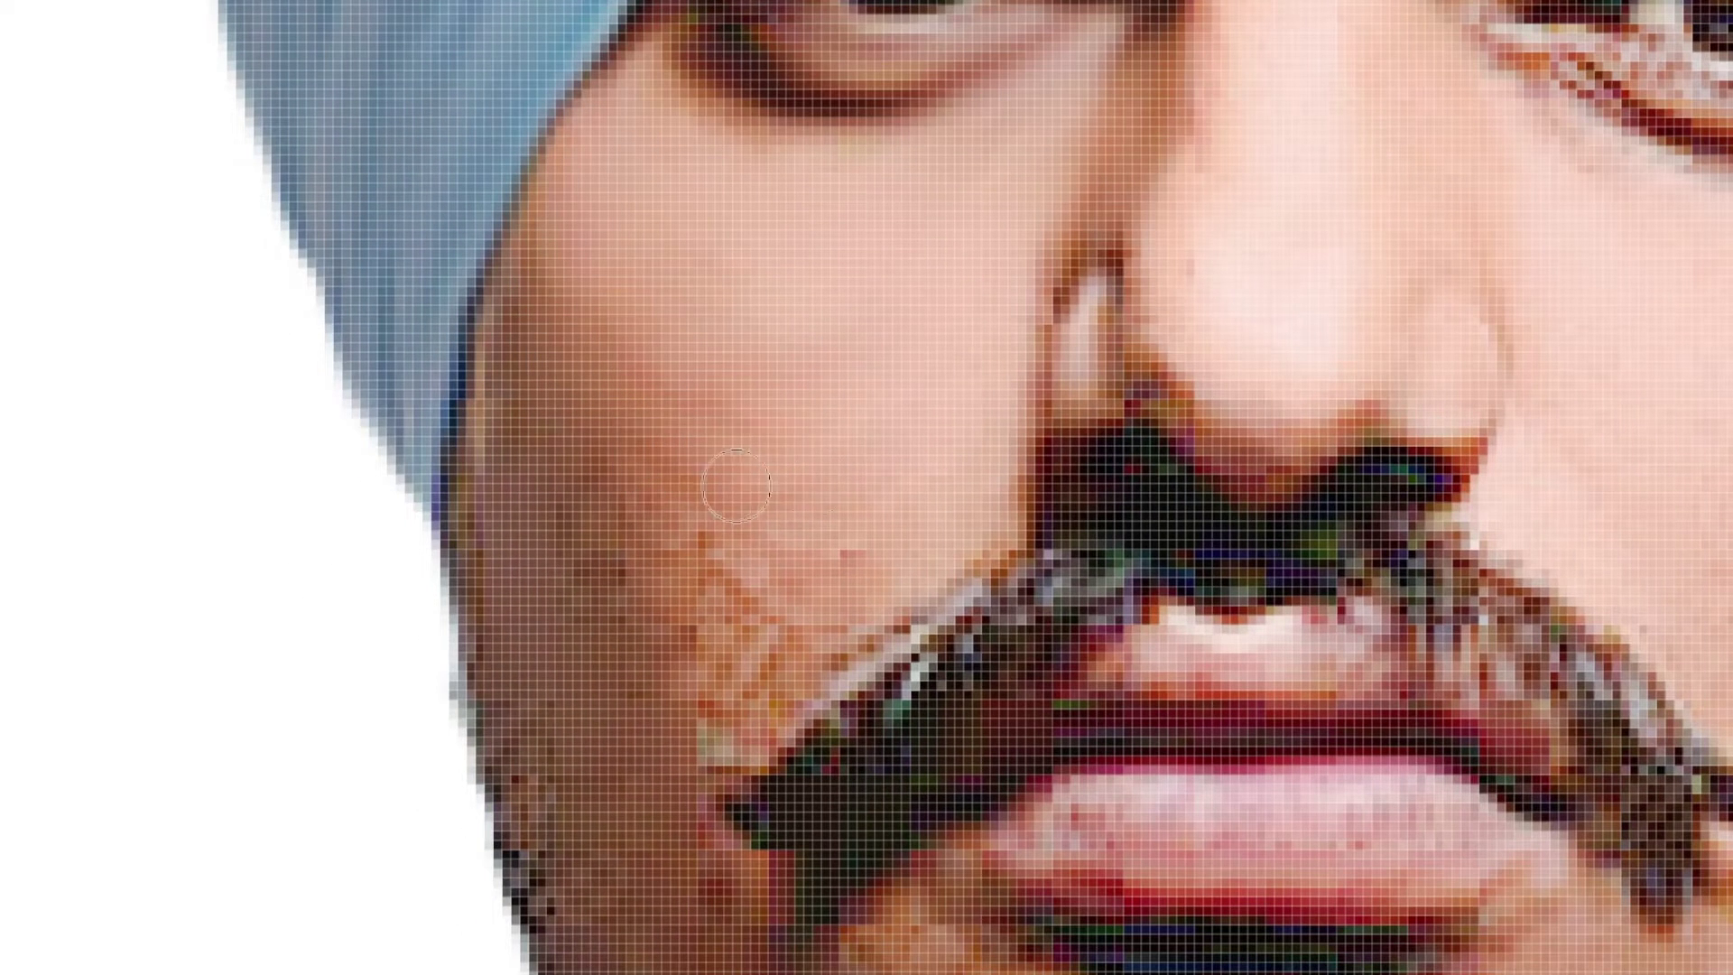
drag(787, 576, 719, 678)
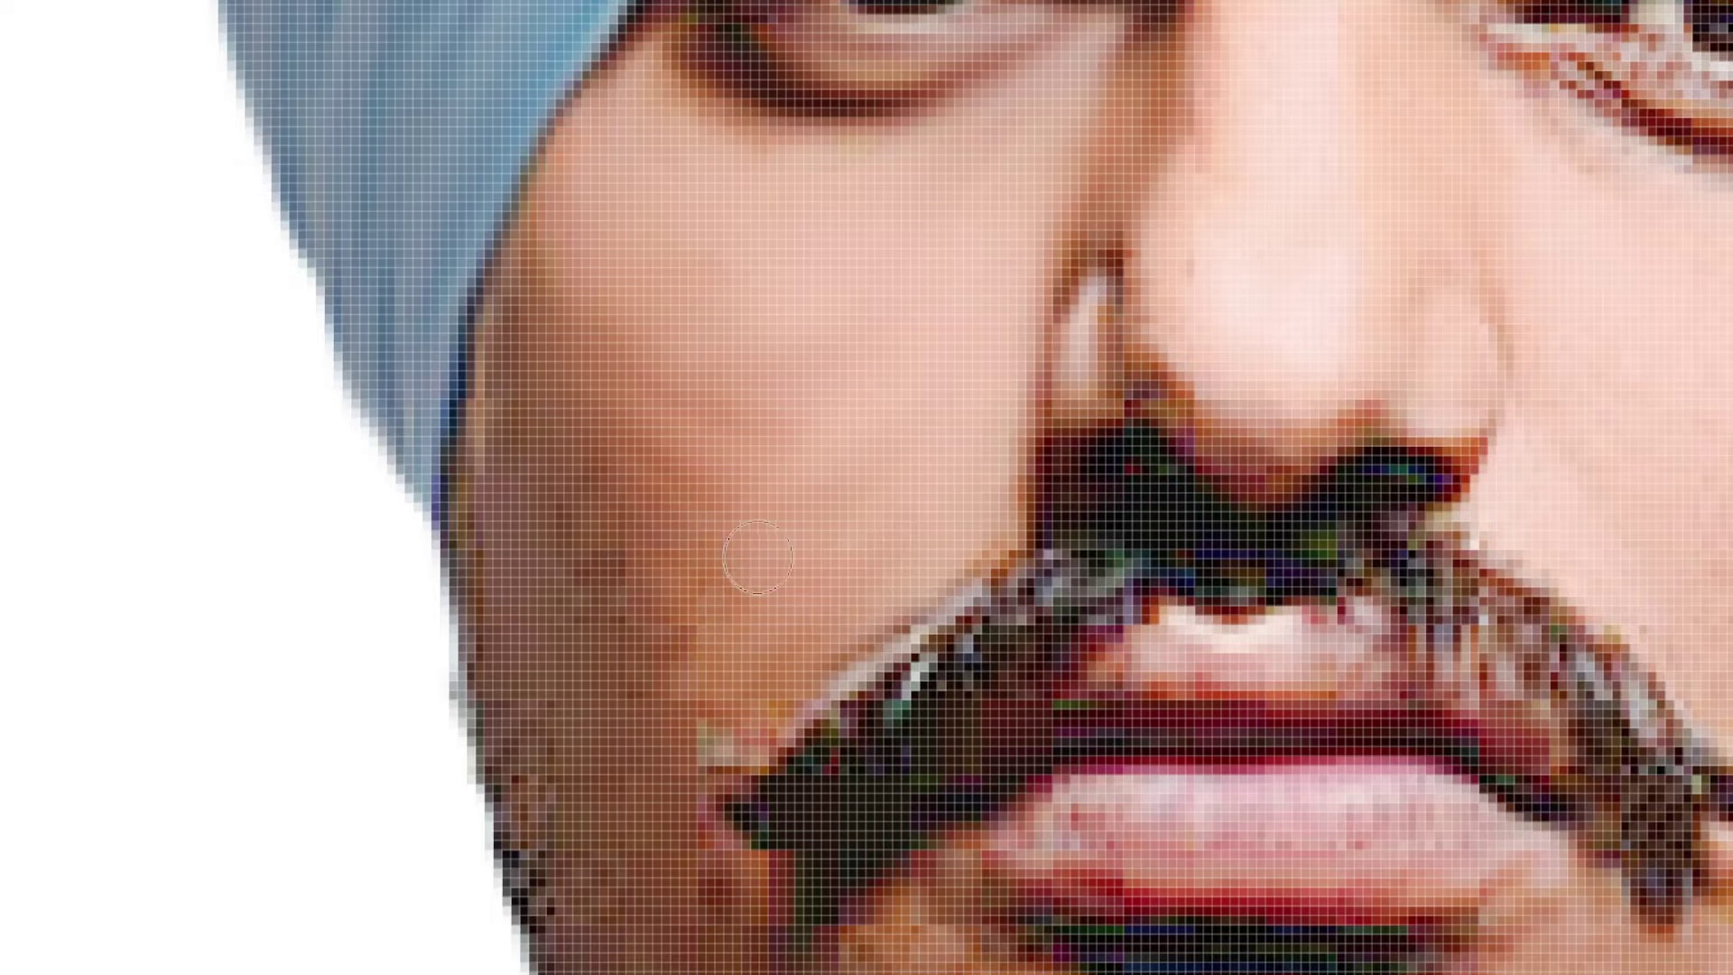
drag(710, 559, 686, 623)
Step: Smooth the speckled edge along the jaw, then move the view toward the chin and beard
scroll(738, 359, down, 3)
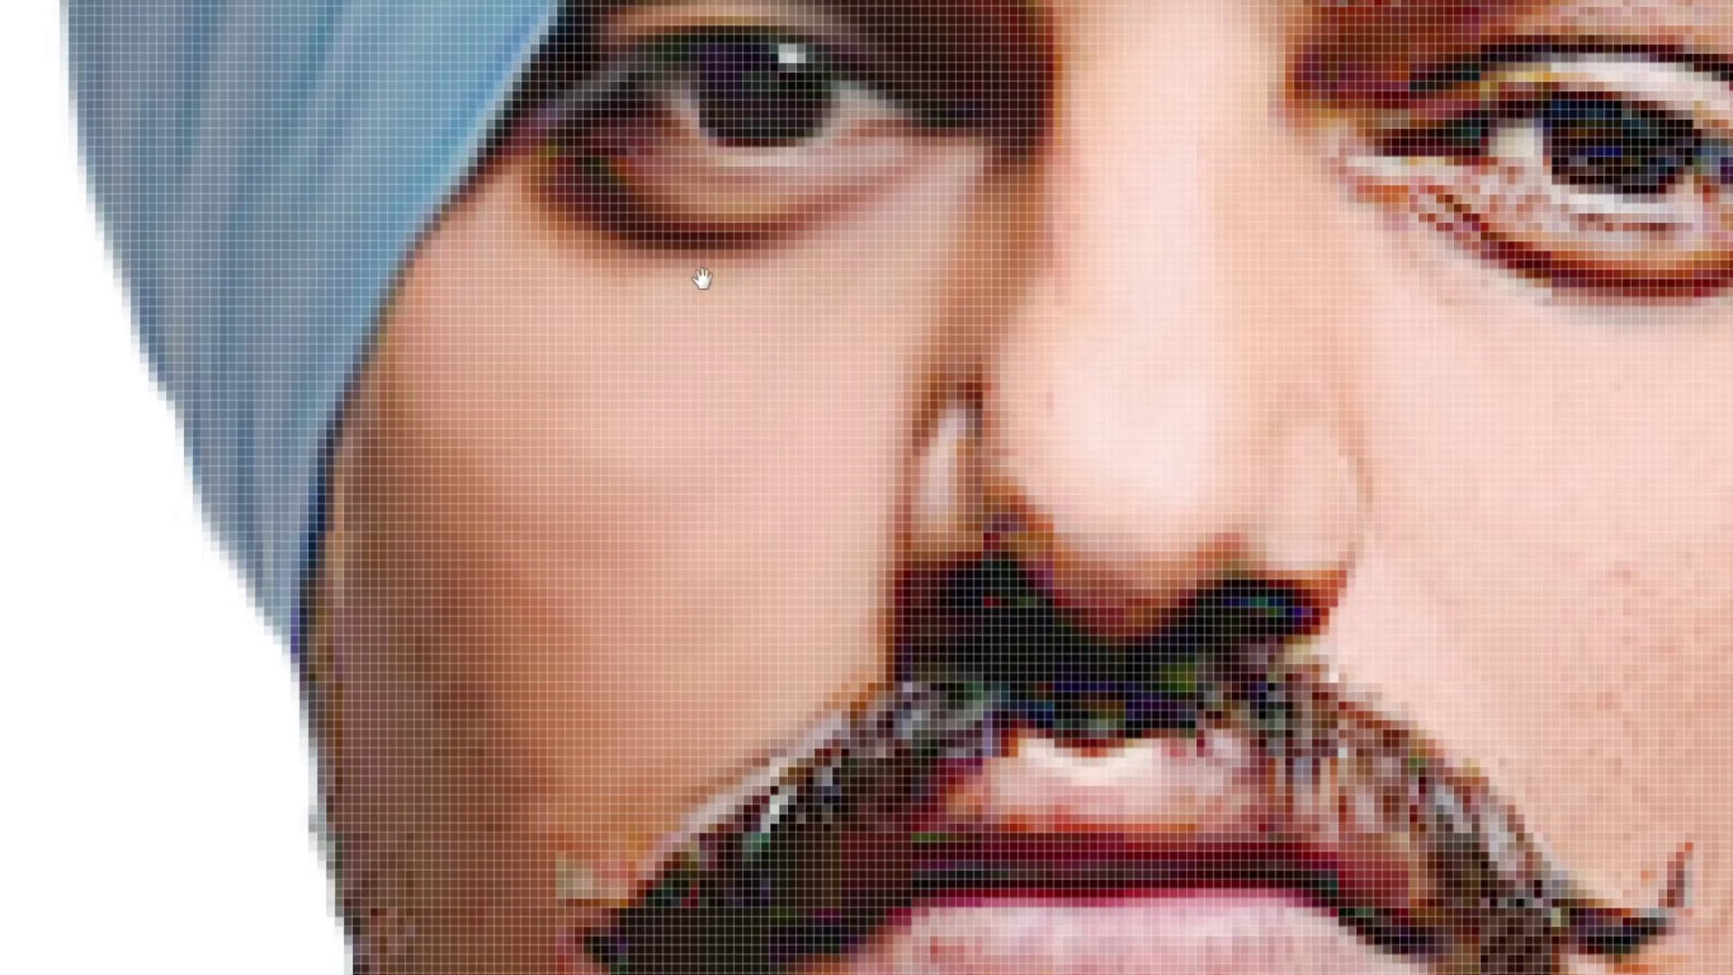
scroll(701, 496, up, 2)
scroll(555, 412, down, 3)
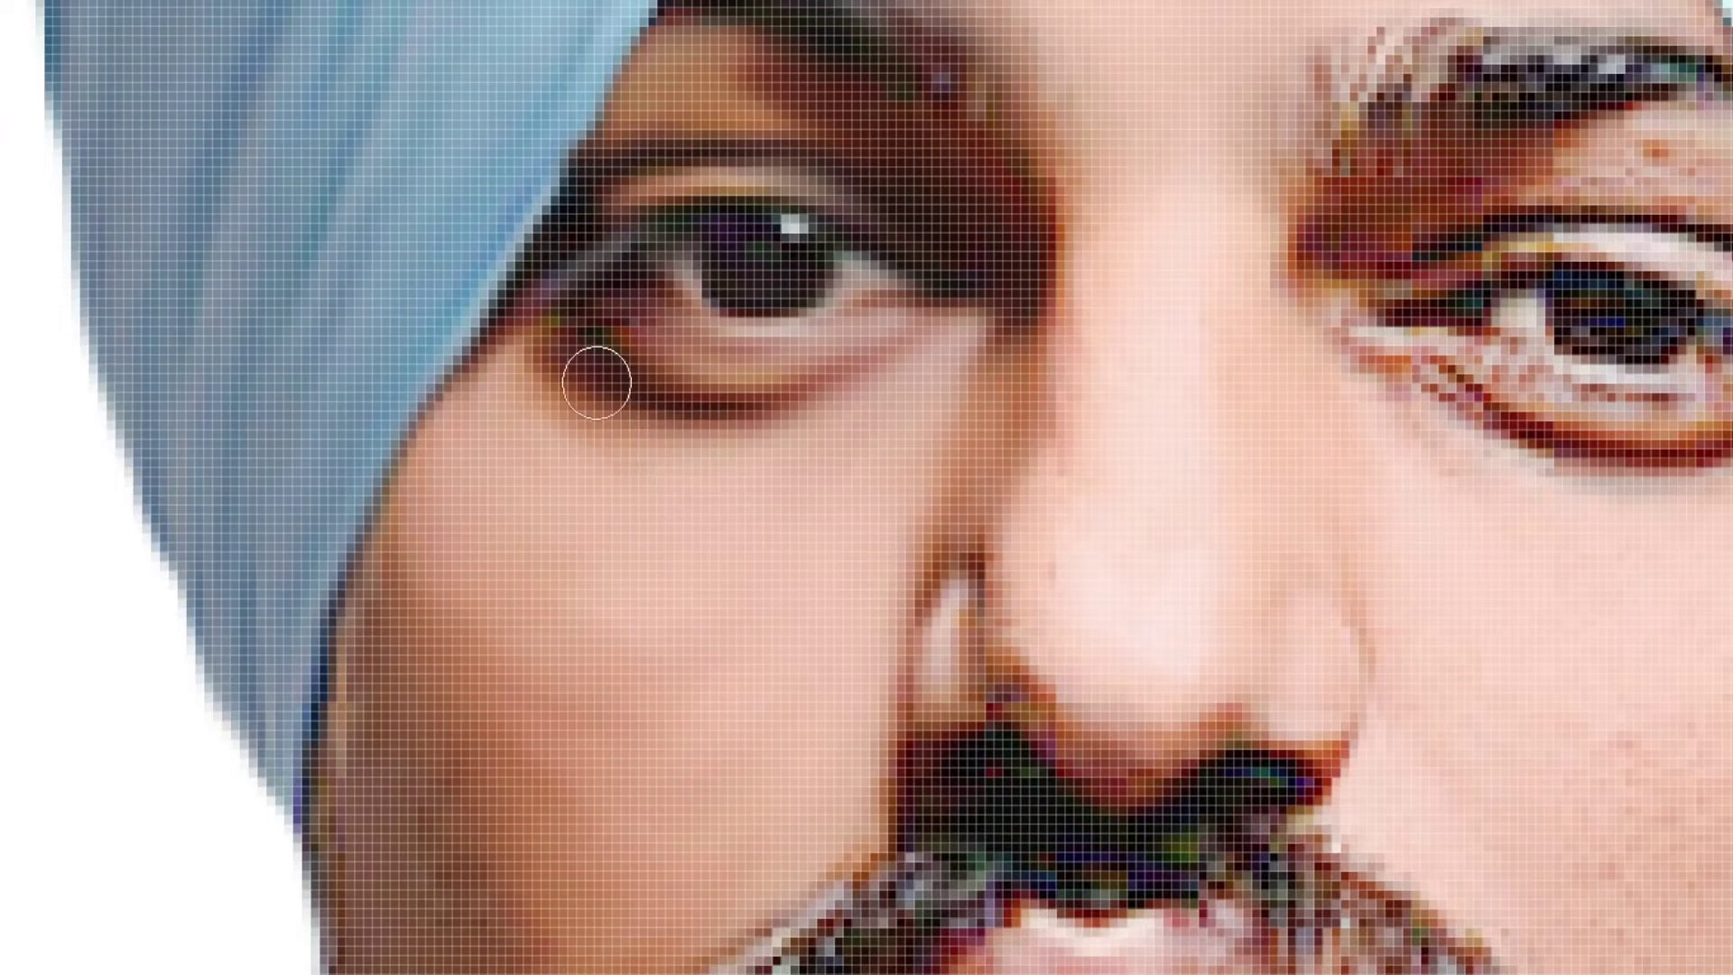
scroll(601, 376, up, 3)
scroll(826, 568, down, 3)
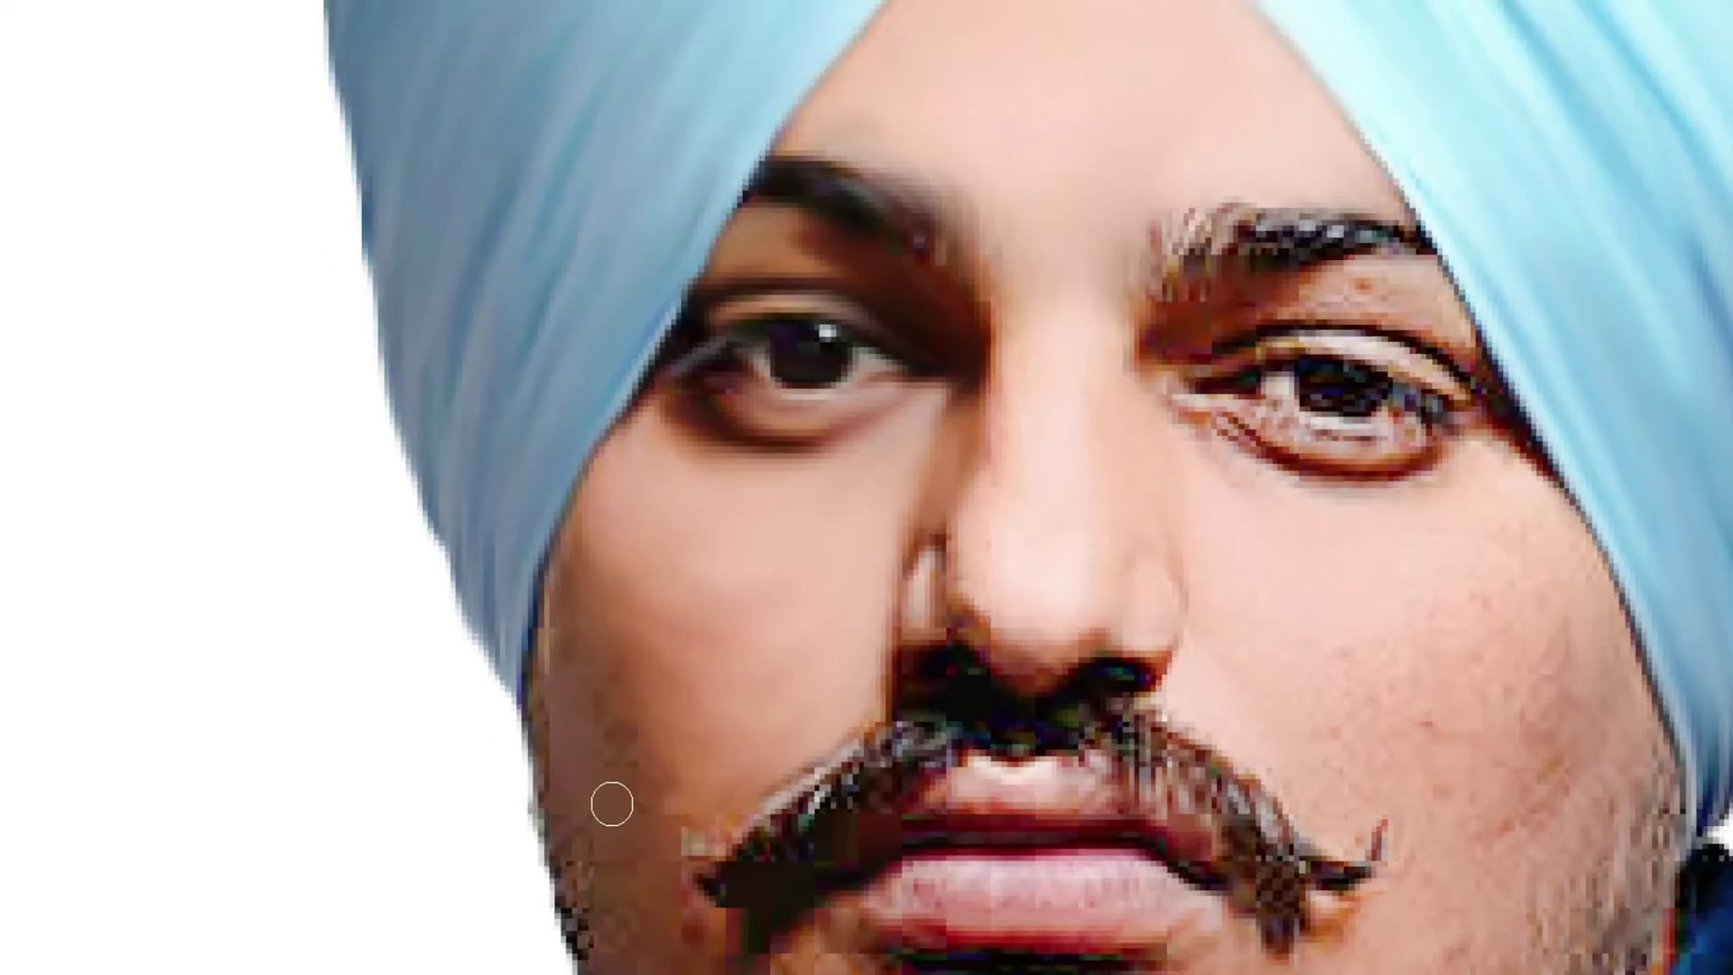
scroll(560, 596, up, 2)
drag(592, 659, 698, 507)
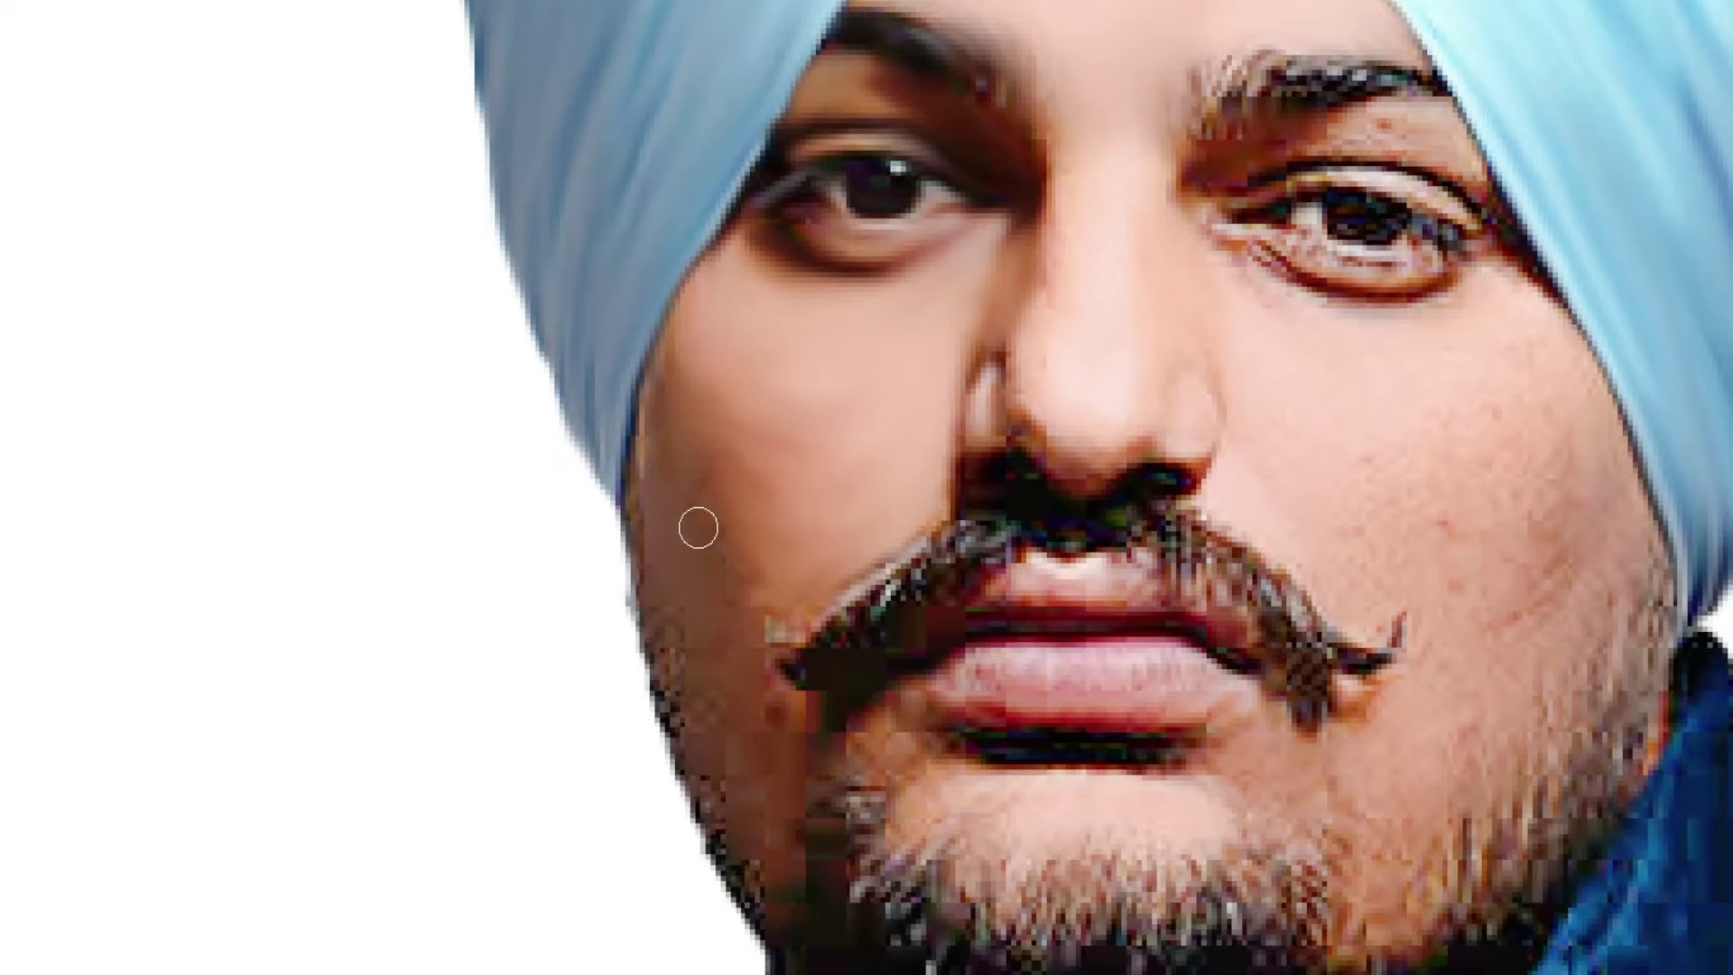
scroll(669, 362, down, 3)
scroll(647, 406, up, 3)
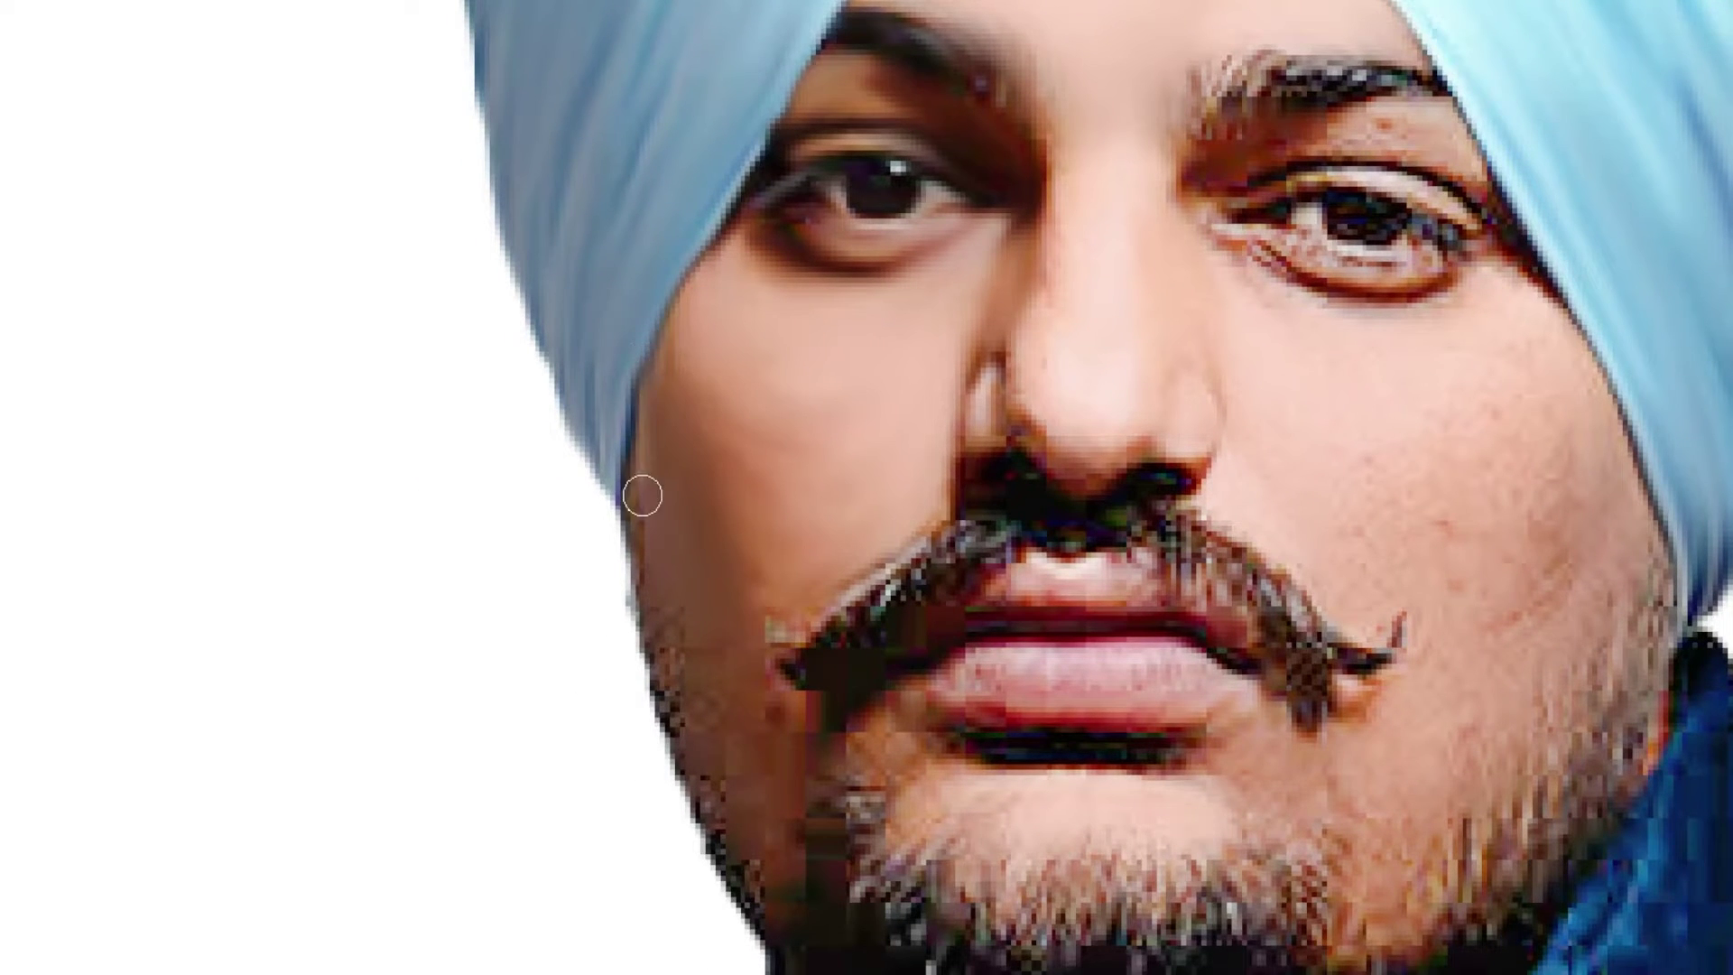
drag(662, 700, 668, 636)
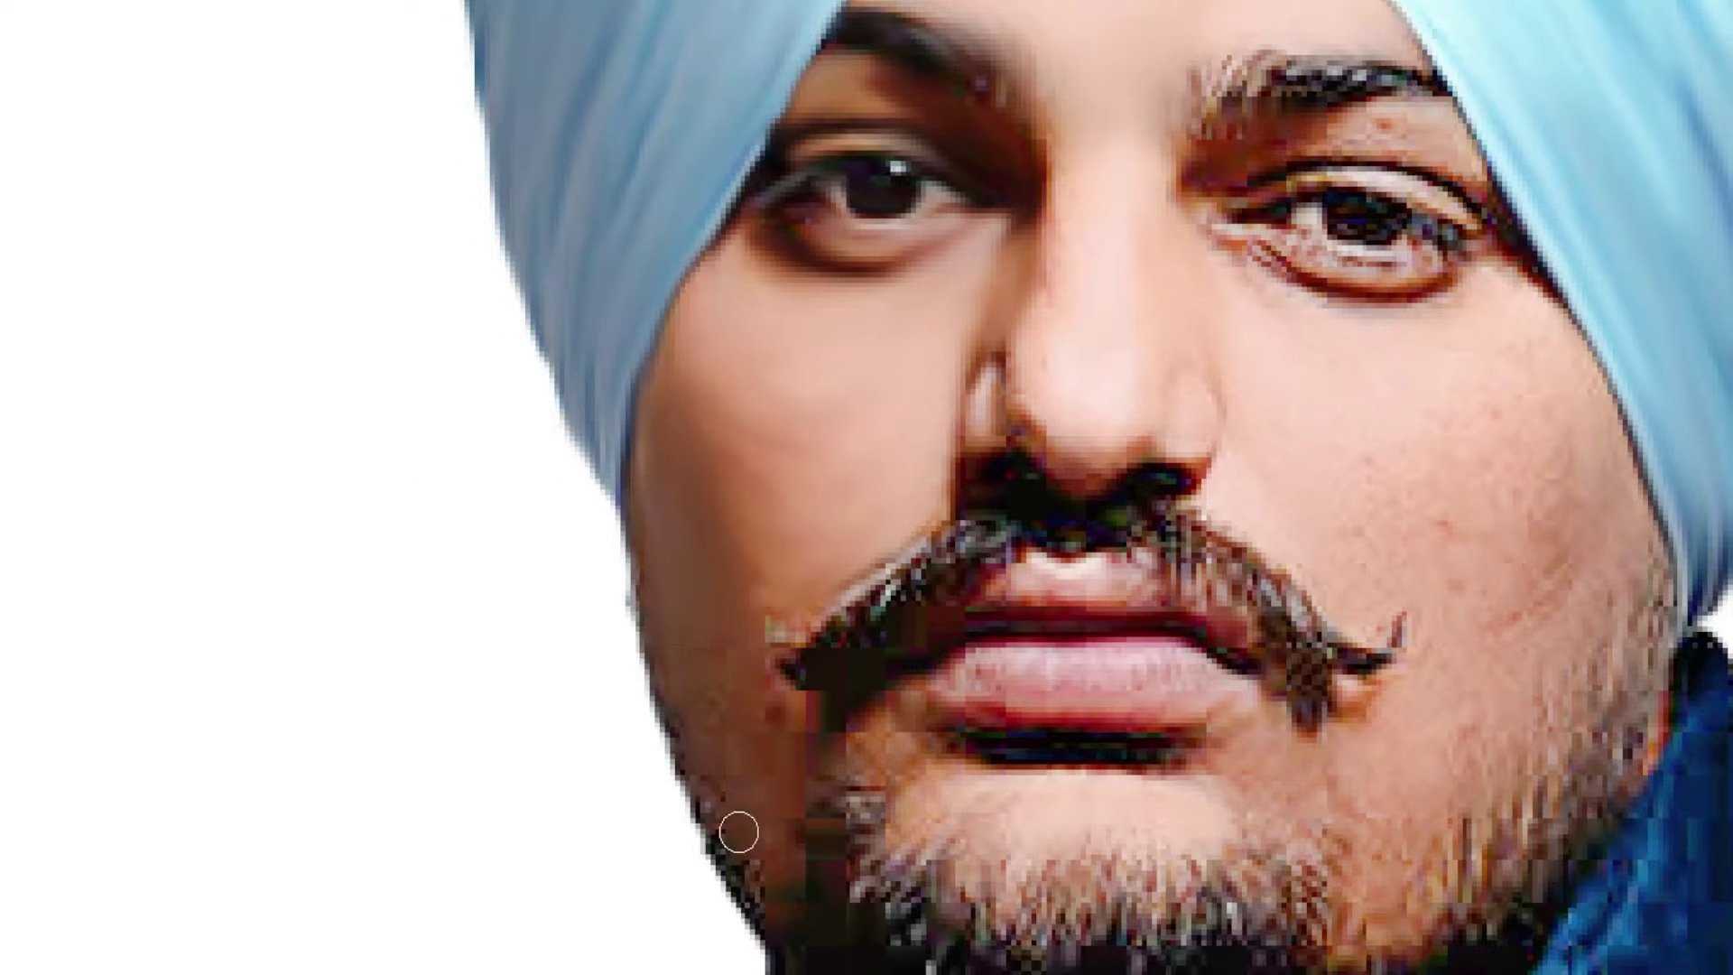
drag(754, 773, 761, 681)
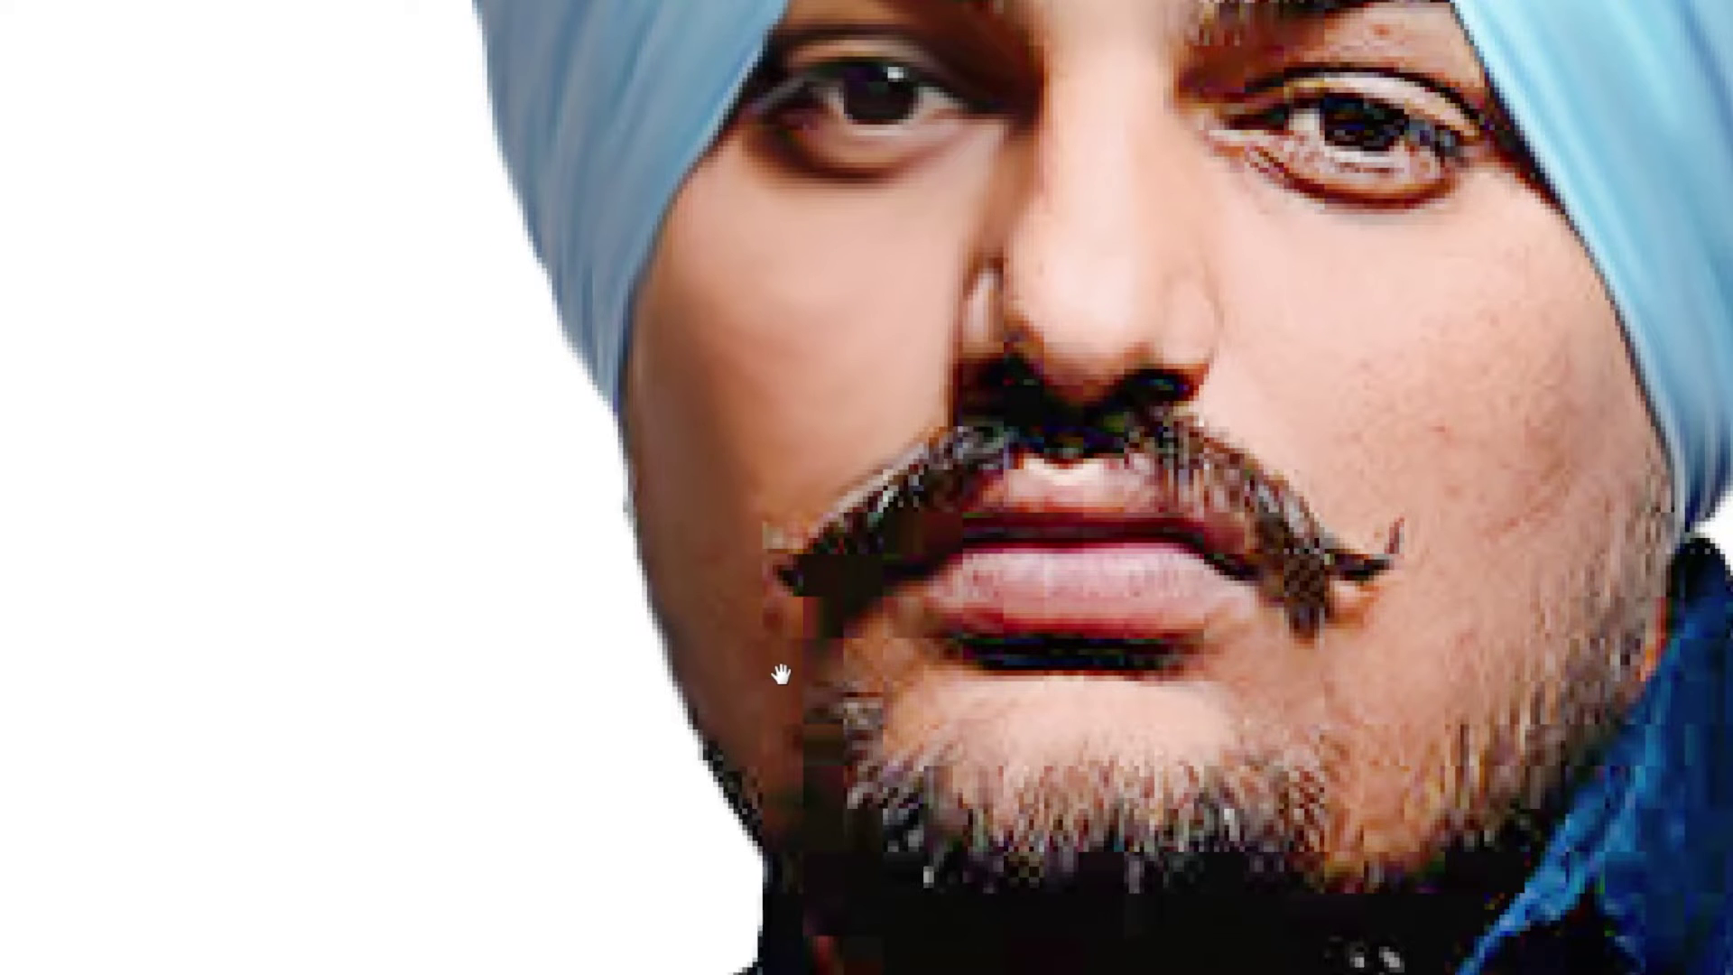
drag(763, 614, 772, 551)
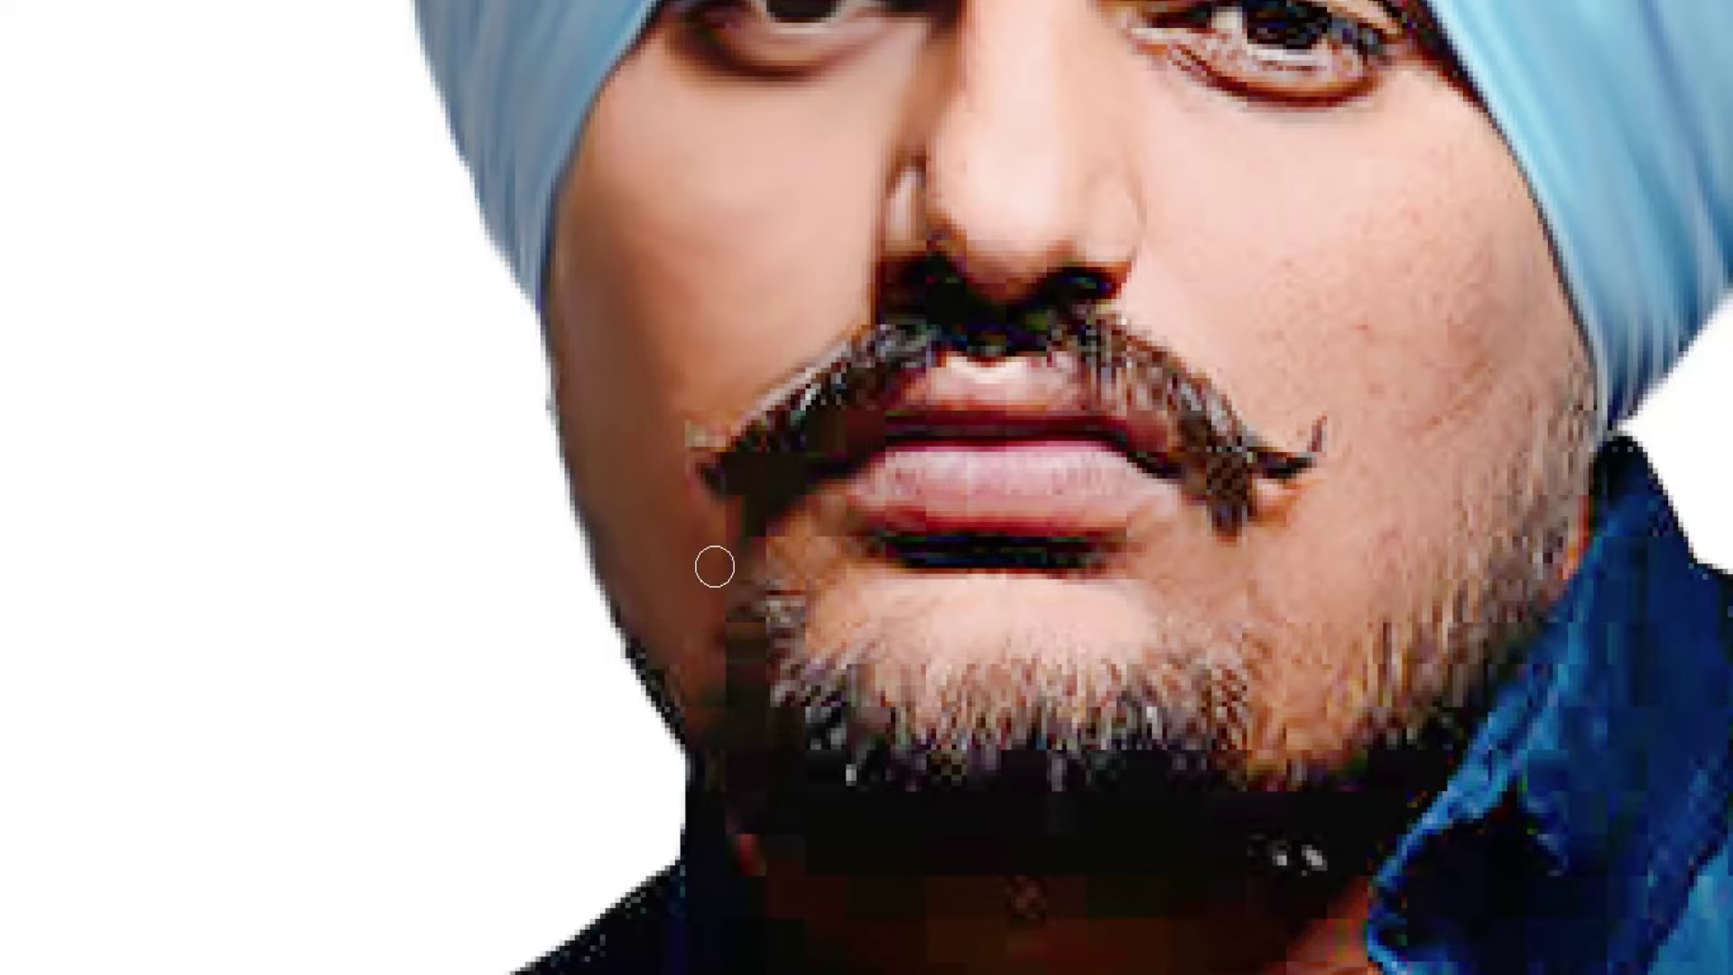
Step: Blend the light blotch beside the mustache tip and smooth the jagged jaw and beard edge
click(693, 435)
drag(694, 728, 632, 650)
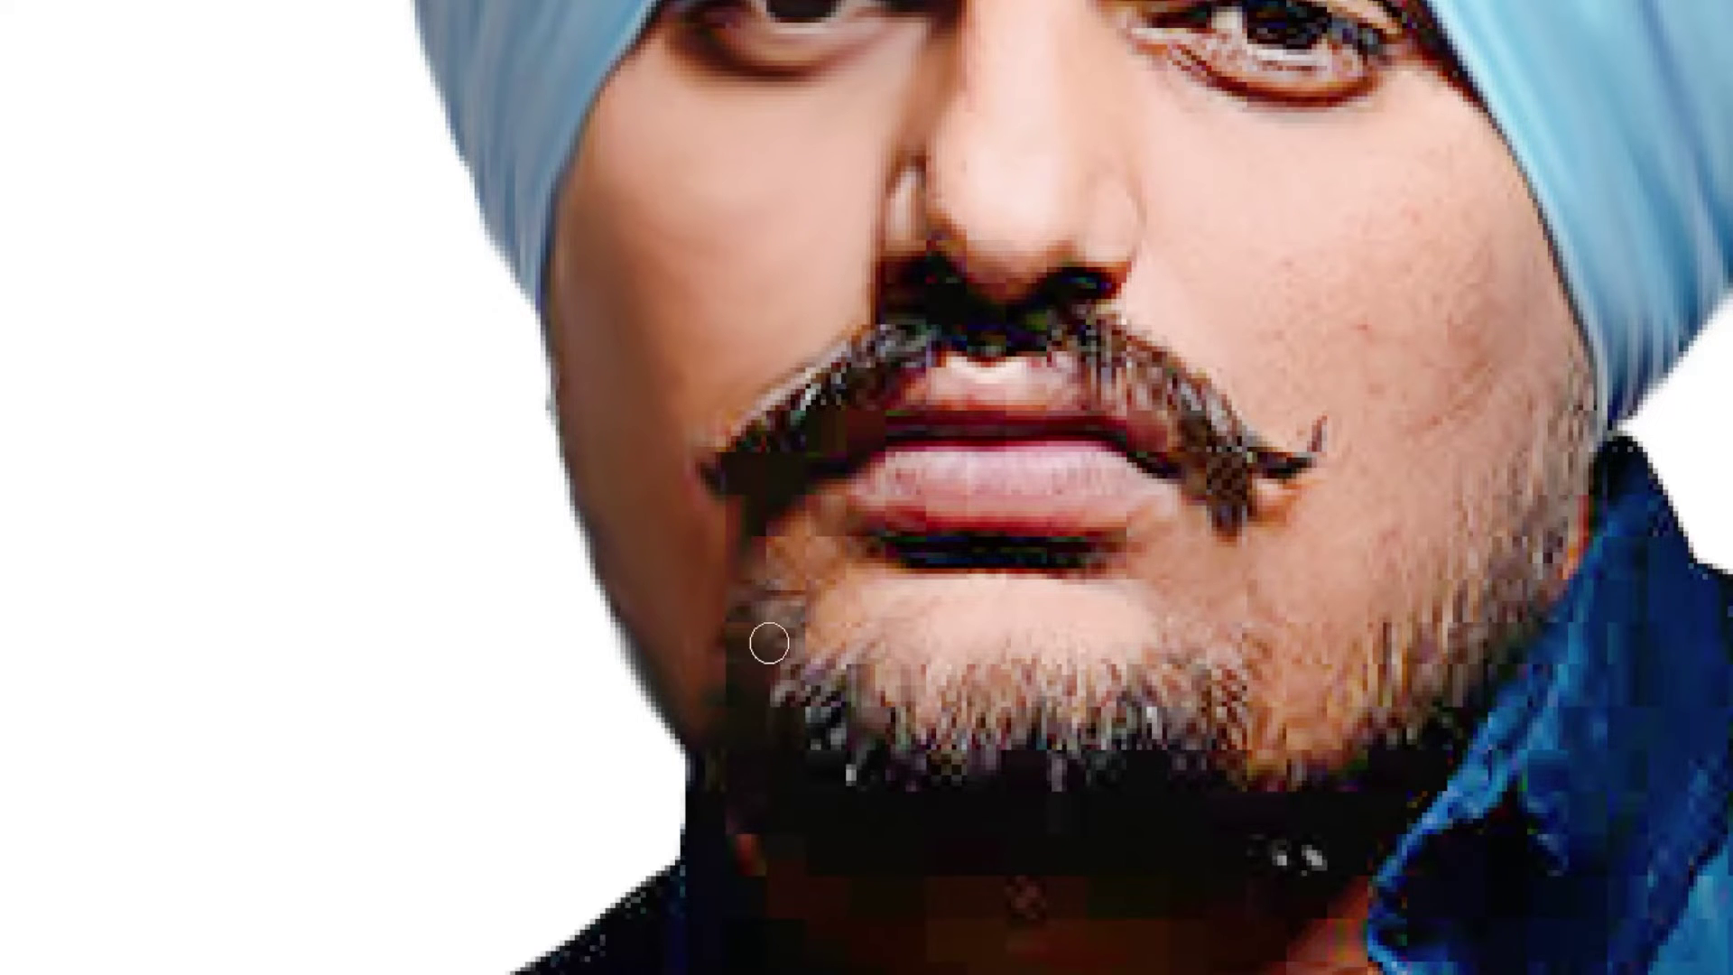
click(760, 606)
mouse_move(760, 606)
mouse_down()
mouse_move(739, 592)
mouse_move(782, 739)
mouse_move(854, 703)
mouse_move(882, 719)
mouse_move(934, 685)
mouse_move(967, 773)
mouse_move(994, 789)
mouse_move(1041, 777)
mouse_move(1027, 793)
mouse_move(1072, 734)
mouse_move(1068, 782)
mouse_move(1087, 797)
mouse_move(1236, 675)
mouse_up()
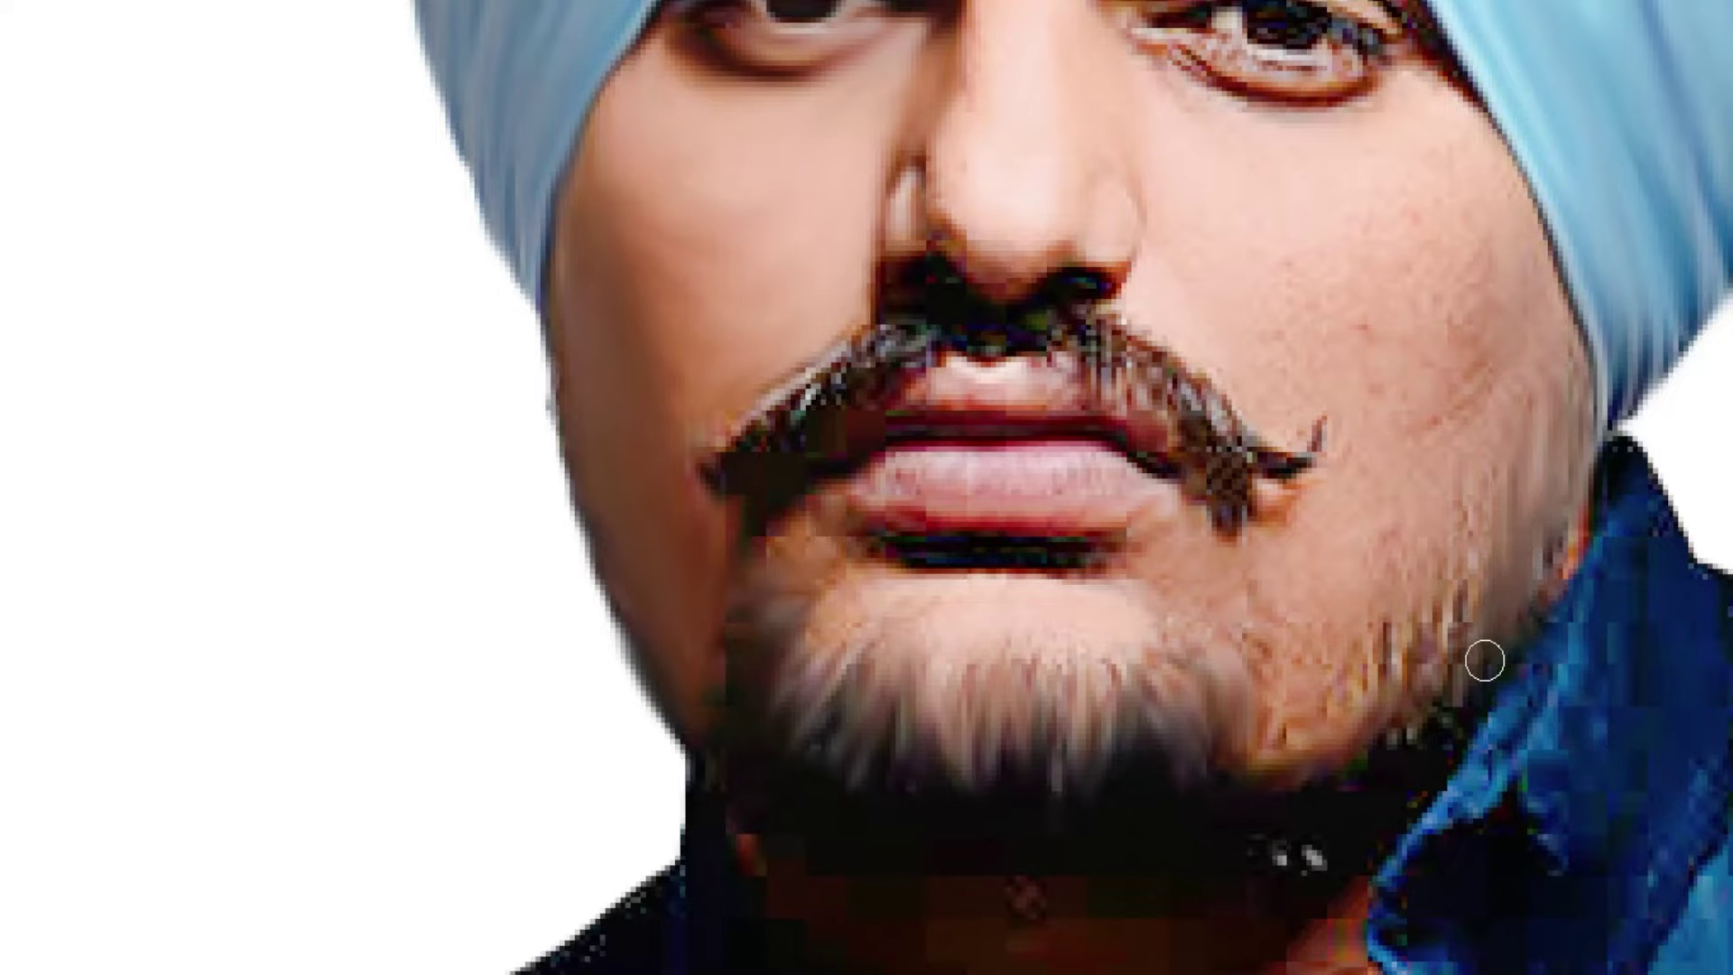
Step: Smudge the streaky right-jaw beard, the patch below the lip and the lip-corner skin
drag(1472, 562, 1435, 709)
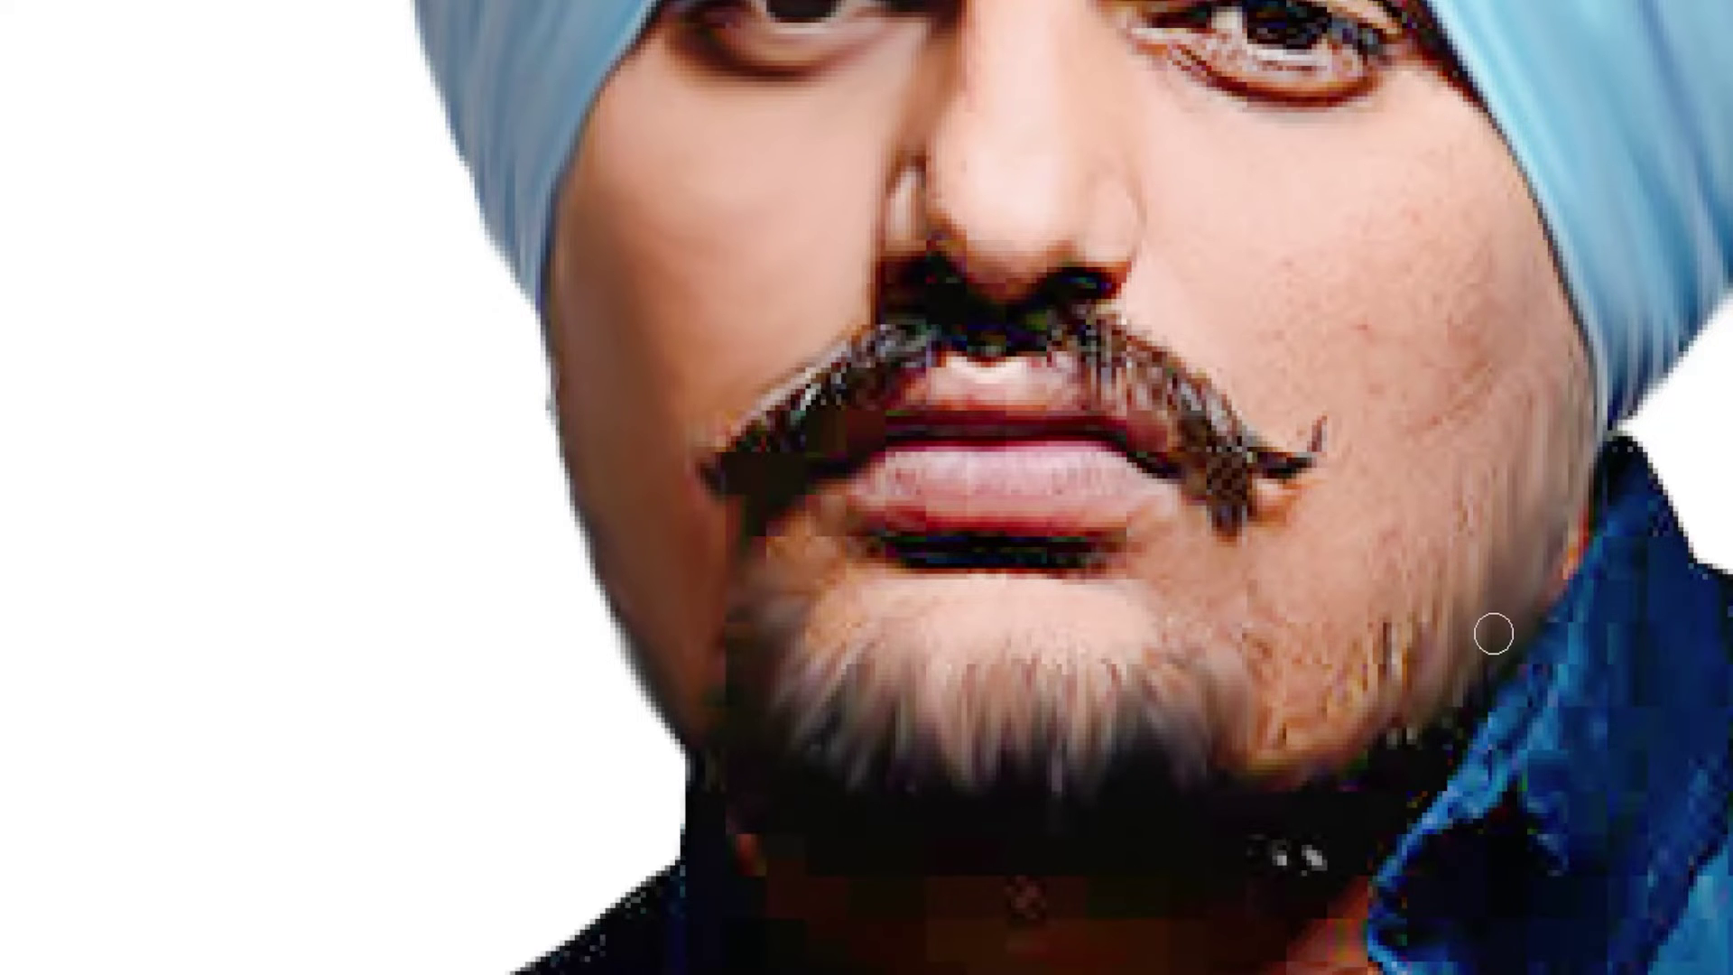
mouse_move(1381, 632)
mouse_down()
mouse_move(1362, 719)
mouse_move(1257, 715)
mouse_move(1322, 693)
mouse_up()
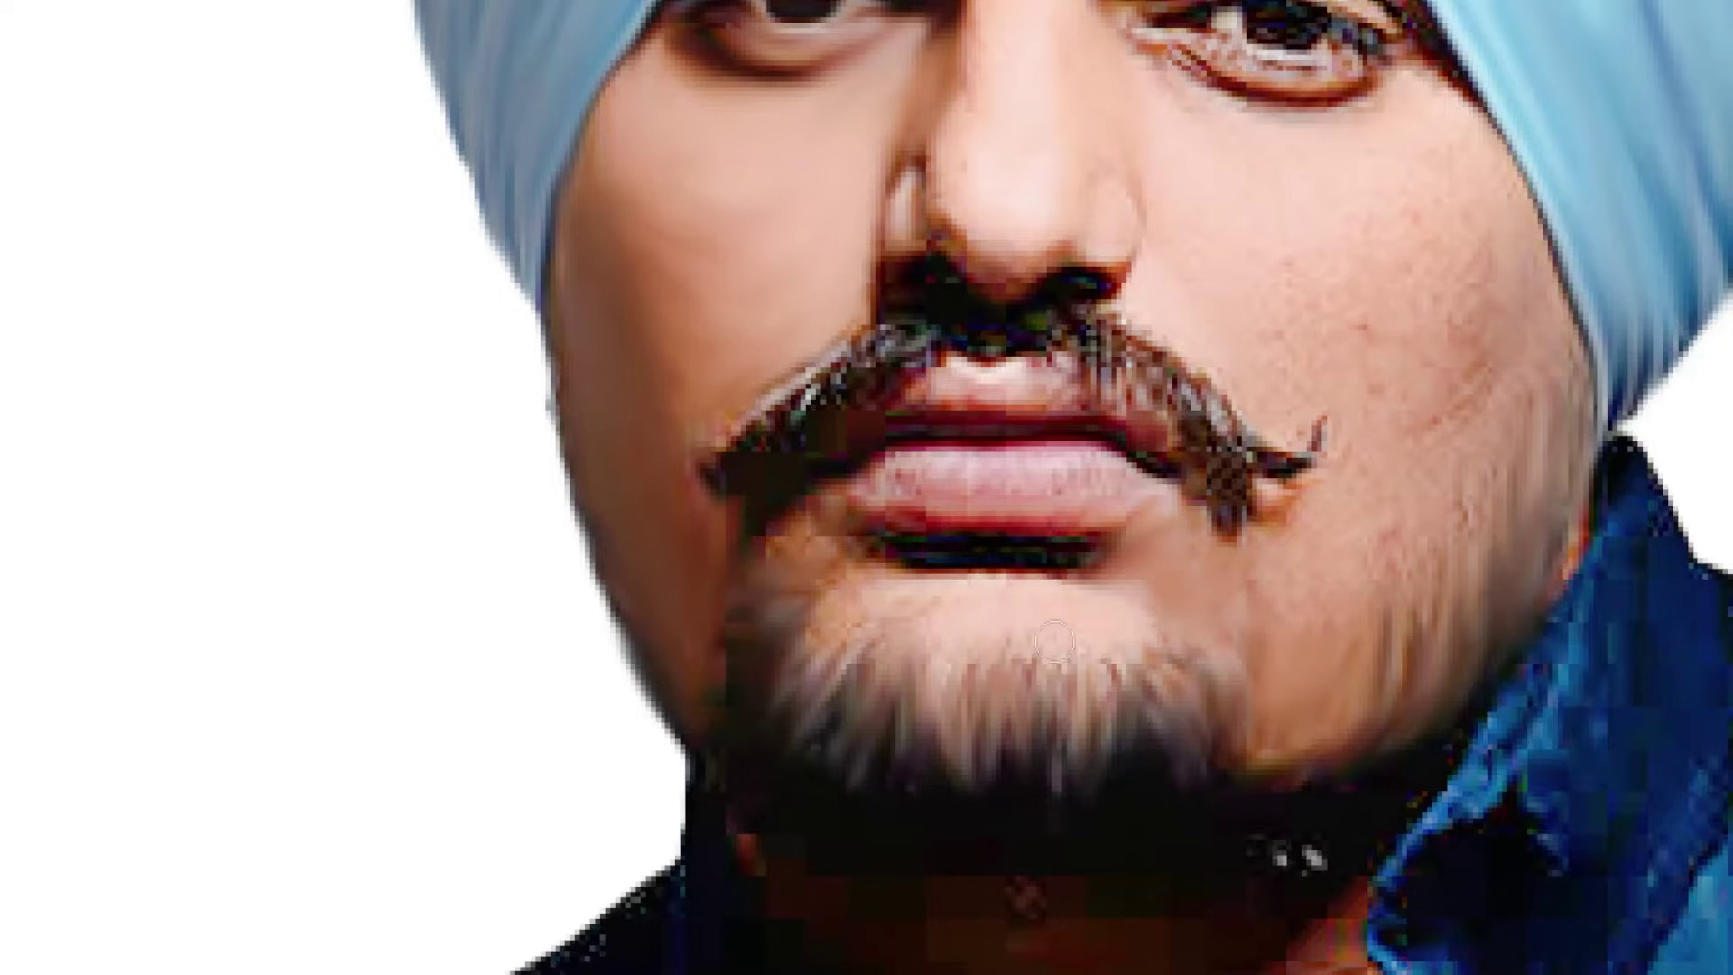
drag(1012, 652, 1060, 673)
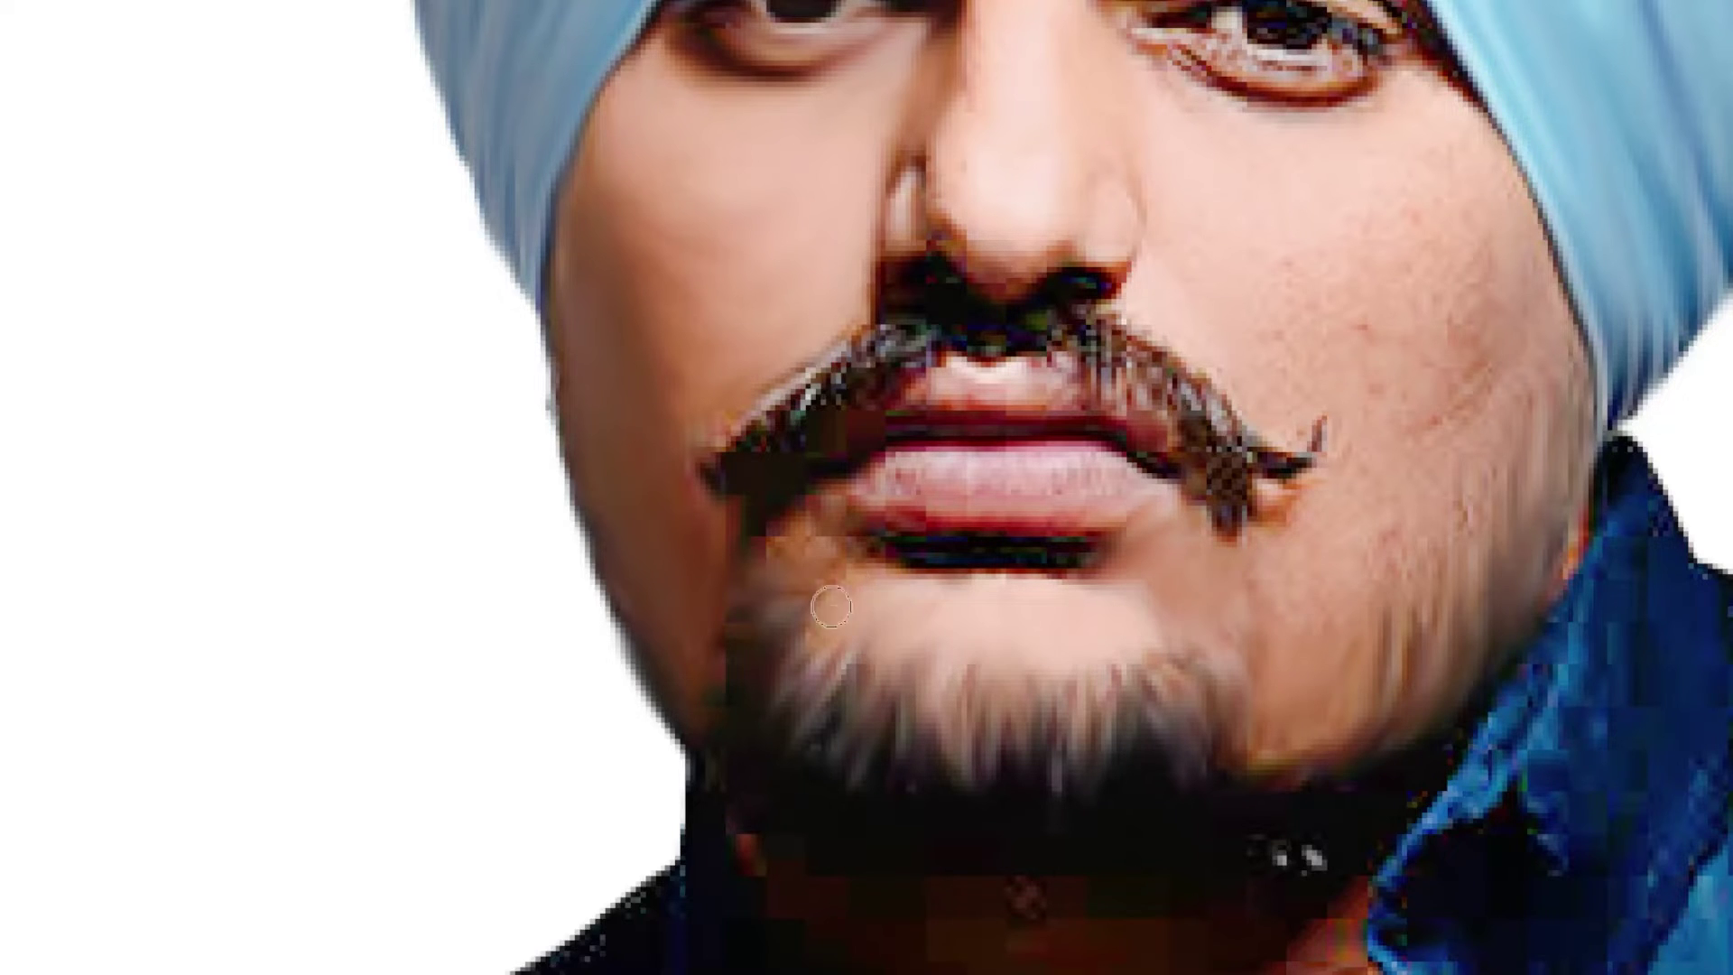
mouse_move(836, 541)
mouse_down()
mouse_move(794, 565)
mouse_move(1069, 560)
mouse_move(1157, 537)
mouse_up()
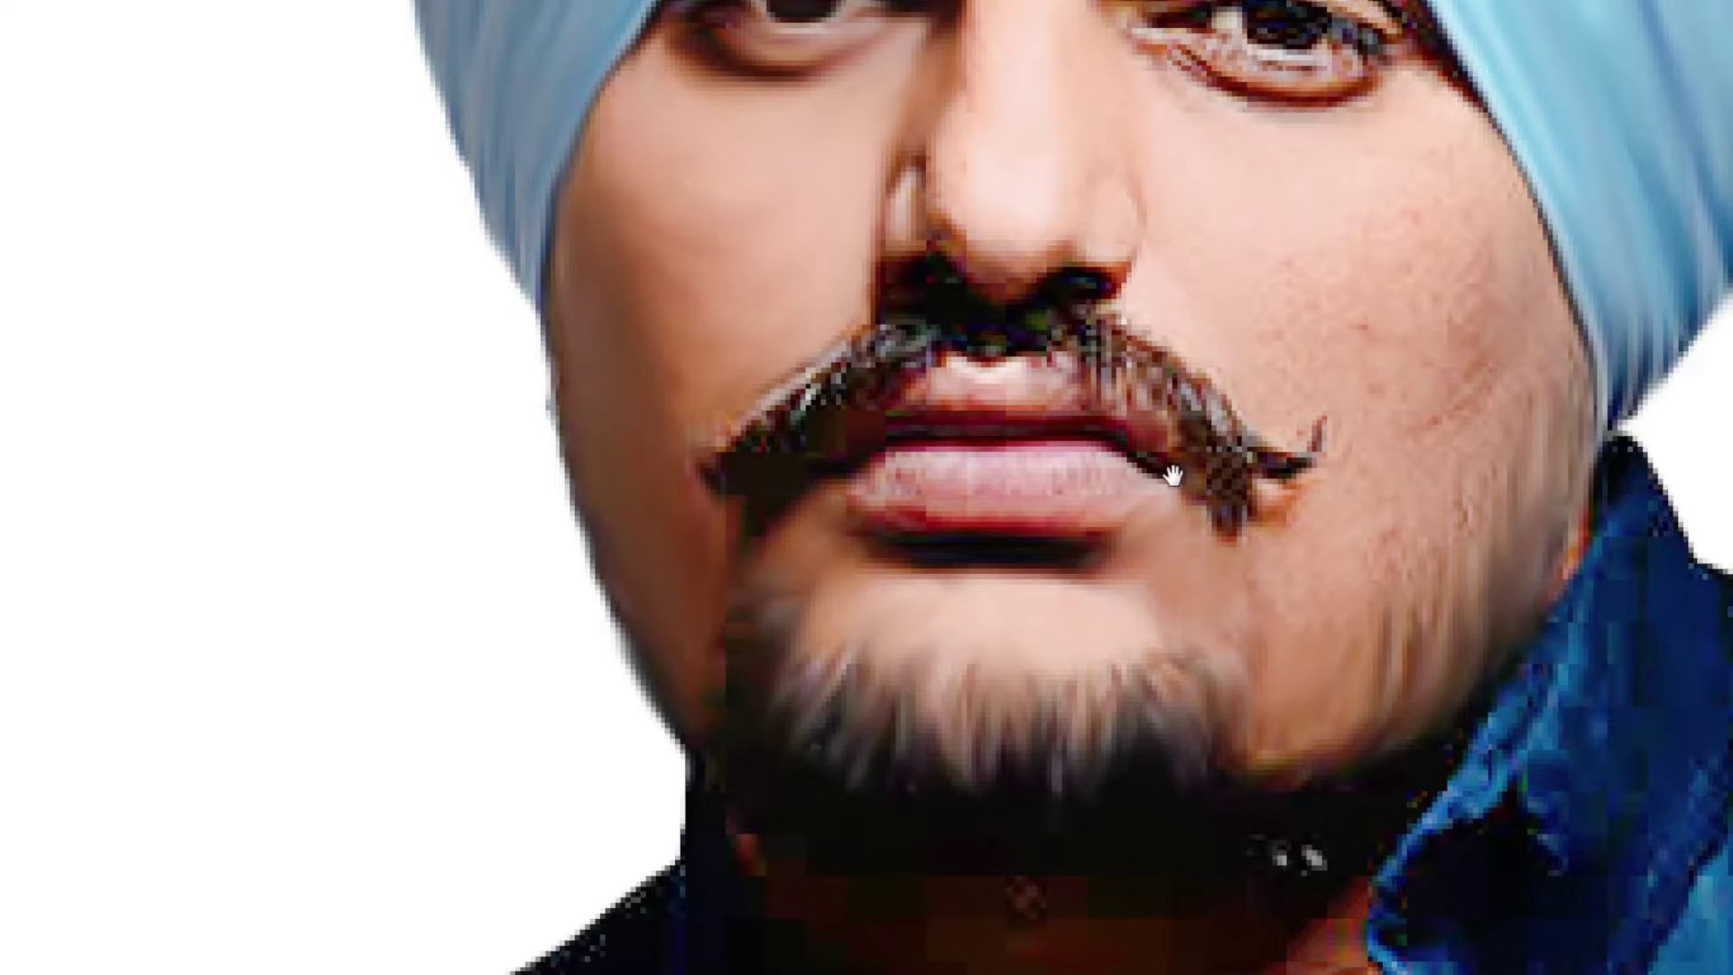
drag(1172, 476, 978, 607)
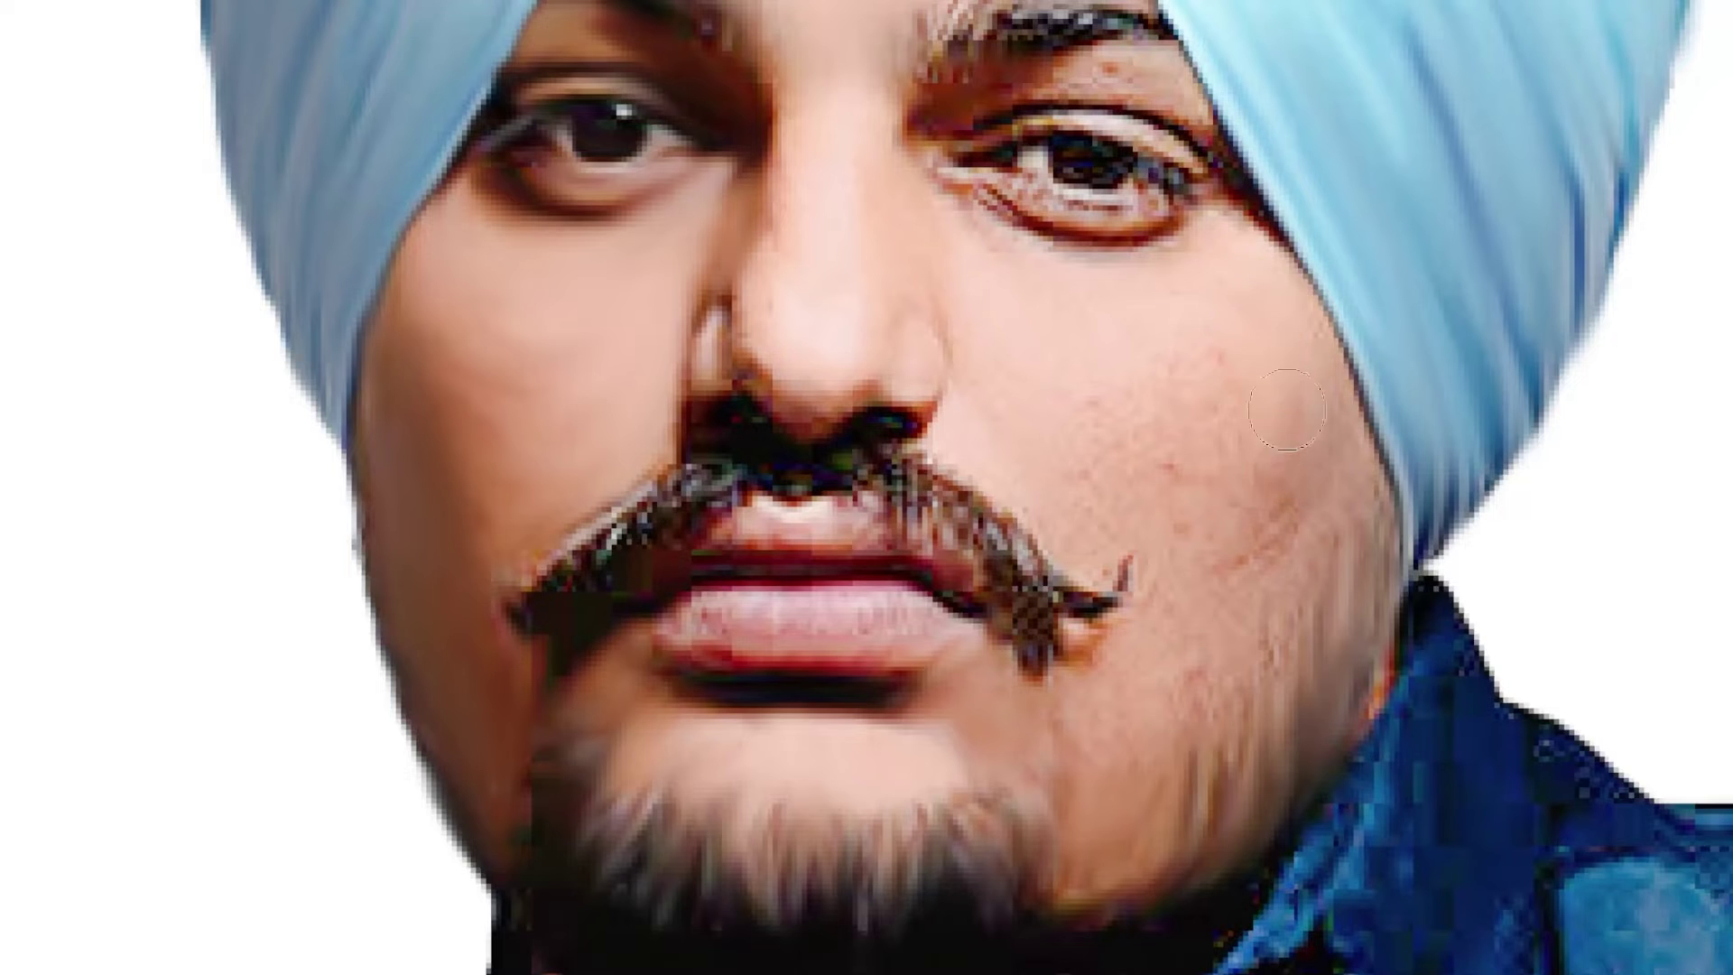
Step: Set Smudge strength to 40% and smooth the cheek near the turban in full-screen view
key(f)
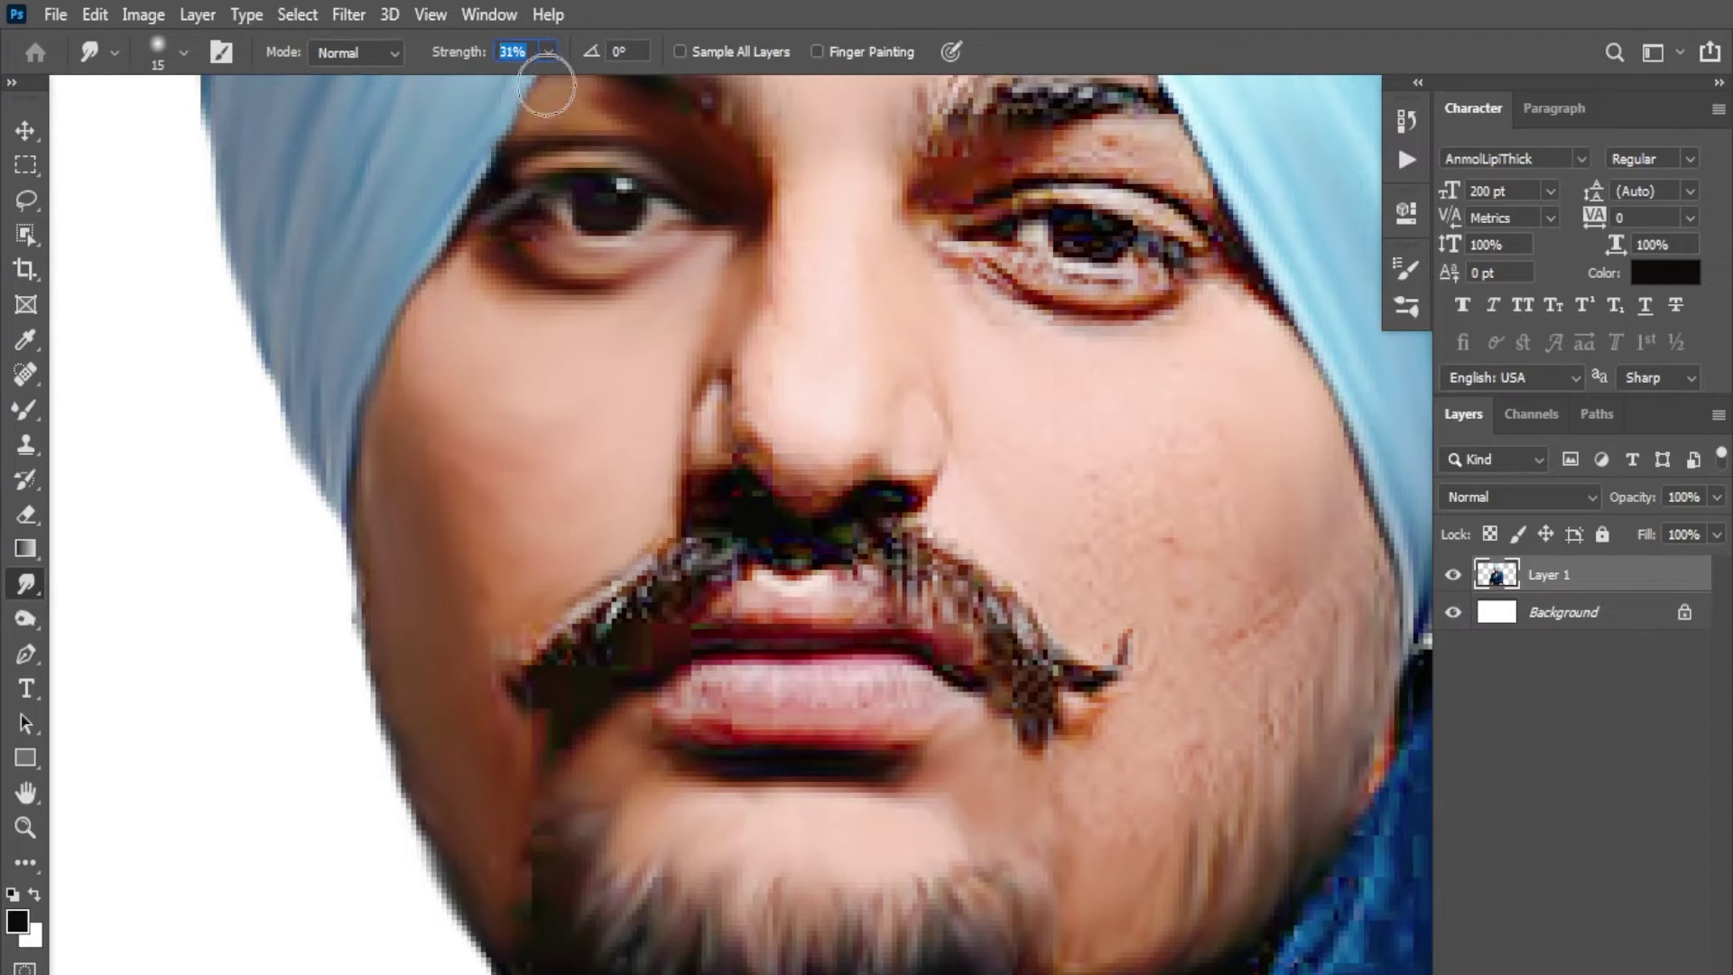
text(04)
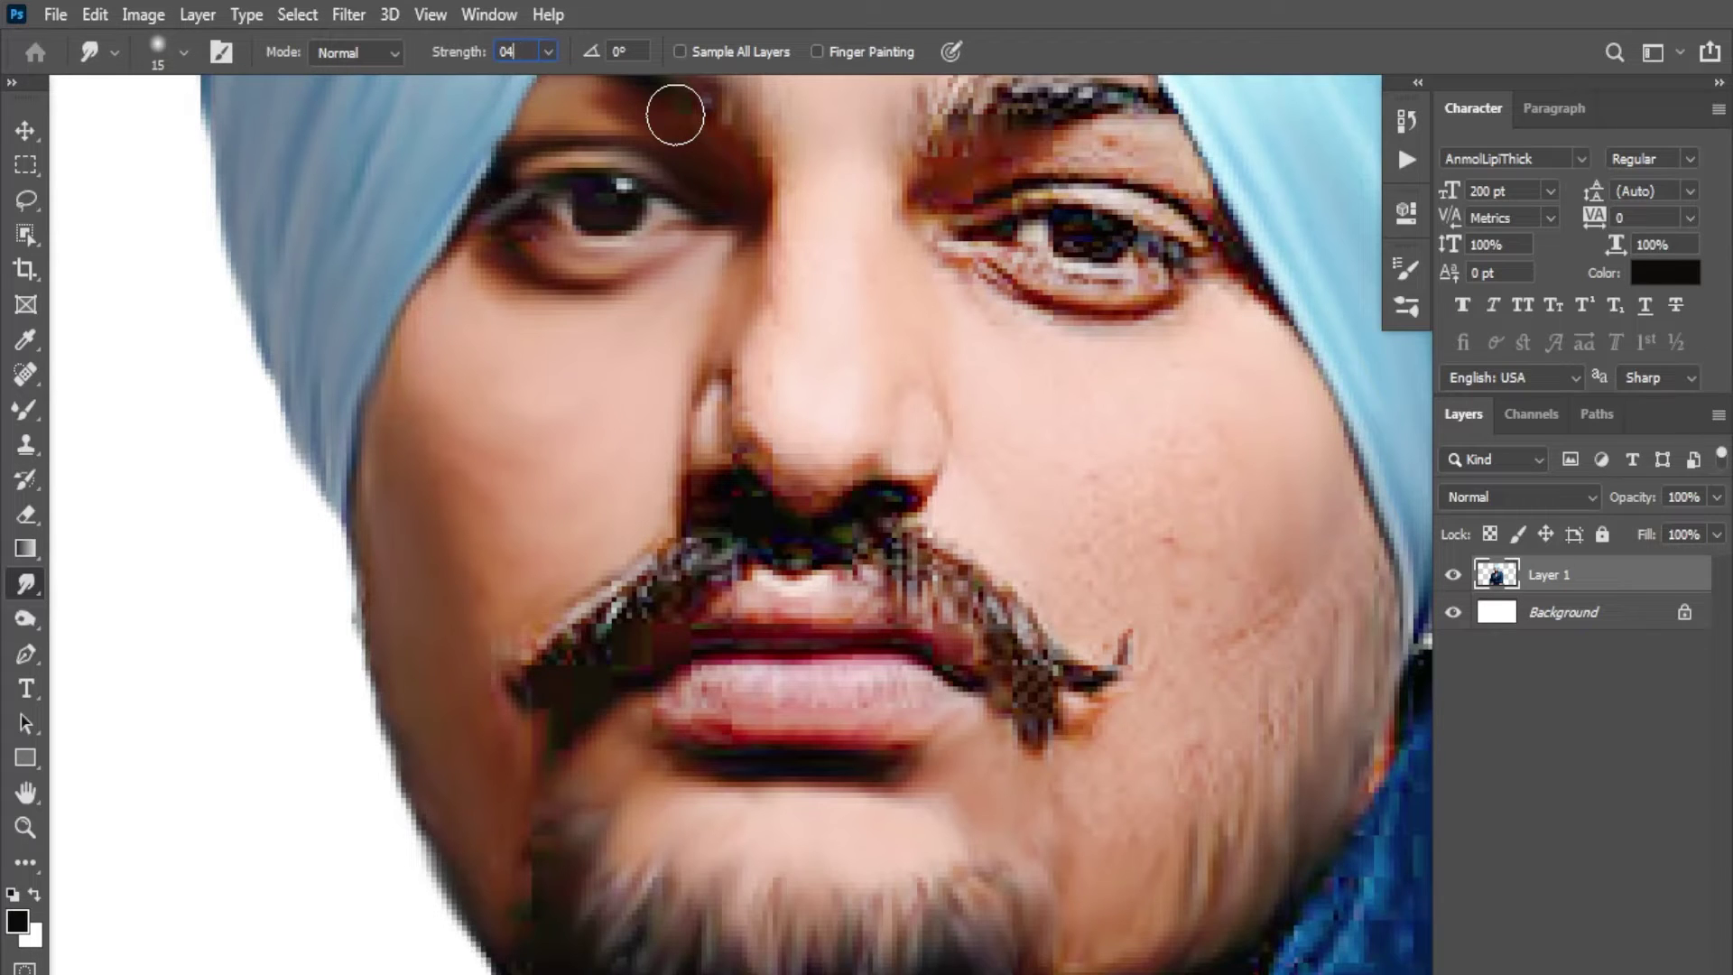
key(Return)
key(f)
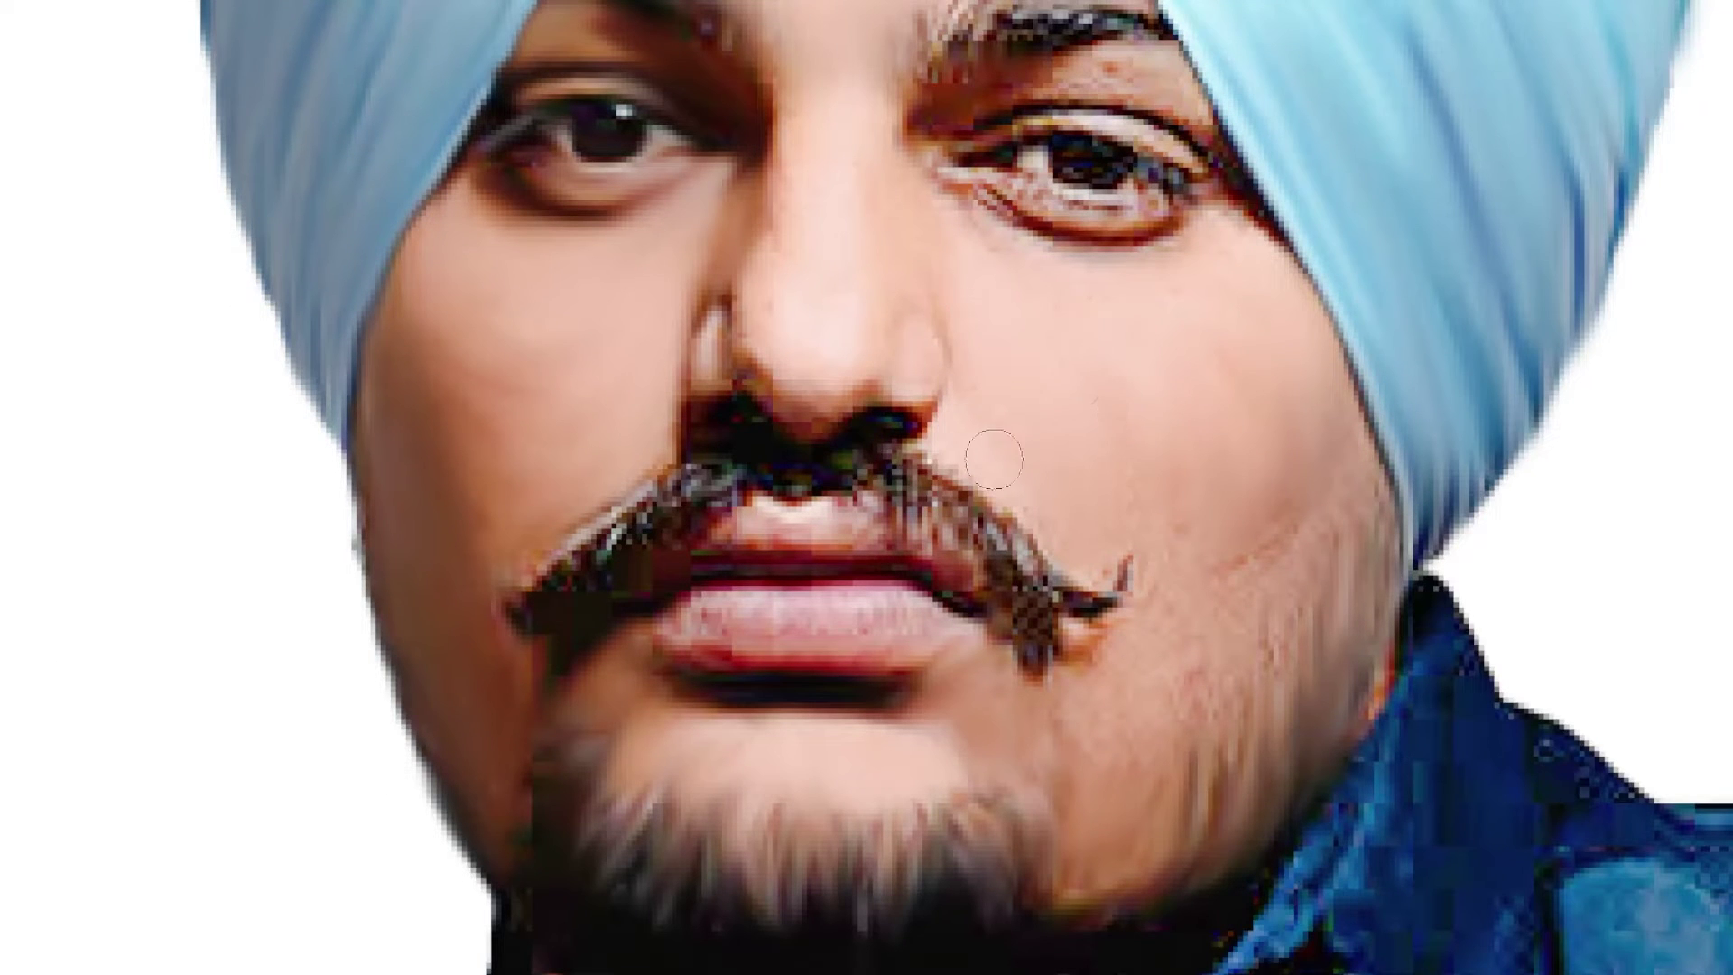
mouse_move(1225, 575)
mouse_down()
mouse_move(1358, 506)
mouse_move(1166, 681)
mouse_move(1090, 652)
mouse_move(1069, 745)
mouse_move(1129, 799)
mouse_move(1247, 555)
mouse_up()
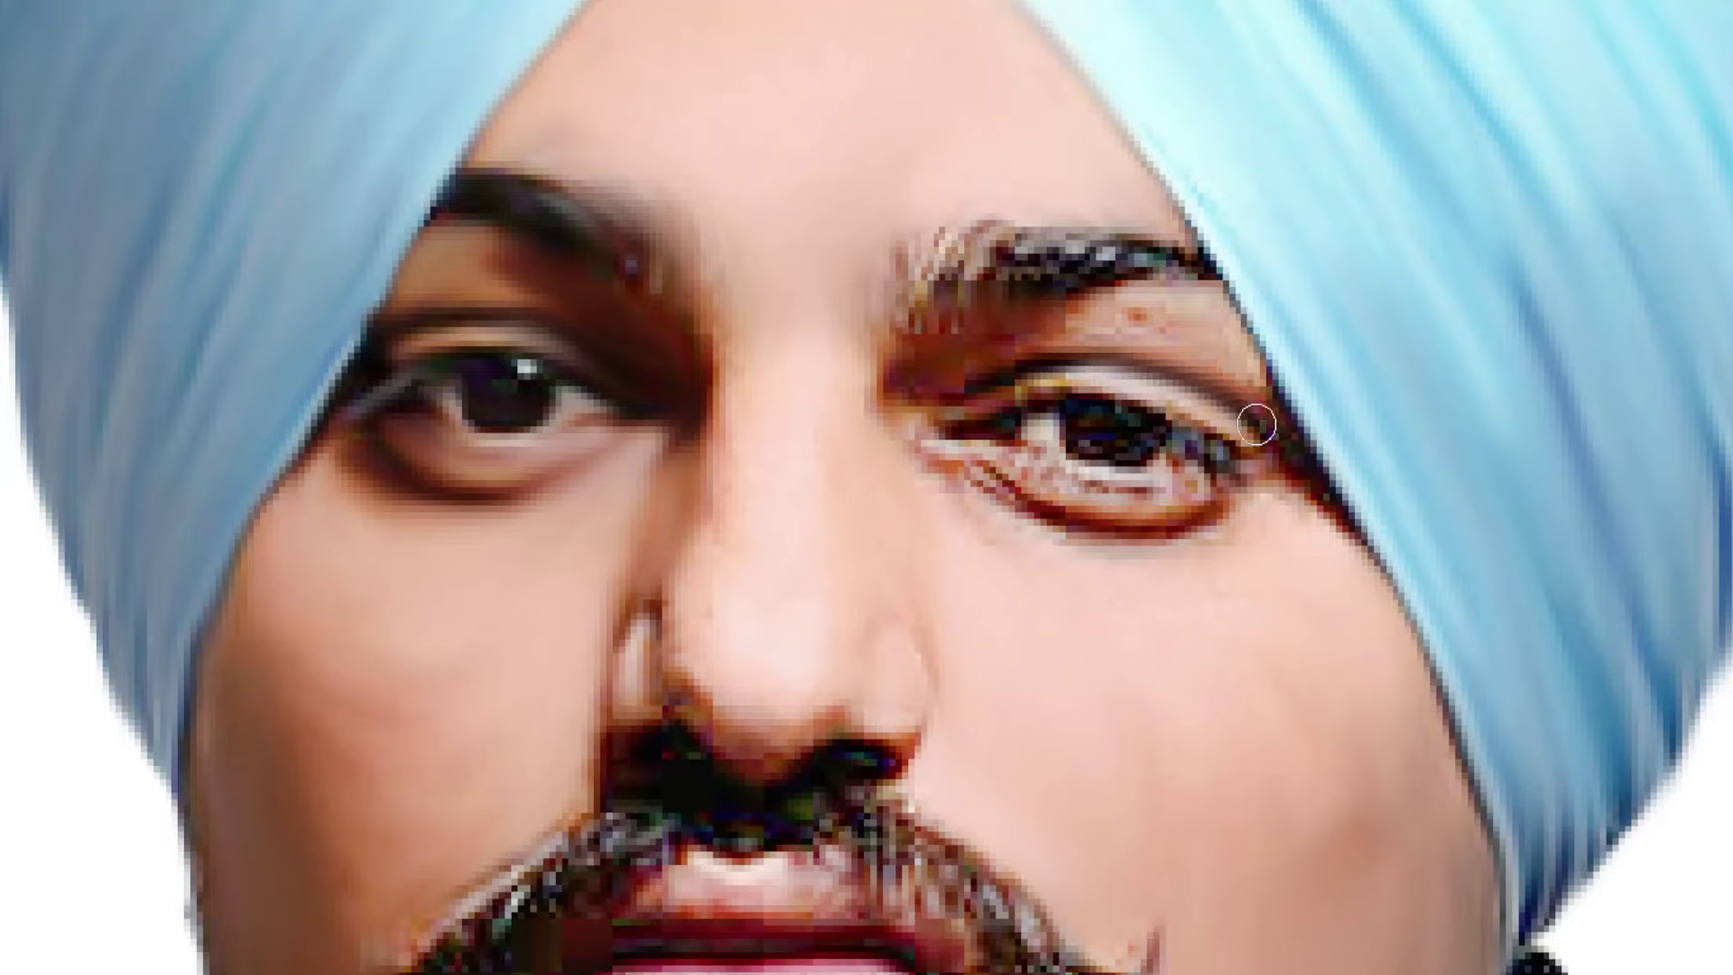
Step: Smooth the right eye's lids and corners, then undo the last three eye strokes
drag(1078, 363, 971, 379)
mouse_move(880, 437)
mouse_down()
mouse_move(921, 387)
mouse_move(1119, 302)
mouse_up()
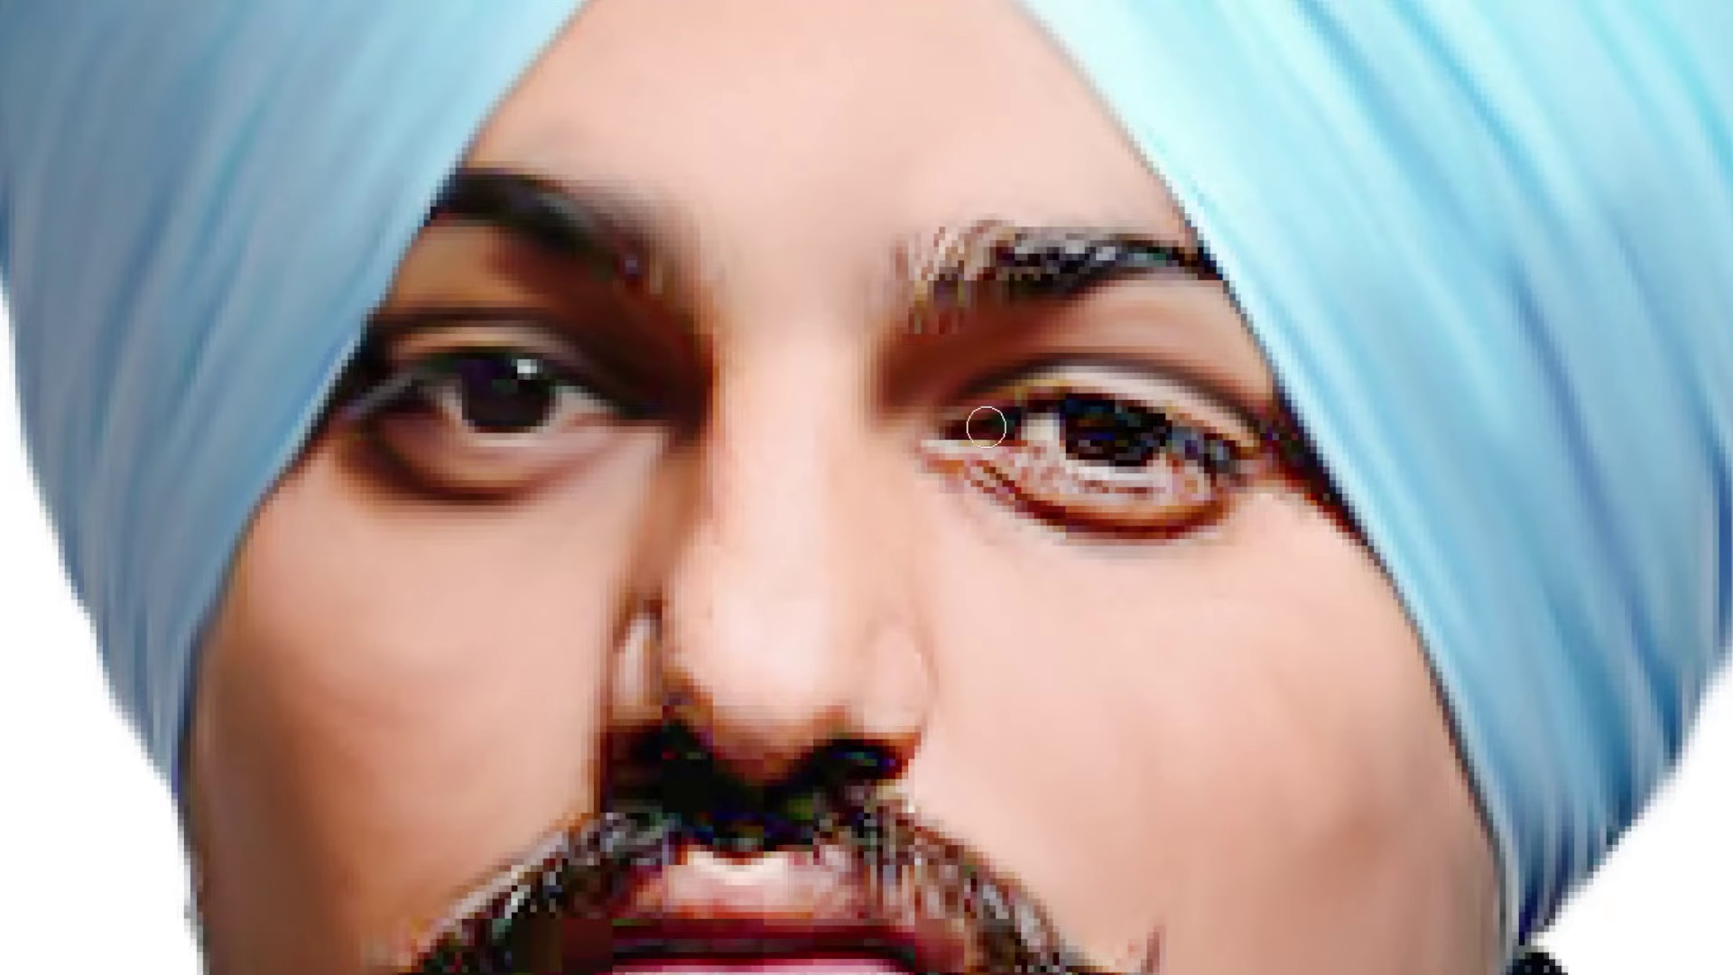
mouse_move(943, 442)
mouse_down()
mouse_move(1105, 522)
mouse_move(1228, 517)
mouse_move(1386, 573)
mouse_up()
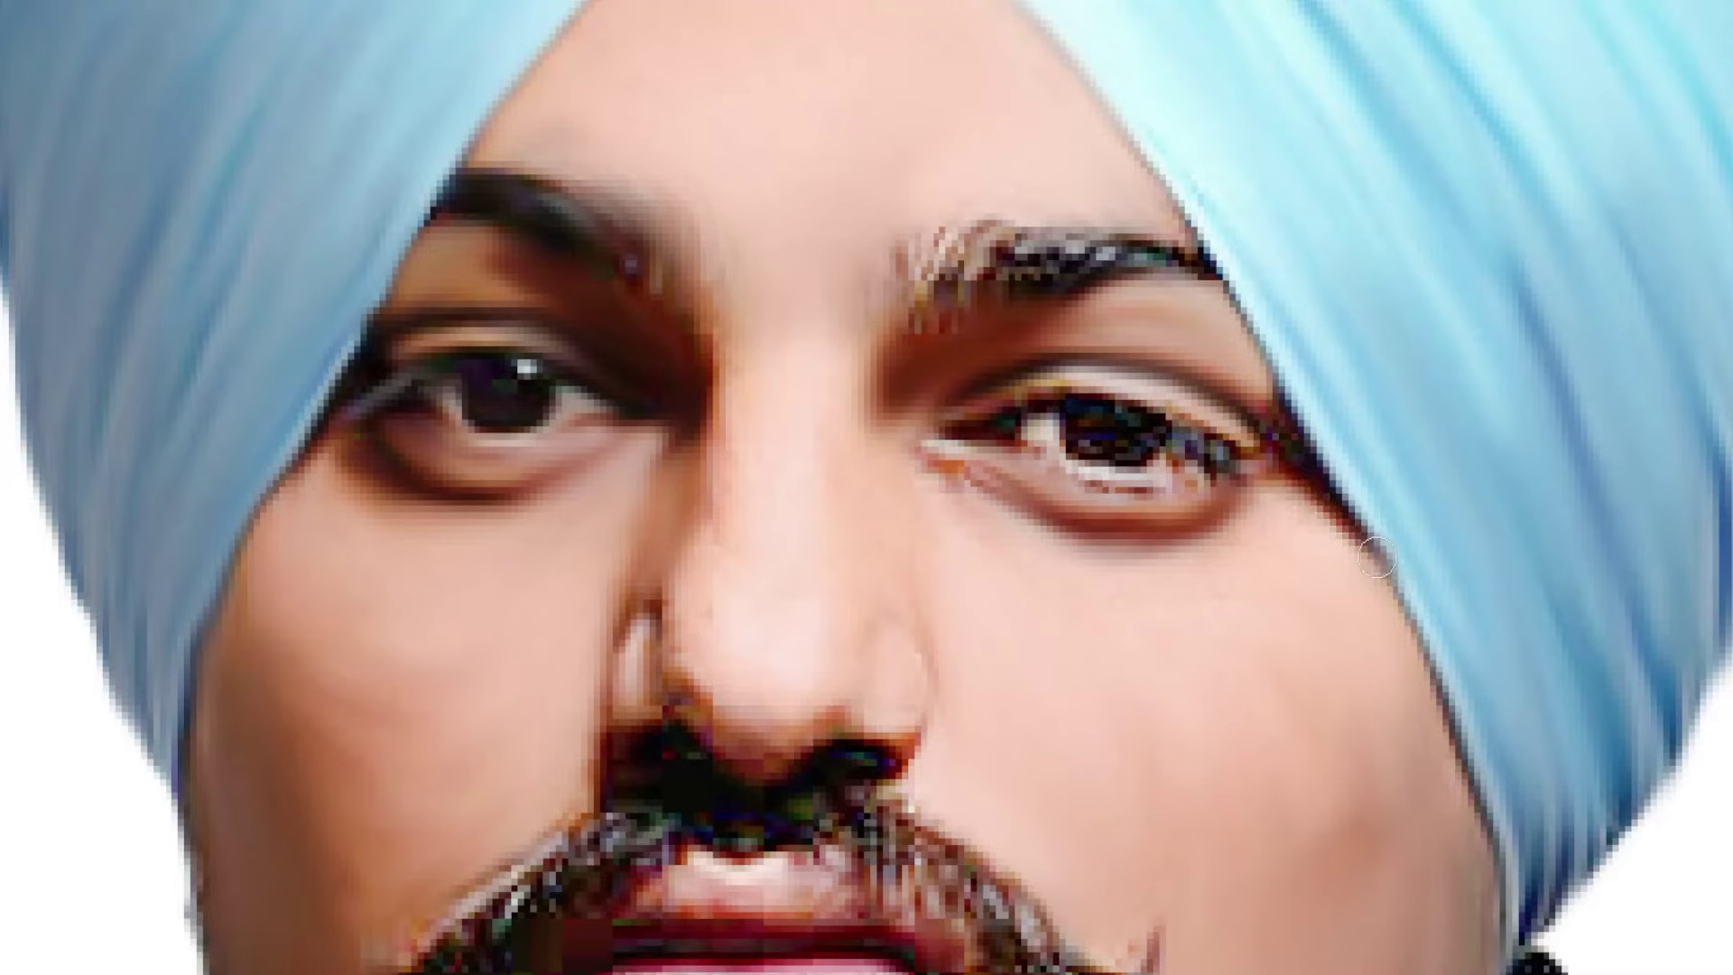
drag(1283, 428, 1316, 475)
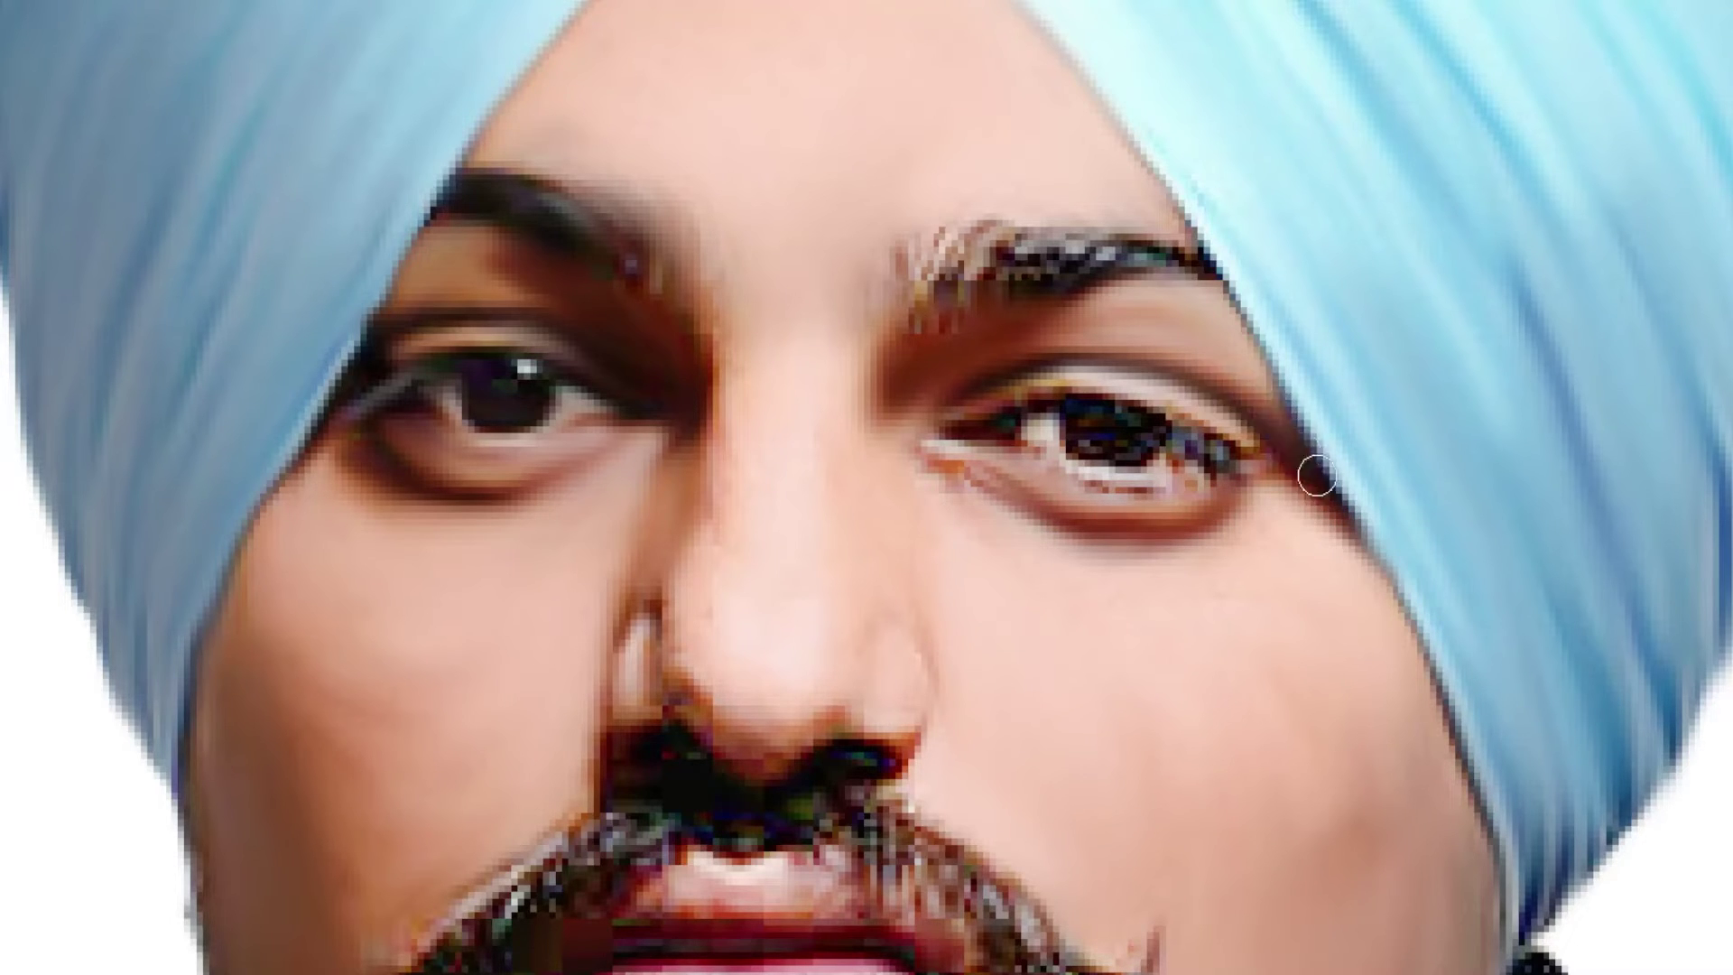
mouse_move(1203, 431)
mouse_down()
mouse_move(922, 427)
mouse_move(937, 473)
mouse_up()
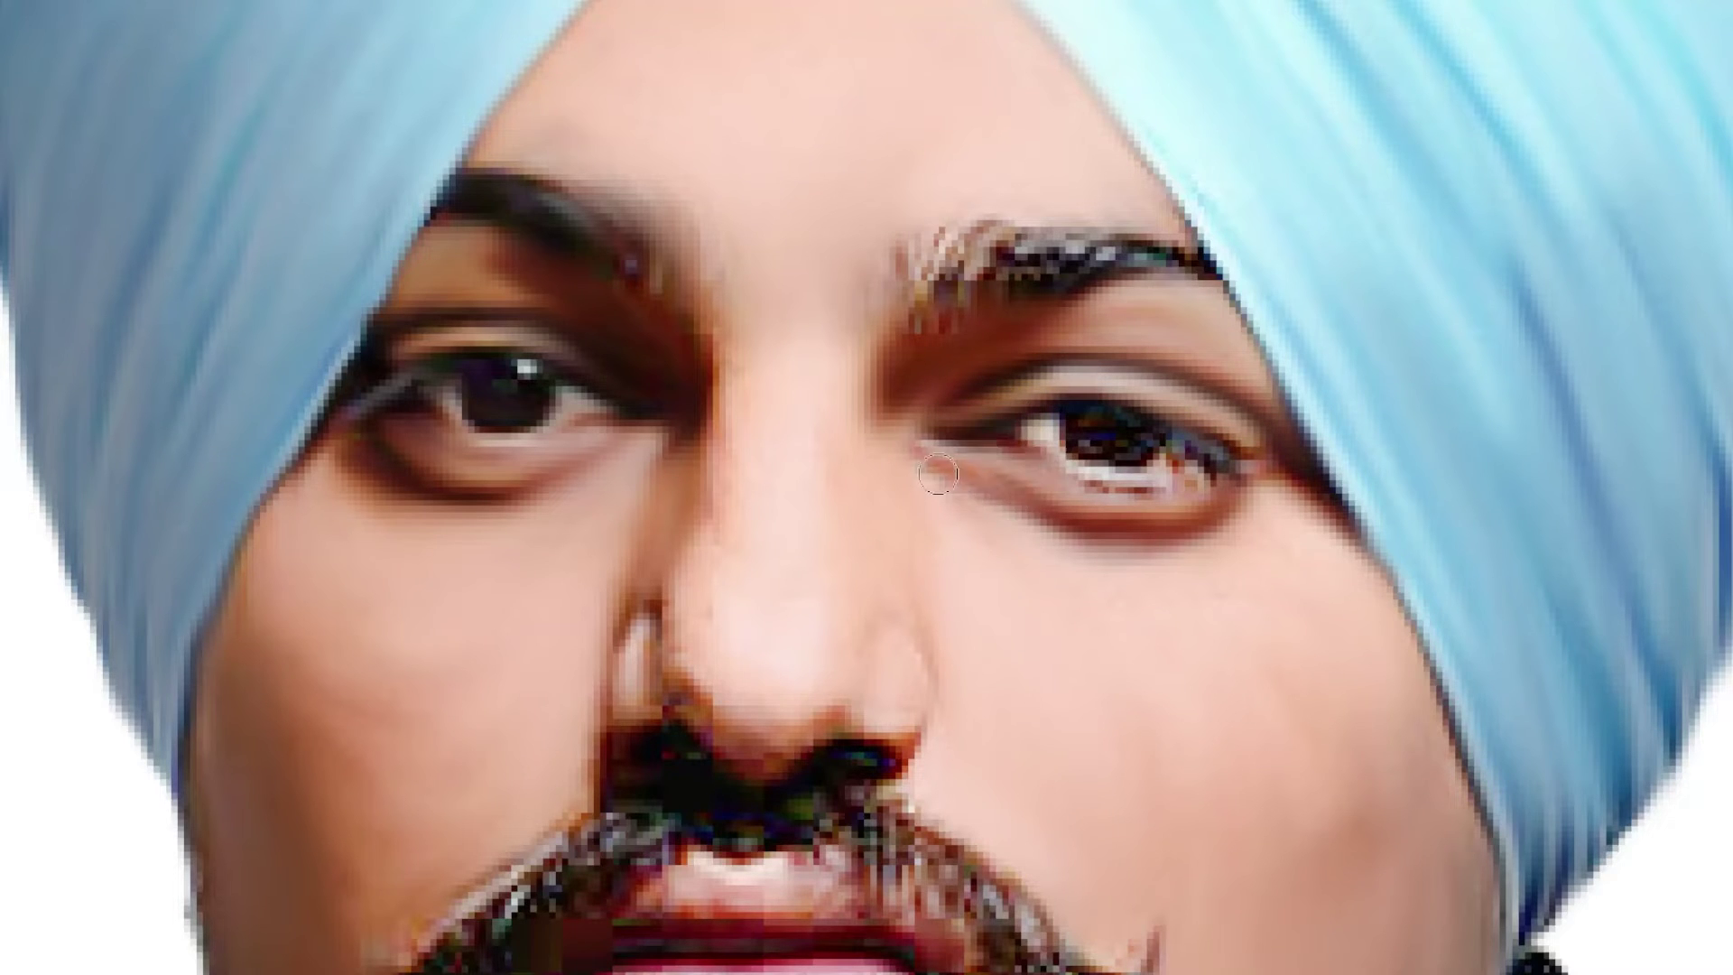
drag(1067, 492, 1196, 492)
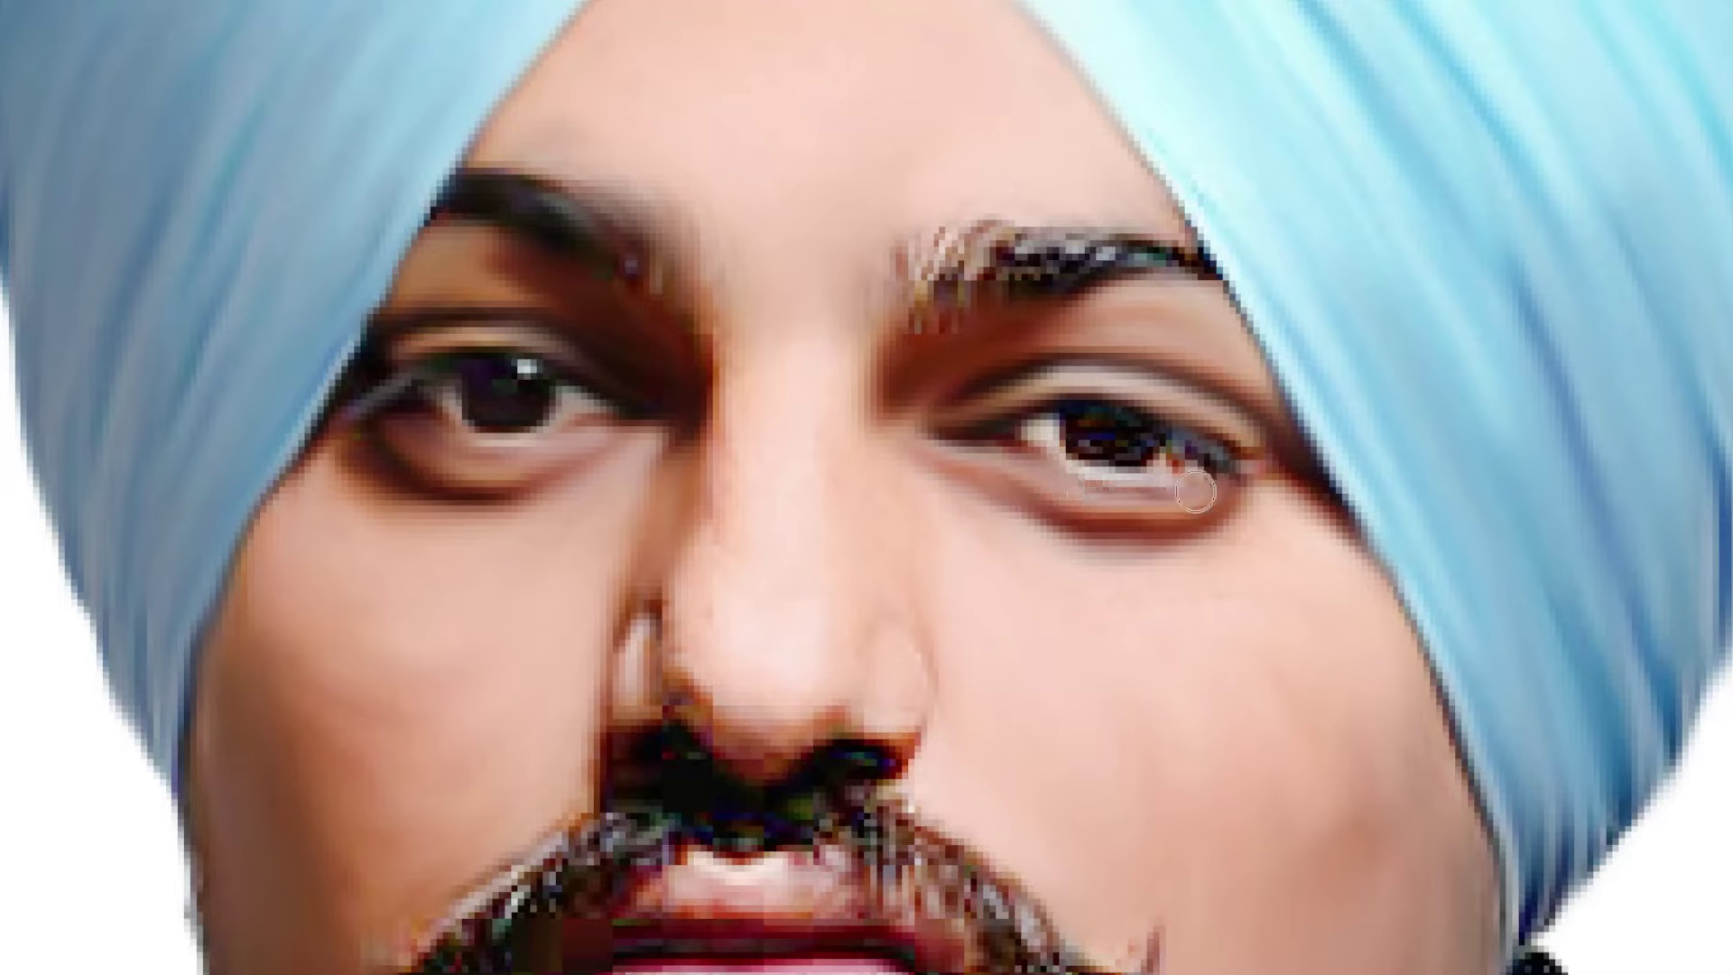
key(ctrl+z)
key(ctrl+z)
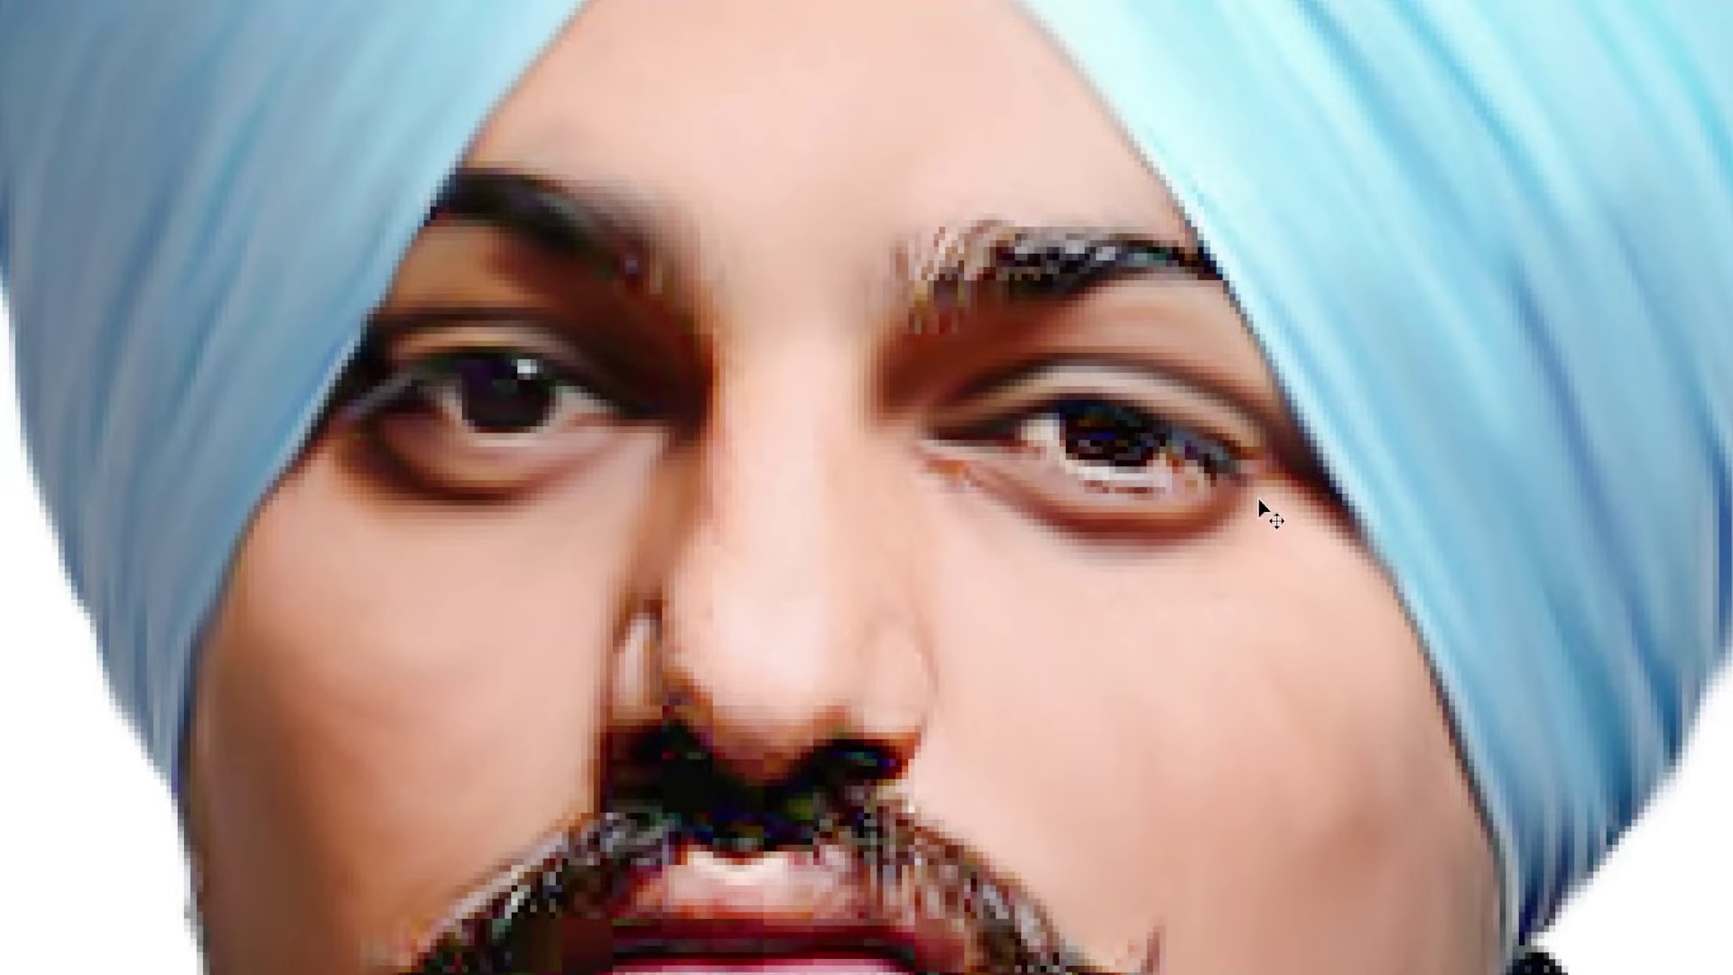
key(ctrl+z)
key(ctrl+z)
key(ctrl+z)
key(ctrl+z)
key(ctrl+z)
key(ctrl+z)
key(ctrl+z)
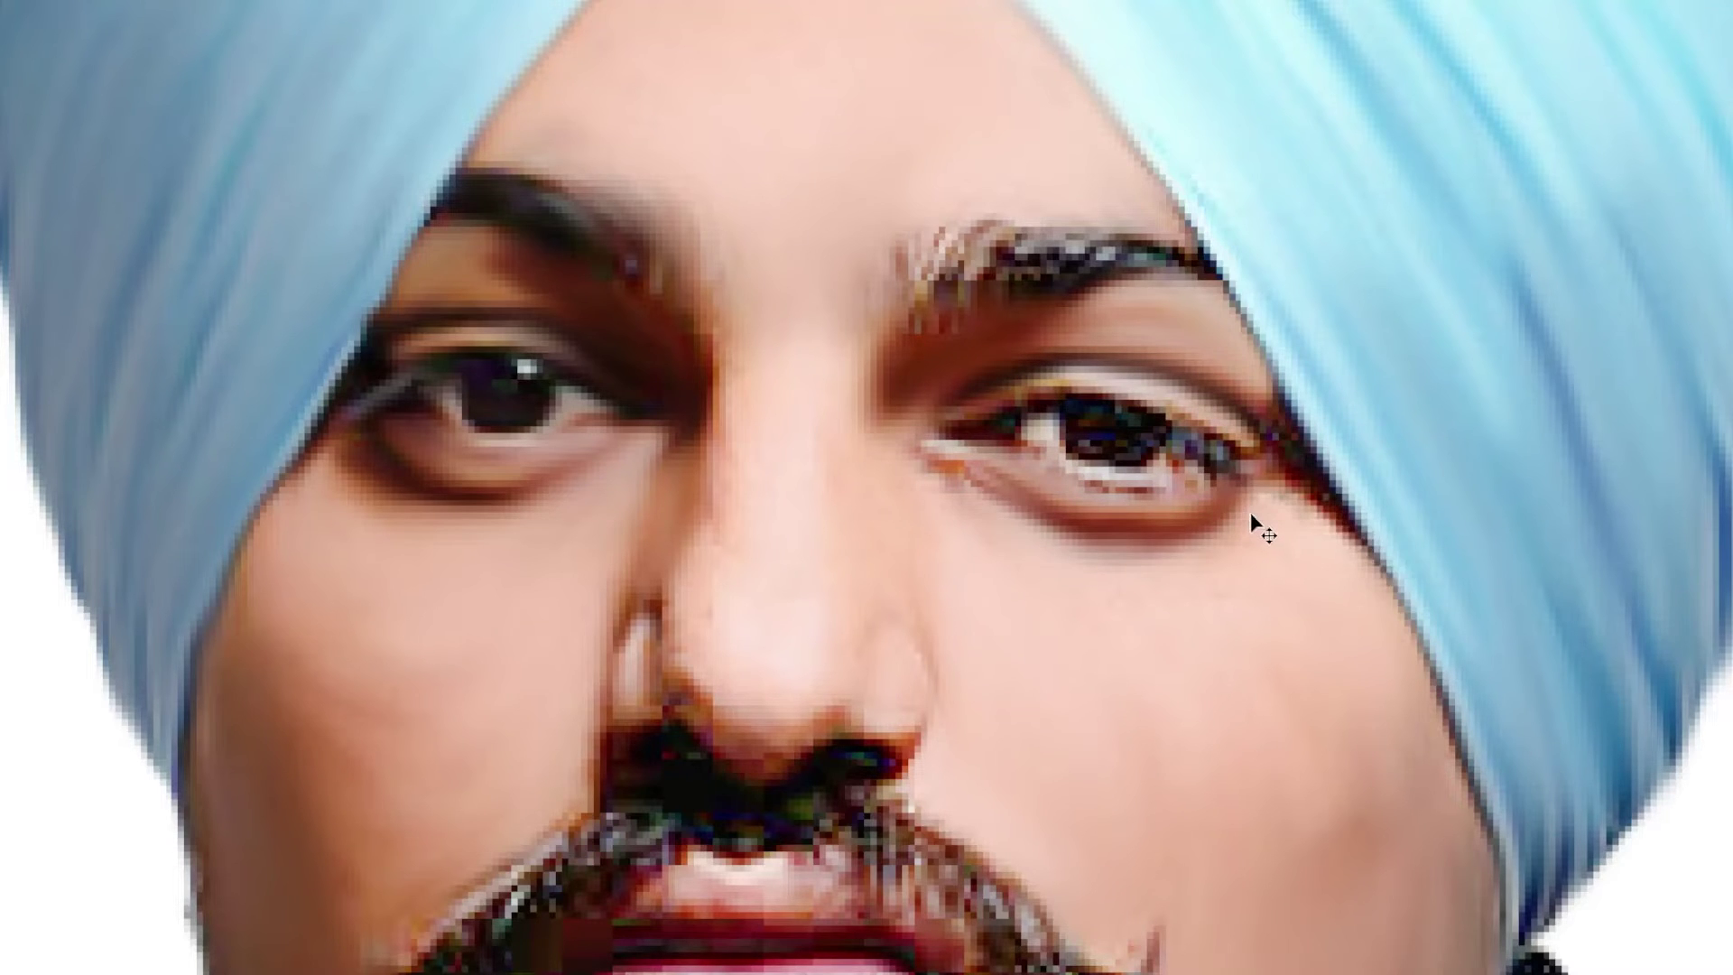
key(ctrl+z)
key(ctrl+z)
key(ctrl+z)
key(ctrl+z)
key(ctrl+z)
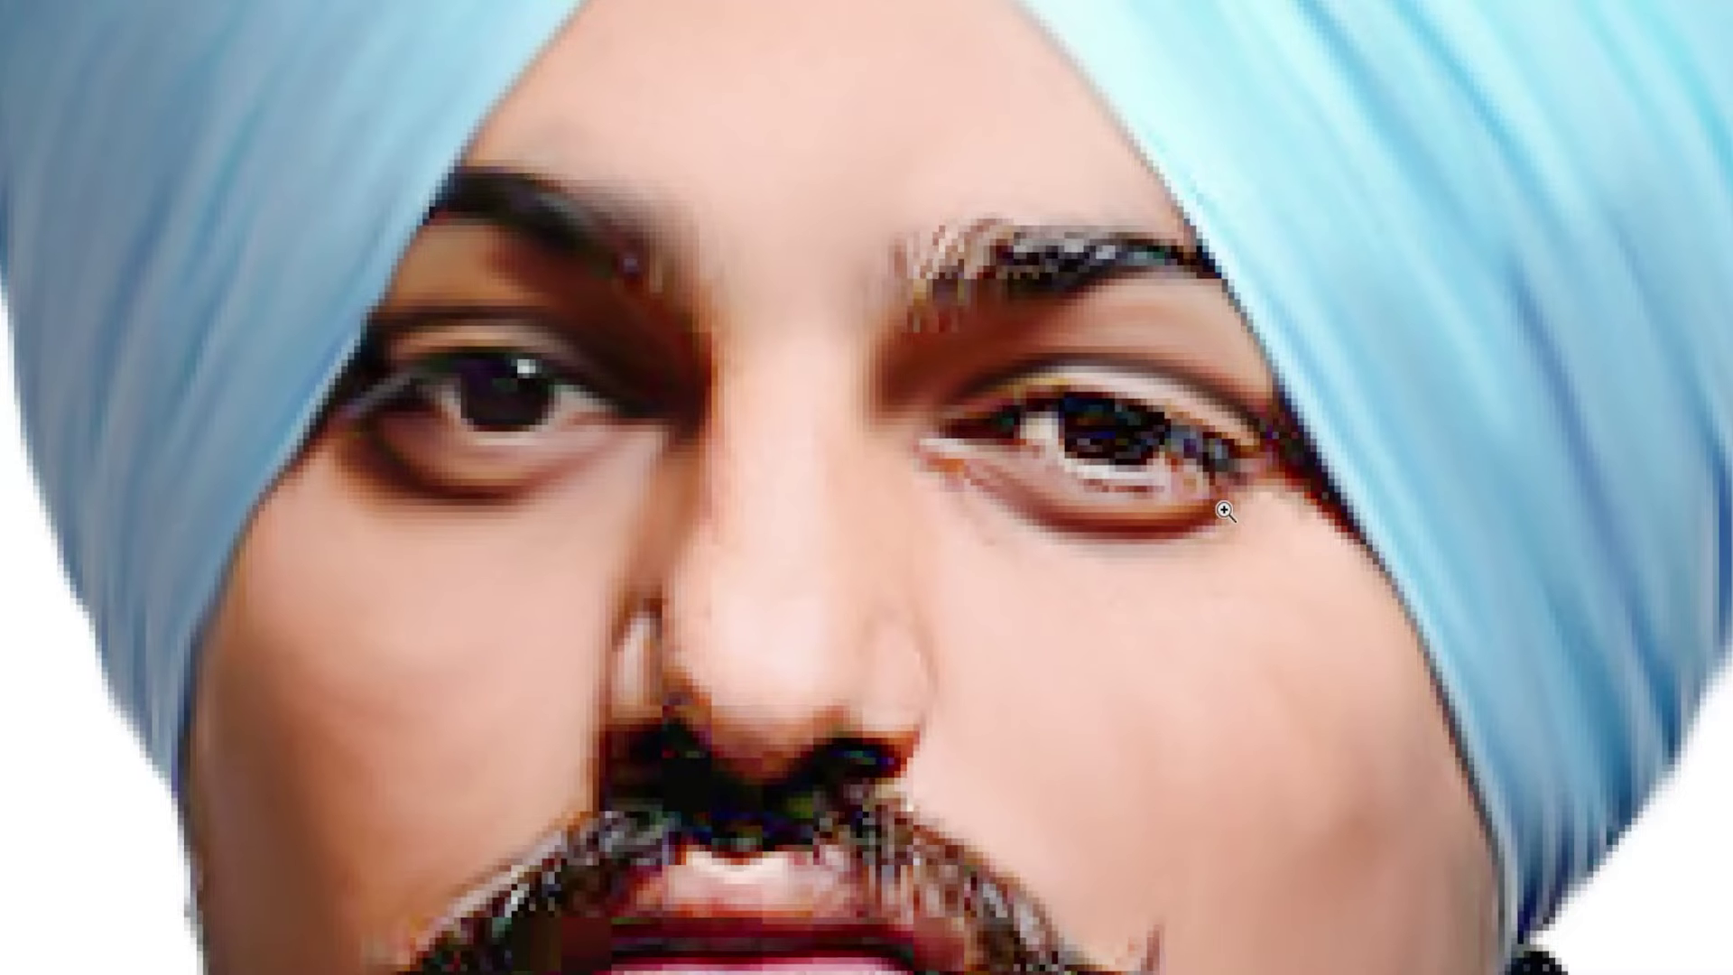
scroll(1118, 535, up, 2)
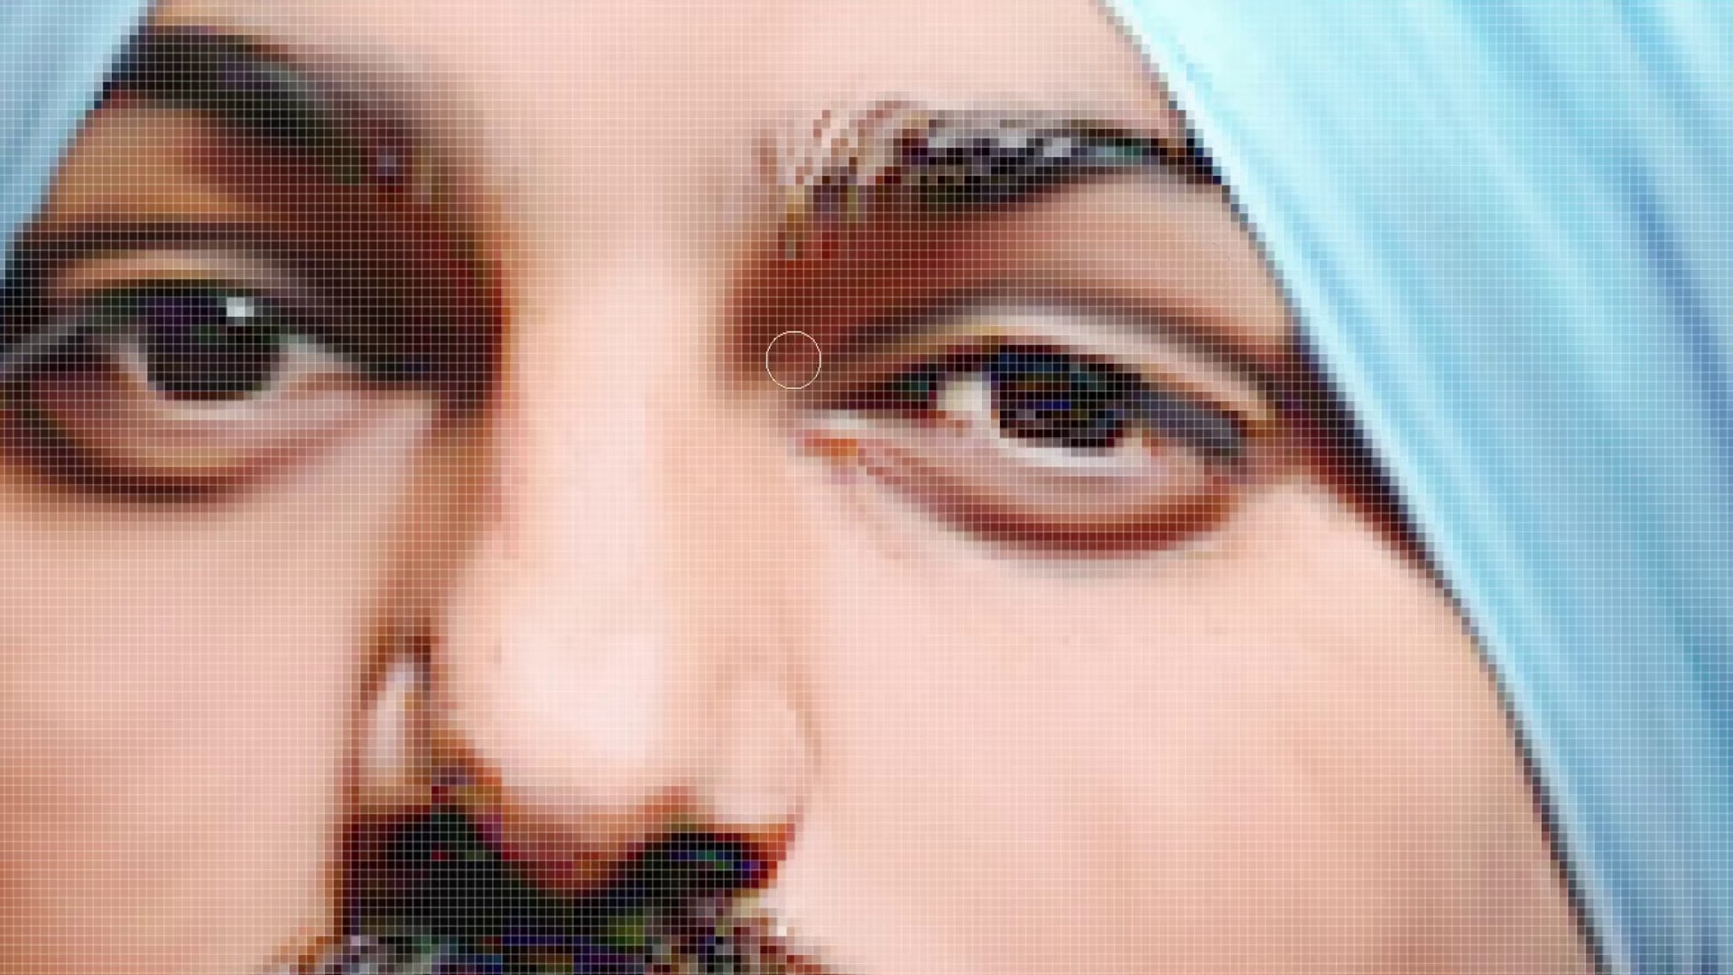
Step: Deepen the shadow beside the nose and even out the right iris and its lower edge
mouse_move(761, 306)
mouse_down()
mouse_move(883, 474)
mouse_move(865, 493)
mouse_up()
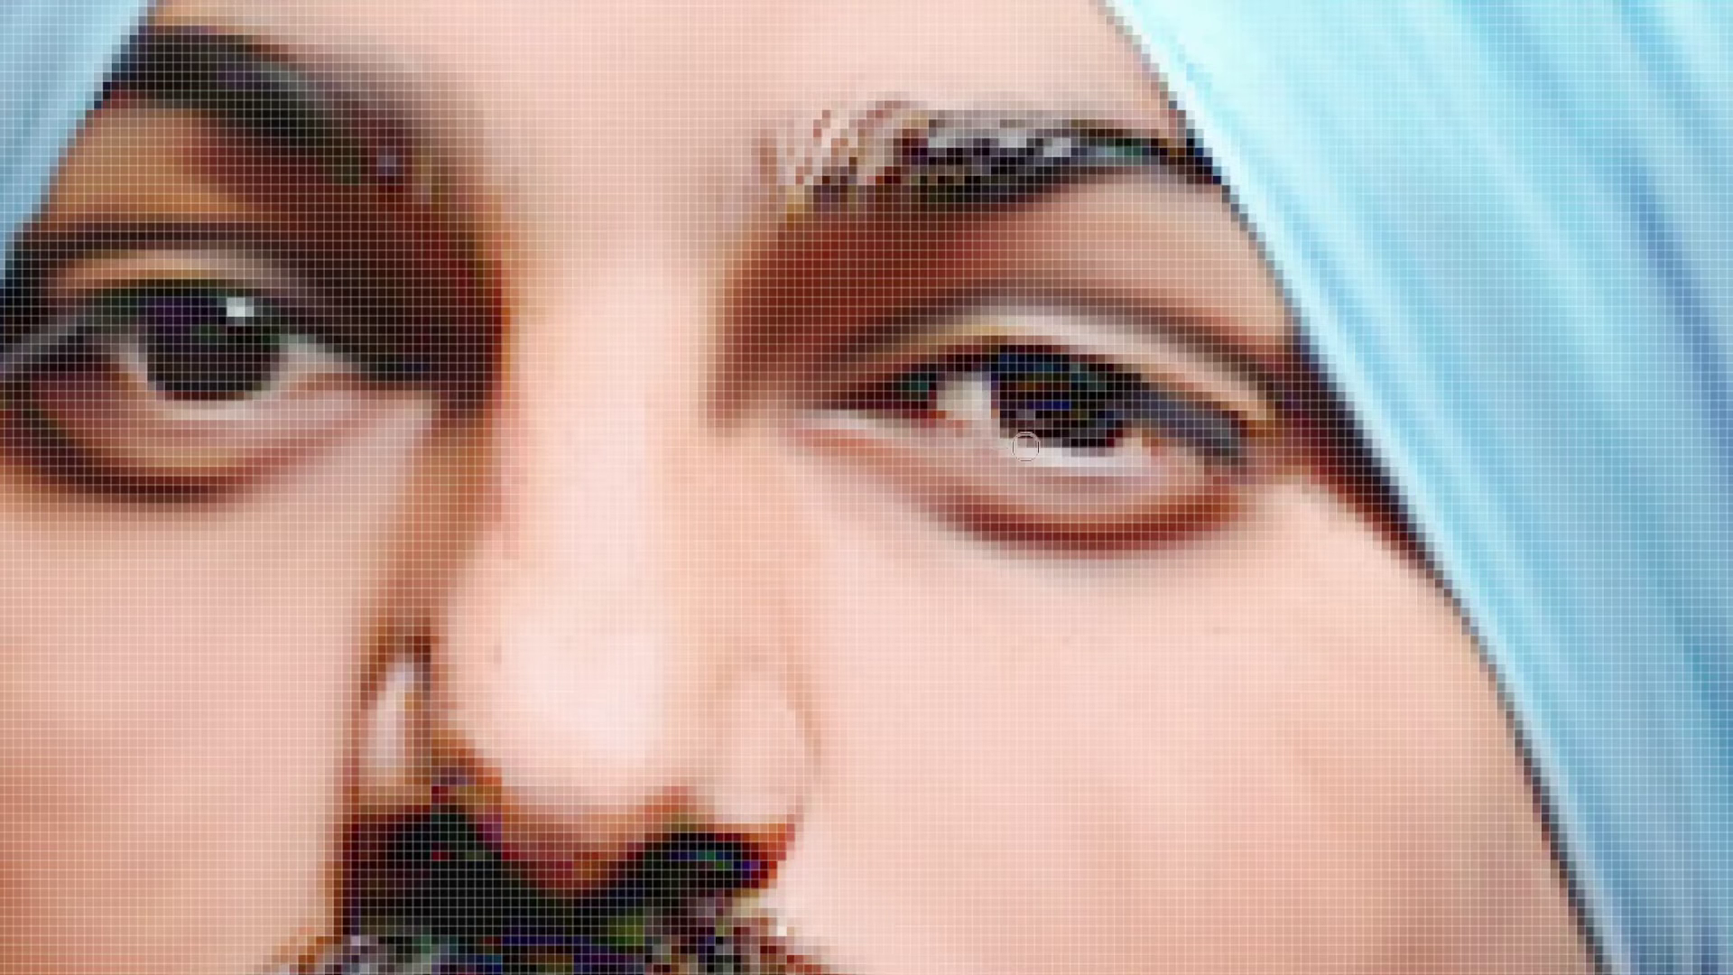
drag(1026, 445, 1257, 421)
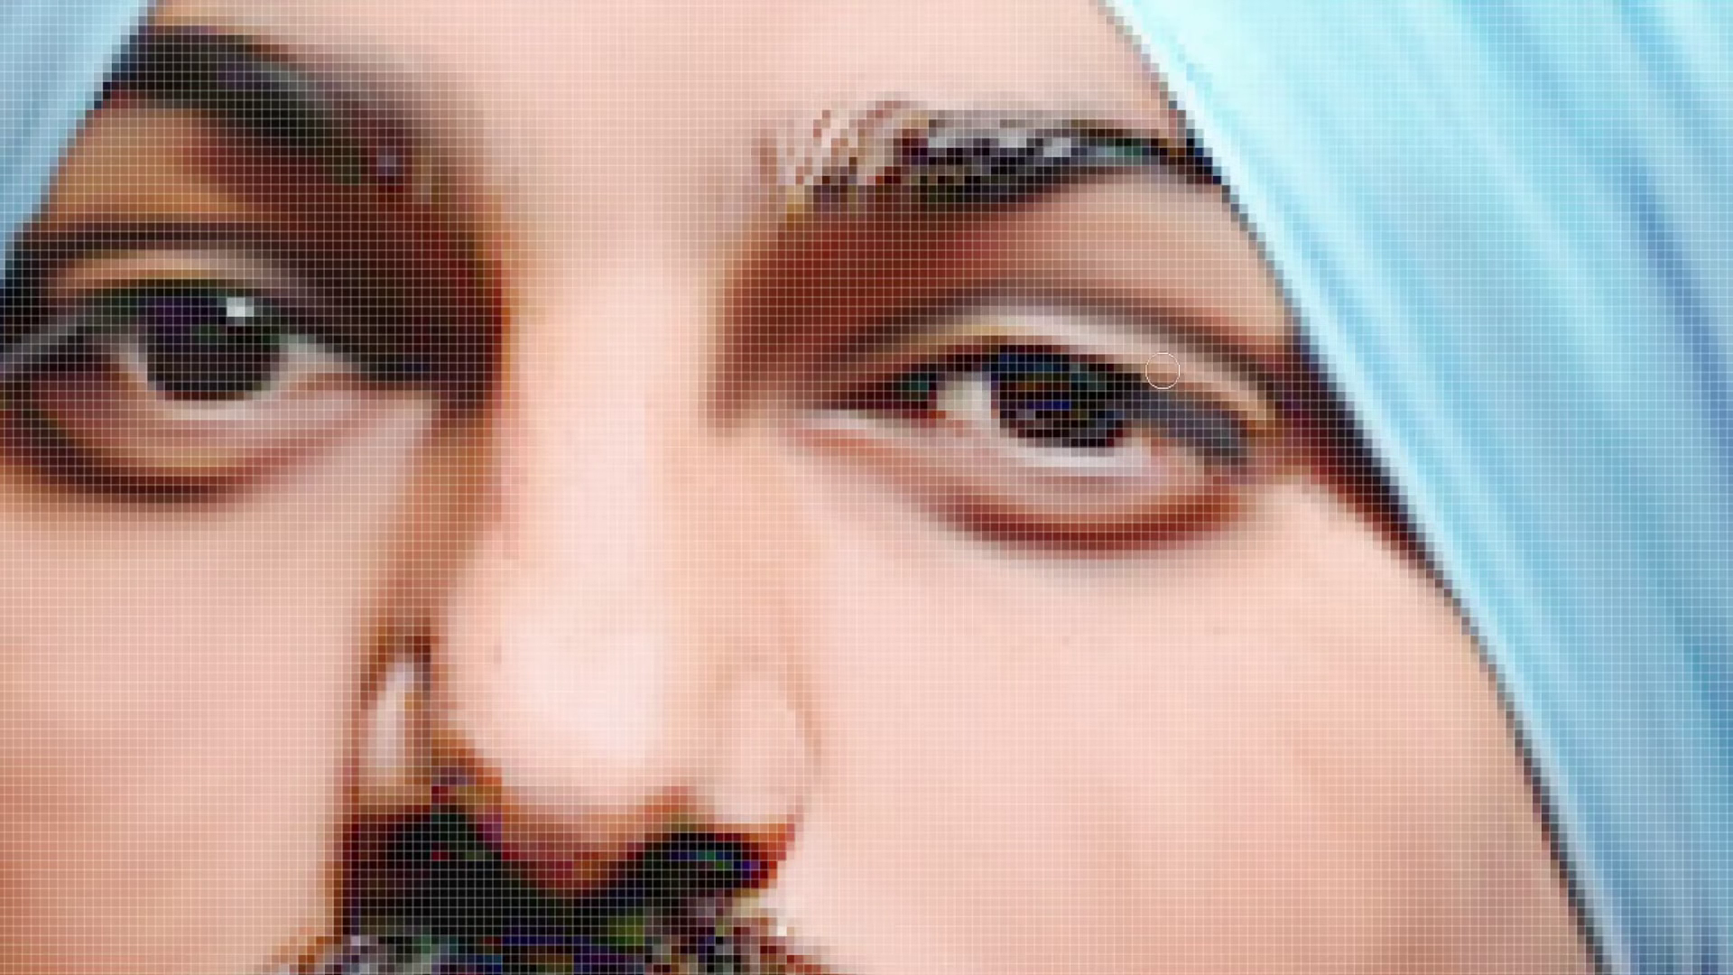
mouse_move(1025, 370)
mouse_down()
mouse_move(1099, 398)
mouse_move(1123, 384)
mouse_up()
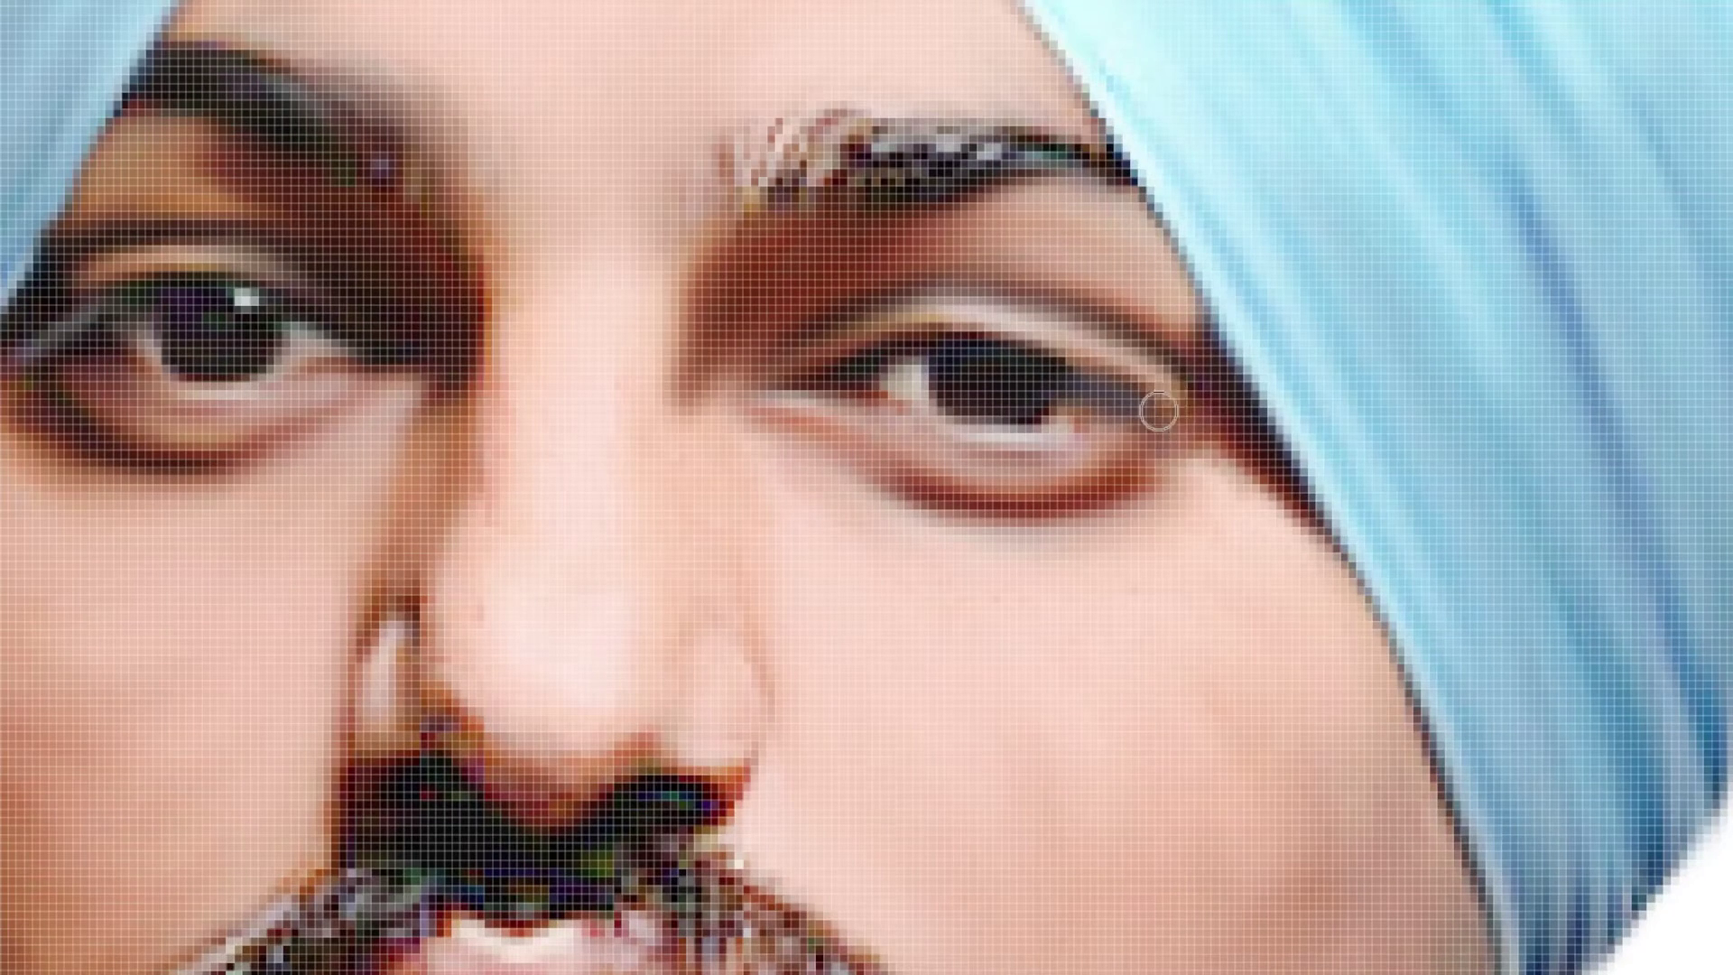
Step: Paint the faded, bluish right eyebrow into a solid dark brown brow
scroll(1016, 516, down, 2)
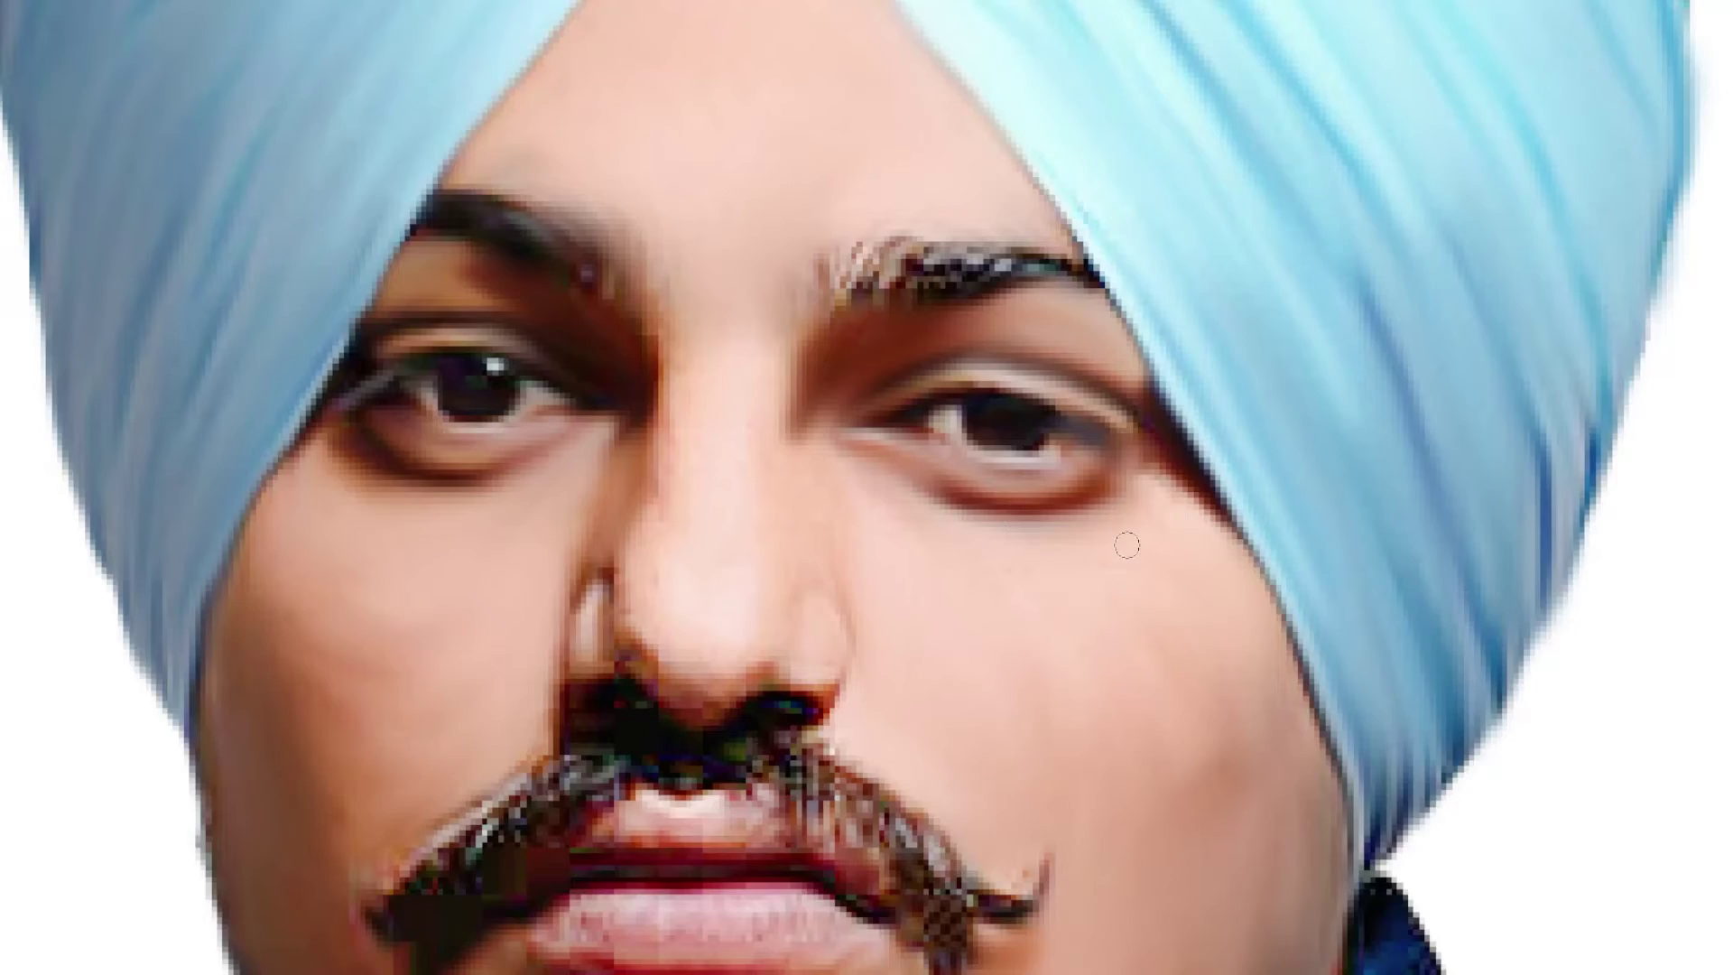
scroll(773, 193, up, 2)
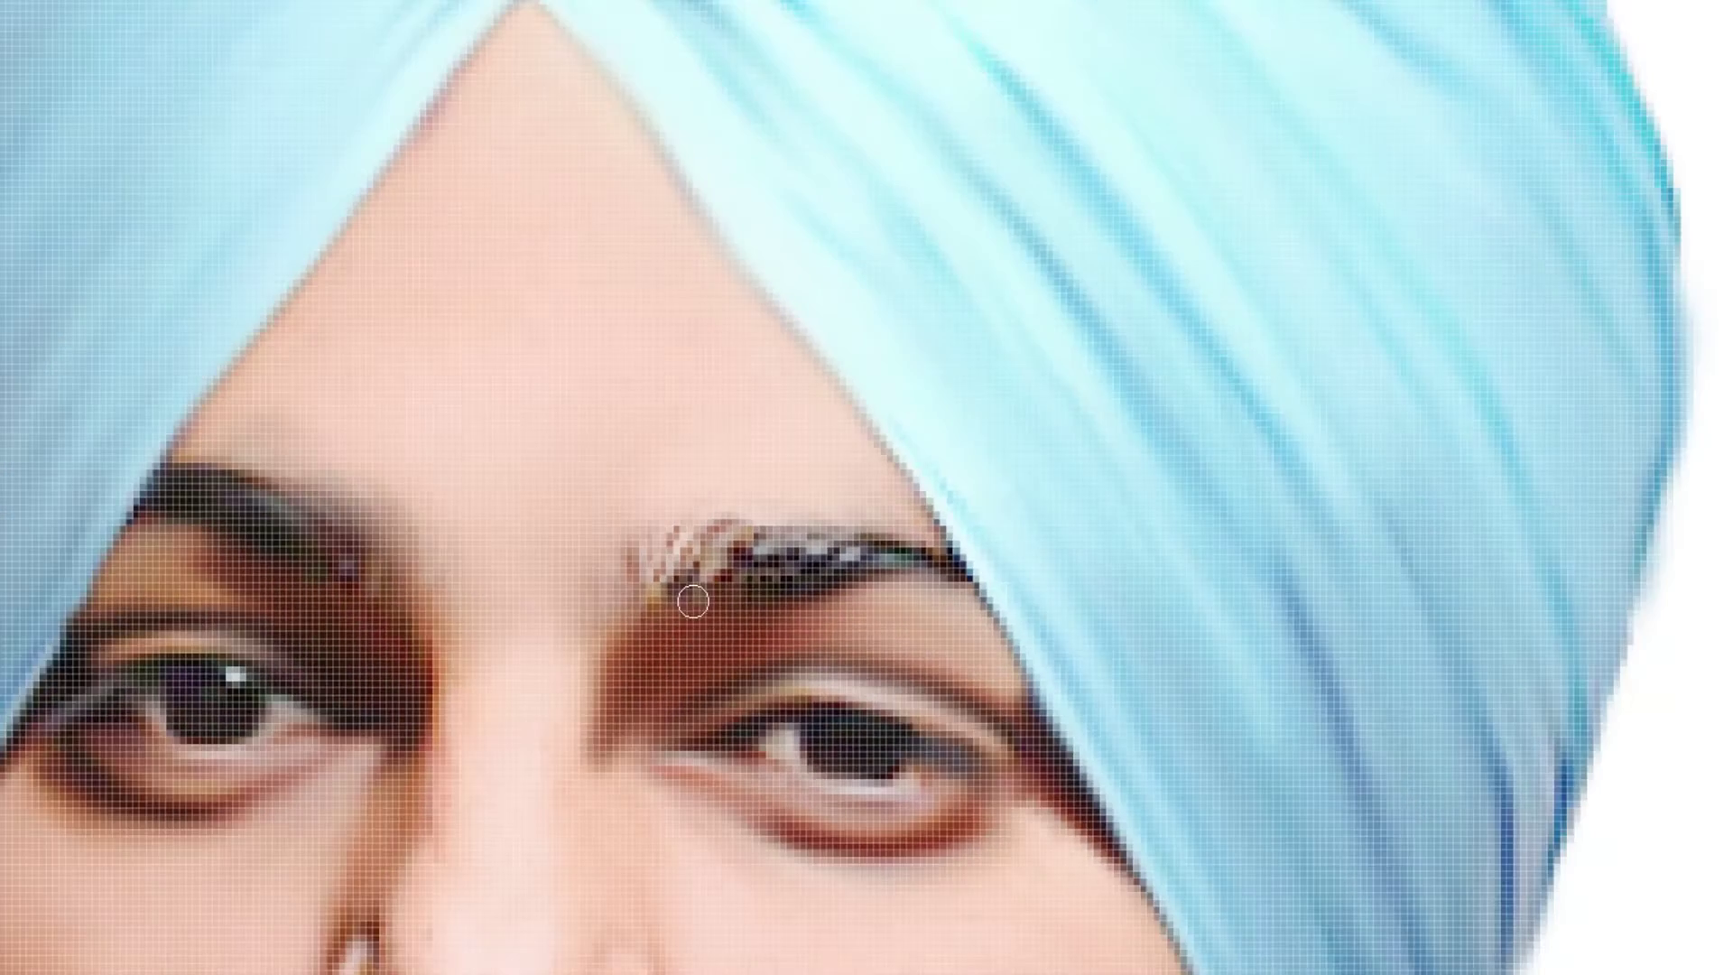
scroll(693, 601, down, 1)
drag(599, 621, 852, 560)
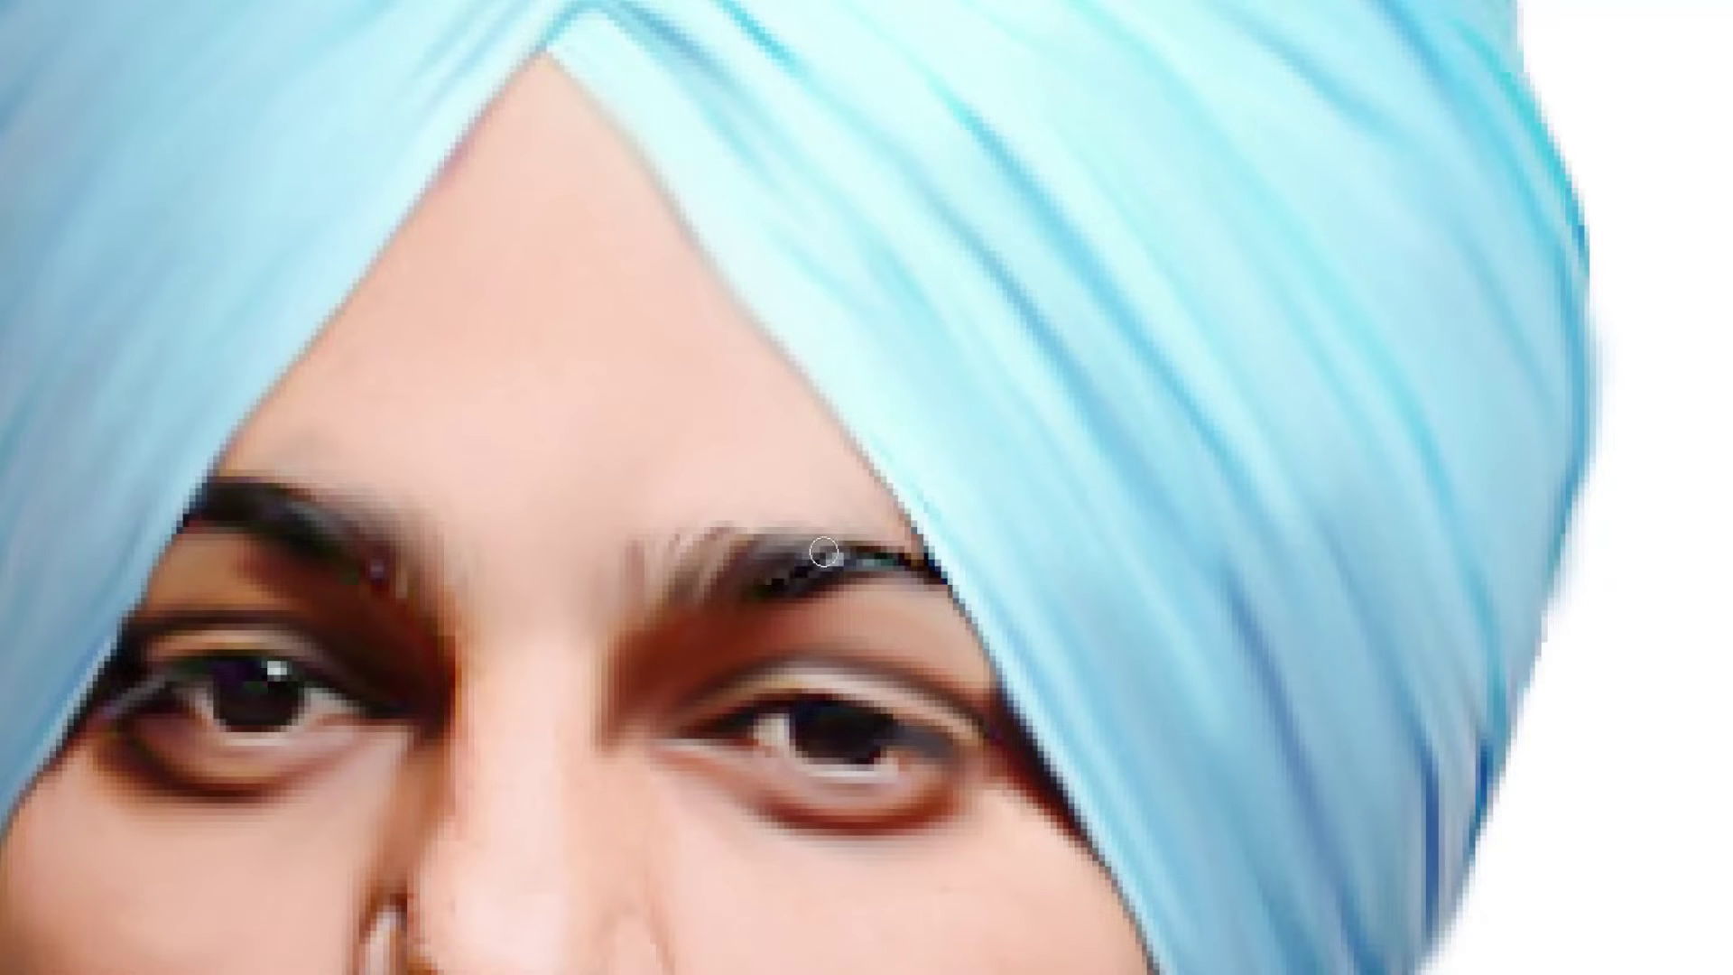
drag(767, 599, 923, 568)
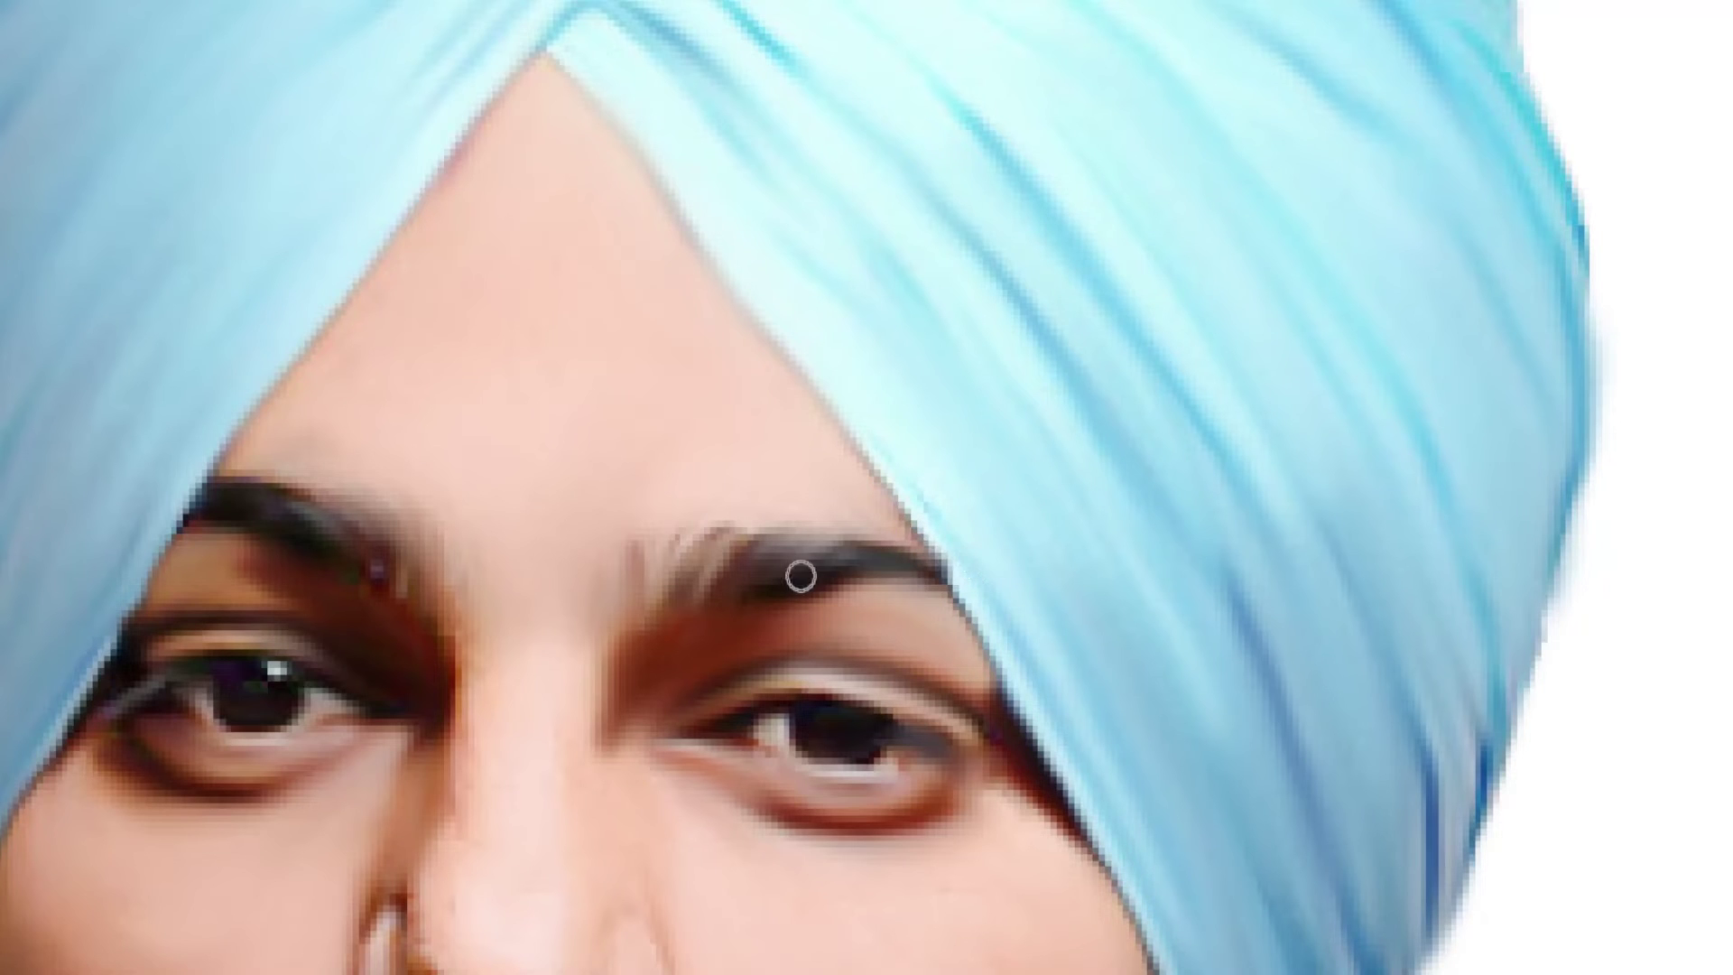
drag(644, 546, 857, 548)
scroll(895, 561, down, 1)
Step: Lighten the shadow under the nose tip, even the left nostril and darken the right nostril
scroll(848, 603, down, 1)
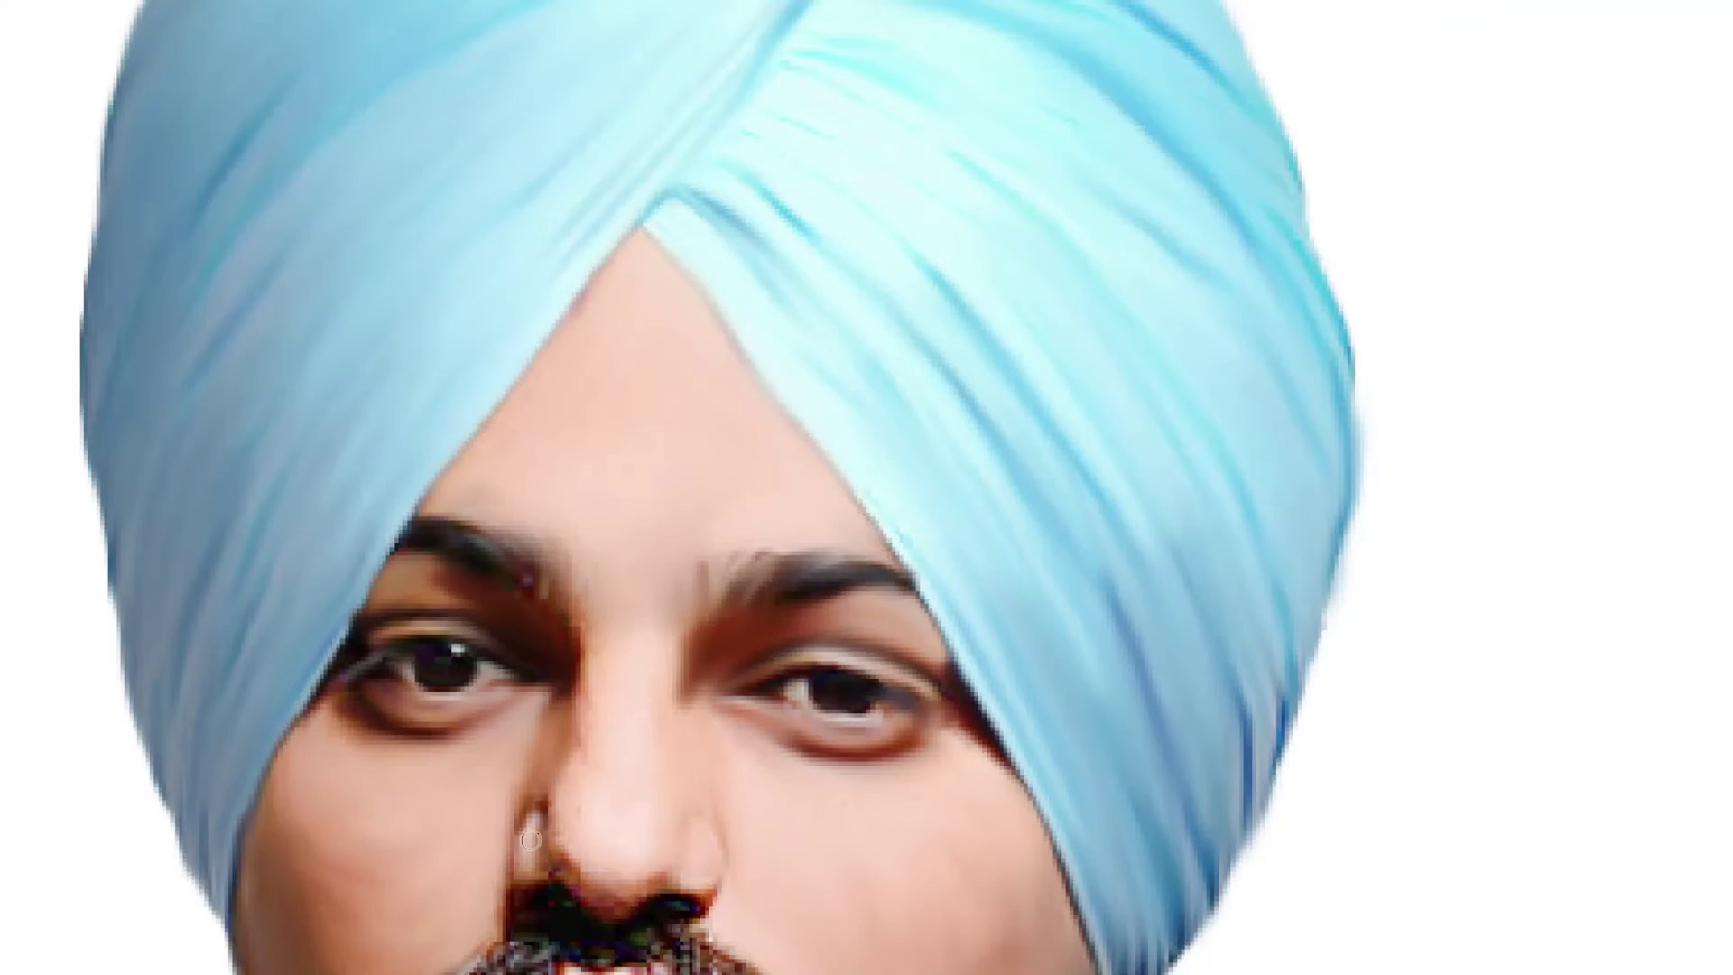
scroll(603, 790, up, 3)
drag(596, 798, 659, 617)
scroll(693, 616, down, 1)
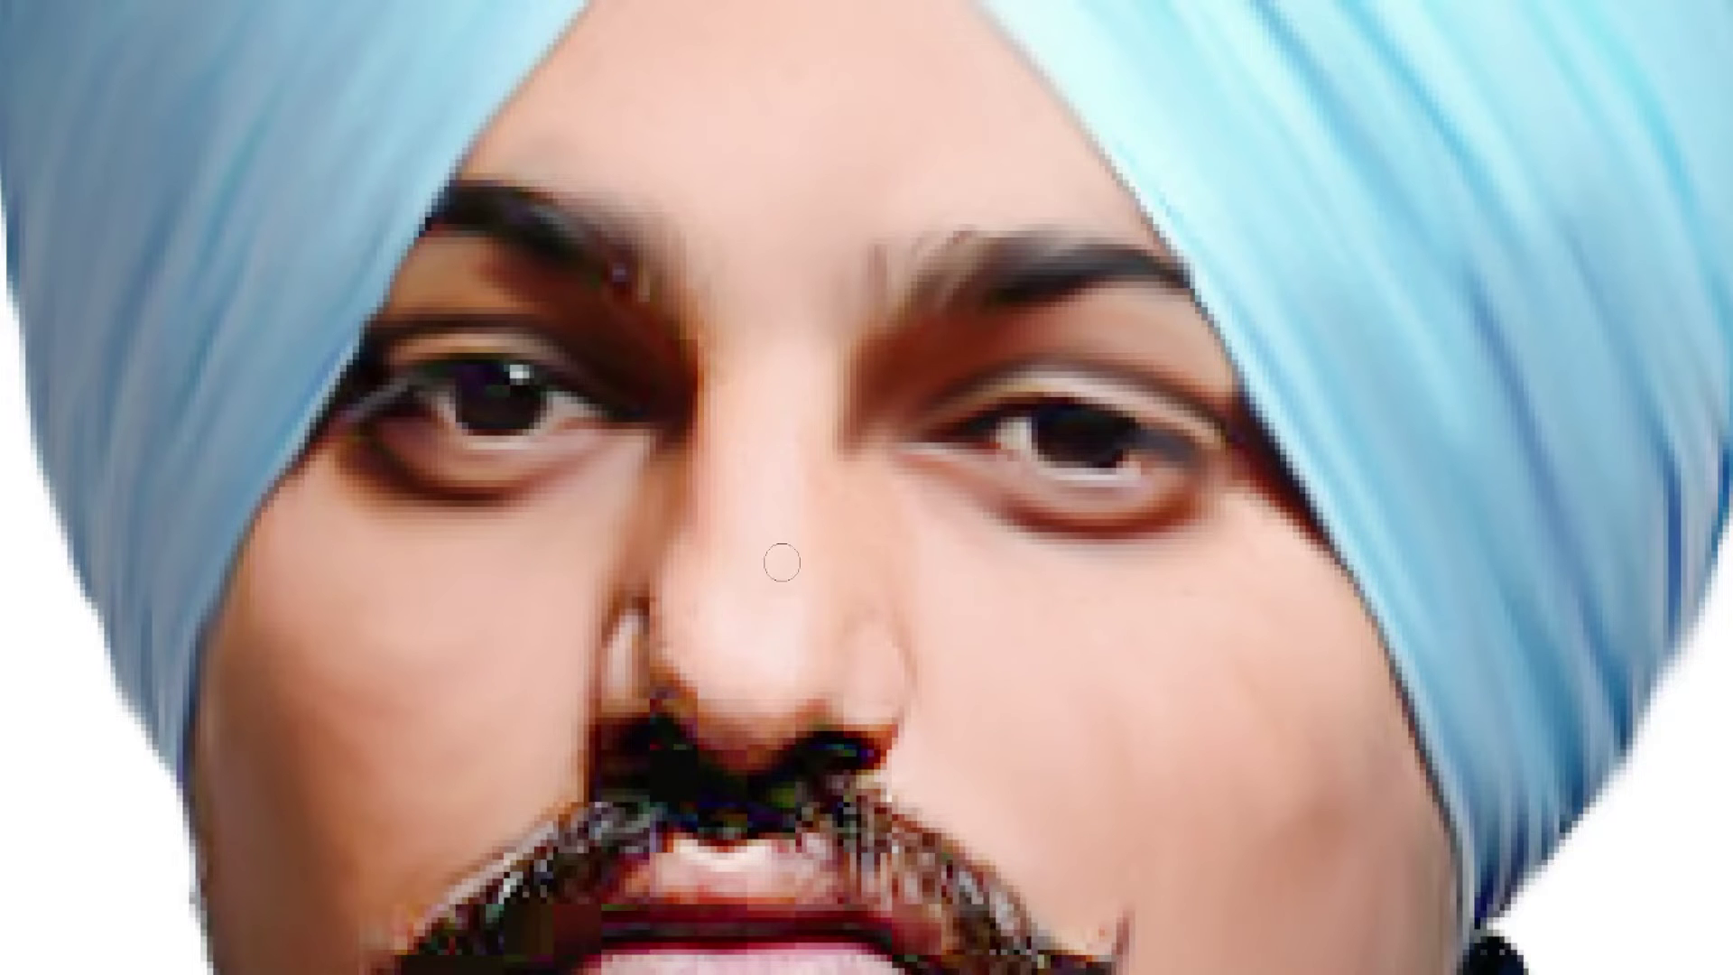
mouse_move(790, 717)
mouse_down()
mouse_move(758, 754)
mouse_move(666, 689)
mouse_move(746, 650)
mouse_move(746, 553)
mouse_move(764, 635)
mouse_up()
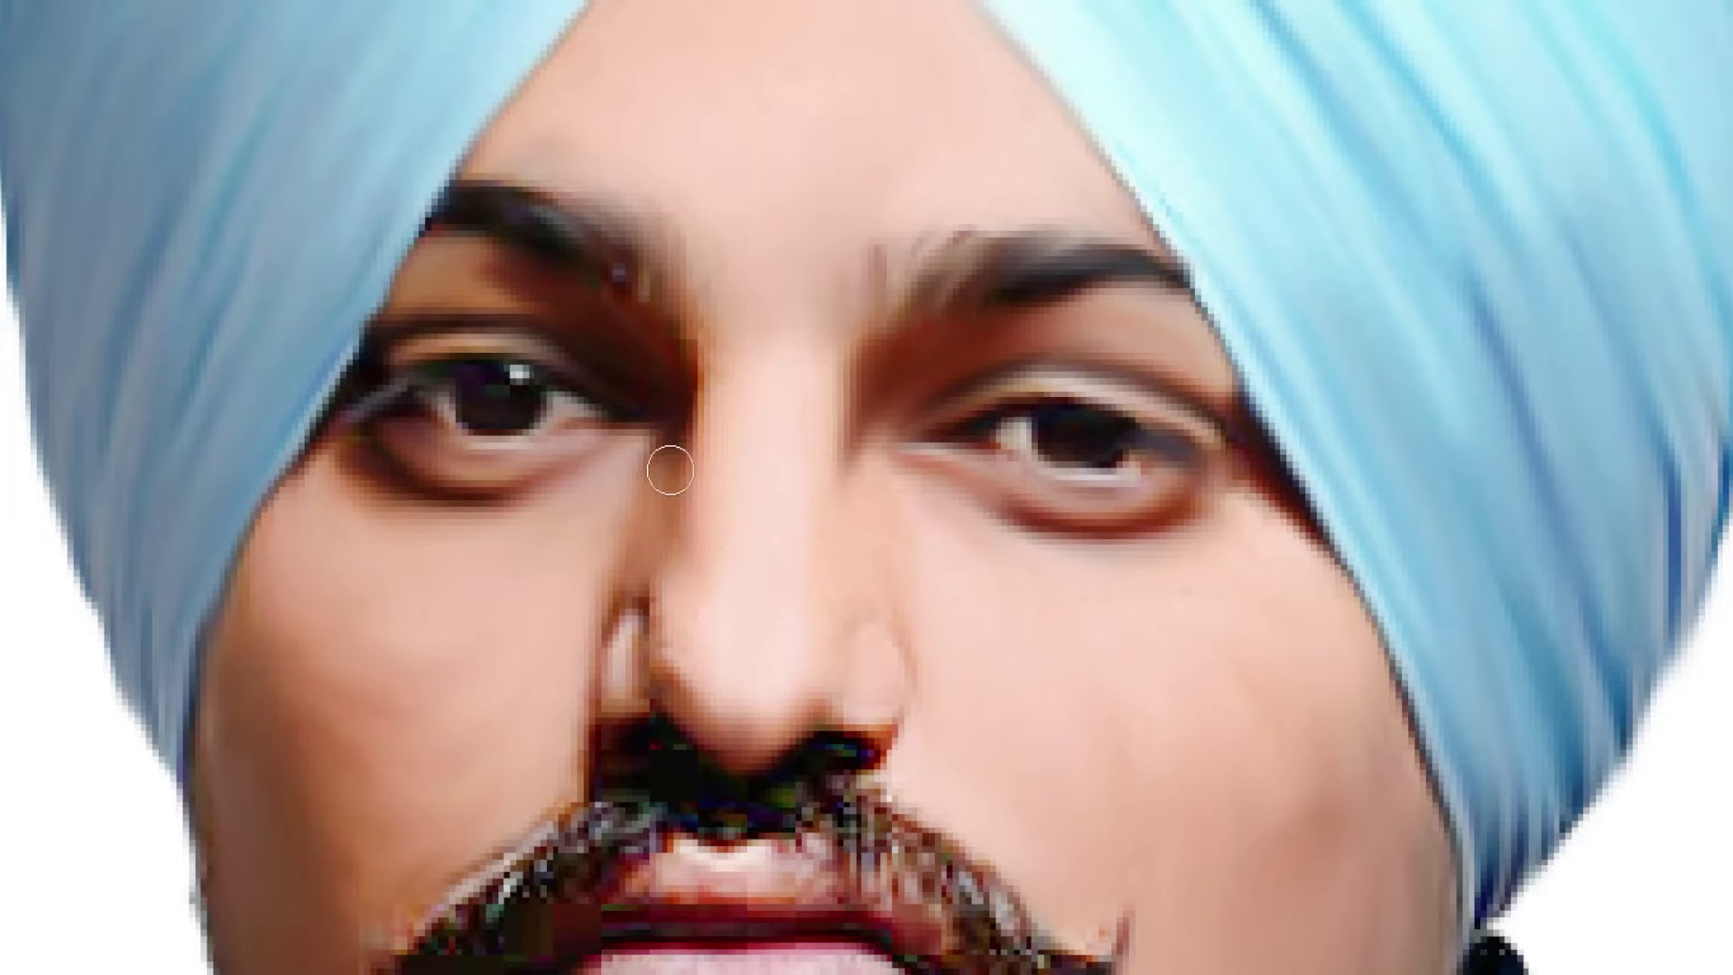
mouse_move(663, 672)
mouse_down()
mouse_move(650, 696)
mouse_move(627, 620)
mouse_move(607, 716)
mouse_up()
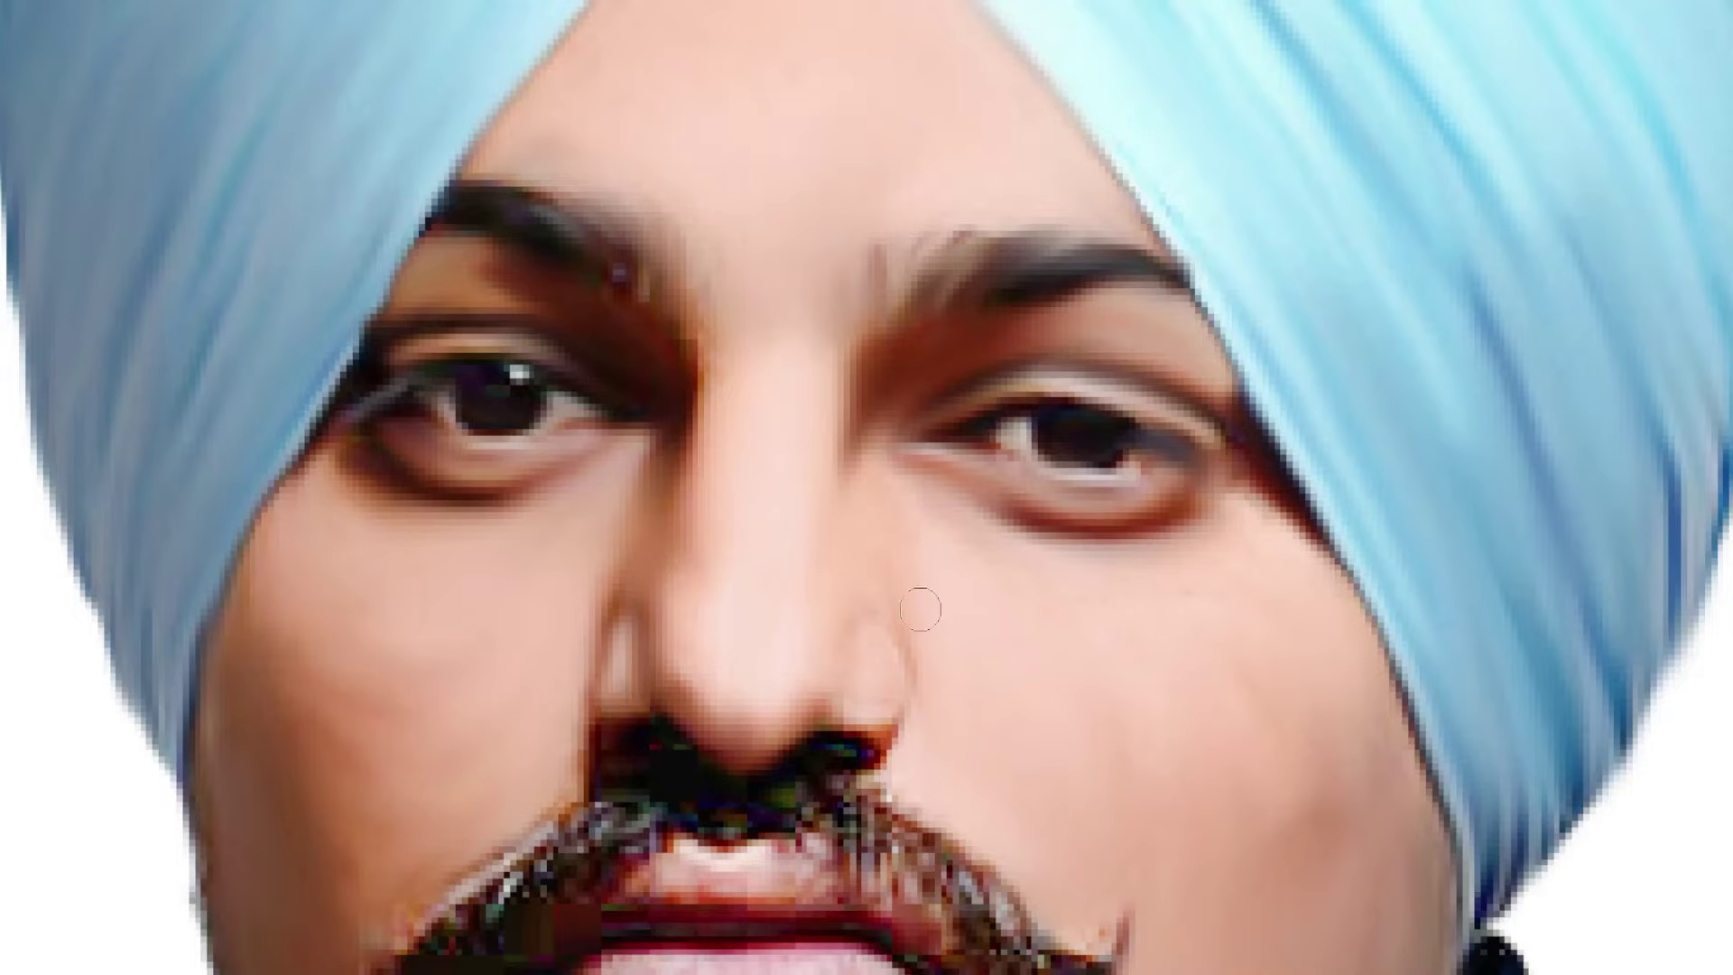
click(883, 729)
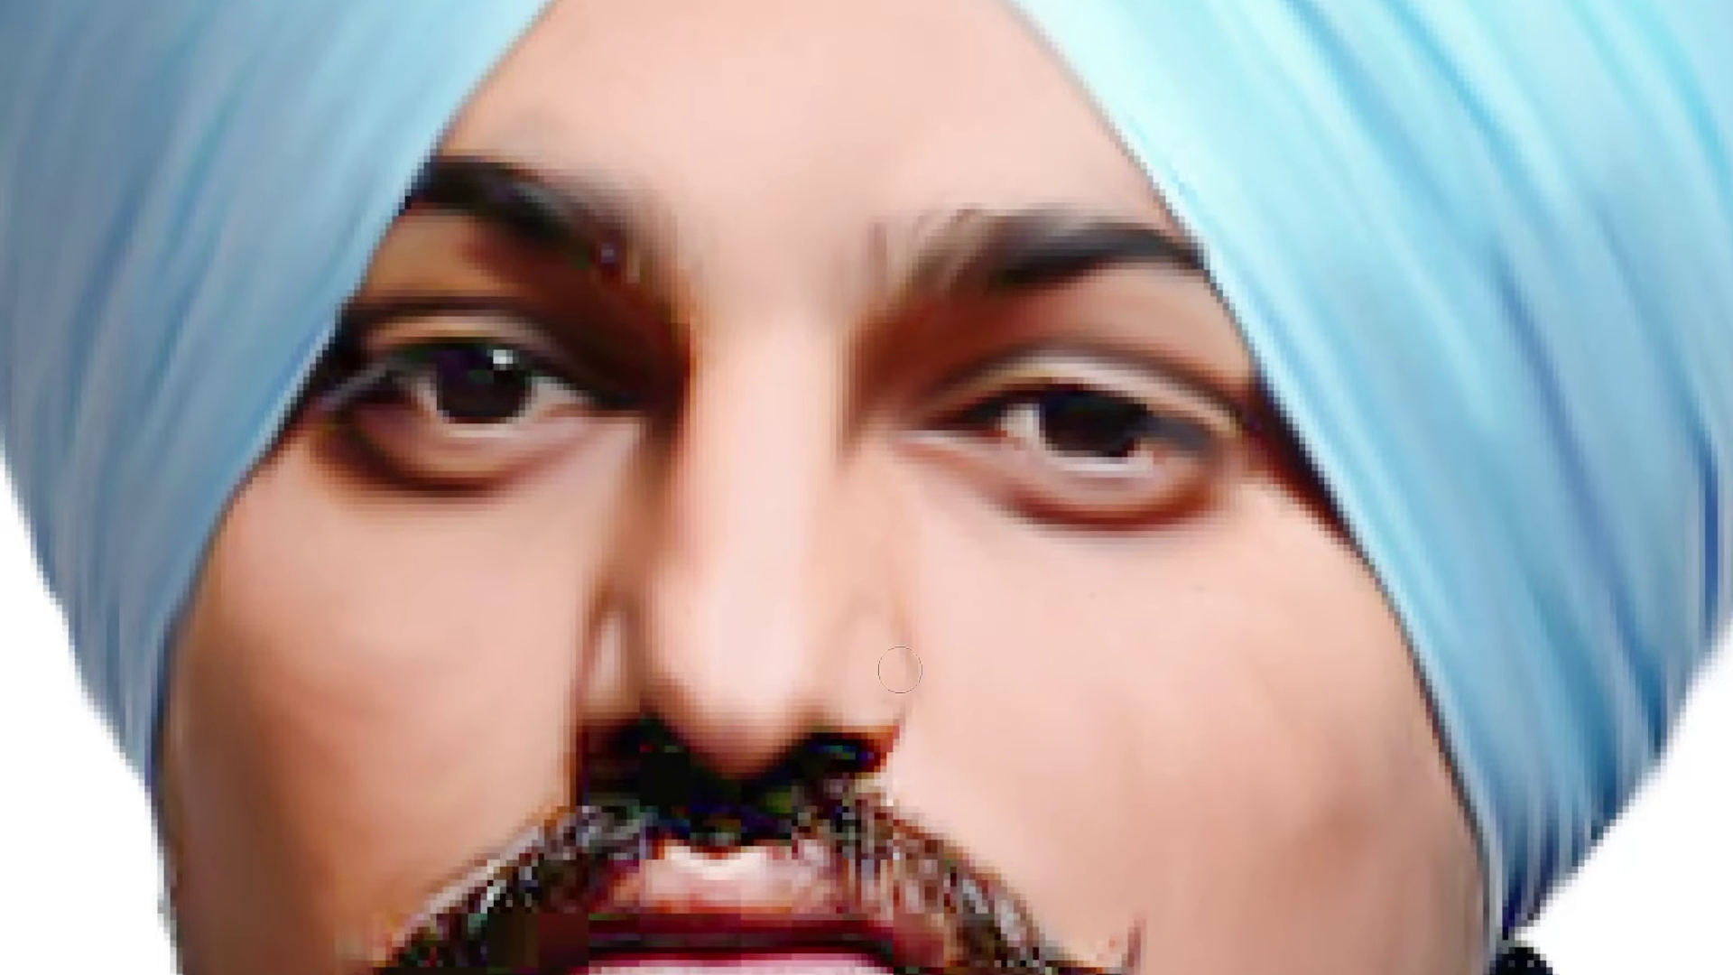
mouse_move(878, 735)
mouse_down()
mouse_move(688, 766)
mouse_move(650, 735)
mouse_move(665, 759)
mouse_move(585, 758)
mouse_up()
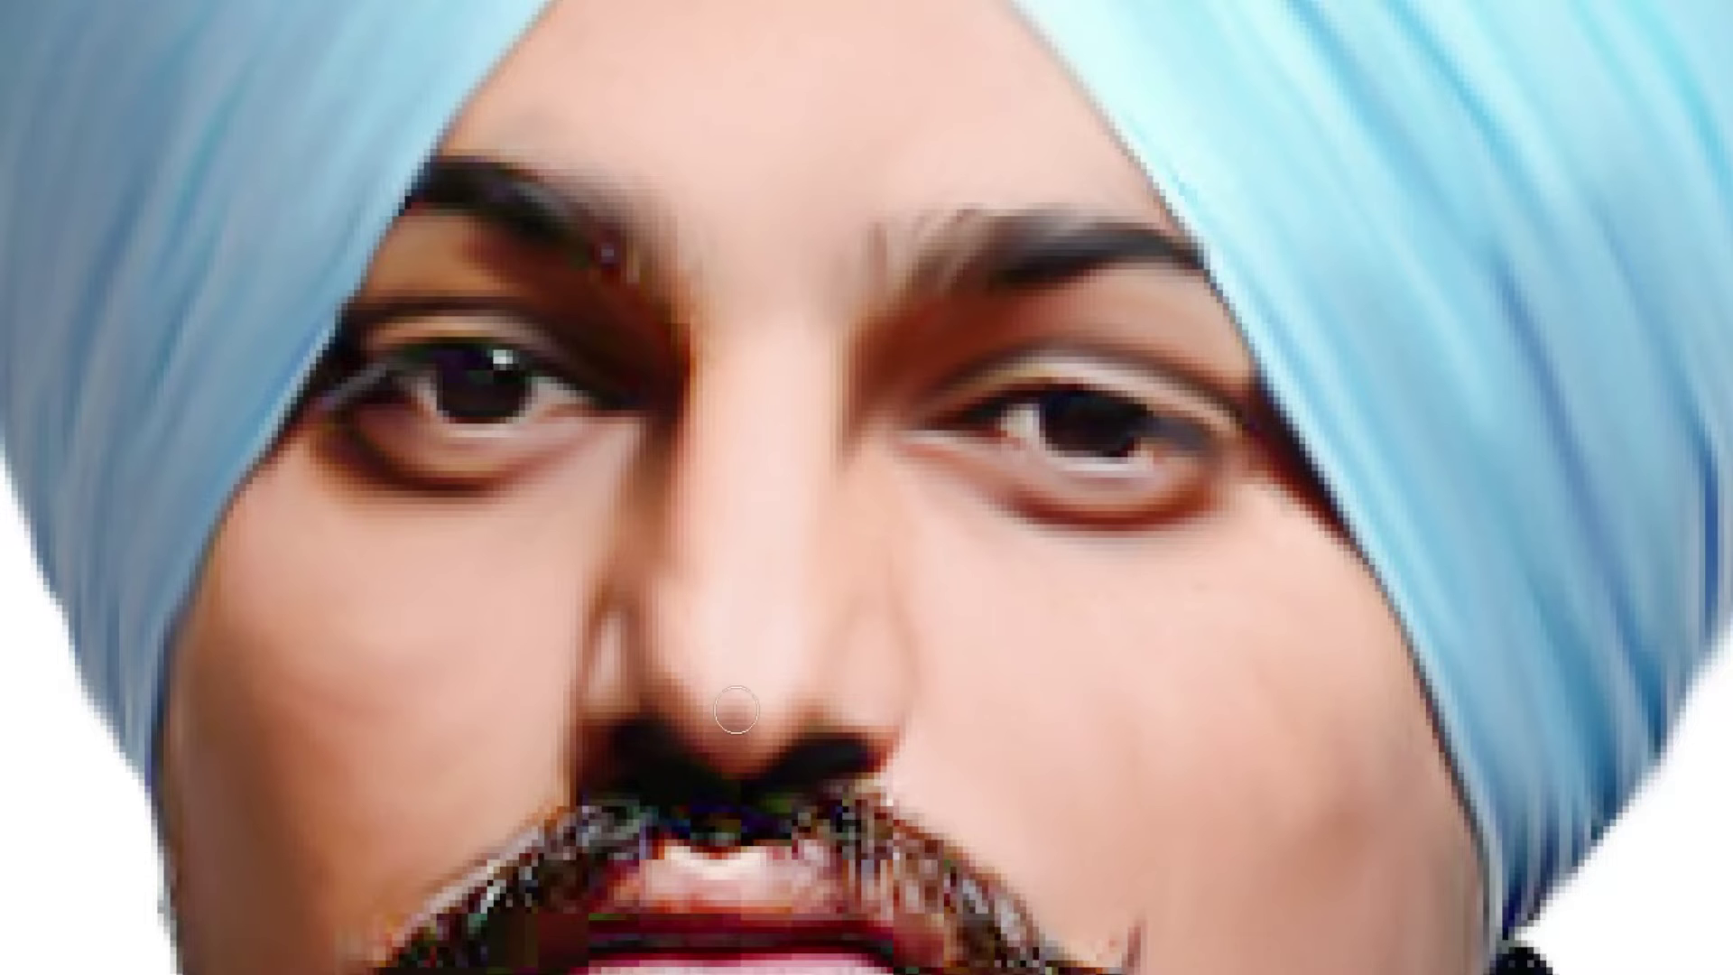
scroll(813, 641, down, 3)
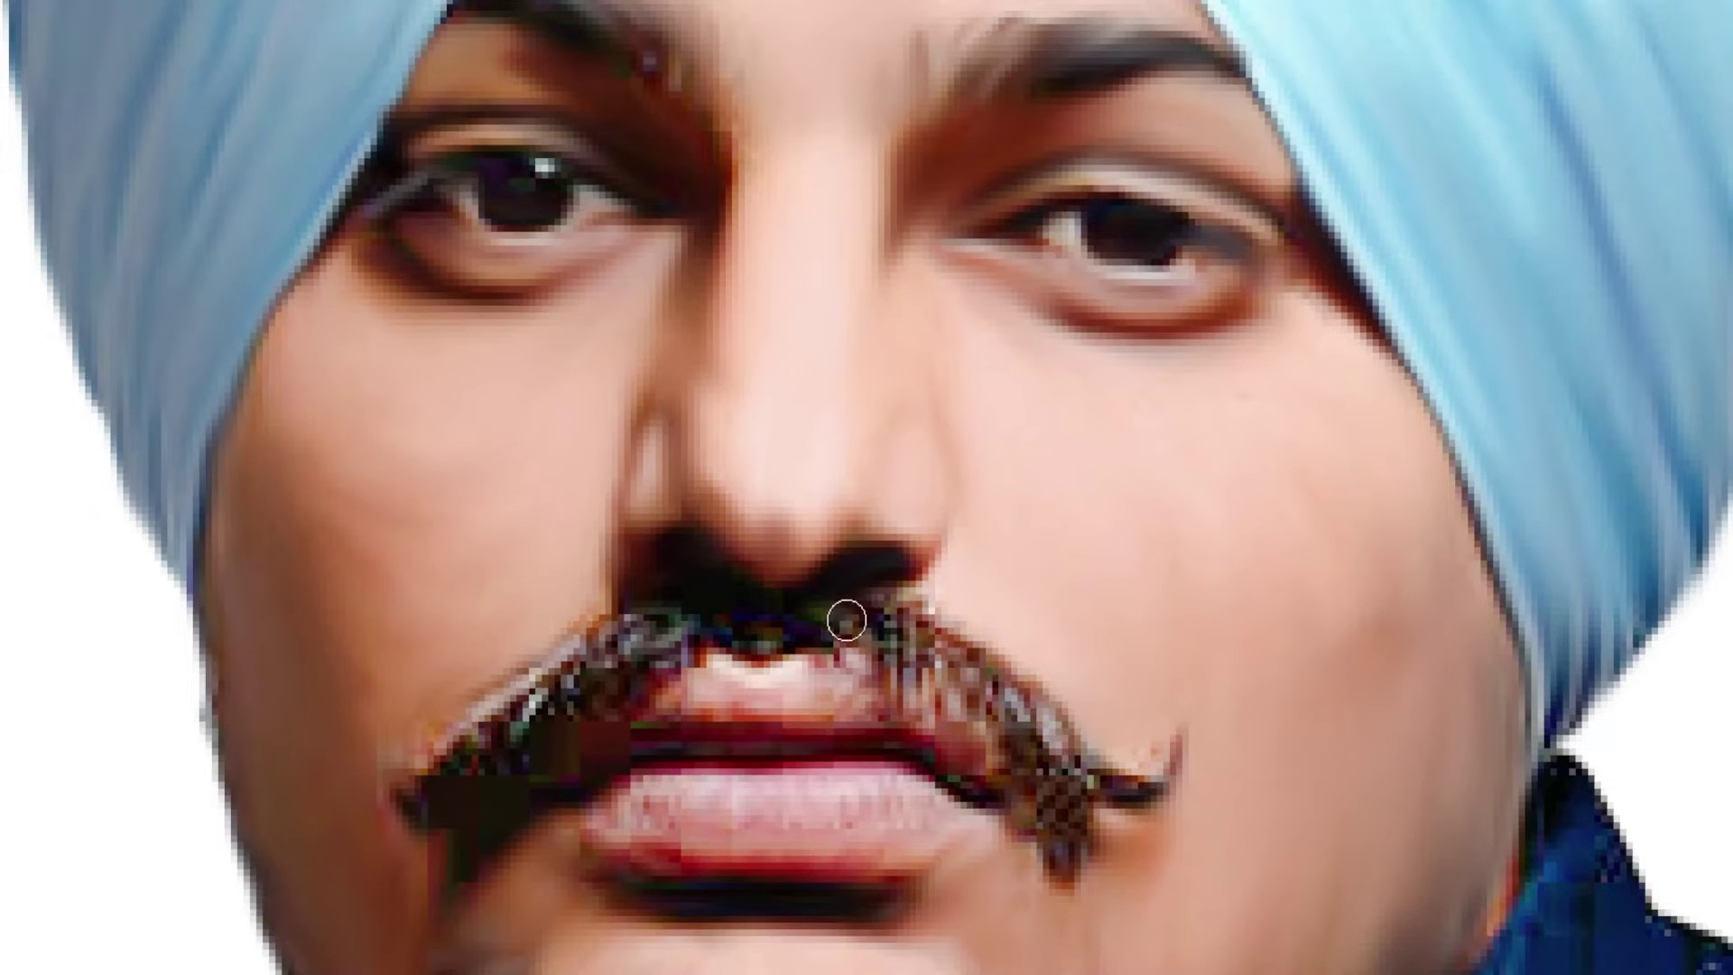
Step: Paint and curl the moustache into smooth strands, turning the right tip upward
mouse_move(846, 619)
mouse_down()
mouse_move(889, 623)
mouse_move(949, 665)
mouse_up()
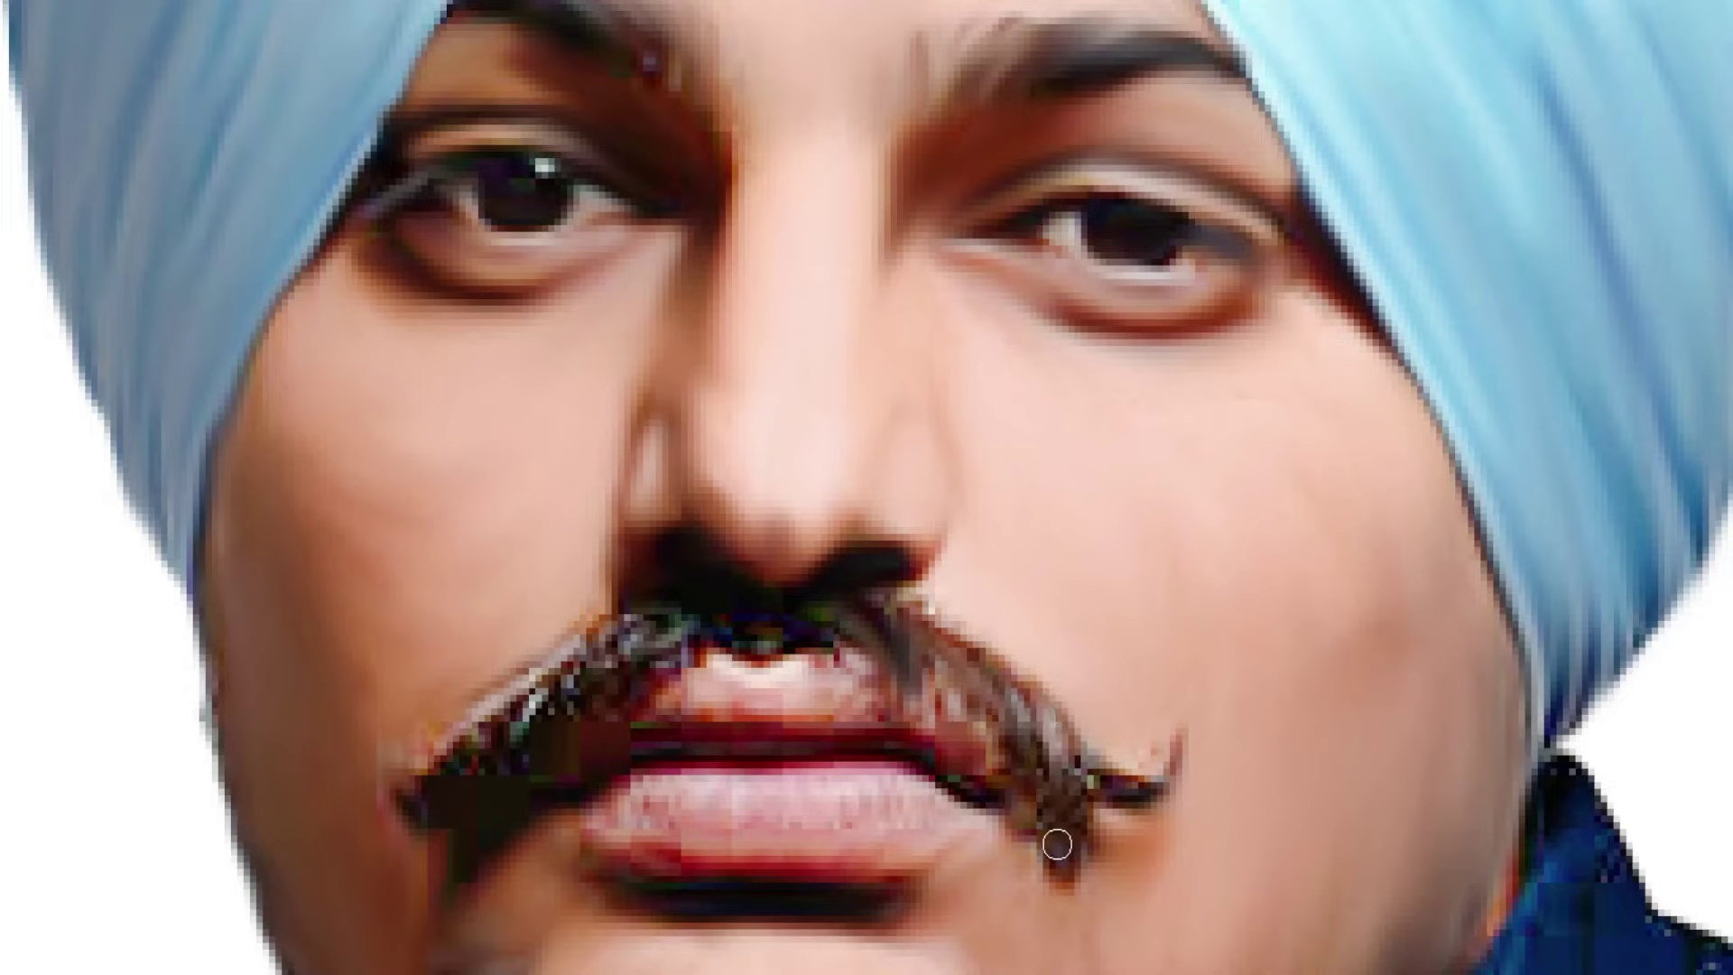
drag(1057, 844, 1181, 734)
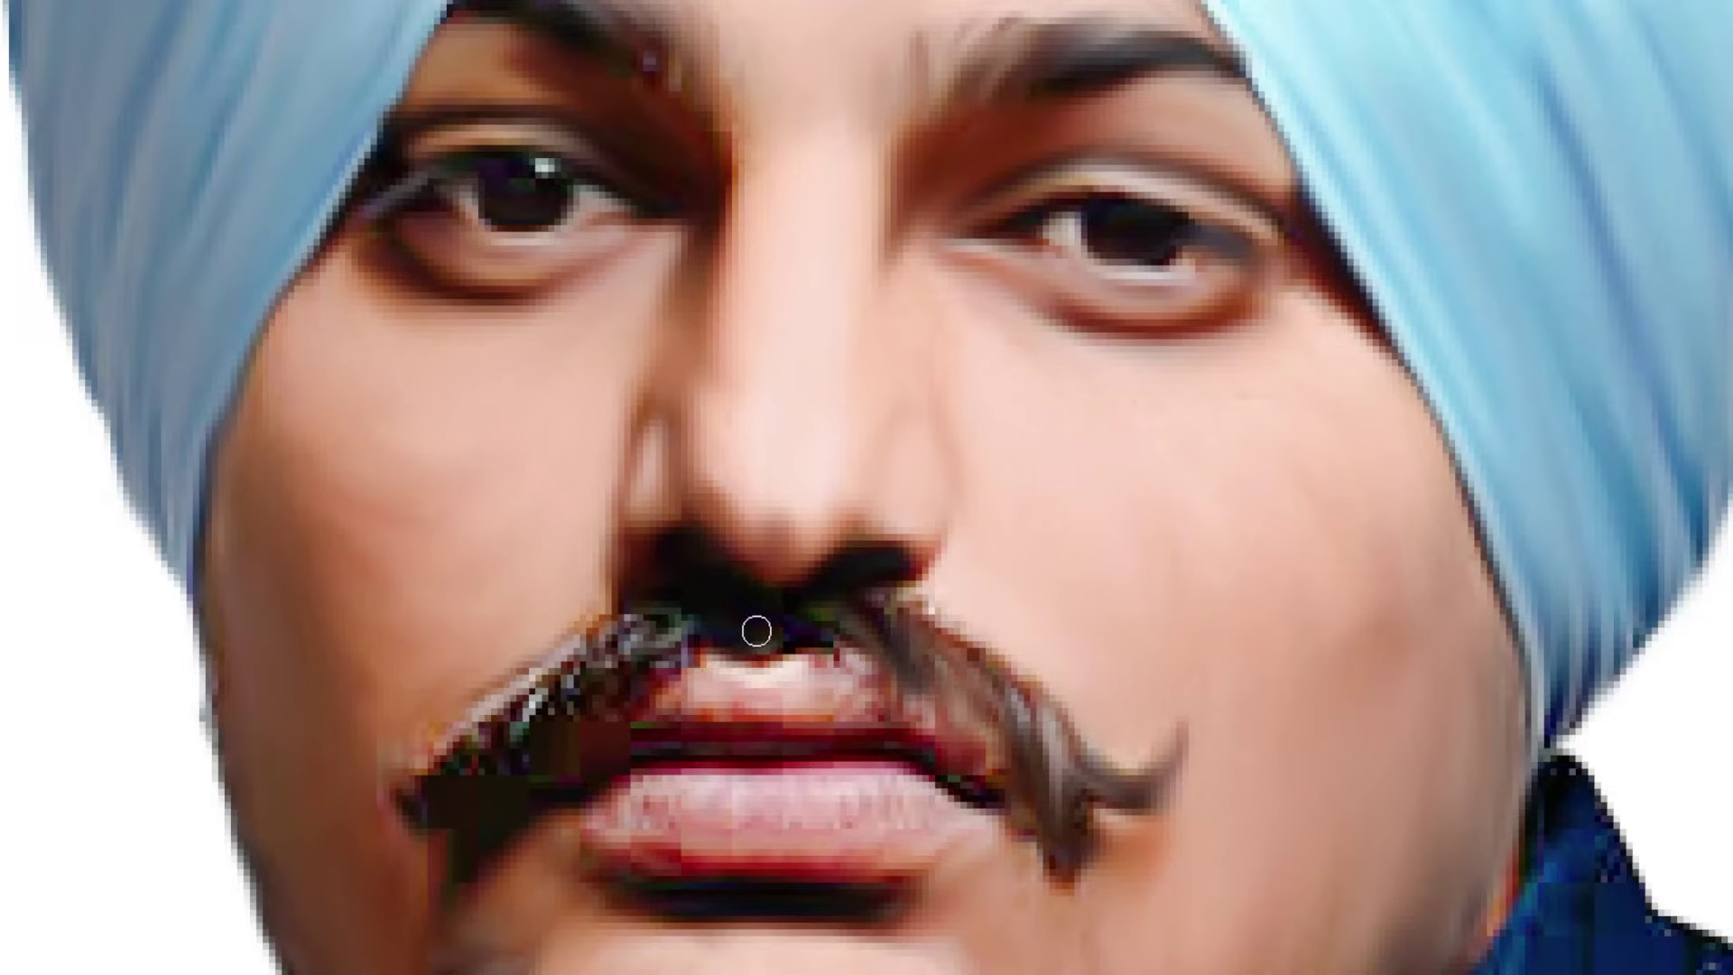
drag(835, 619, 969, 663)
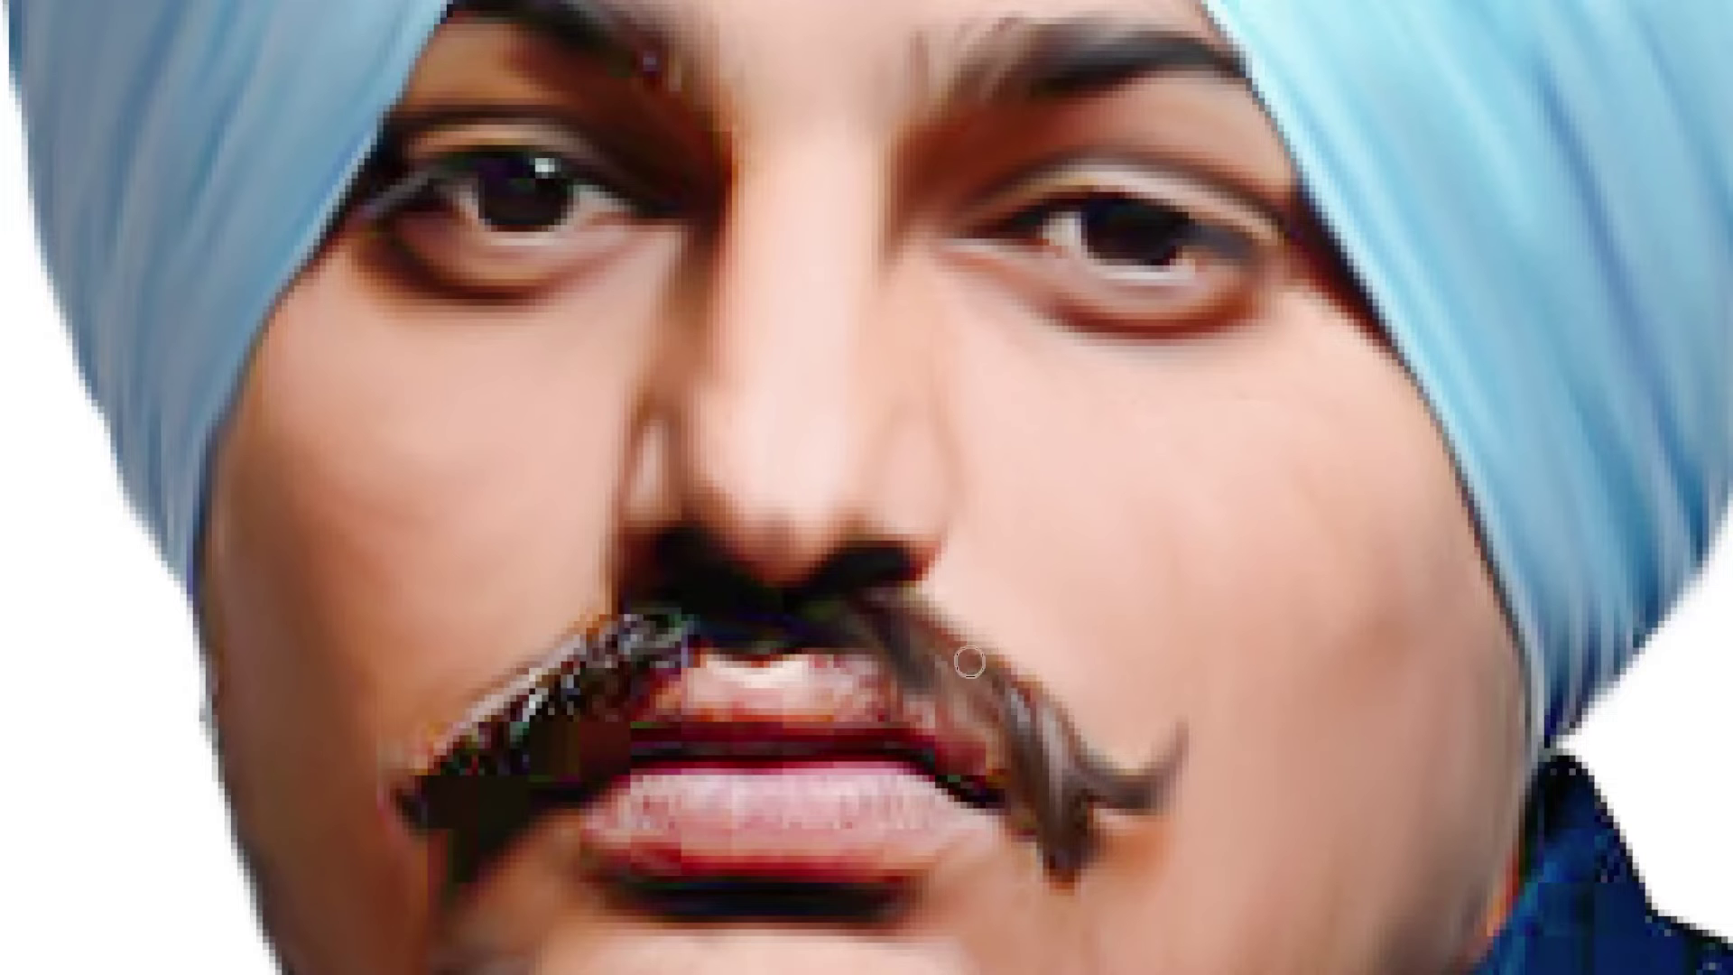
mouse_move(707, 614)
mouse_down()
mouse_move(484, 707)
mouse_move(464, 755)
mouse_move(477, 791)
mouse_up()
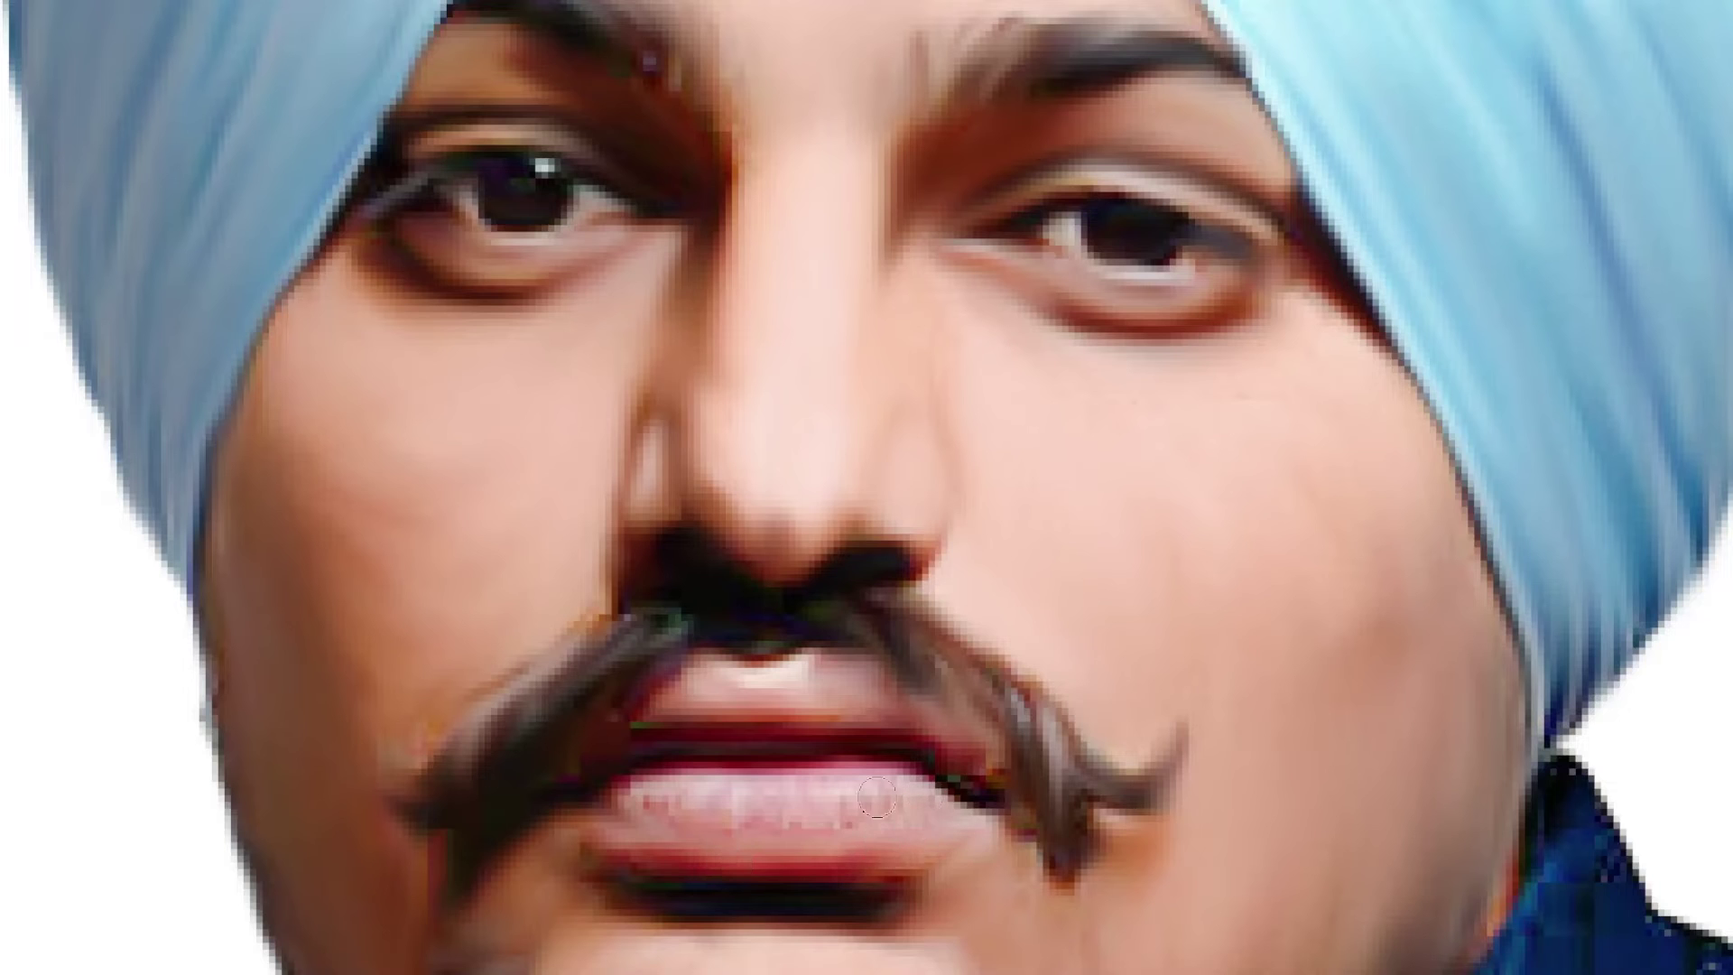
Step: Smooth the lower lip, darken the upper lip line and remove the strand below the right tip
drag(646, 800, 964, 802)
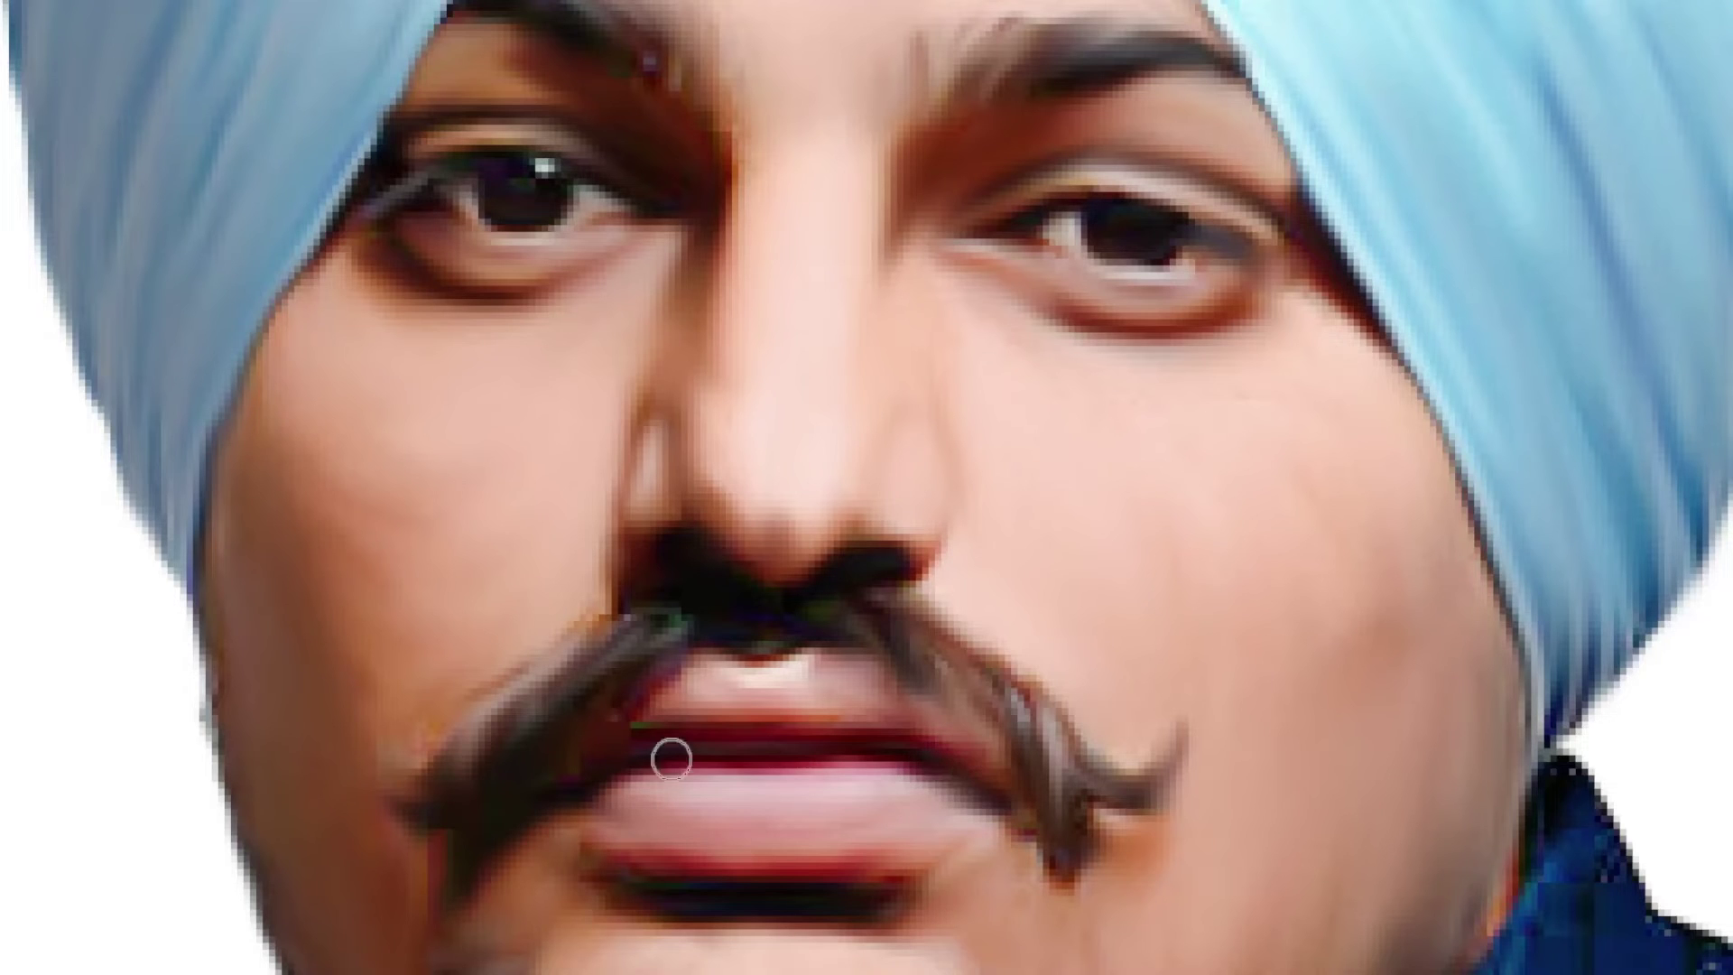
drag(678, 728, 880, 712)
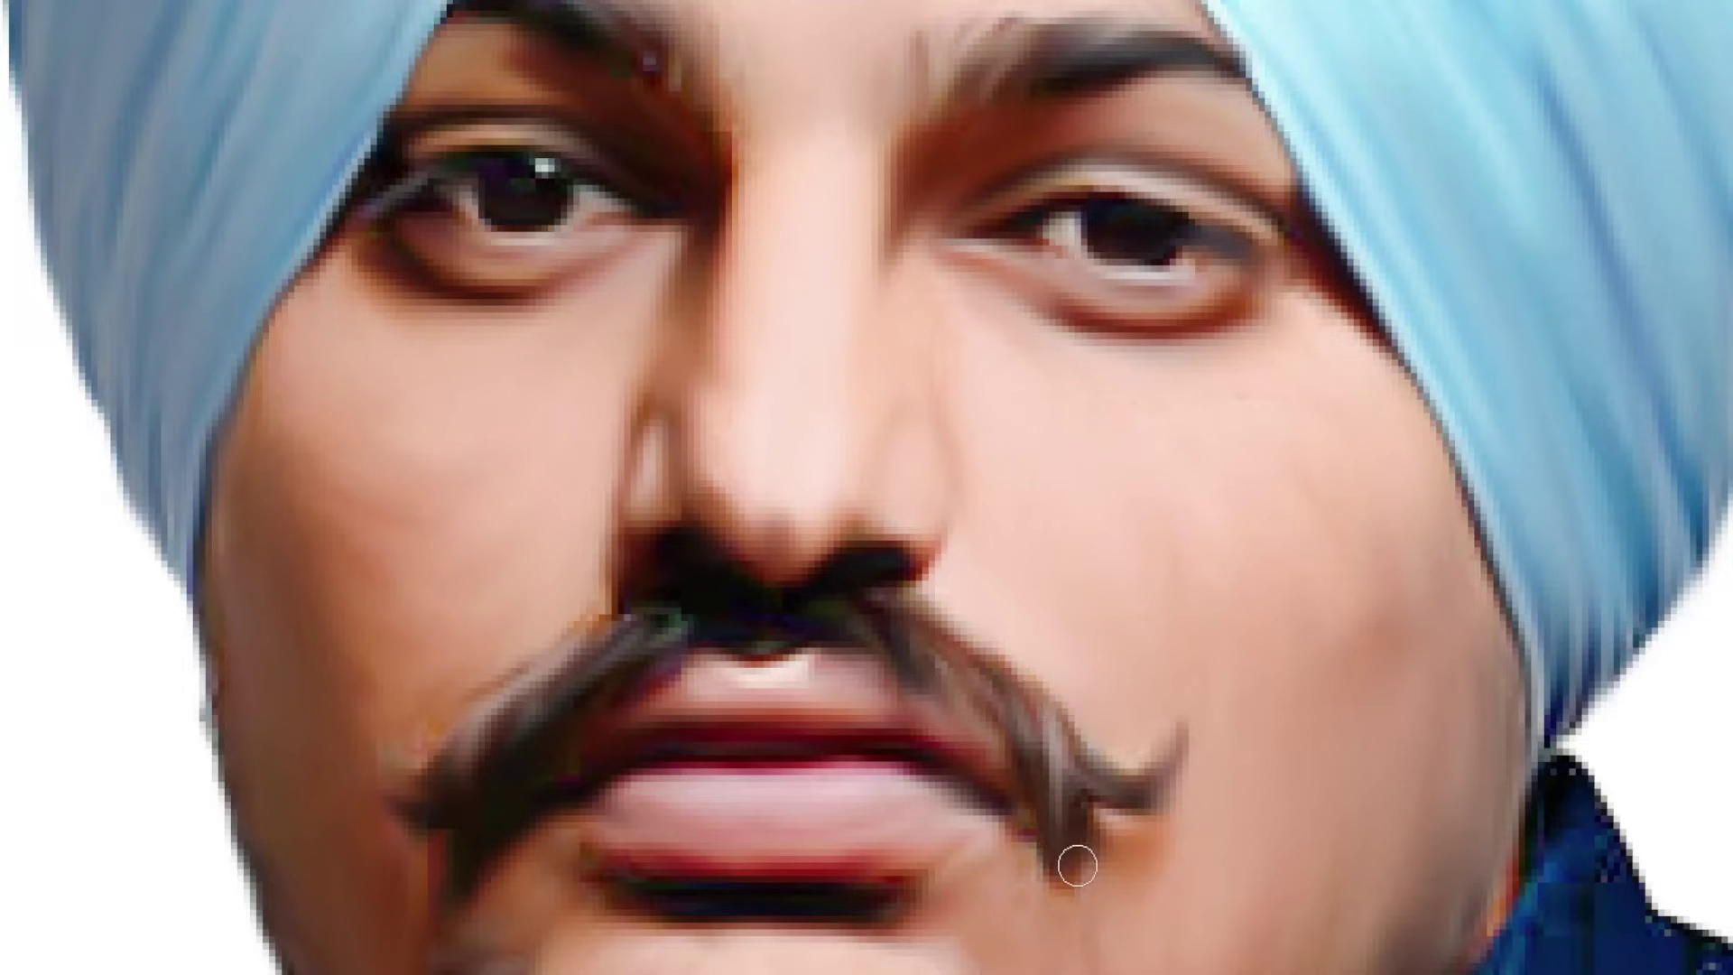
drag(1068, 859, 1075, 831)
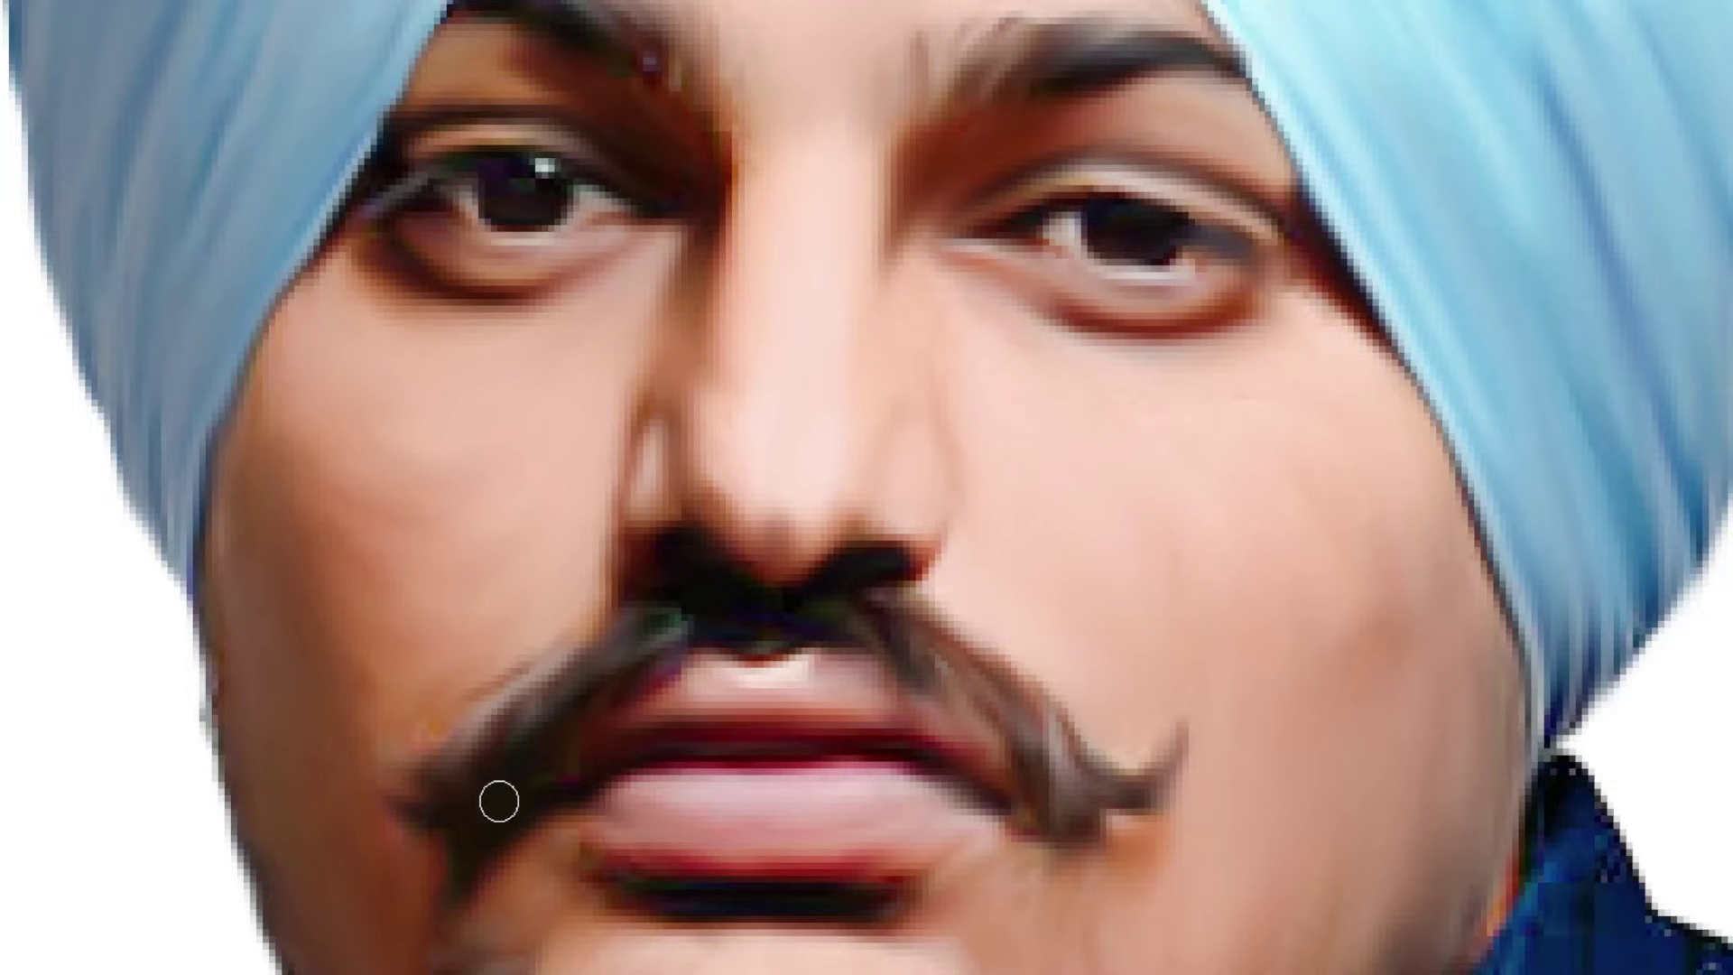
Step: Remove the white specks from the shirt collar and blend the neck shadow into the skin
scroll(499, 801, down, 3)
scroll(560, 684, down, 3)
scroll(586, 767, down, 2)
scroll(616, 848, down, 2)
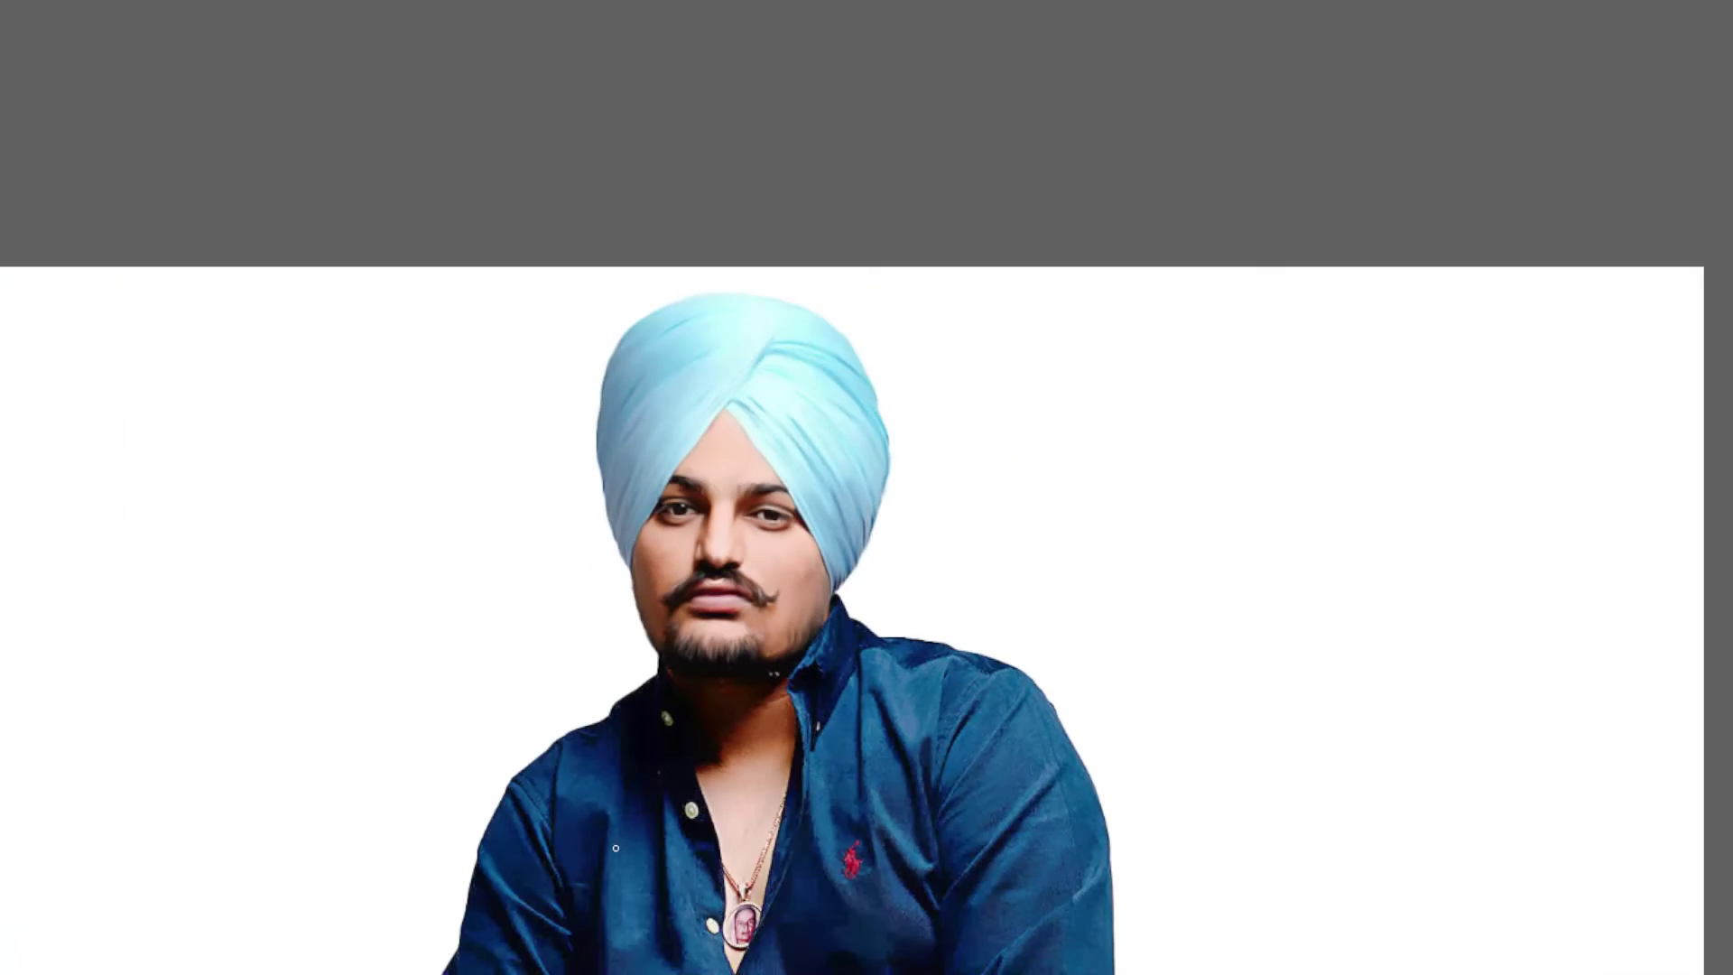
scroll(615, 848, up, 5)
scroll(639, 766, down, 3)
scroll(622, 722, up, 2)
scroll(607, 689, up, 2)
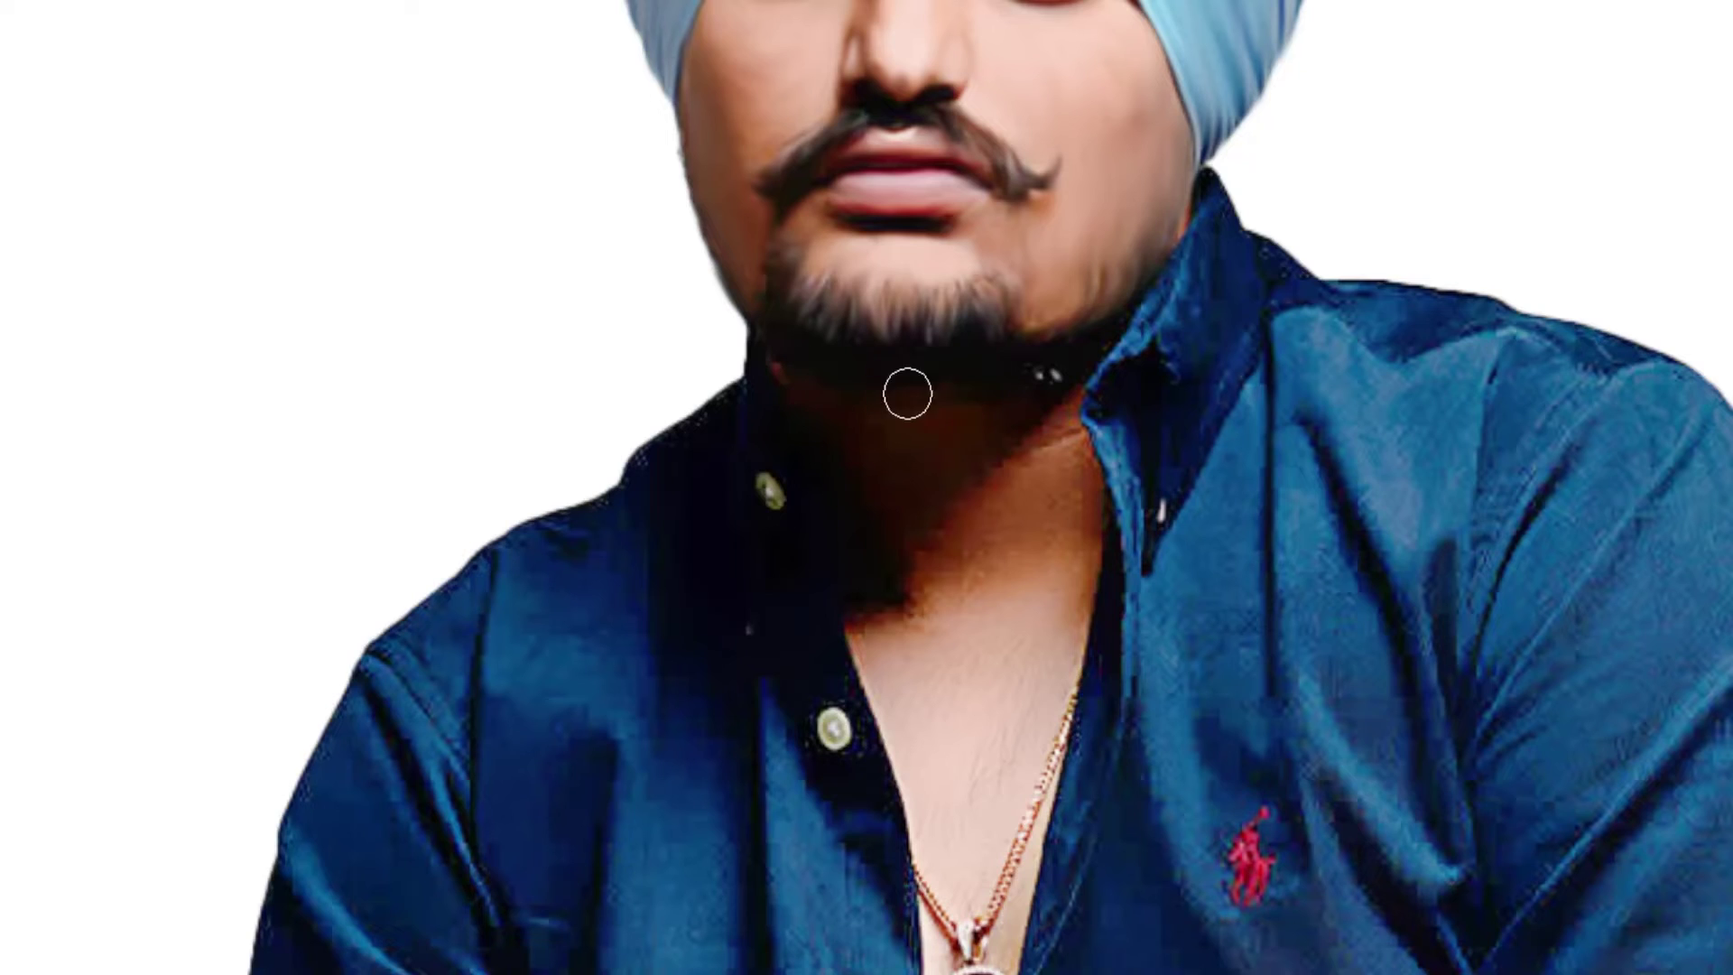
drag(1045, 375, 1071, 370)
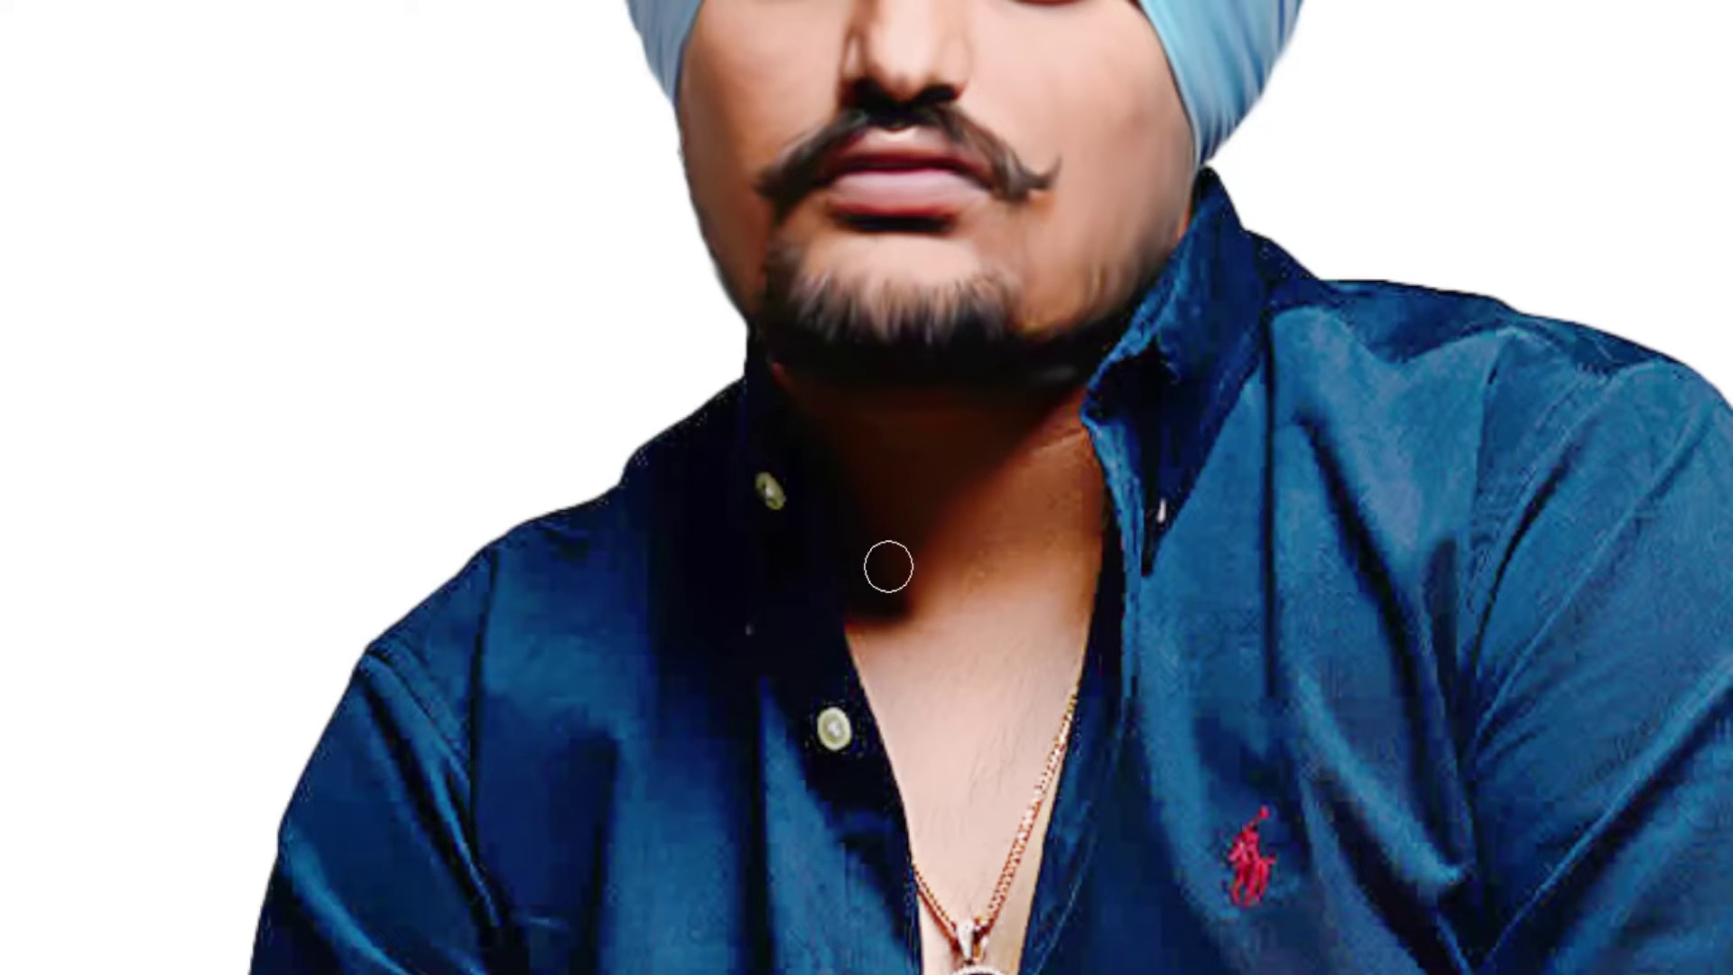
drag(883, 583, 870, 619)
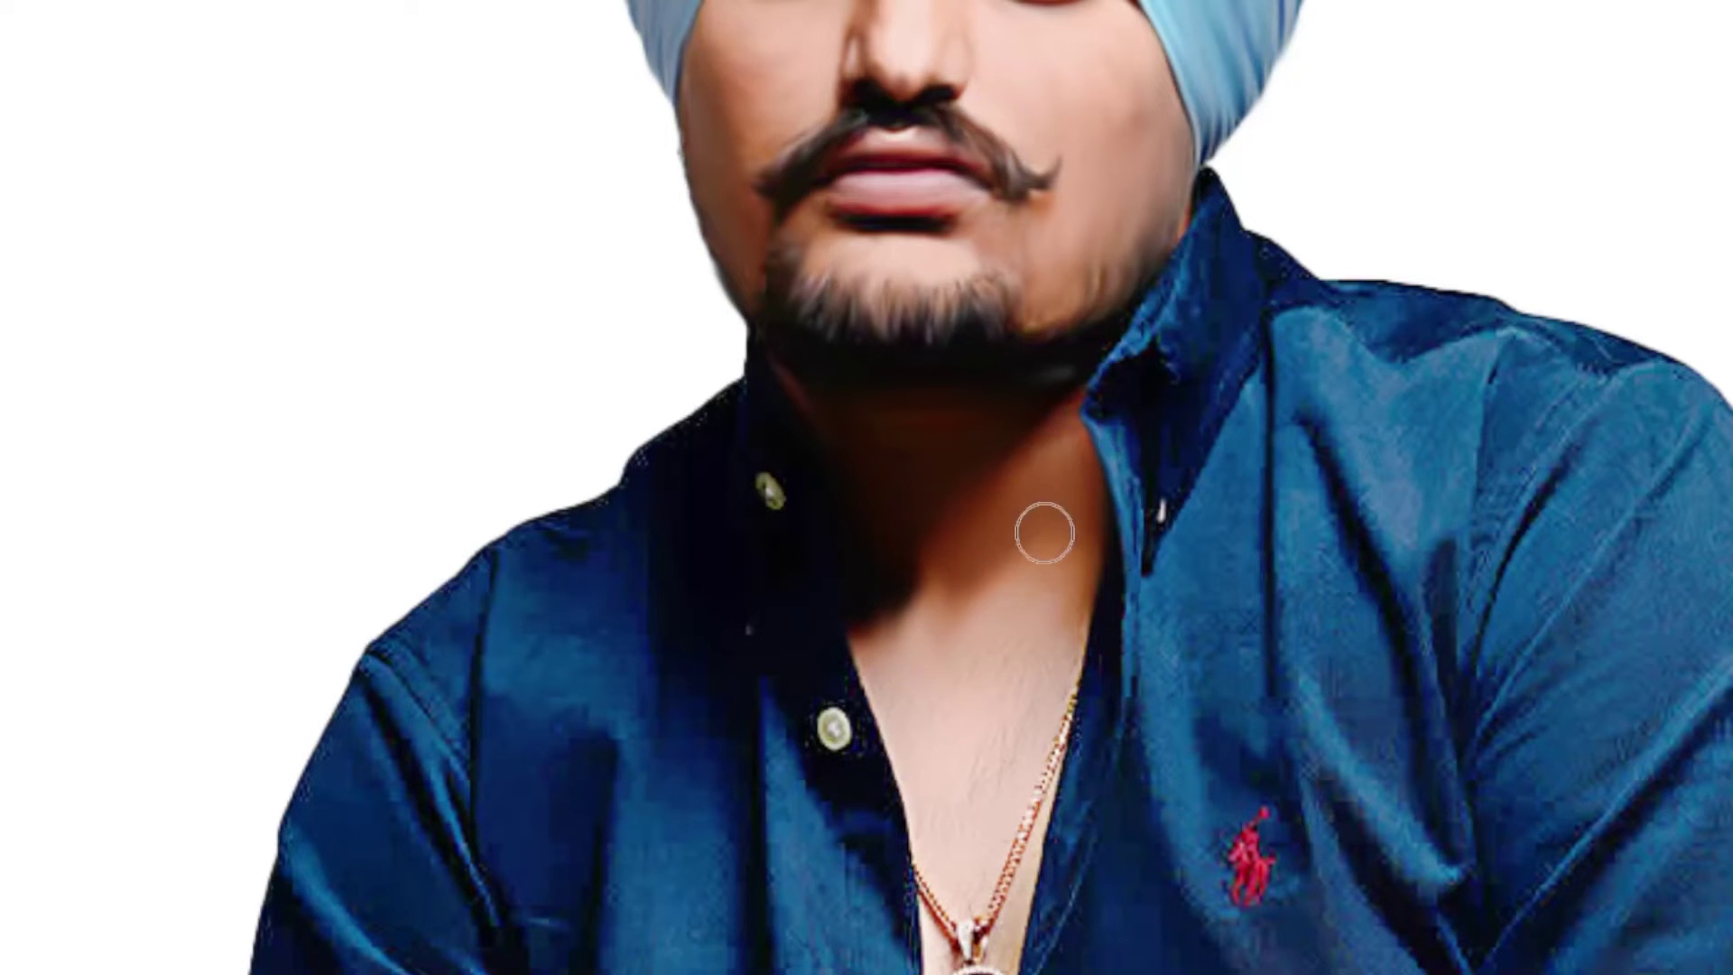
Step: Paint over the gold chain's upper part and left strand on the chest
drag(1002, 848, 1059, 691)
scroll(982, 867, down, 2)
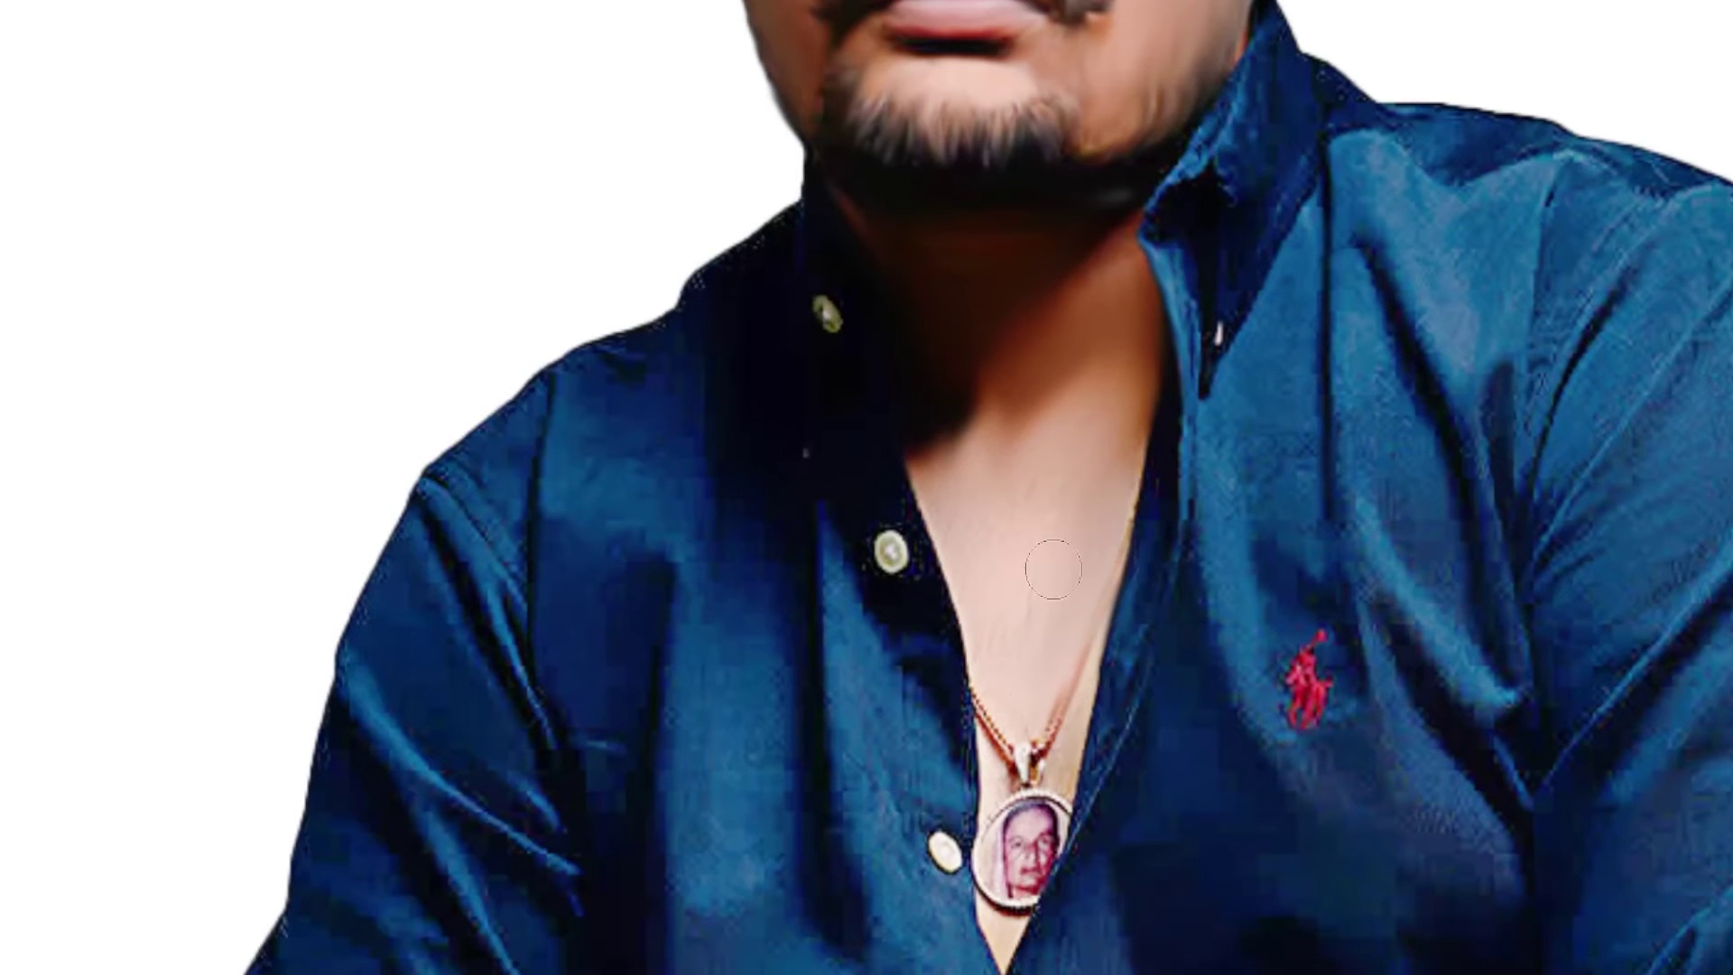
scroll(1071, 698, up, 2)
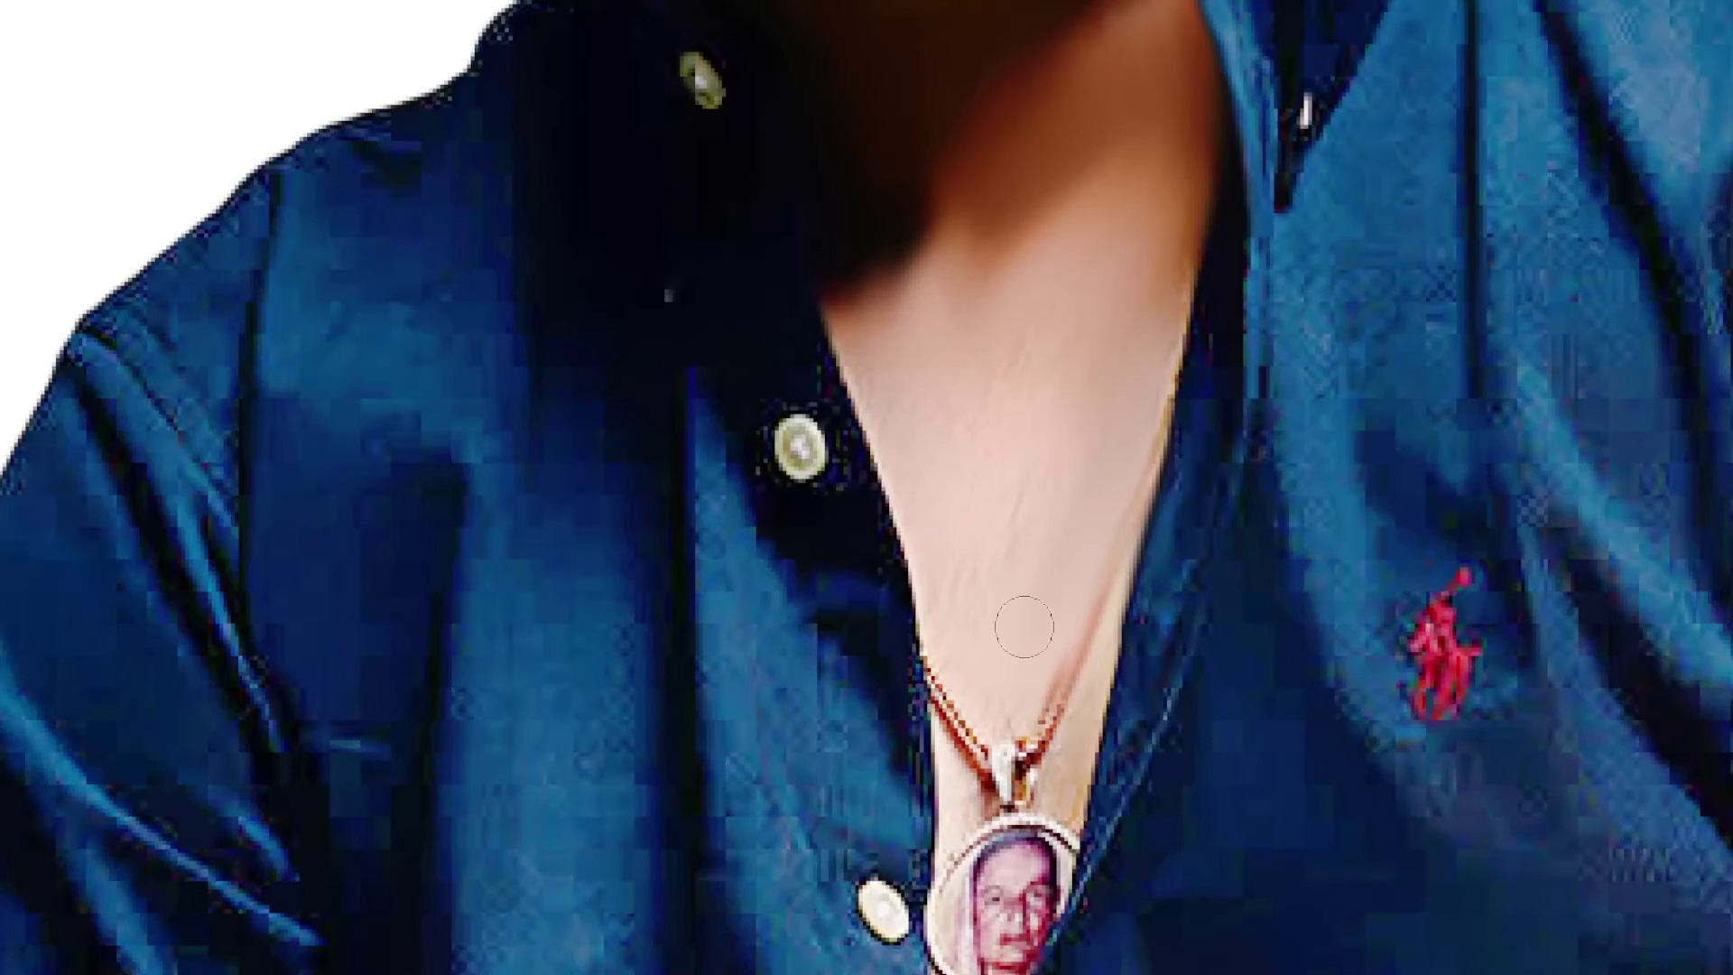
drag(943, 676, 958, 751)
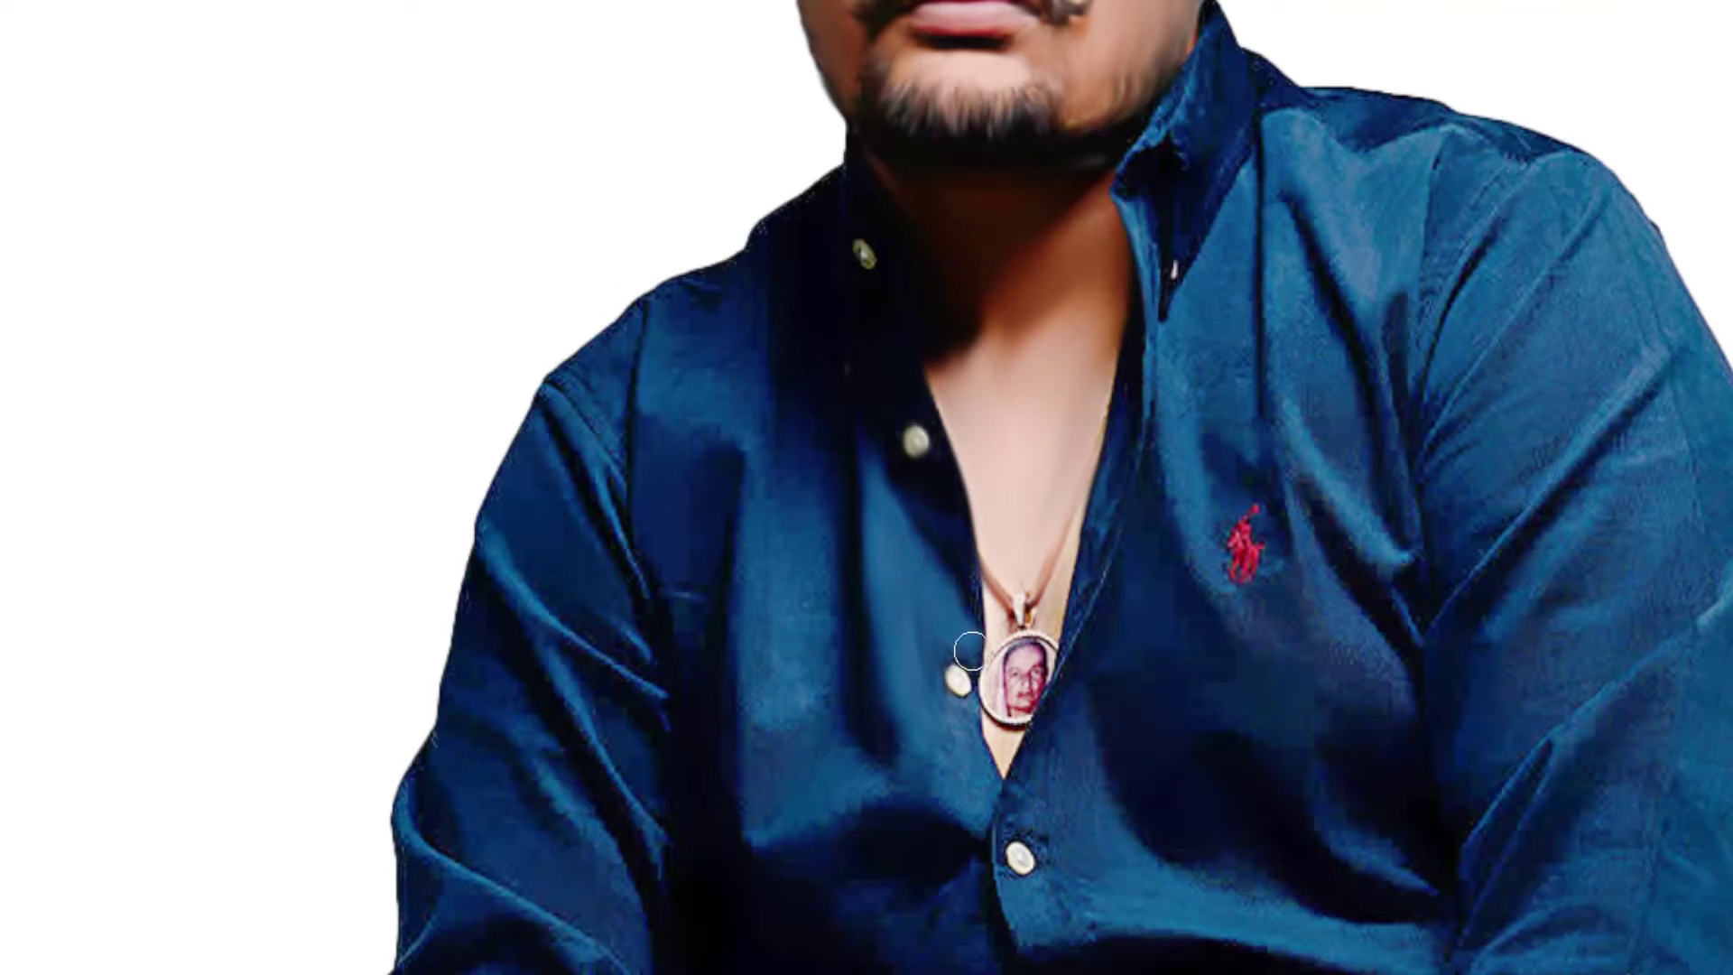
Step: Replace the shirt button with plain fabric and reshape the left shoulder outline and arm folds
drag(951, 681, 960, 668)
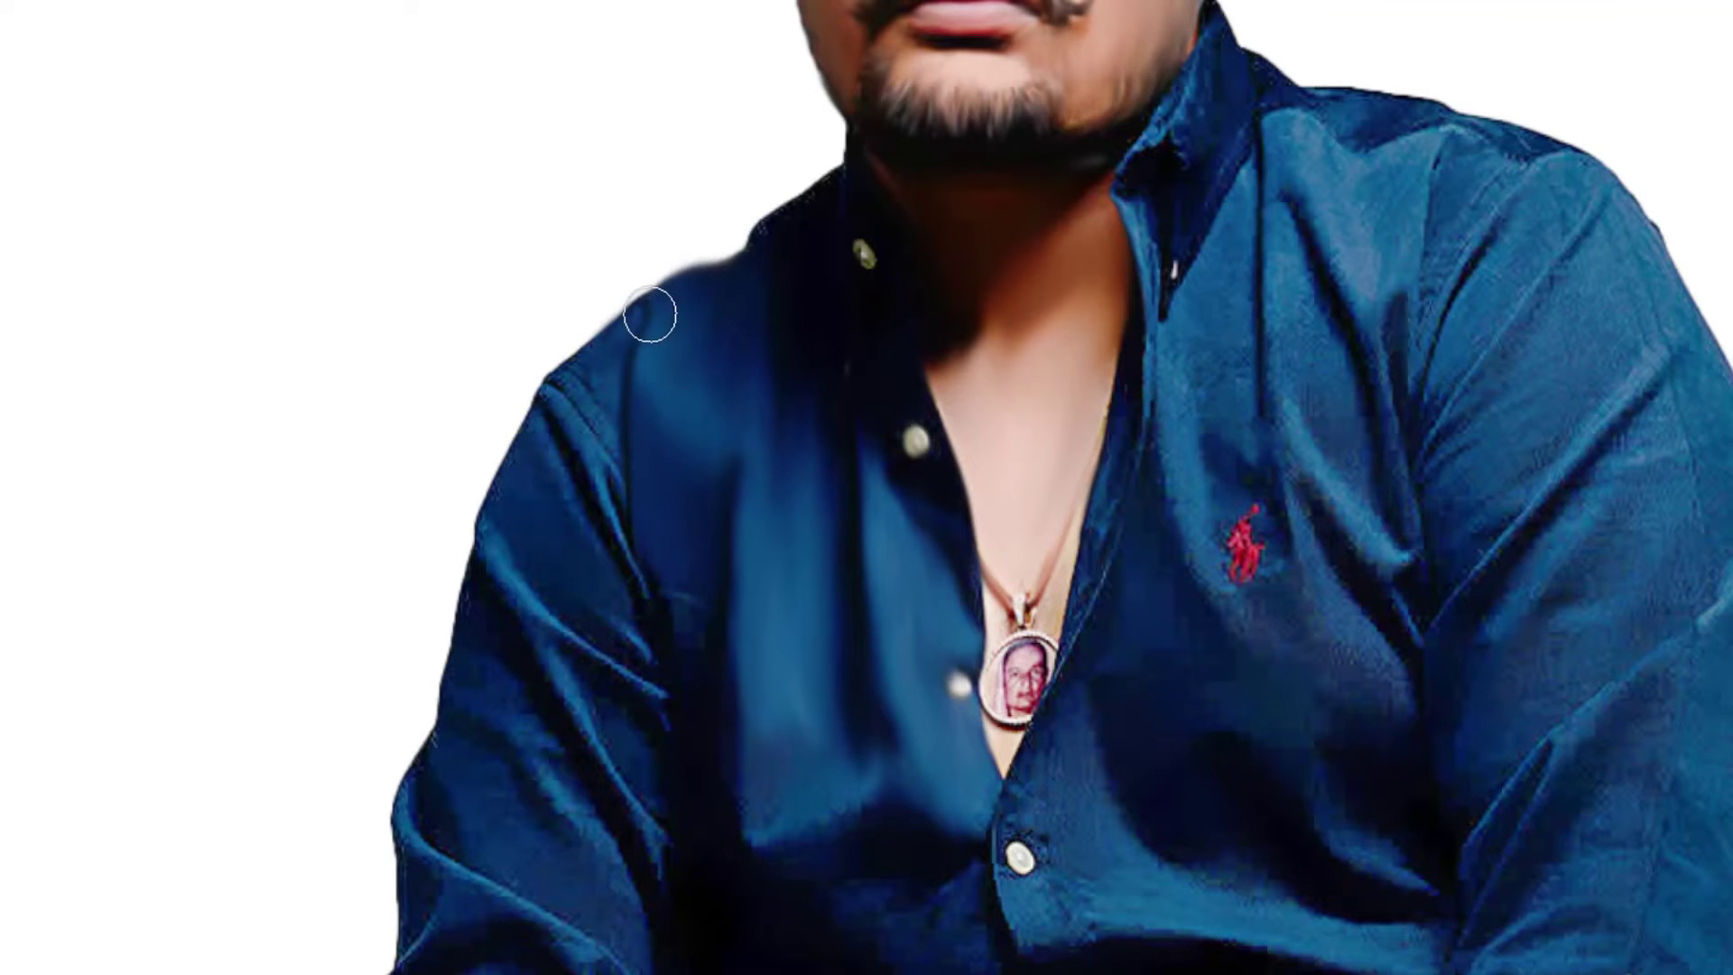
mouse_move(650, 315)
mouse_down()
mouse_move(611, 337)
mouse_move(533, 565)
mouse_move(680, 712)
mouse_move(647, 804)
mouse_move(593, 703)
mouse_move(592, 843)
mouse_move(565, 882)
mouse_move(592, 852)
mouse_move(522, 760)
mouse_up()
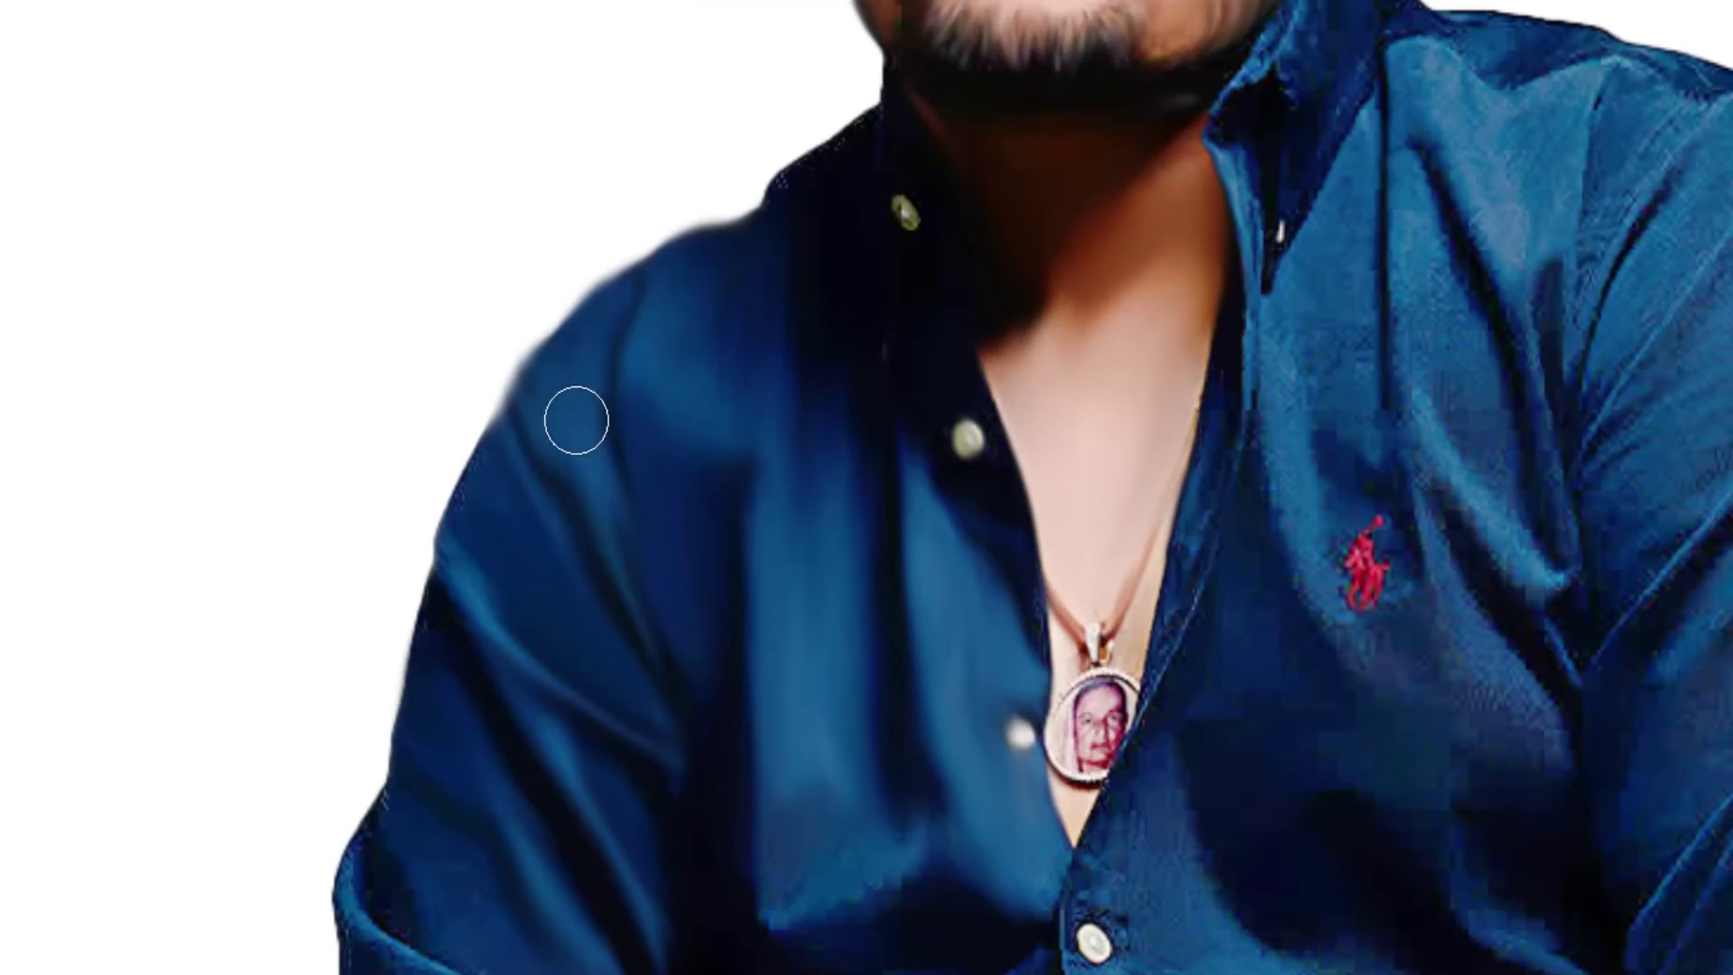
drag(476, 704, 691, 865)
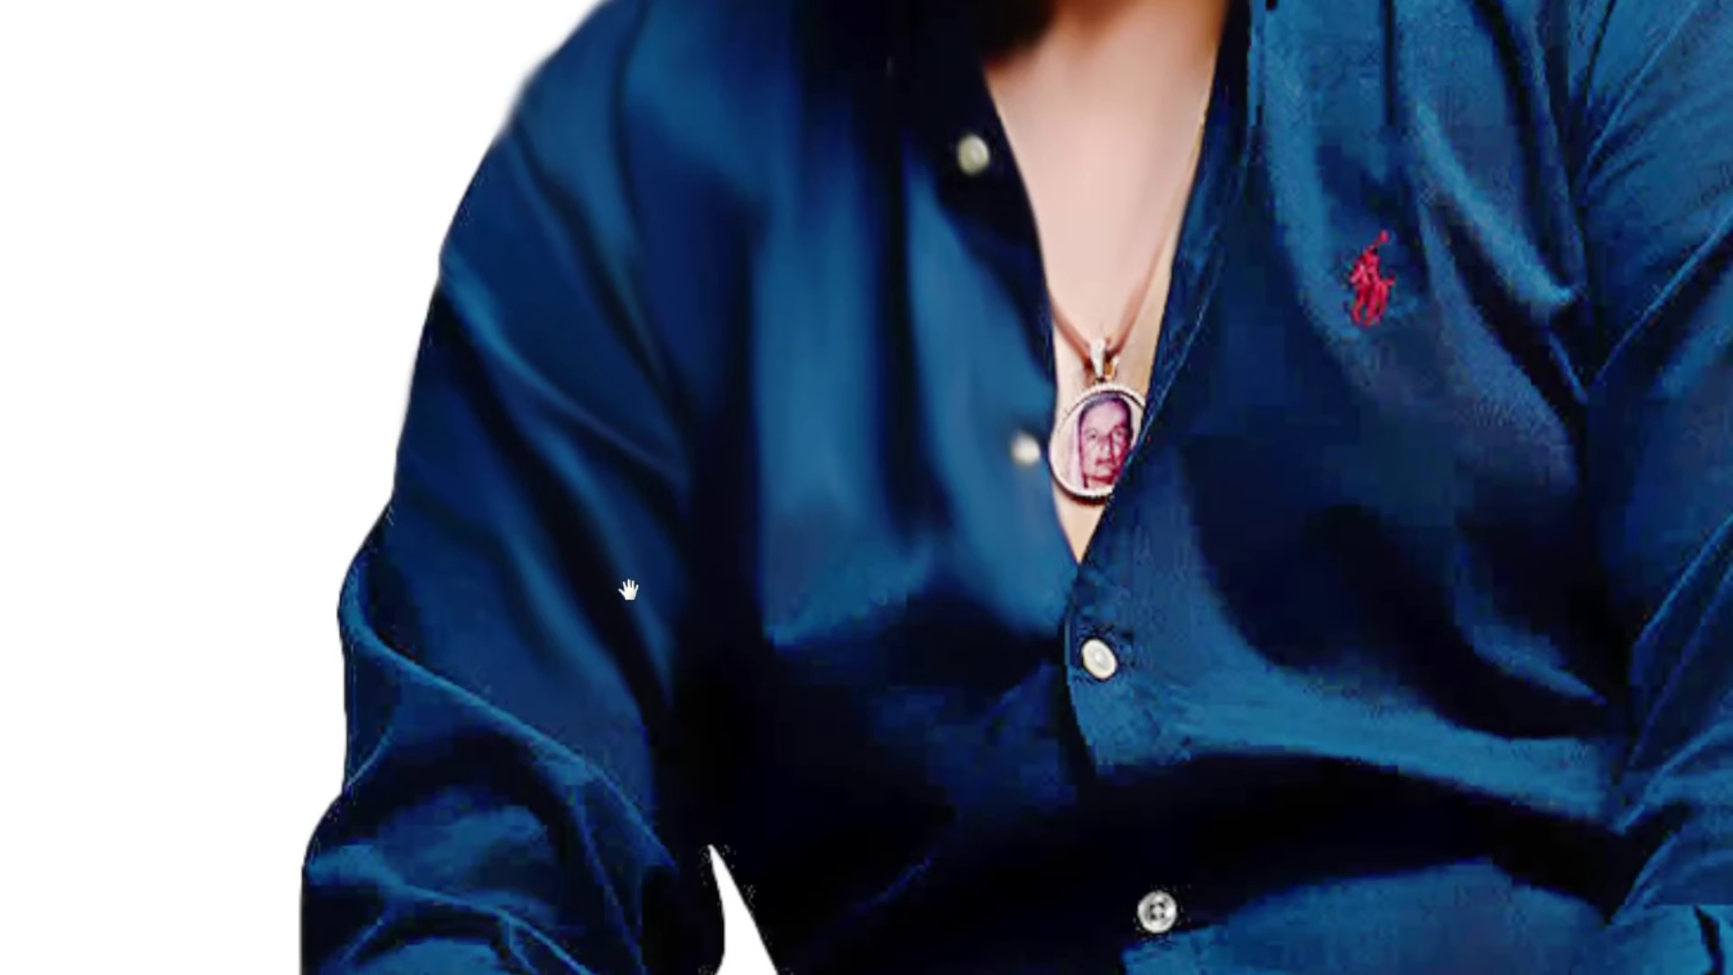
drag(439, 620, 530, 716)
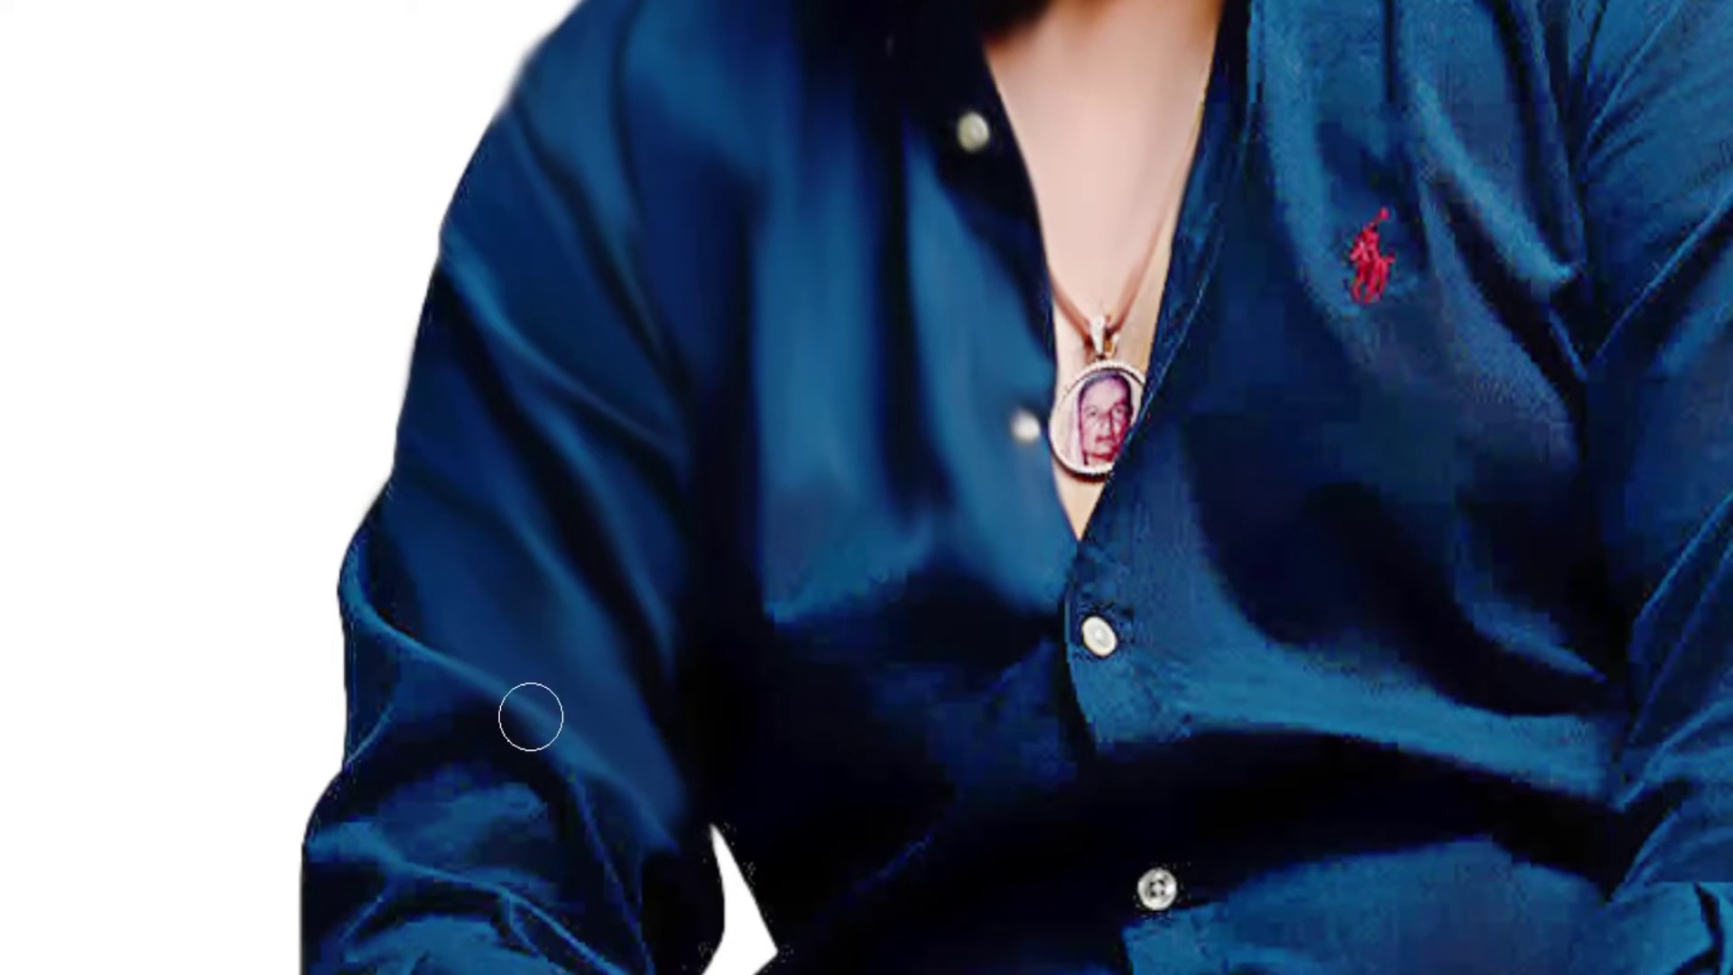
mouse_move(378, 557)
mouse_down()
mouse_move(379, 592)
mouse_move(390, 527)
mouse_move(468, 662)
mouse_move(388, 518)
mouse_up()
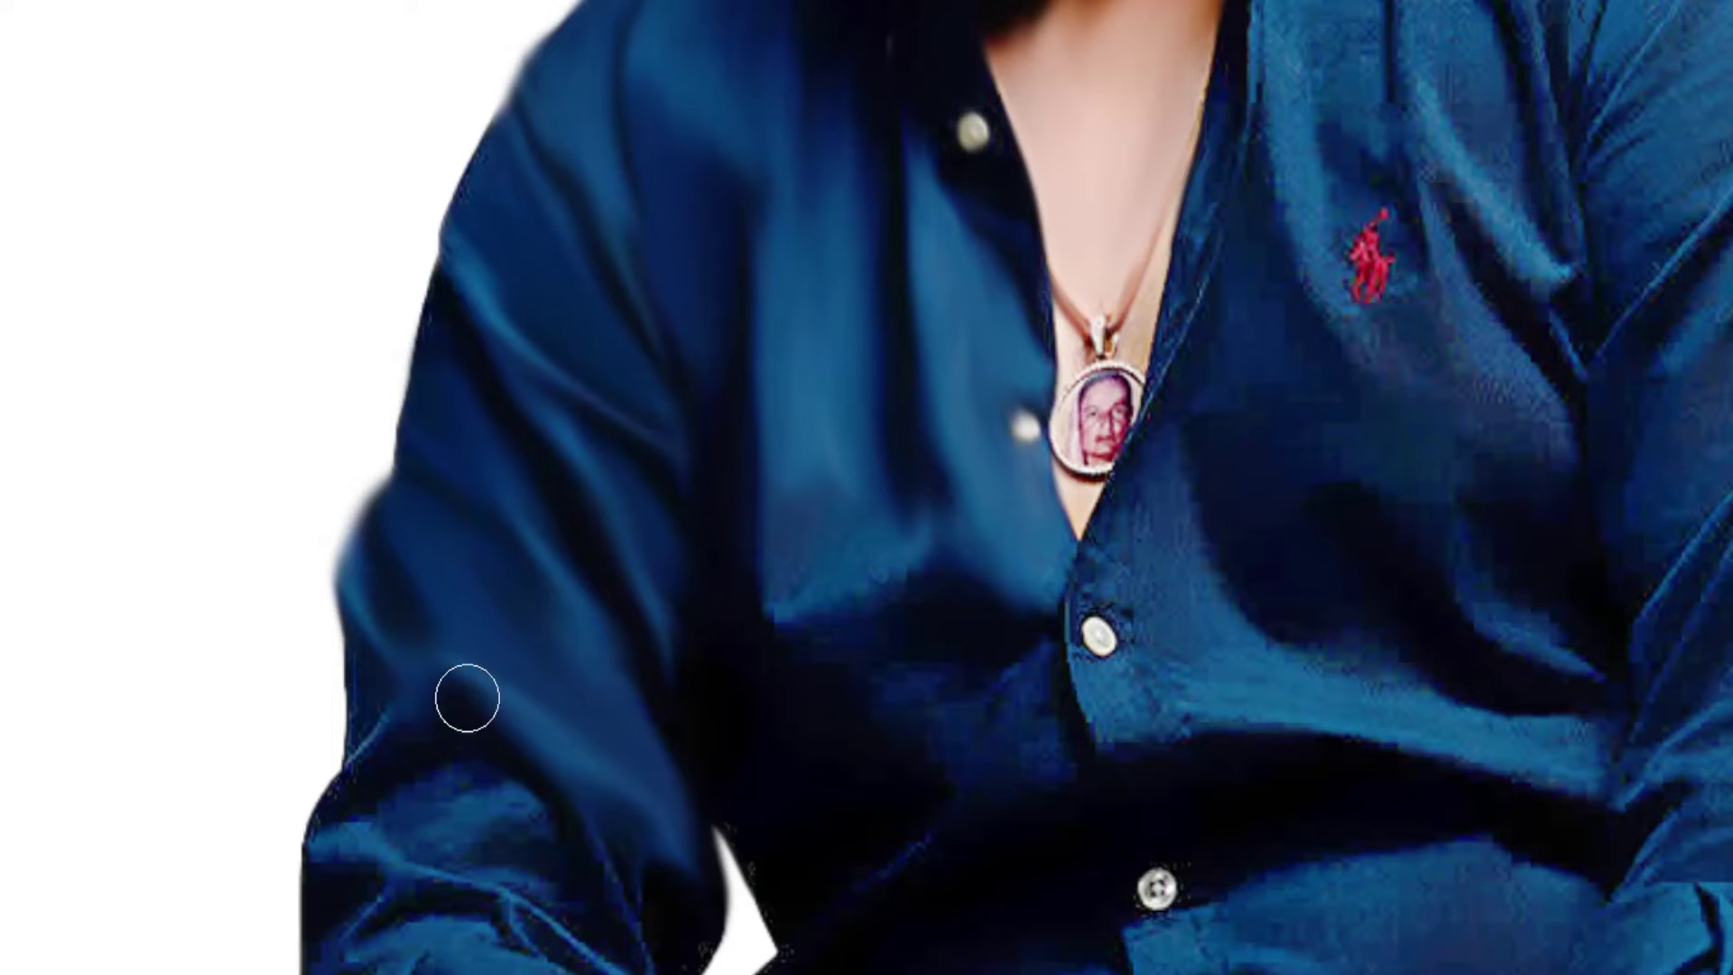
drag(421, 716, 428, 722)
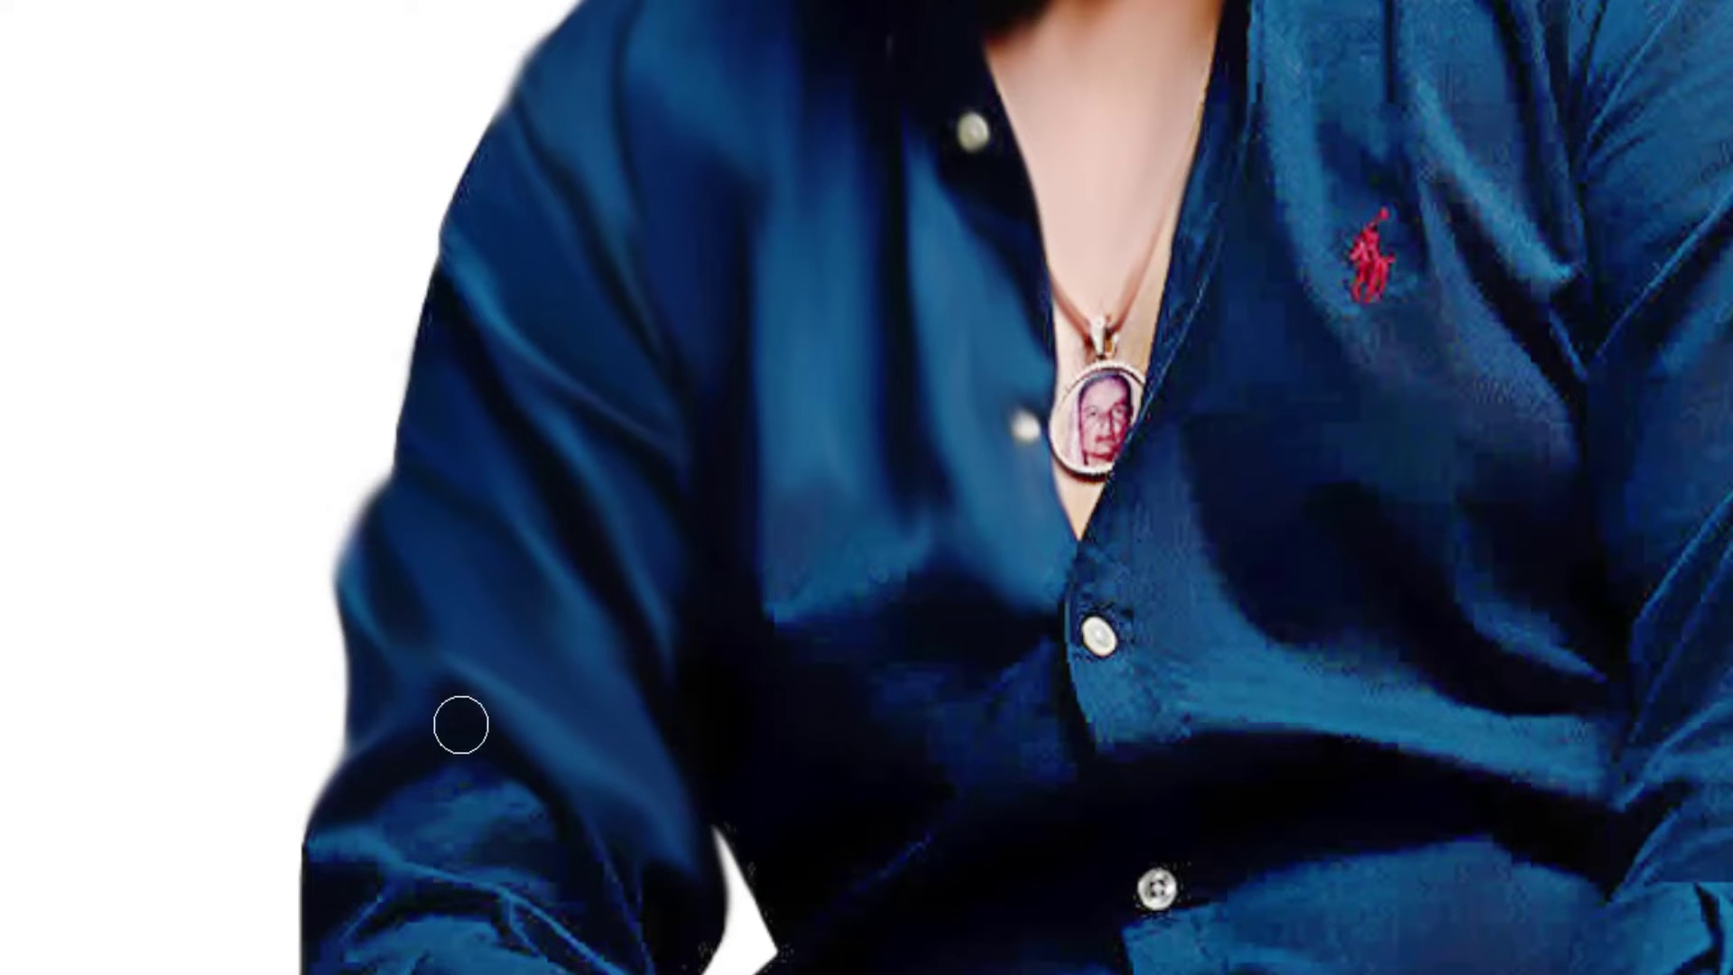
drag(677, 953, 704, 774)
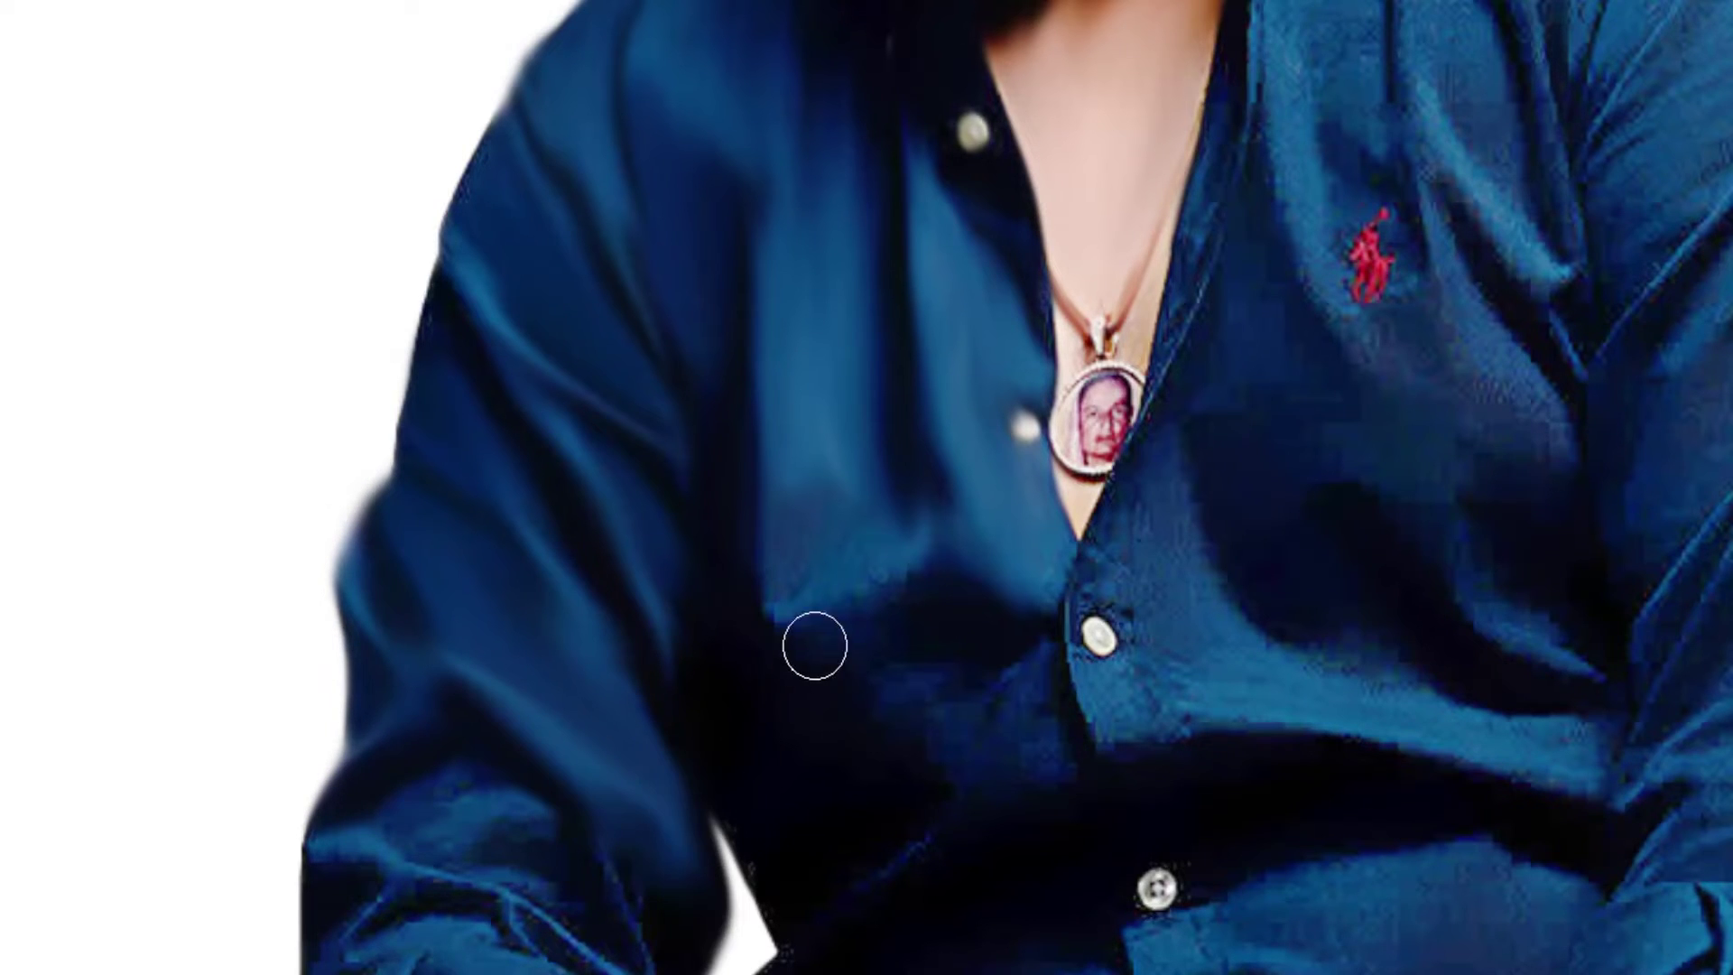
mouse_move(815, 646)
mouse_down()
mouse_move(889, 611)
mouse_move(809, 541)
mouse_move(762, 631)
mouse_move(753, 584)
mouse_move(828, 506)
mouse_move(940, 572)
mouse_move(870, 838)
mouse_move(1002, 762)
mouse_move(1014, 658)
mouse_move(797, 820)
mouse_move(778, 901)
mouse_up()
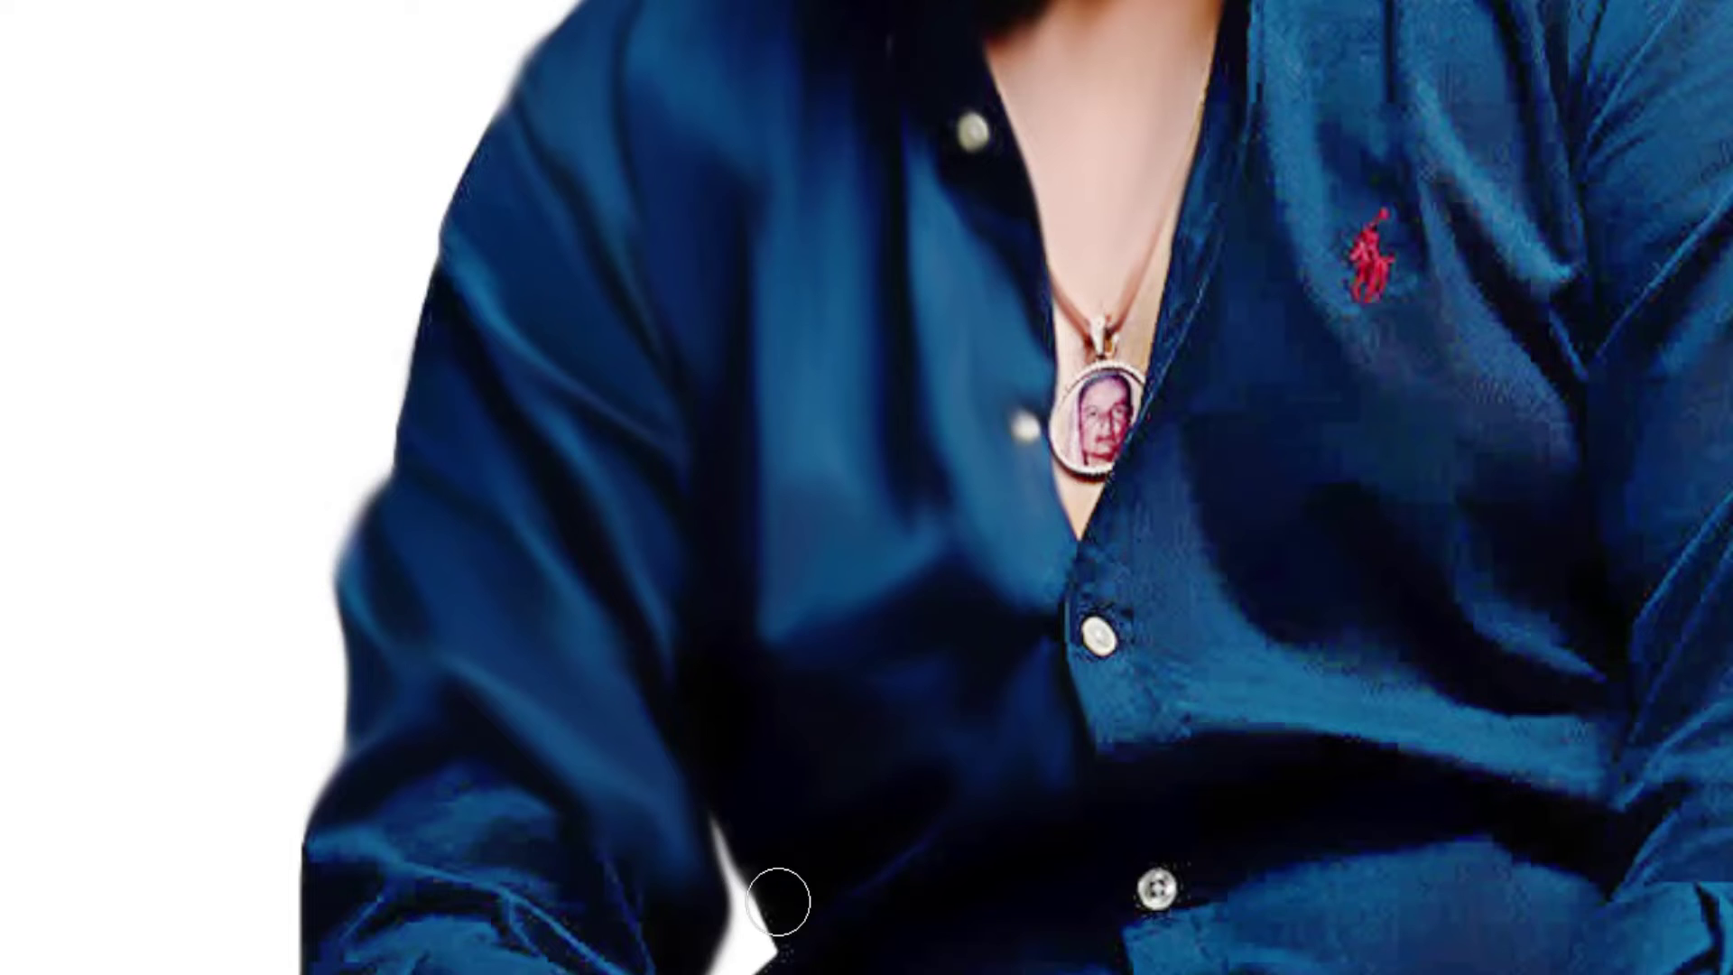
Step: Undo the pendant smear, fade the red Polo logo, and smooth the right sleeve creases and edge
drag(826, 571, 831, 553)
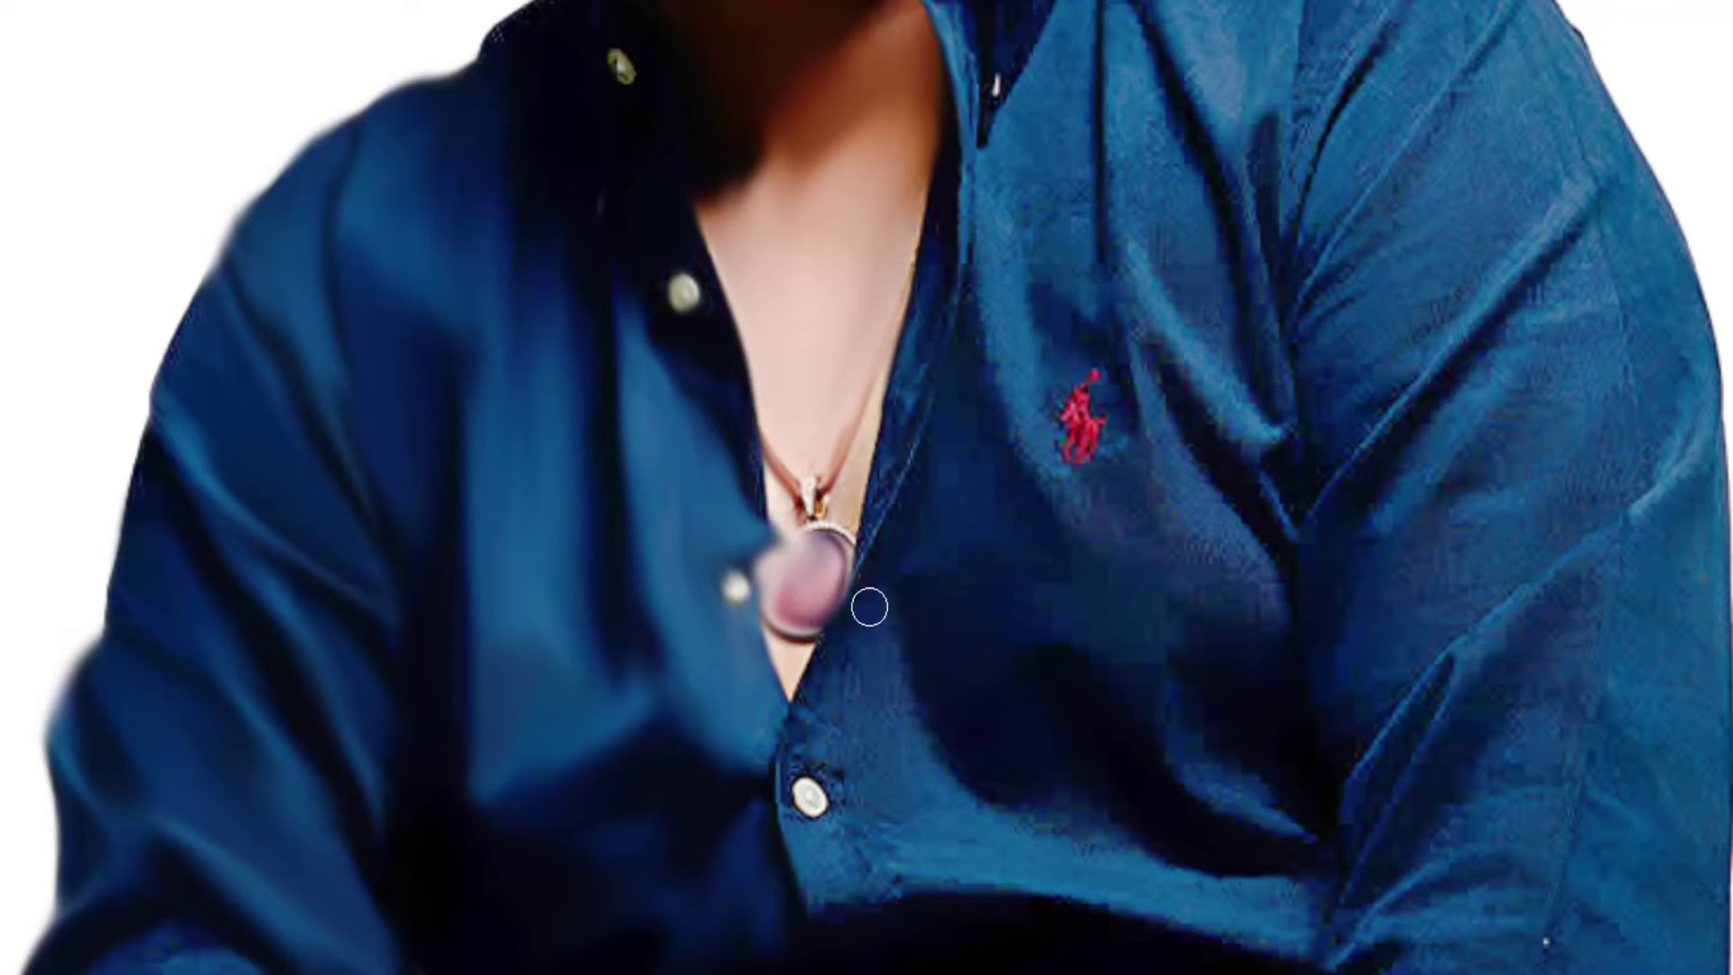
key(ctrl+z)
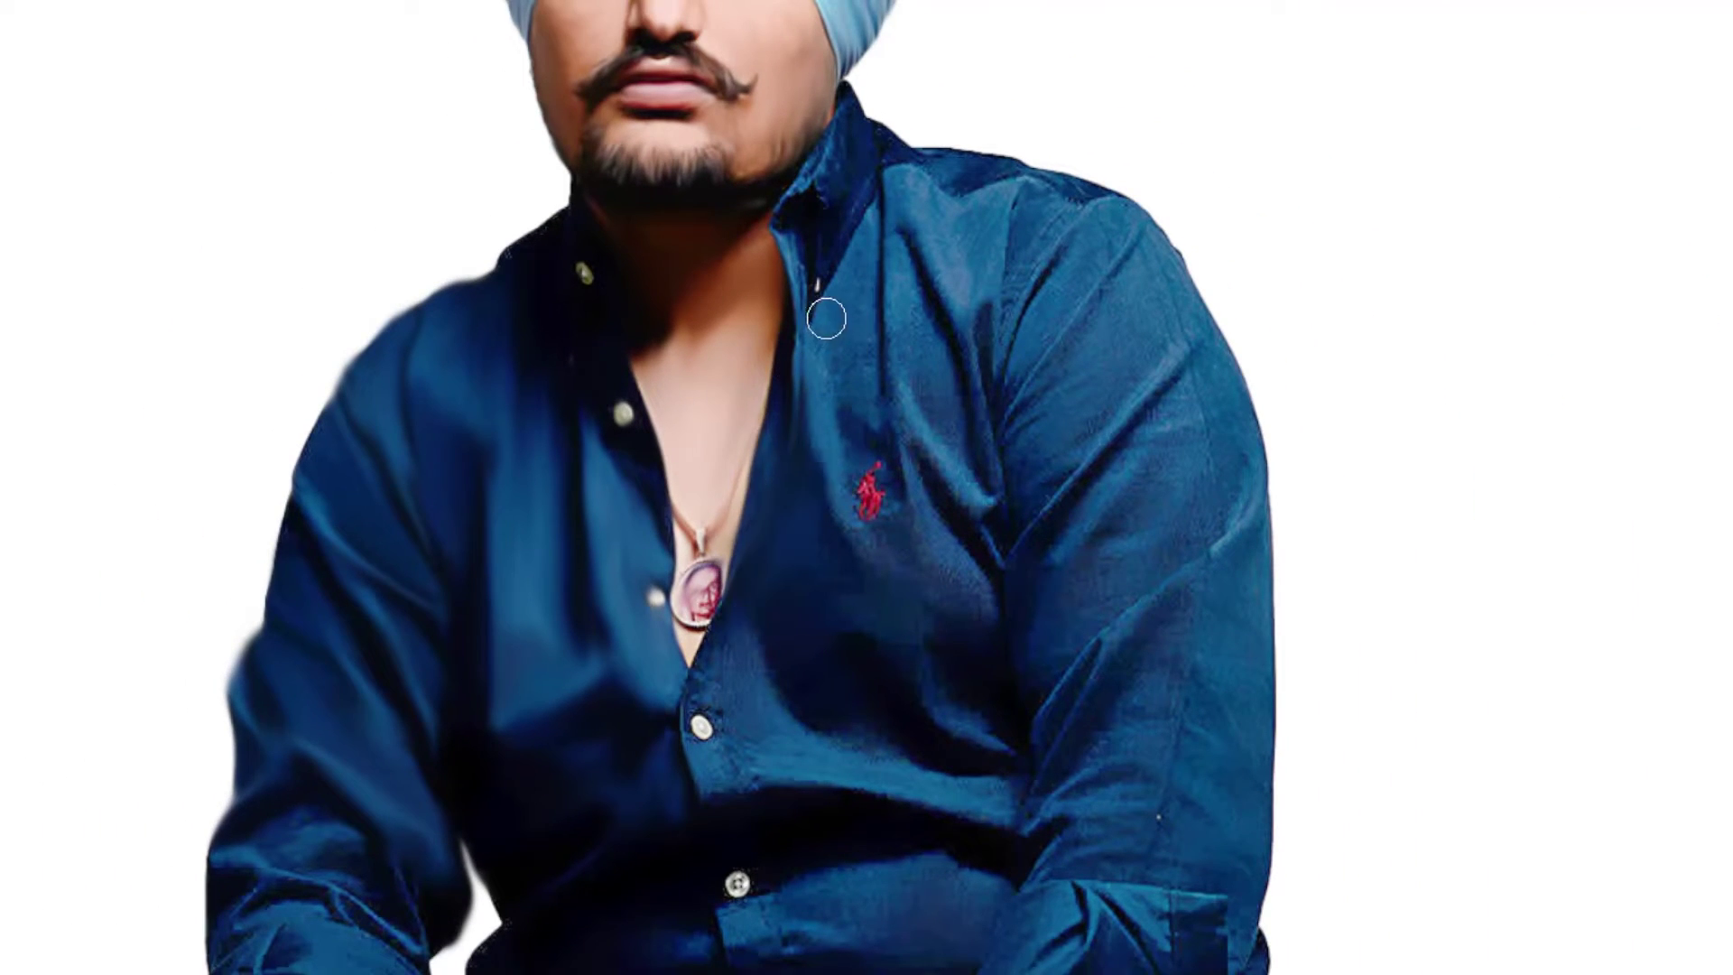
drag(819, 379, 851, 367)
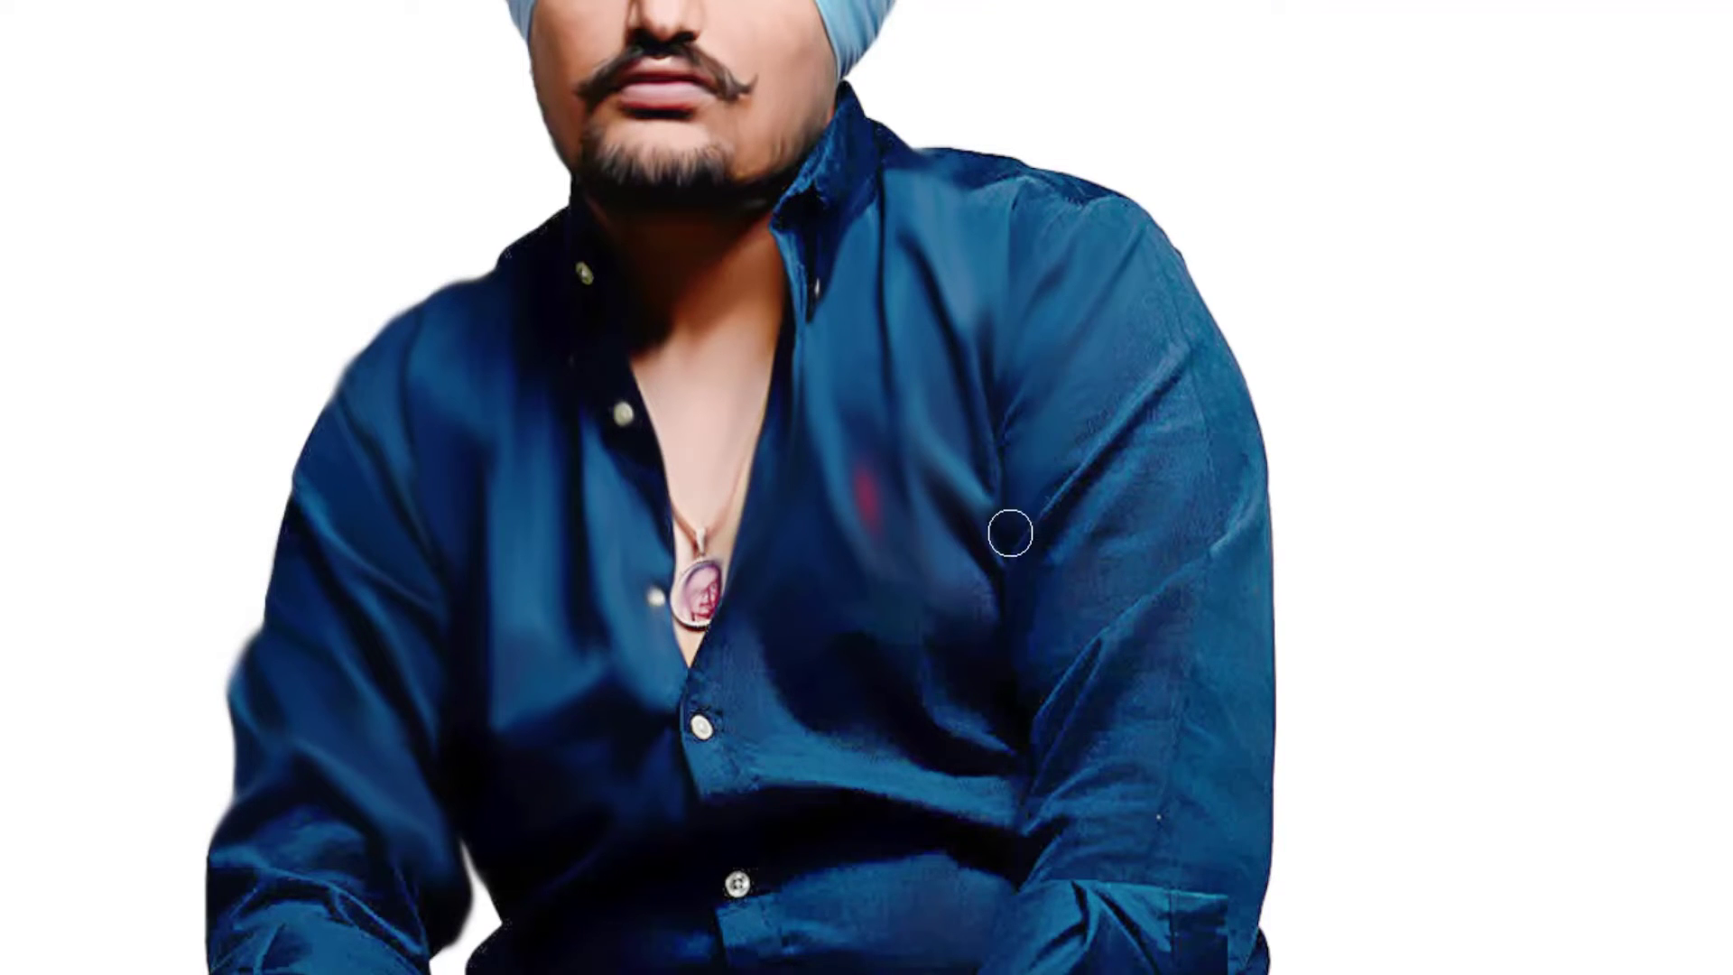
mouse_move(1036, 554)
mouse_down()
mouse_move(1114, 434)
mouse_move(1037, 522)
mouse_move(1033, 615)
mouse_move(1139, 614)
mouse_up()
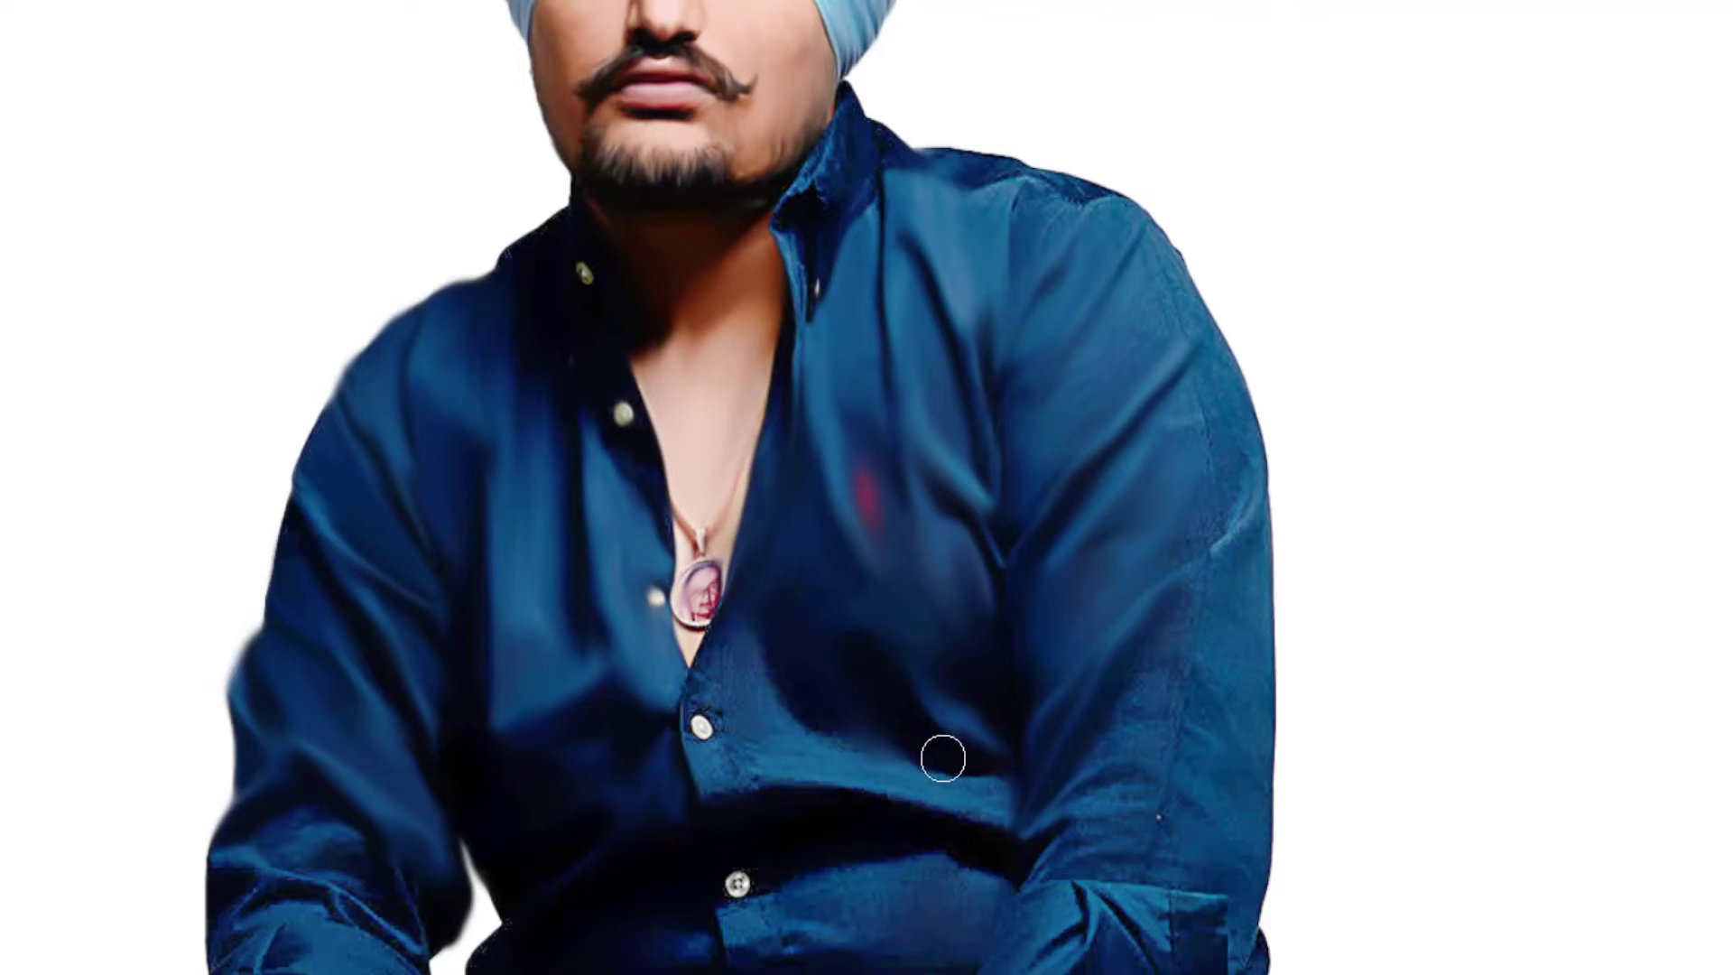
drag(734, 619, 713, 730)
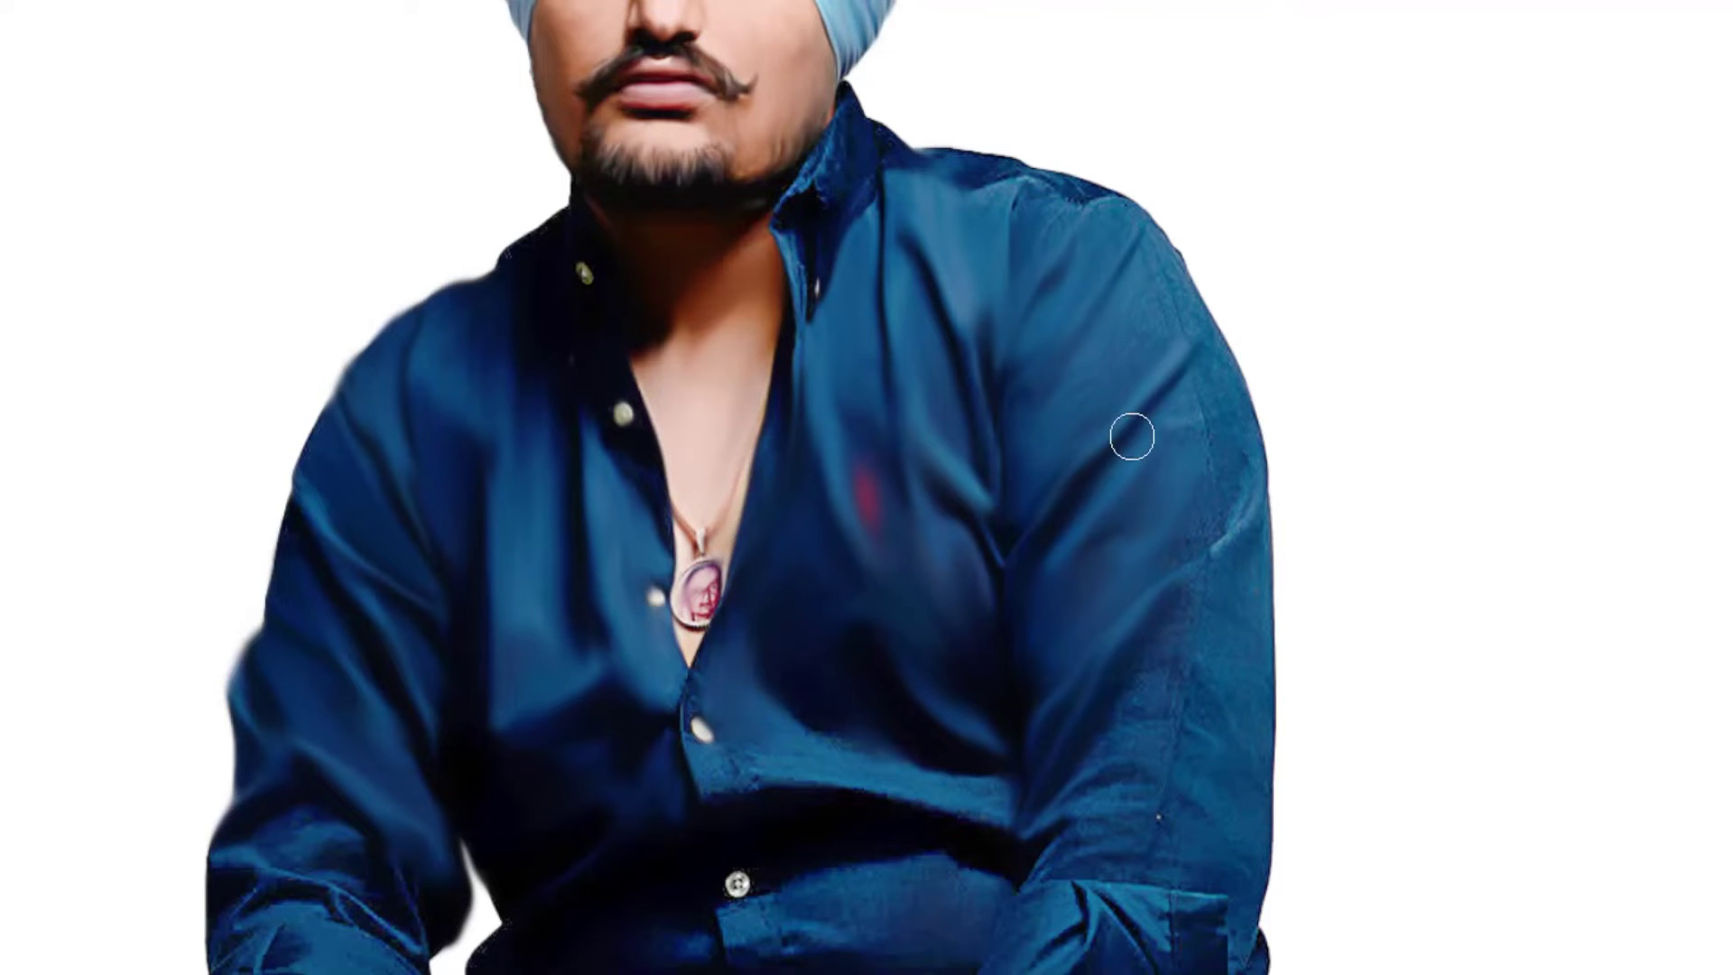
mouse_move(1195, 520)
mouse_down()
mouse_move(1173, 386)
mouse_move(1114, 360)
mouse_move(1083, 248)
mouse_move(1045, 203)
mouse_up()
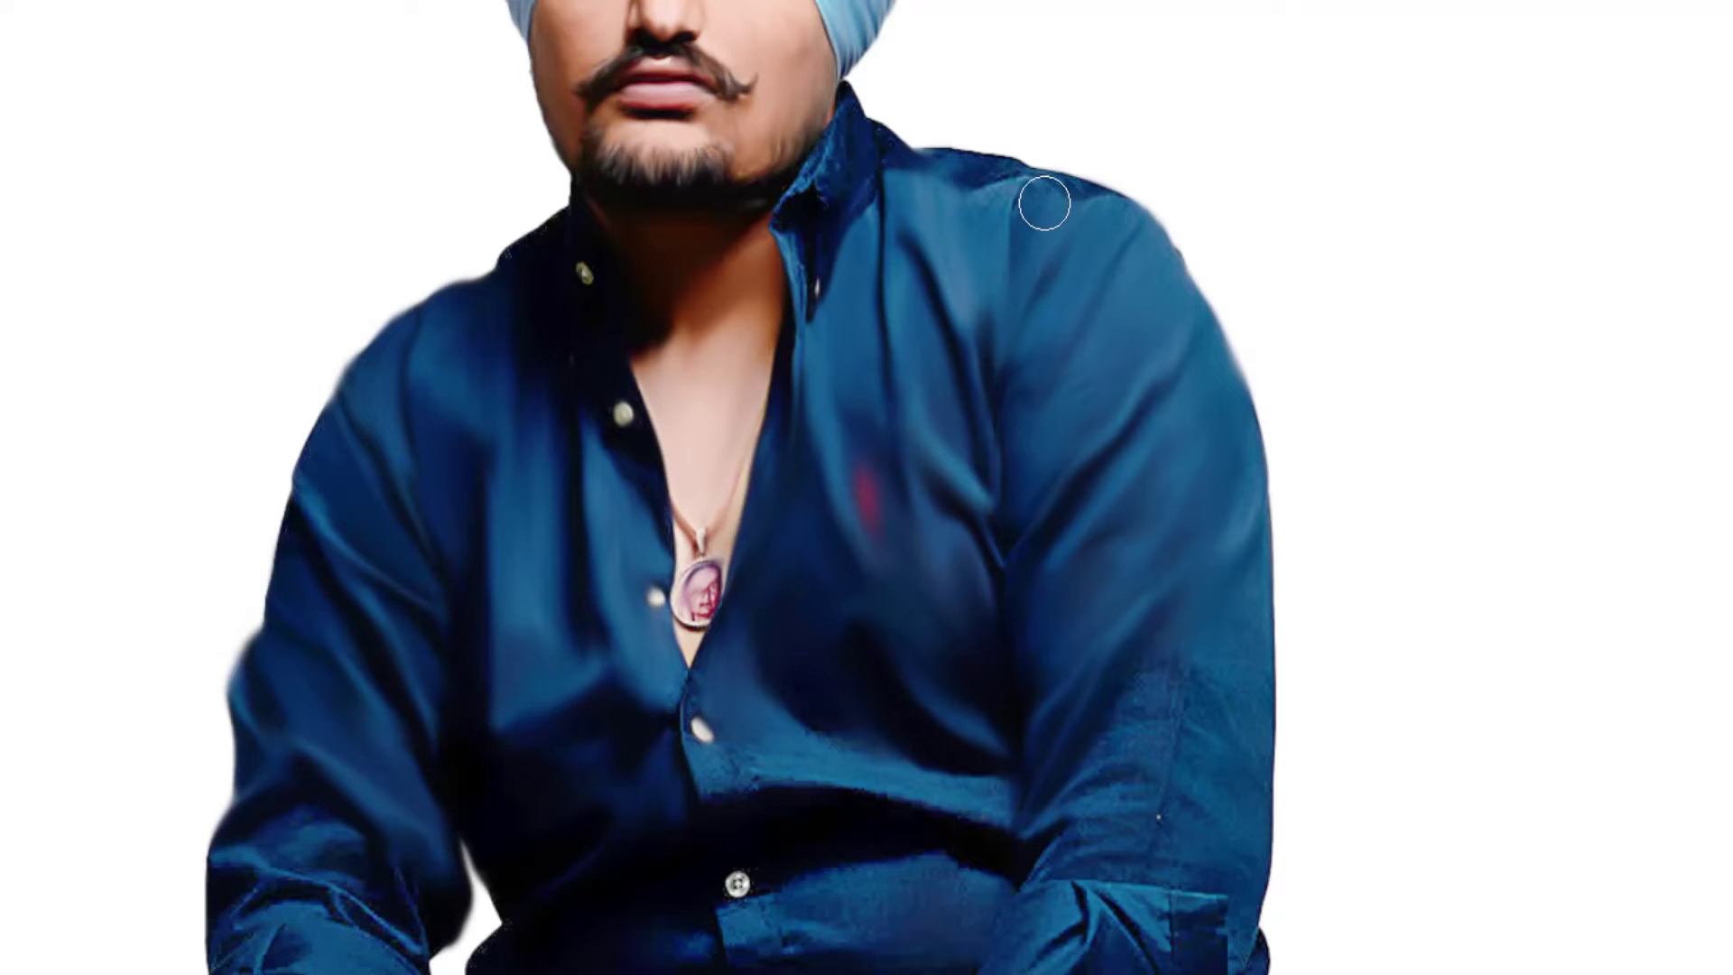
Step: Smooth the shoulder fabric and collar's inner edge with a smaller brush and darken the jaw shading
scroll(1035, 260, up, 3)
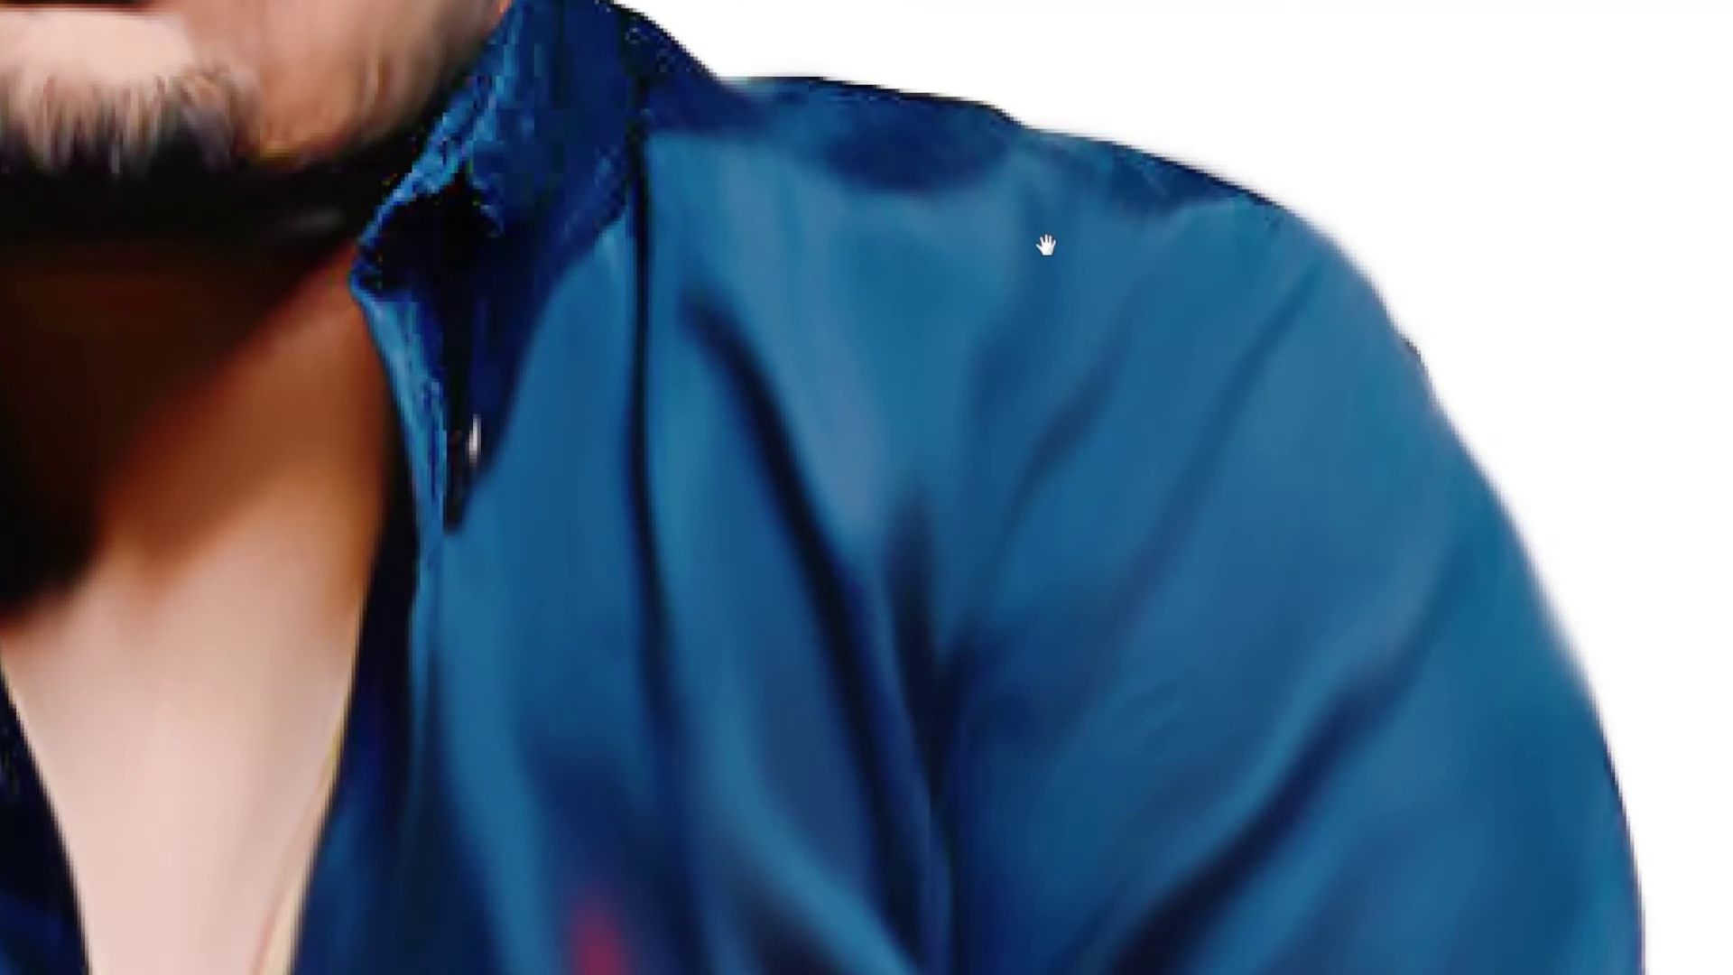
mouse_move(1148, 318)
mouse_down()
mouse_move(1149, 290)
mouse_move(1316, 406)
mouse_move(708, 154)
mouse_move(634, 387)
mouse_move(731, 360)
mouse_move(738, 561)
mouse_move(735, 506)
mouse_move(650, 577)
mouse_move(665, 394)
mouse_move(565, 427)
mouse_move(582, 331)
mouse_up()
key(bracketleft)
scroll(671, 171, up, 2)
scroll(671, 171, left, 3)
key(bracketleft)
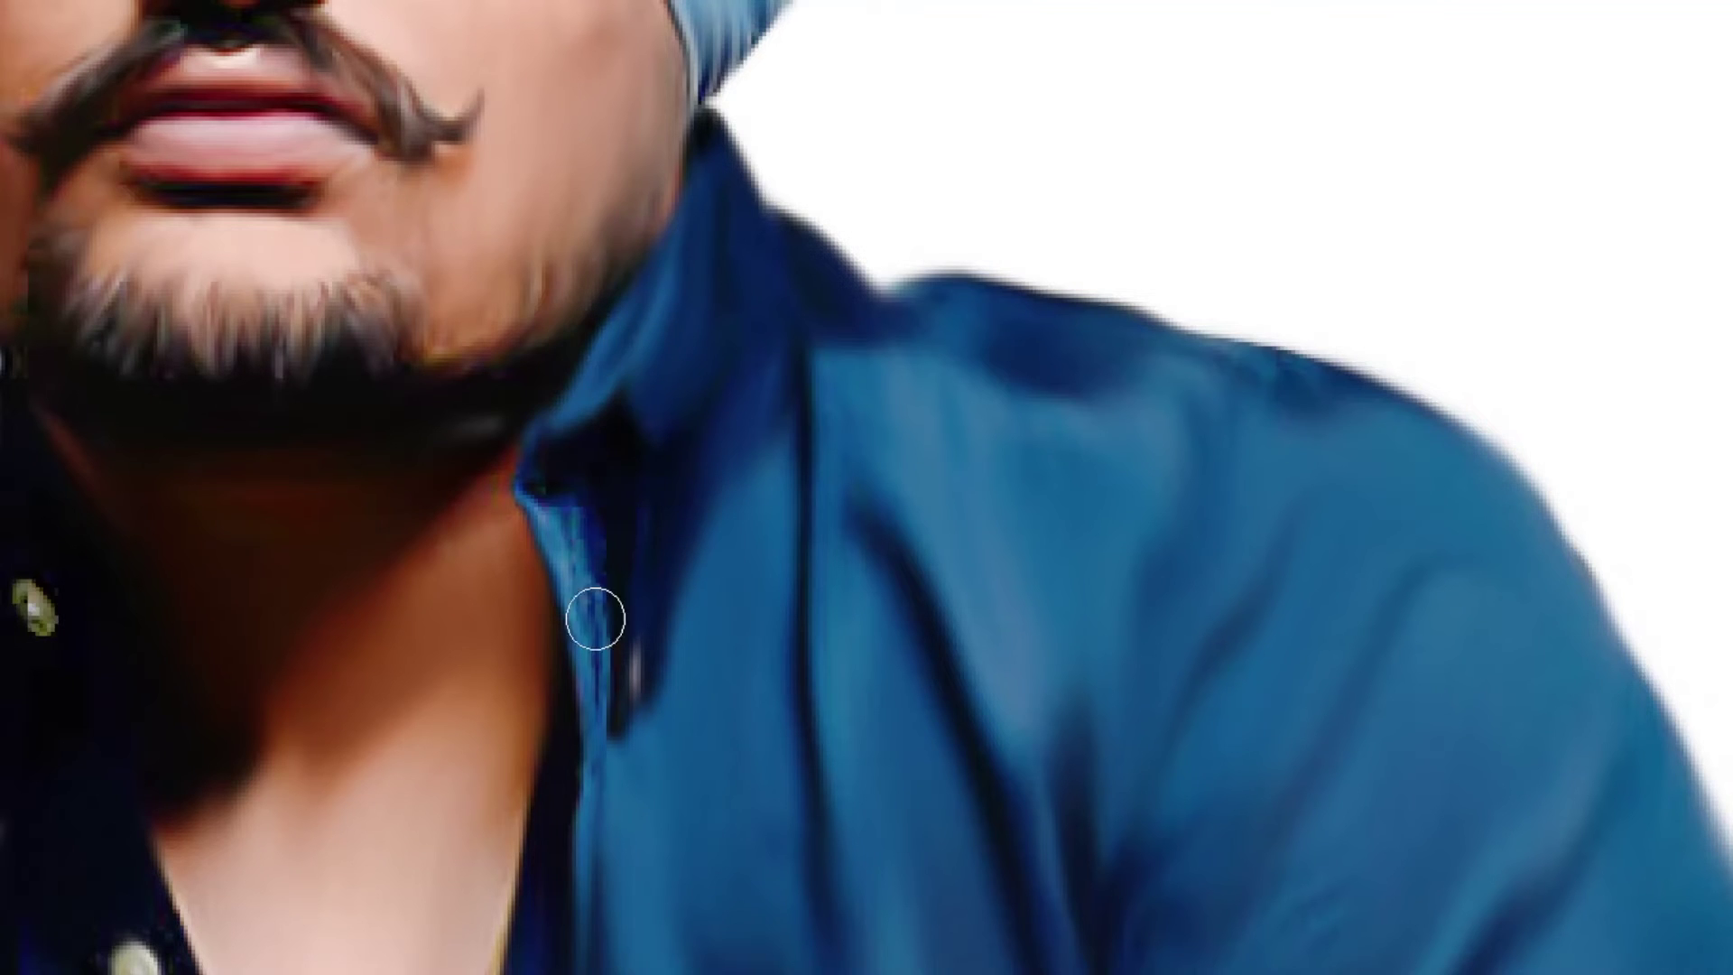
mouse_move(595, 619)
mouse_down()
mouse_move(546, 503)
mouse_move(661, 805)
mouse_move(572, 476)
mouse_move(529, 435)
mouse_move(597, 351)
mouse_up()
drag(453, 376, 632, 330)
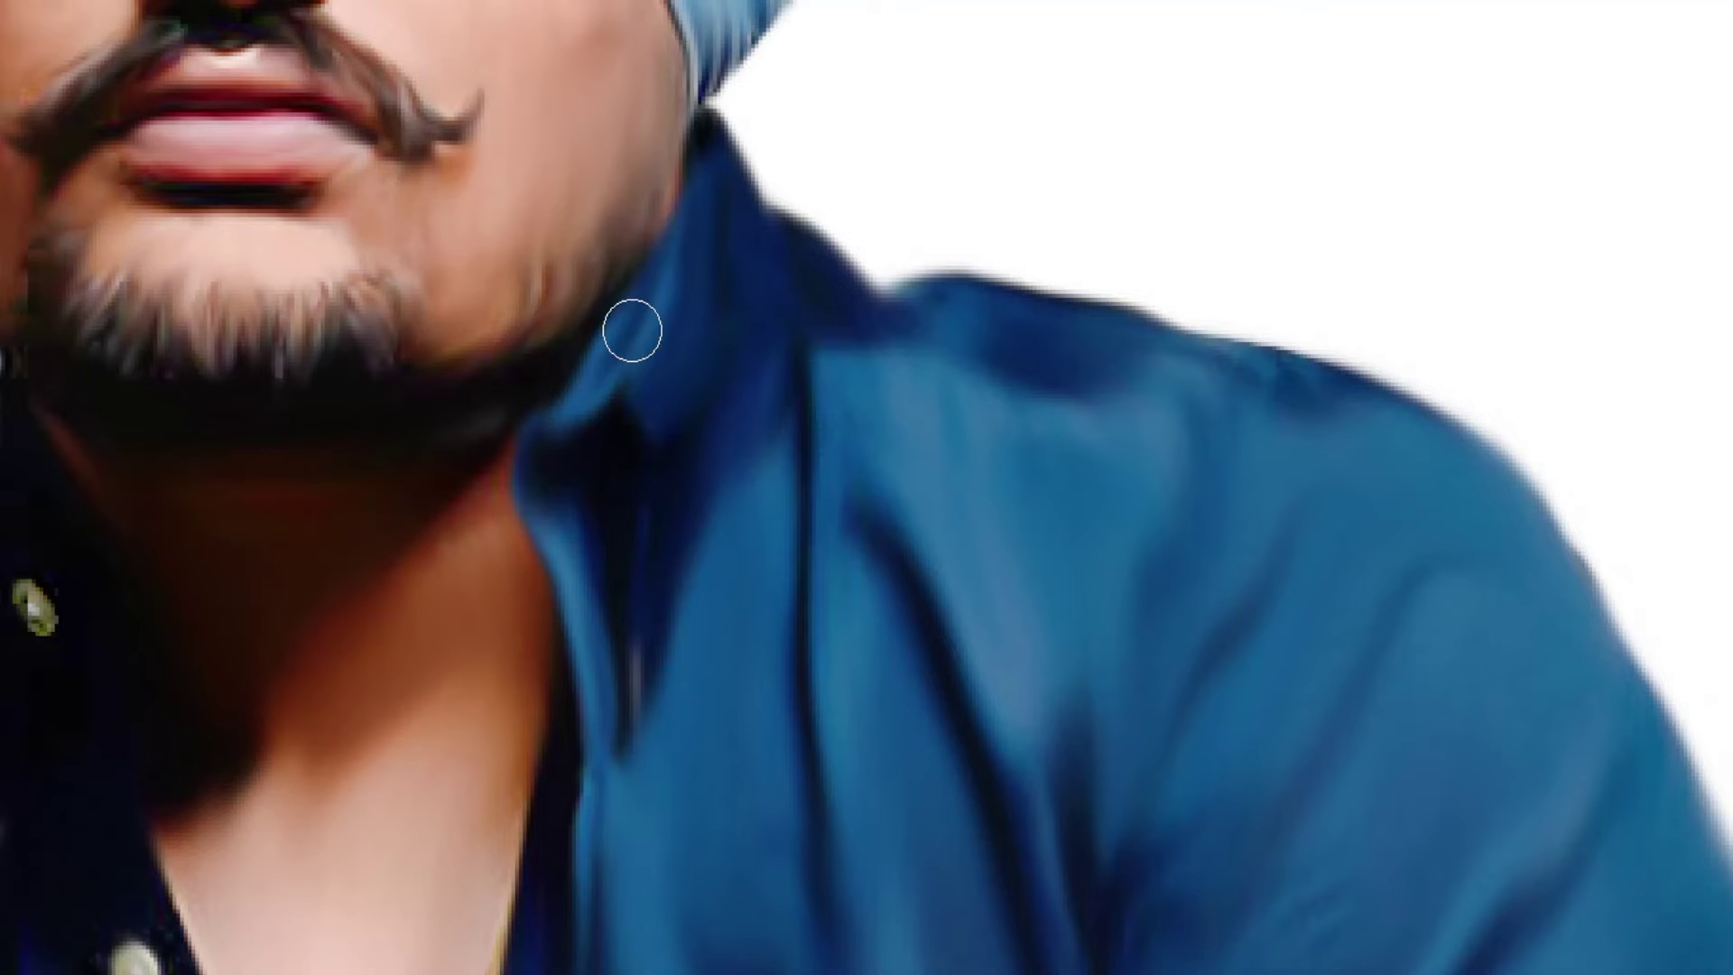
scroll(758, 571, down, 3)
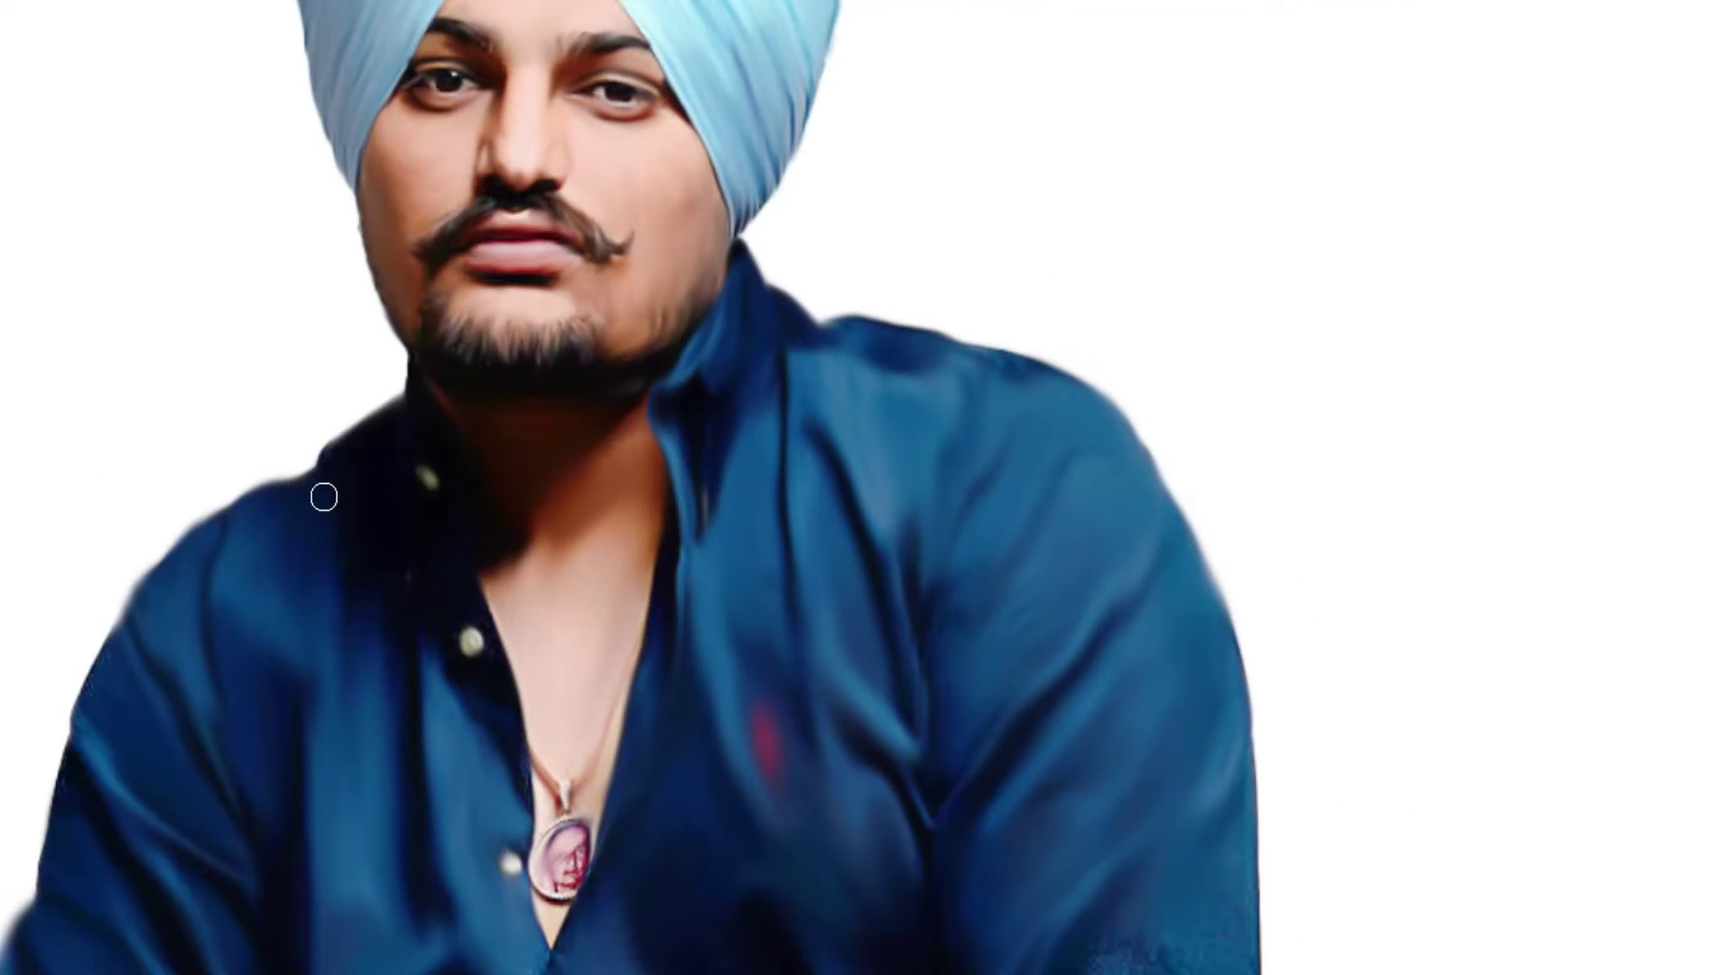
scroll(699, 666, down, 3)
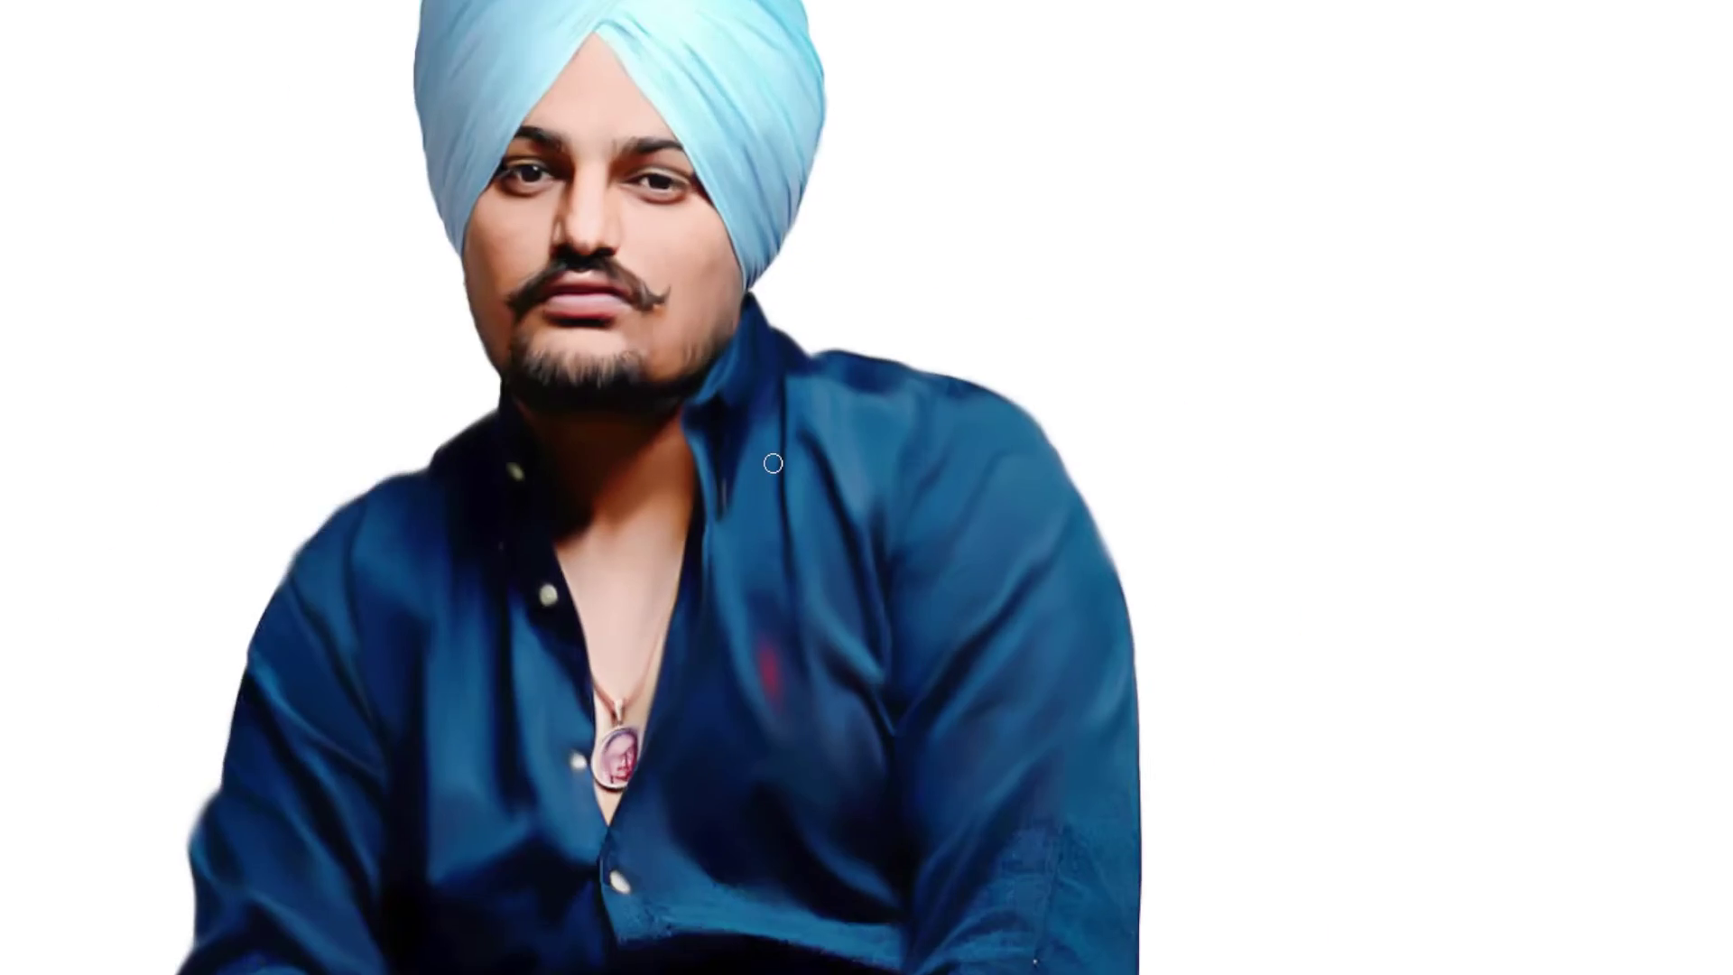
scroll(723, 587, down, 3)
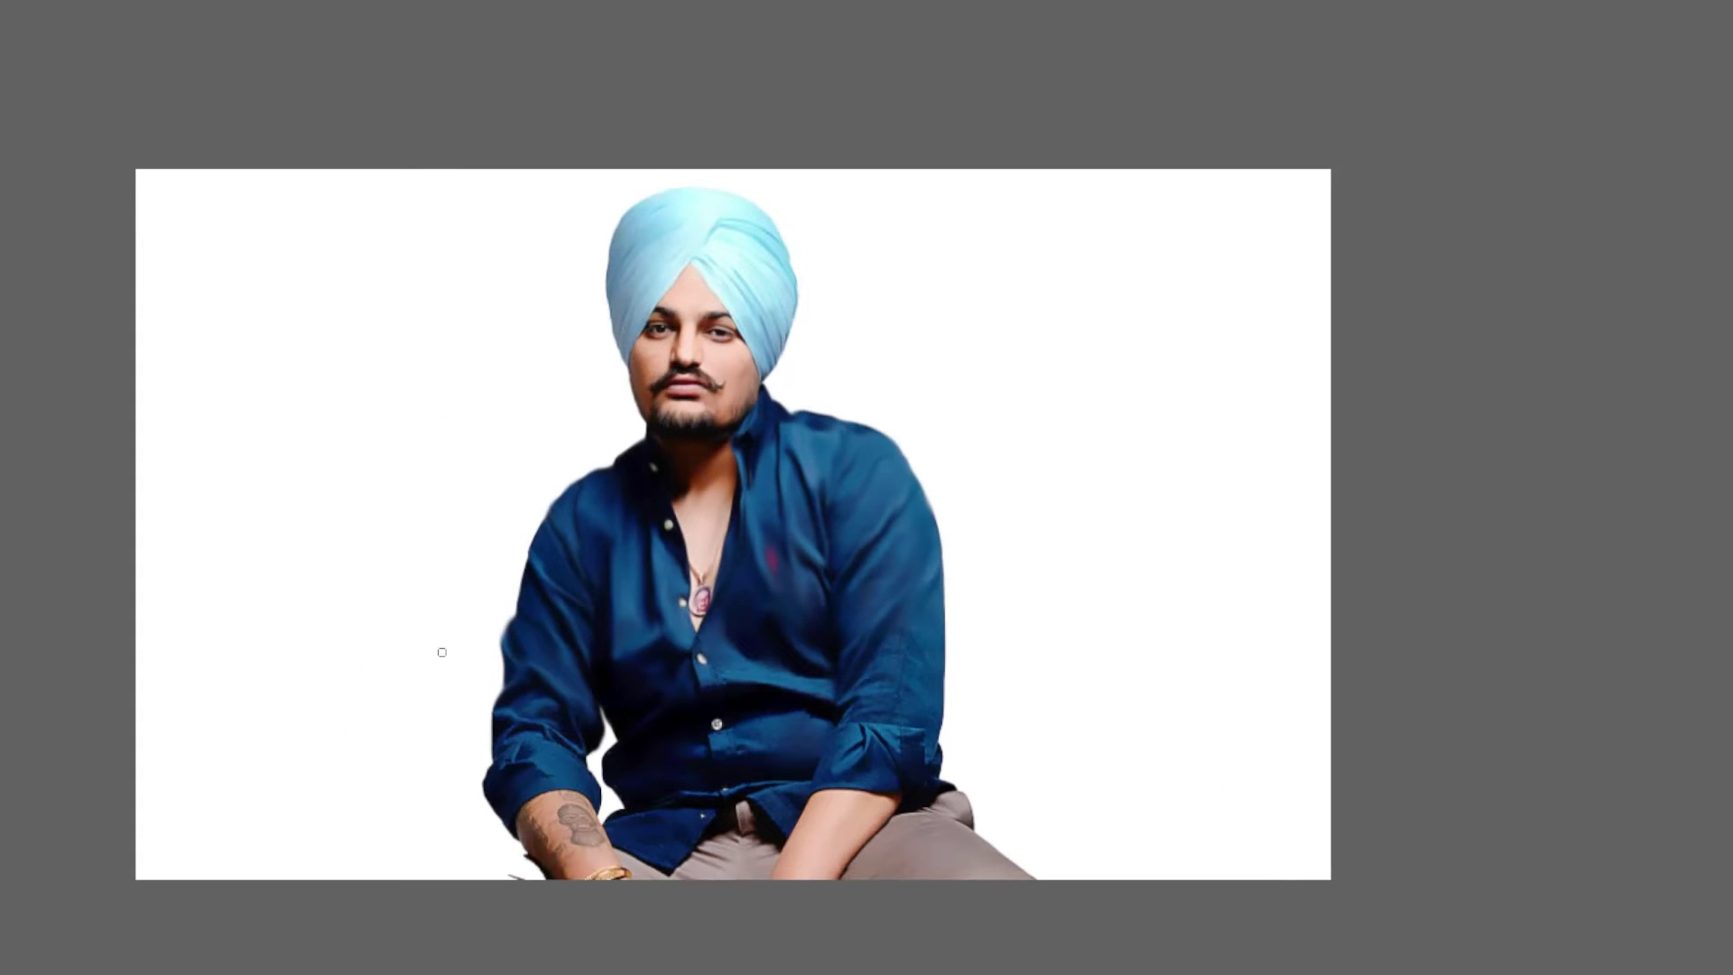
Step: Cut away the lower body along a wavy Lasso outline, clearing it to white
click(25, 127)
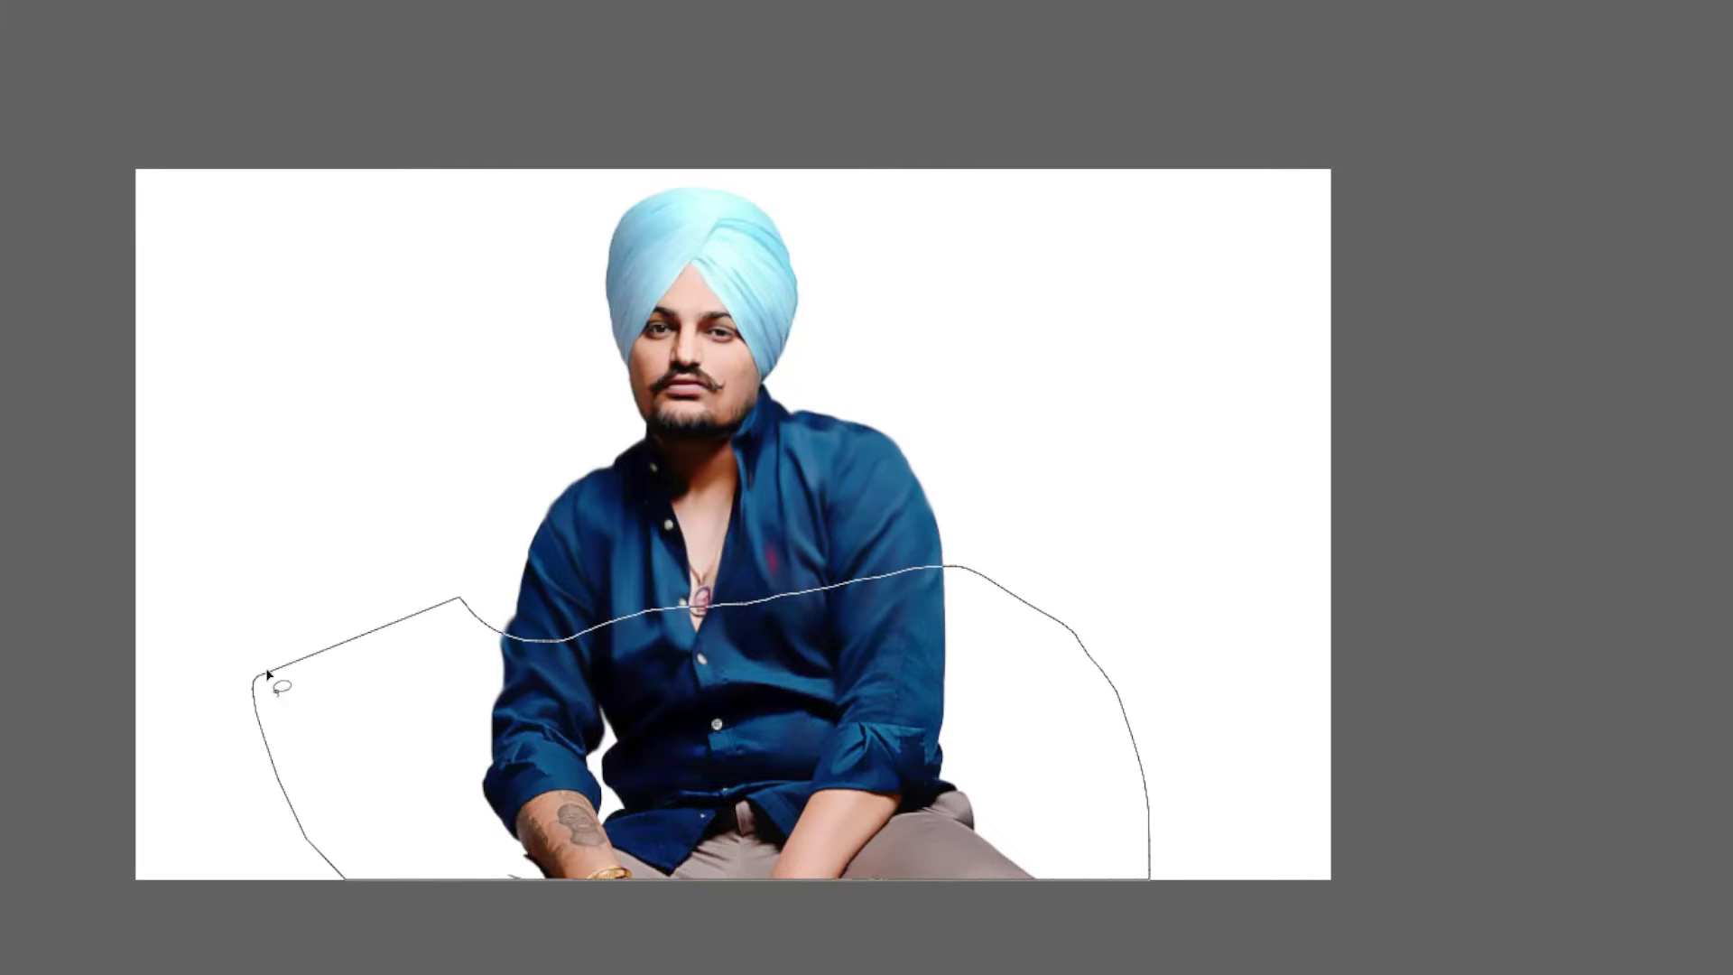
drag(806, 598, 266, 675)
key(Delete)
key(ctrl+d)
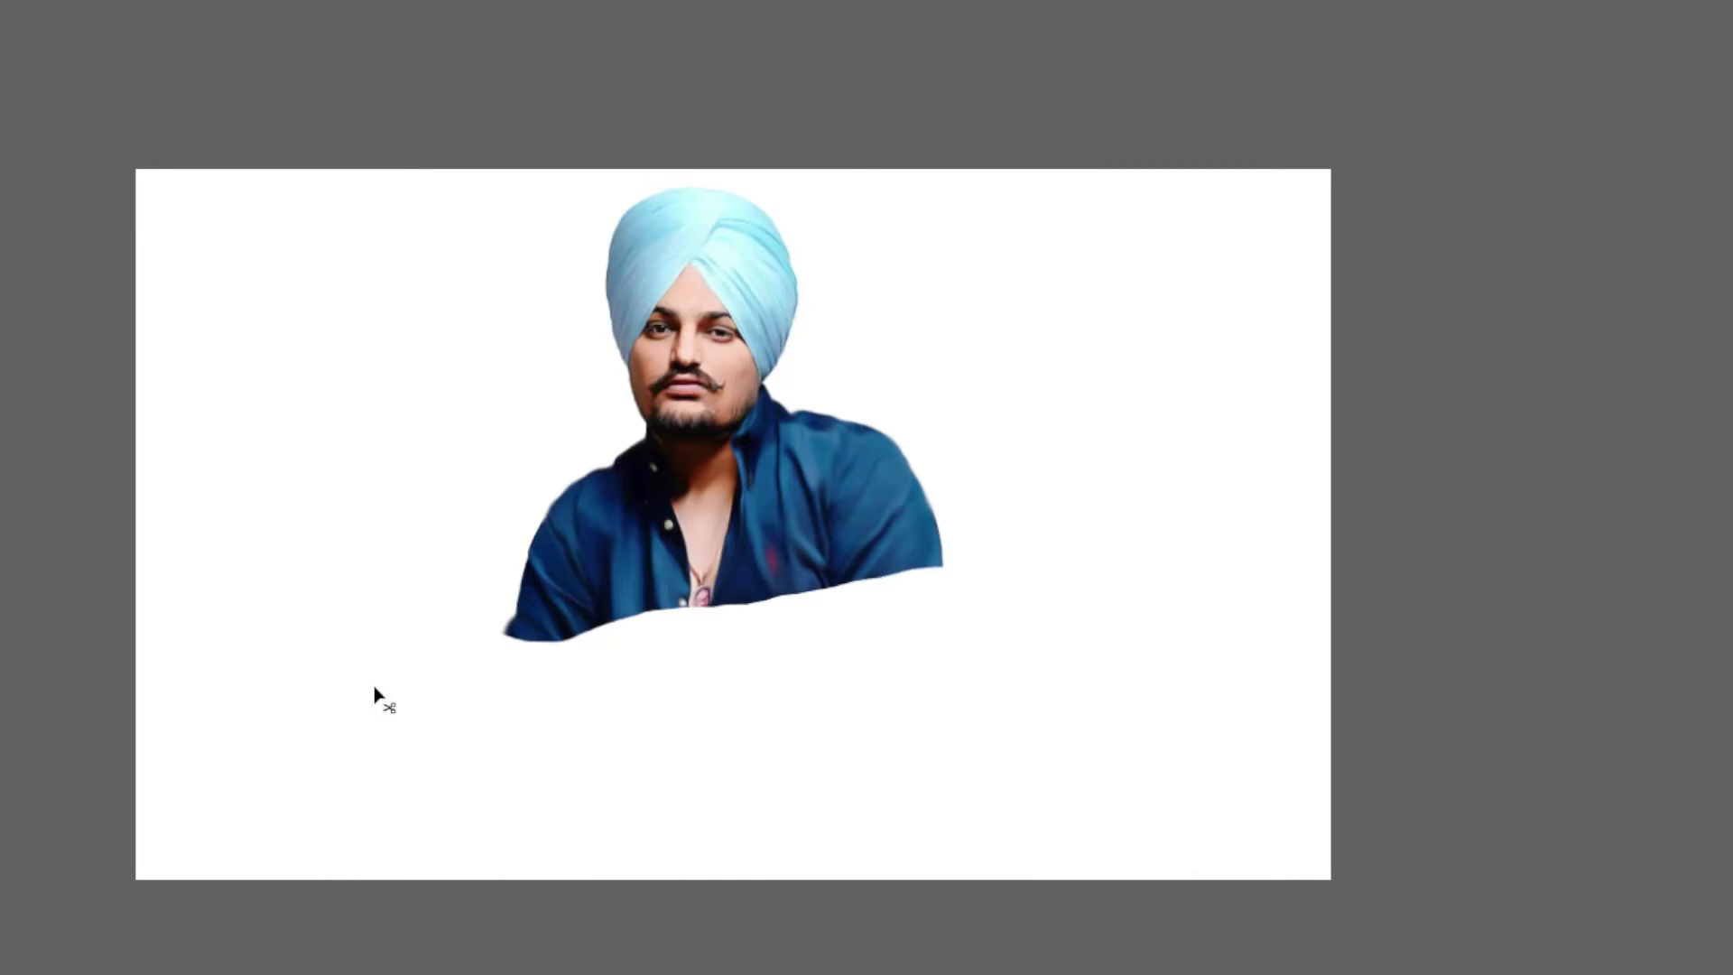
Step: Move the remaining bust lower on the canvas and enlarge it with Free Transform
drag(793, 541, 792, 620)
key(ctrl+t)
mouse_move(944, 716)
mouse_down()
mouse_move(1080, 821)
mouse_move(1064, 839)
mouse_move(1025, 801)
mouse_up()
mouse_move(774, 620)
mouse_down()
mouse_move(754, 668)
mouse_move(764, 655)
mouse_up()
drag(1018, 835, 999, 814)
key(Return)
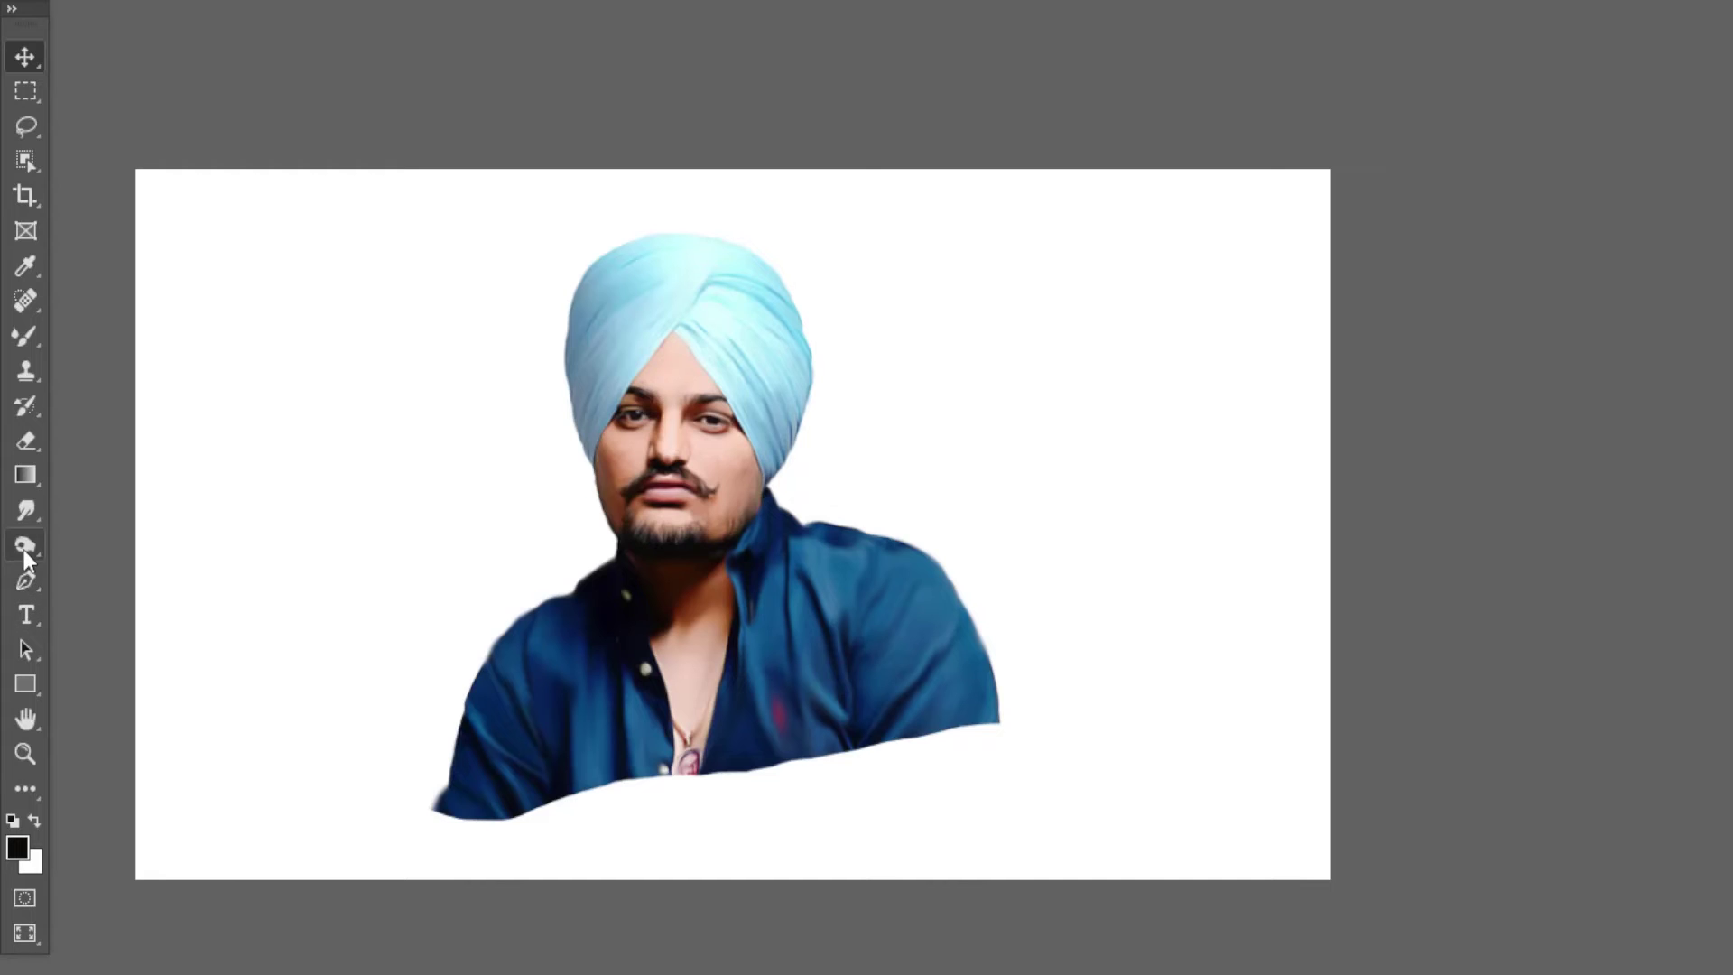
Step: Smudge the blue shirt's lower edge into streaks with the Smudge tool
right_click(26, 510)
click(108, 560)
right_click(431, 477)
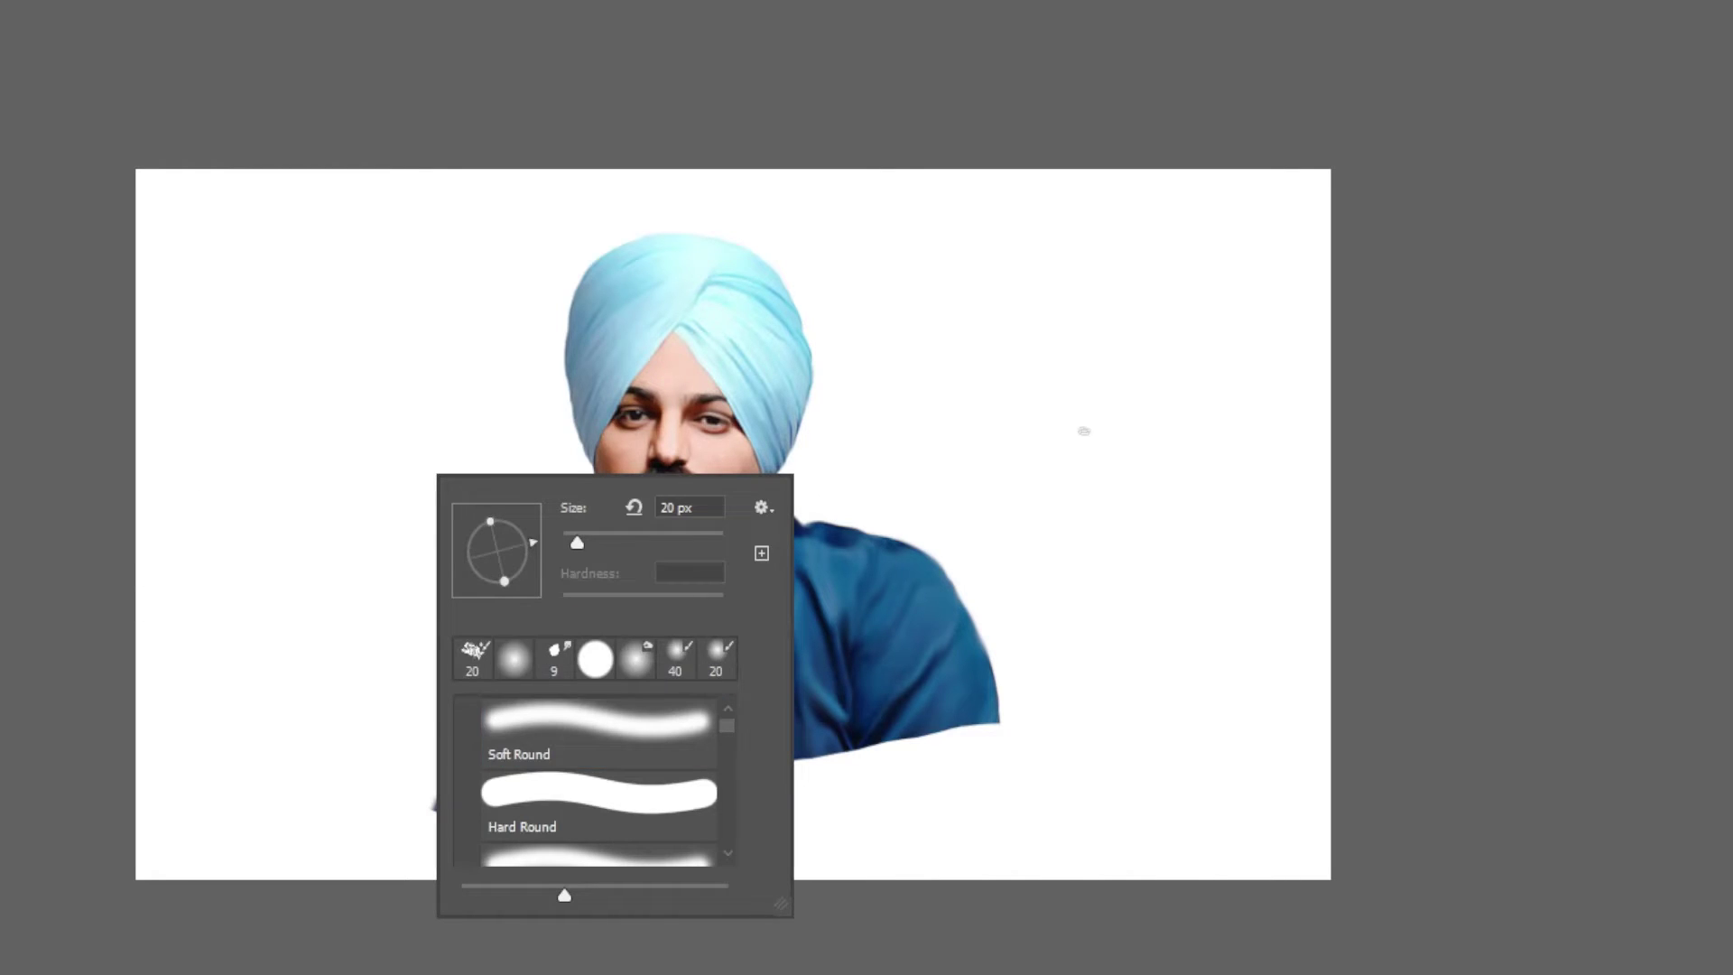
click(1084, 431)
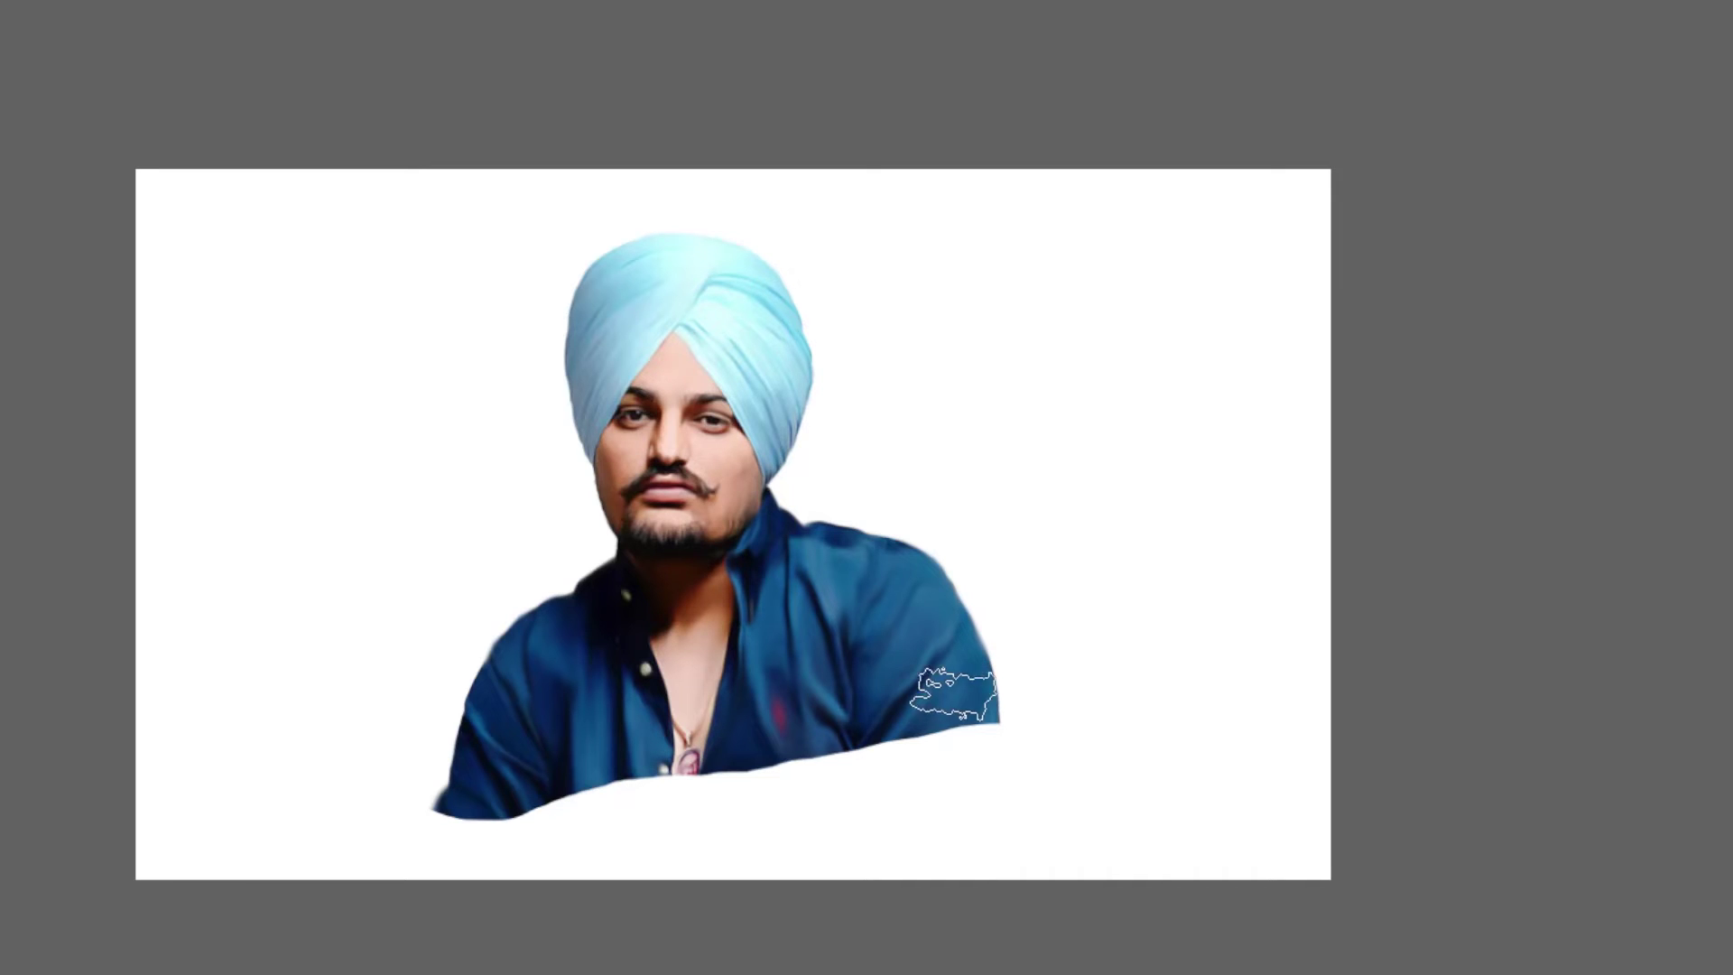
drag(951, 689, 1037, 793)
drag(880, 726, 966, 851)
mouse_move(731, 749)
mouse_down()
mouse_move(858, 869)
mouse_move(658, 774)
mouse_move(534, 794)
mouse_move(560, 843)
mouse_move(497, 782)
mouse_move(727, 754)
mouse_move(686, 812)
mouse_move(794, 785)
mouse_move(855, 815)
mouse_move(912, 734)
mouse_move(1013, 727)
mouse_up()
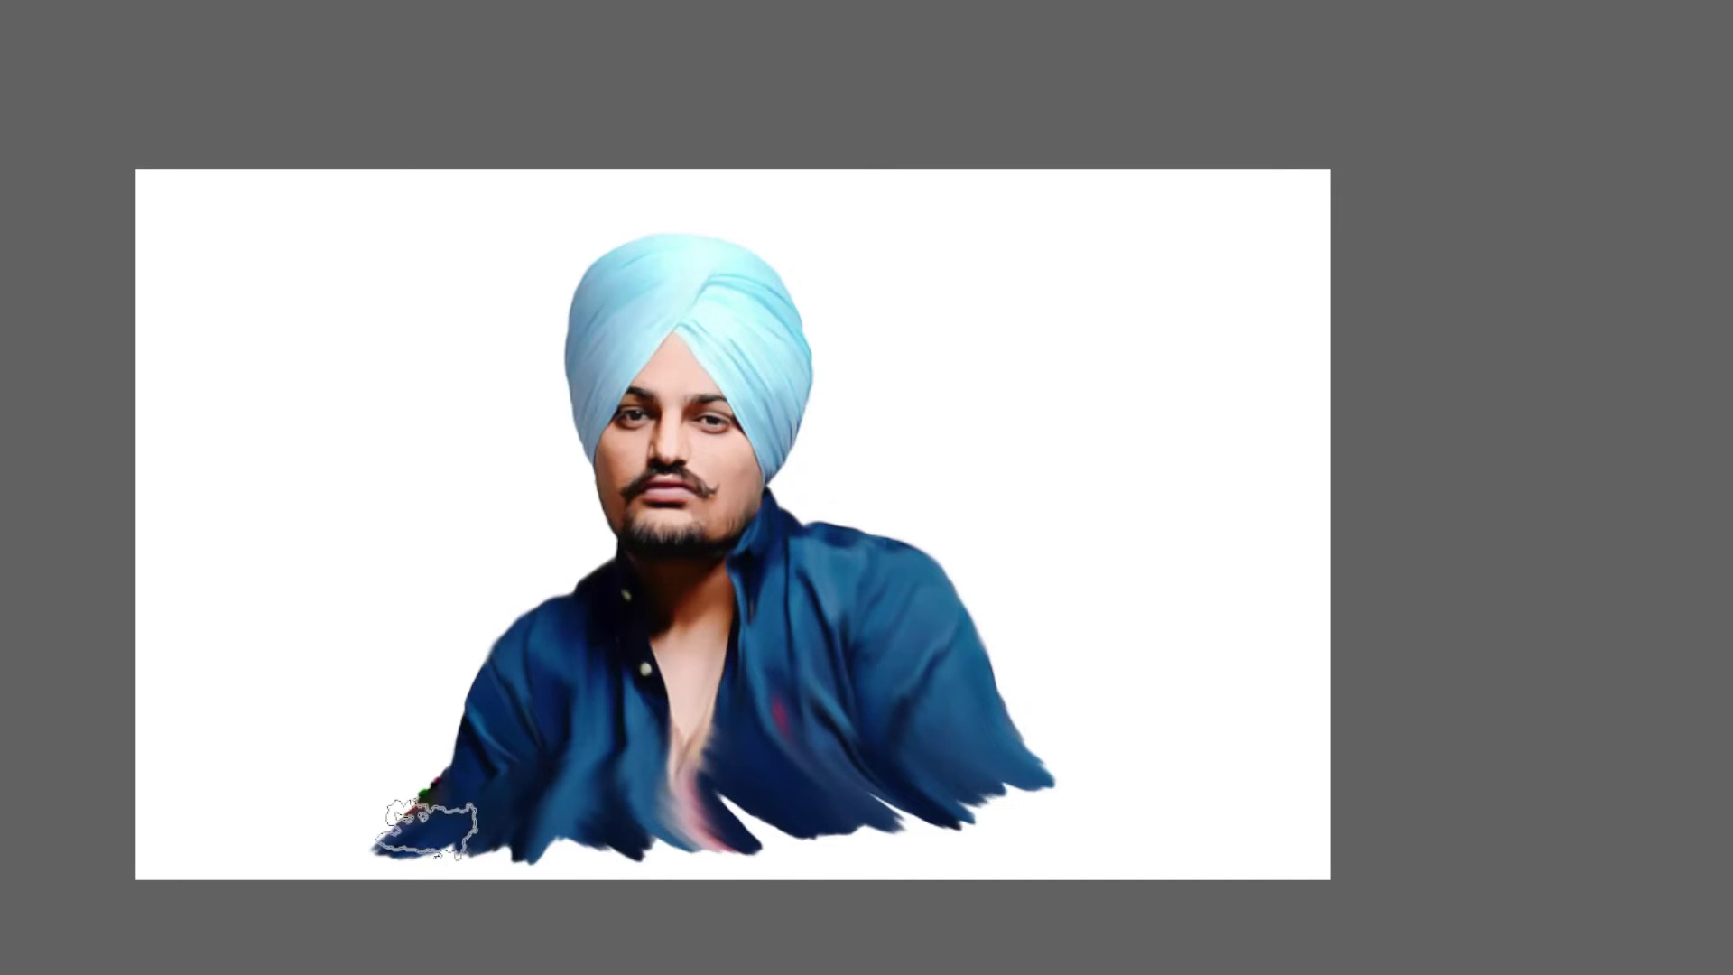
Step: Undo the last two smudge strokes and browse the brush preset choices
key(v)
key(ctrl+z)
key(ctrl+z)
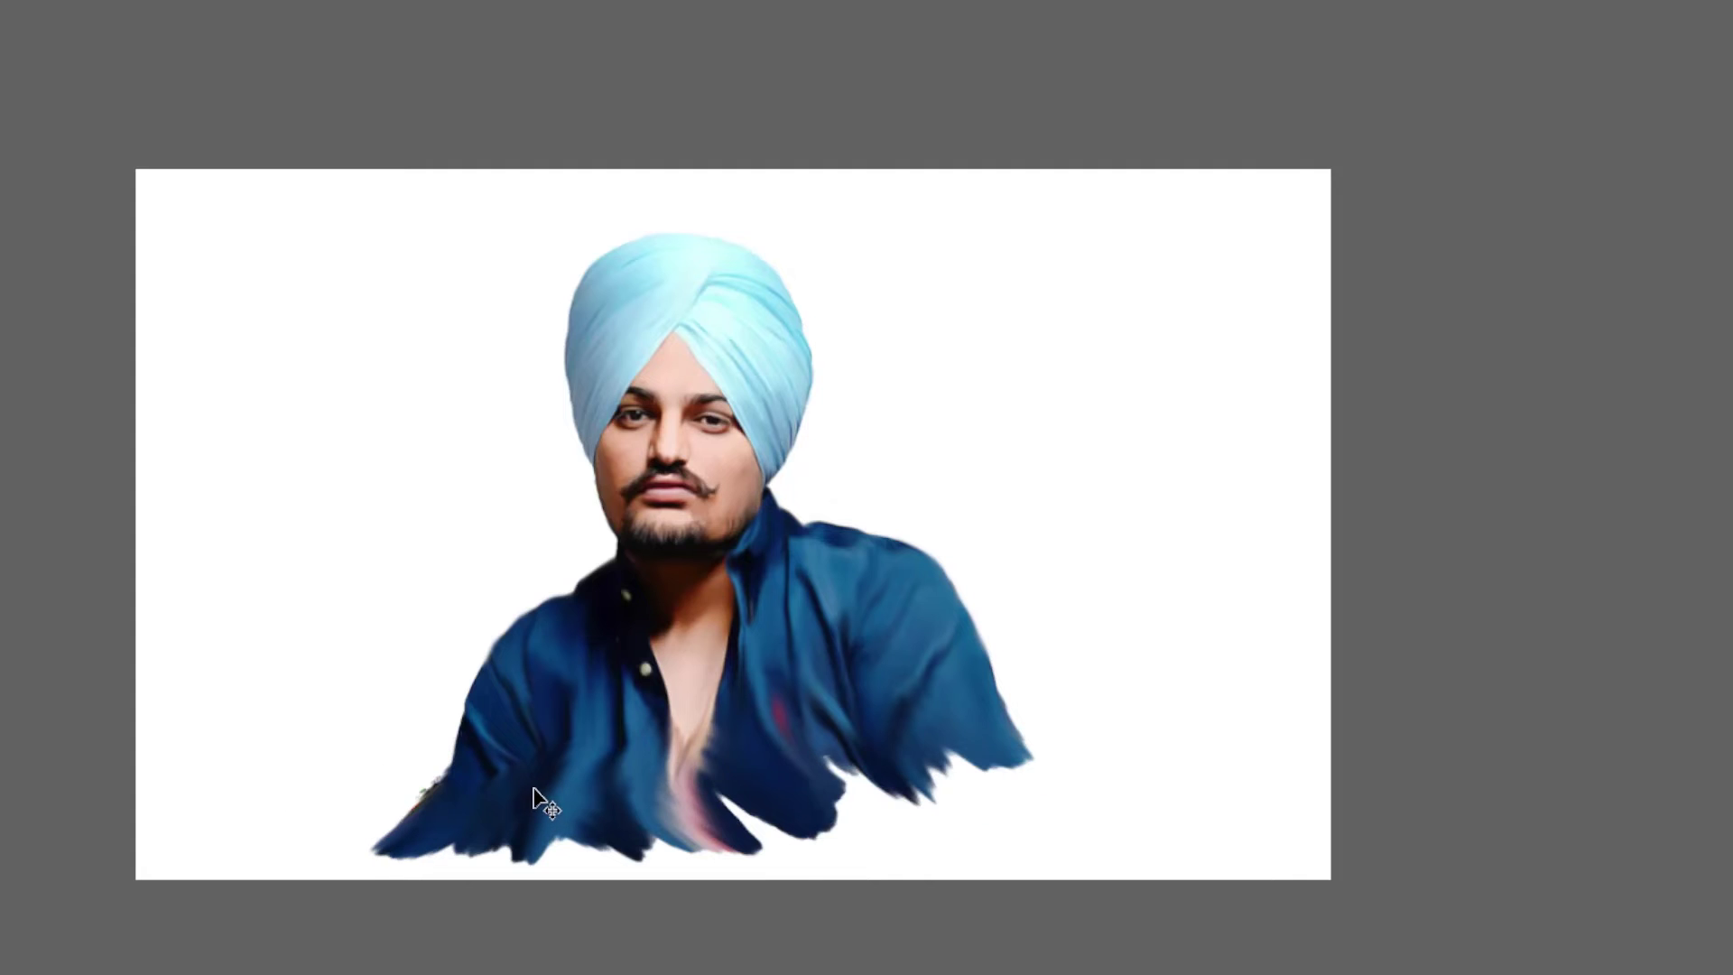
key(ctrl+z)
key(ctrl+z)
key(ctrl+z)
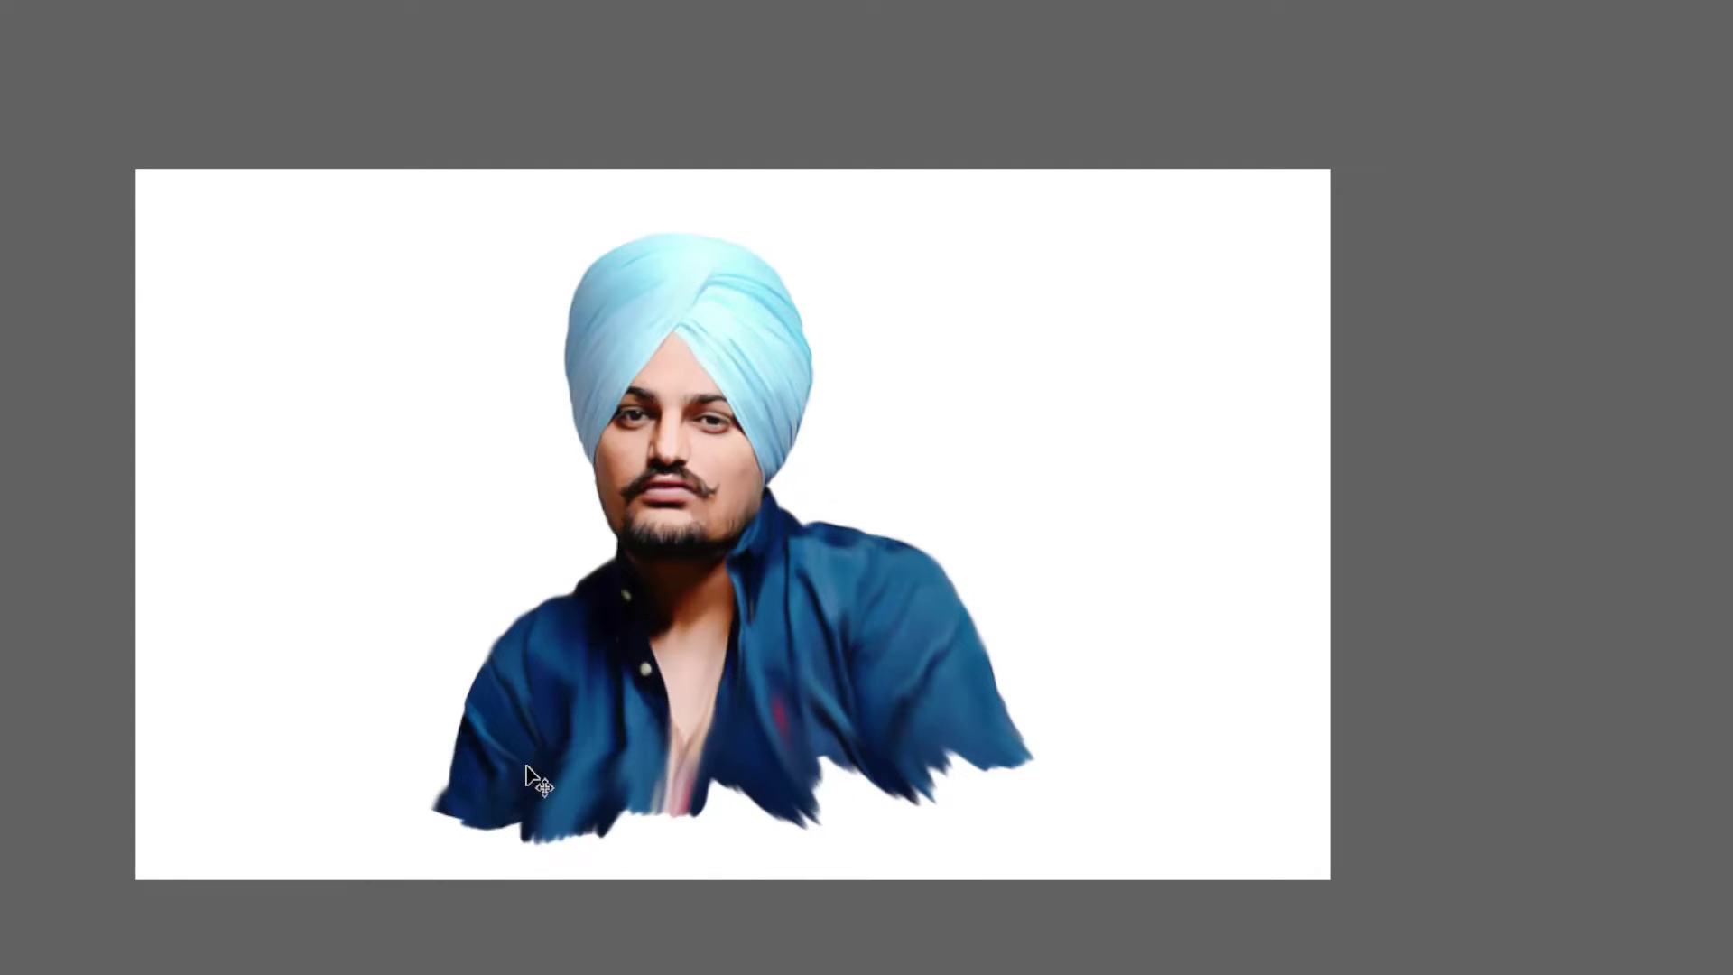
right_click(370, 437)
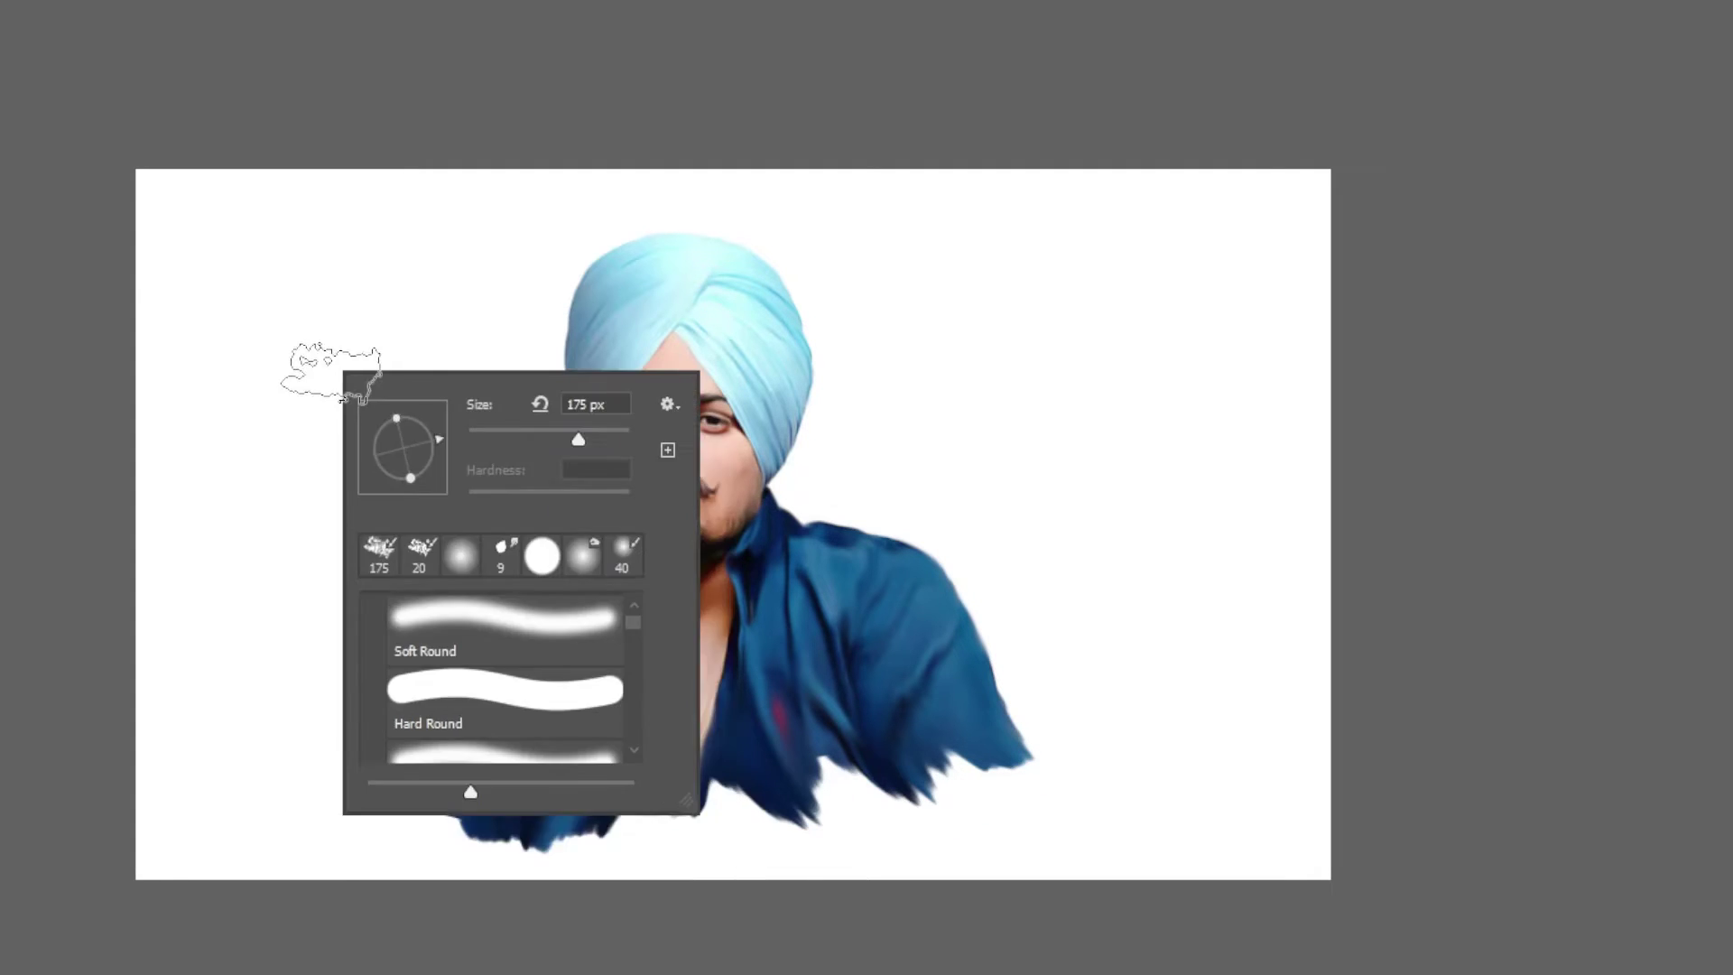
right_click(344, 372)
right_click(309, 290)
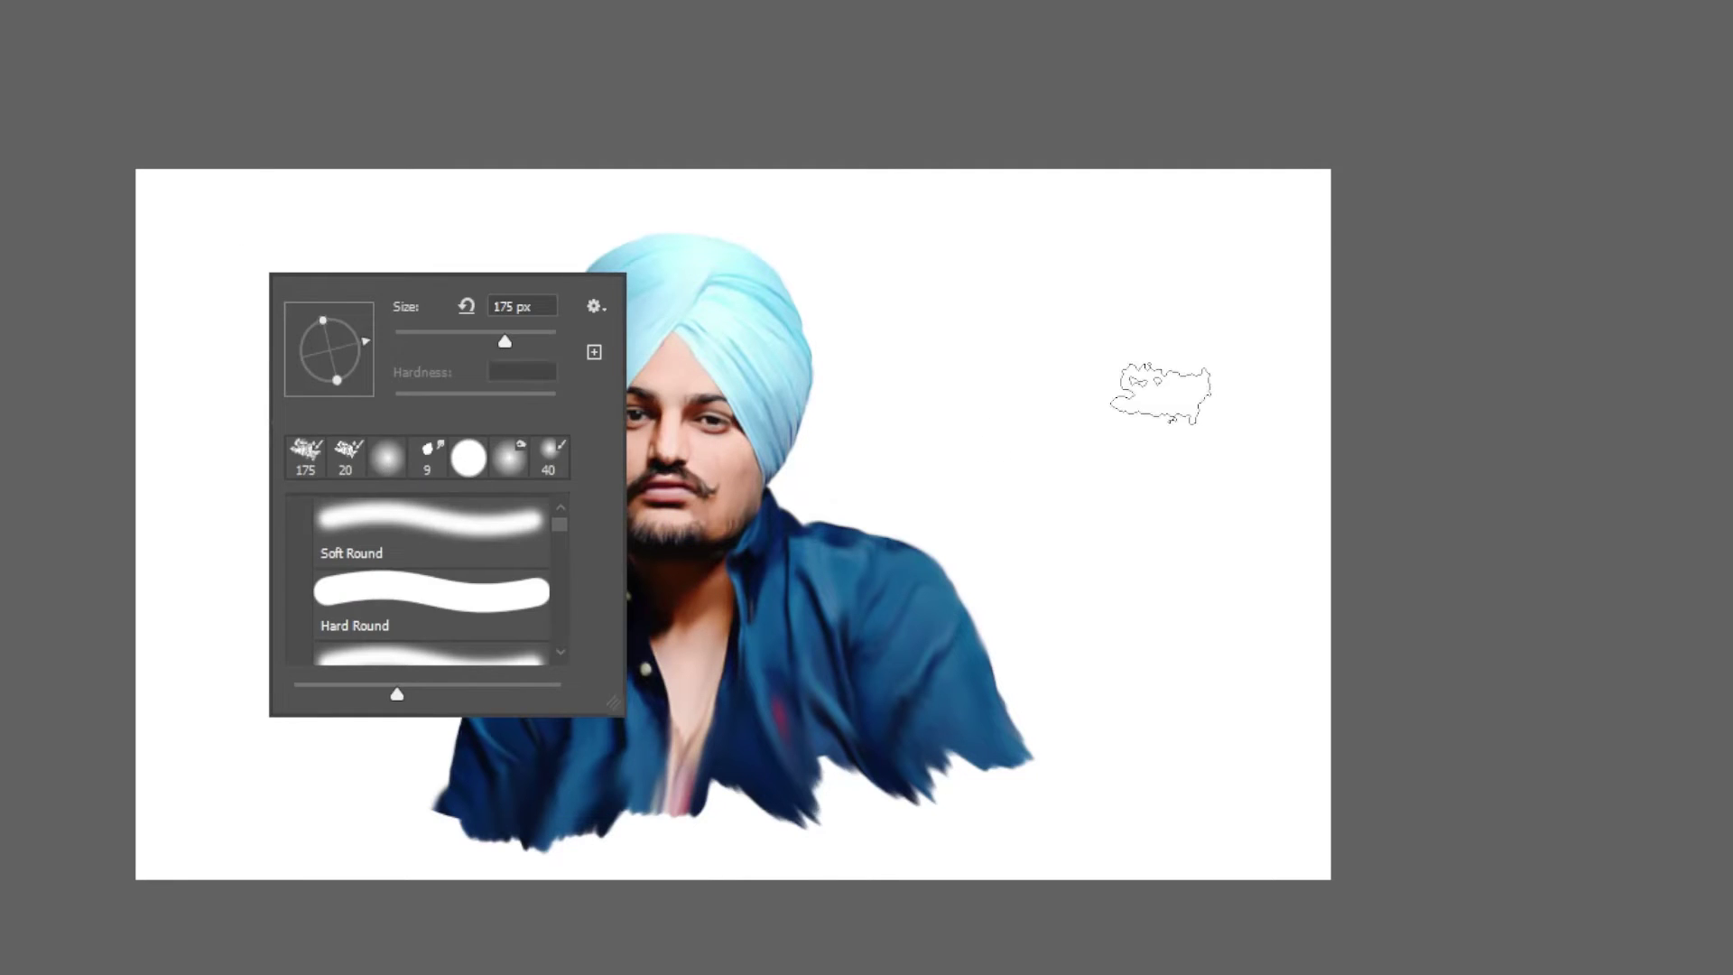
click(1162, 390)
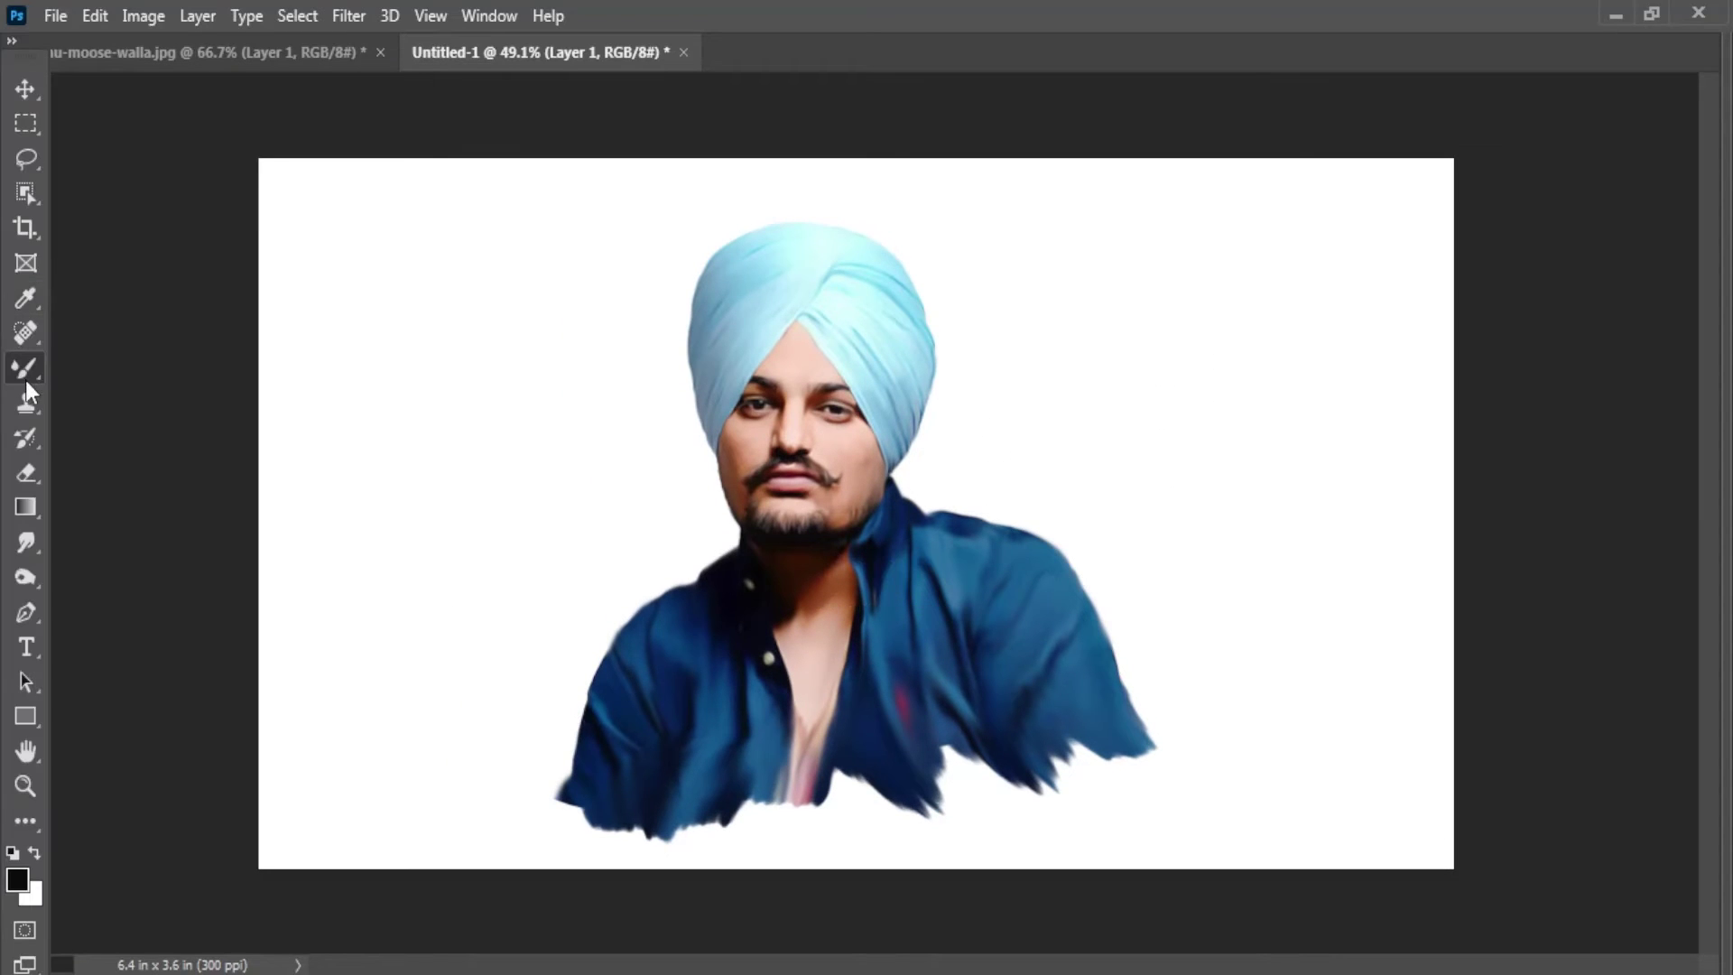
Step: Give the Smudge tool the 50 px bristly brush tip from Brush Settings
click(24, 545)
click(19, 547)
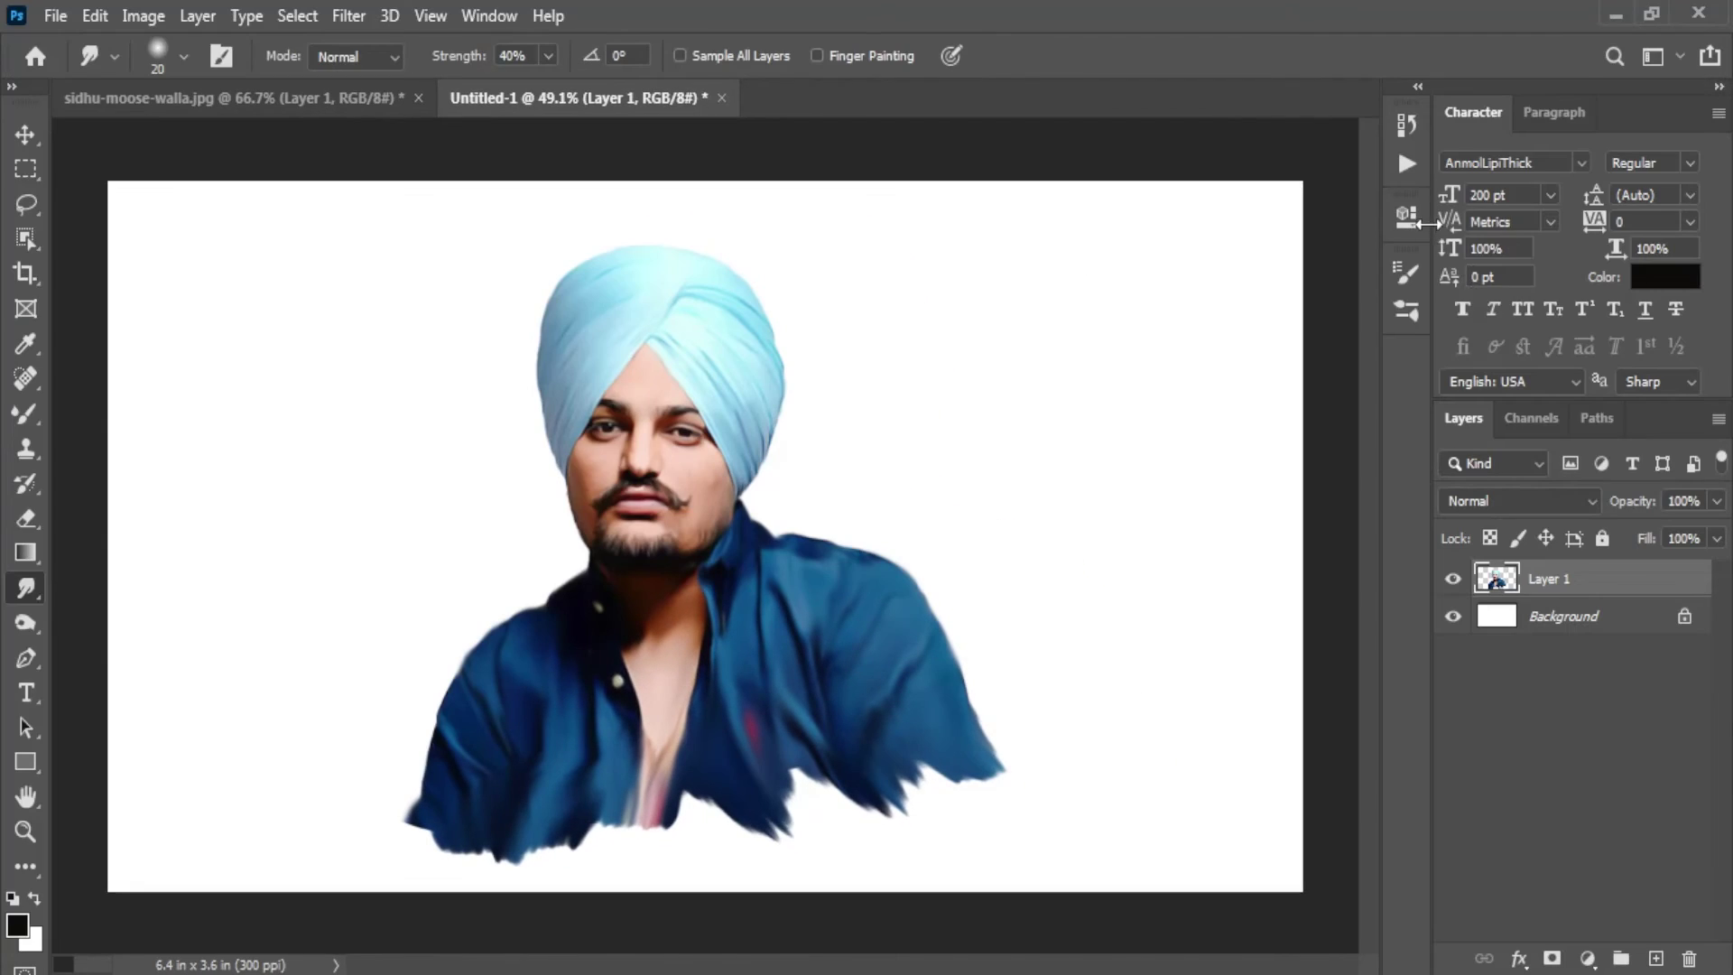
click(1408, 275)
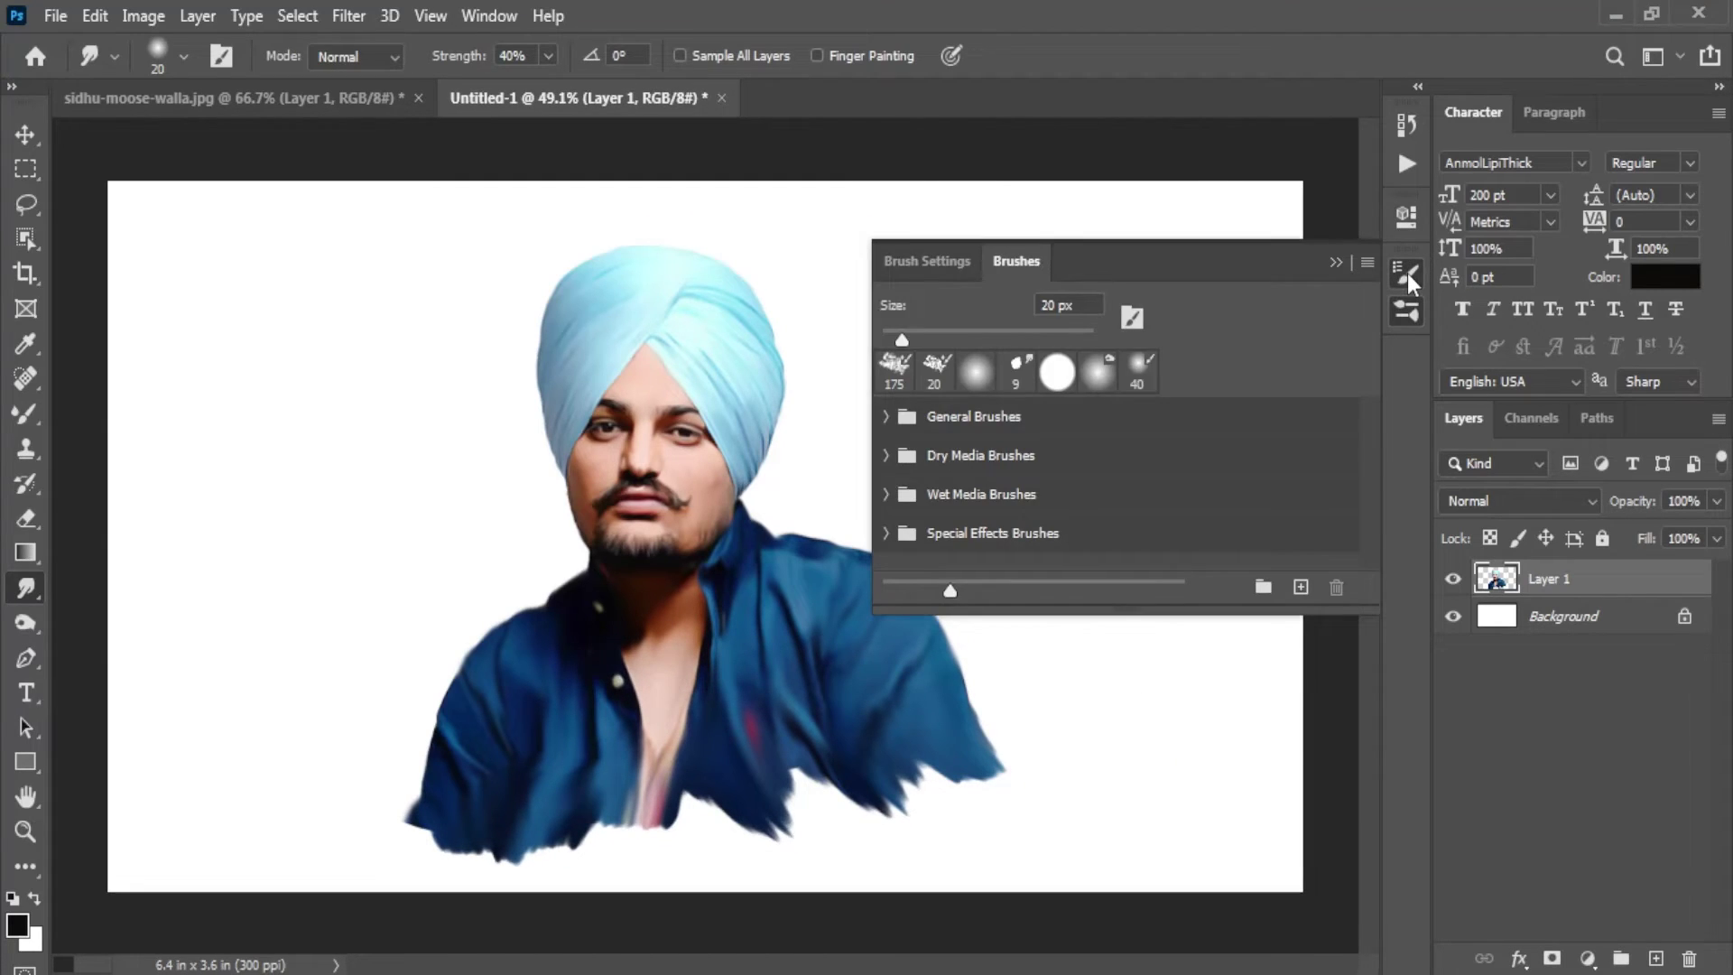
click(1201, 357)
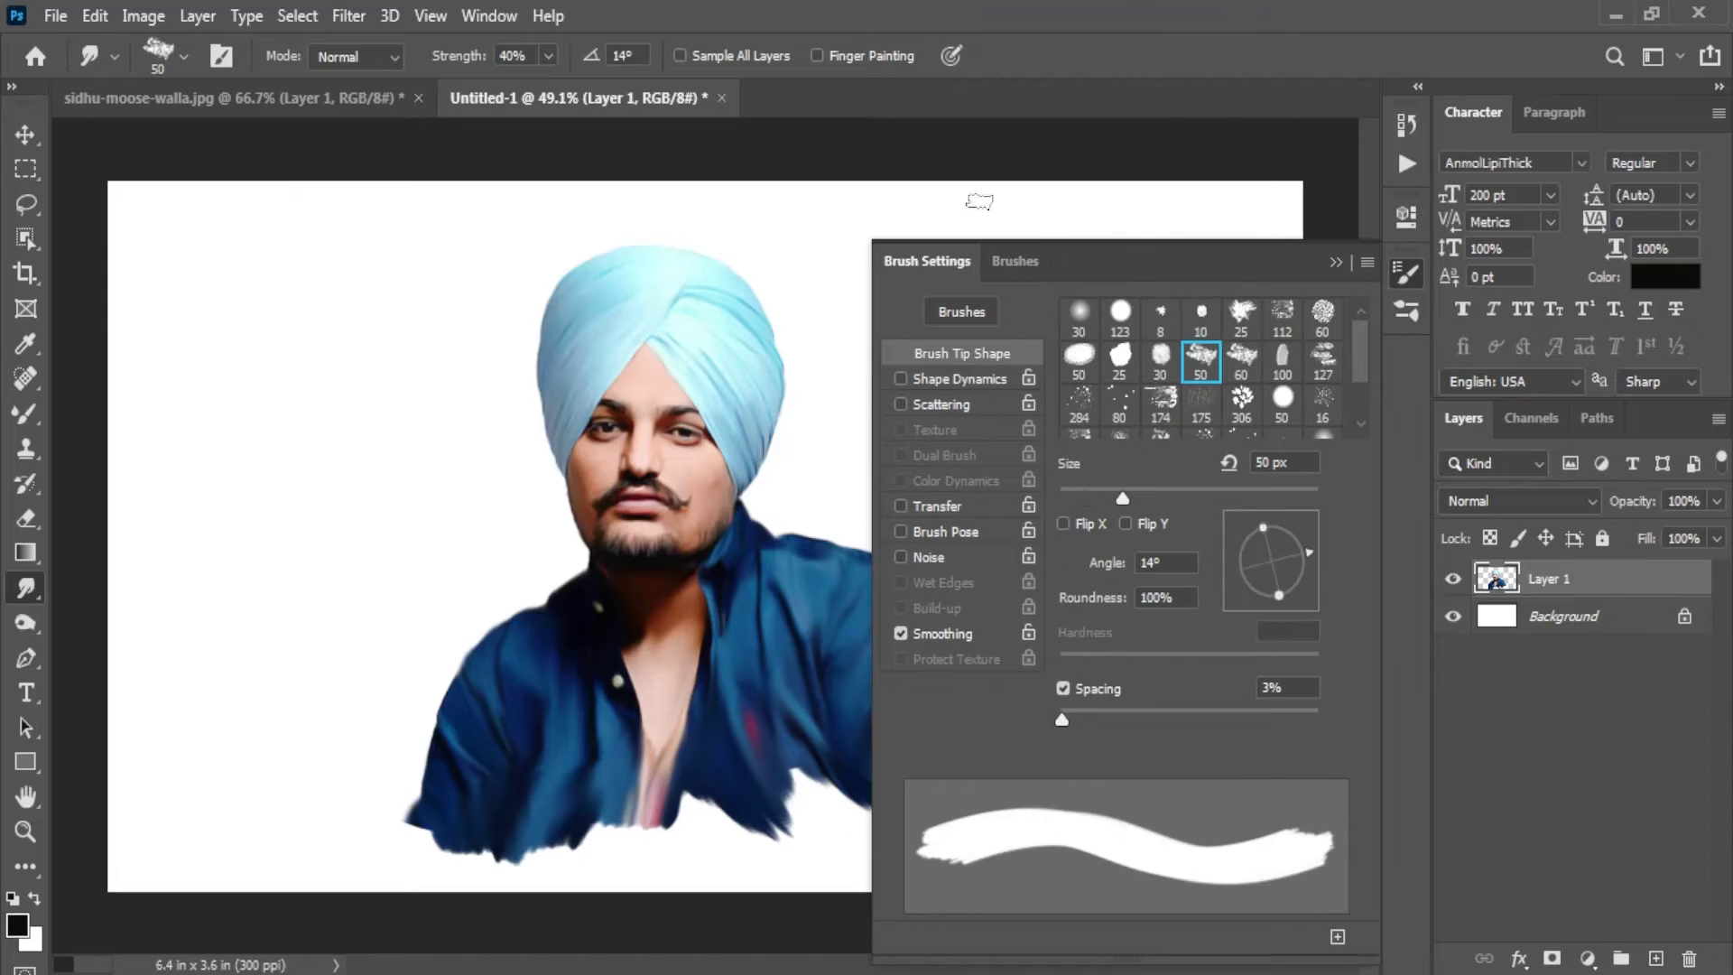
click(1405, 287)
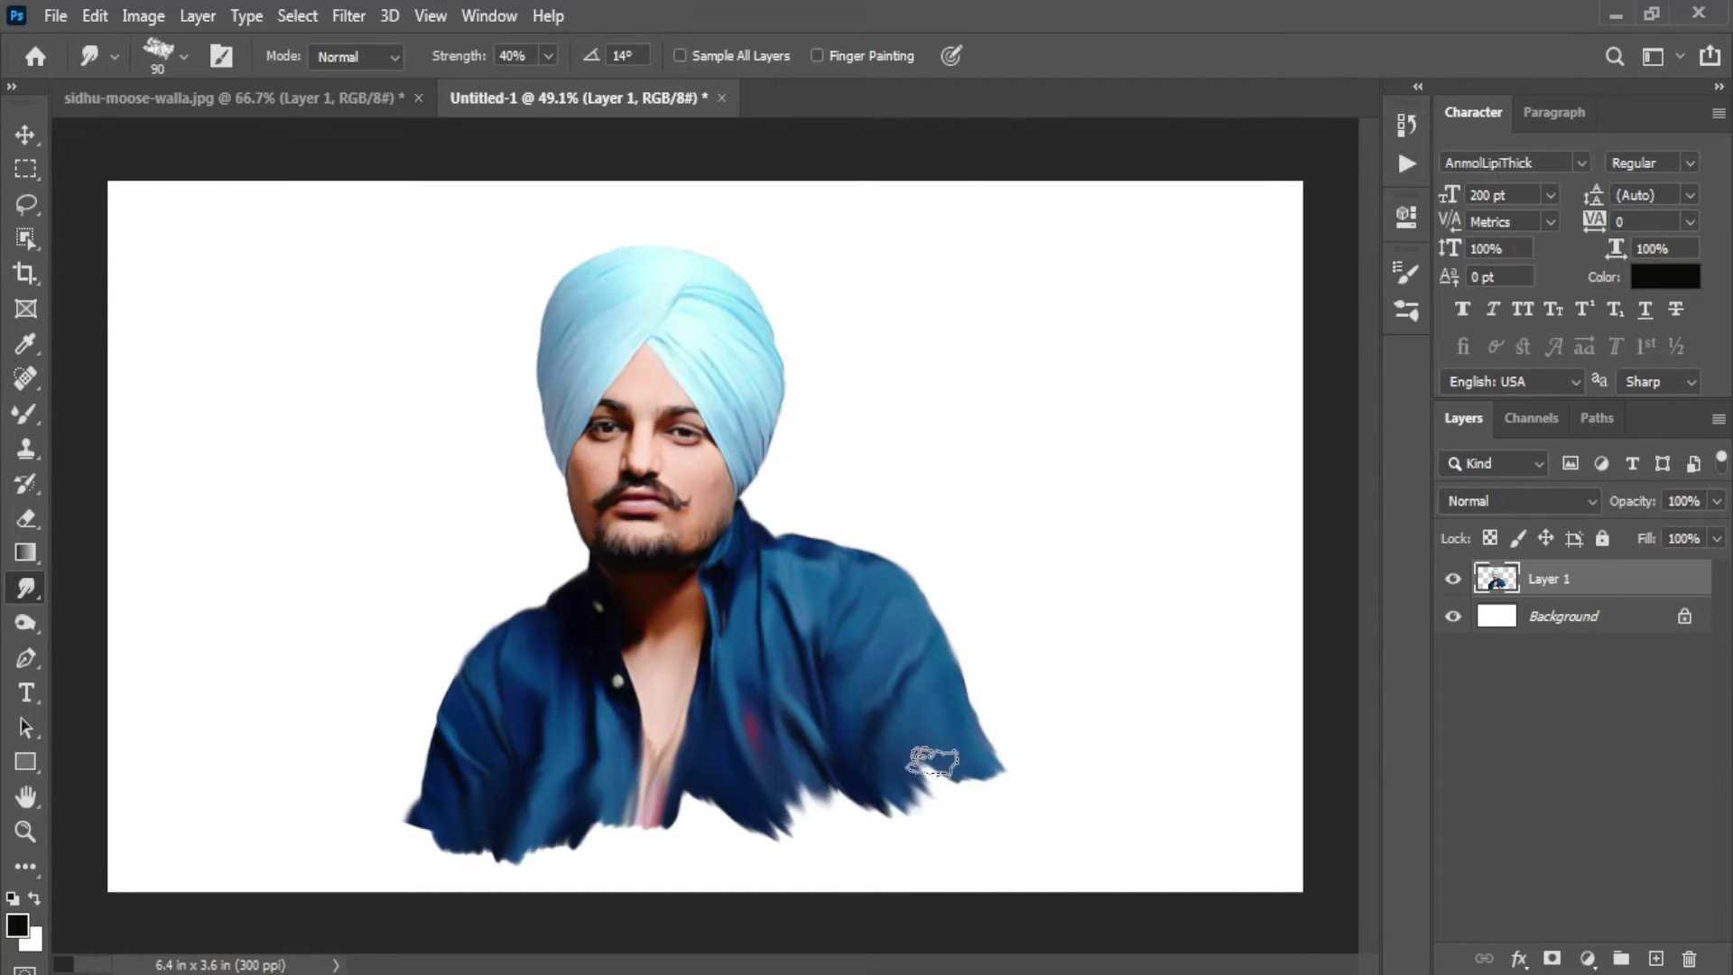
Step: Enlarge the brush and streak the shirt's bottom edge left and right shoulder edge outward
key(bracketright)
mouse_move(736, 792)
mouse_down()
mouse_move(658, 800)
mouse_move(638, 882)
mouse_move(465, 866)
mouse_move(442, 774)
mouse_move(389, 862)
mouse_up()
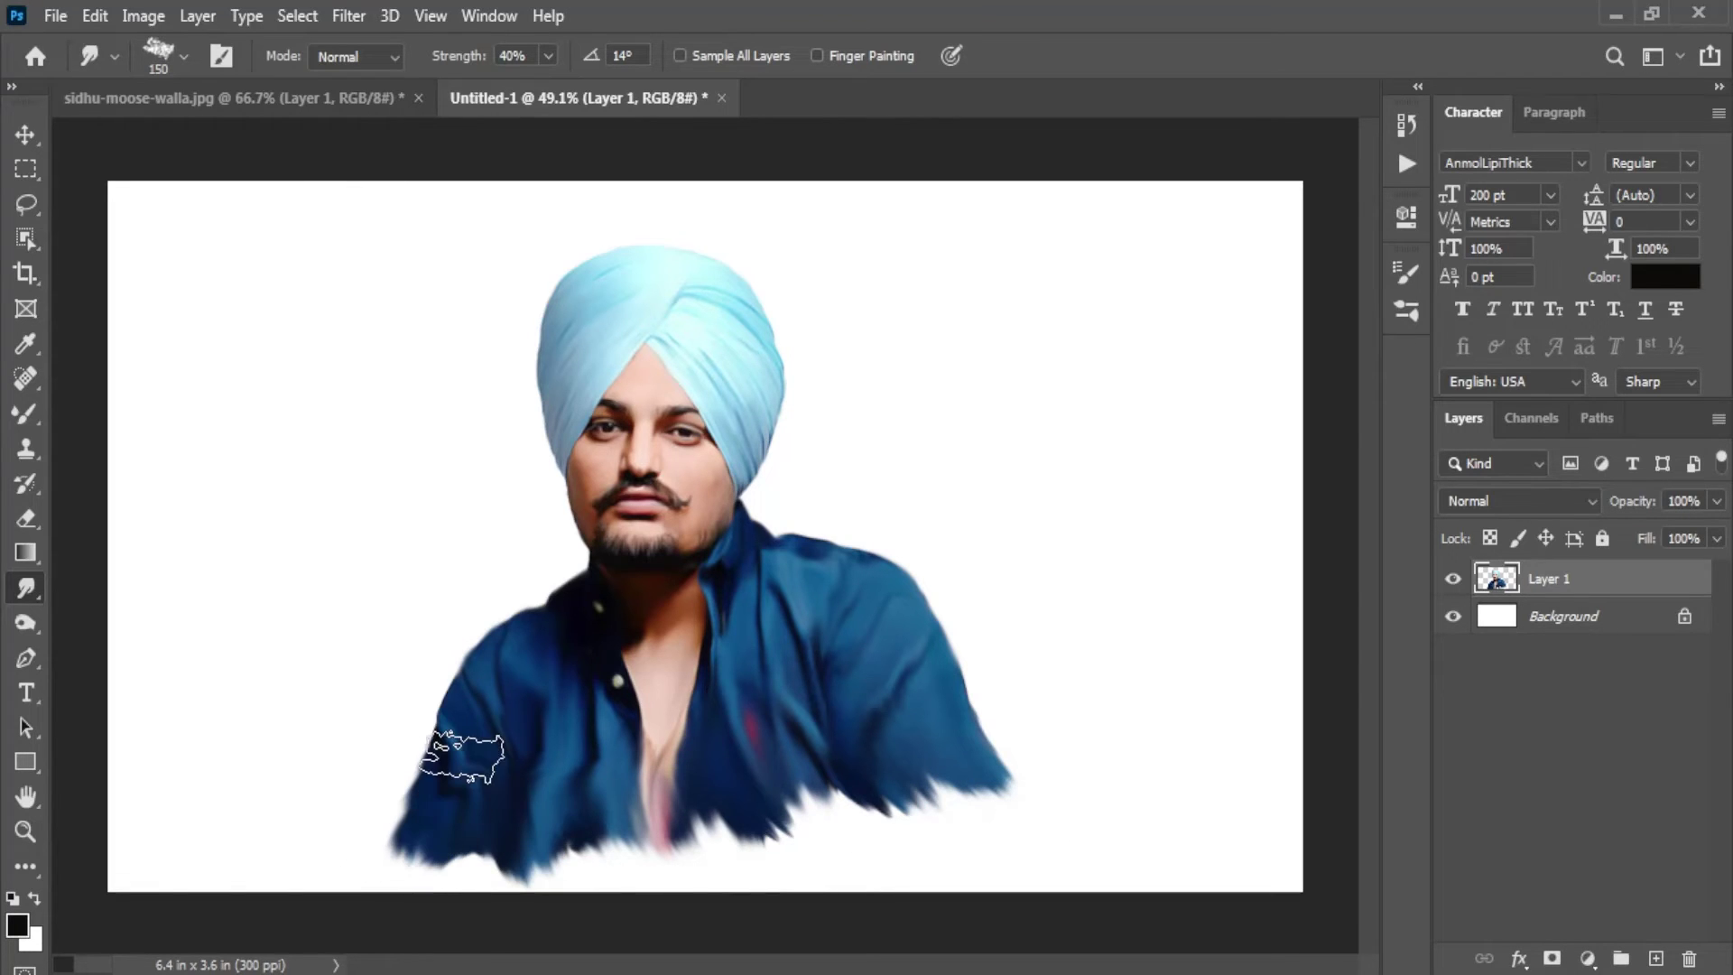
mouse_move(936, 686)
mouse_down()
mouse_move(1065, 713)
mouse_move(1038, 778)
mouse_up()
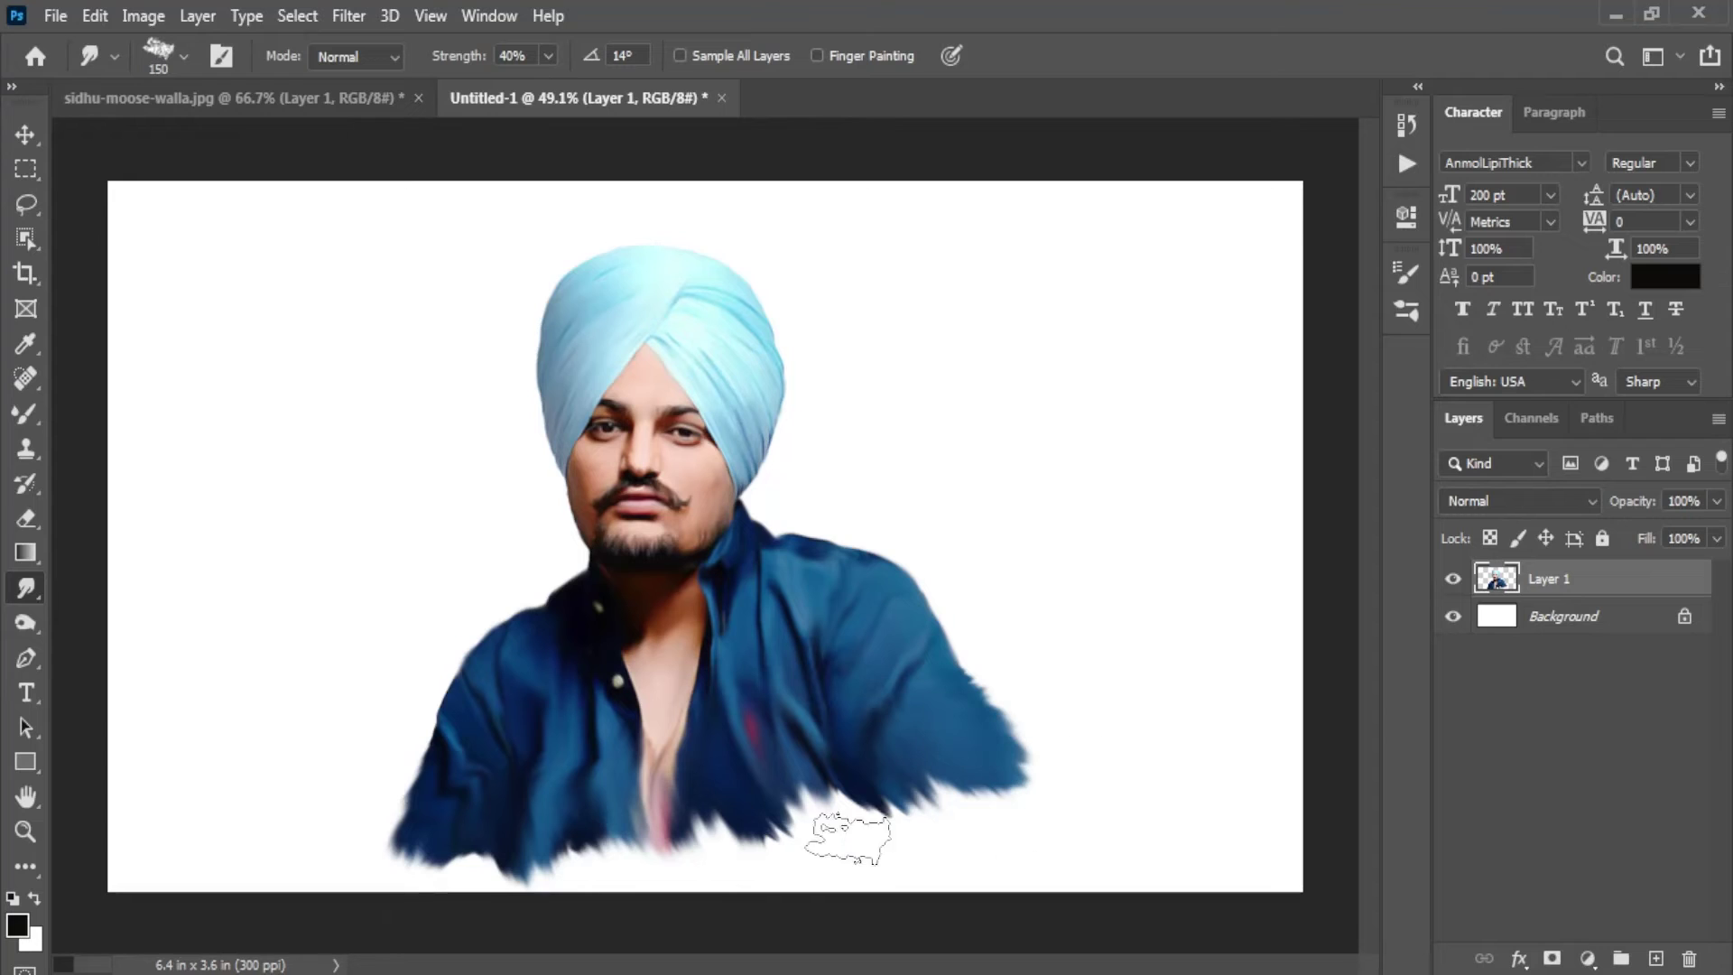
drag(406, 851, 368, 842)
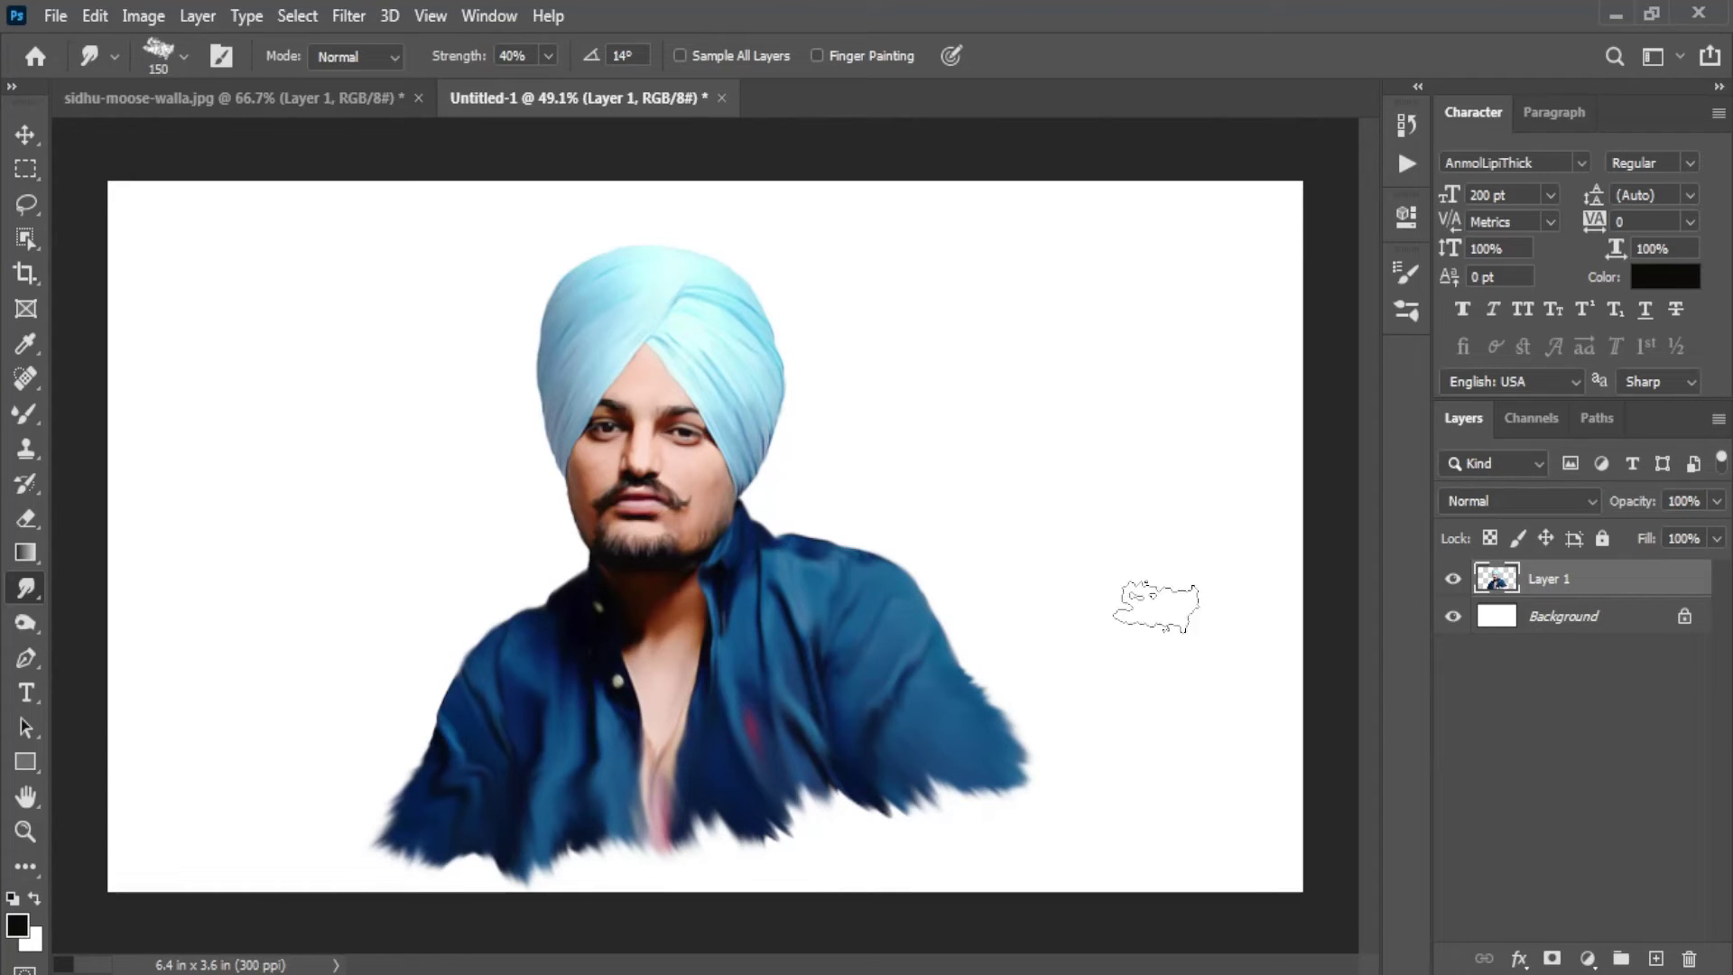
scroll(803, 631, down, 2)
scroll(722, 767, up, 2)
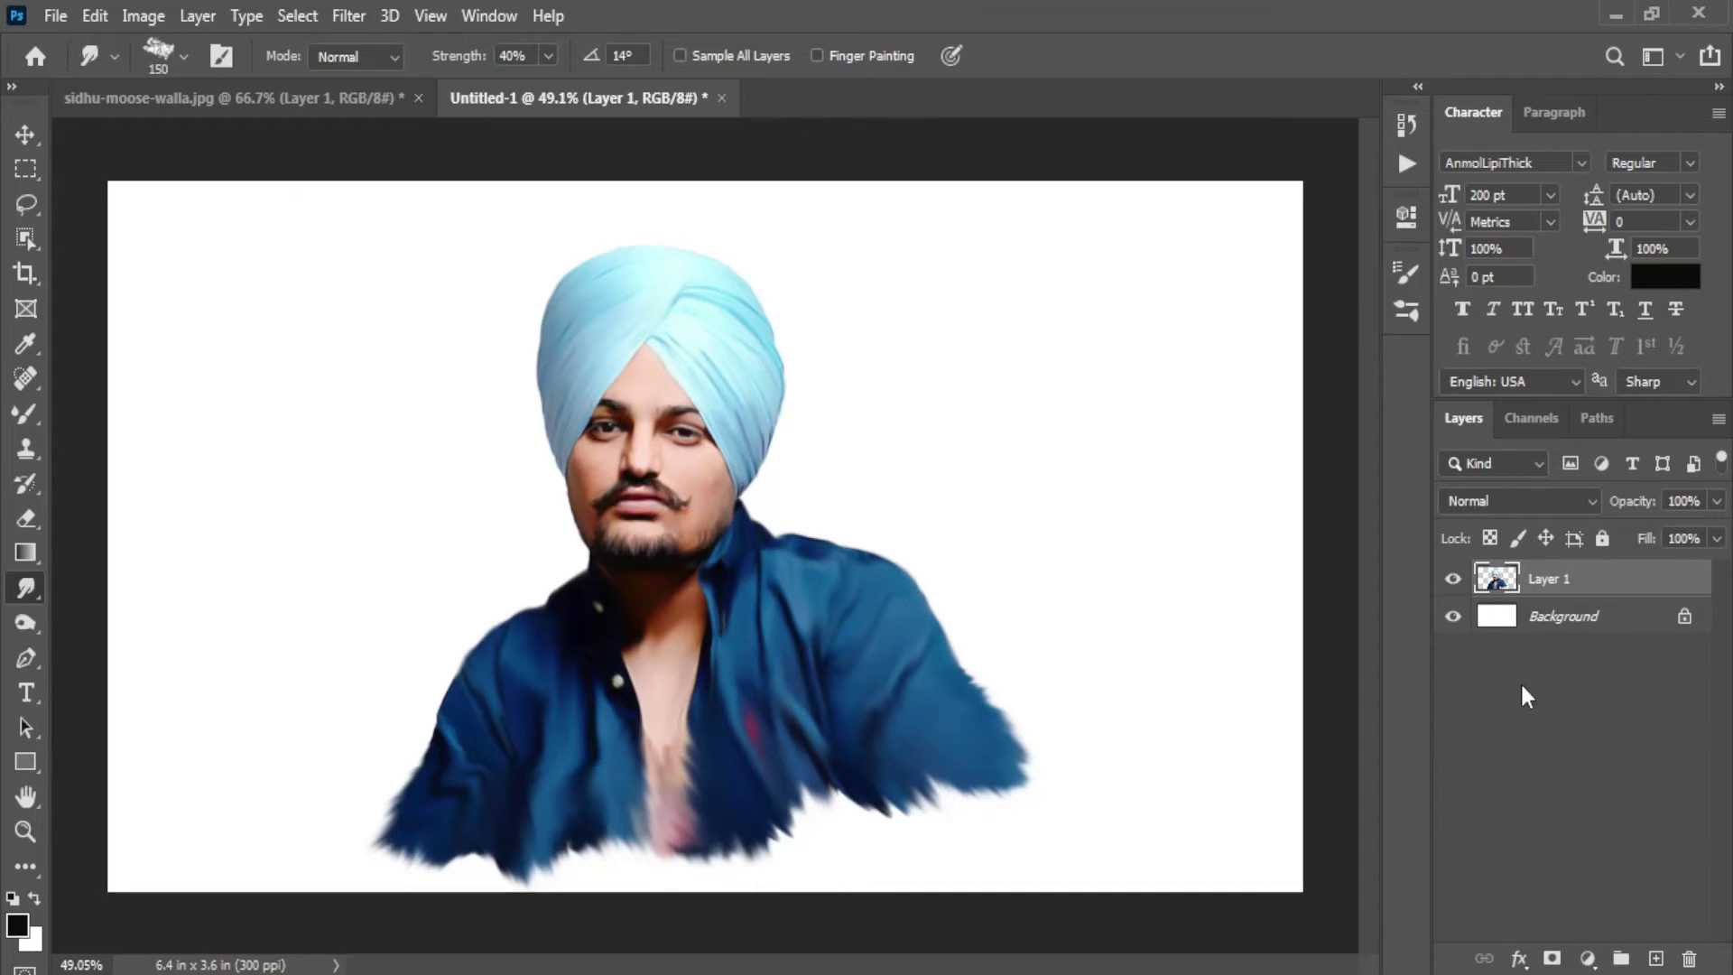
Step: Fill the Background layer with light grey #ababab
key(alt+bracketleft)
click(16, 922)
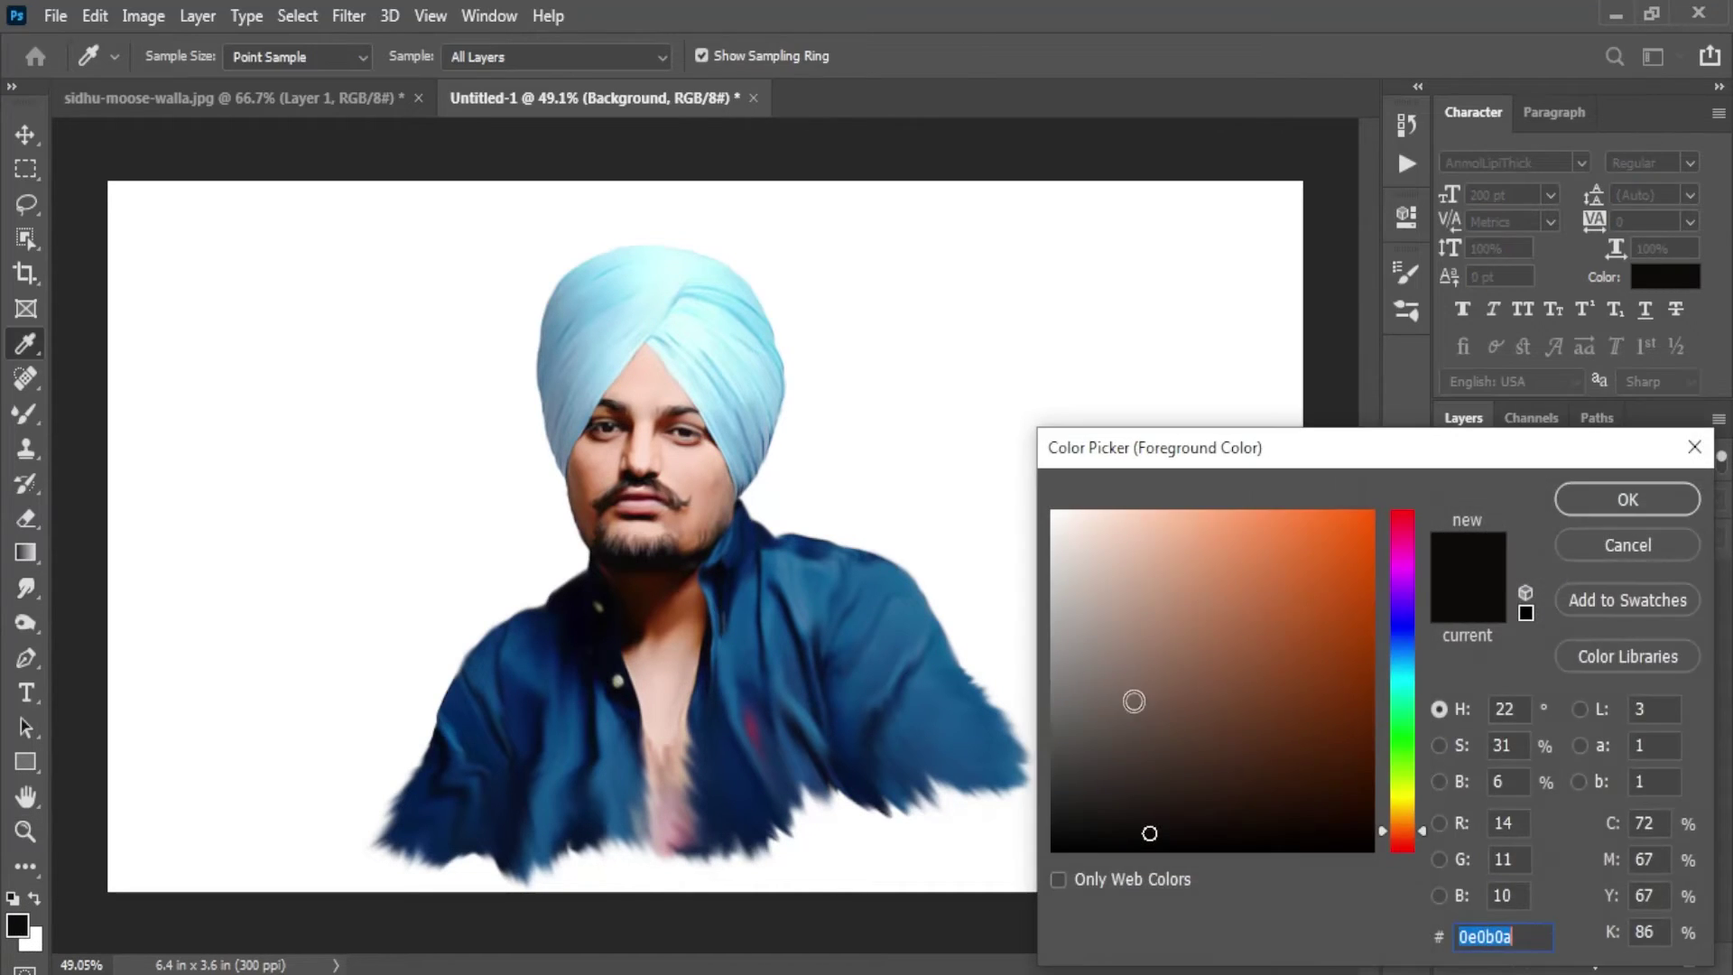
click(1047, 626)
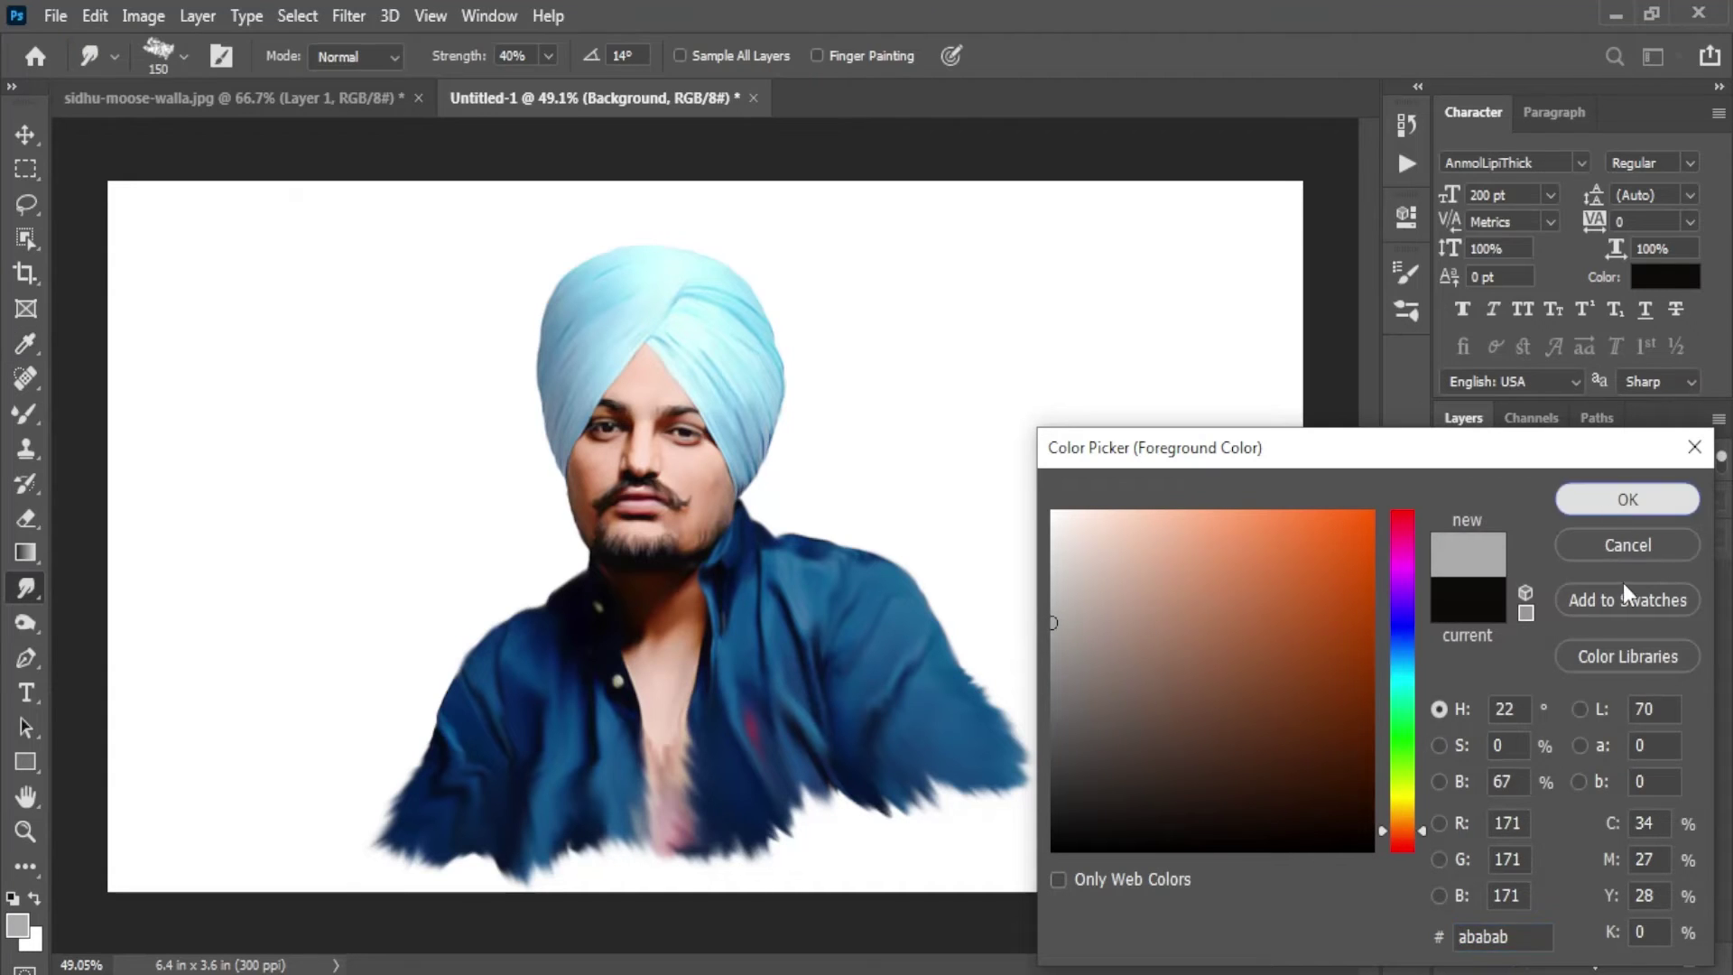
key(Return)
key(alt+BackSpace)
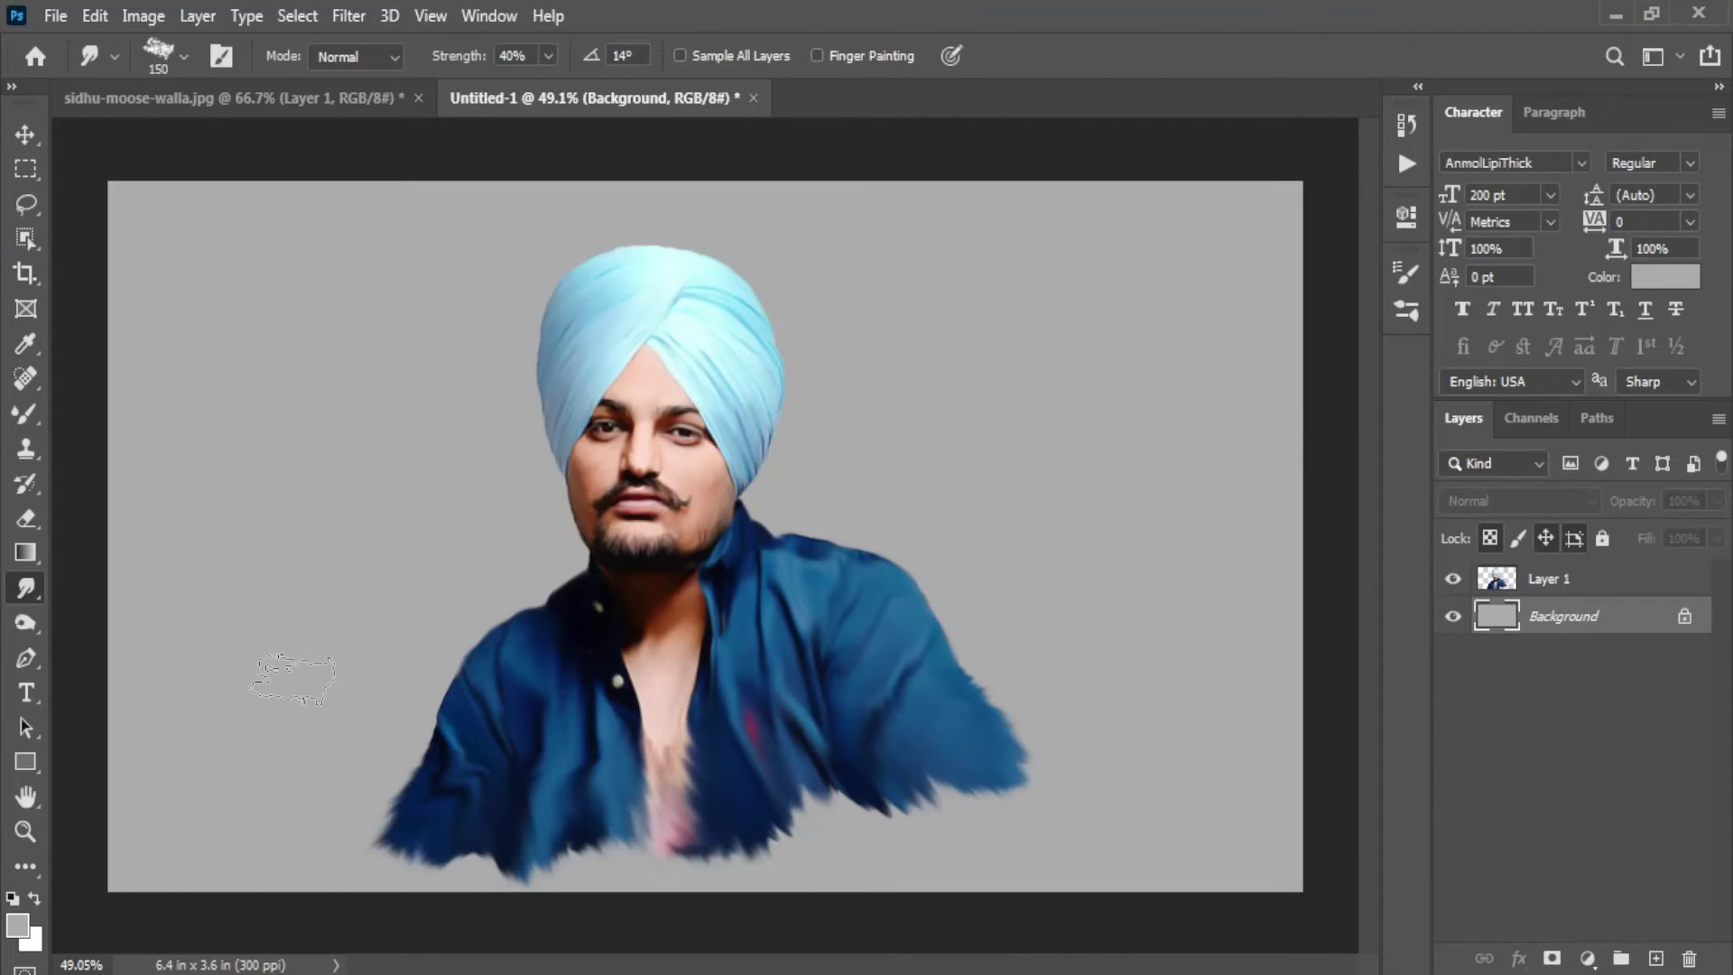
Step: Set the foreground colour to dark magenta #b72a8d
click(18, 925)
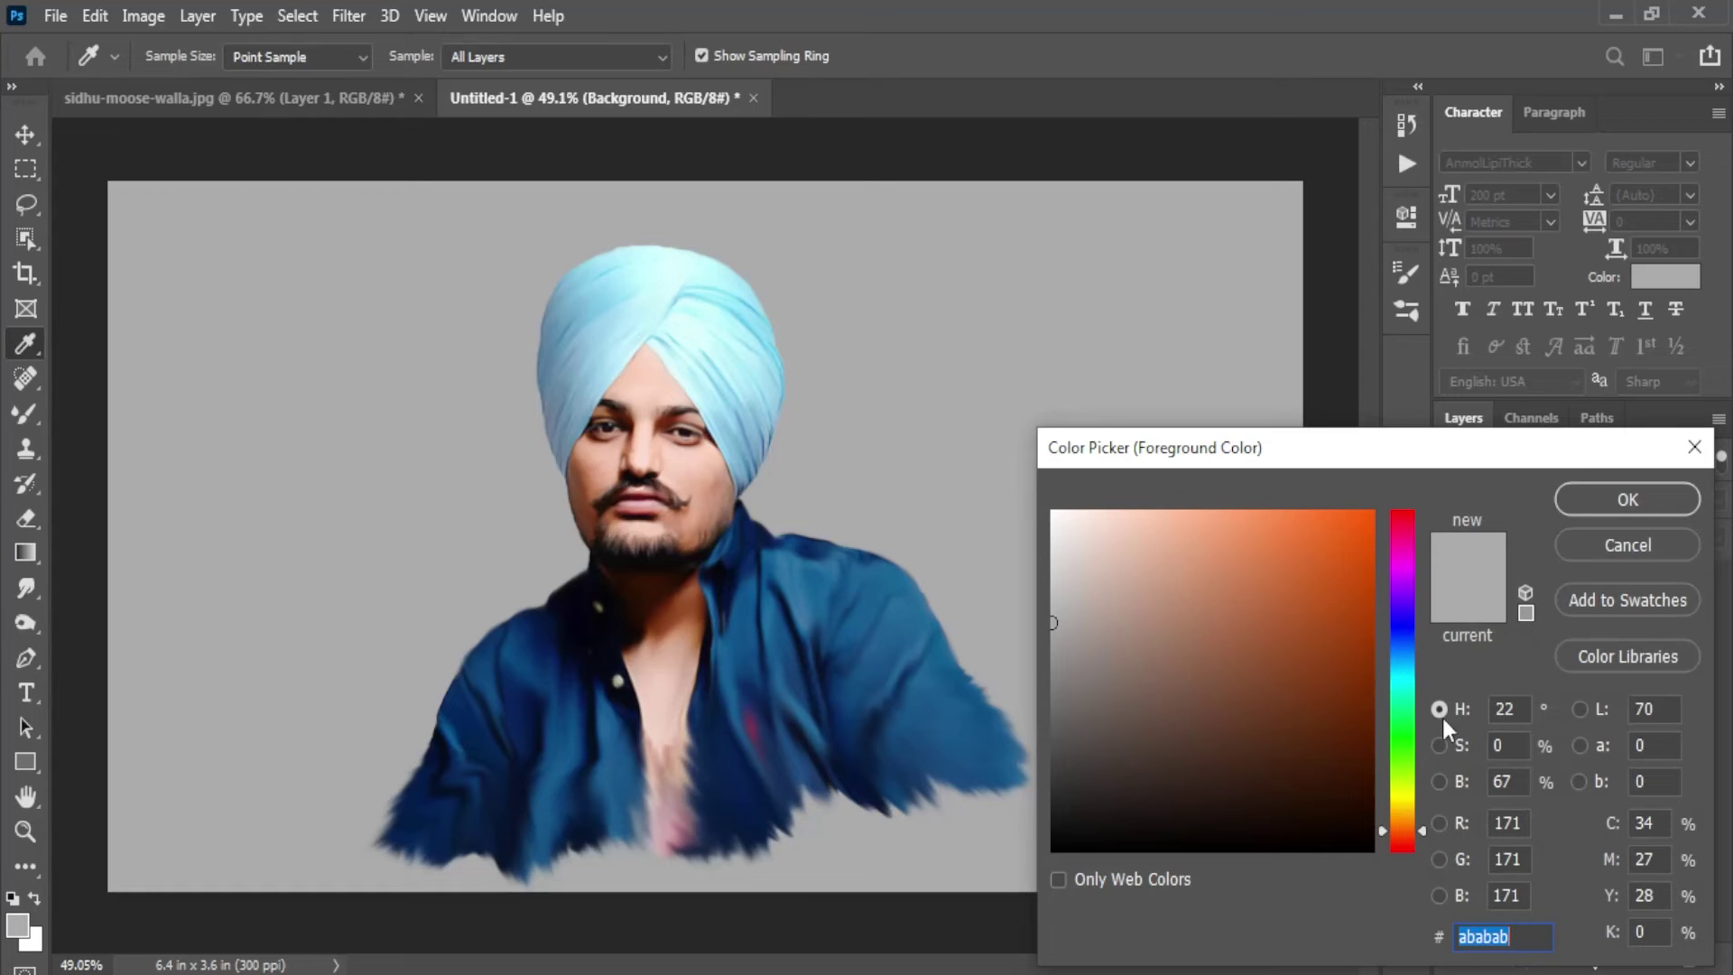
click(1403, 551)
click(1290, 517)
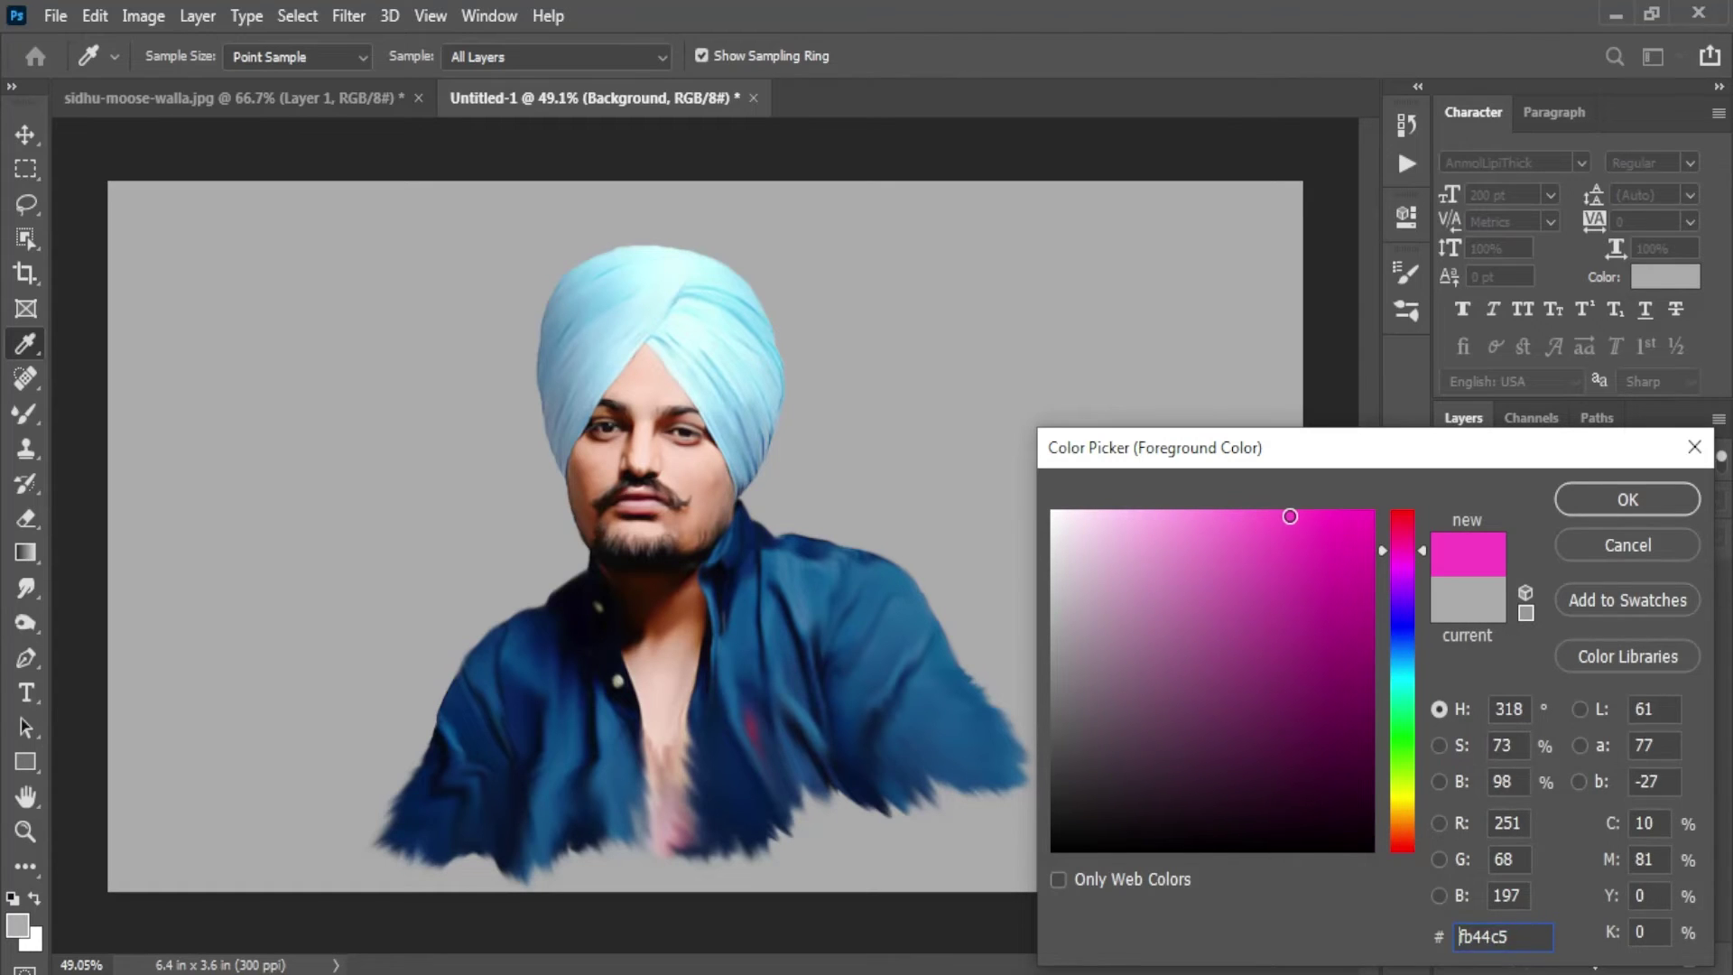
mouse_move(1289, 517)
mouse_down()
mouse_move(1331, 654)
mouse_move(1301, 608)
mouse_up()
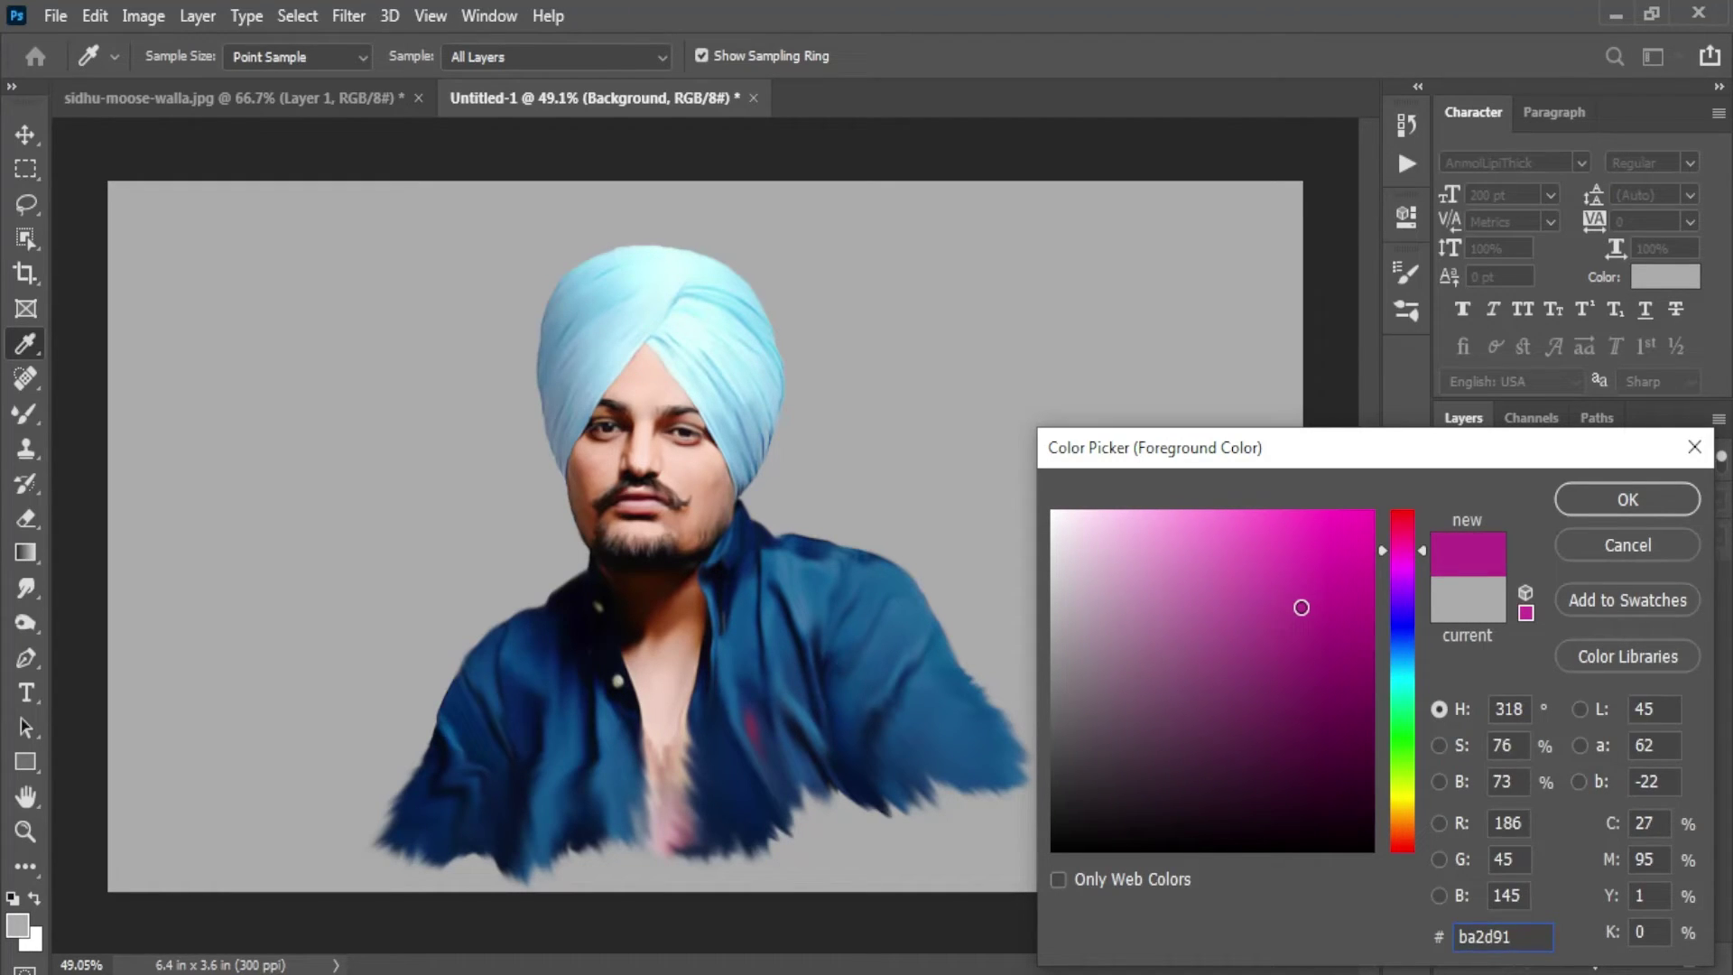
click(1666, 500)
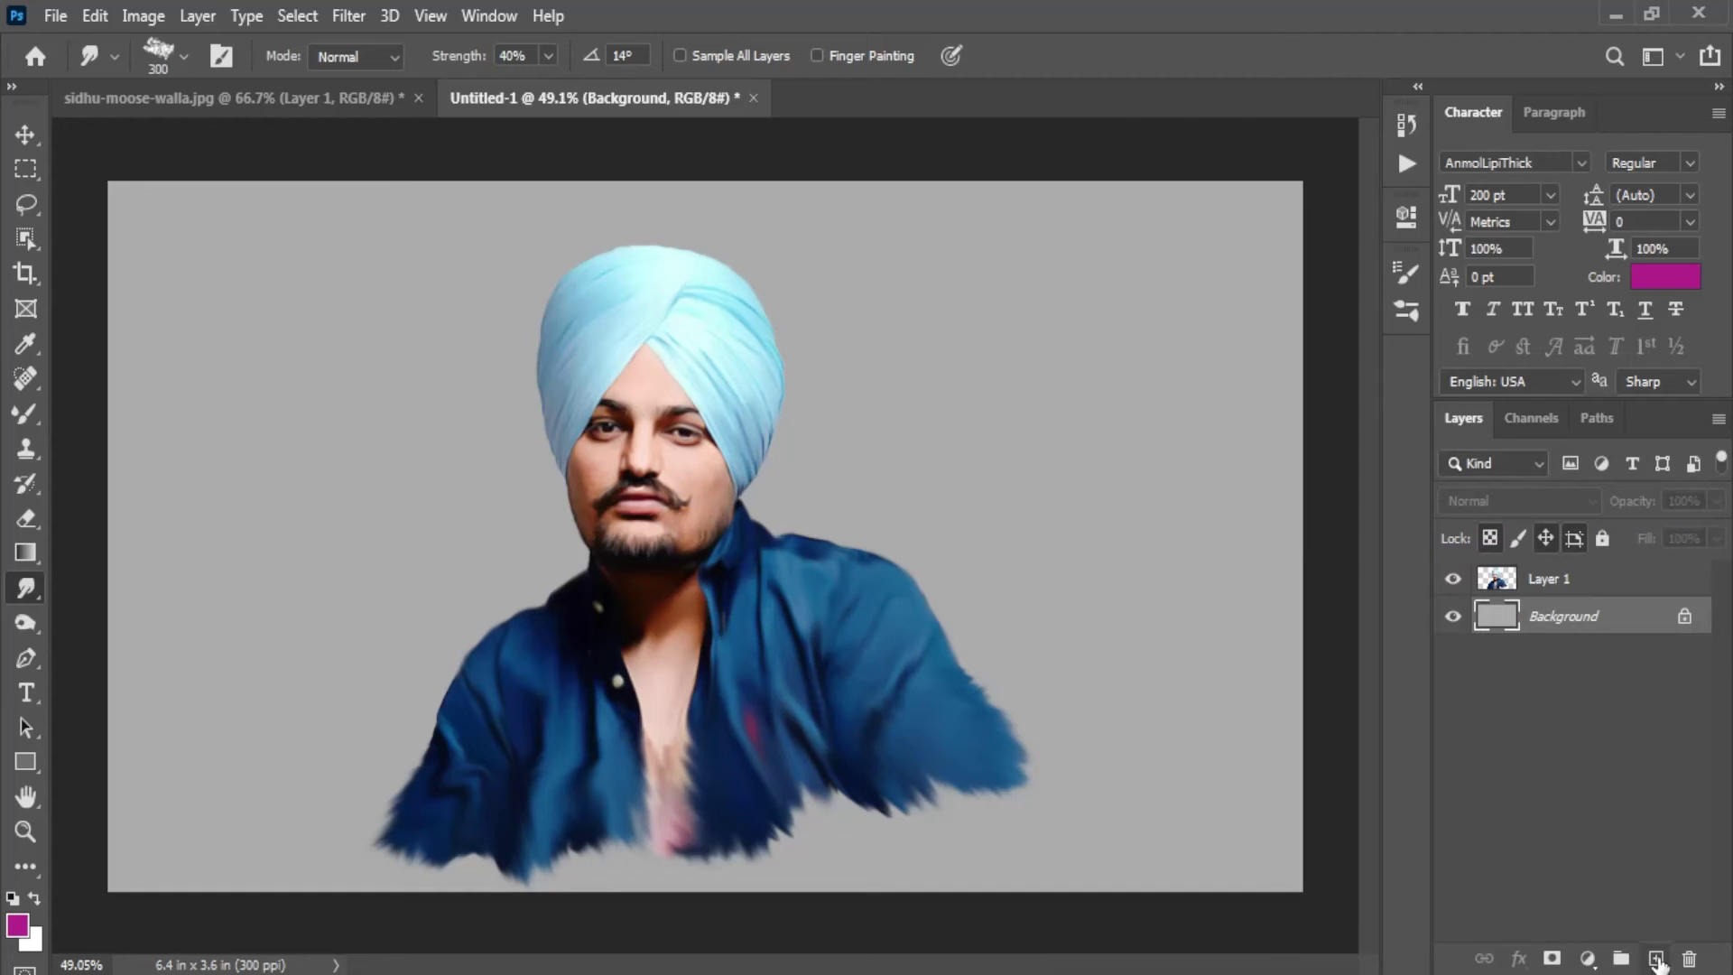
Step: Add an empty Layer 2 and give the brush 74% spacing with 18% Shape Dynamics angle jitter
click(1656, 959)
key(bracketright)
click(1406, 266)
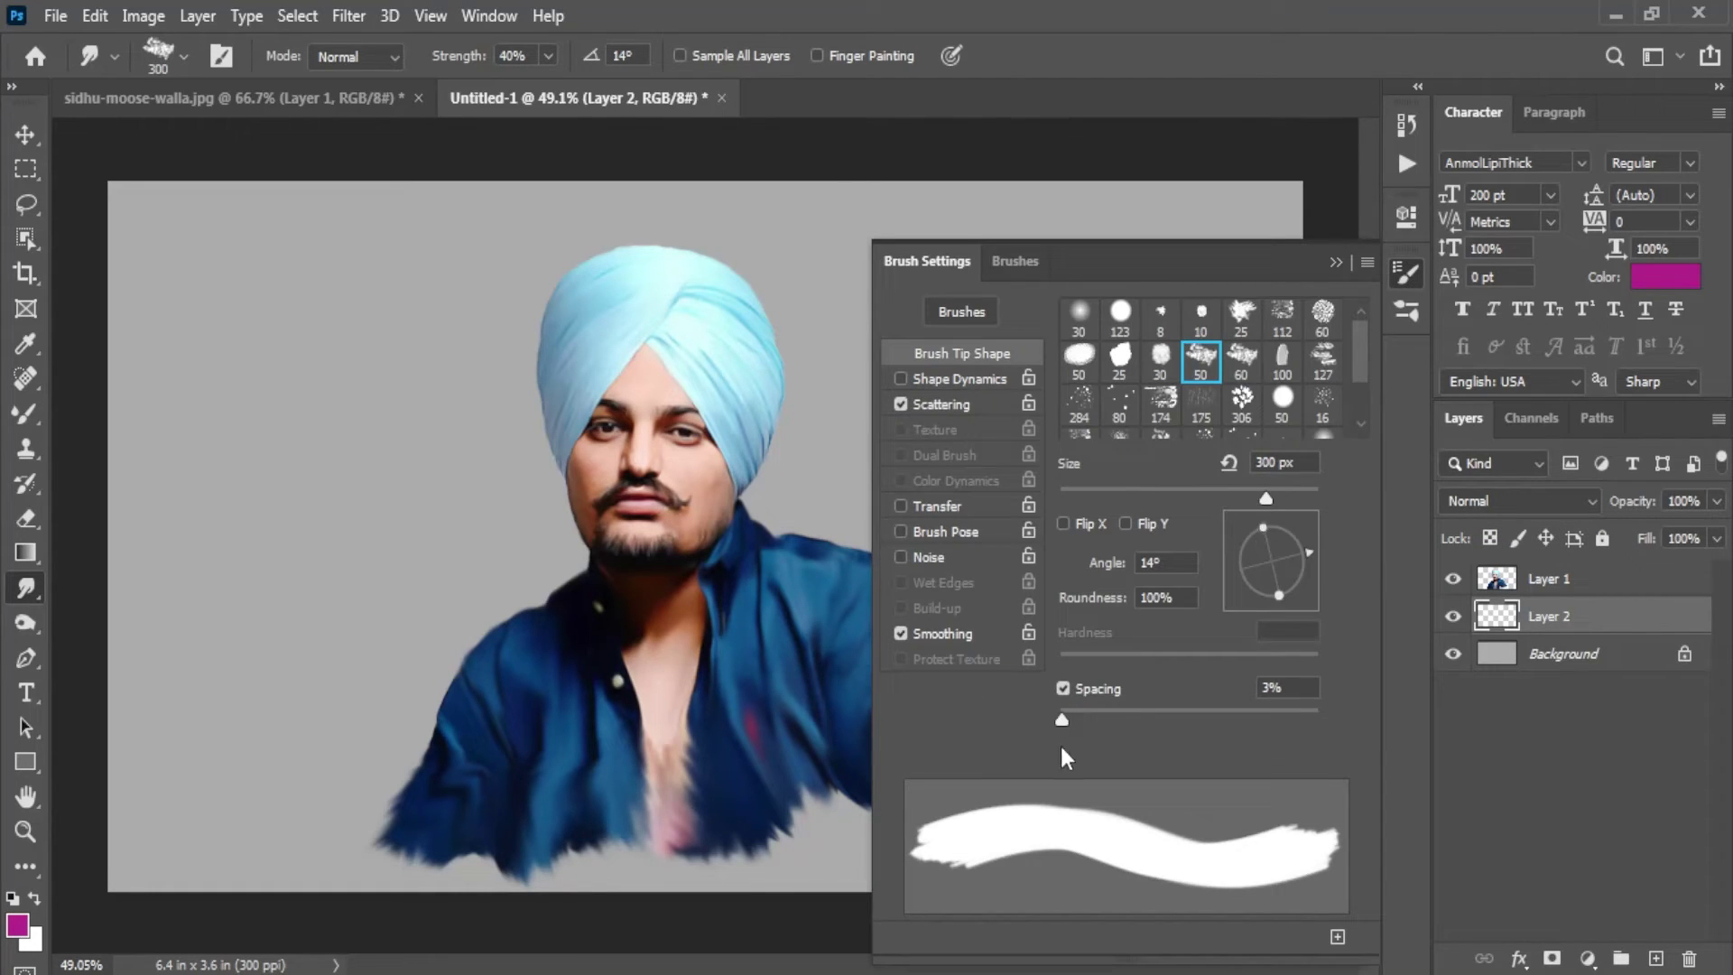
drag(1136, 711, 1153, 713)
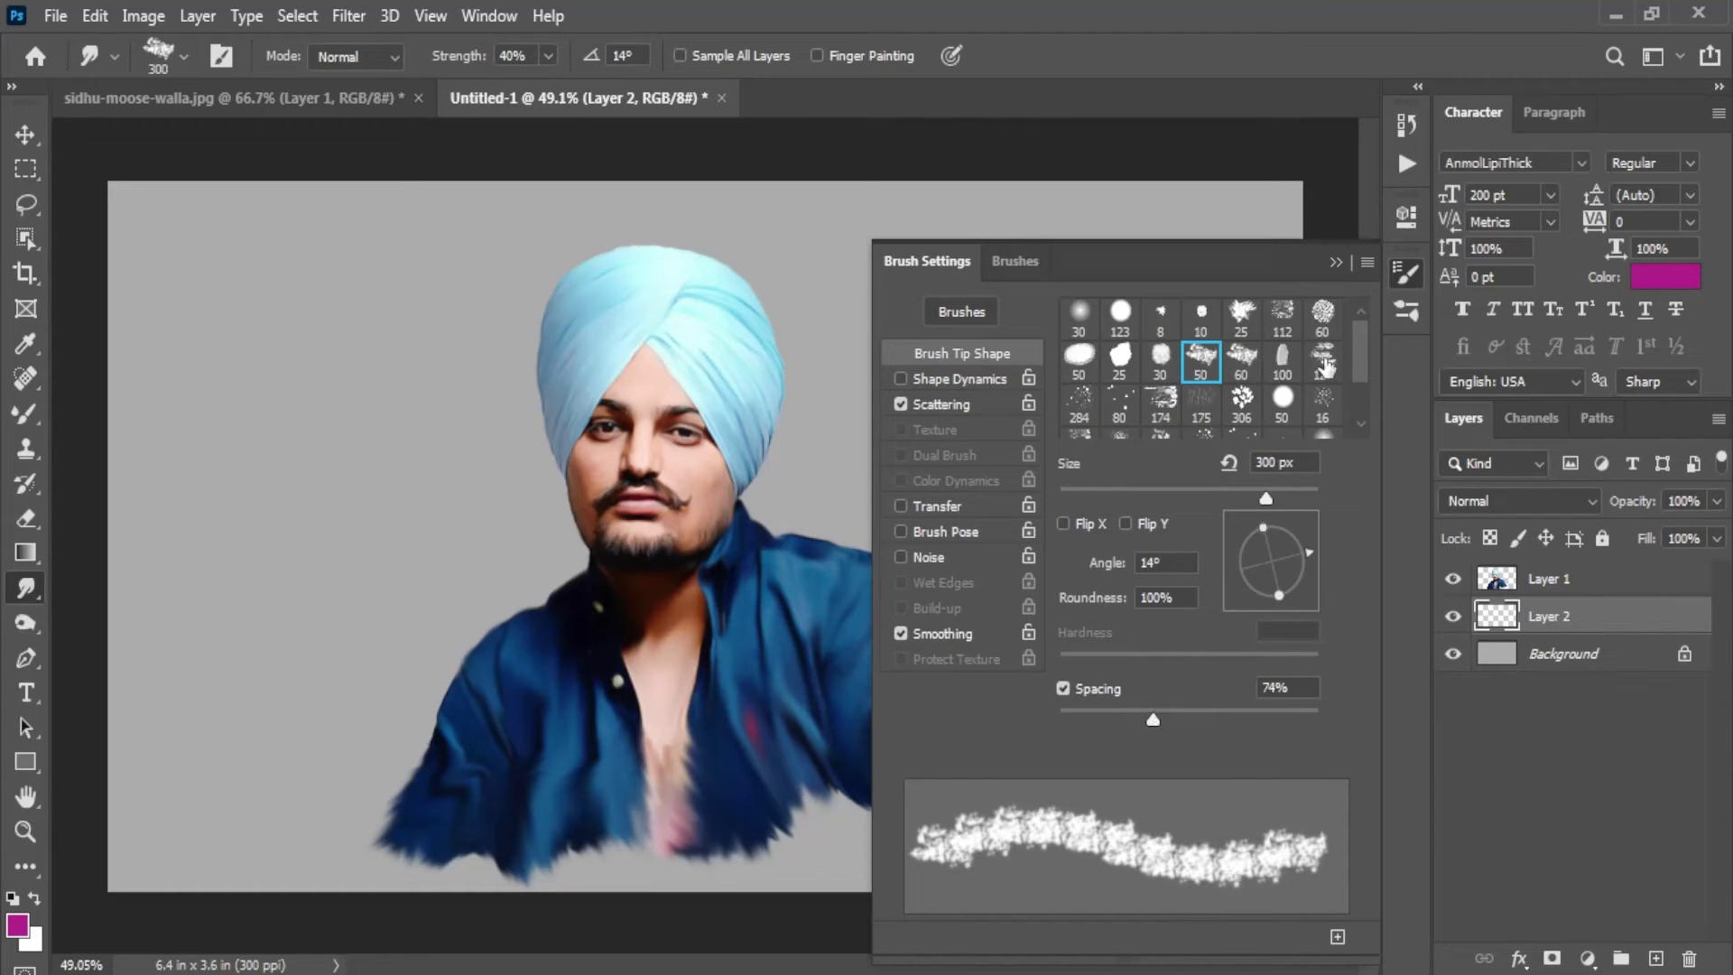
click(962, 382)
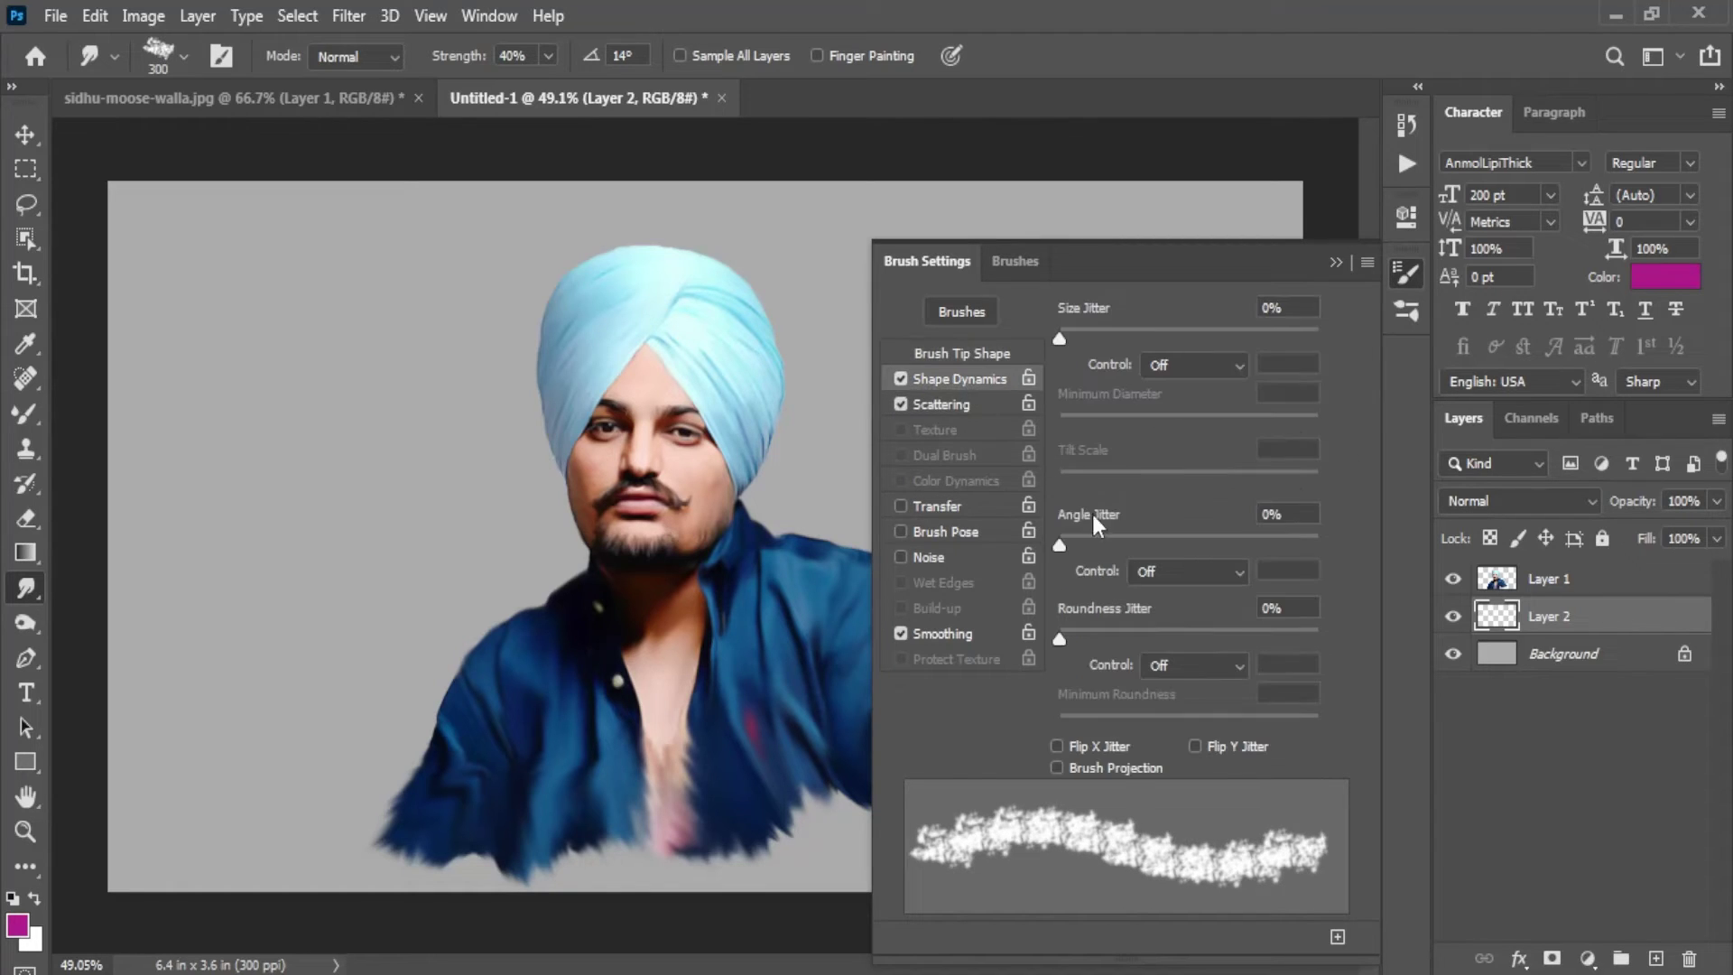
drag(1062, 544, 1105, 546)
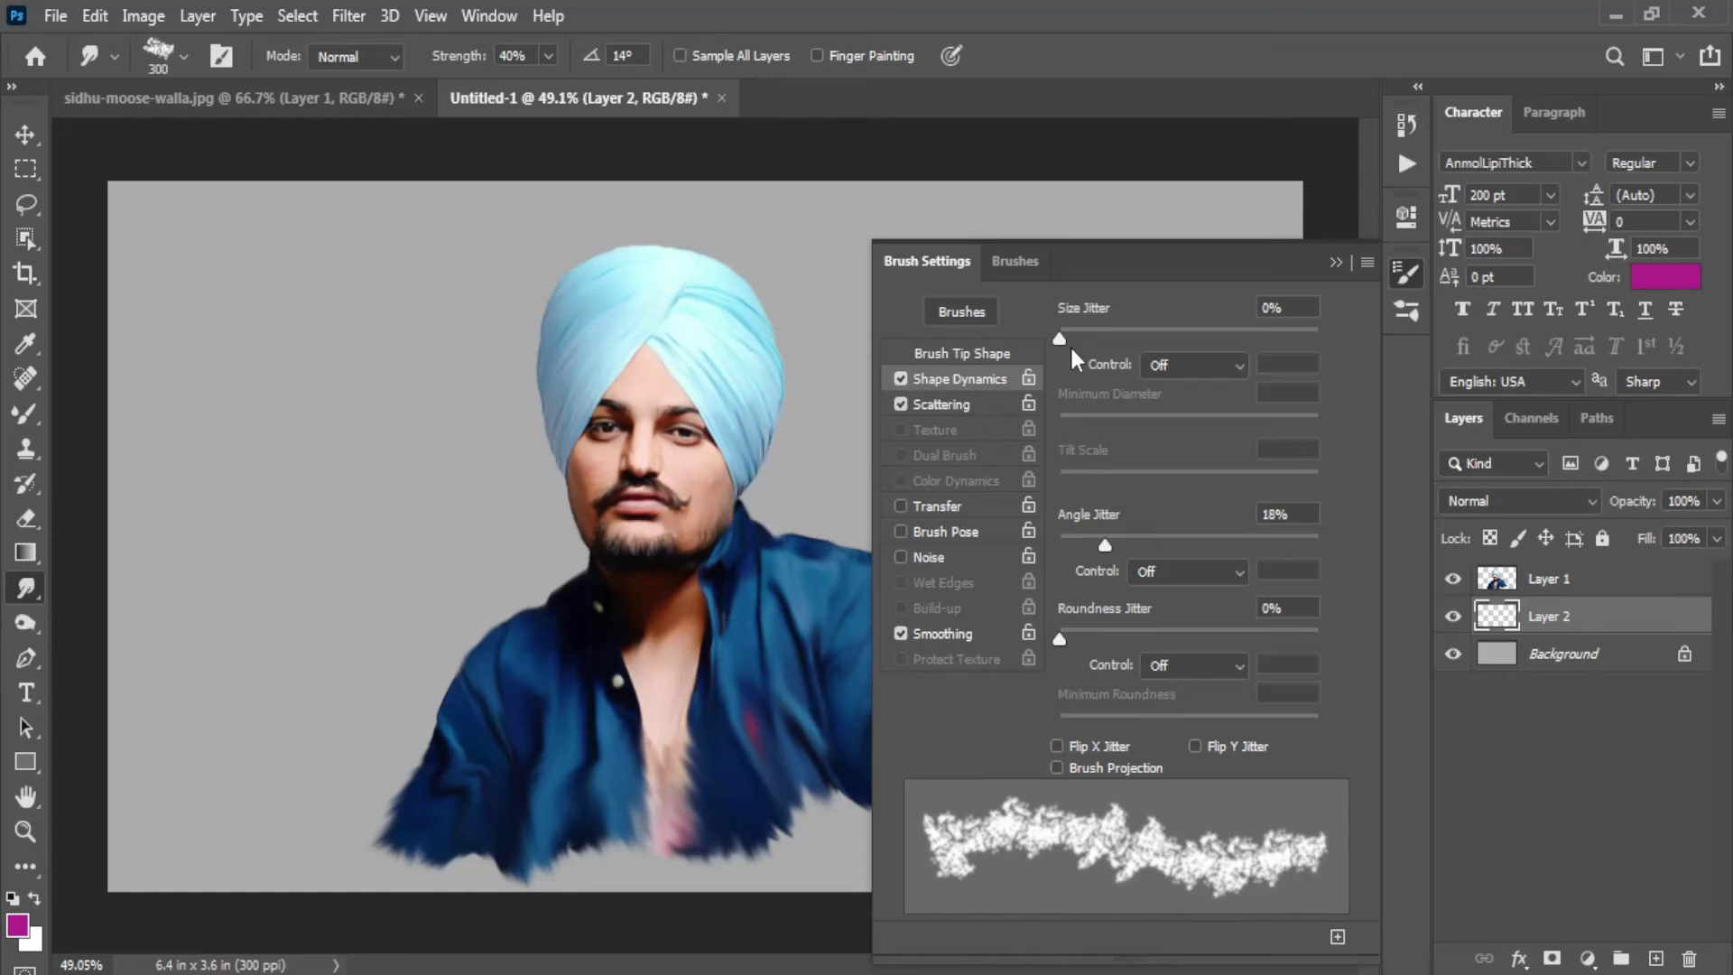
drag(1061, 339, 1101, 338)
click(1406, 272)
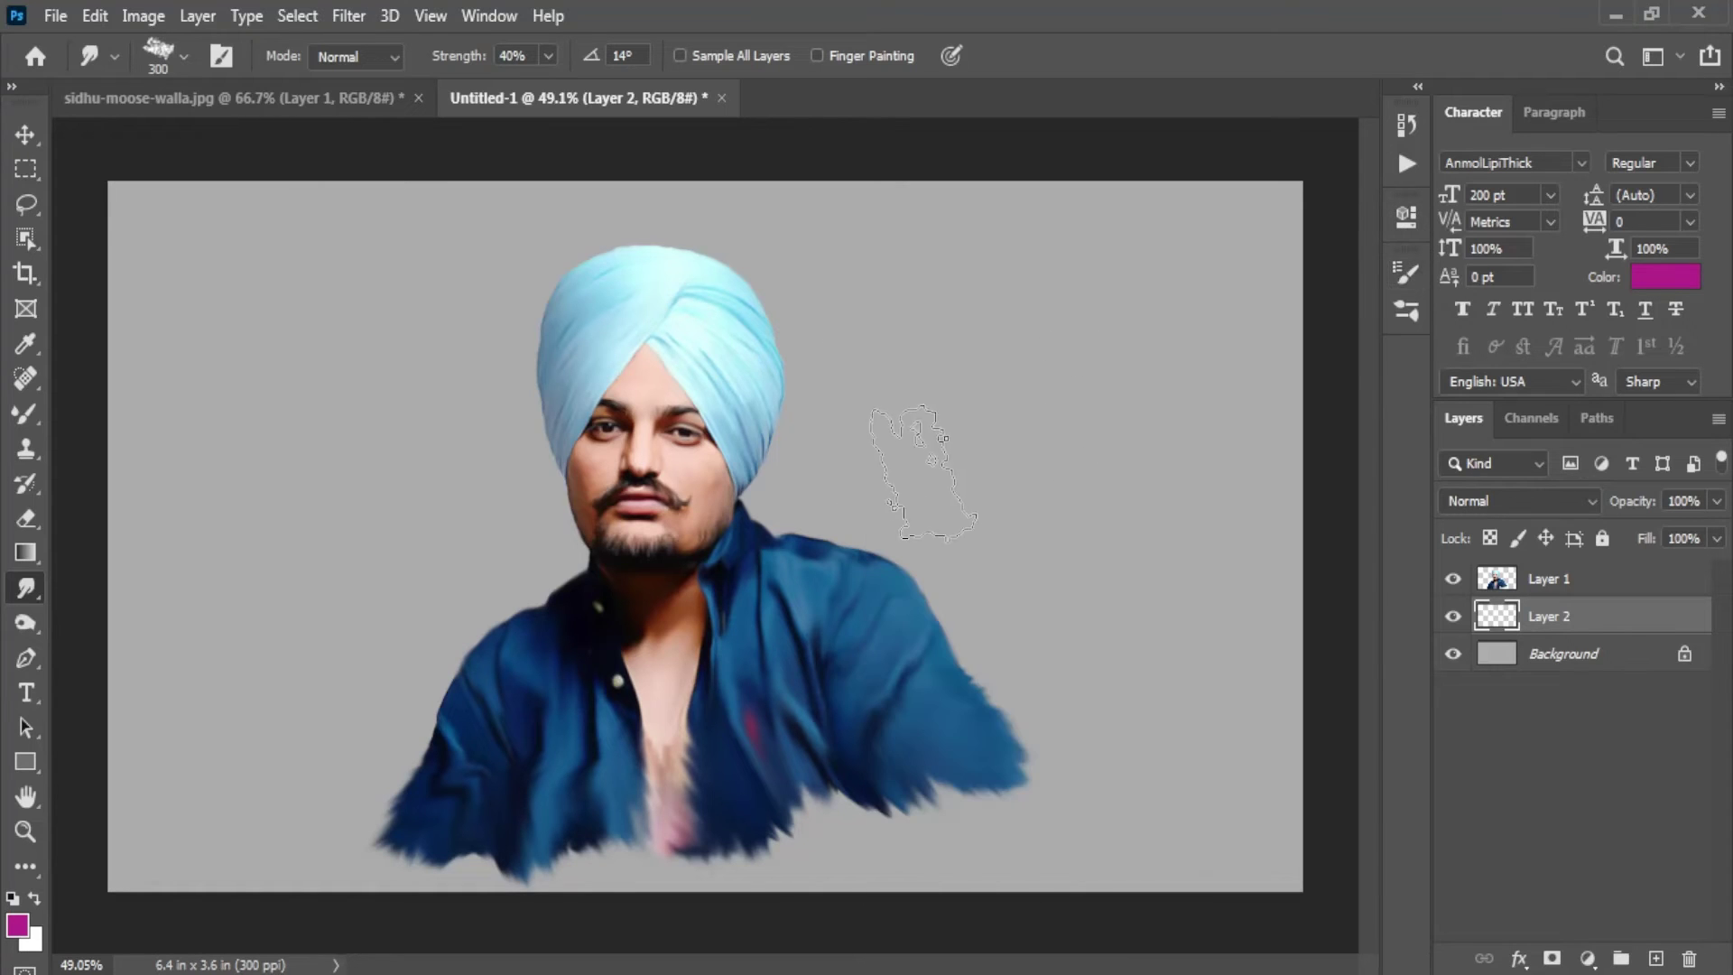
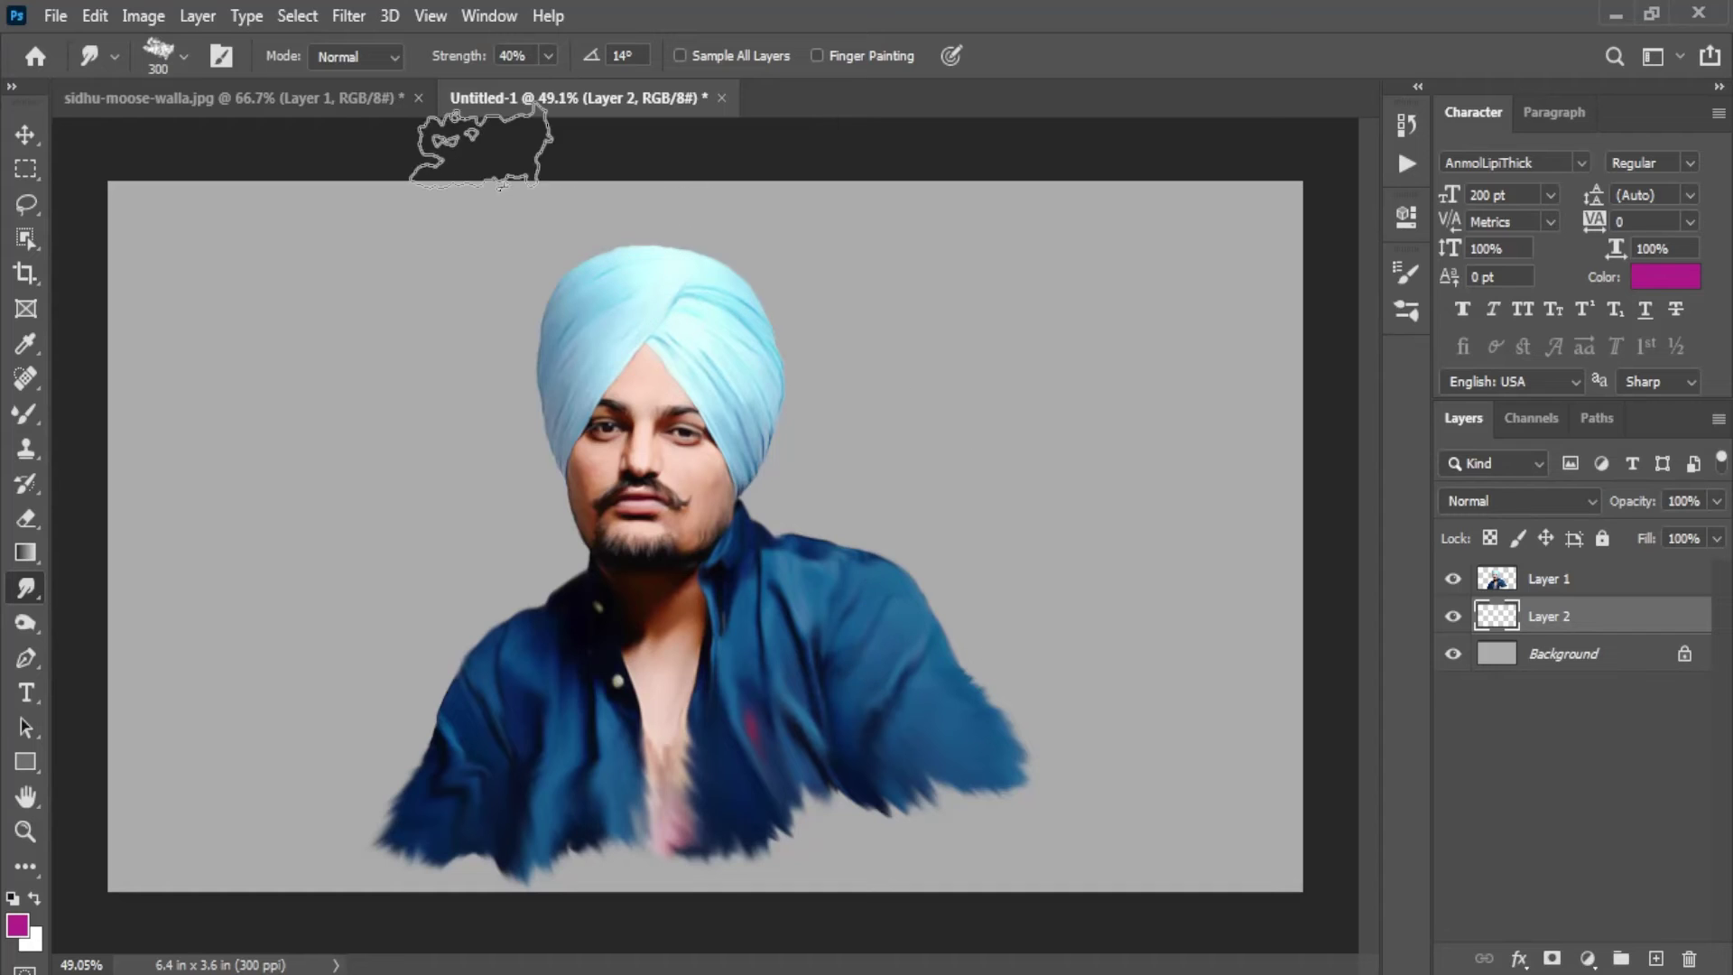
Step: Switch to the regular Brush tool with the 175 px textured brush preset
click(21, 415)
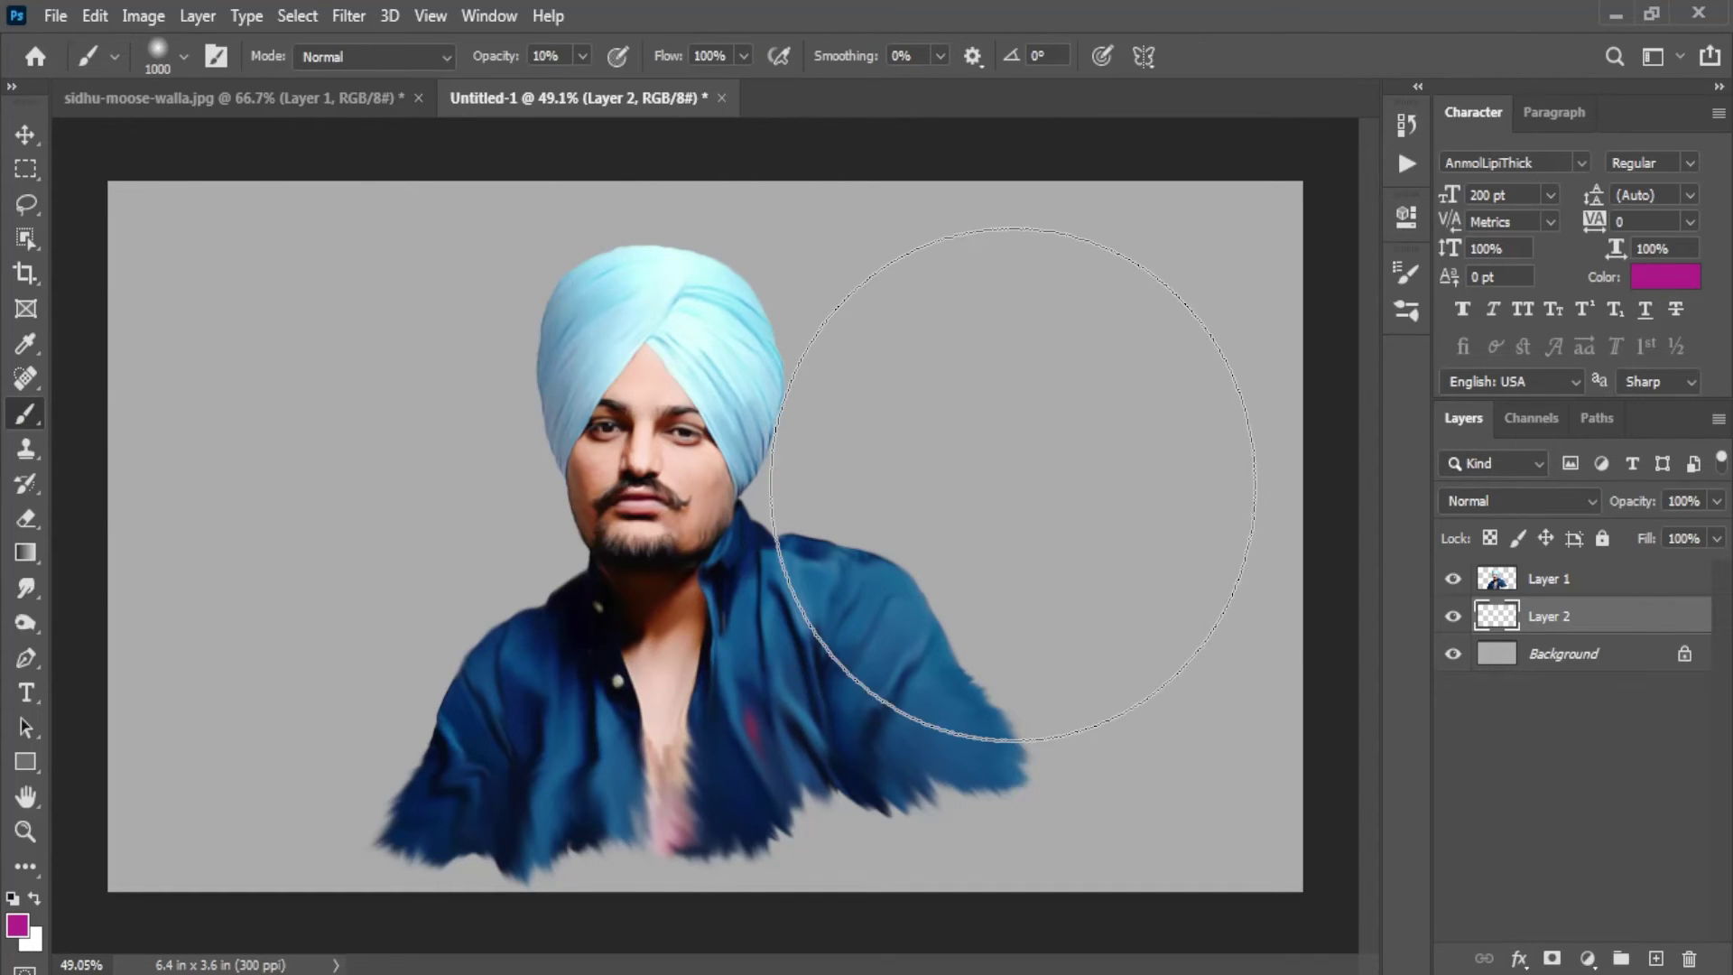
right_click(1026, 578)
click(1141, 668)
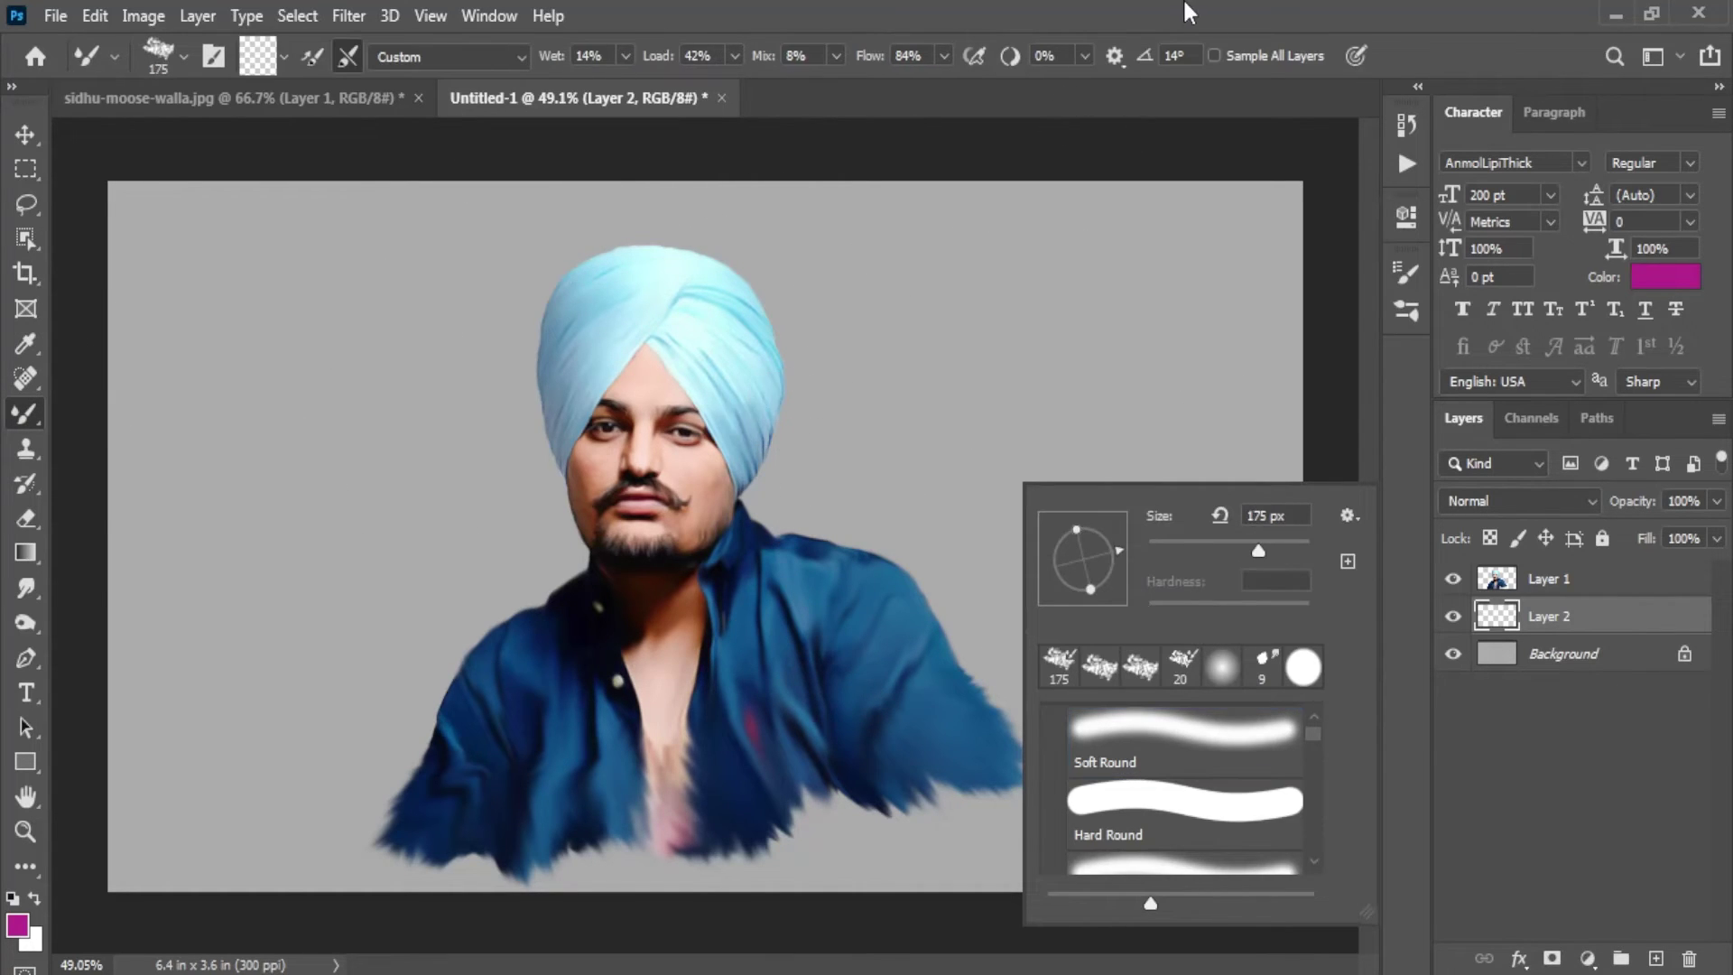
click(1406, 271)
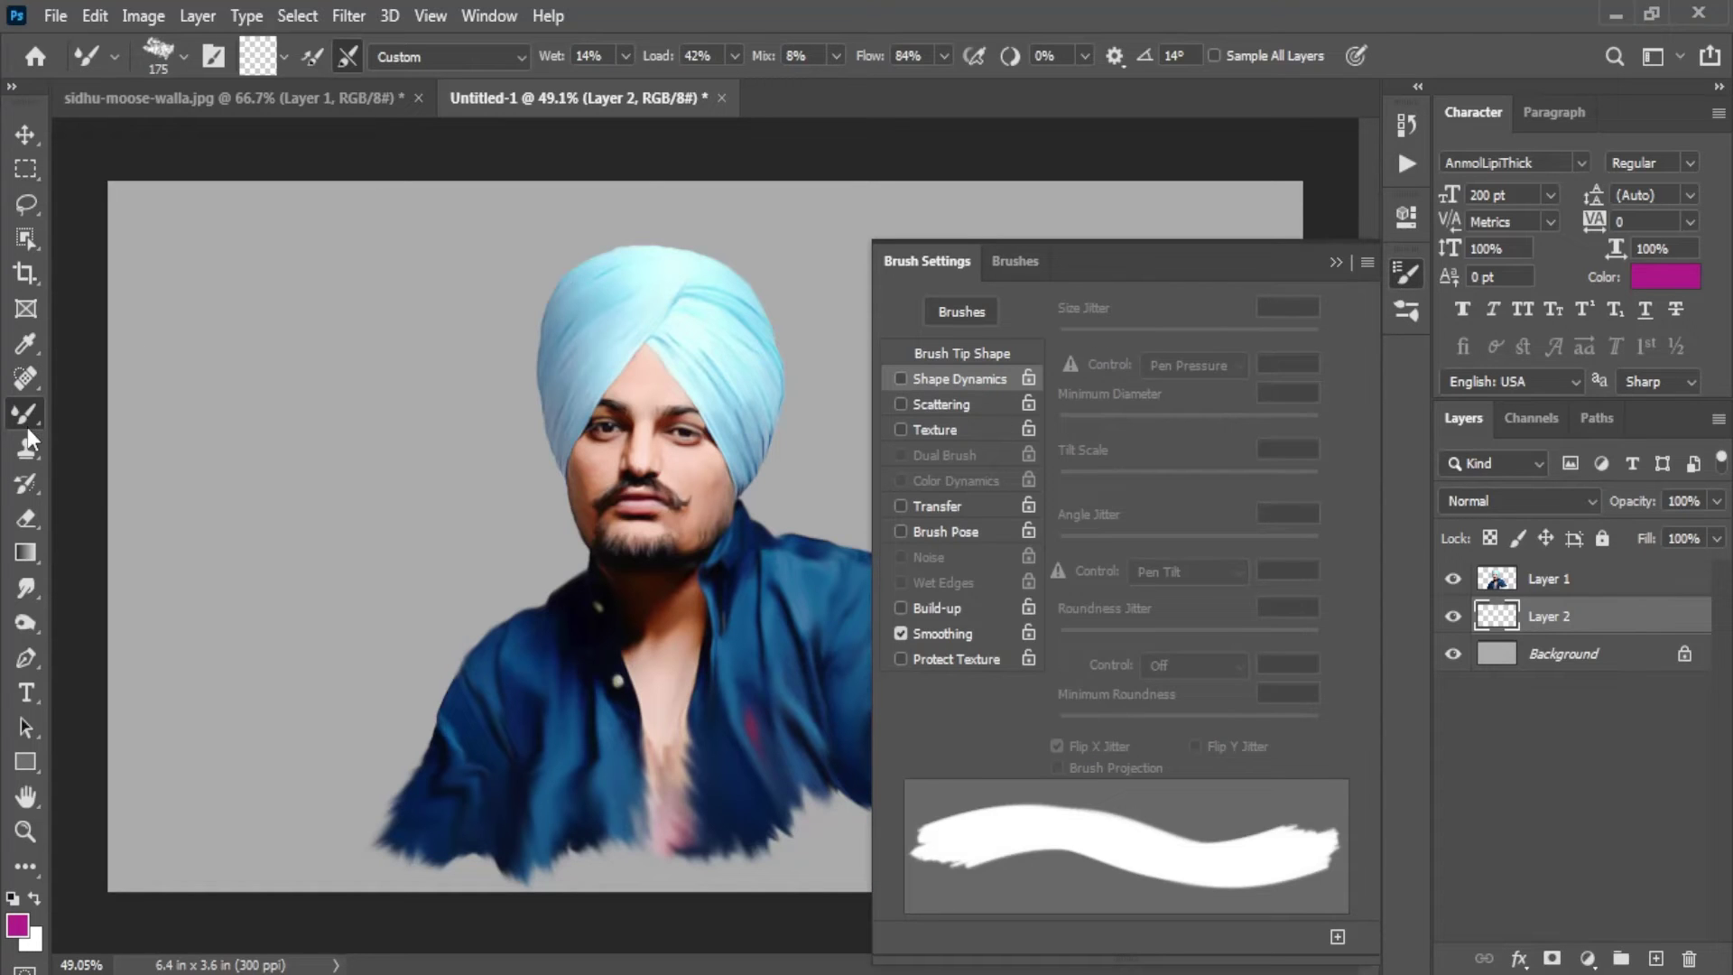
right_click(27, 426)
click(99, 412)
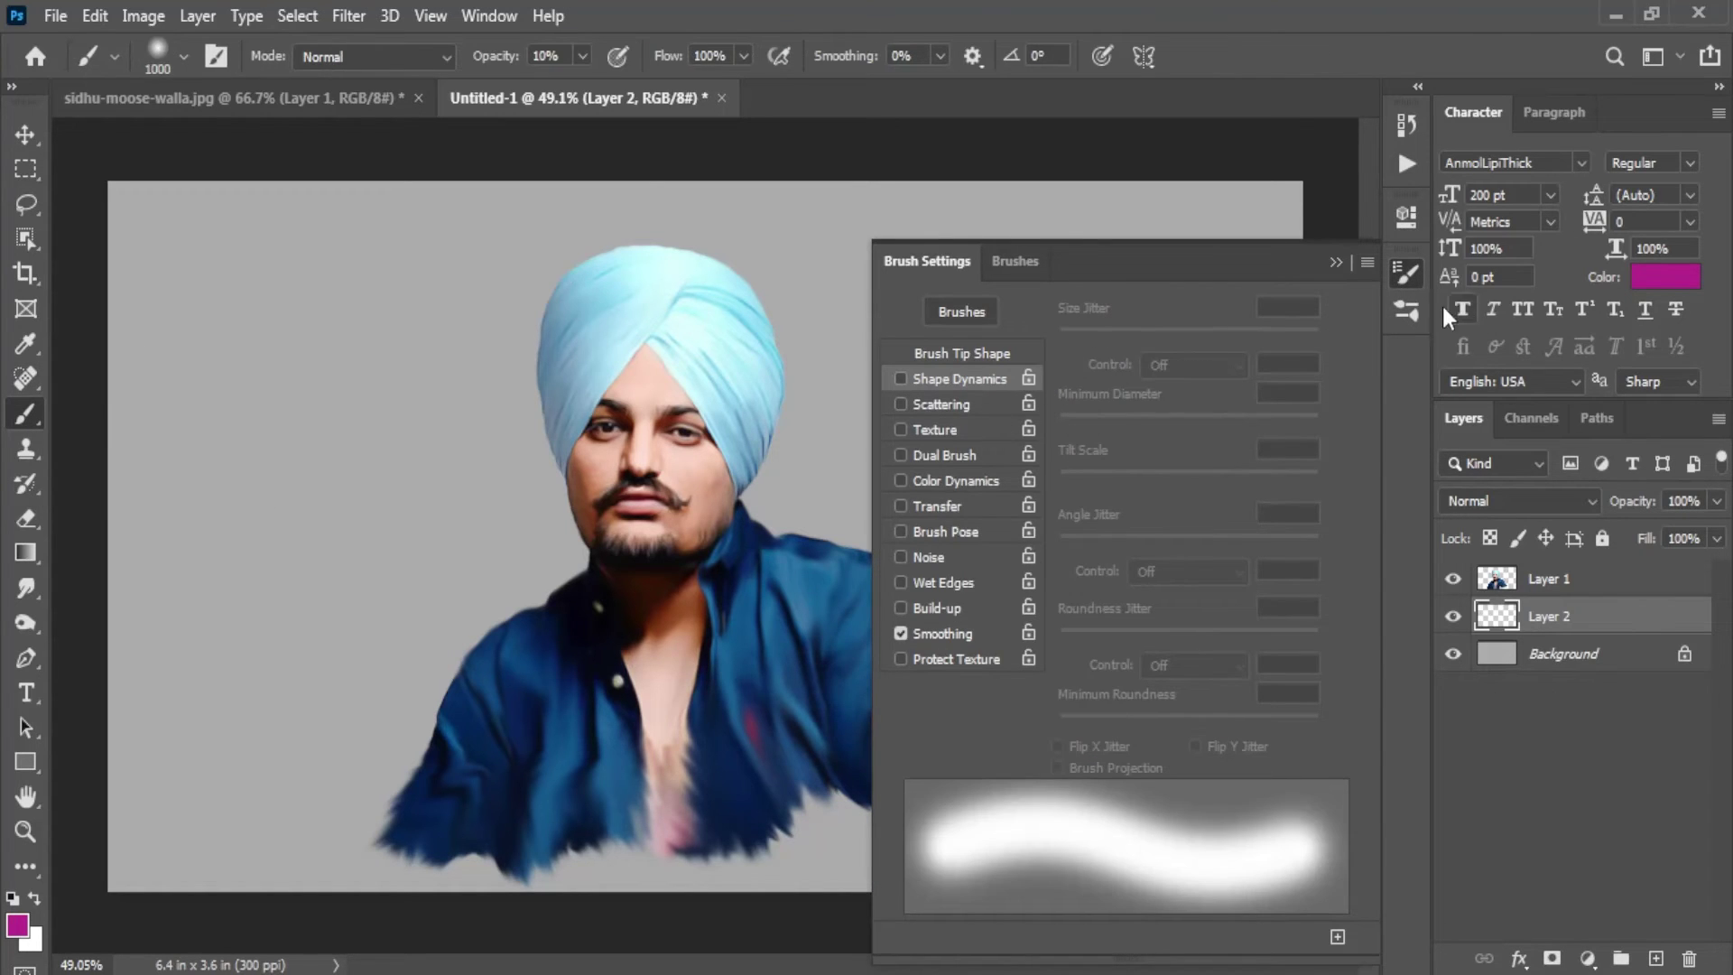
Step: Choose the scattered smoke brush preset and add size jitter under Shape Dynamics
click(1406, 312)
click(1015, 260)
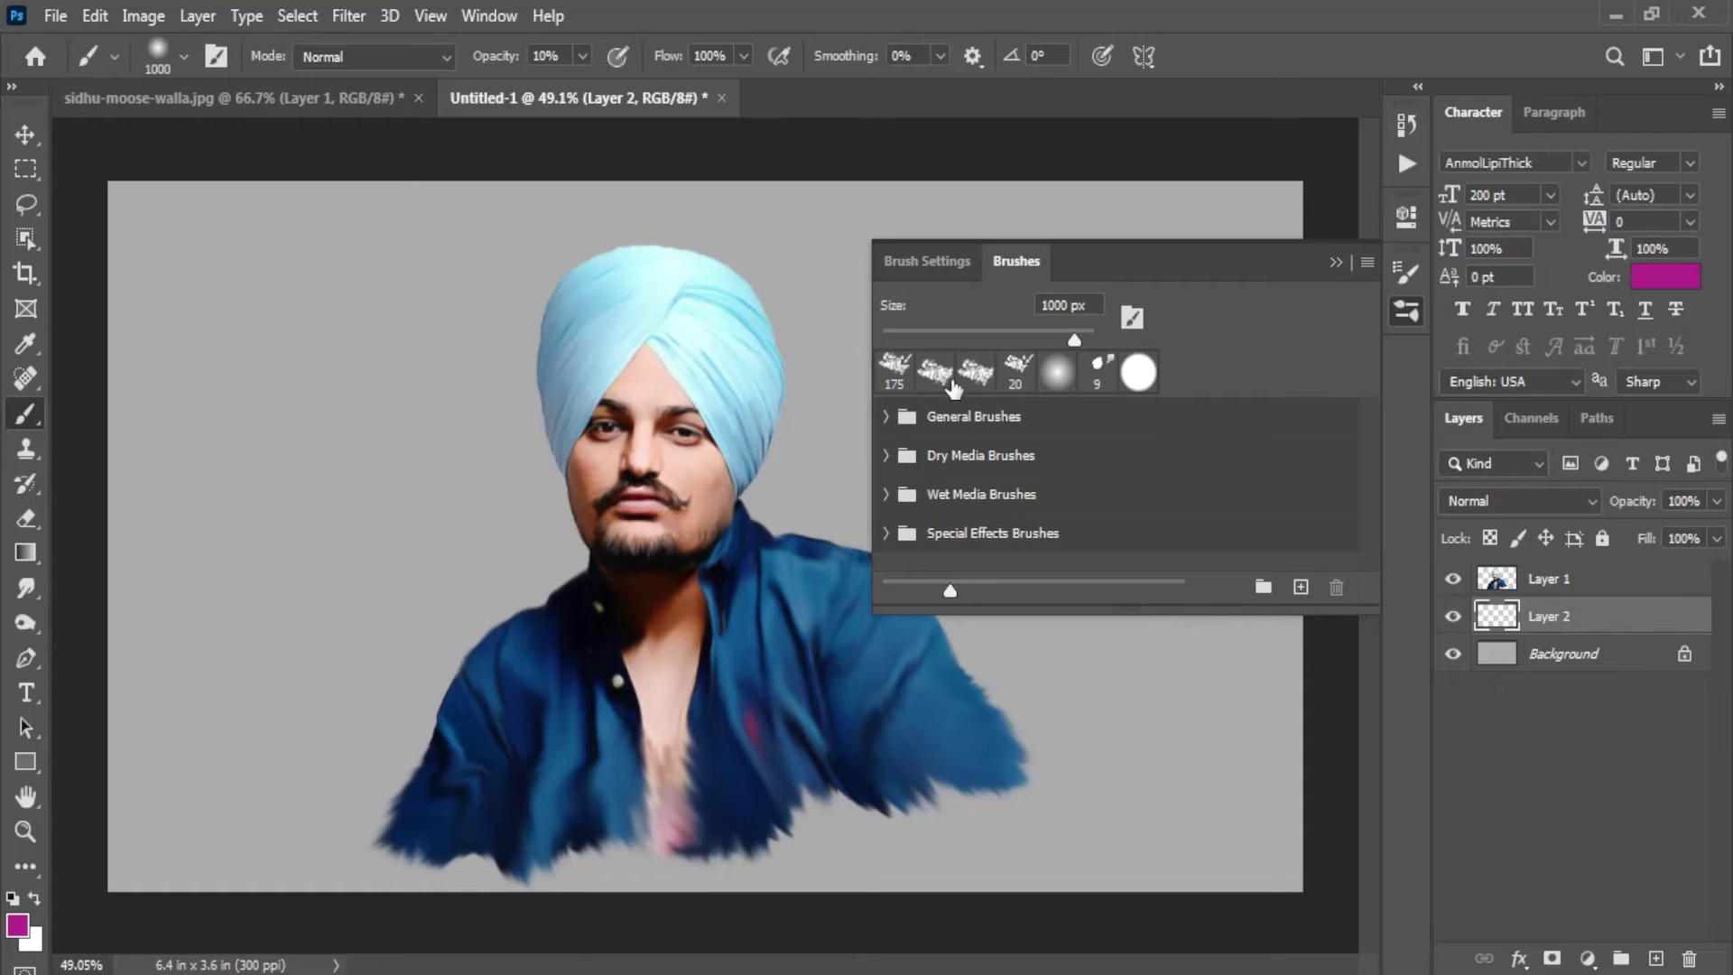
click(944, 262)
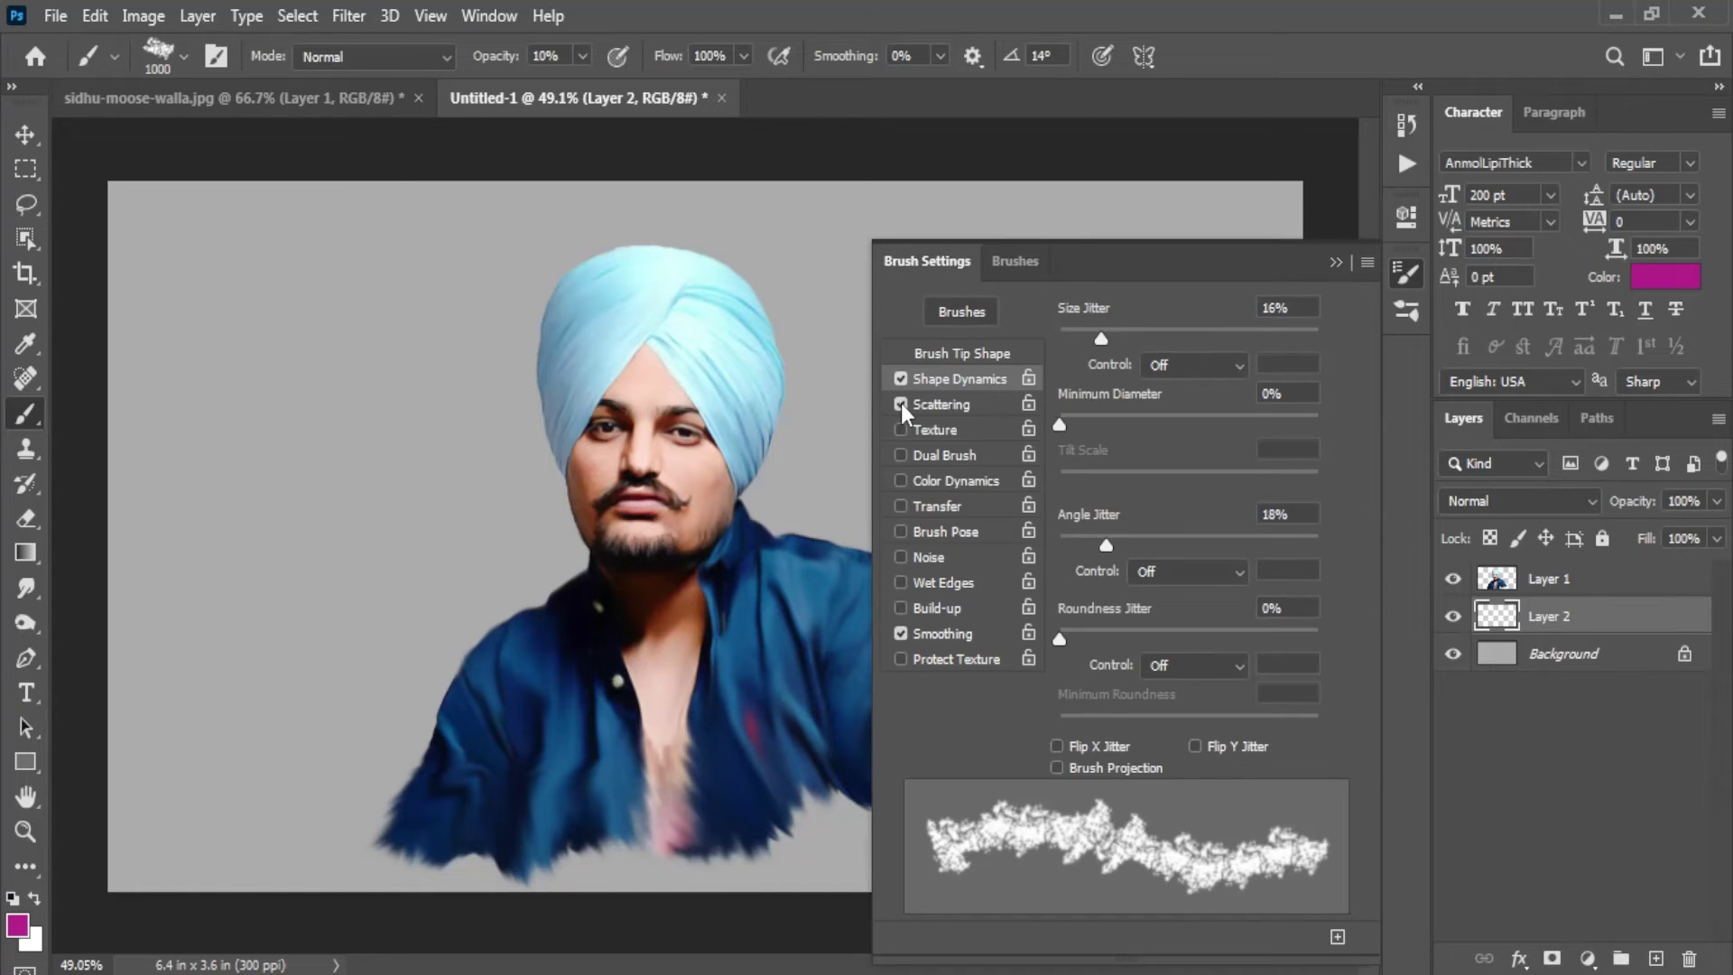
mouse_move(1105, 341)
mouse_down()
mouse_move(1144, 343)
mouse_move(1102, 340)
mouse_up()
click(1404, 272)
Step: Paint magenta smoke right of the figure at 10%, then around the shoulders at 50% opacity
key(bracketleft)
key(bracketleft)
key(bracketleft)
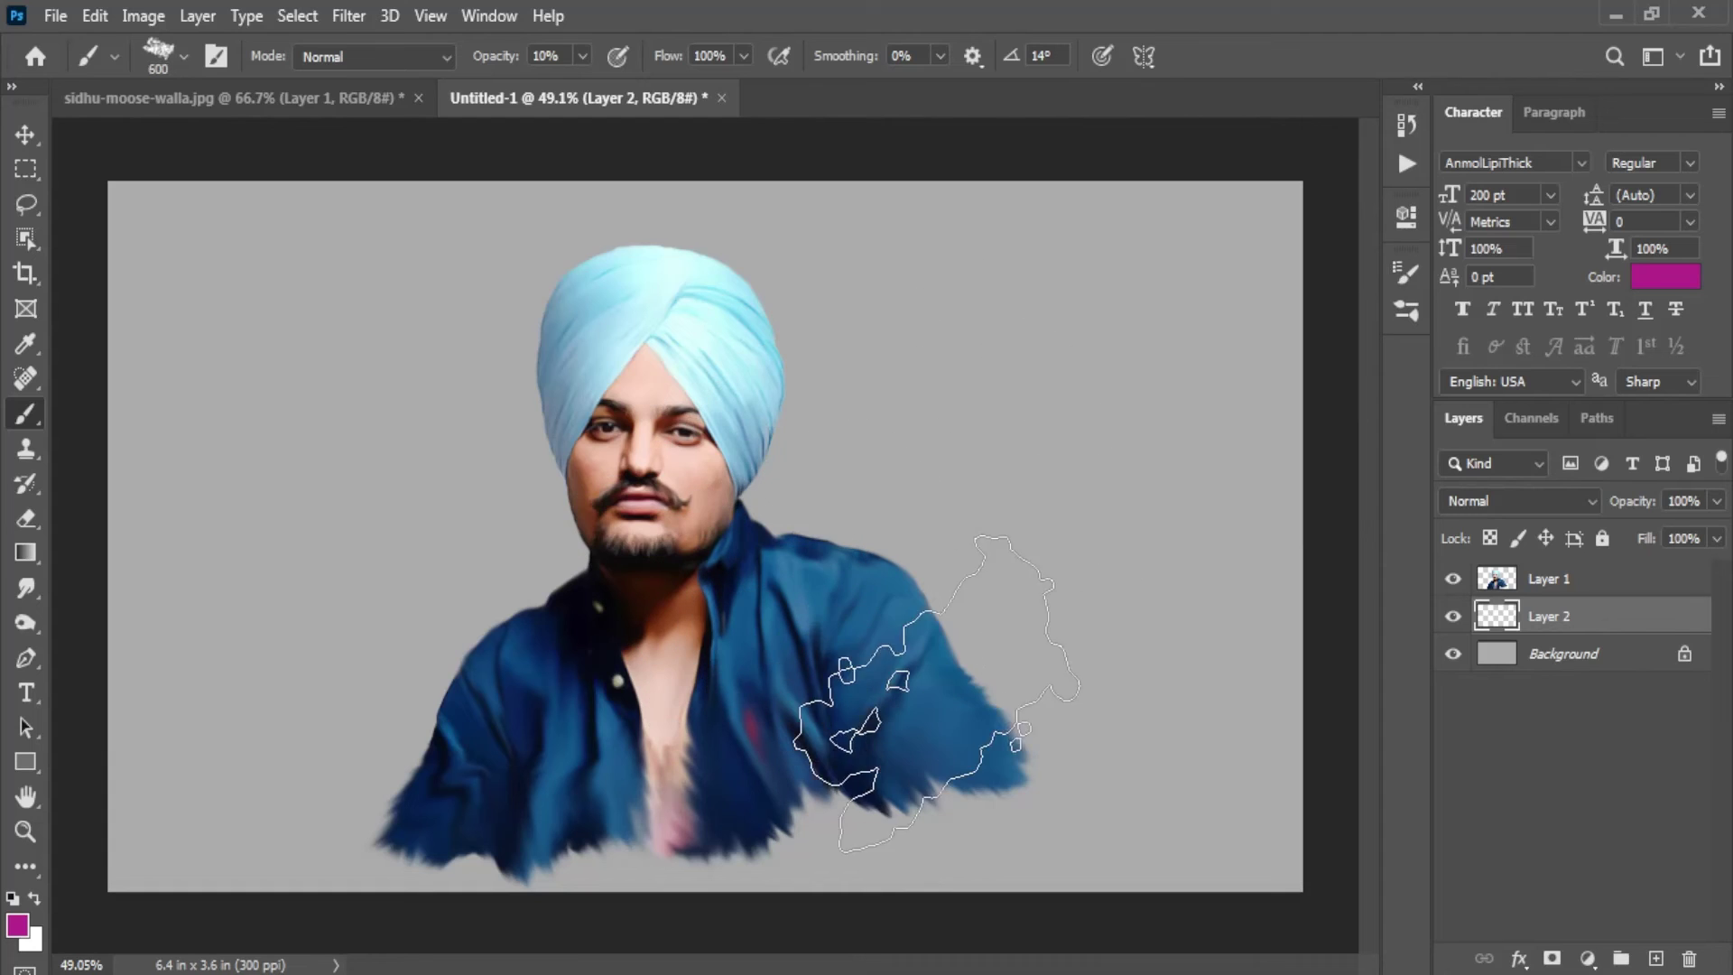
mouse_move(916, 597)
mouse_down()
mouse_move(844, 650)
mouse_move(812, 568)
mouse_move(821, 659)
mouse_move(958, 701)
mouse_up()
key(5)
mouse_move(875, 641)
mouse_down()
mouse_move(830, 623)
mouse_move(442, 677)
mouse_move(560, 505)
mouse_move(686, 252)
mouse_move(903, 542)
mouse_move(871, 663)
mouse_move(776, 569)
mouse_move(487, 695)
mouse_move(975, 668)
mouse_move(648, 804)
mouse_up()
Step: Set the foreground colour to cyan 3ccfff, test cyan strokes, then undo them
click(17, 924)
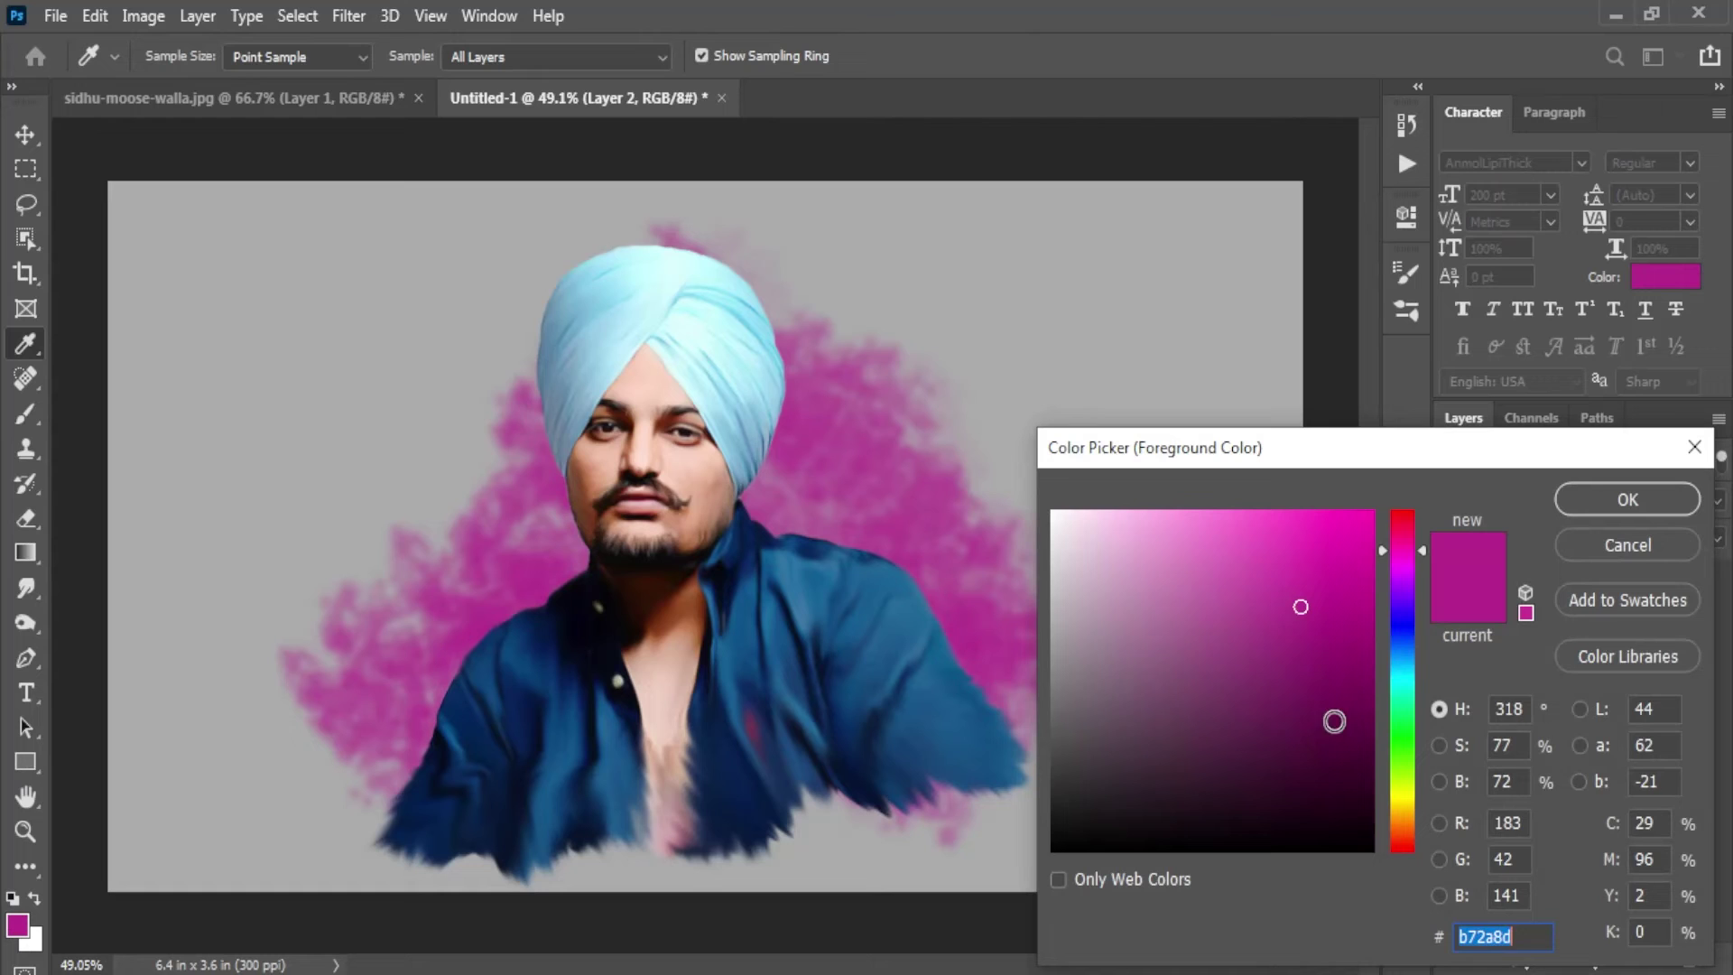
click(1404, 666)
click(1242, 554)
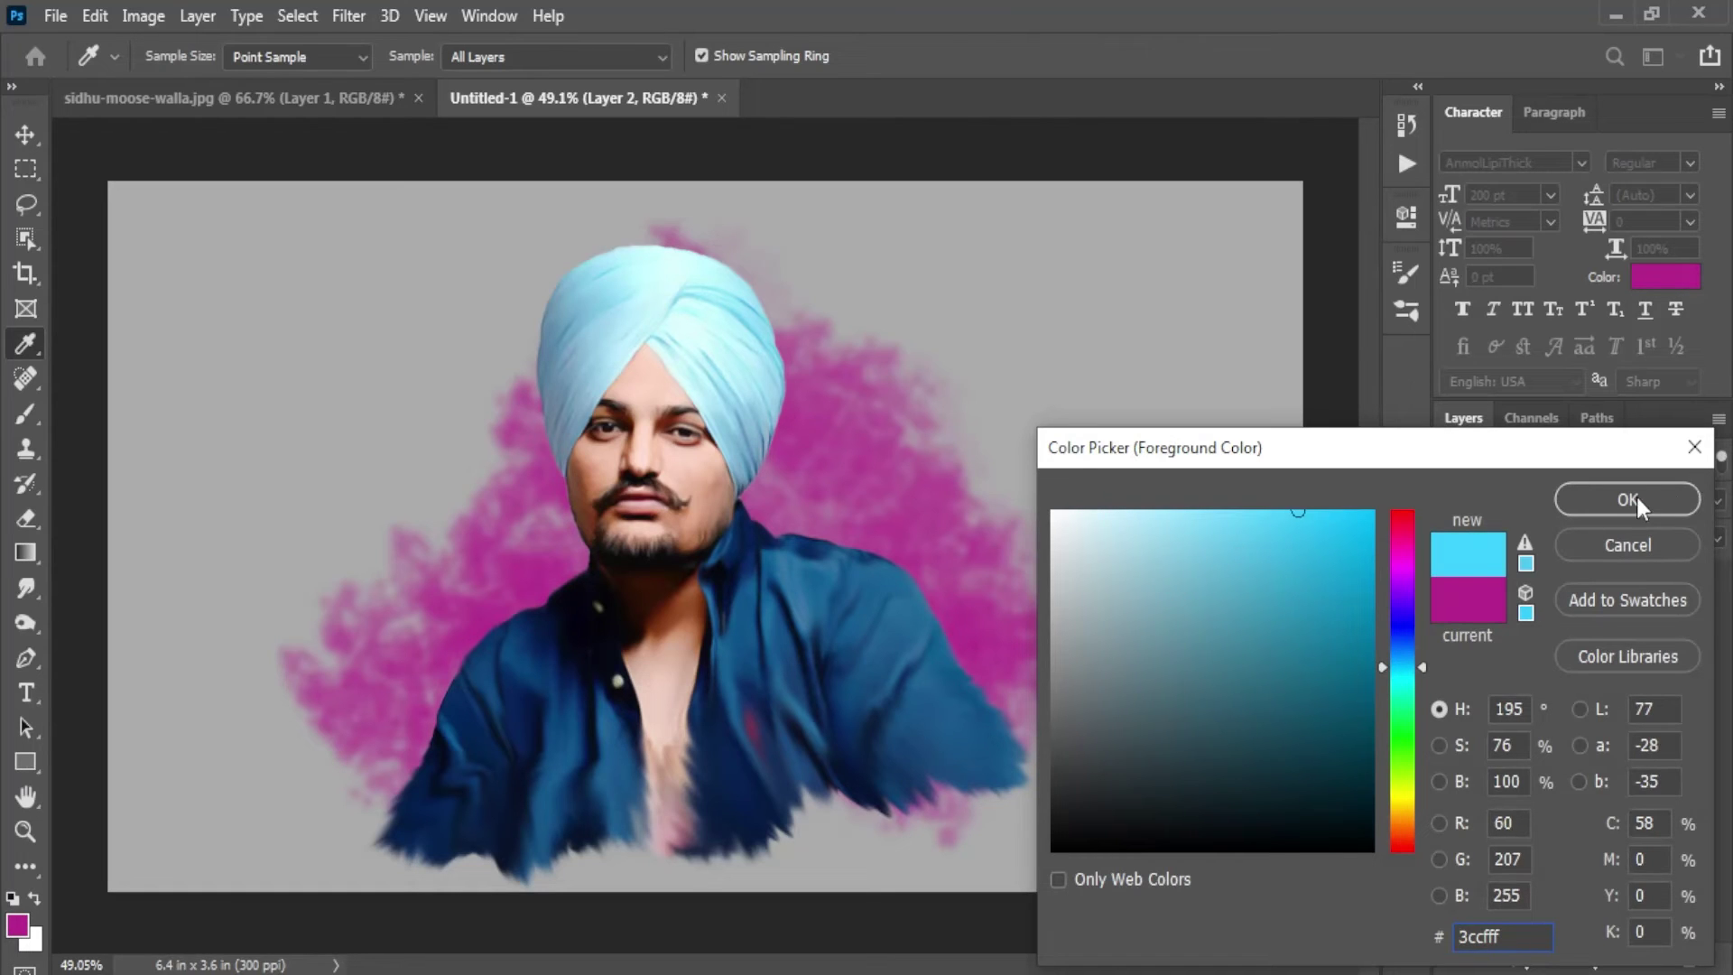
click(1627, 499)
mouse_move(488, 433)
mouse_down()
mouse_move(352, 587)
mouse_move(379, 686)
mouse_up()
drag(957, 506, 903, 406)
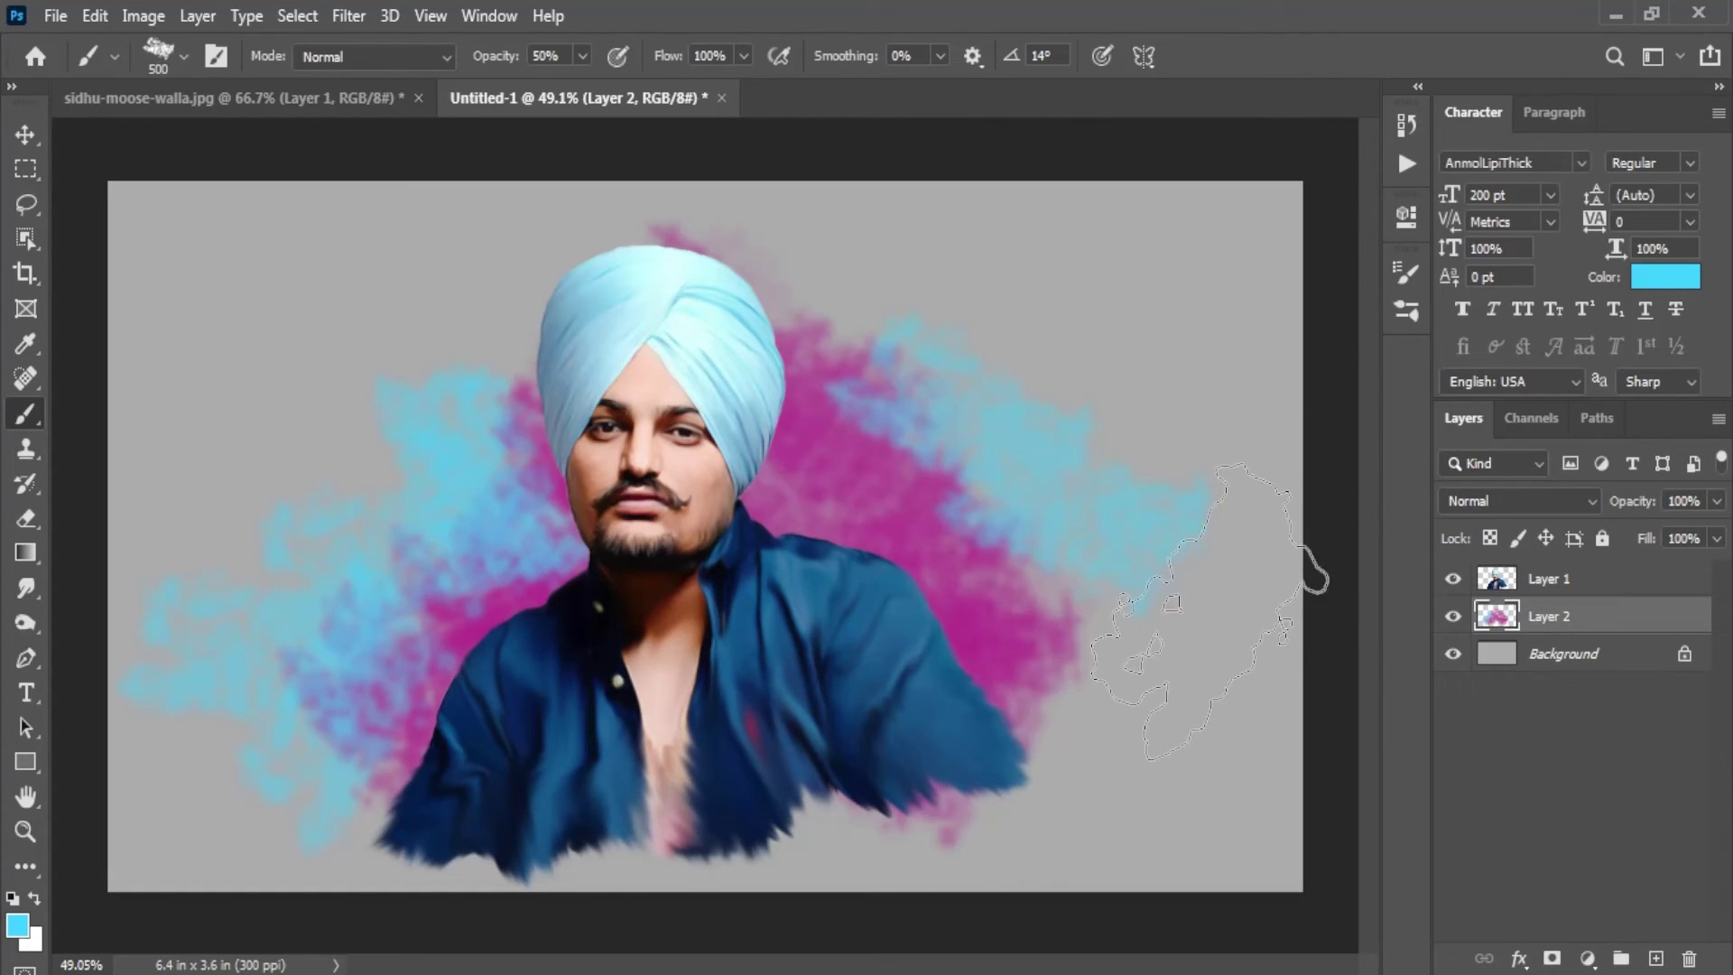
key(ctrl+z)
key(ctrl+z)
key(ctrl+z)
key(ctrl+z)
Step: Paint cyan smoke across the backdrop on a new Layer 3, moved below the magenta layer
click(1656, 959)
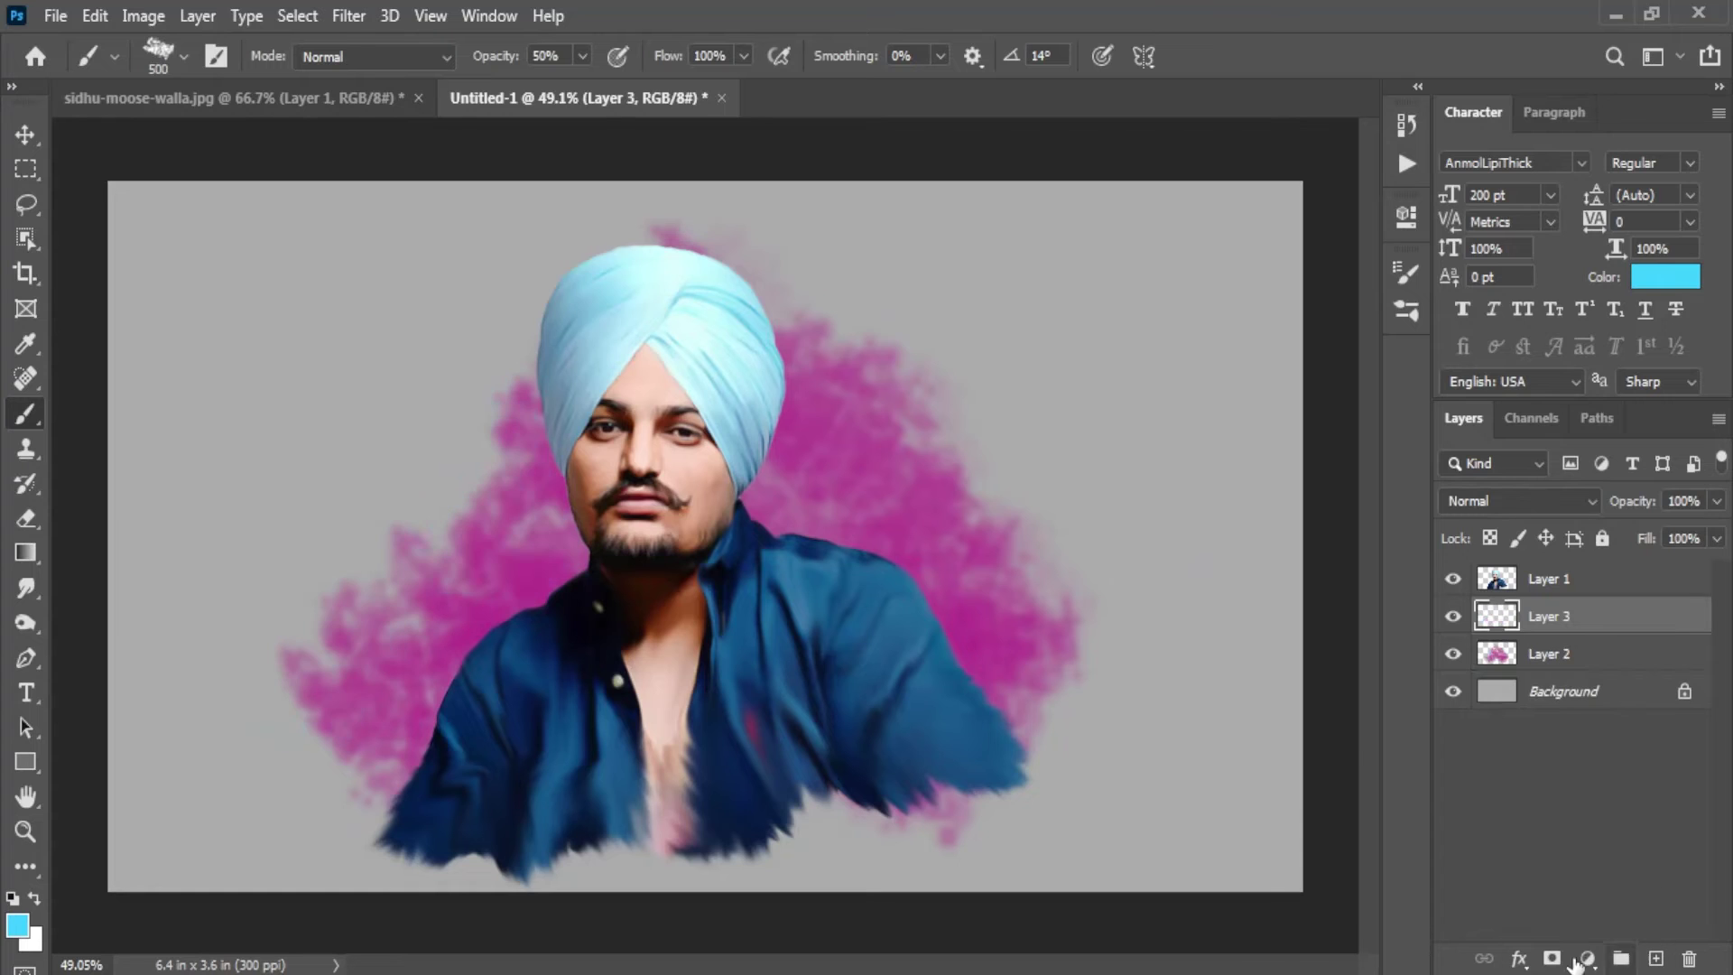
drag(524, 415, 469, 695)
drag(993, 436, 716, 162)
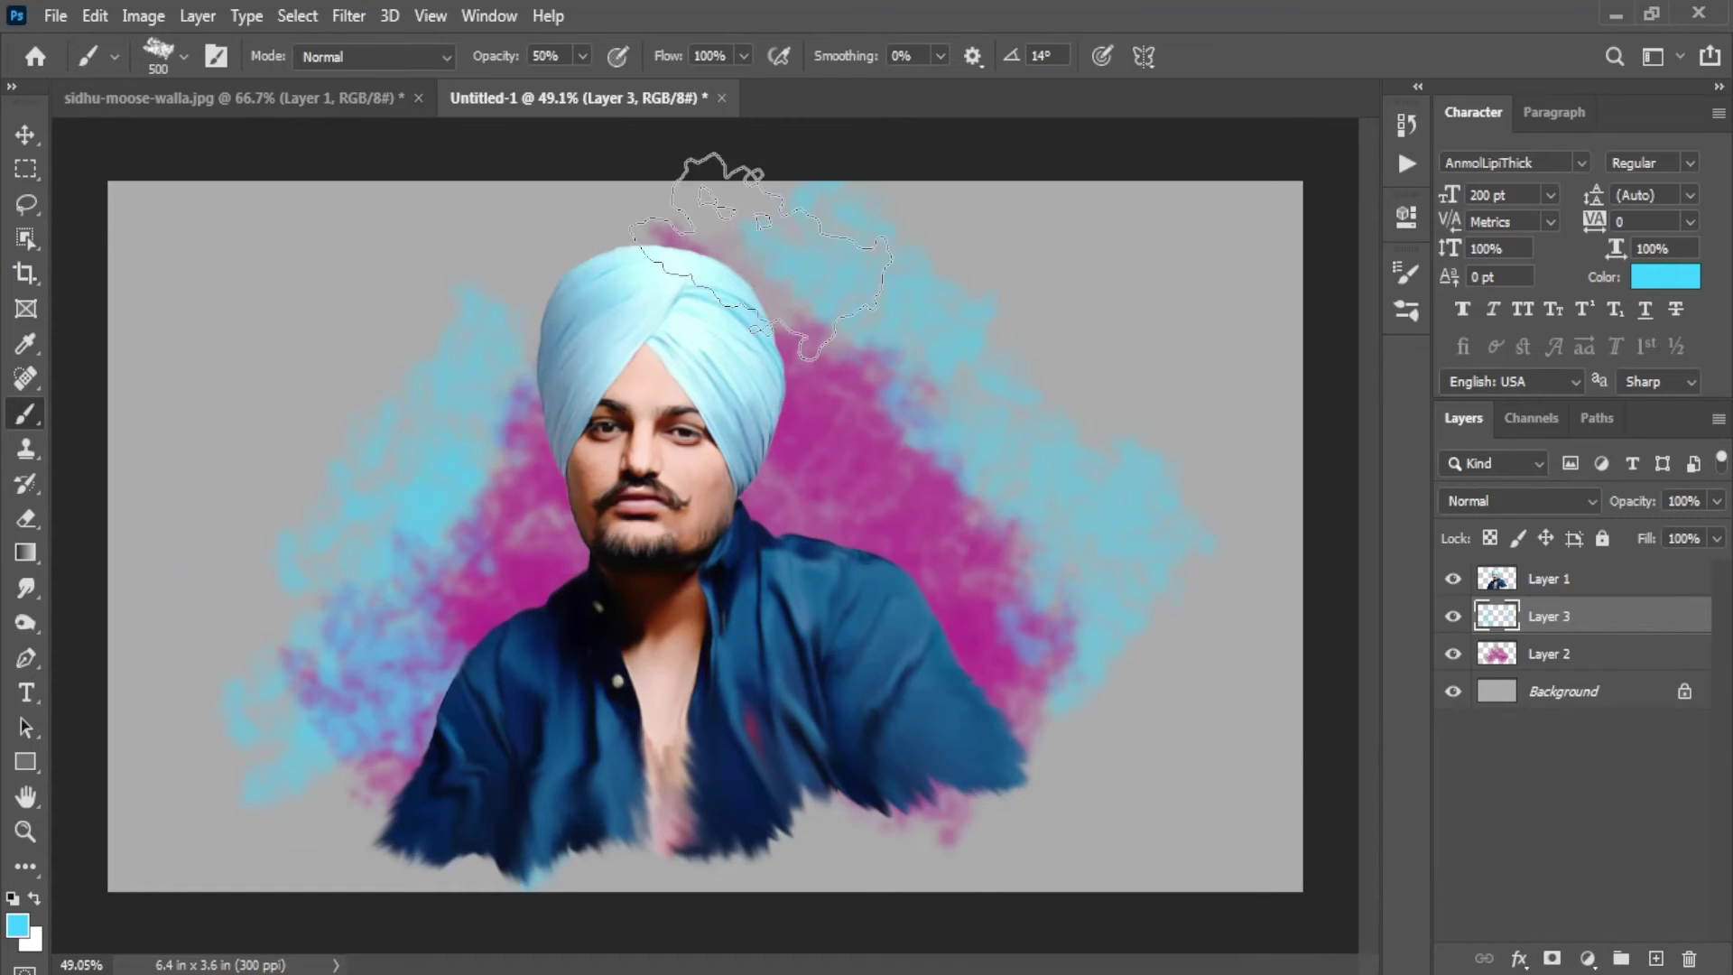
drag(793, 580, 415, 822)
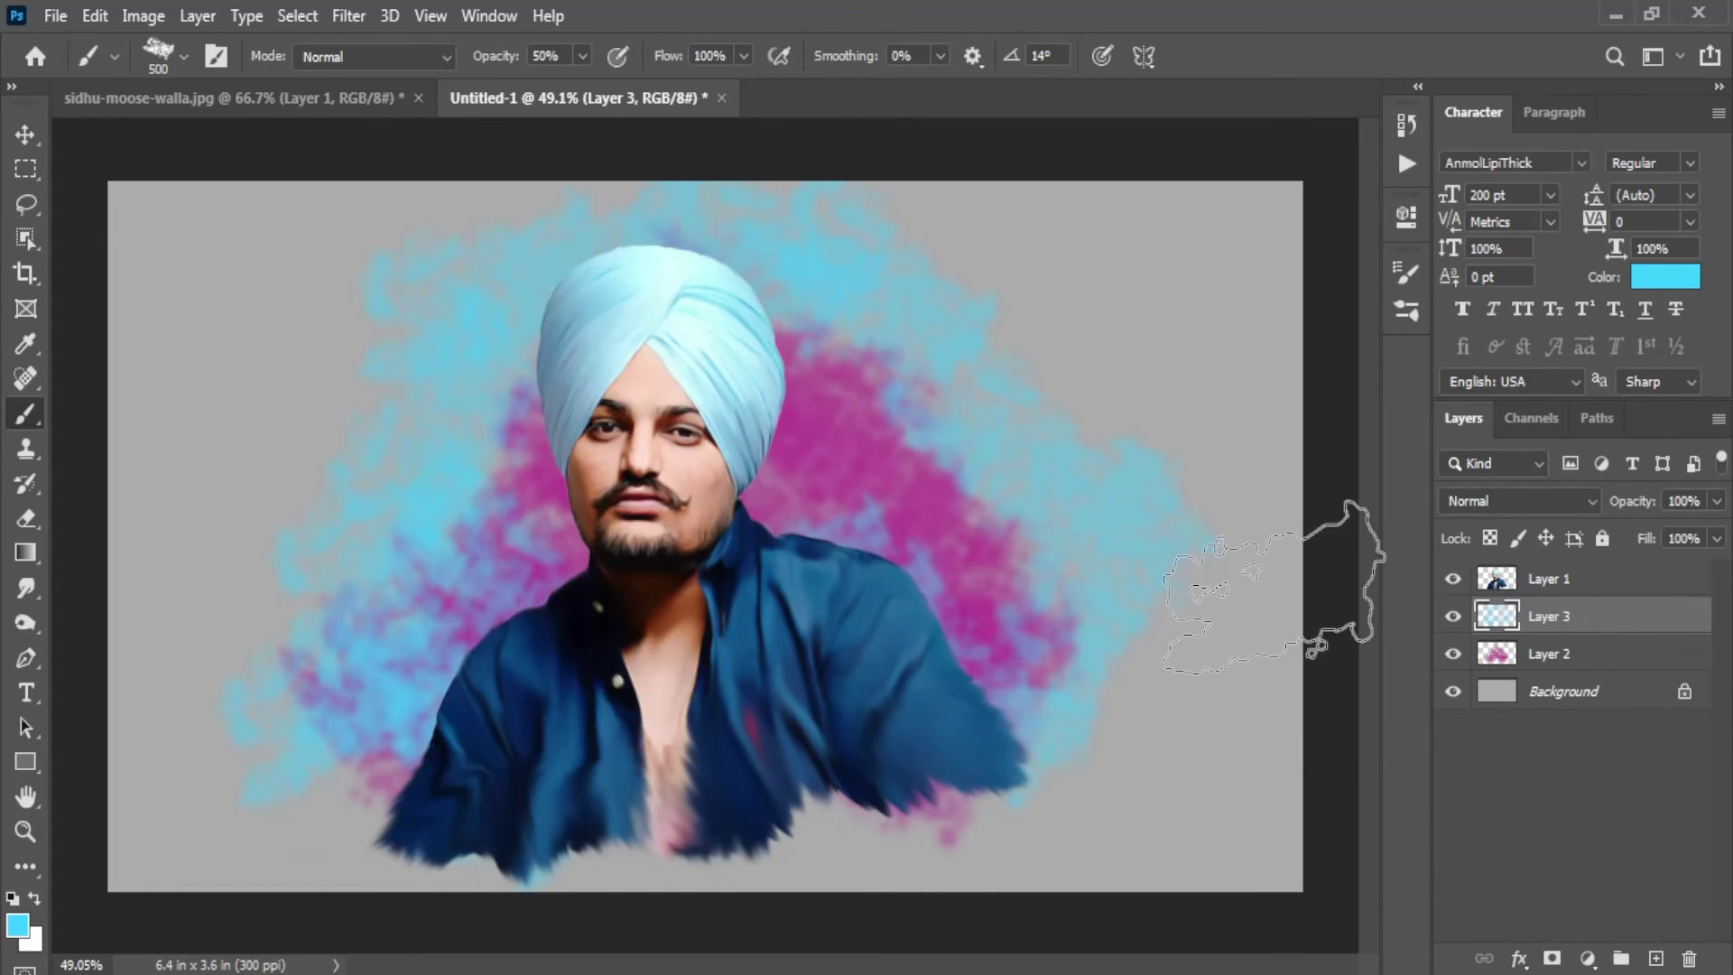
key(ctrl+bracketleft)
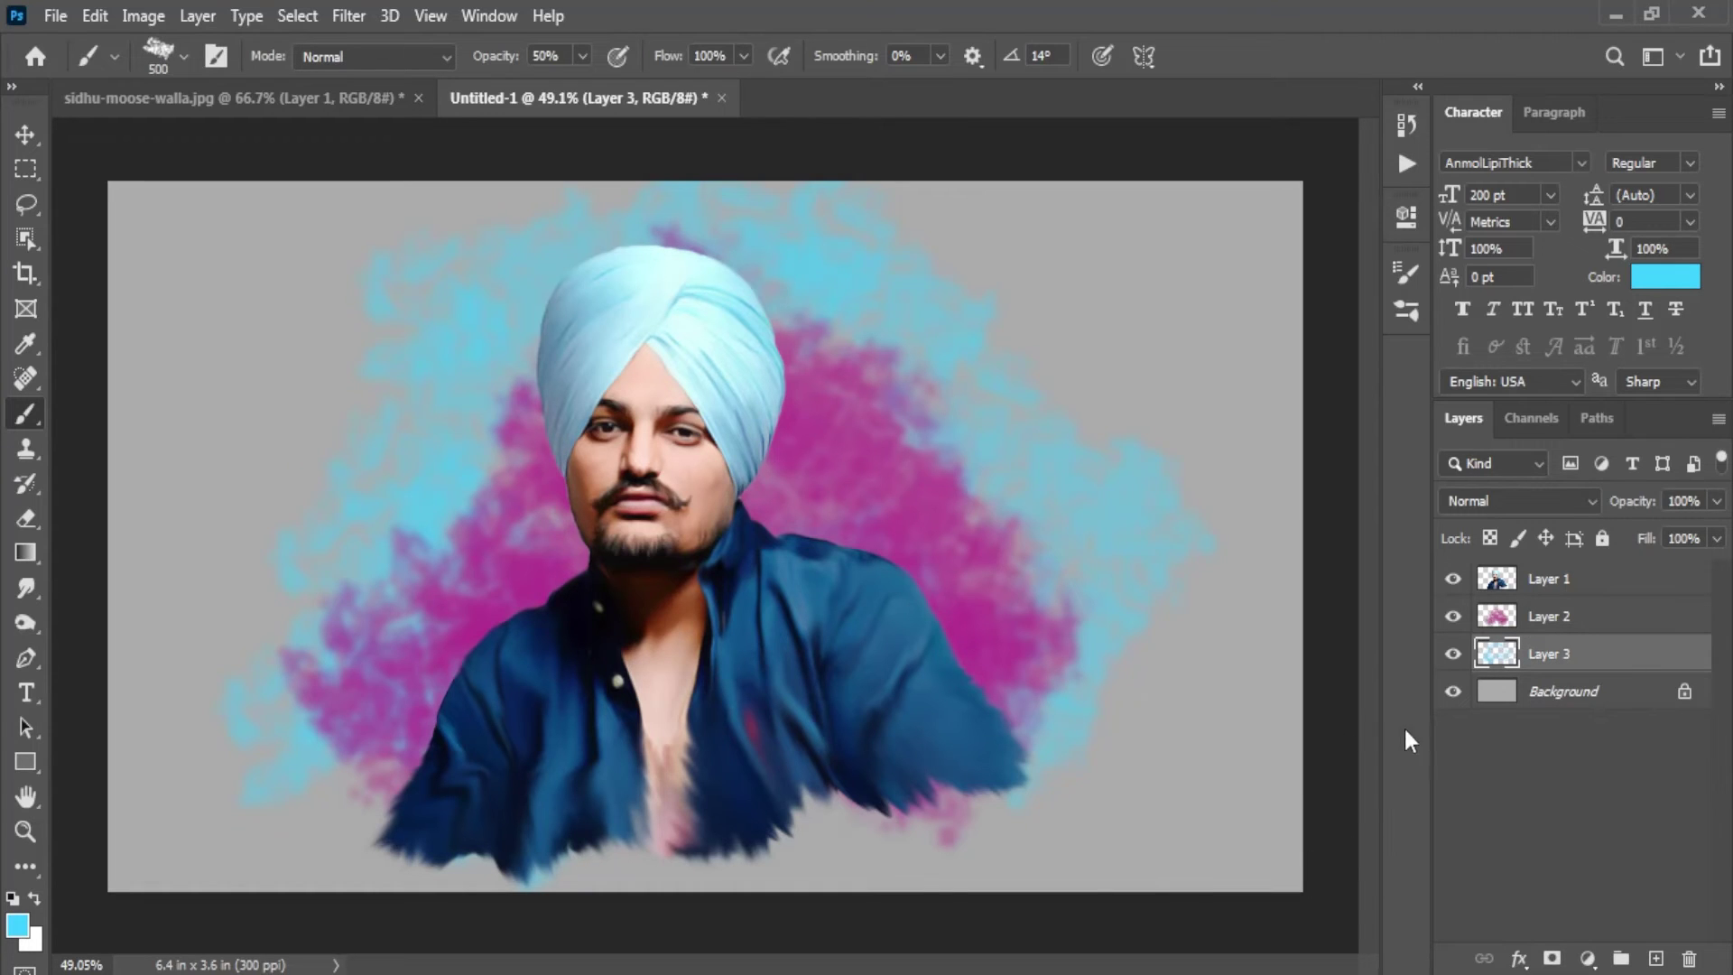
drag(456, 816, 523, 826)
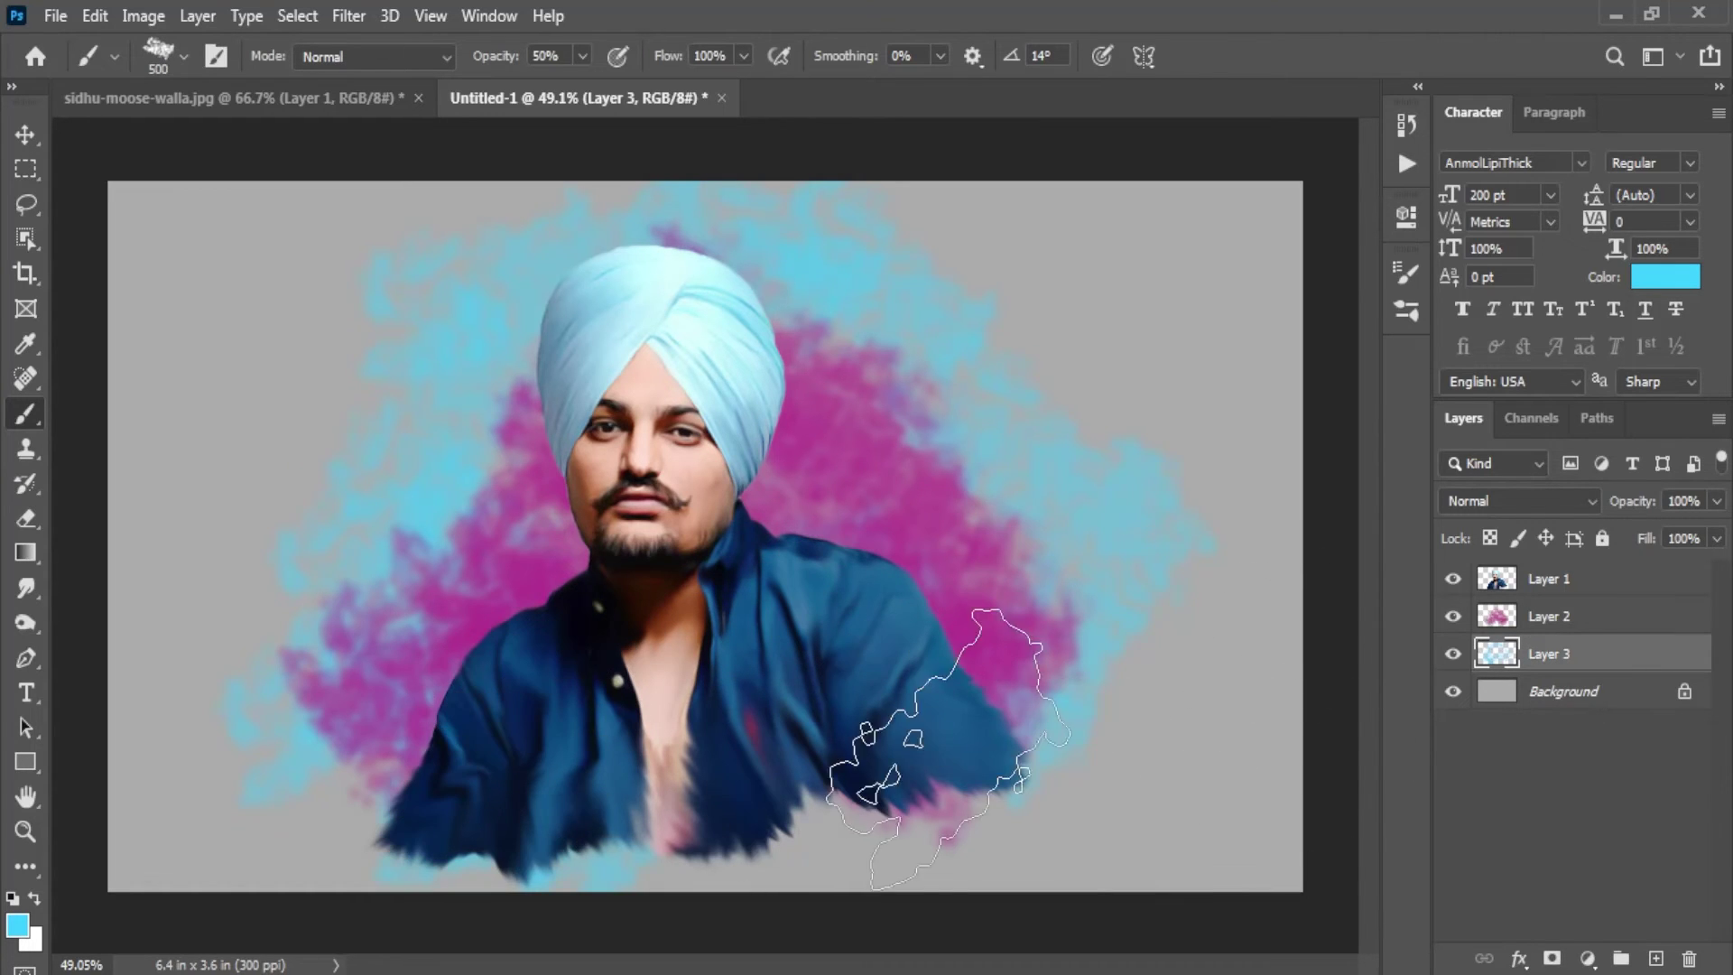
drag(948, 749, 1397, 780)
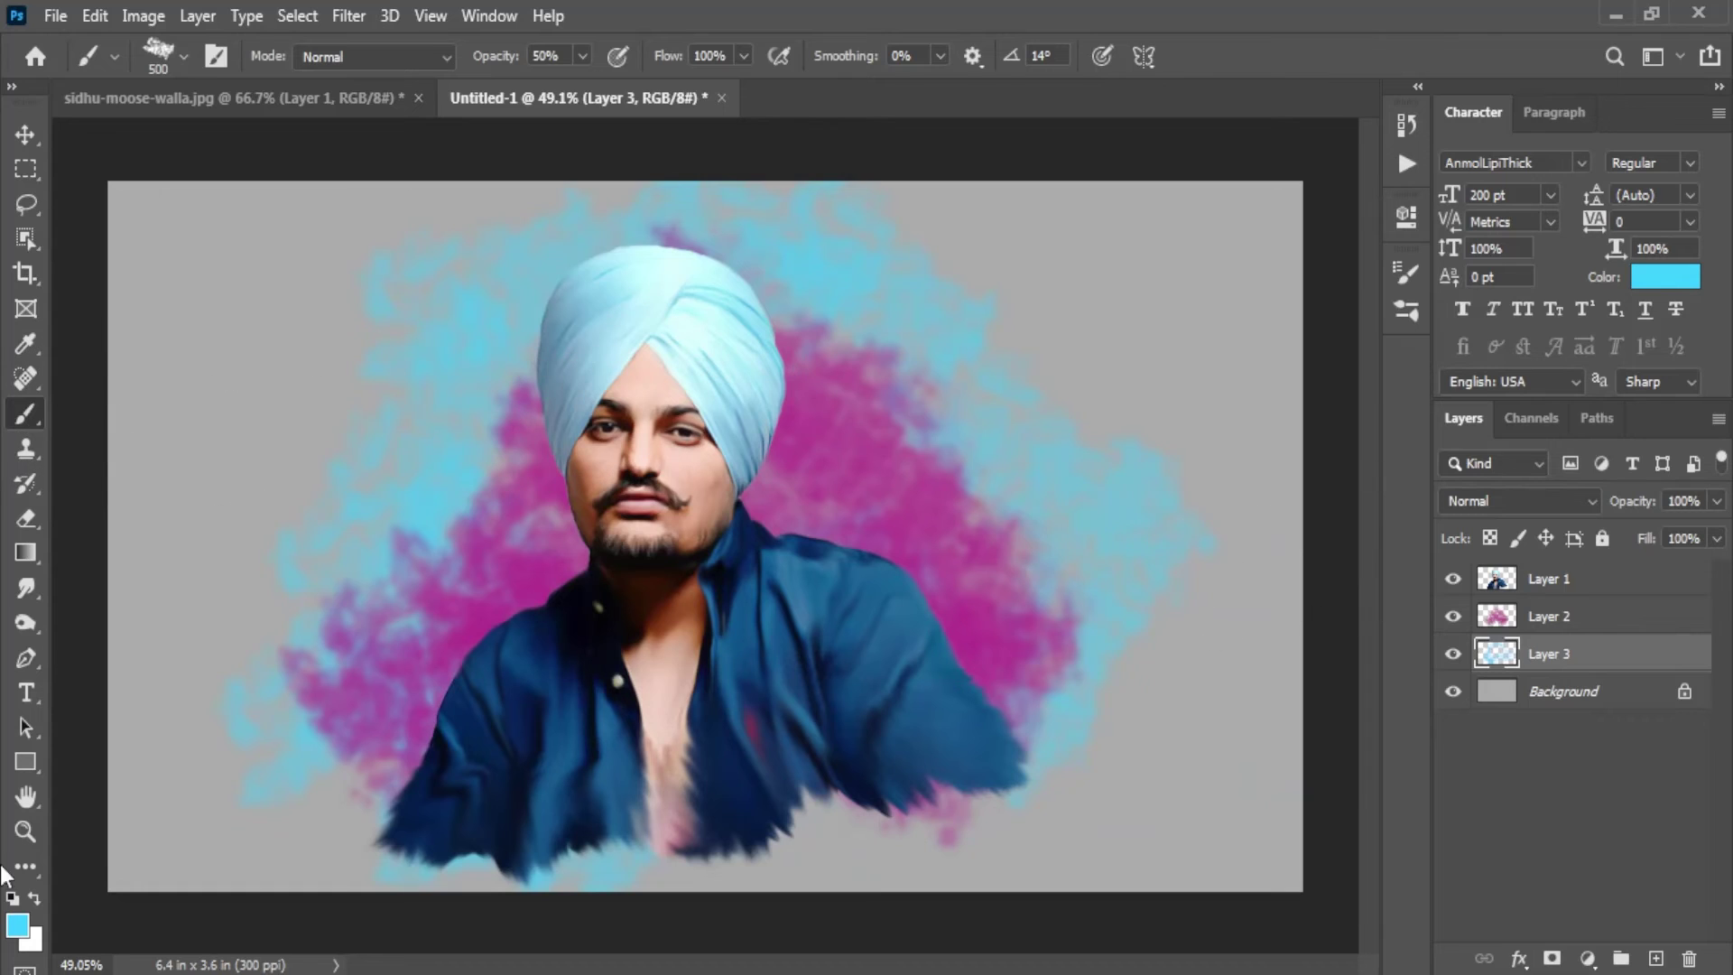
Step: Sample the shirt's dark blue 0c4f83 as the foreground colour
click(18, 927)
click(571, 705)
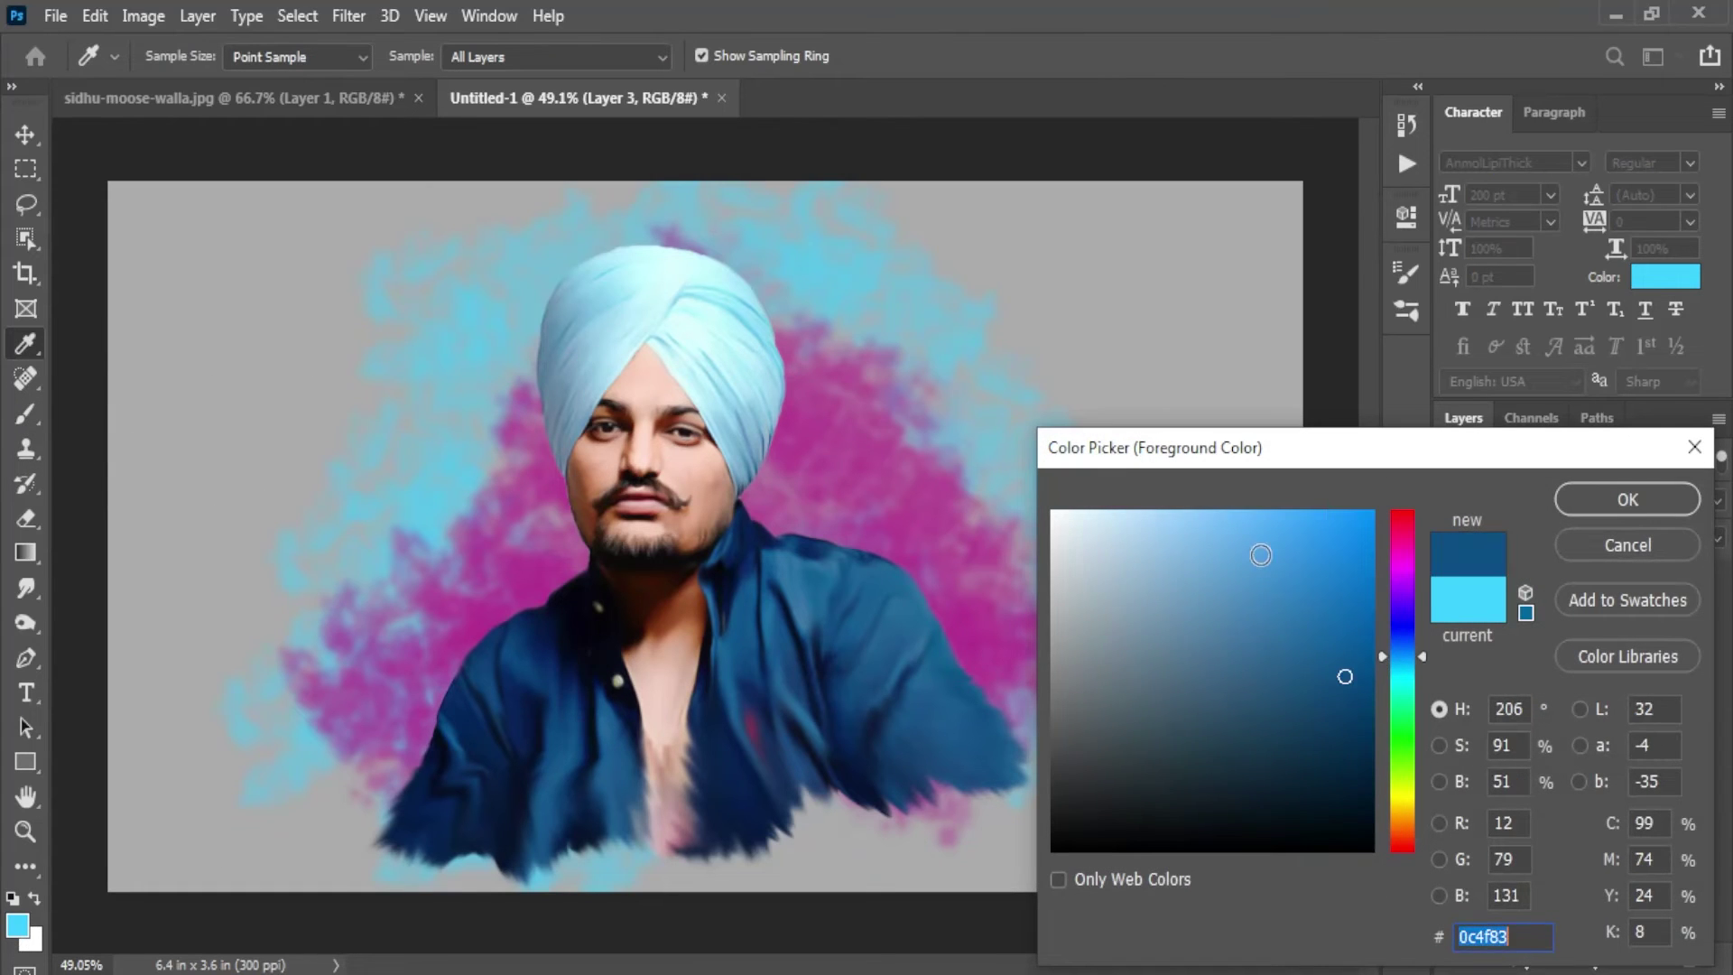
click(1584, 499)
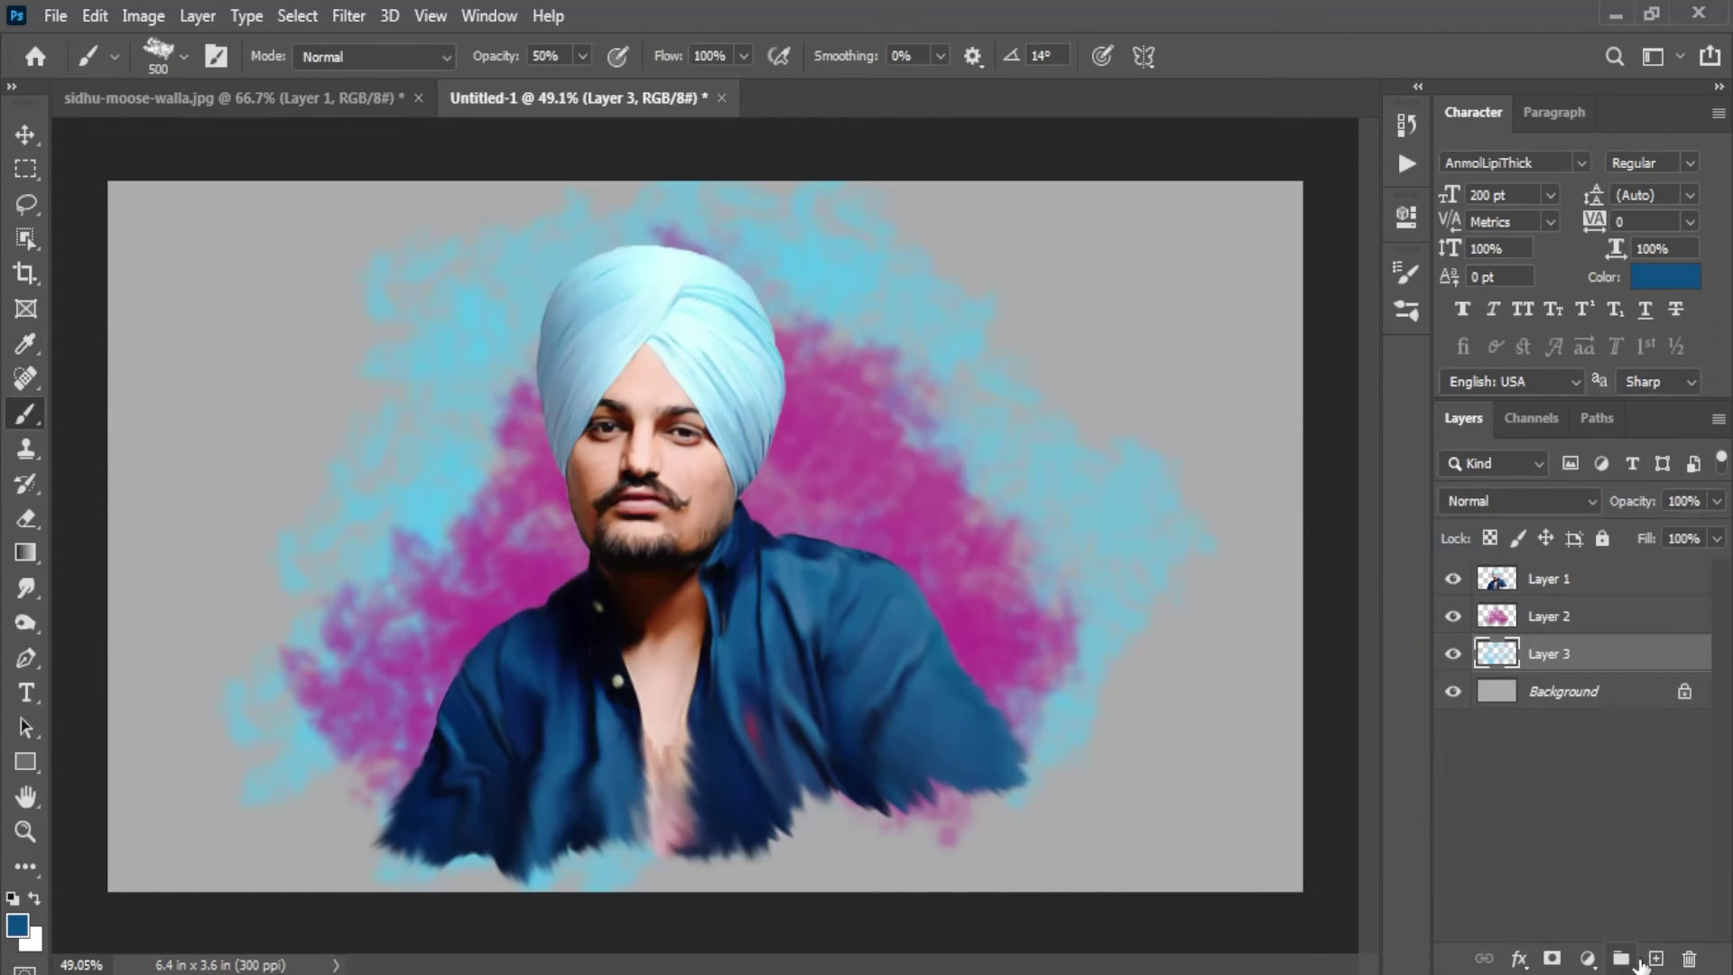
Step: Paint dark-blue smoke on the left edge and right of the face on a new Layer 4
ctrl+click(1656, 958)
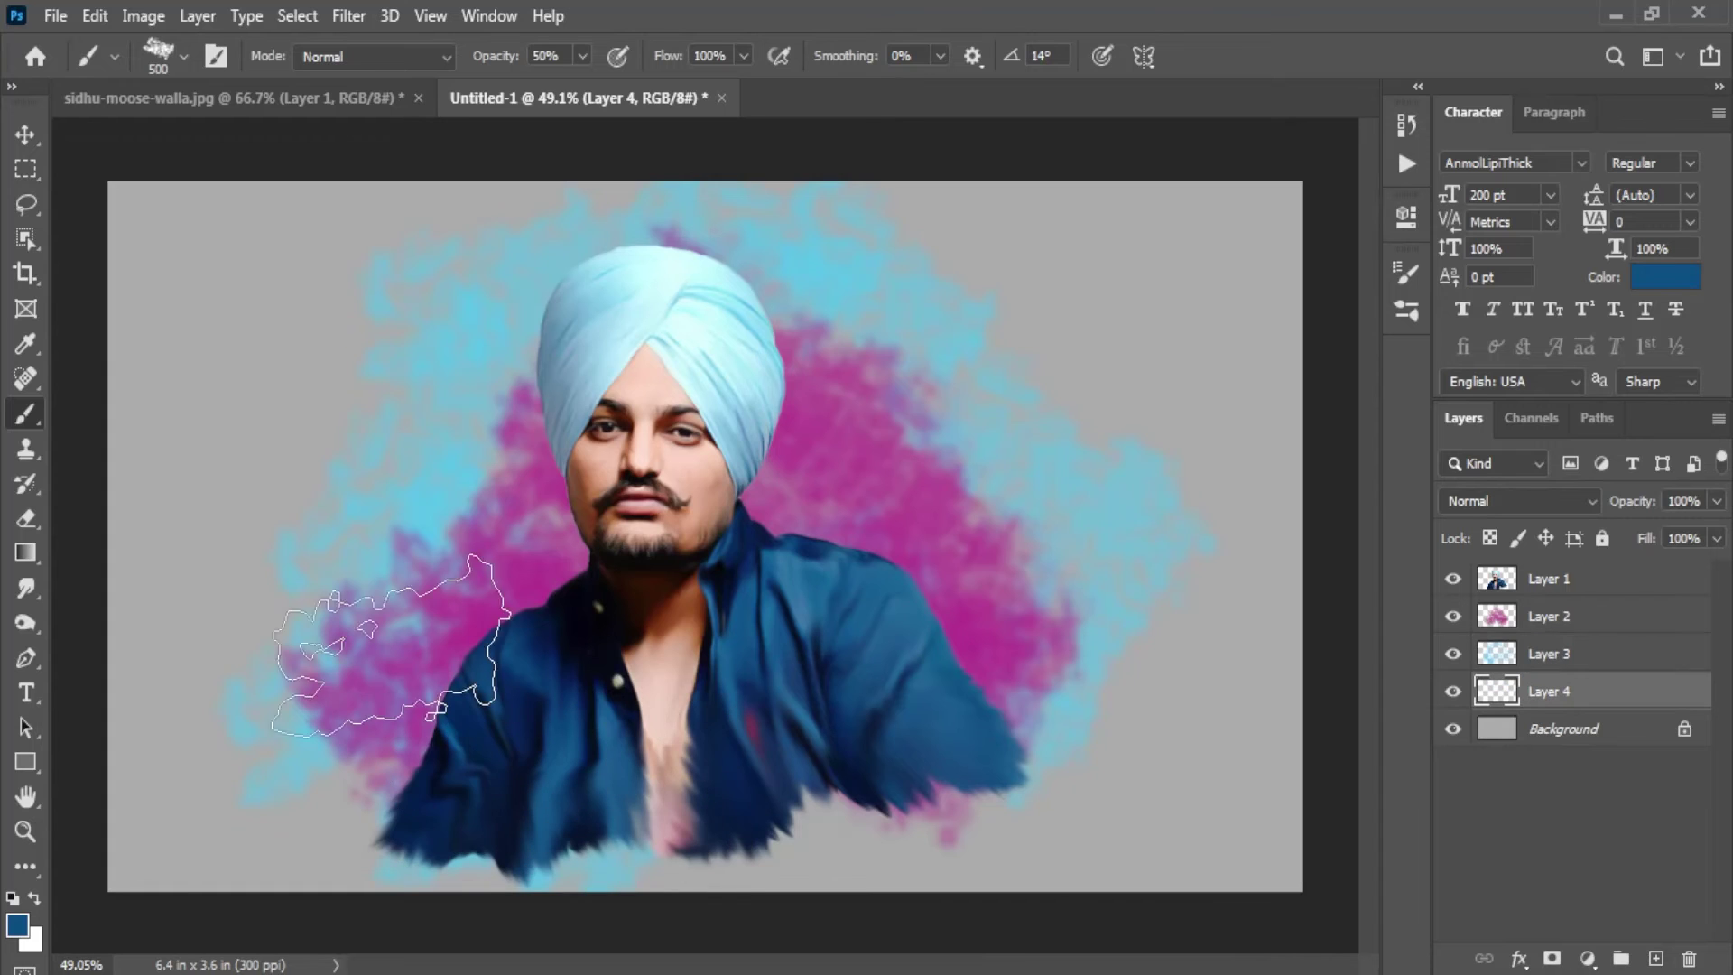
mouse_move(388, 646)
mouse_down()
mouse_move(289, 523)
mouse_move(388, 542)
mouse_move(289, 505)
mouse_move(379, 560)
mouse_up()
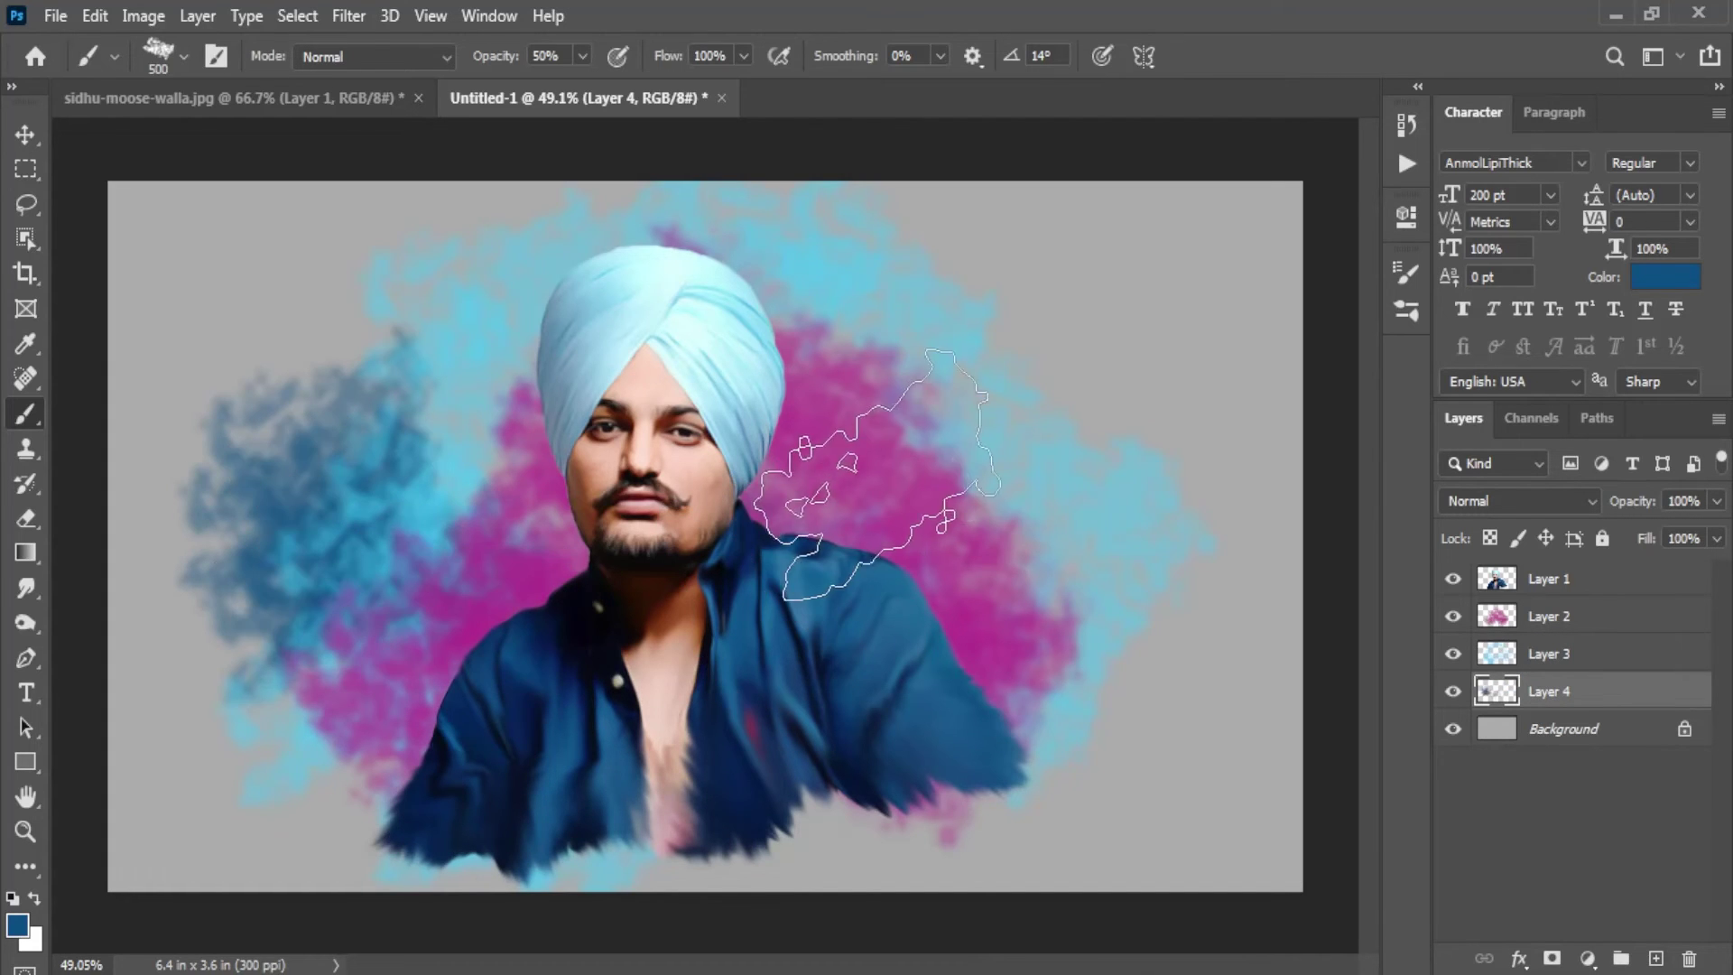
drag(875, 474, 983, 695)
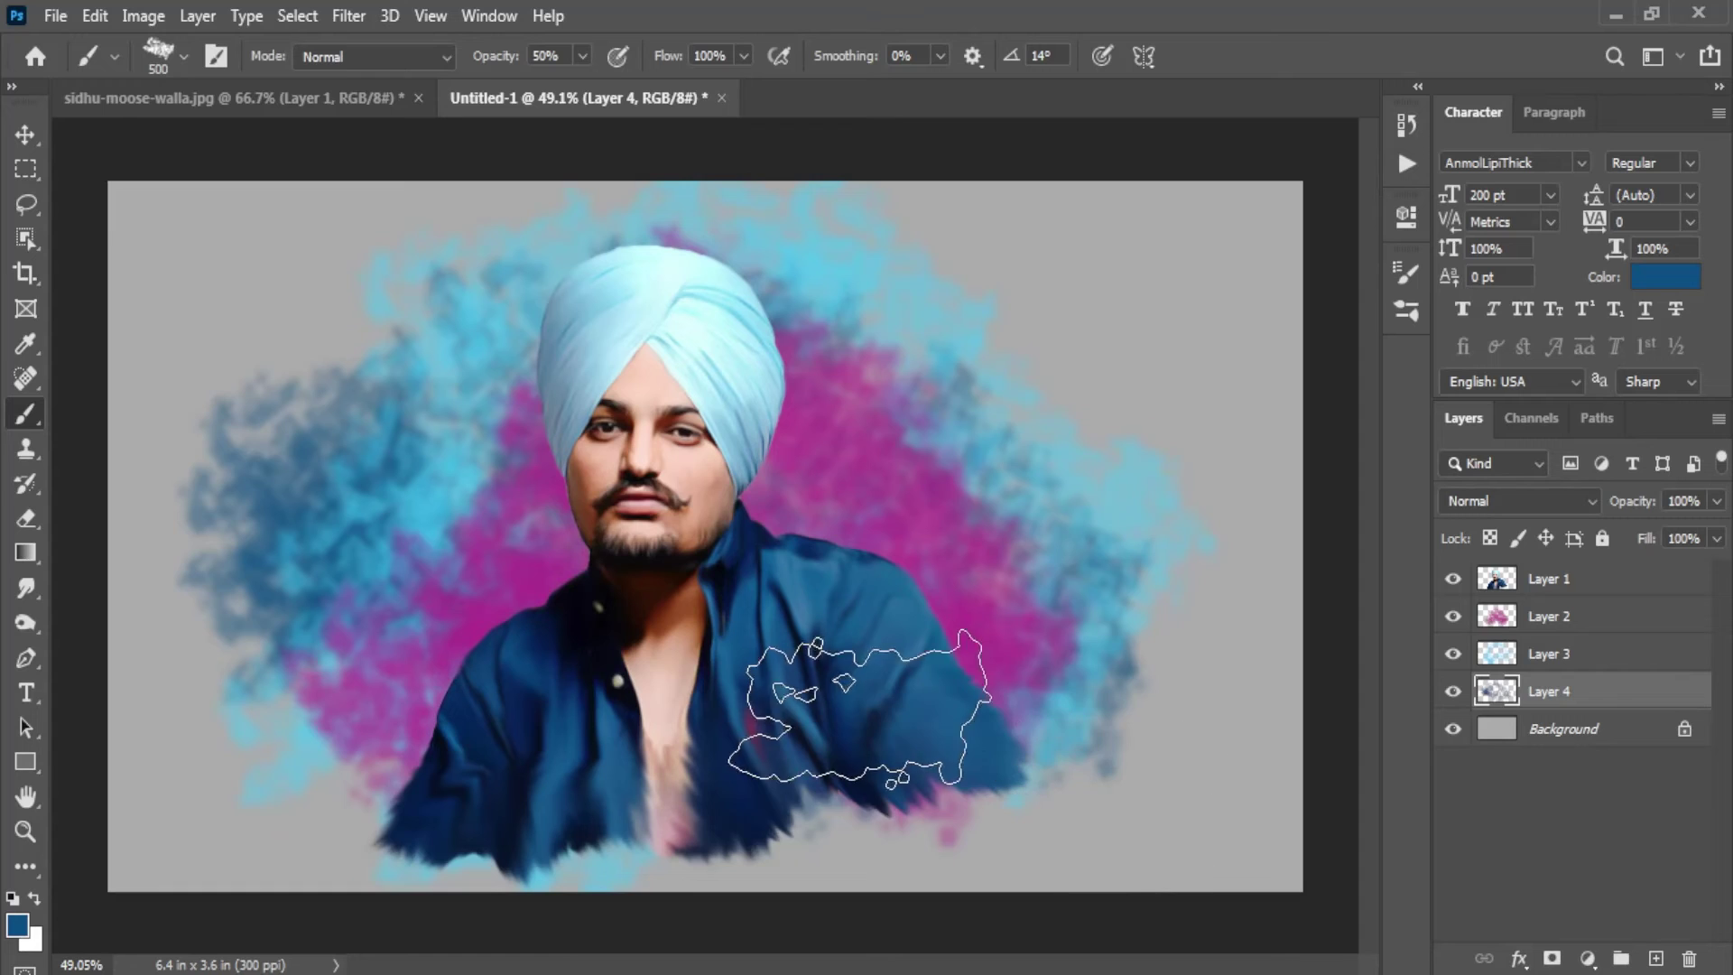
click(25, 136)
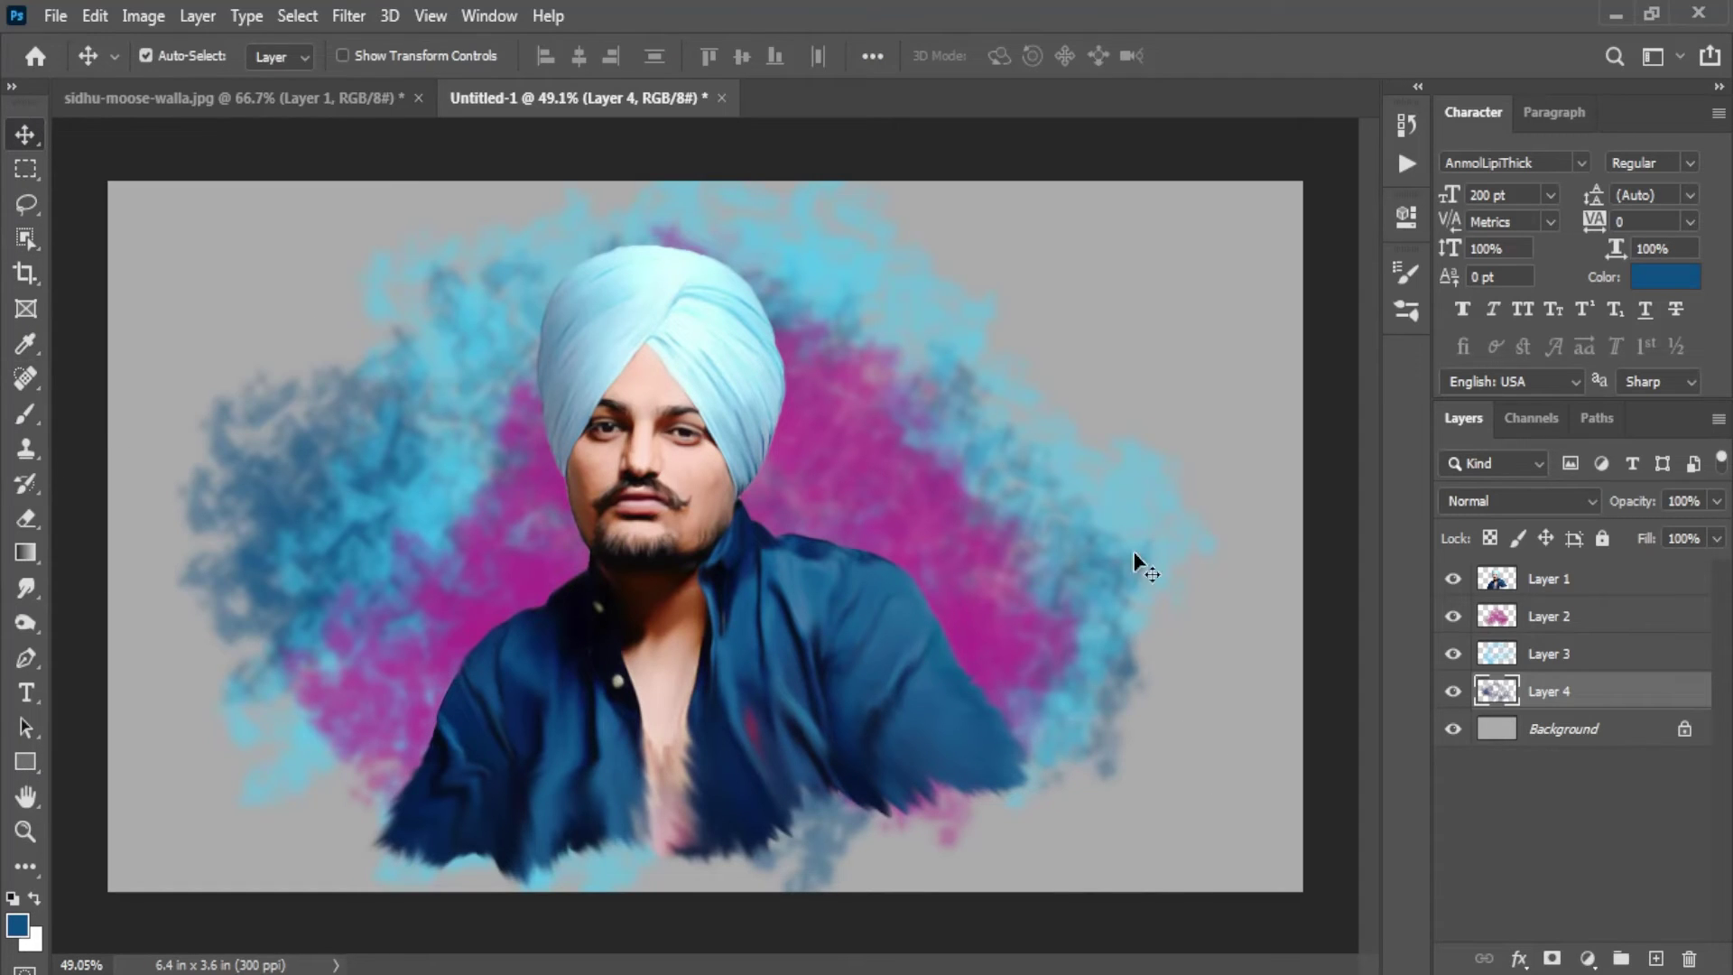
Step: Soften Layer 4's dark-blue smoke with a 5.0 px Gaussian Blur
click(1603, 623)
shift+click(1598, 691)
click(351, 20)
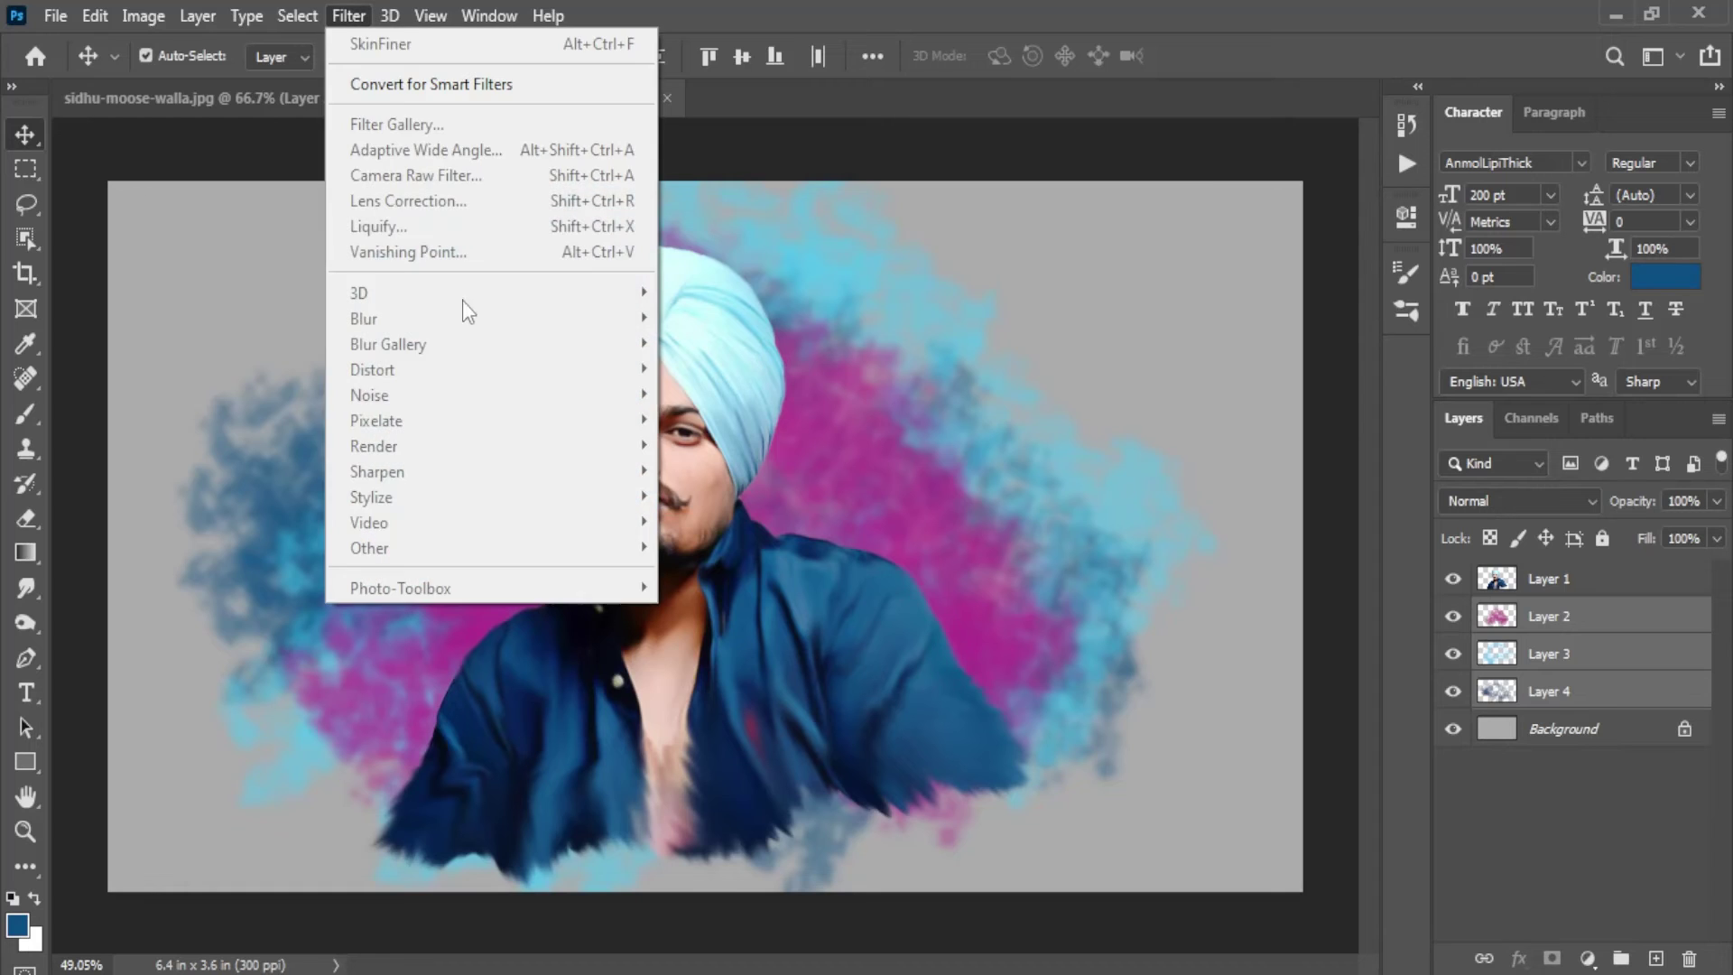
key(Escape)
click(1571, 728)
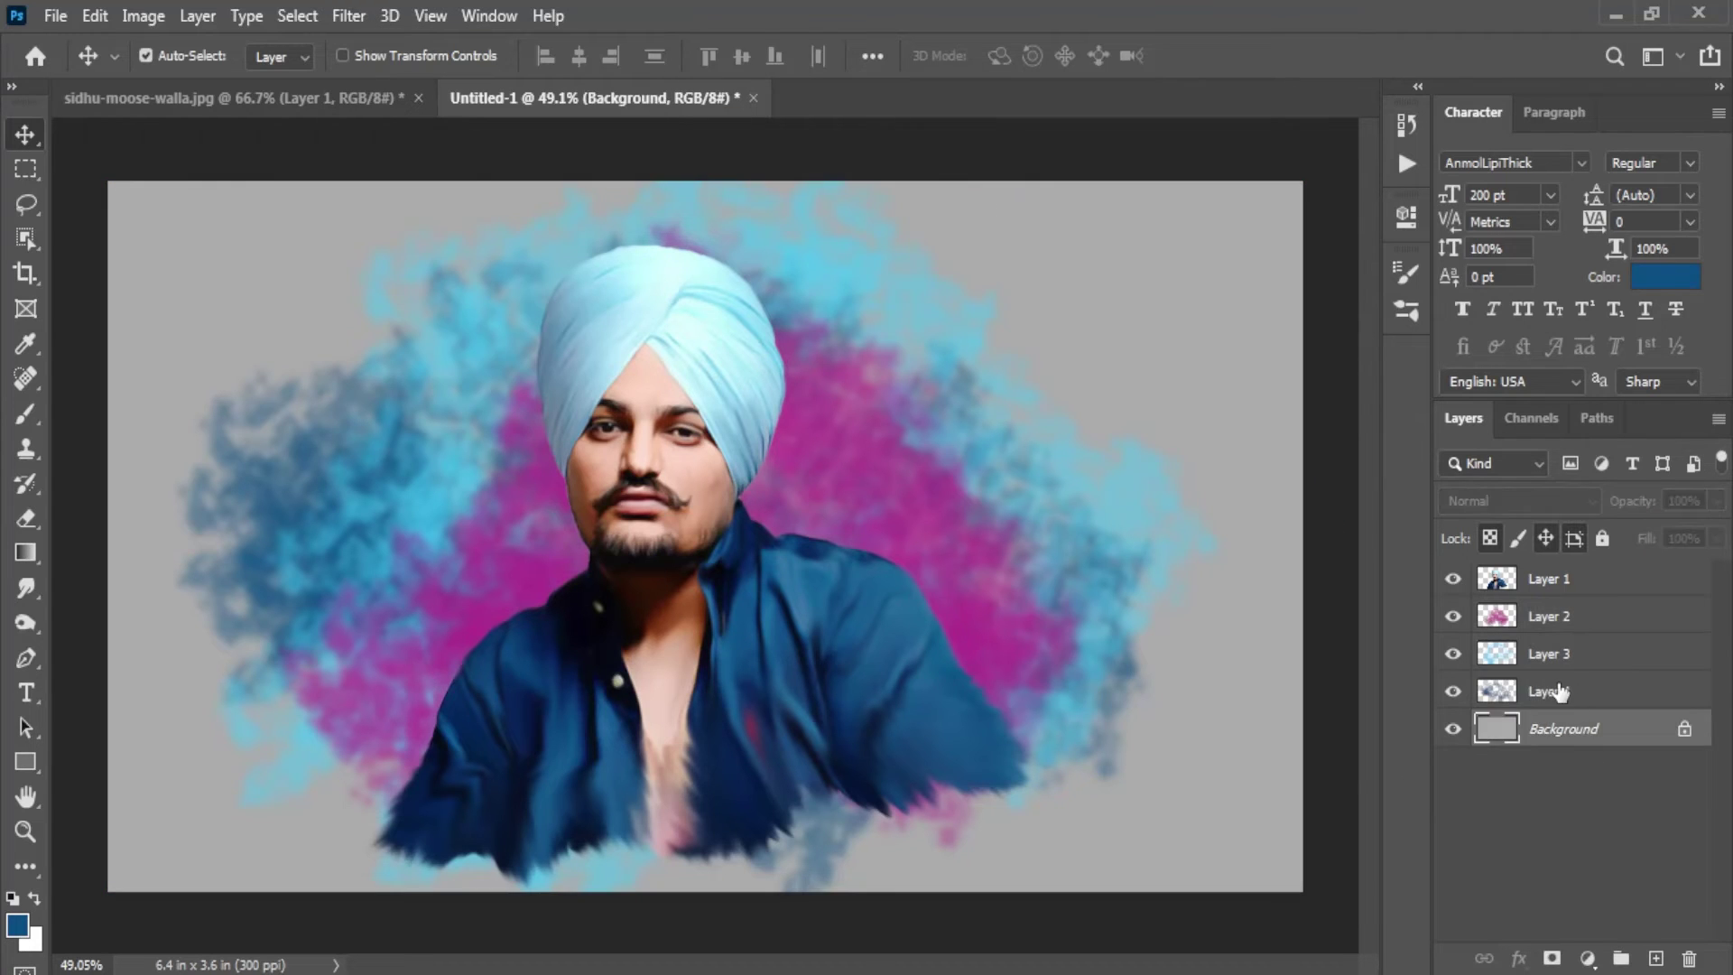
click(1562, 690)
click(348, 15)
mouse_move(363, 317)
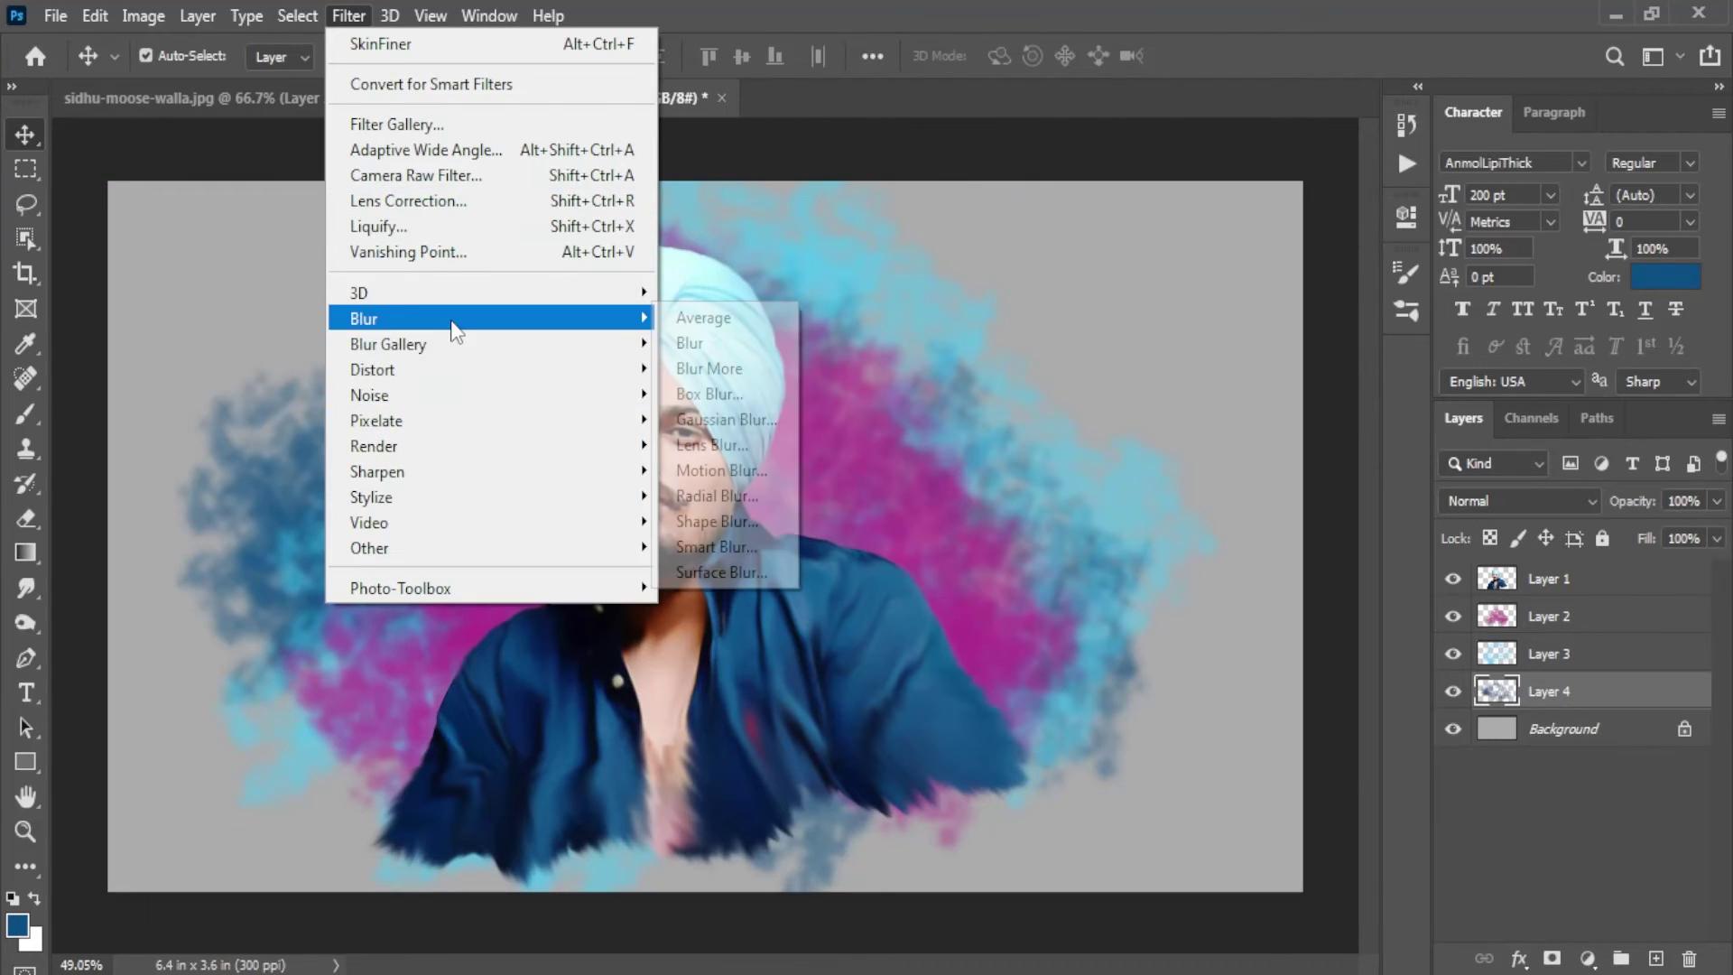
click(713, 418)
drag(1141, 614, 1076, 614)
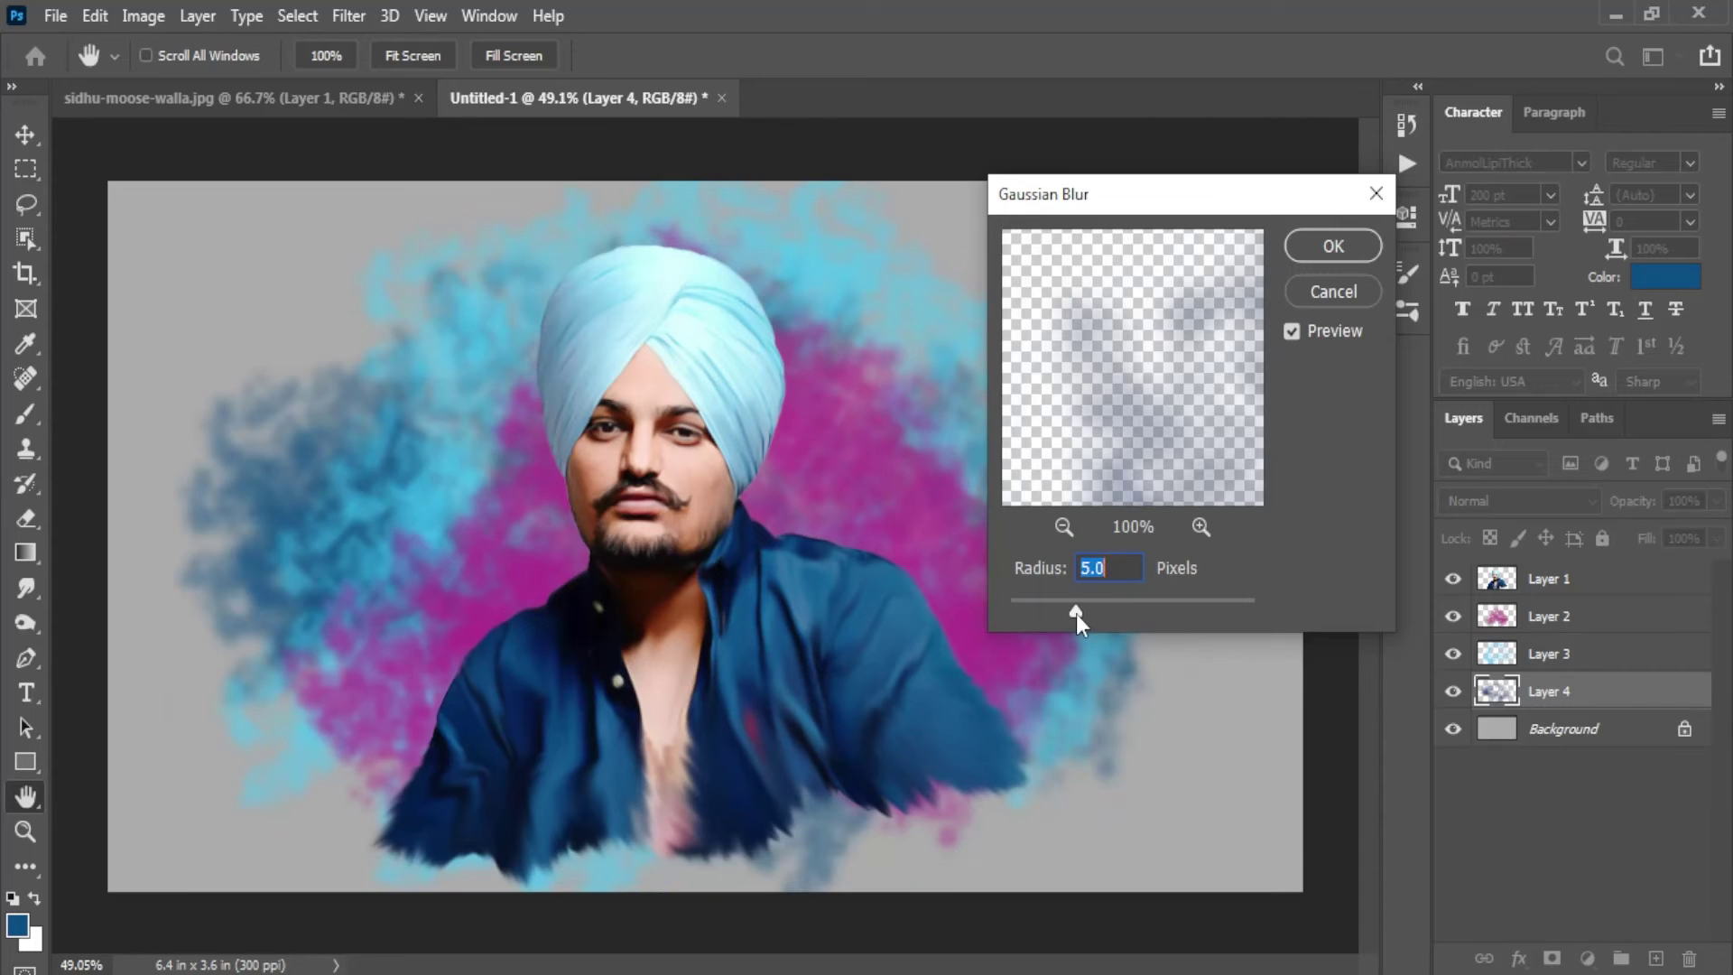
click(1296, 260)
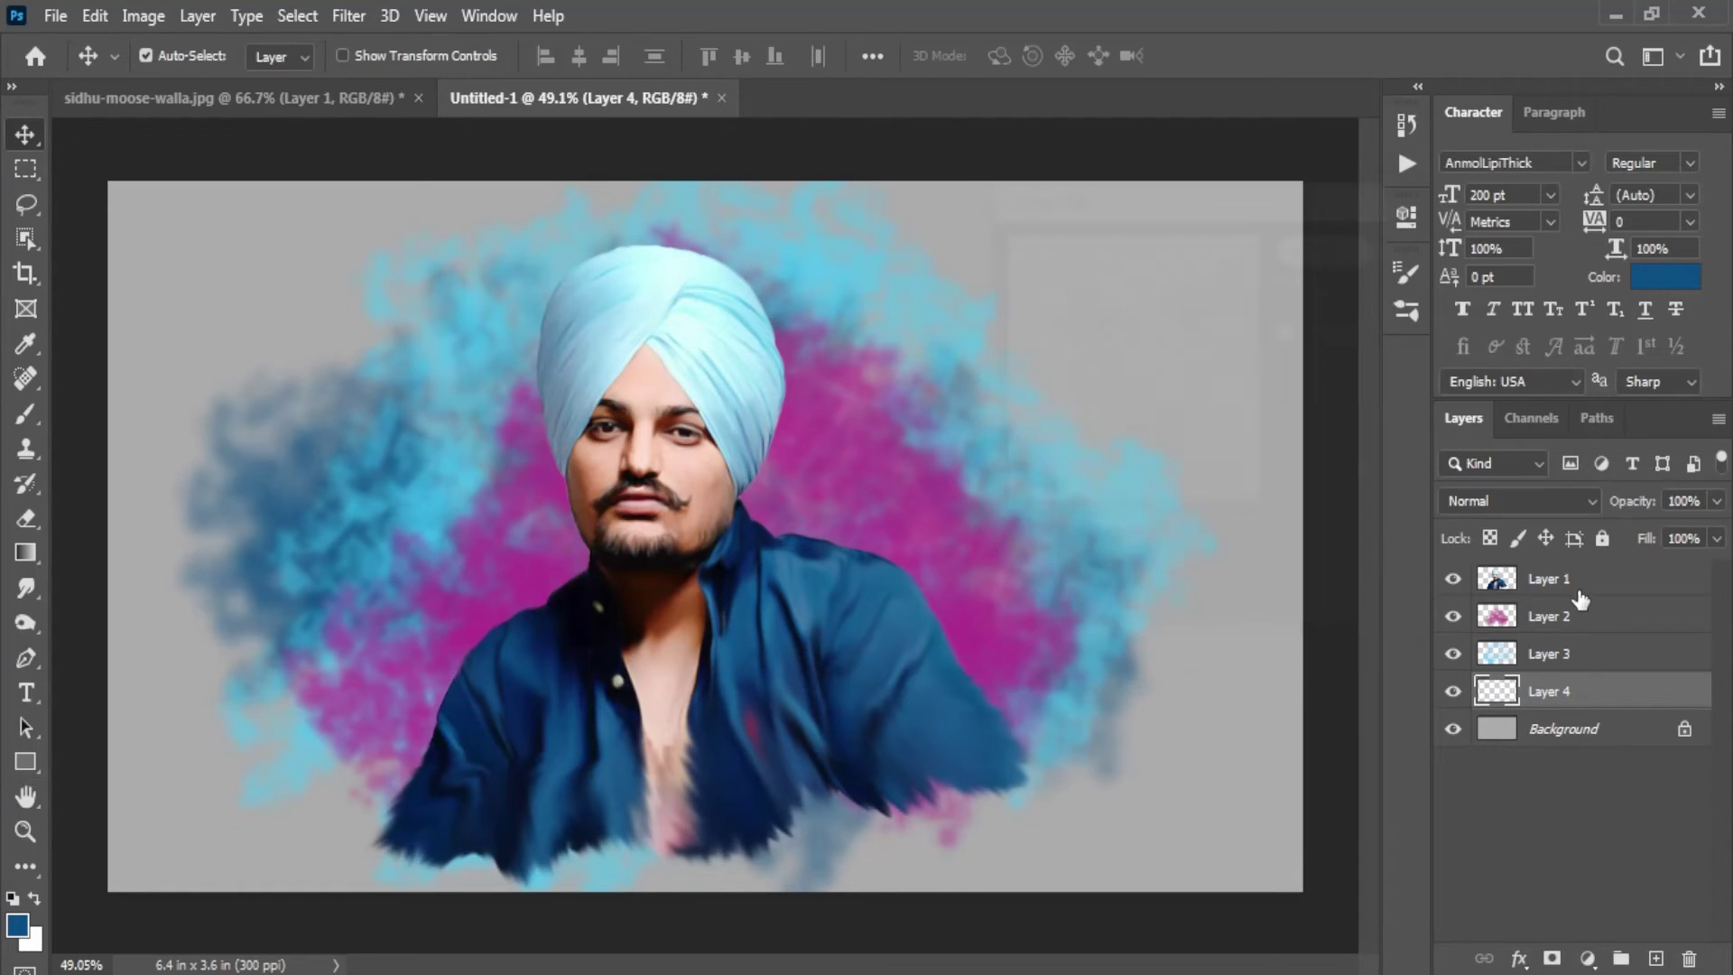
Step: Blur Layer 3's cyan smoke with a Gaussian Blur of about 8.4 px
click(1548, 653)
click(348, 15)
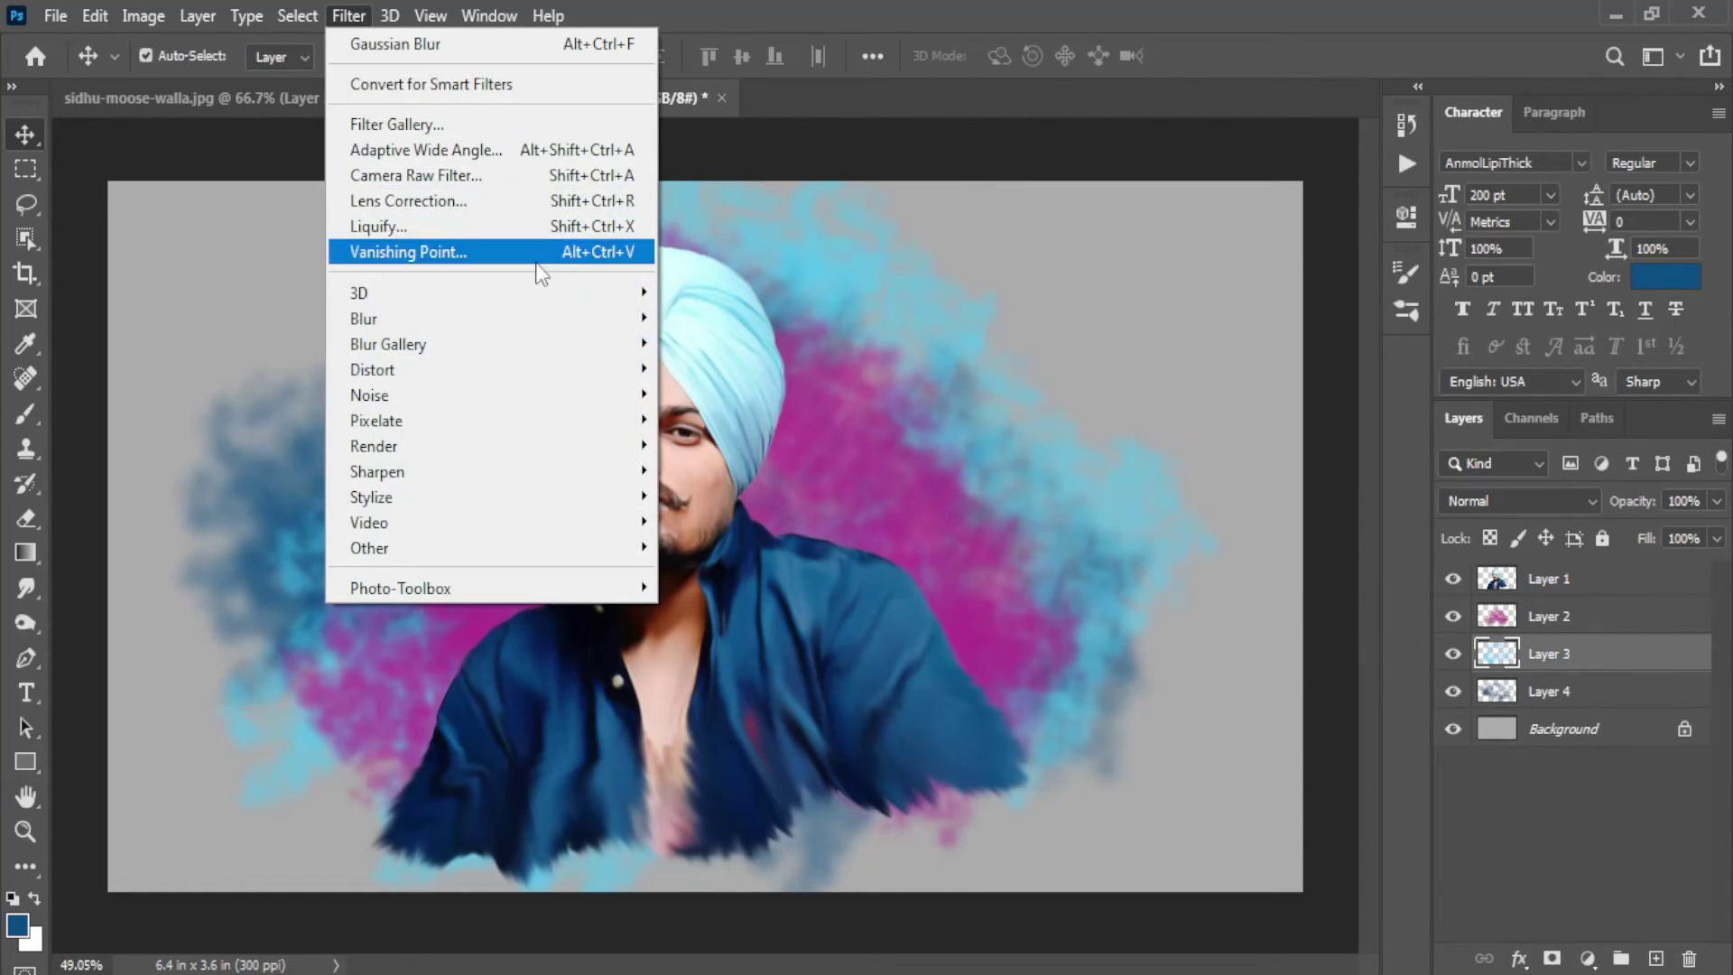
mouse_move(363, 318)
click(760, 408)
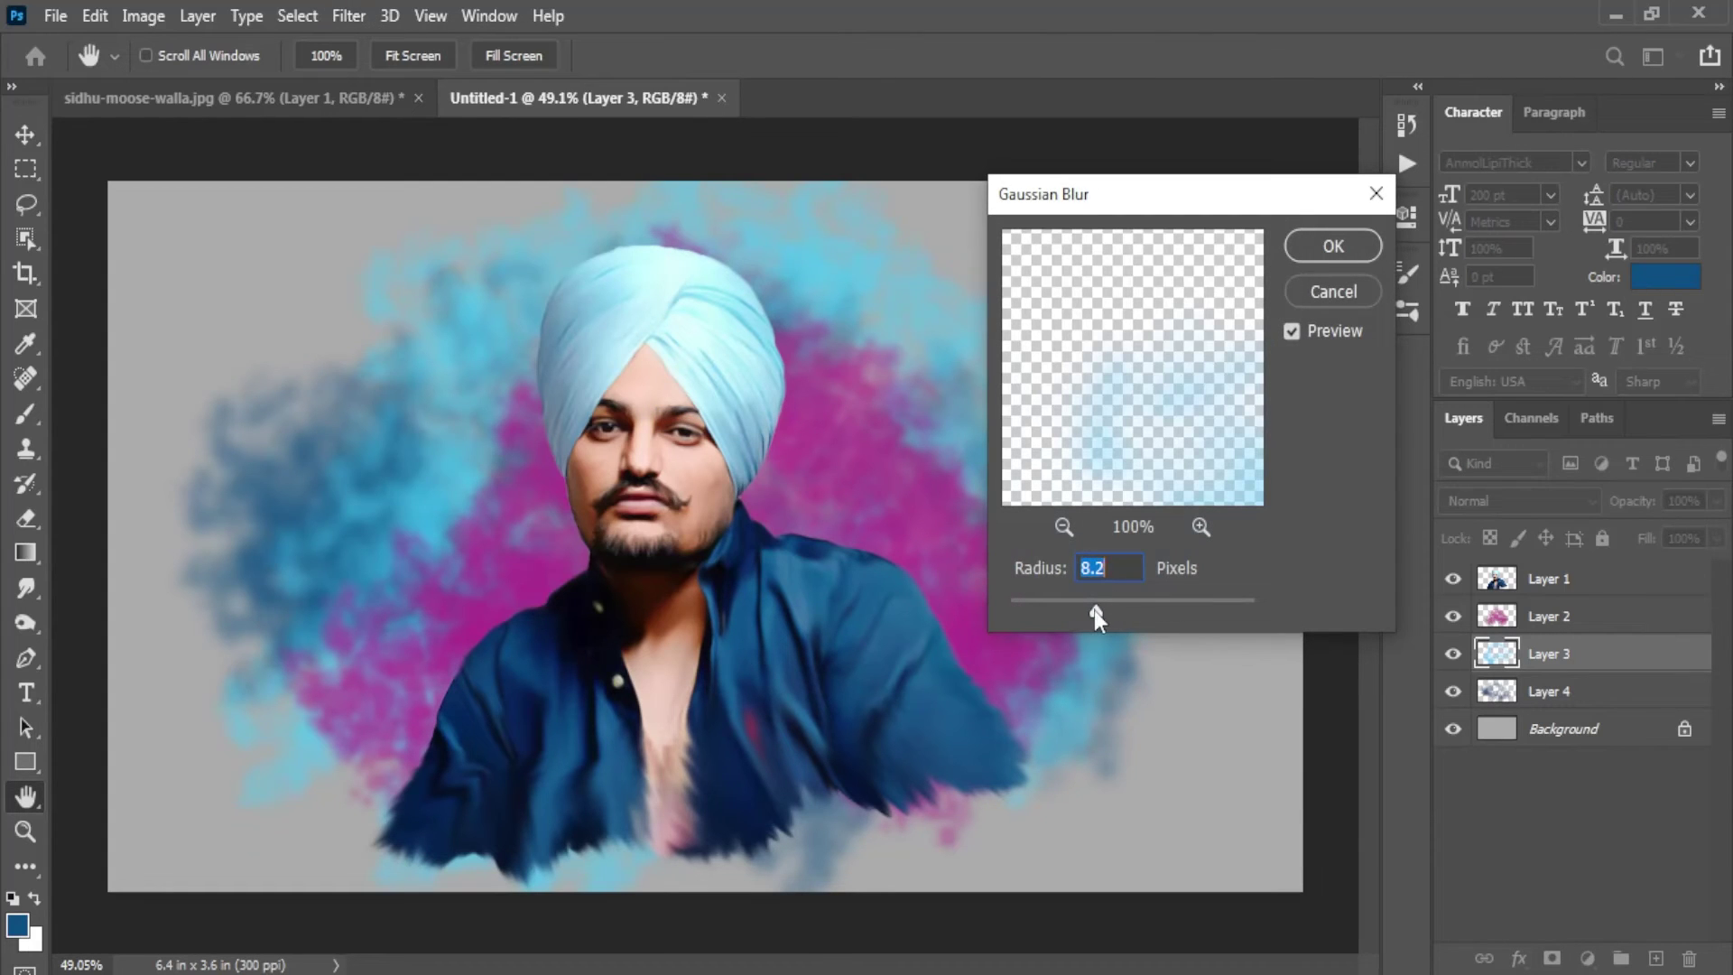
drag(1094, 610, 1103, 615)
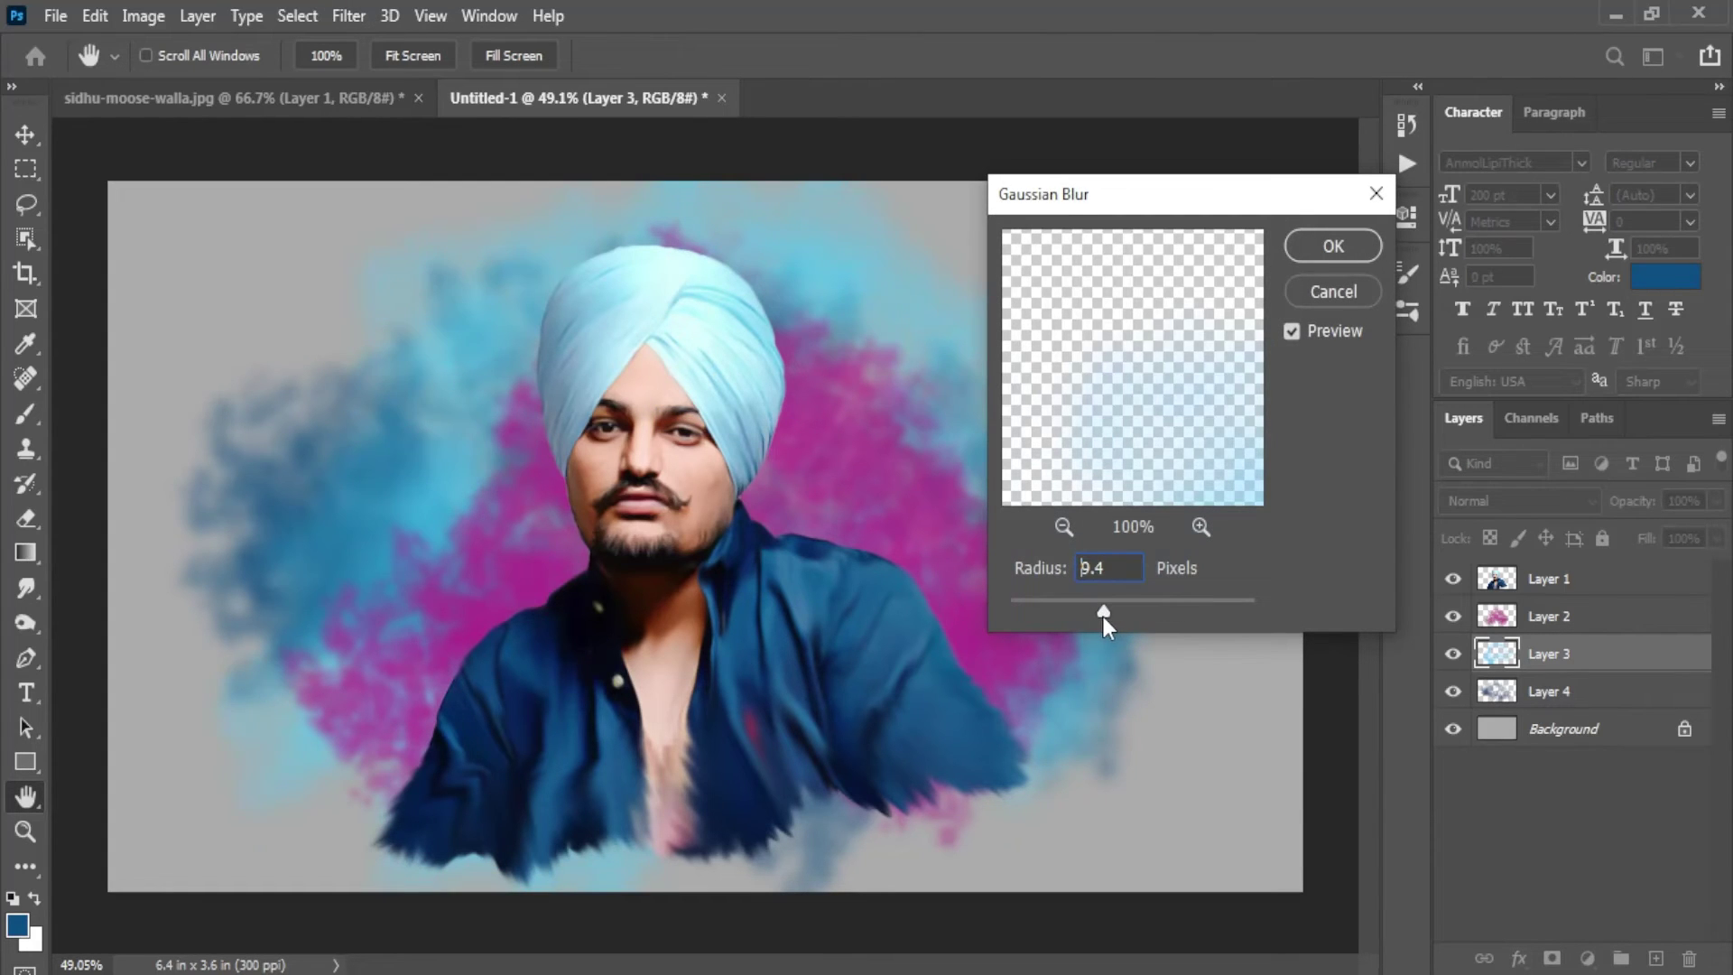
click(1329, 239)
Step: Apply the same 8.4 px Gaussian Blur to Layer 2's magenta smoke
click(1570, 623)
click(348, 15)
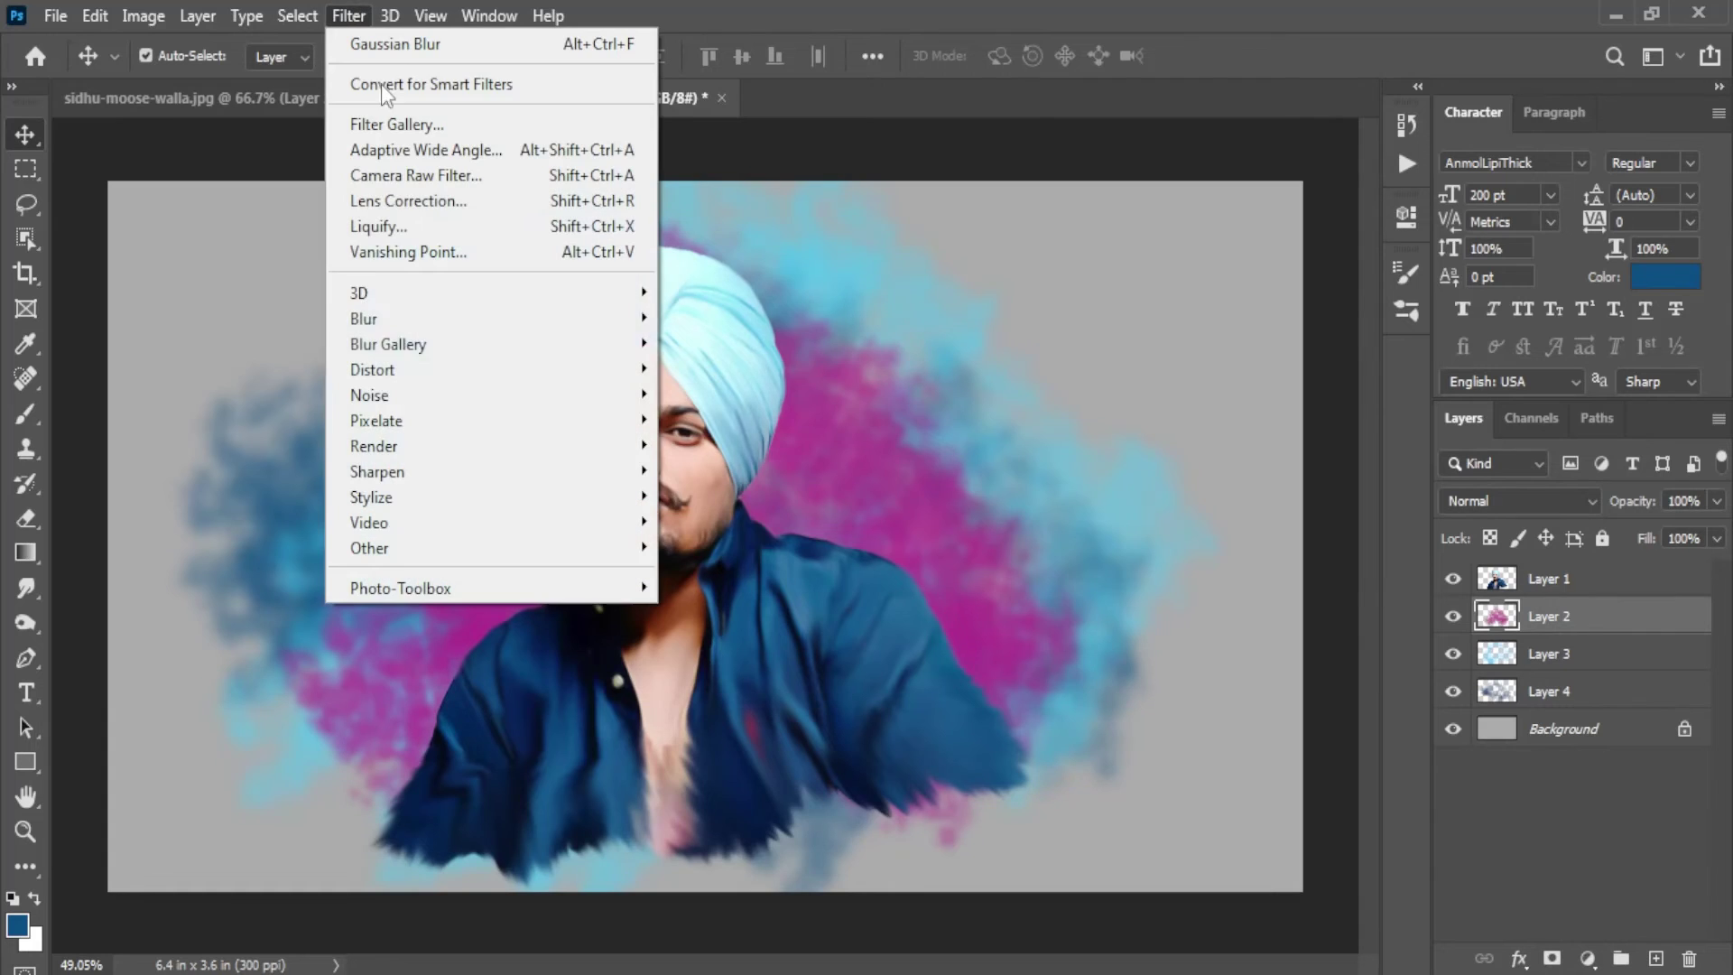
click(728, 421)
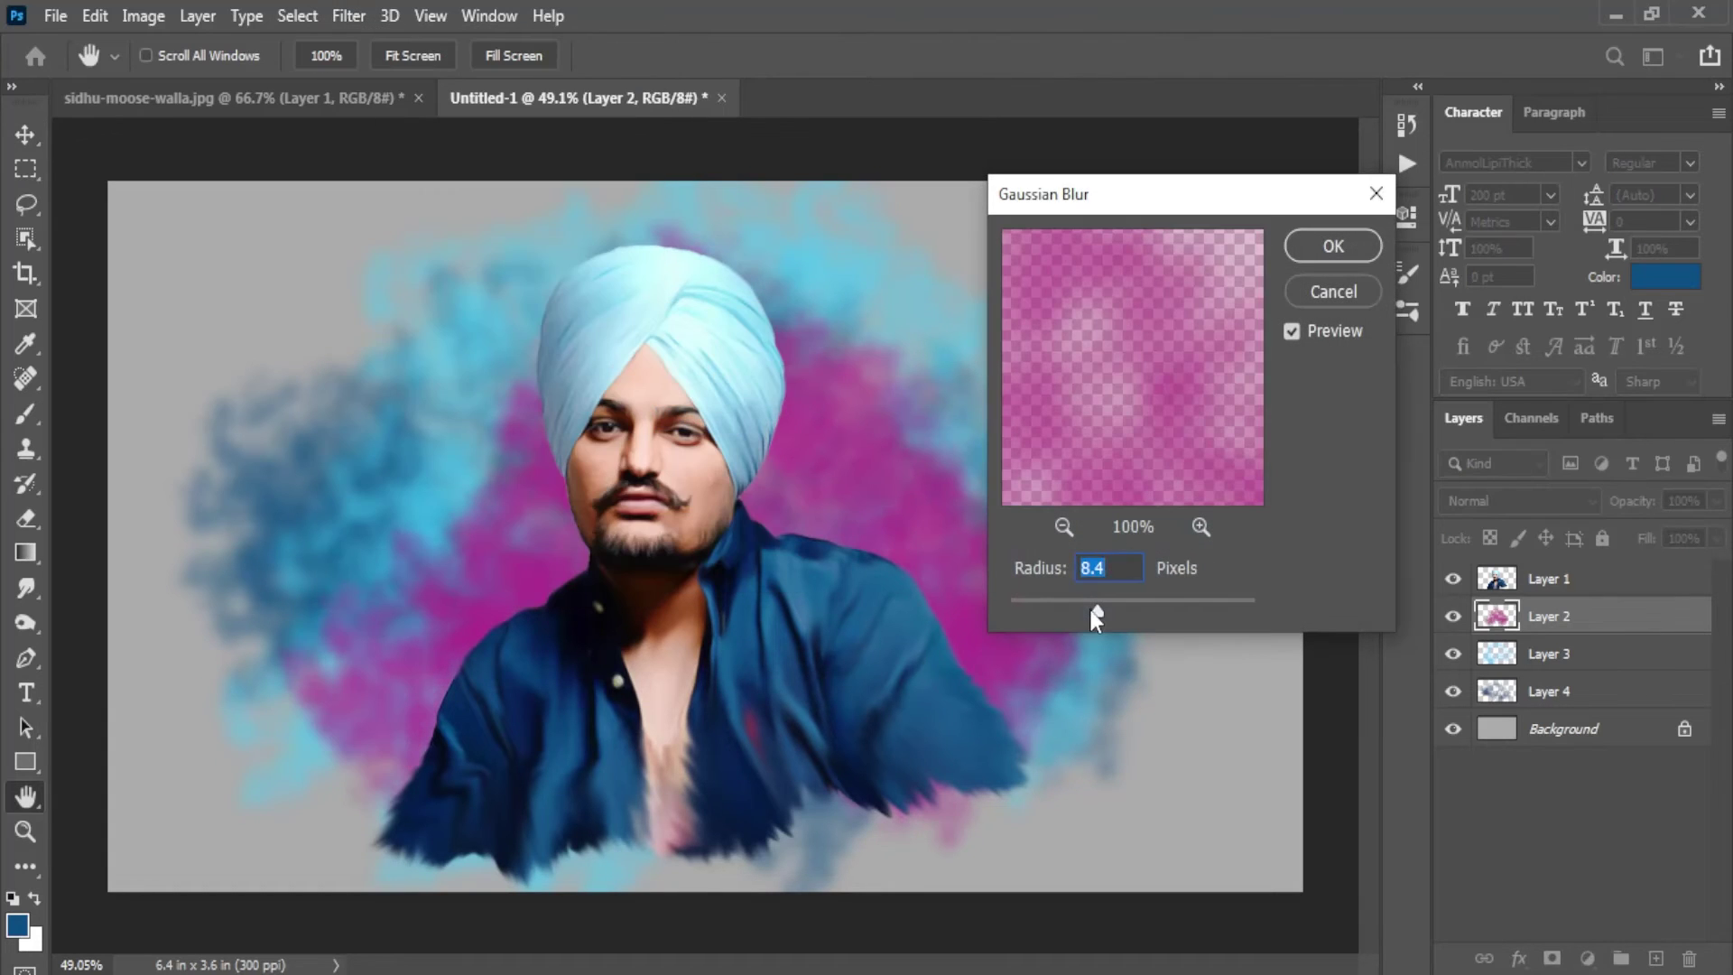
click(1333, 245)
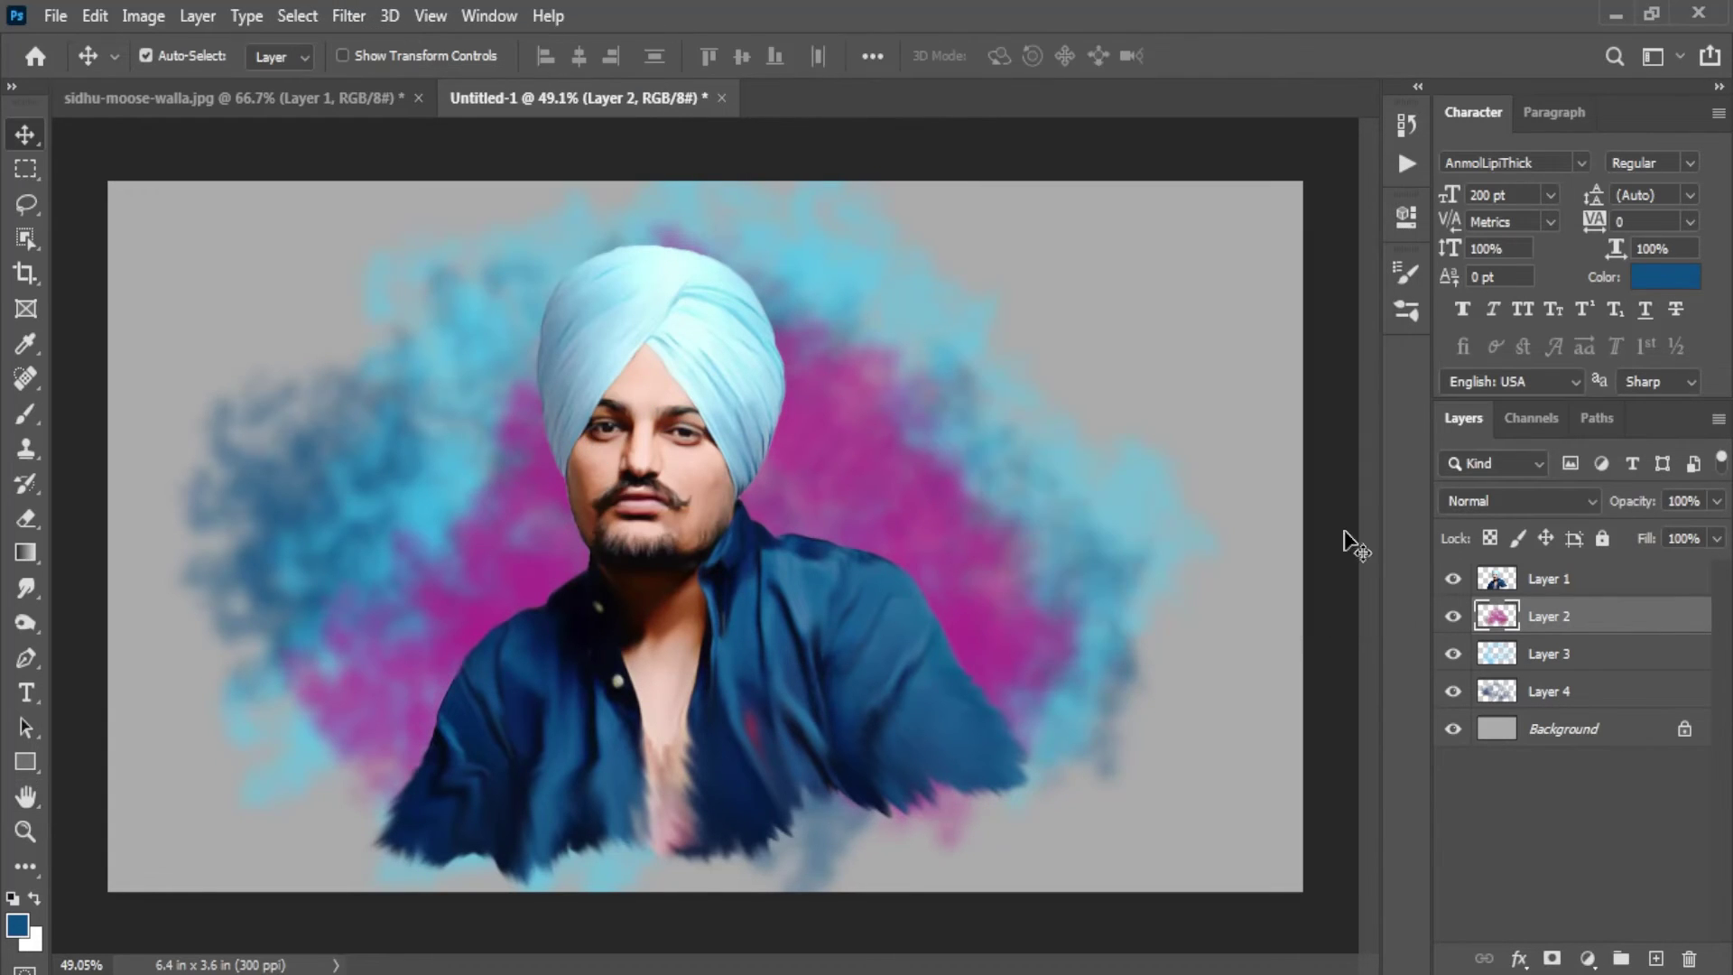
Step: Paint more magenta smoke right of the head on Layer 2
click(25, 413)
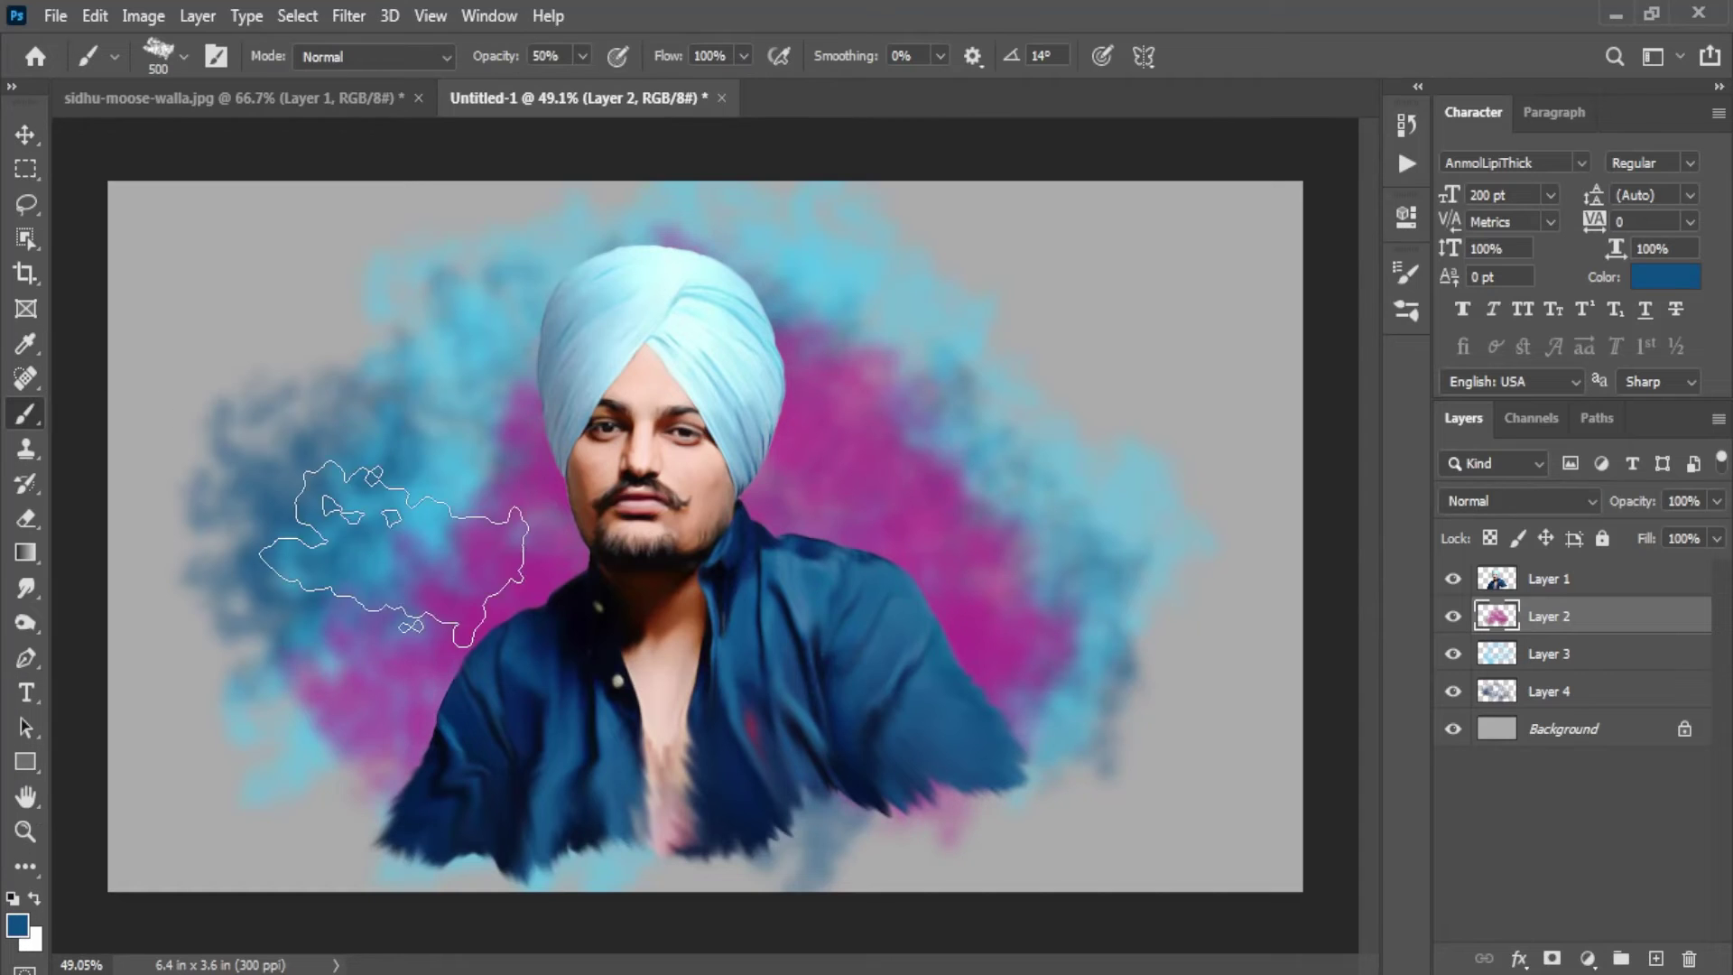
alt+click(522, 569)
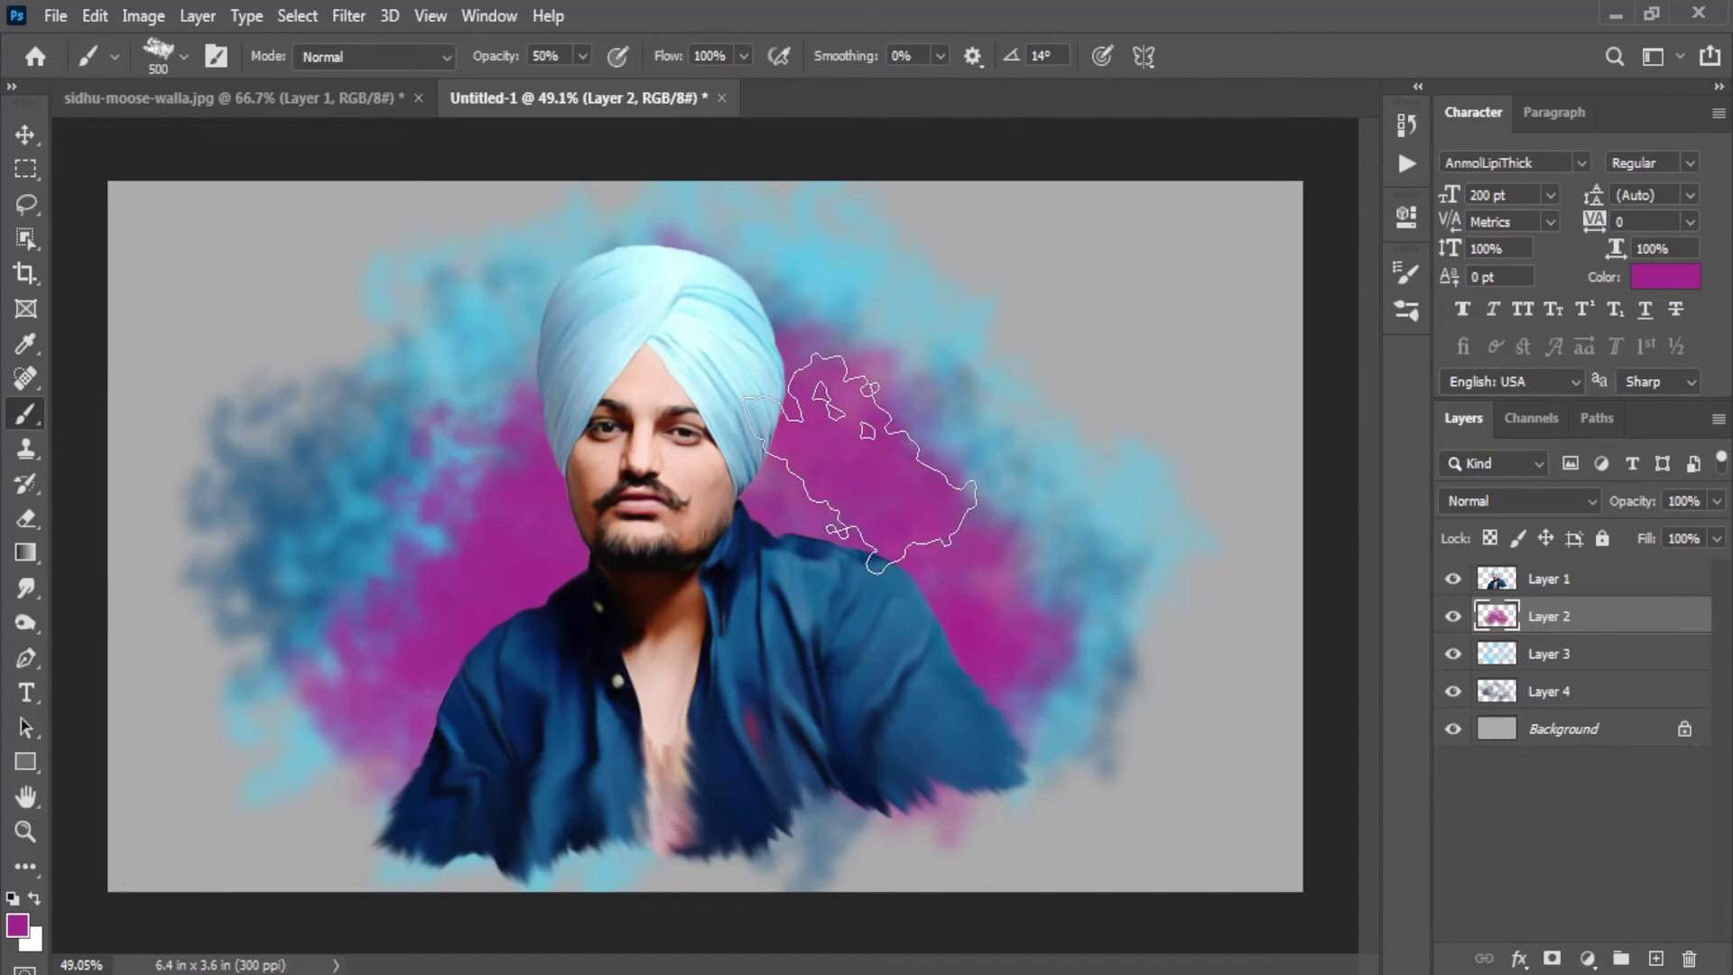
drag(857, 425, 947, 577)
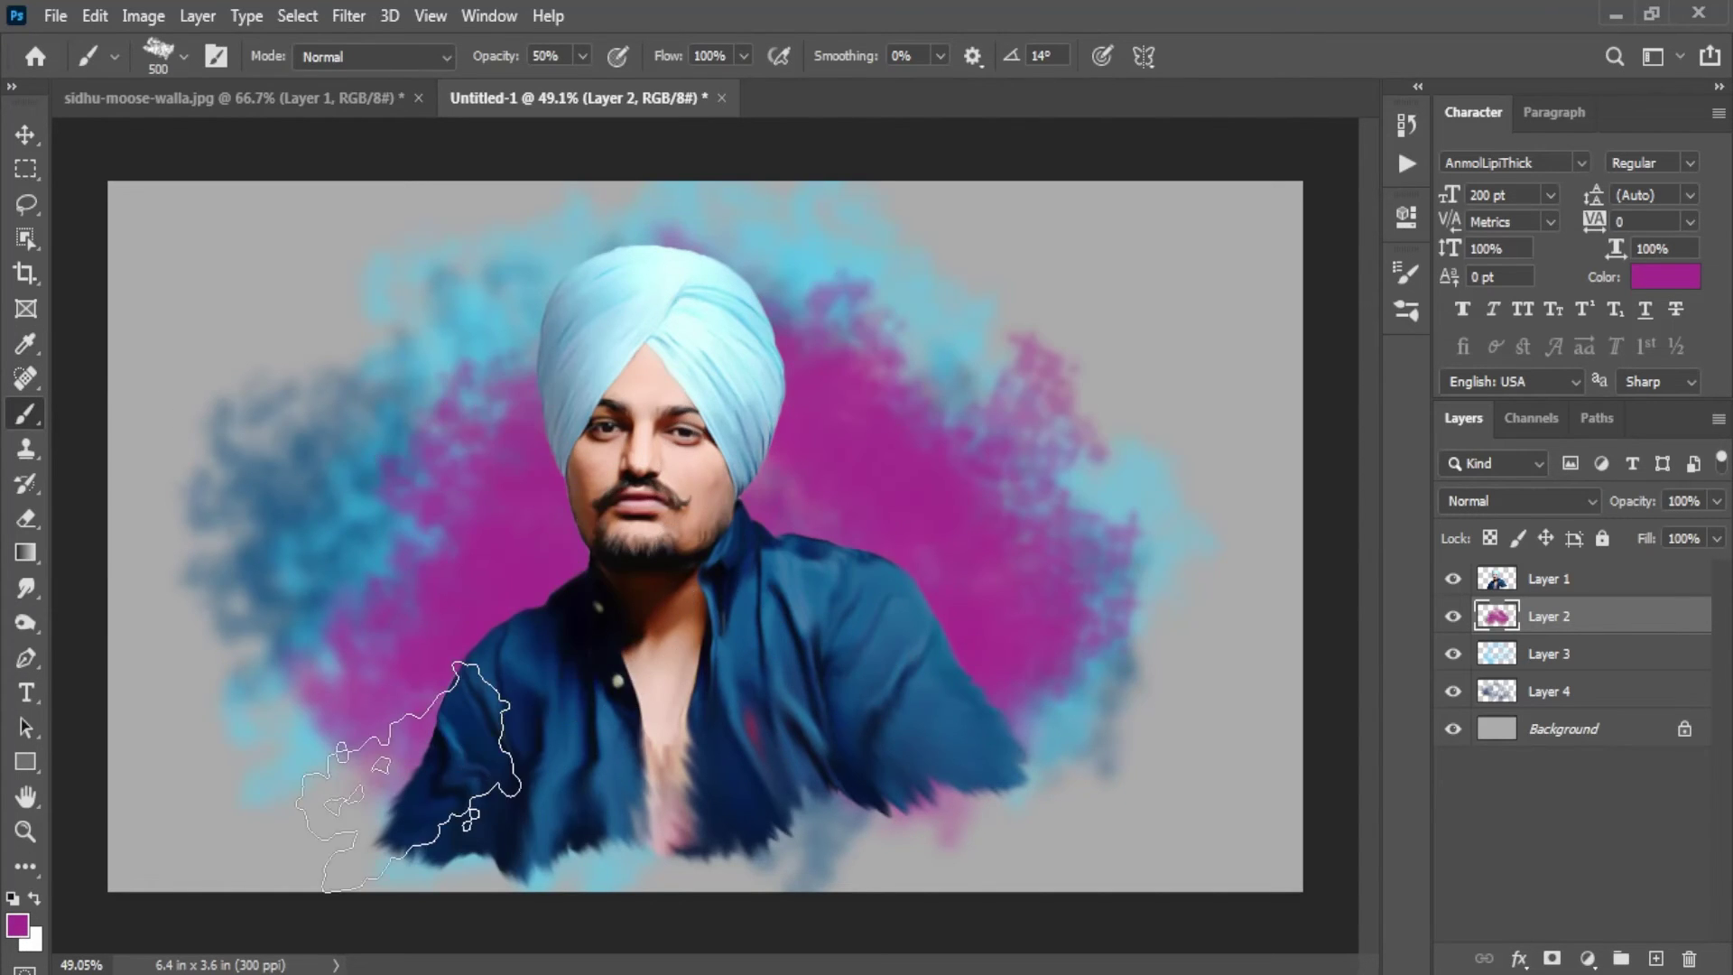
Step: Sample light blue 56bbde and paint it on the right side on Layer 3
click(1544, 664)
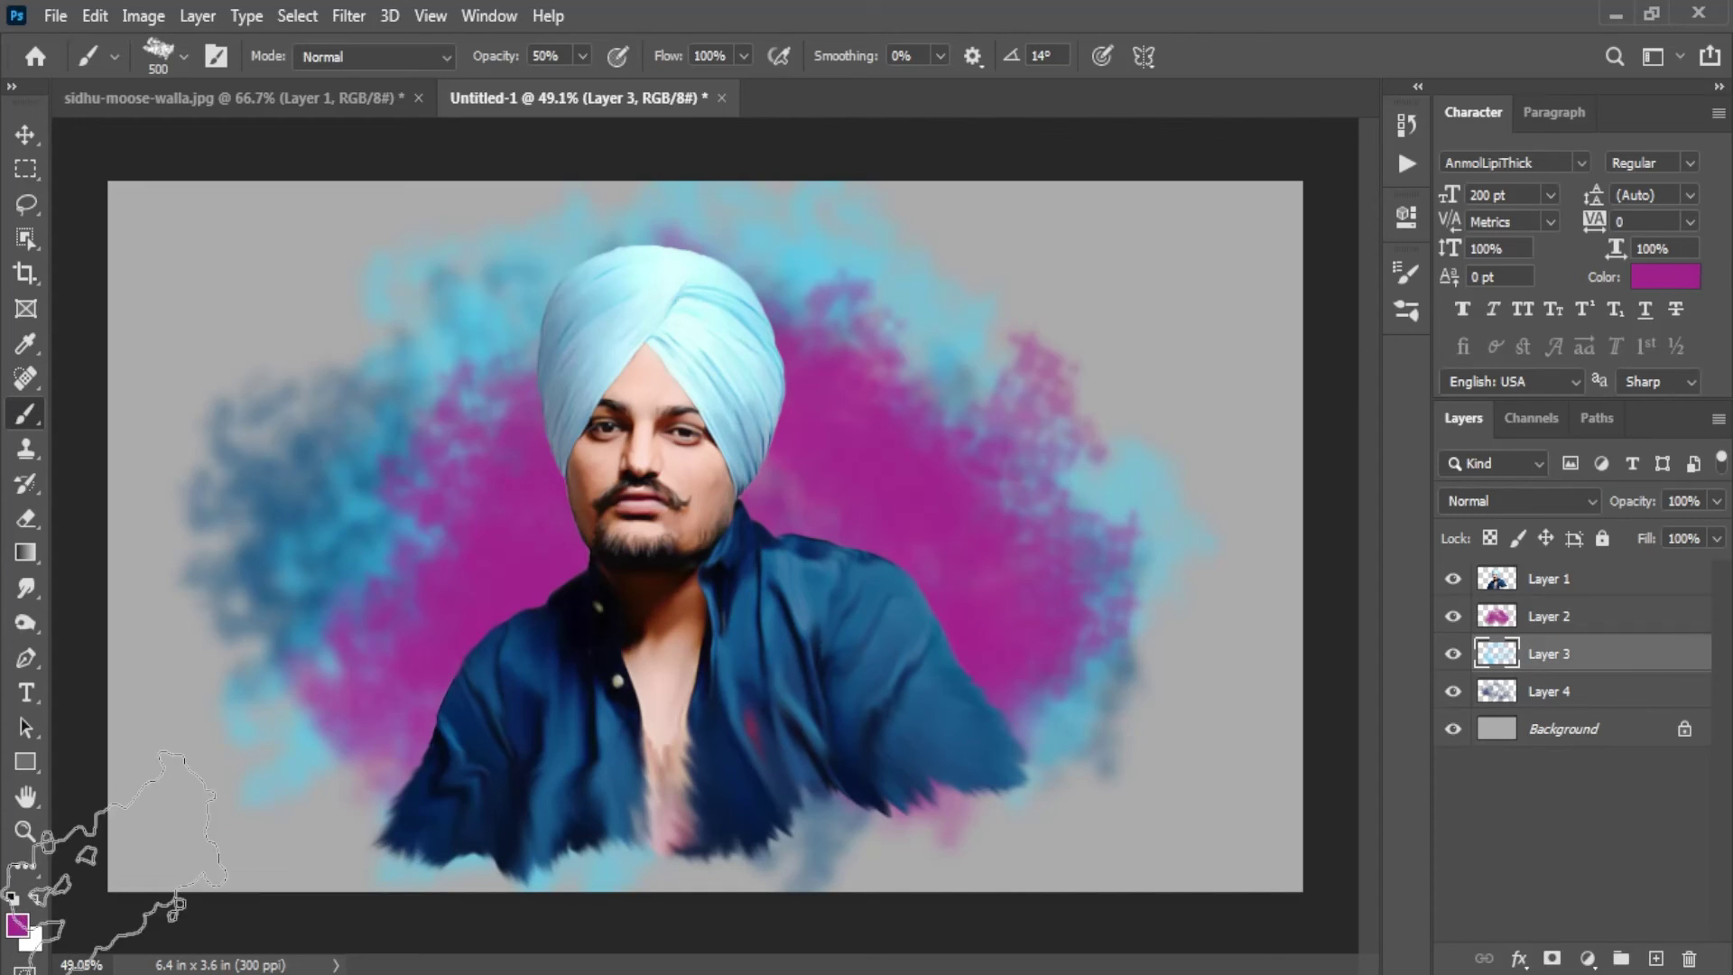
click(17, 927)
click(479, 326)
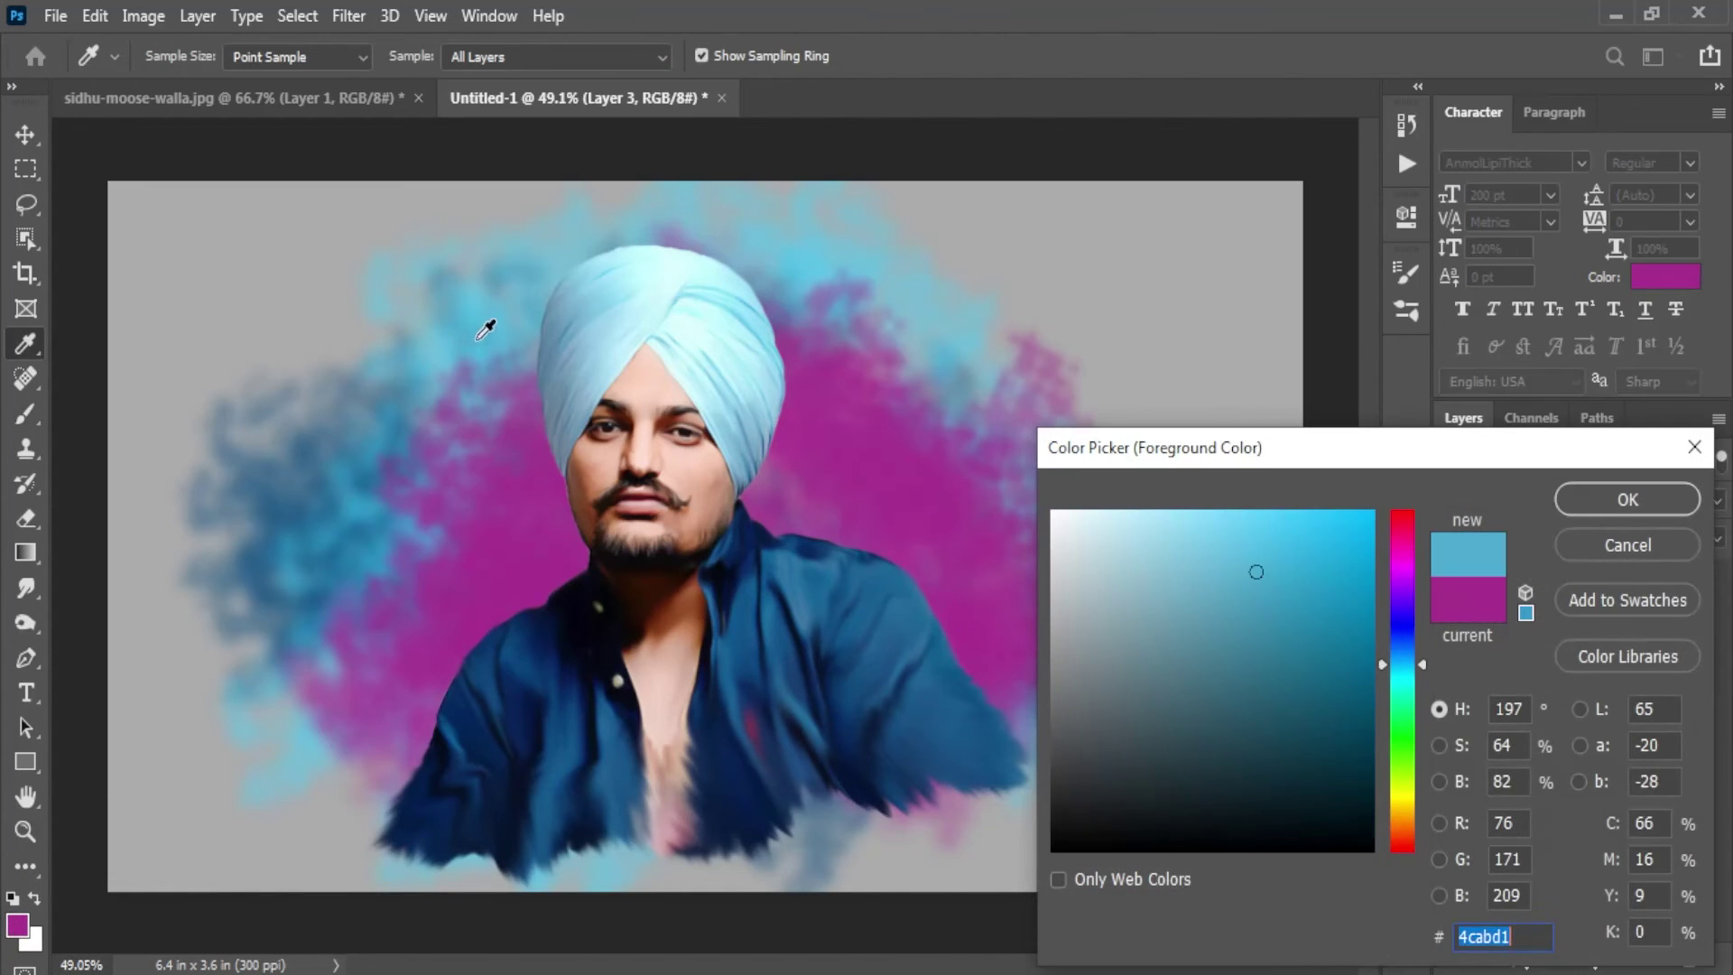
click(673, 433)
click(1629, 499)
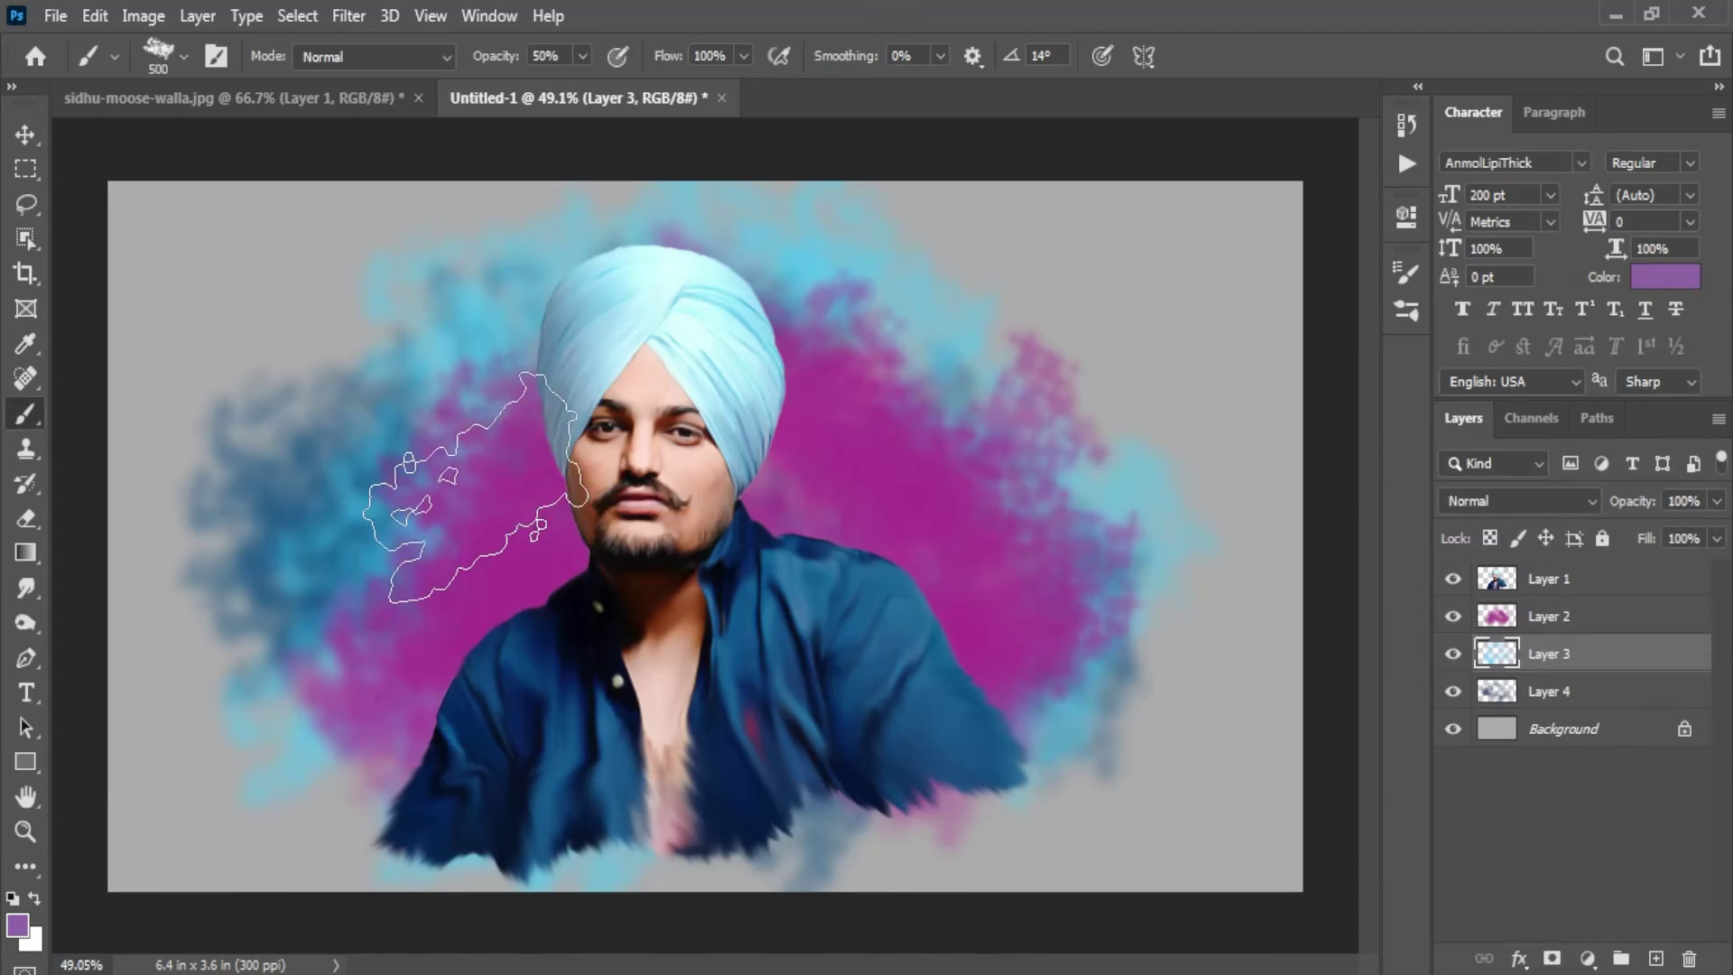
click(487, 309)
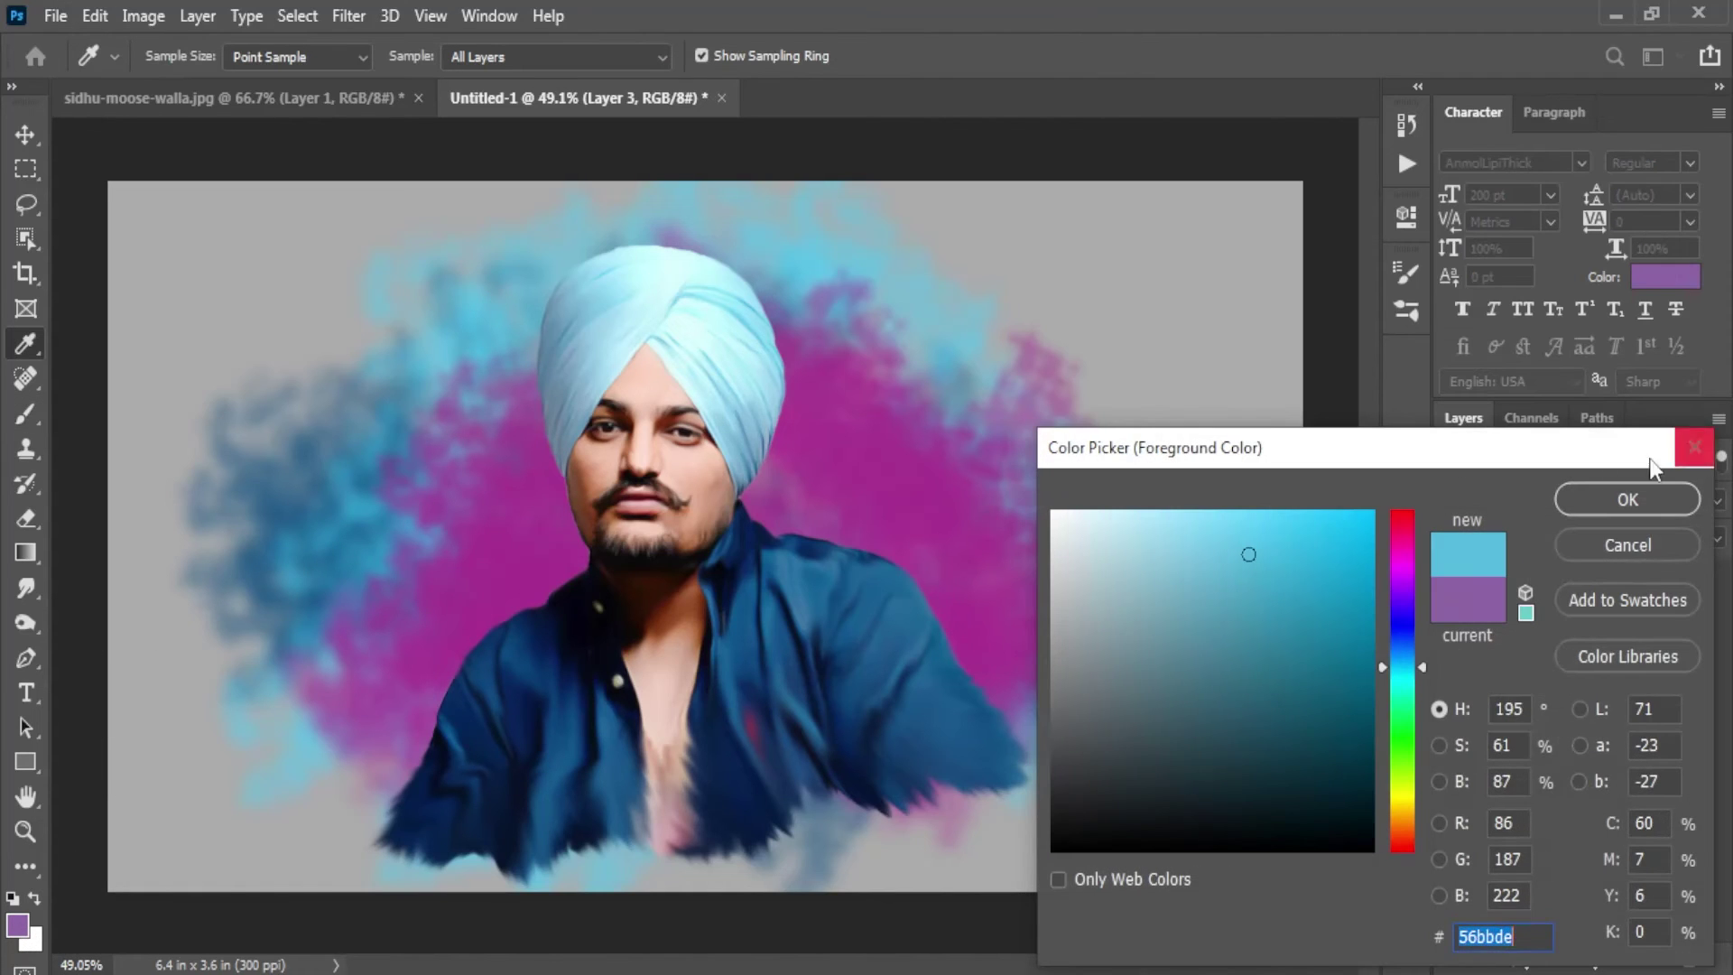
click(1629, 499)
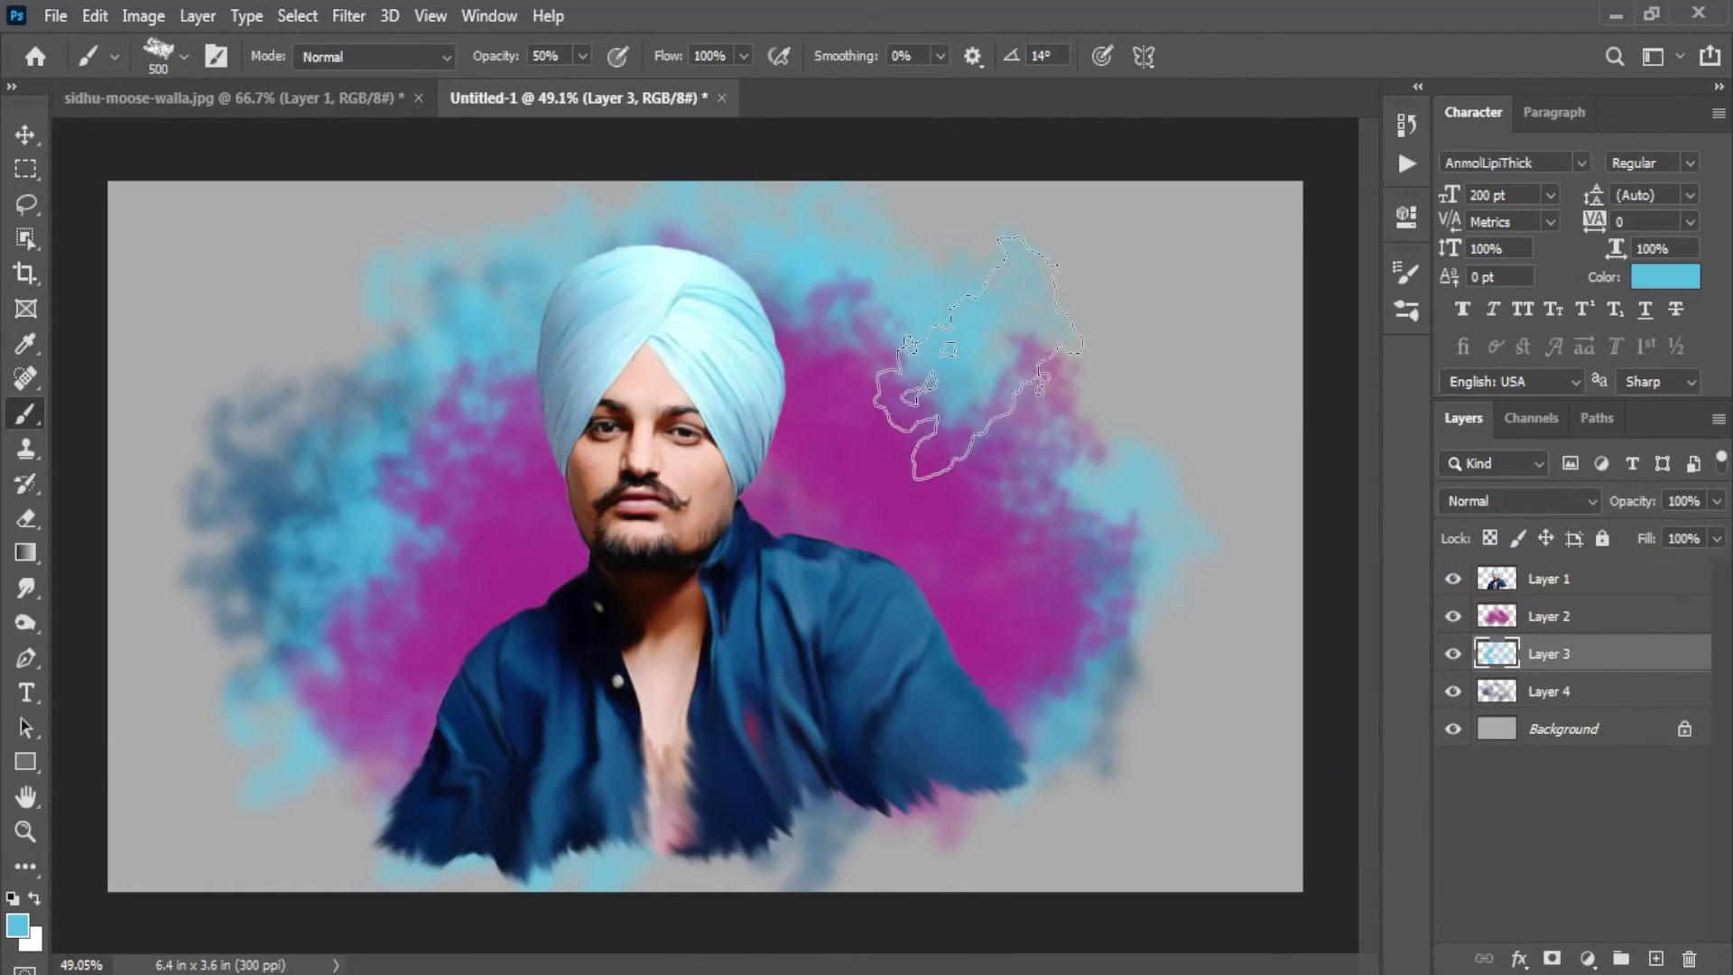
mouse_move(948, 388)
mouse_down()
mouse_move(1002, 631)
mouse_move(921, 361)
mouse_up()
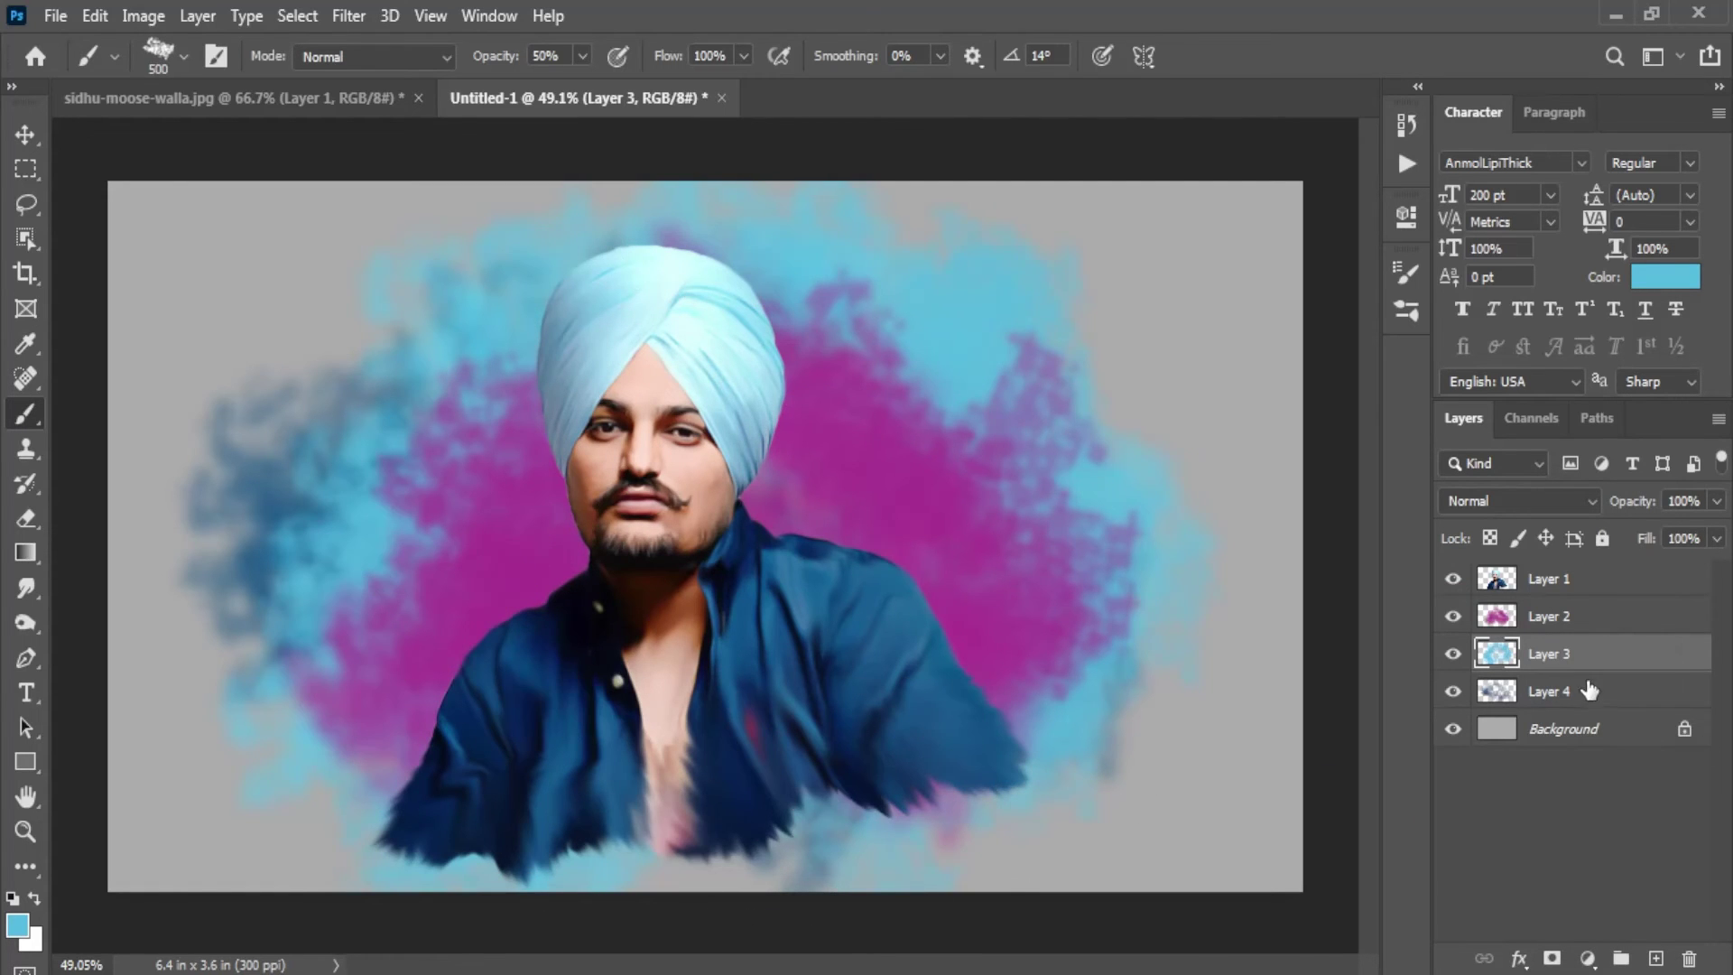
Step: Paint steel-blue 457192 smoke around the cloud's left and right edges on Layer 4
click(1552, 693)
click(16, 921)
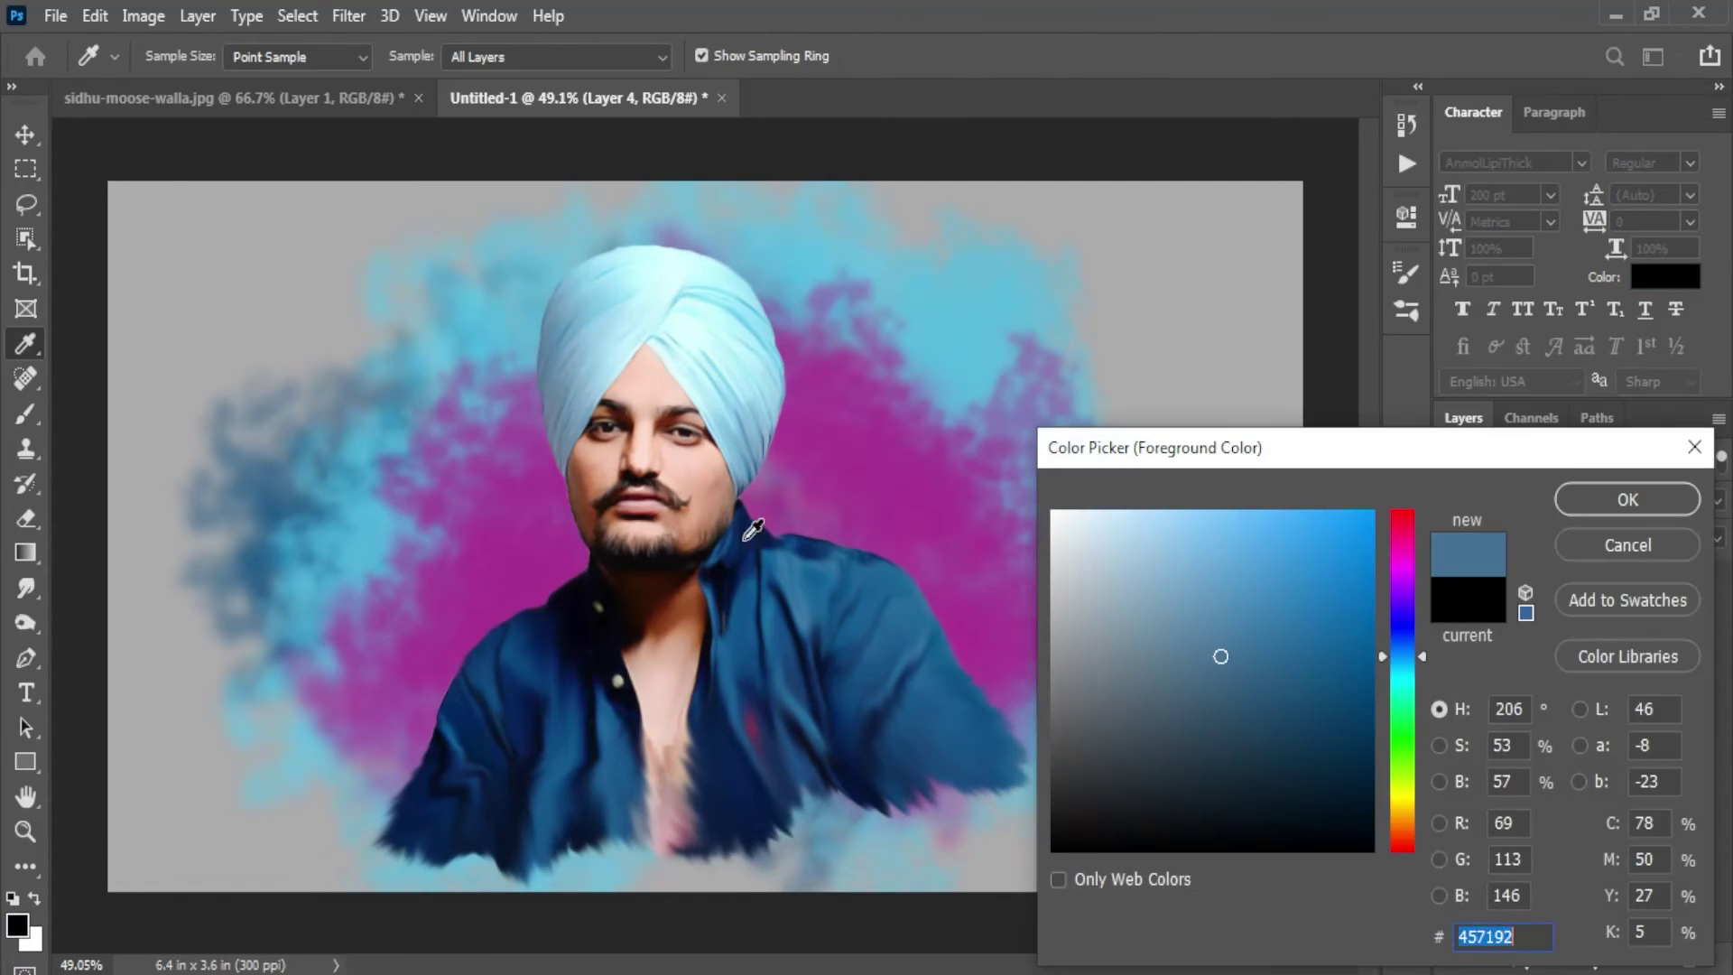
key(Return)
drag(299, 613, 888, 344)
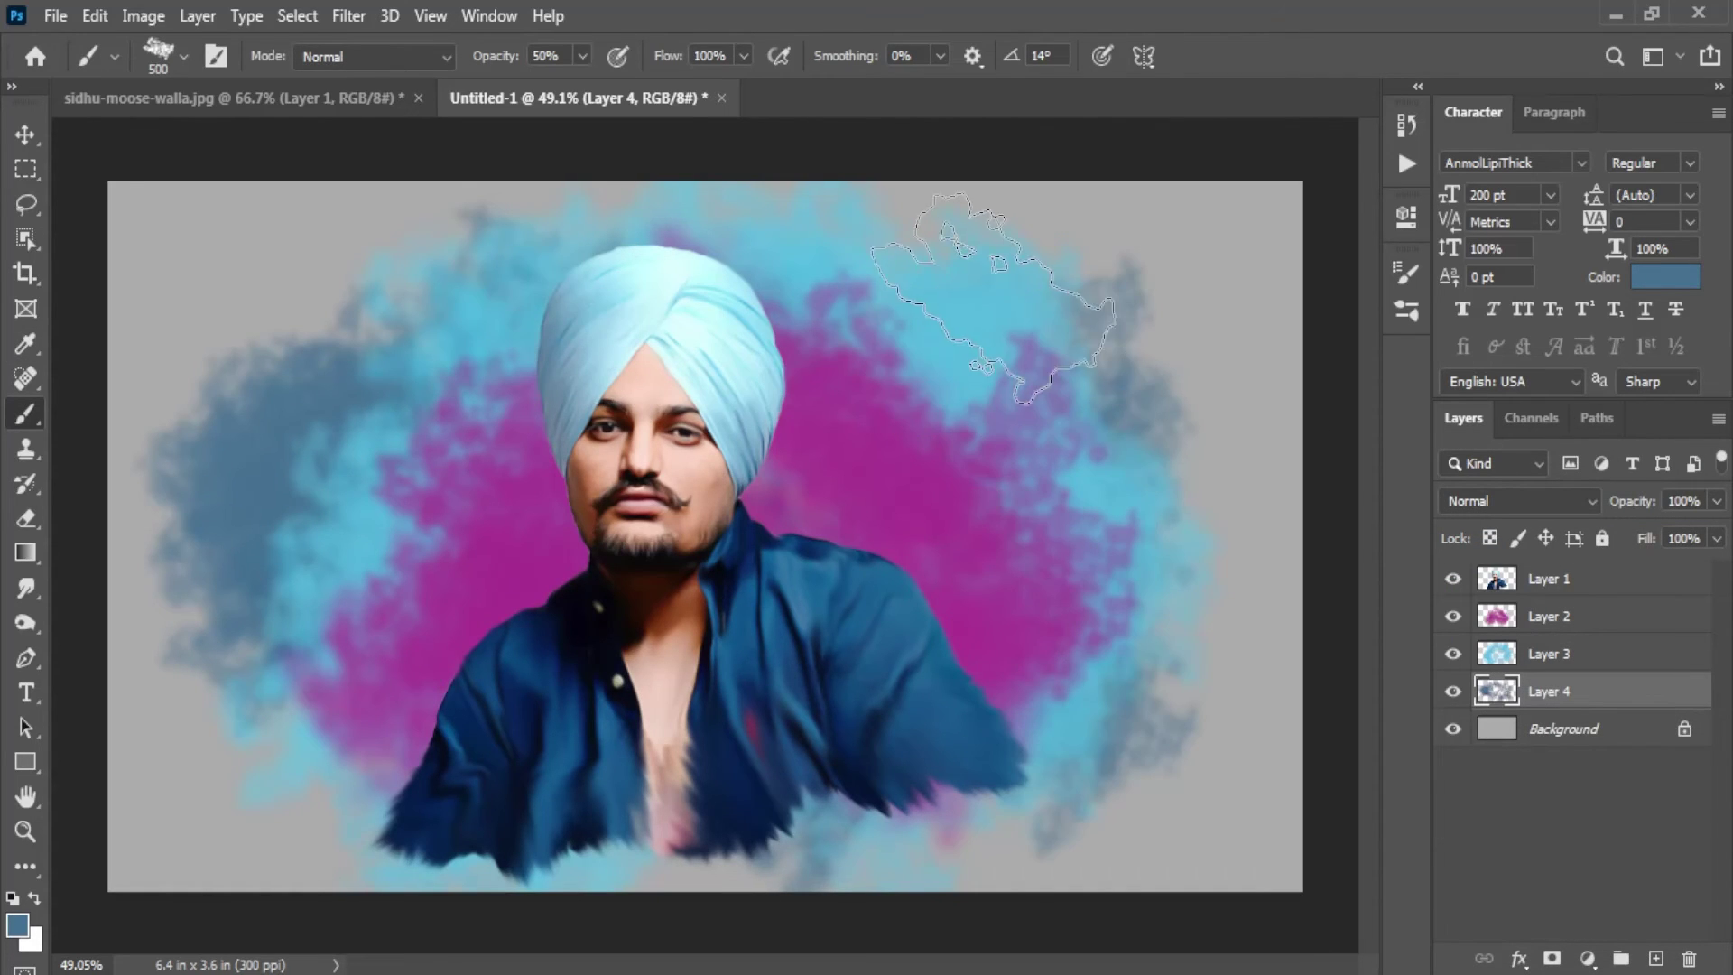
drag(889, 343, 921, 370)
Step: Merge smoke Layers 2, 3 and 4 into a single layer
click(1614, 630)
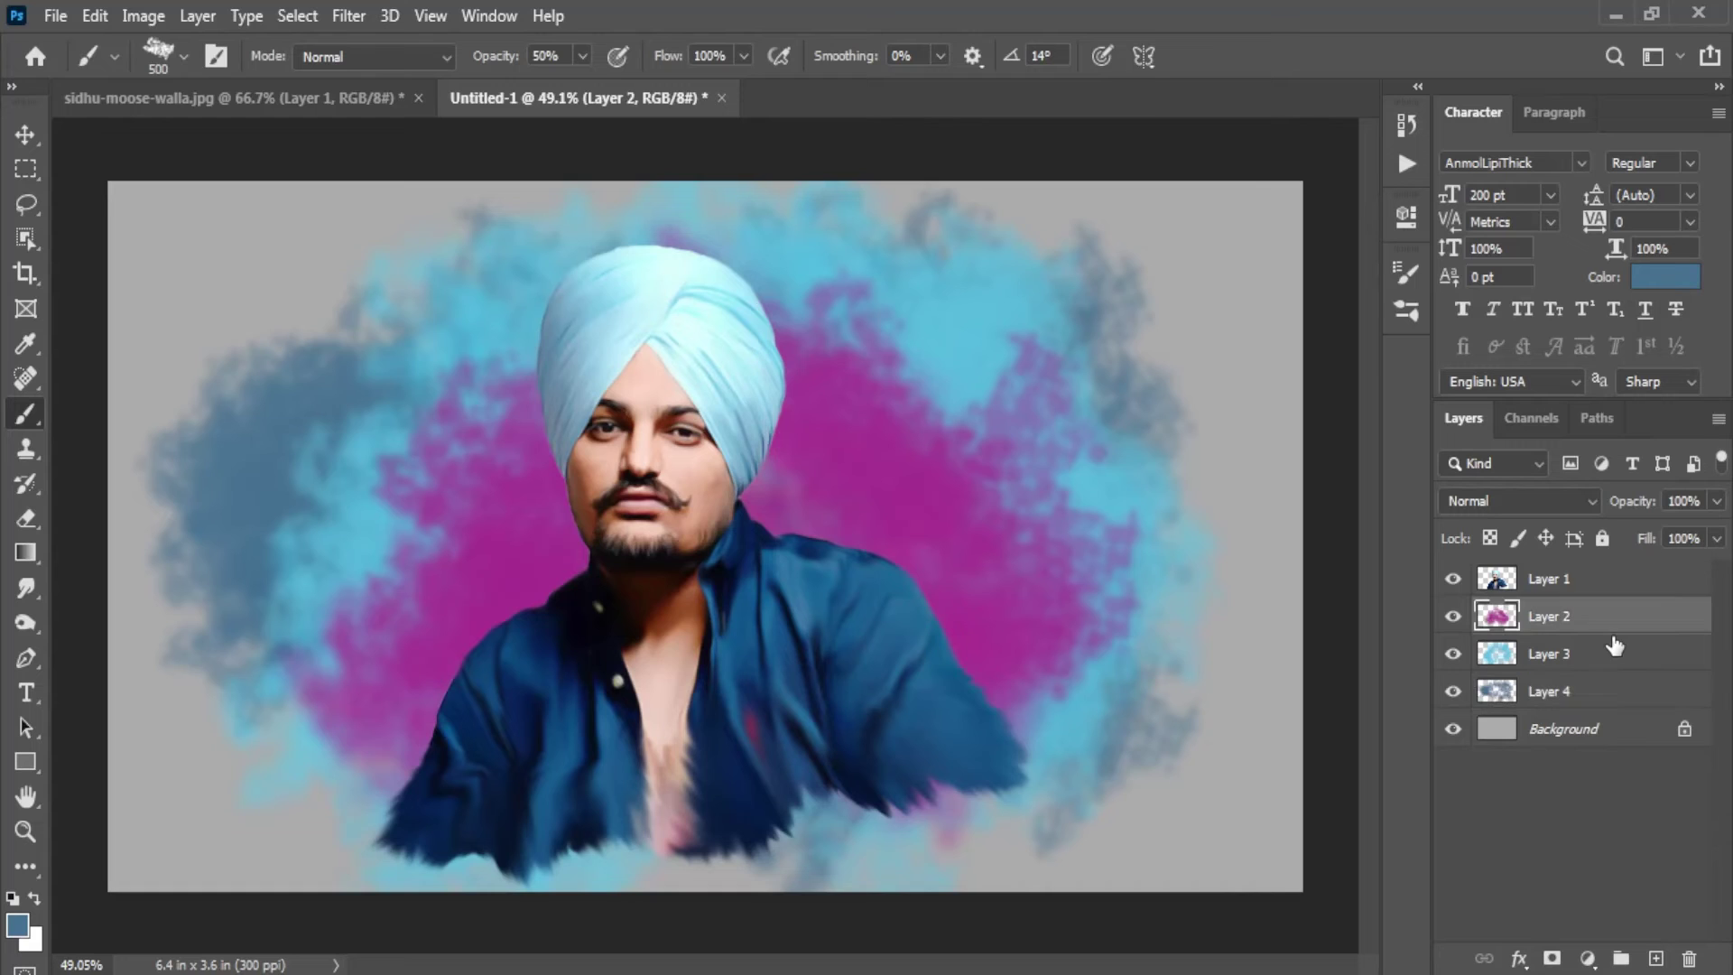
ctrl+click(1588, 664)
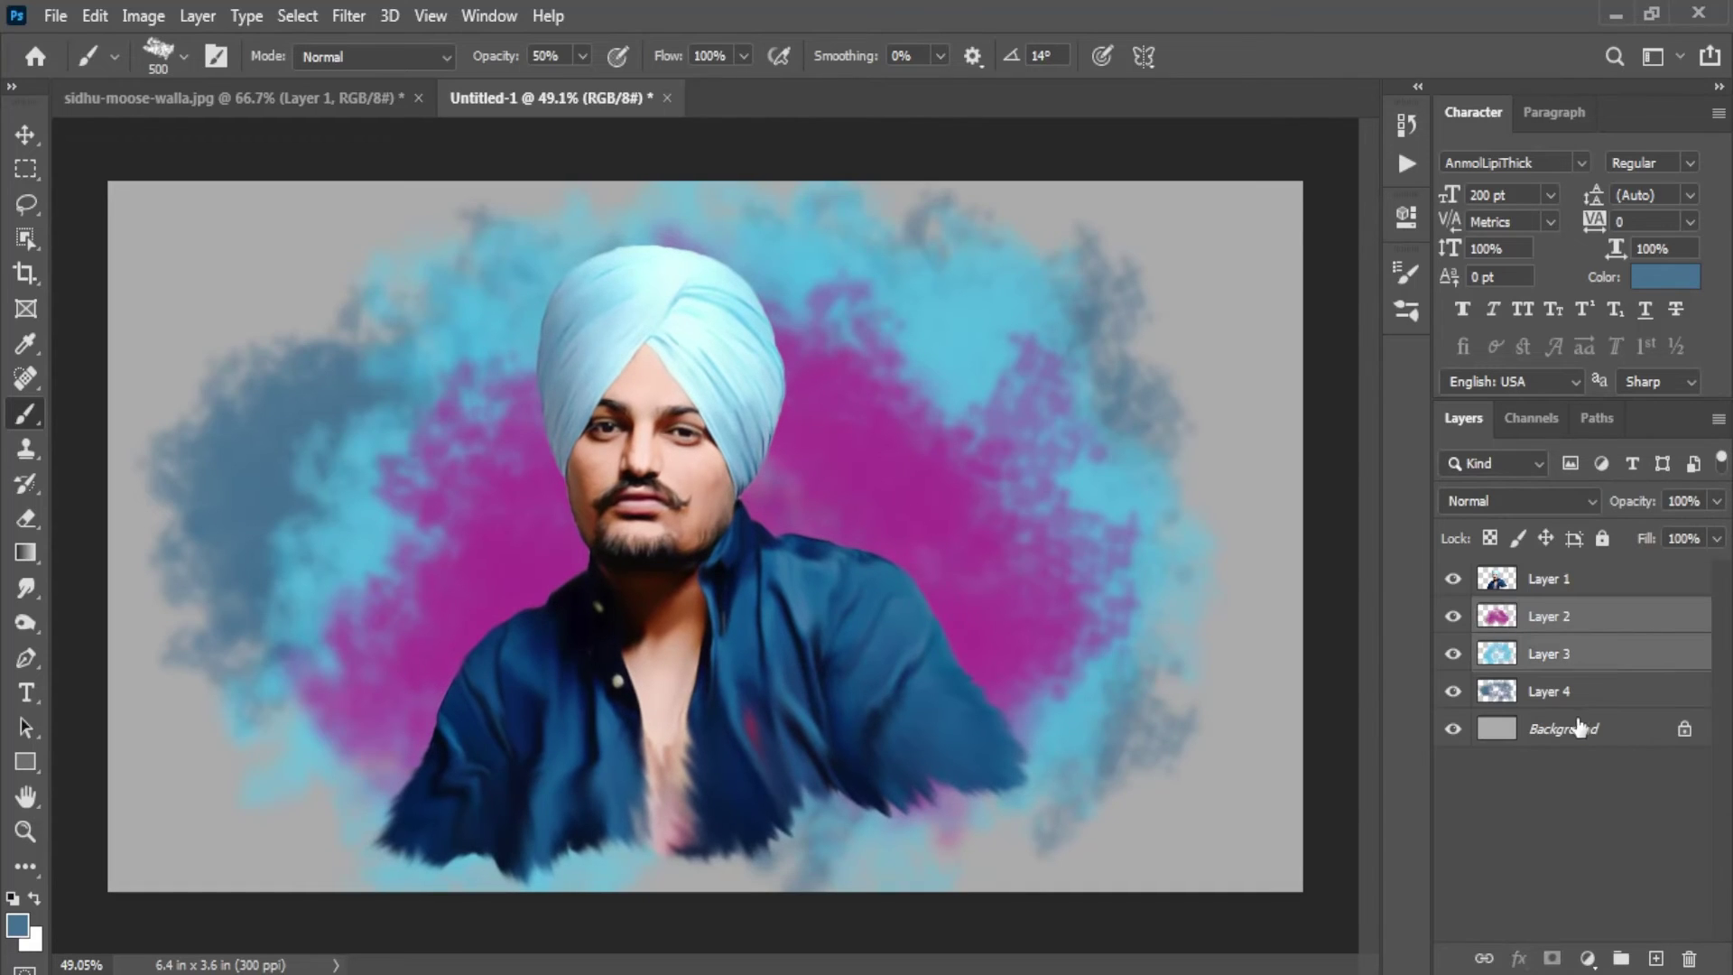
ctrl+click(1575, 697)
key(ctrl+e)
Step: Paint light cyan 49b0d7 strokes over the magenta beside the shirt on a new layer
click(1654, 958)
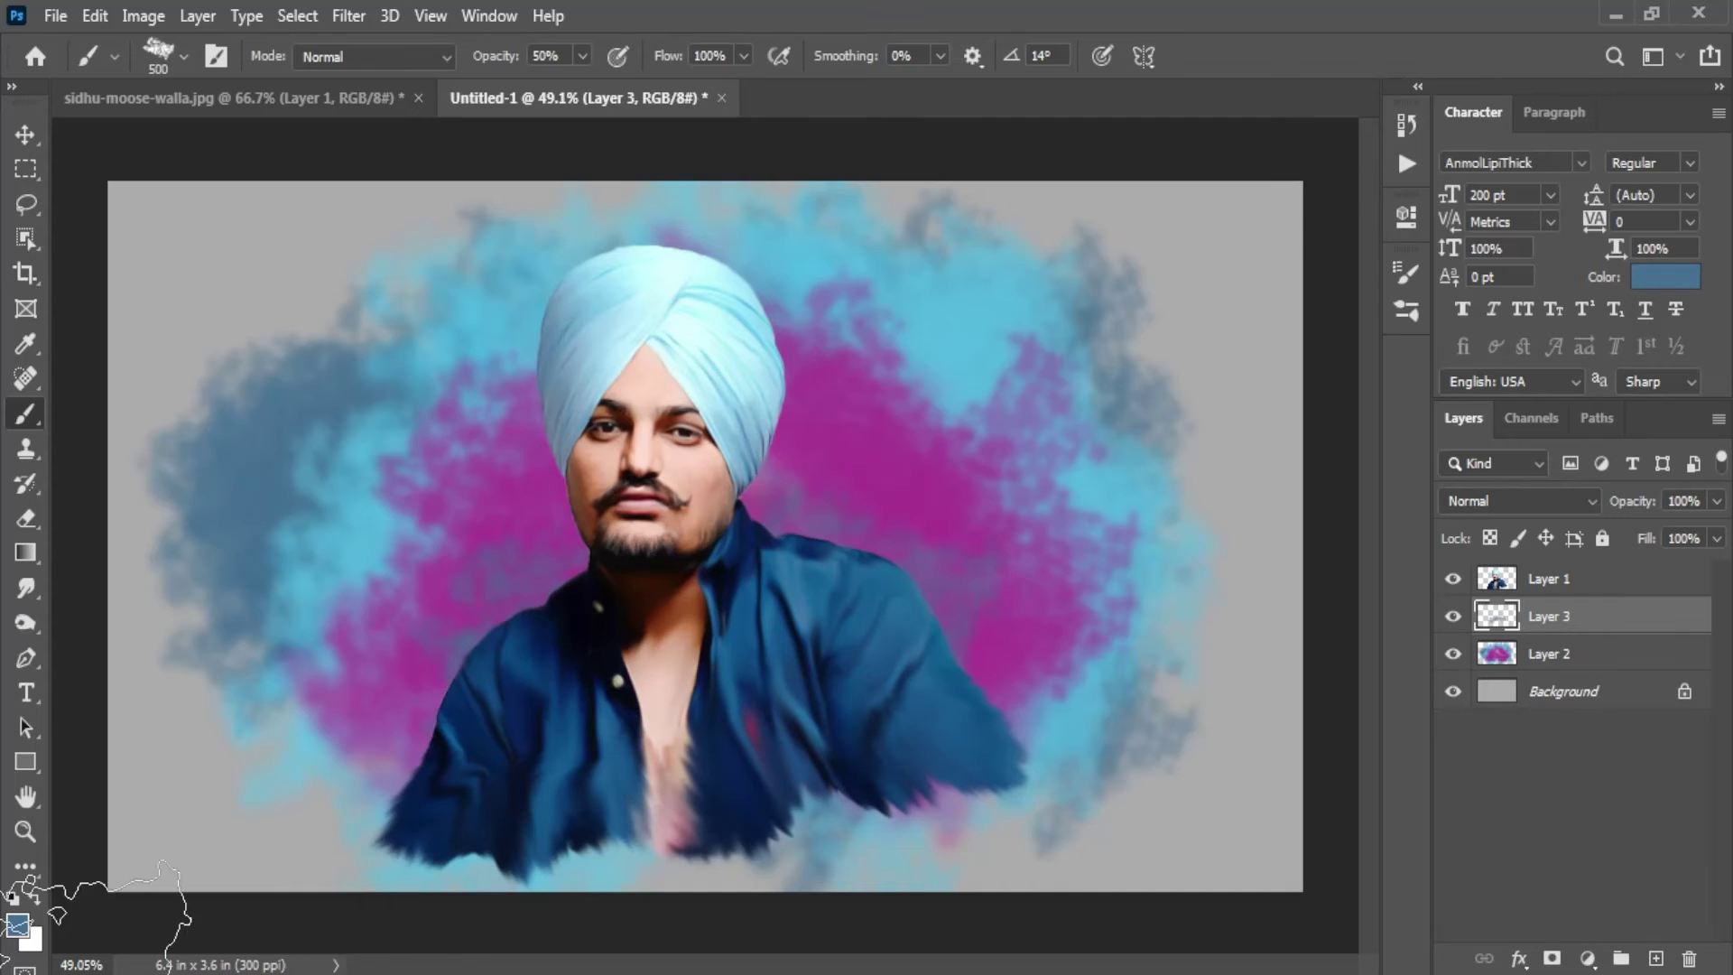
click(26, 930)
click(1261, 569)
click(1557, 498)
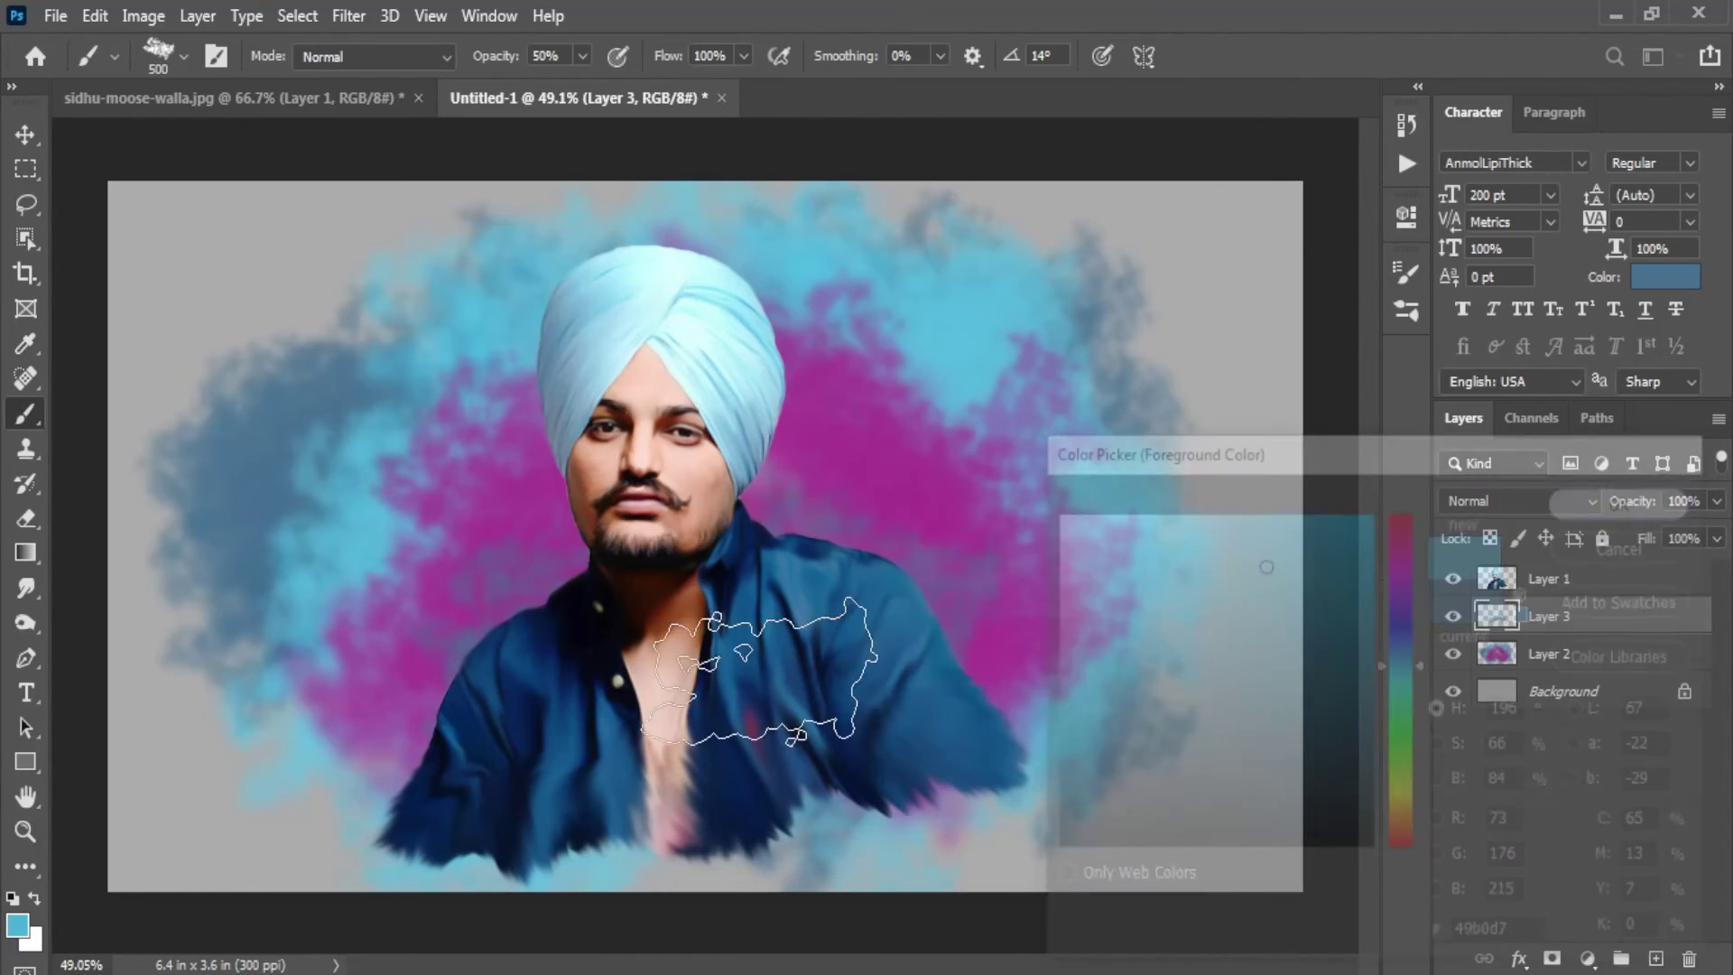
drag(799, 695, 799, 497)
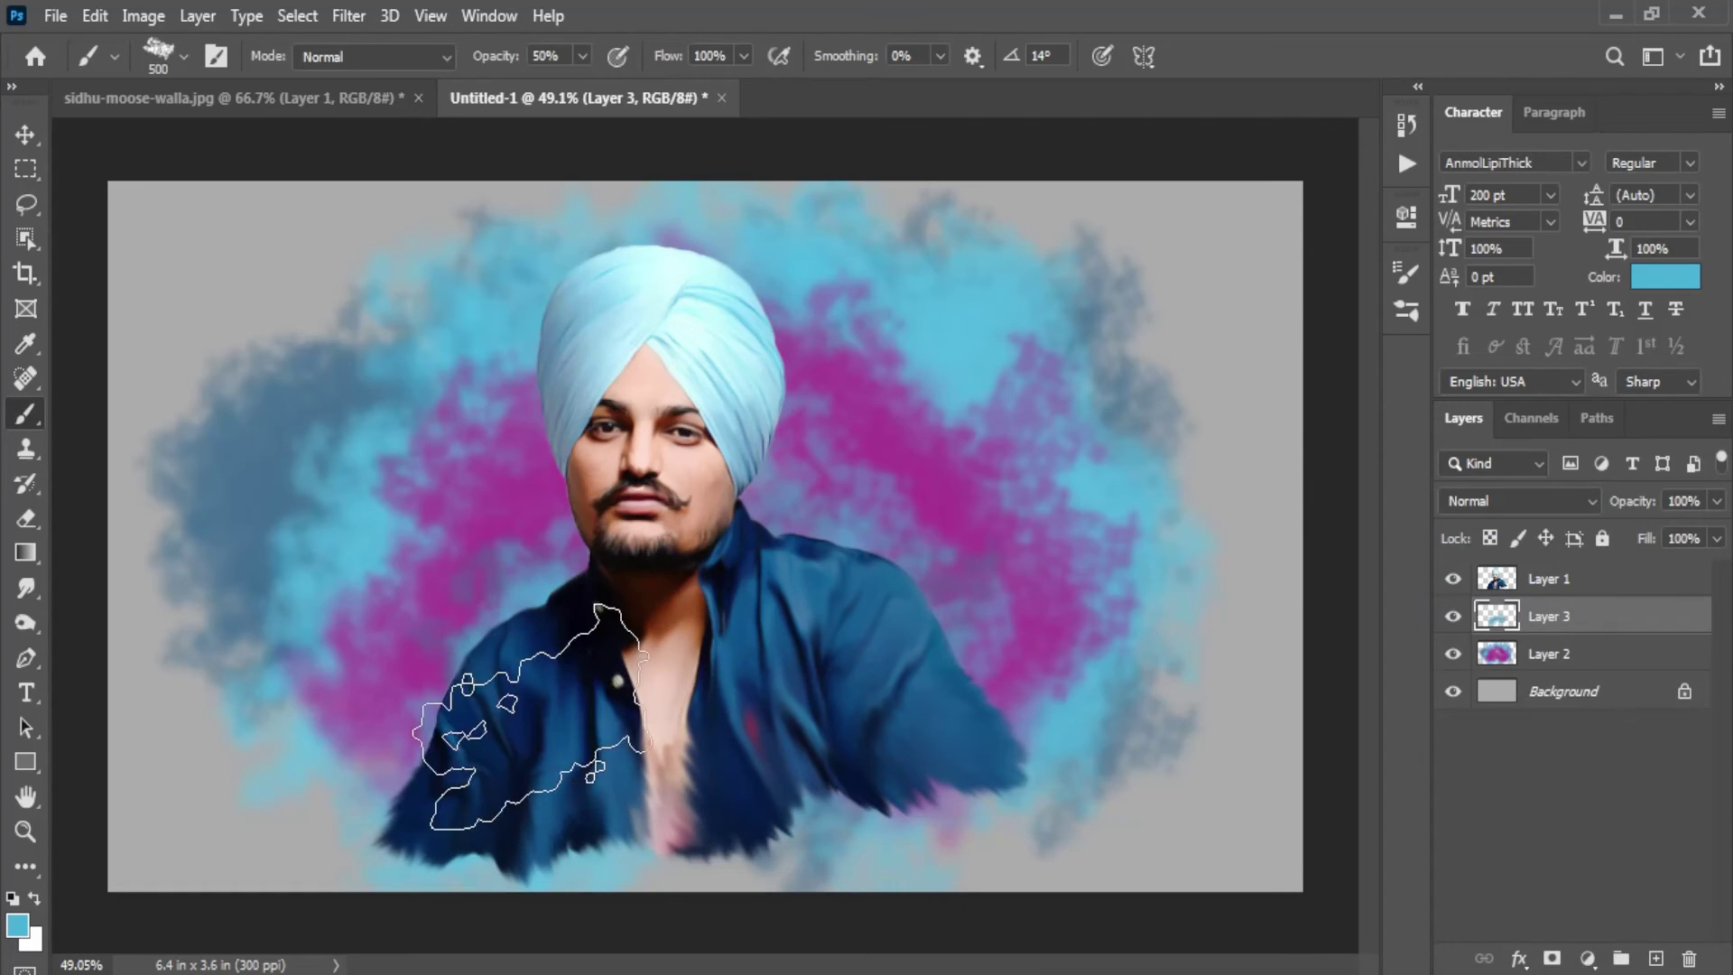
alt+scroll(747, 490, down, 2)
alt+scroll(747, 490, up, 2)
click(24, 137)
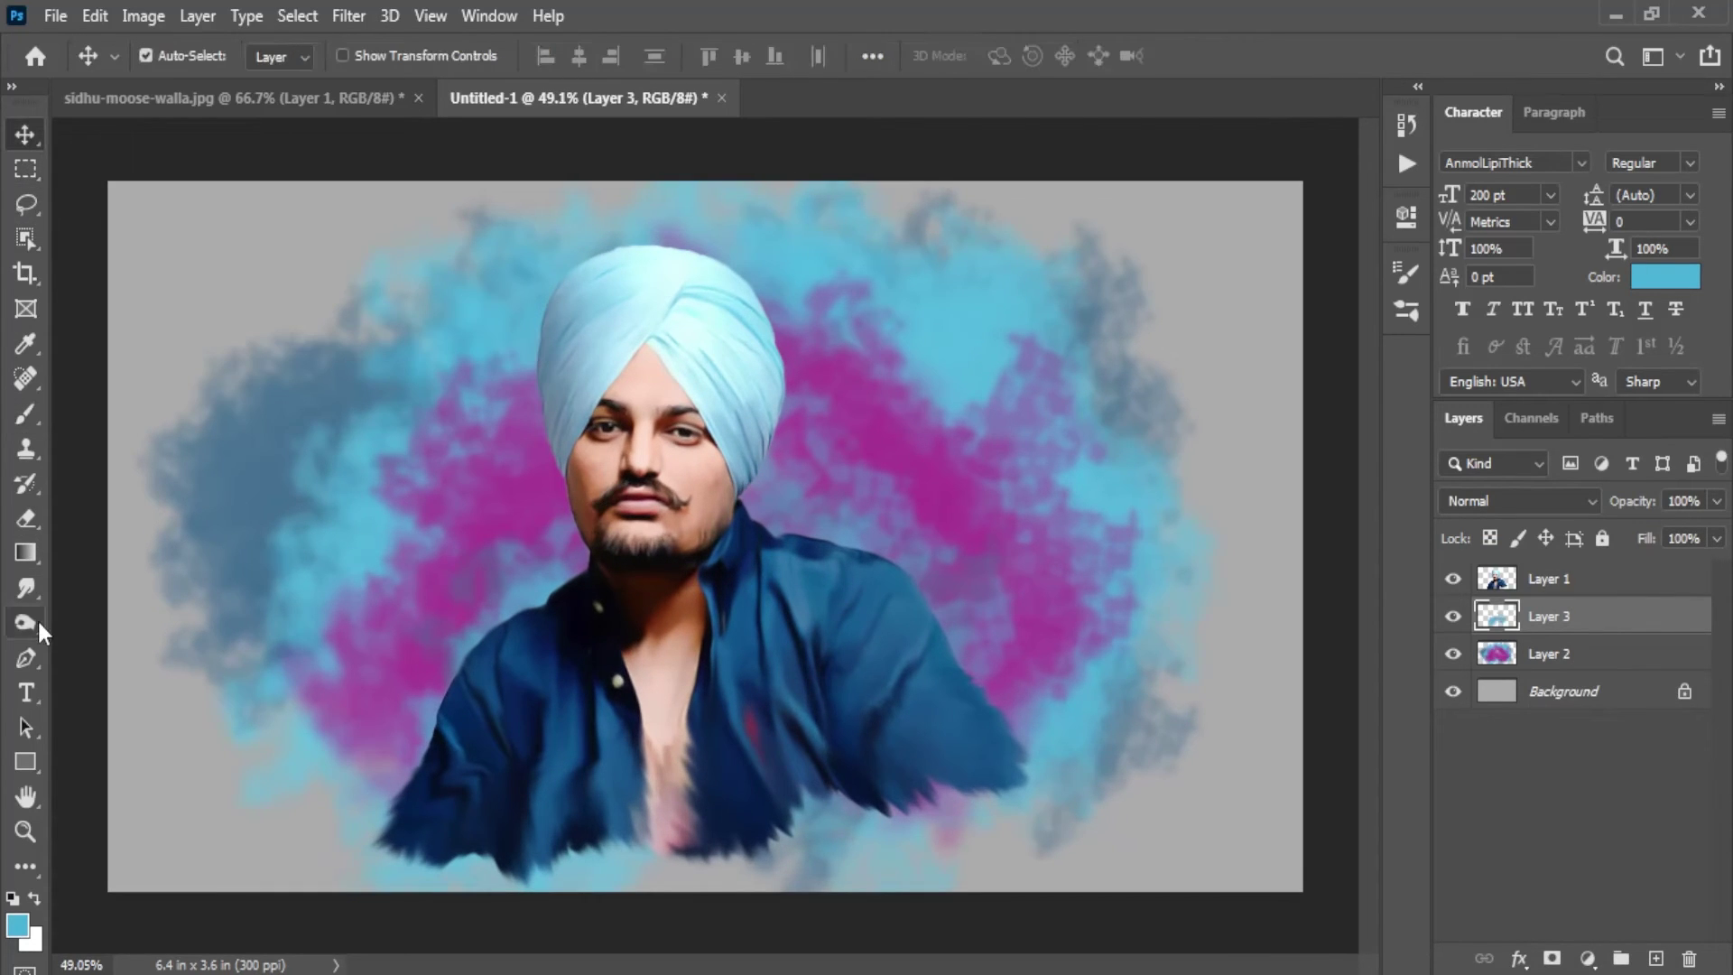
click(25, 692)
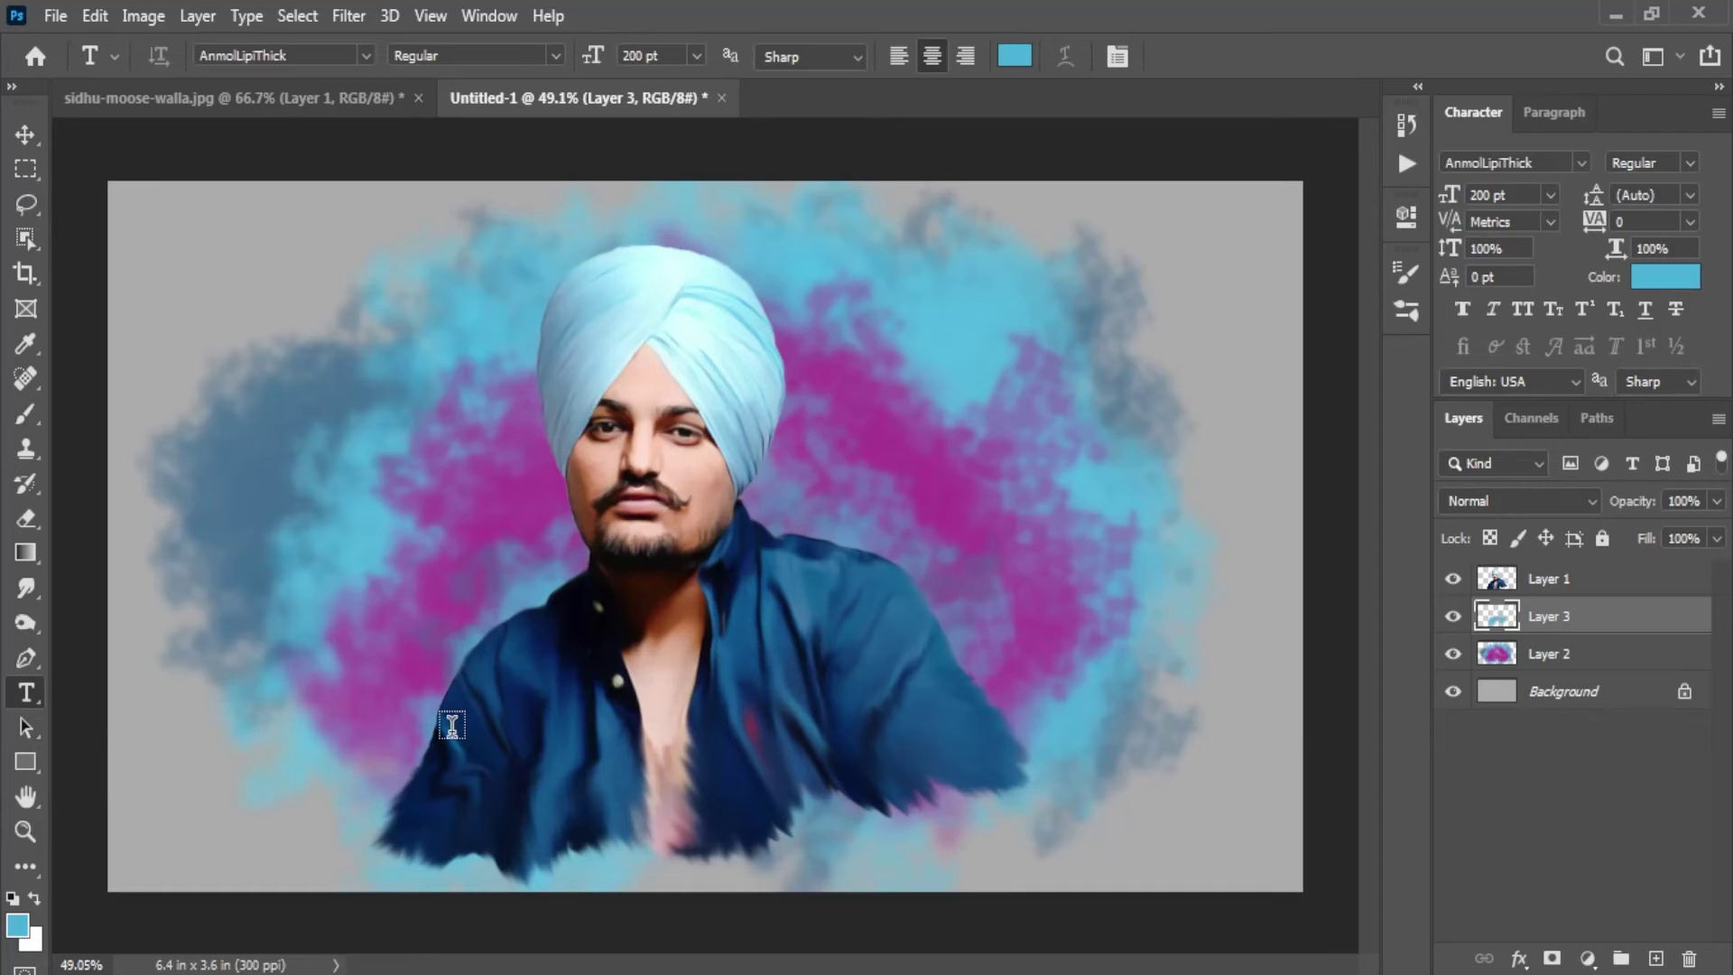
Step: Add a text layer reading 'Sidhu' on the canvas
click(560, 733)
text(s)
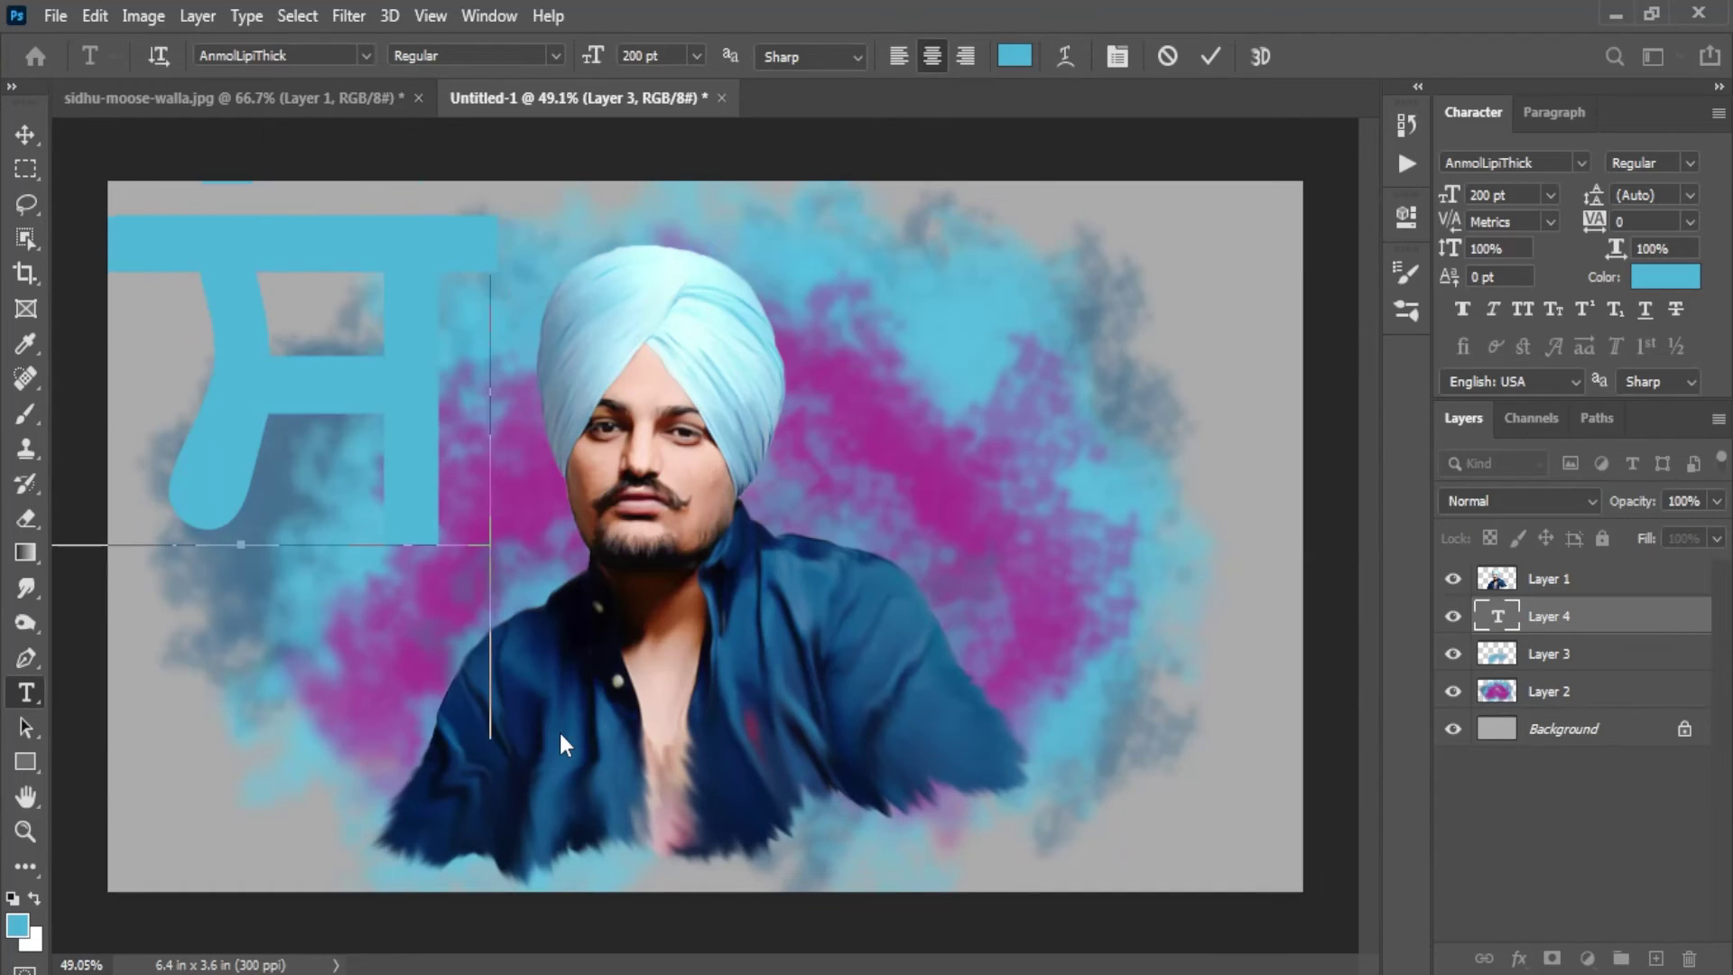
text(is`DU)
key(ctrl+Return)
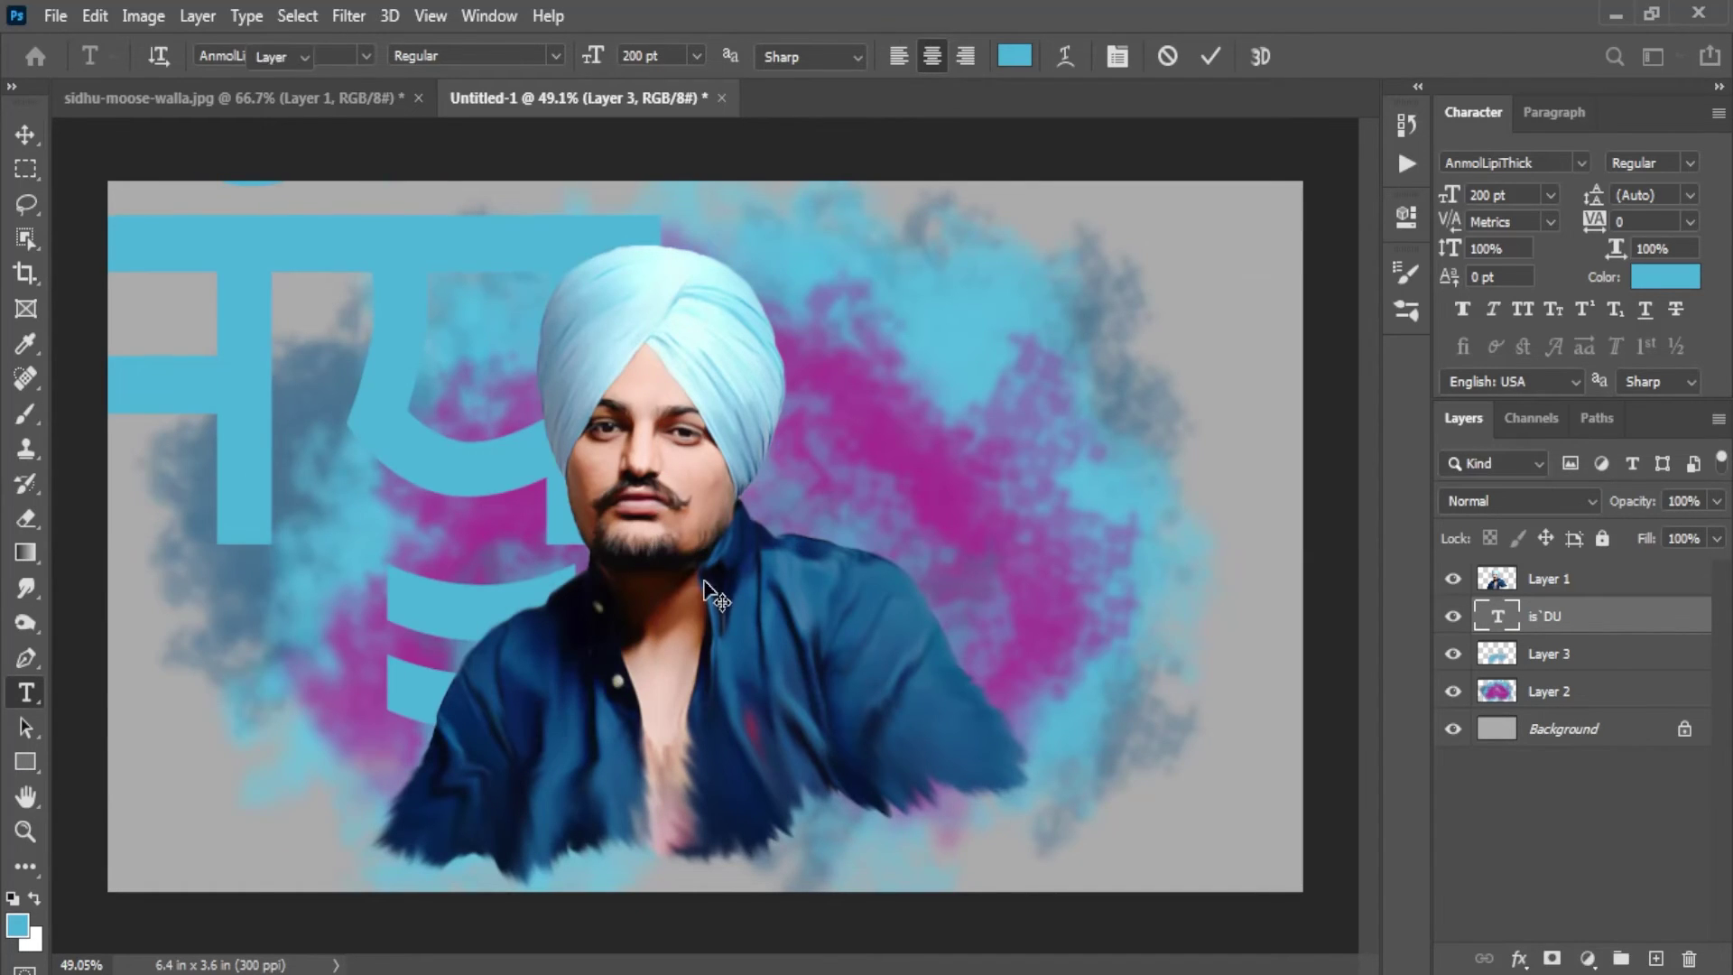
key(v)
double_click(400, 422)
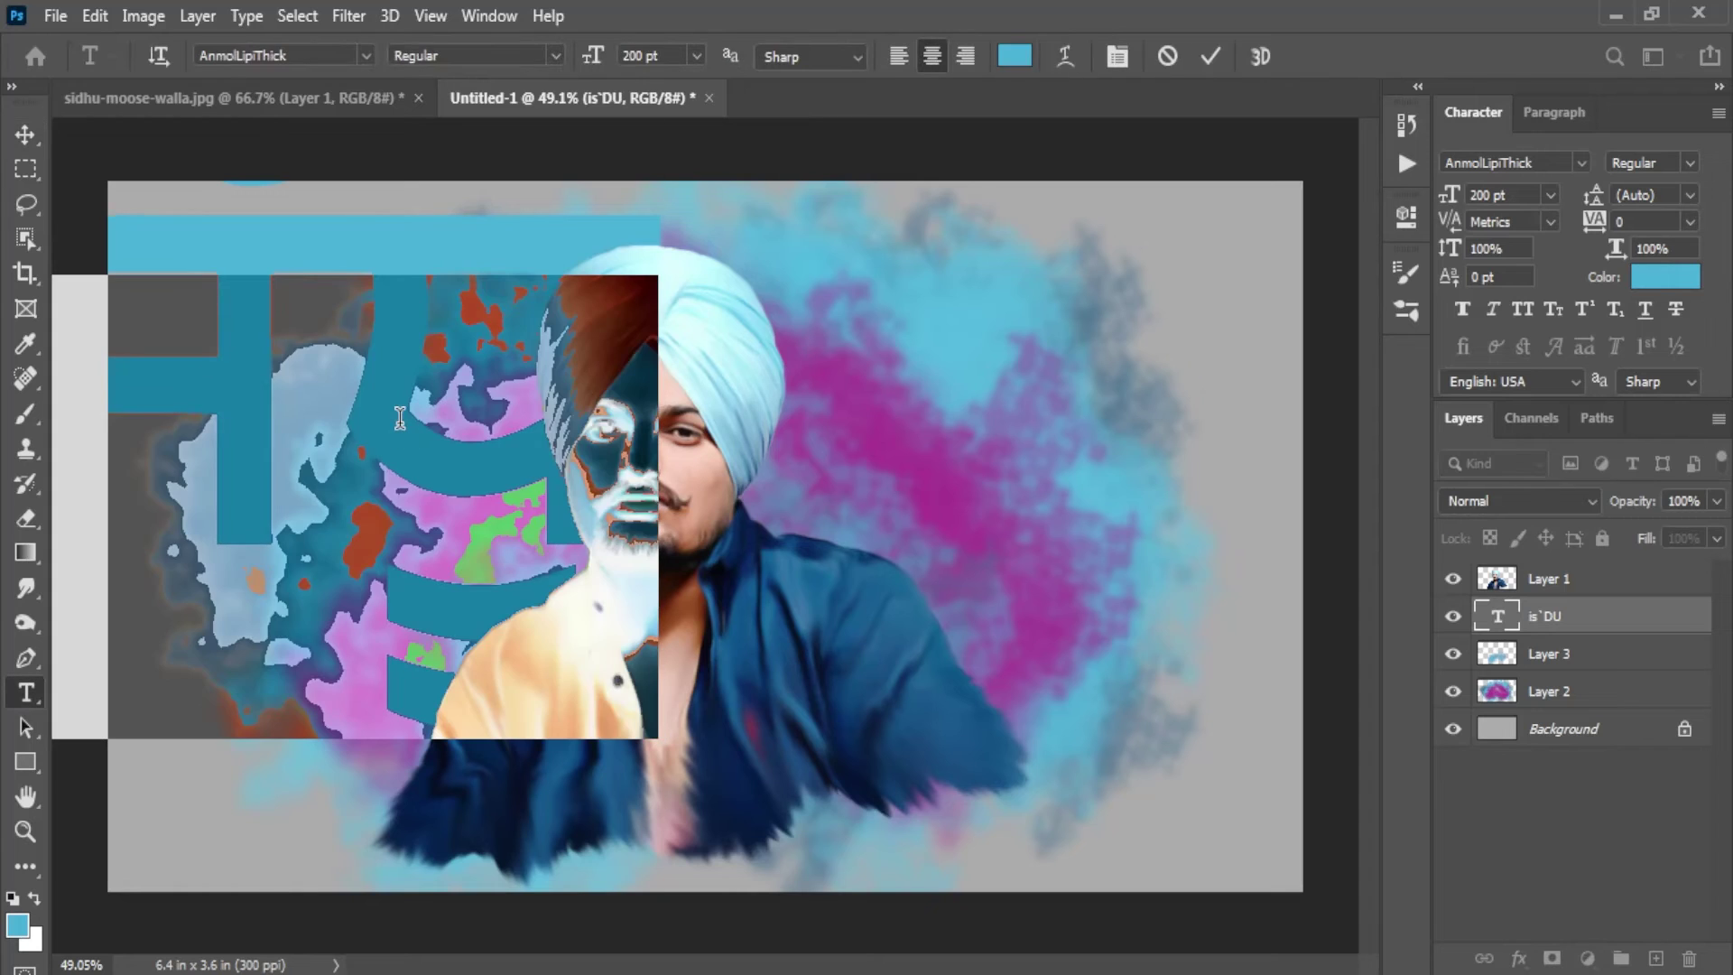
key(BackSpace)
text(Sidhu)
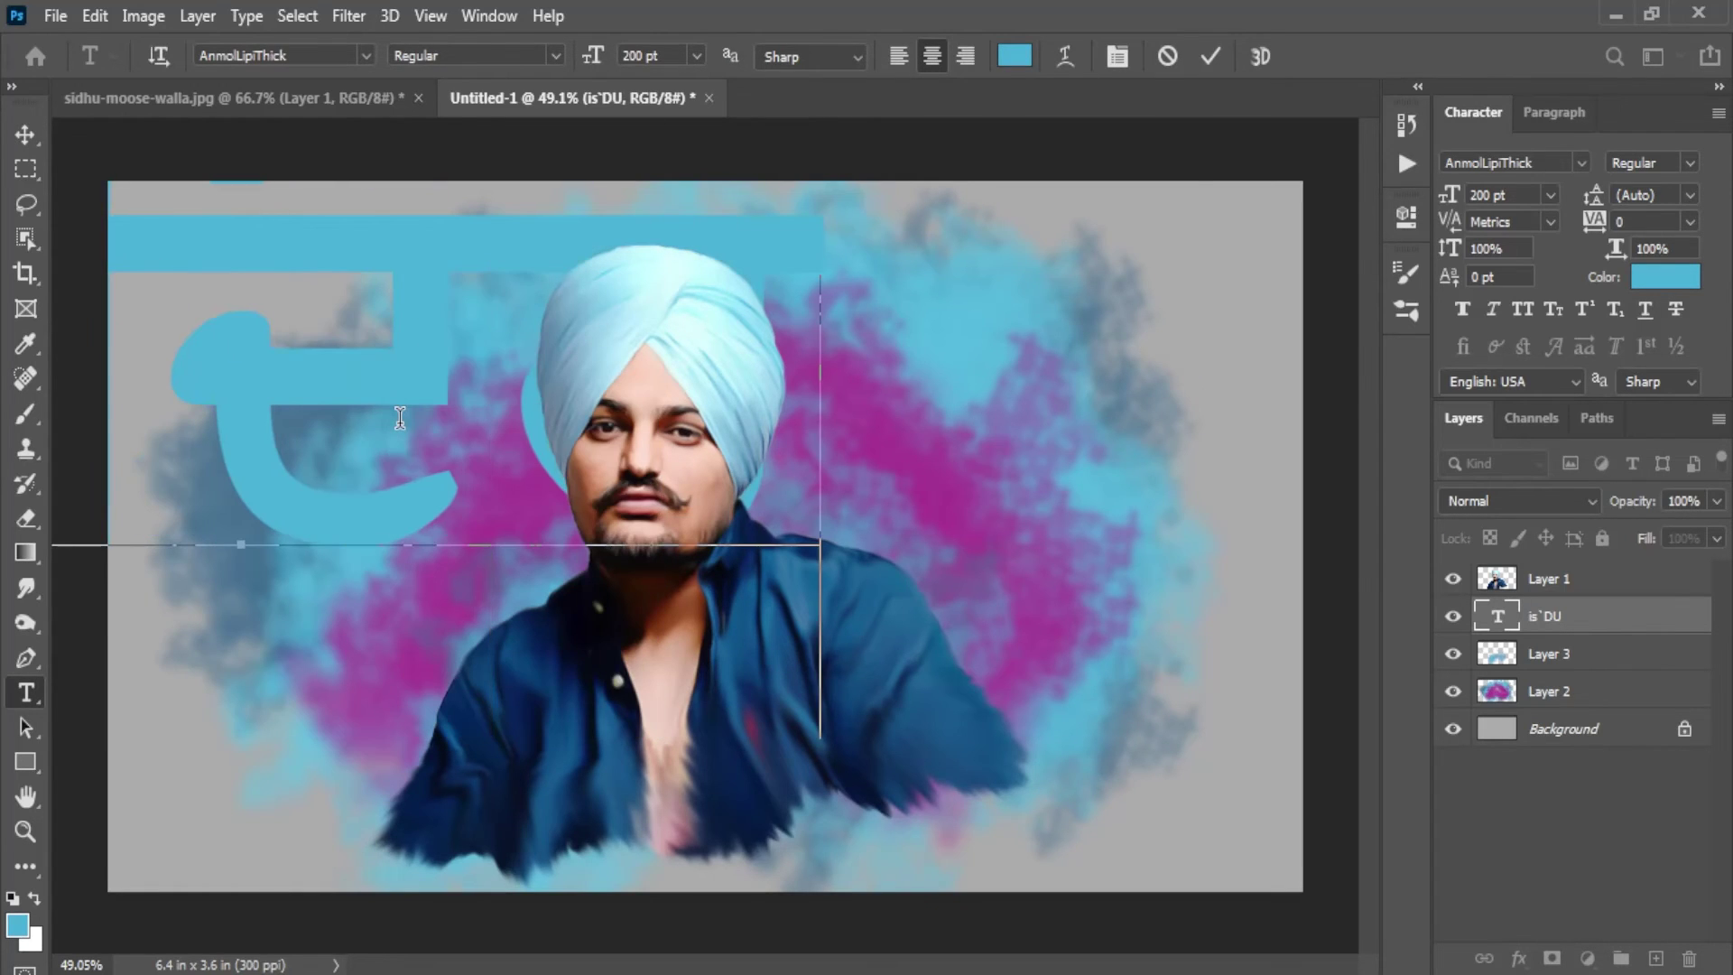
key(ctrl+Return)
key(v)
Step: Set the Sidhu title's font to ALS Script
key(ctrl+t)
key(Return)
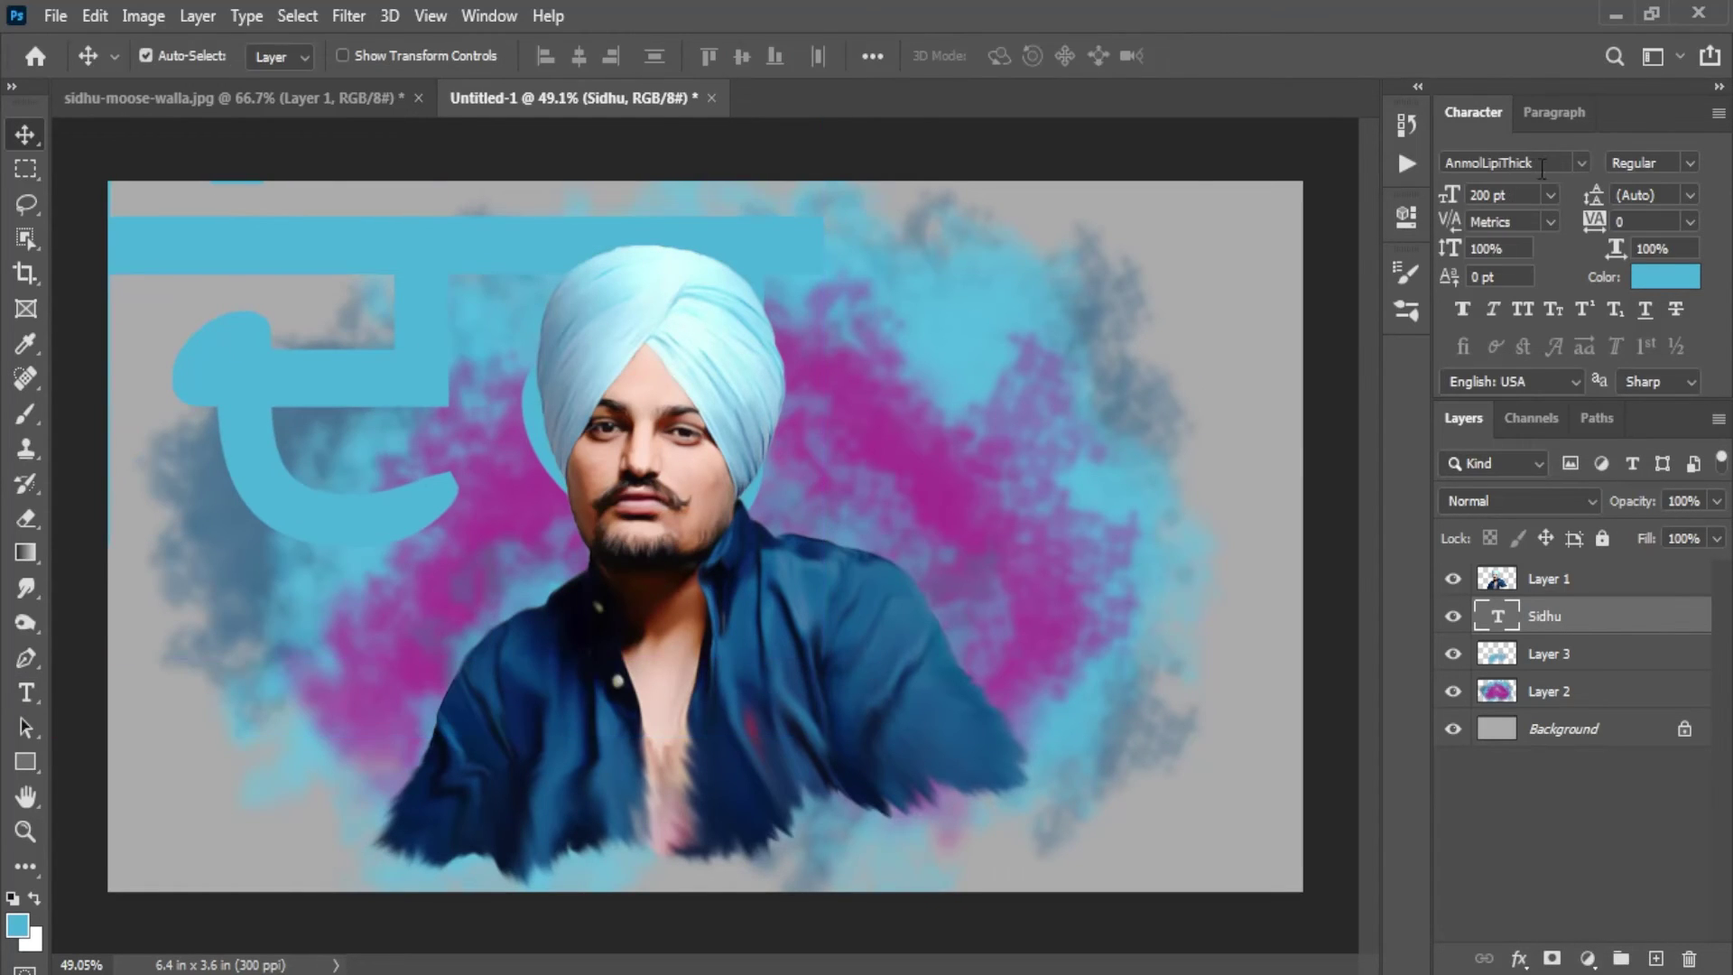
text(script)
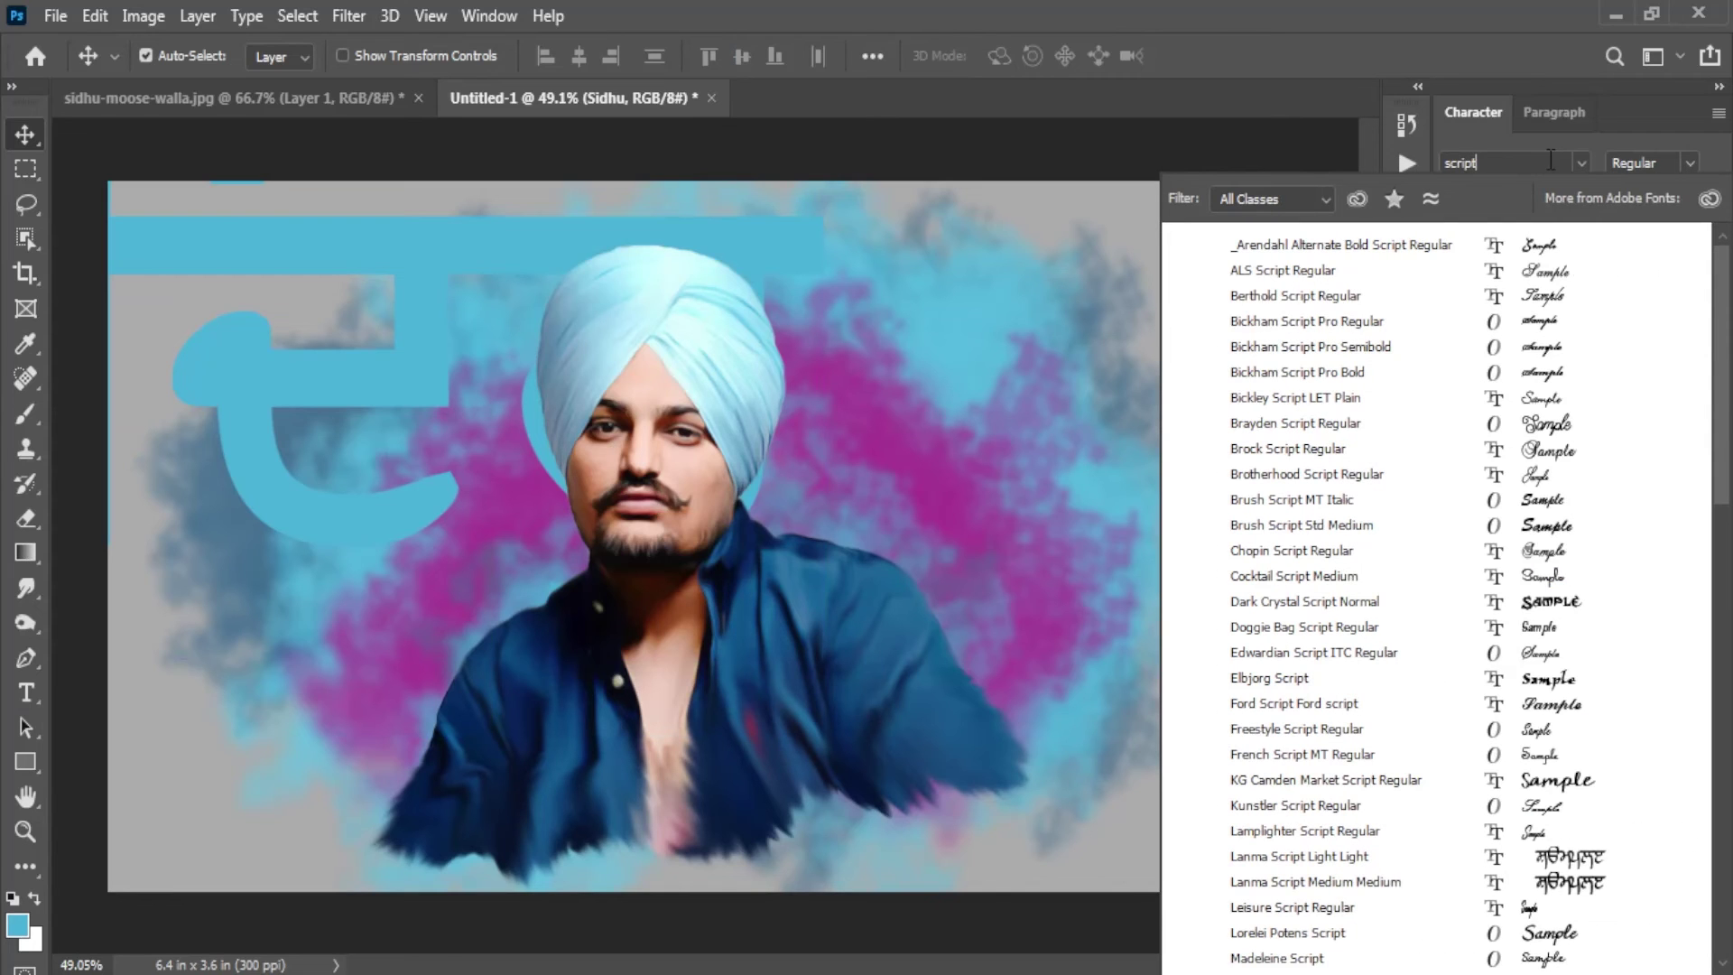
click(1335, 267)
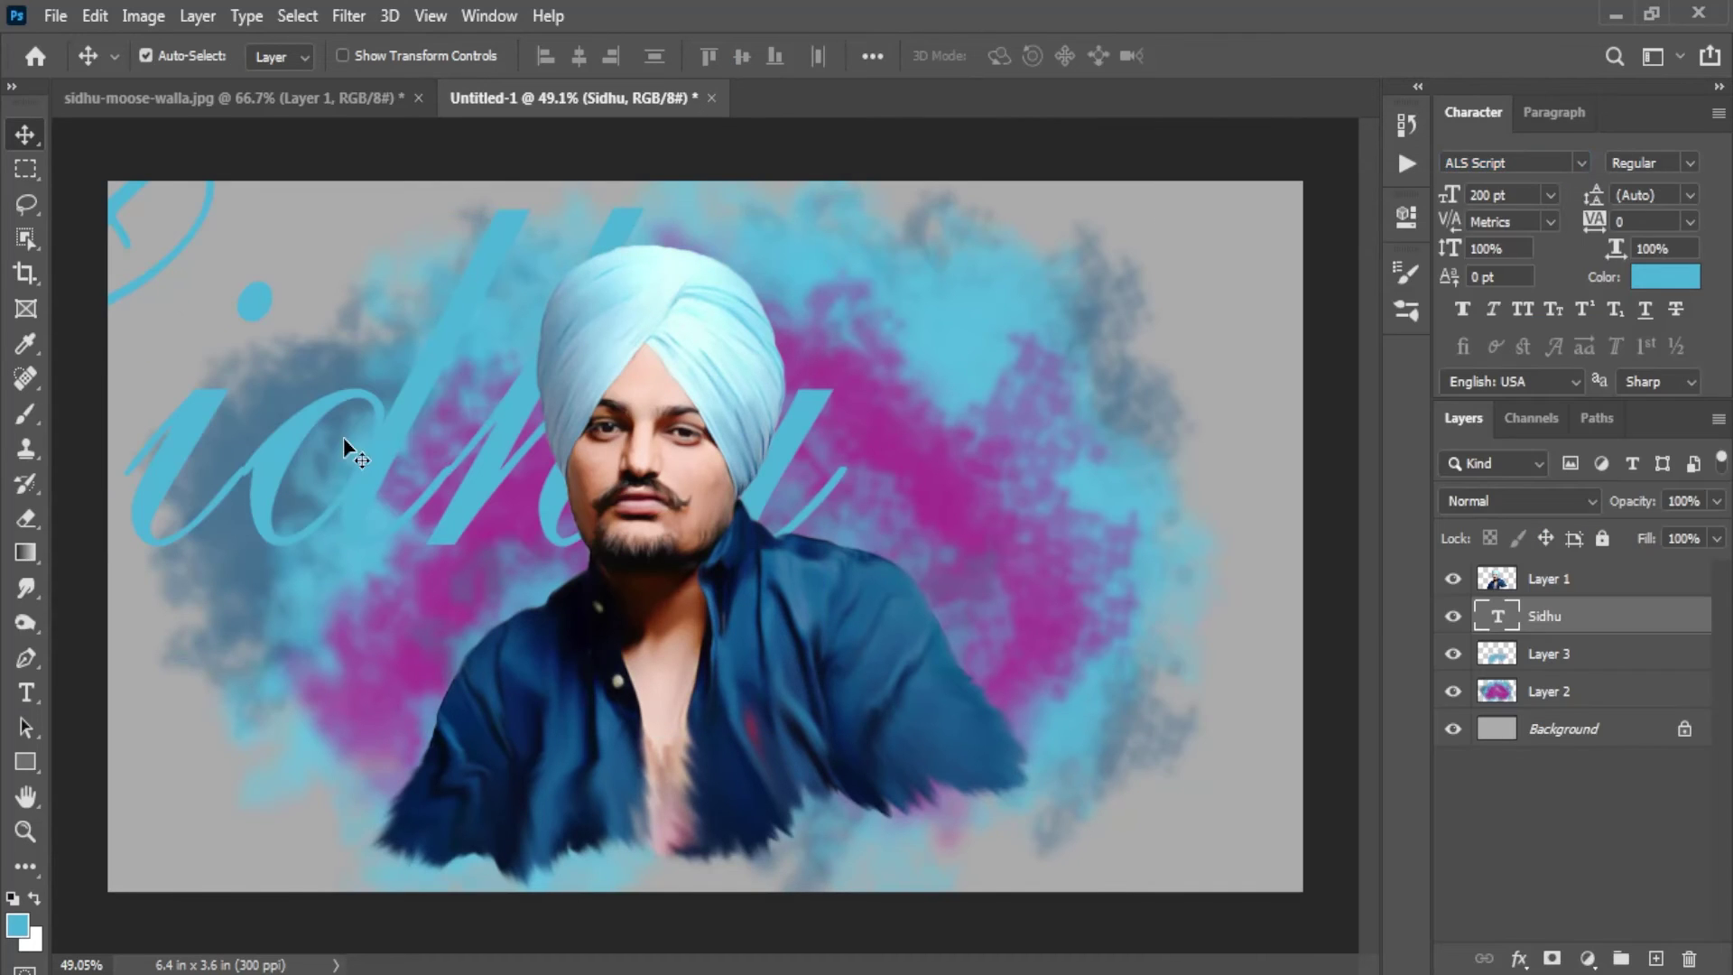
Step: Scale the Sidhu title to about 42% and move it to the upper right beside the turban
key(ctrl+t)
drag(852, 728, 632, 578)
mouse_move(542, 470)
mouse_down()
mouse_move(1115, 385)
mouse_move(1130, 417)
mouse_up()
drag(1211, 592, 955, 453)
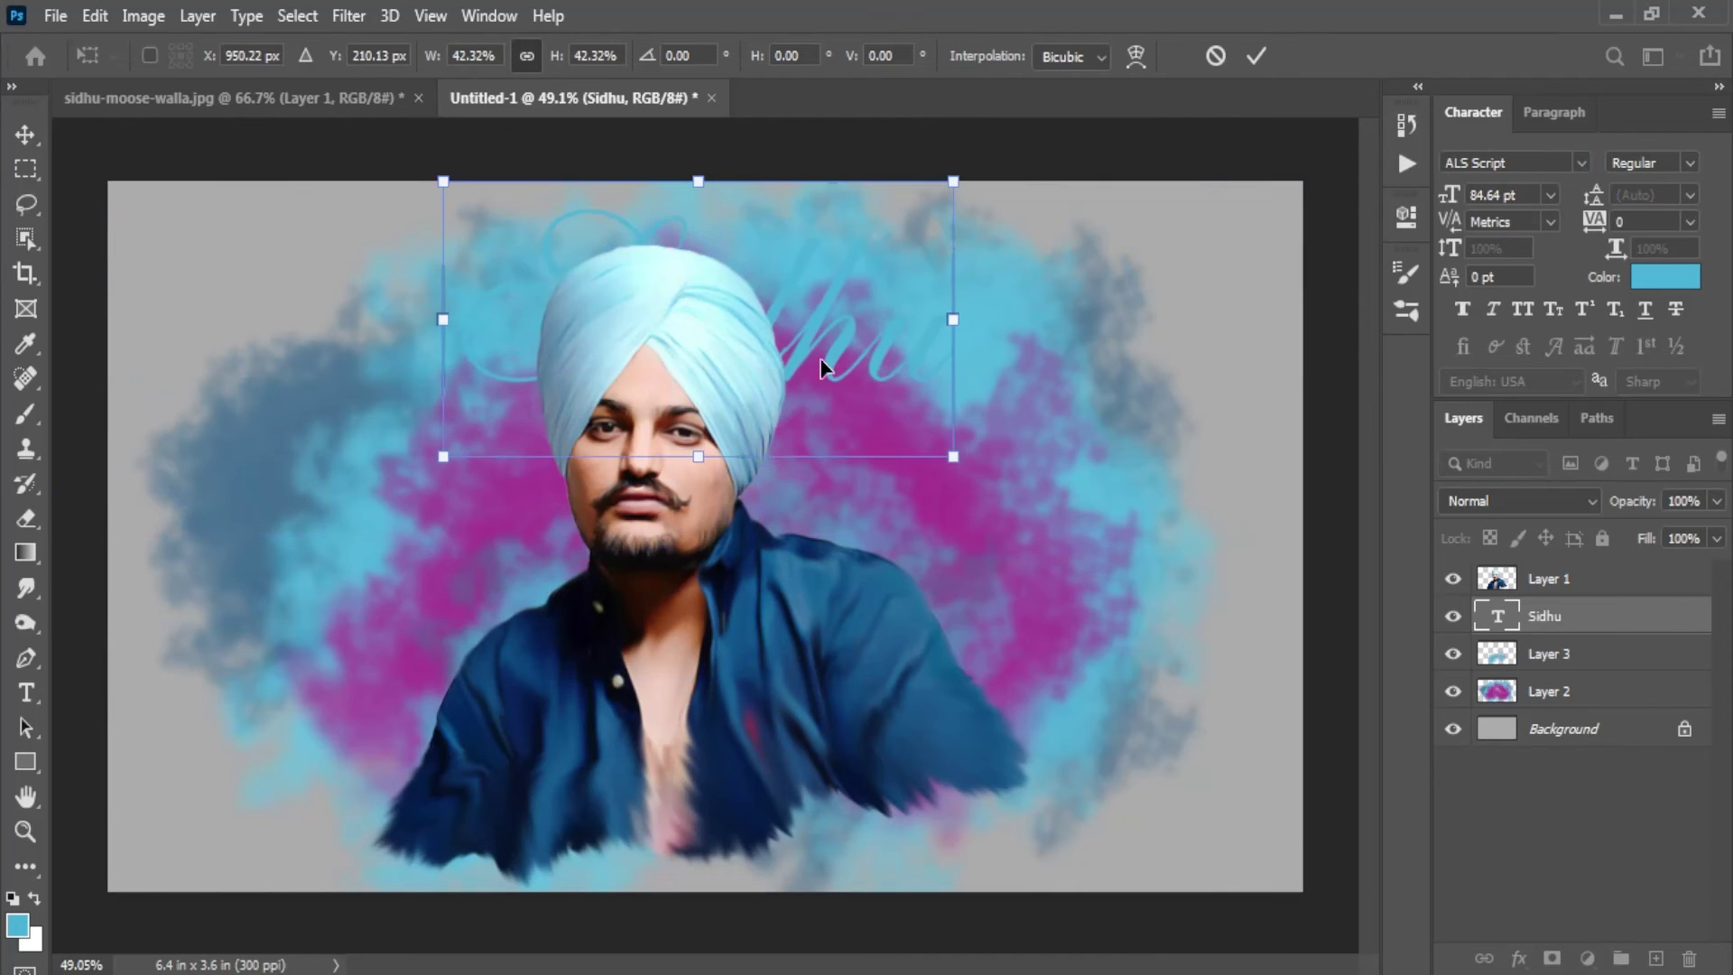
drag(825, 360, 1129, 388)
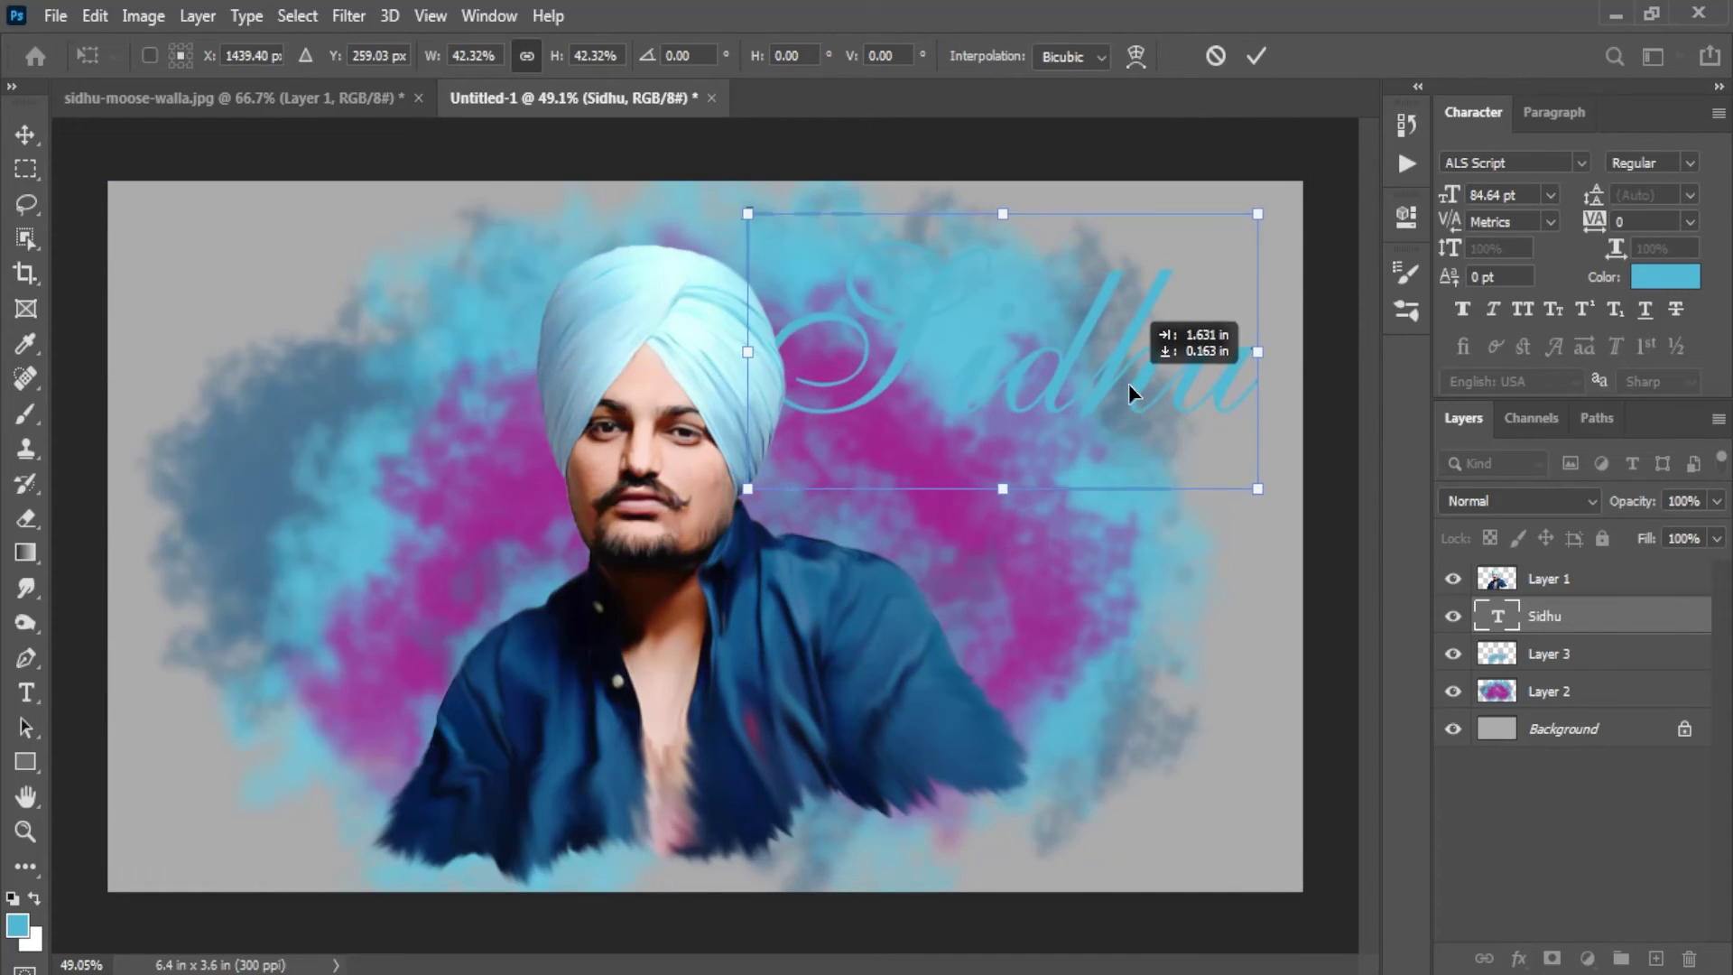
drag(1241, 499, 1092, 386)
key(Return)
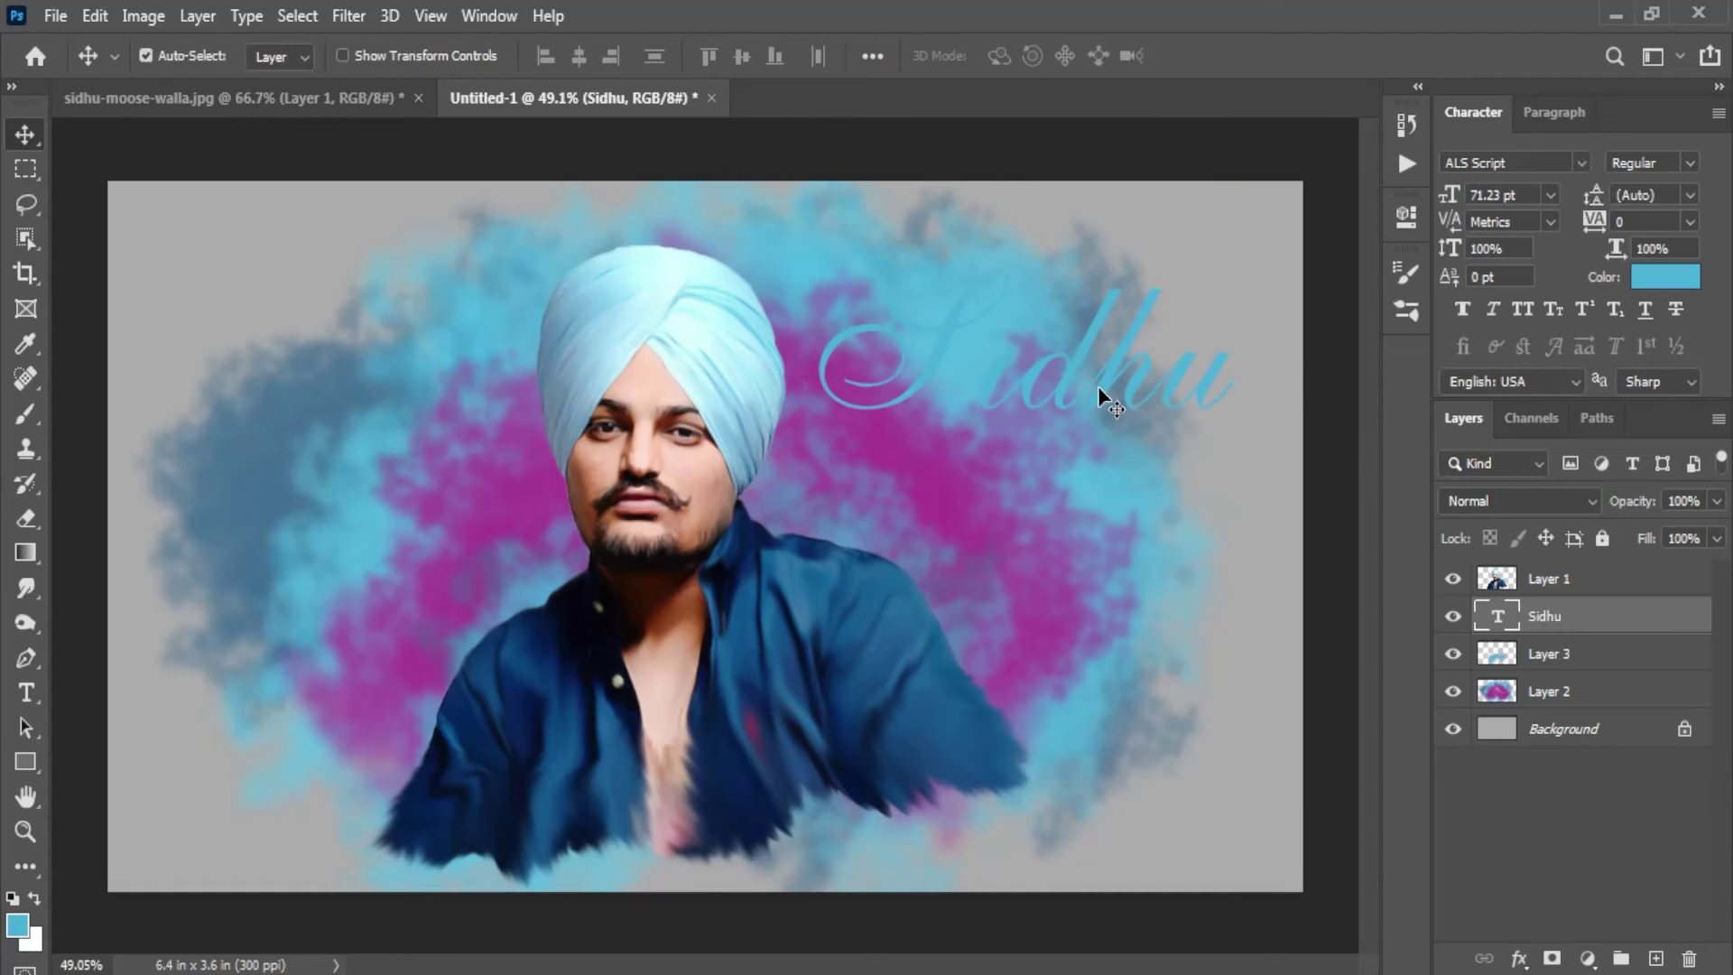
Step: Set the Sidhu title in Brush Script MT Italic and place it beside the turban
click(1552, 161)
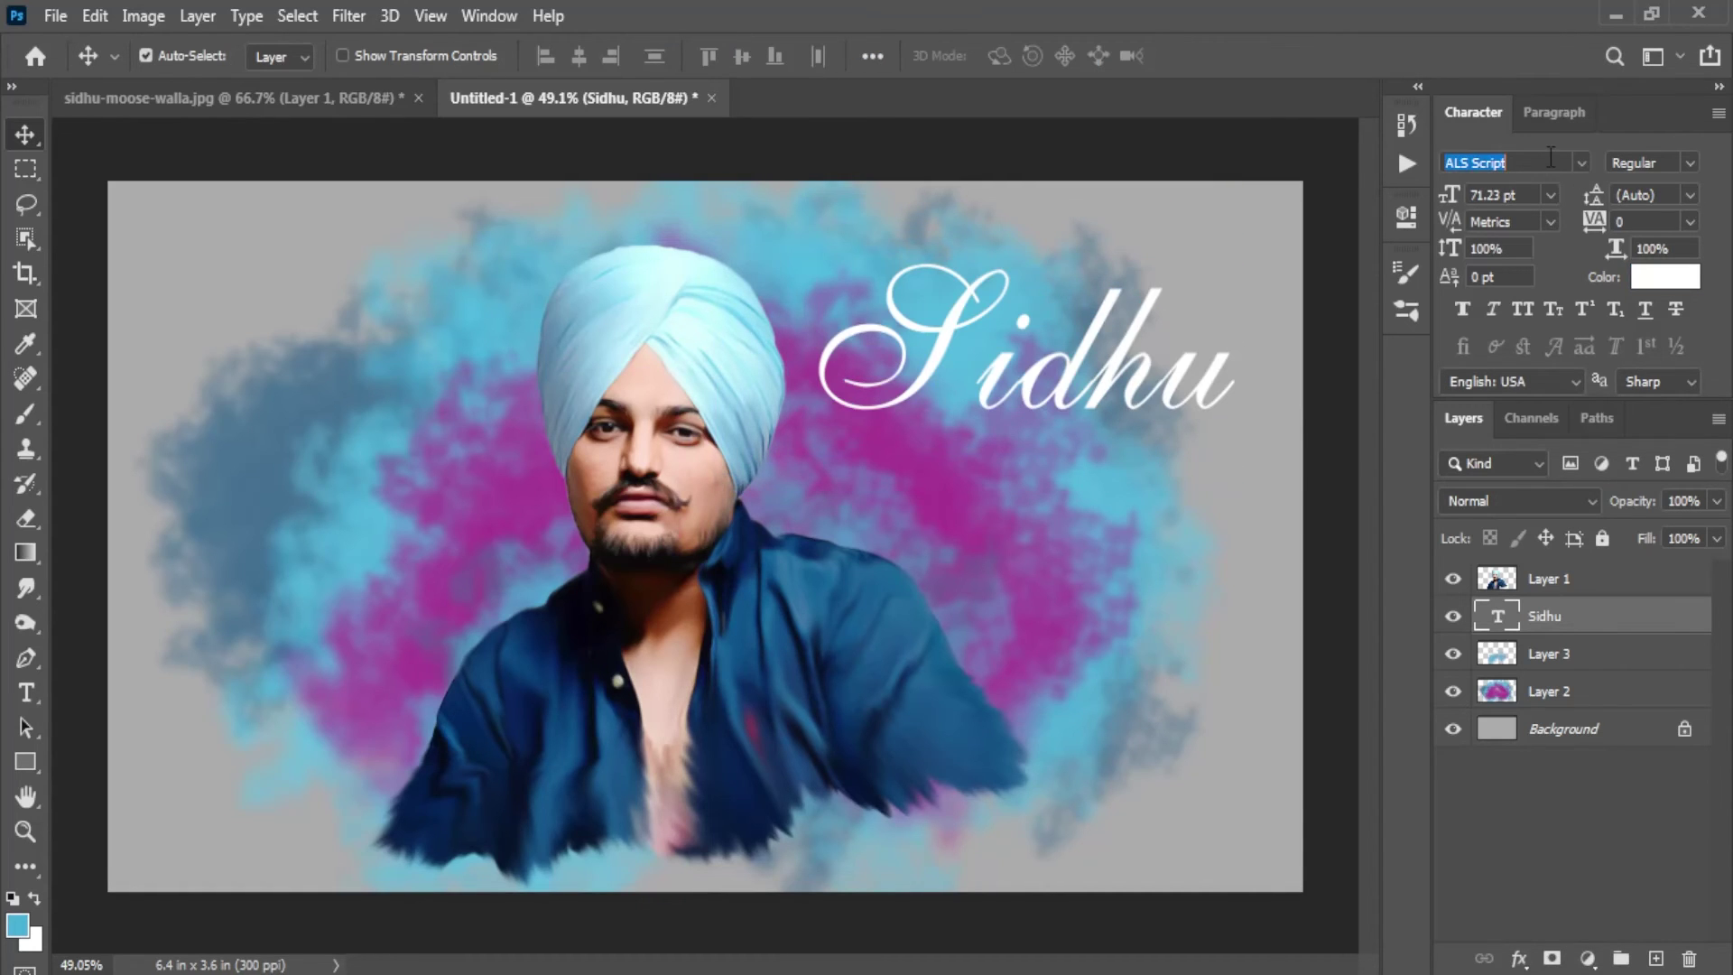
text(script)
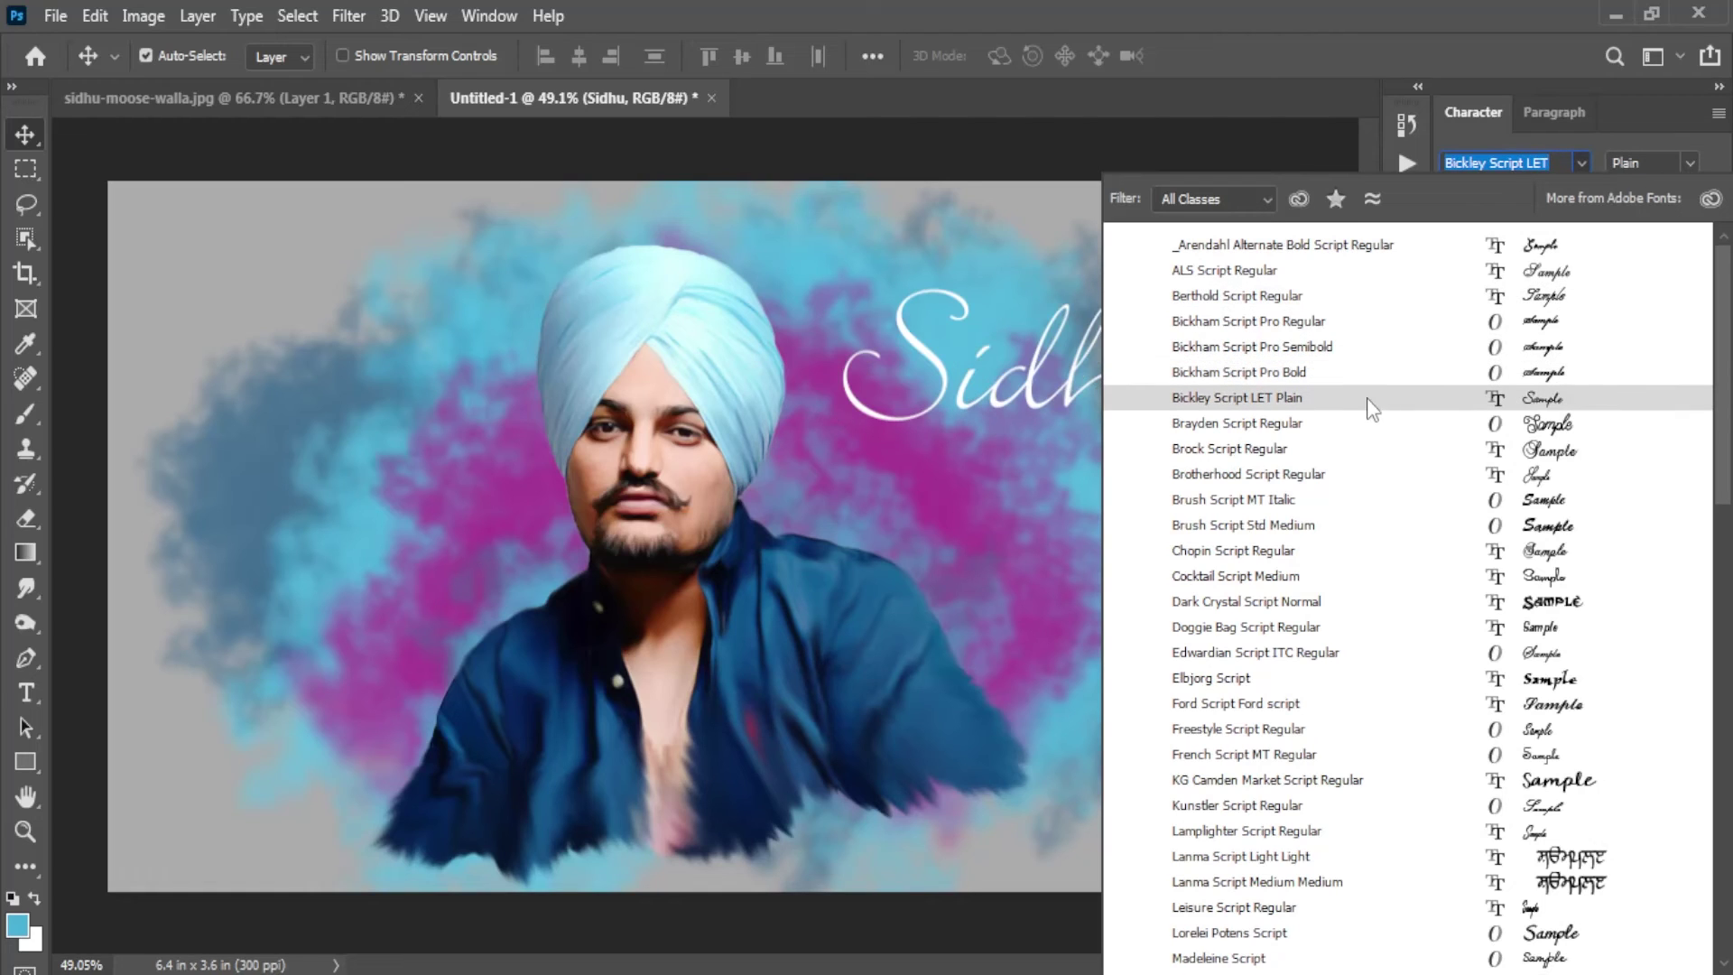
click(1350, 498)
drag(1118, 342, 1129, 486)
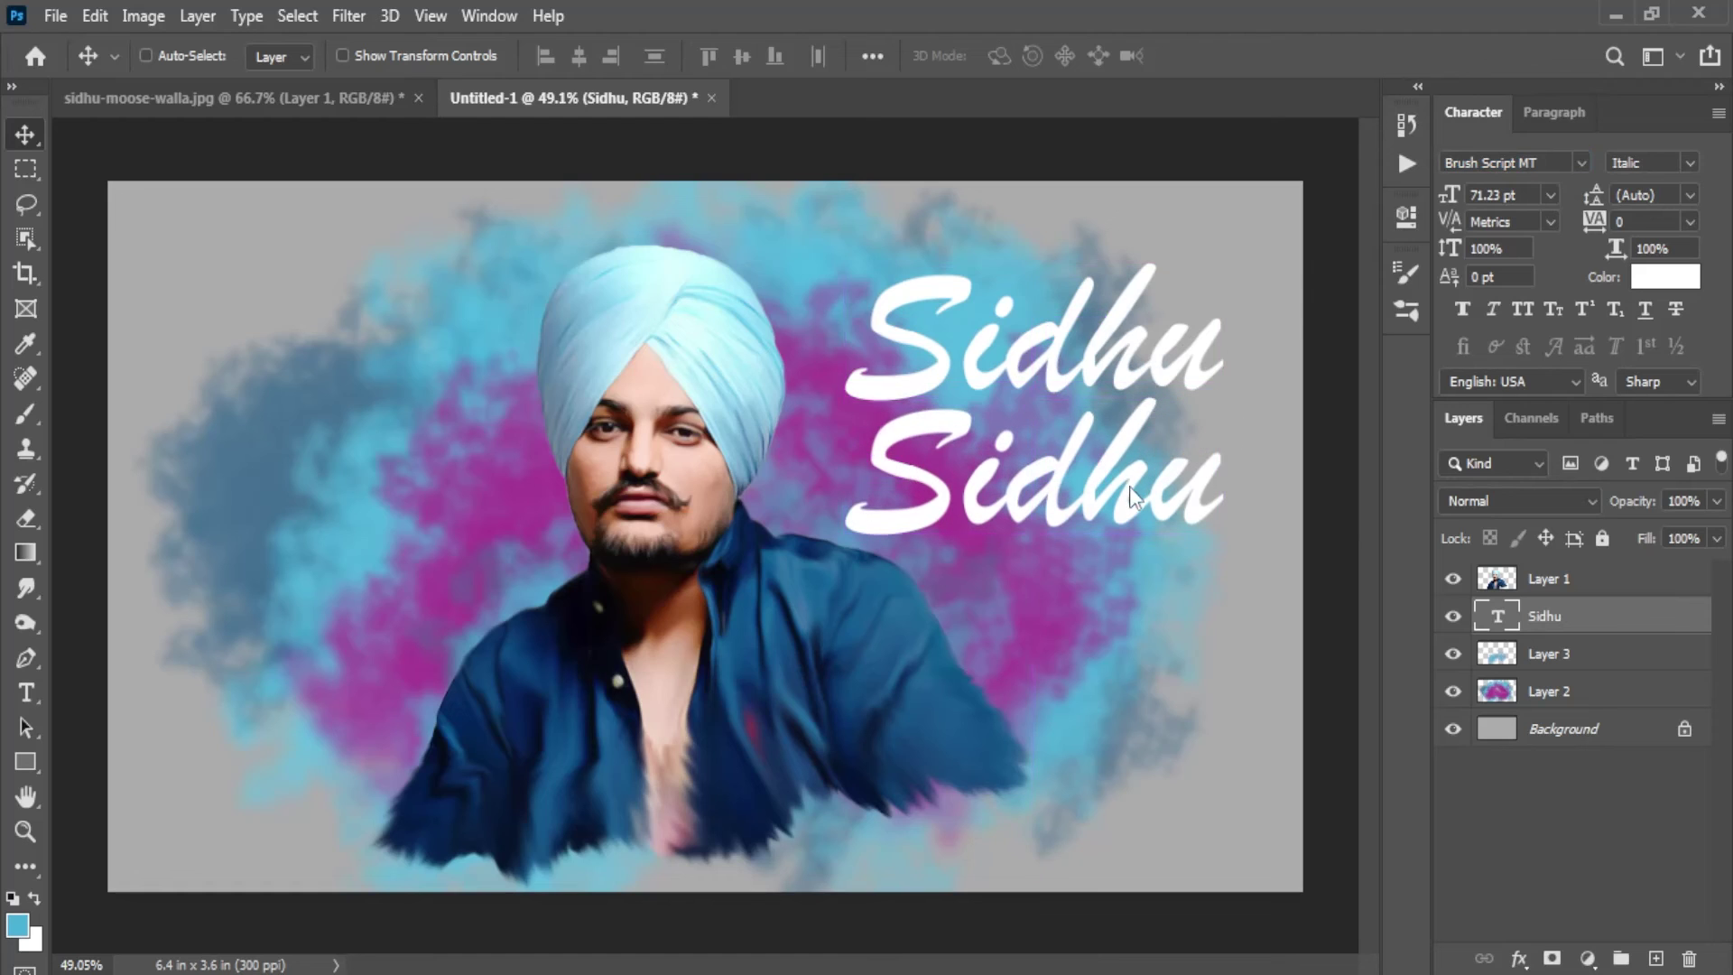
Step: Duplicate the title below the original and retype the copy as 'Moosewala'
key(y)
click(1129, 487)
key(Escape)
key(t)
click(1129, 488)
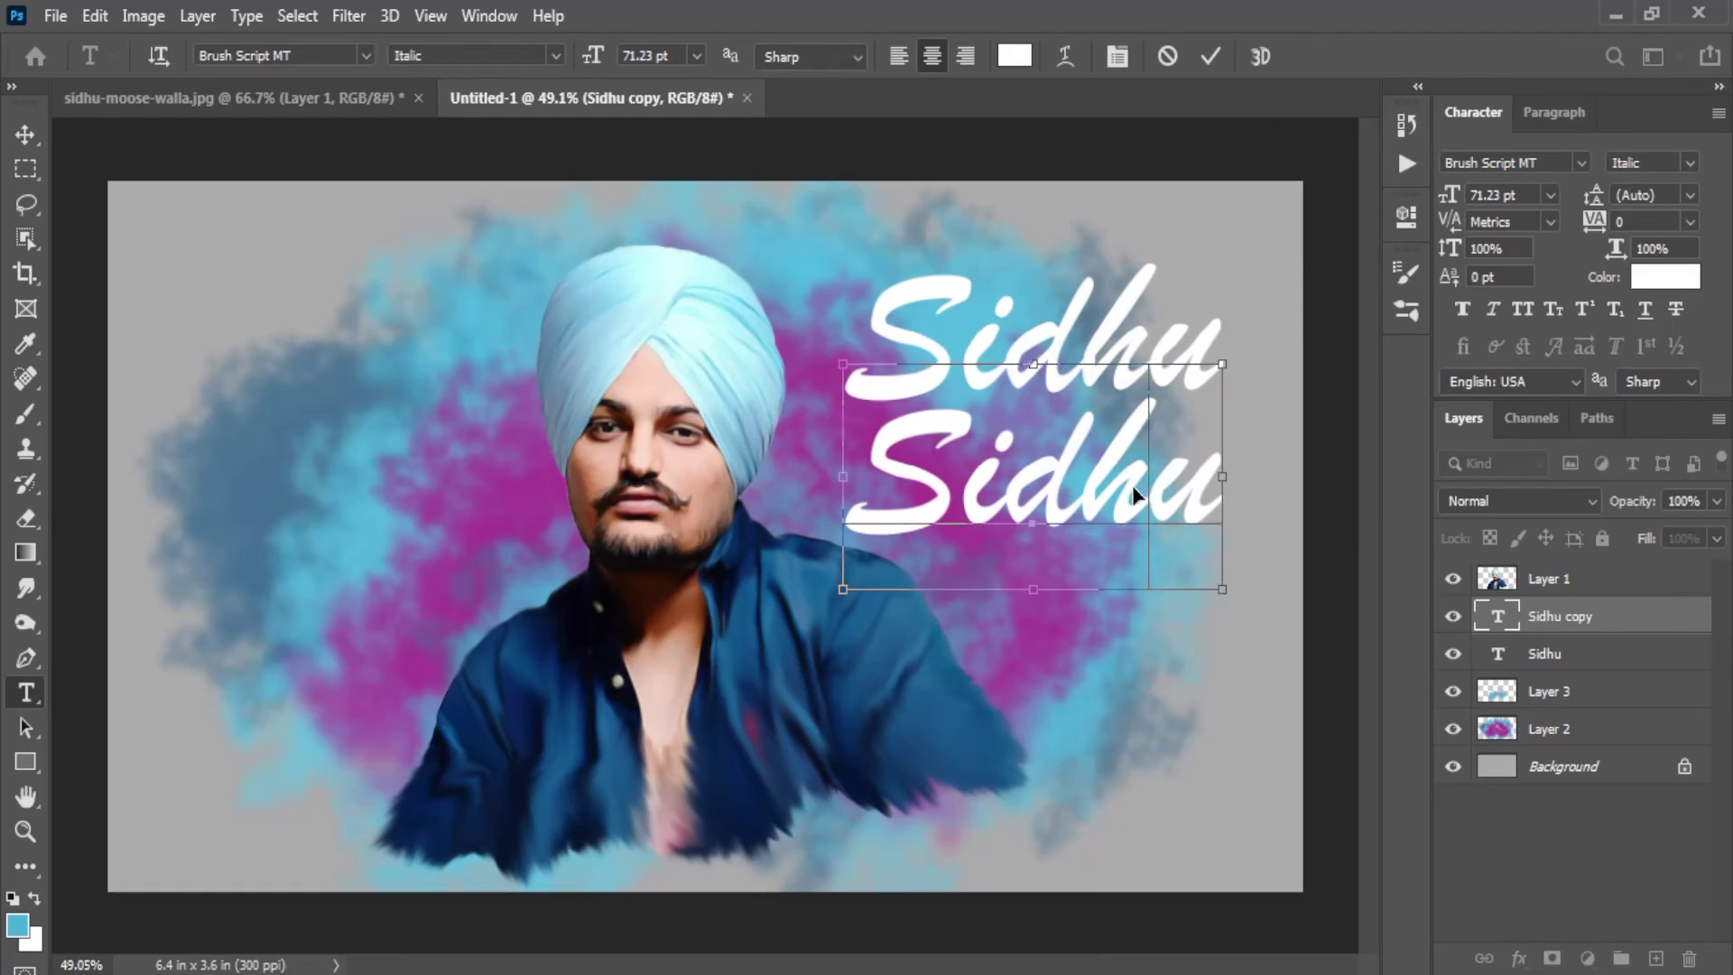
key(ctrl+a)
text(Moosewal)
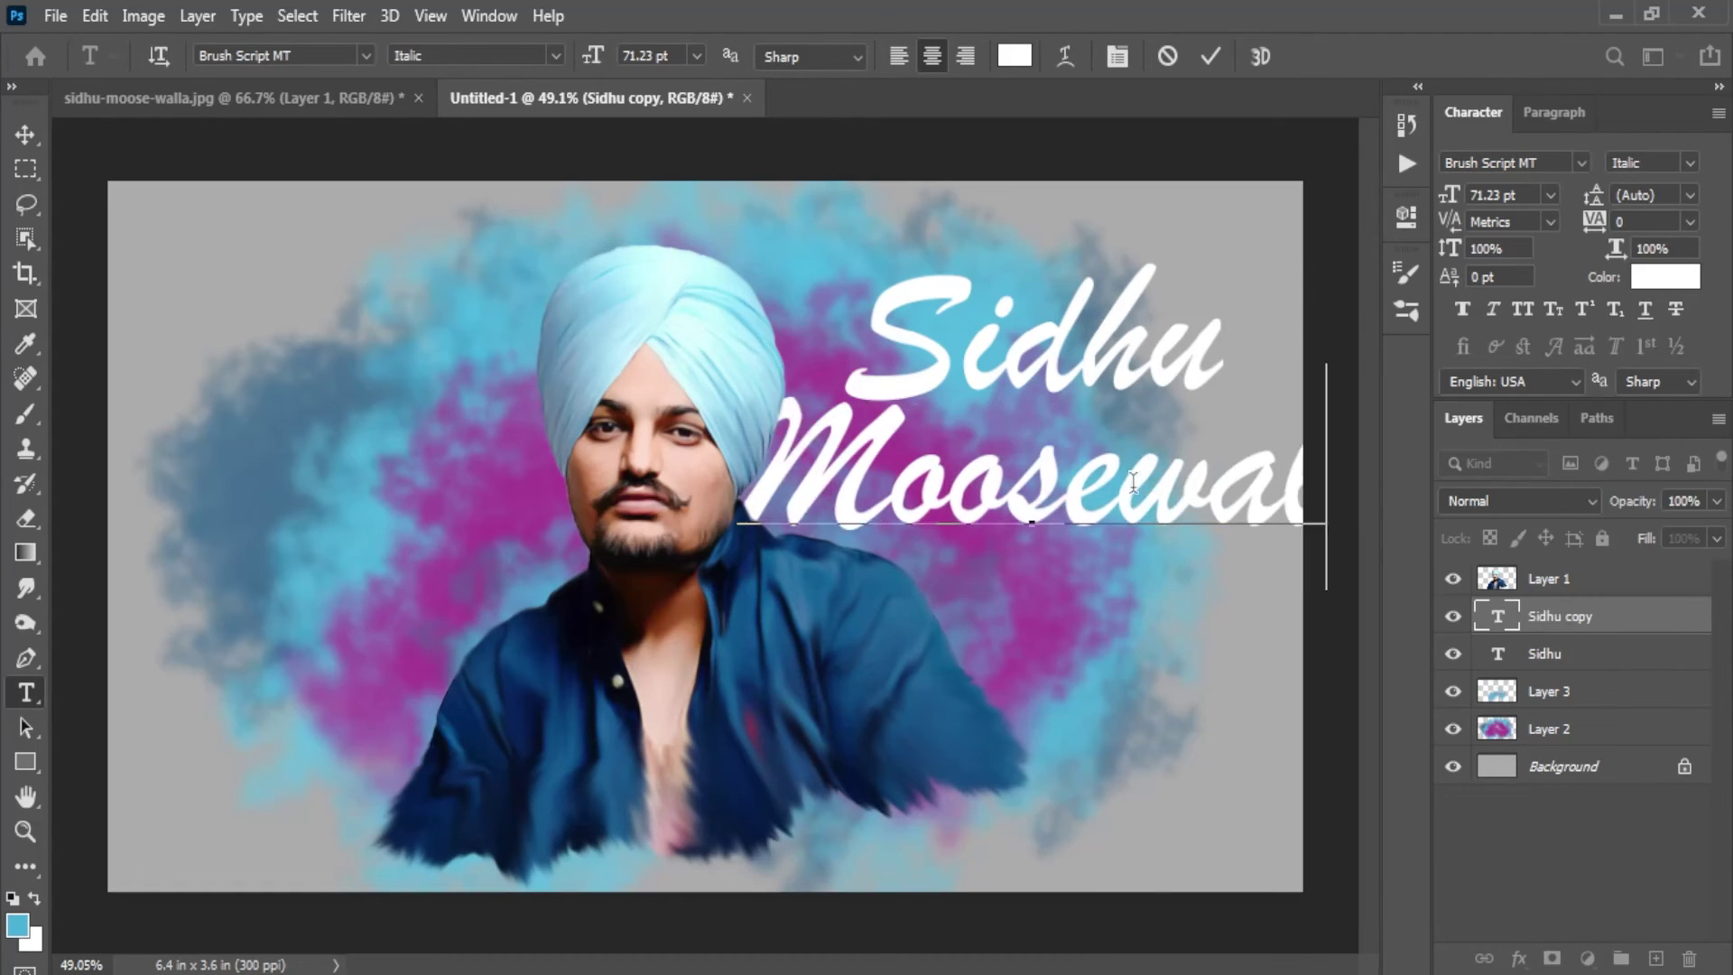
text(a)
key(ctrl+Return)
key(v)
Step: Shrink the Moosewala line to about 58% and tuck it under Sidhu
key(ctrl+t)
scroll(1239, 515, up, 1)
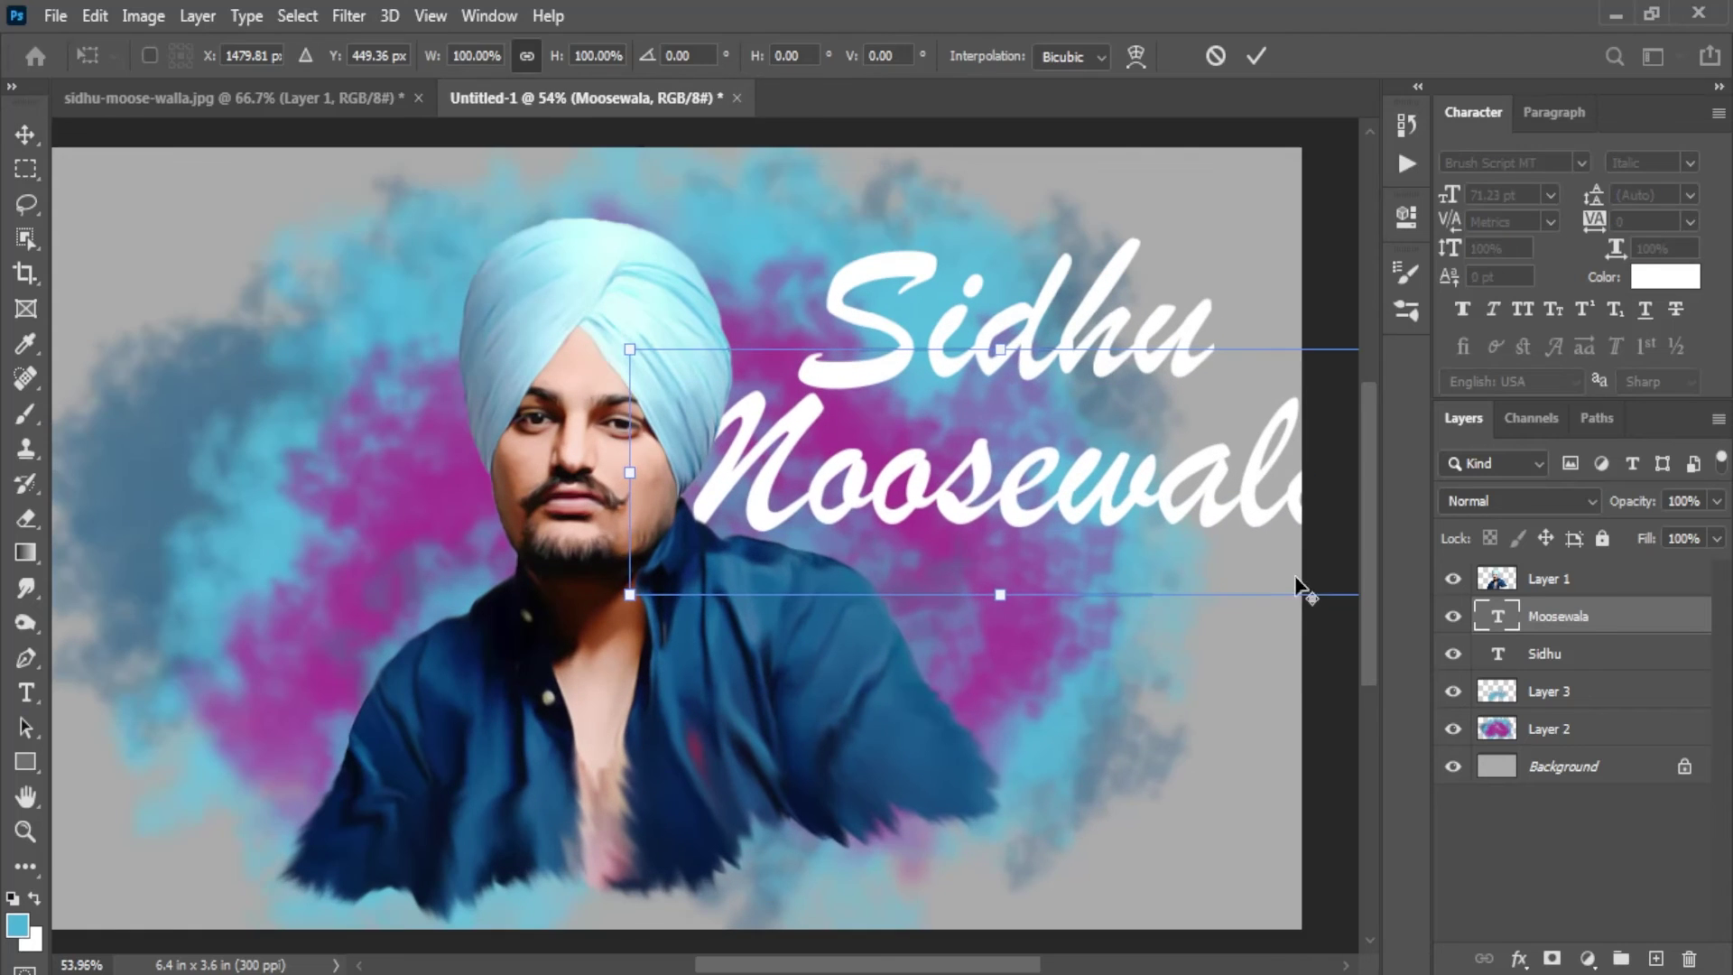
drag(629, 596, 787, 543)
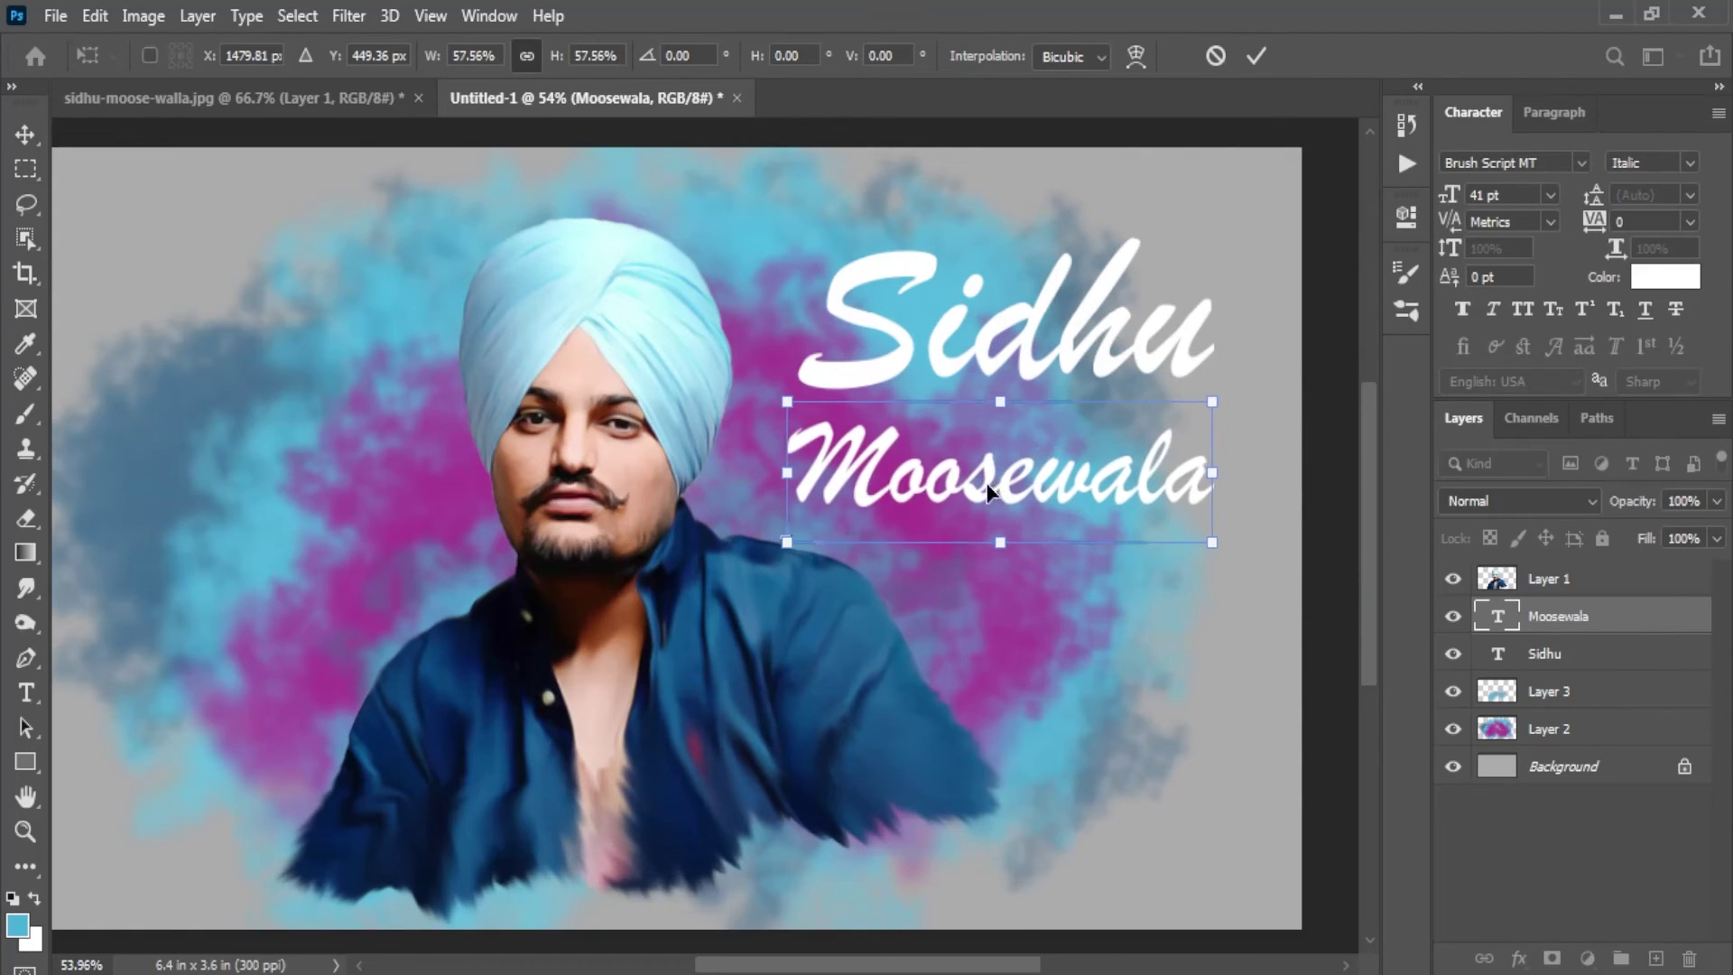
drag(989, 491, 993, 478)
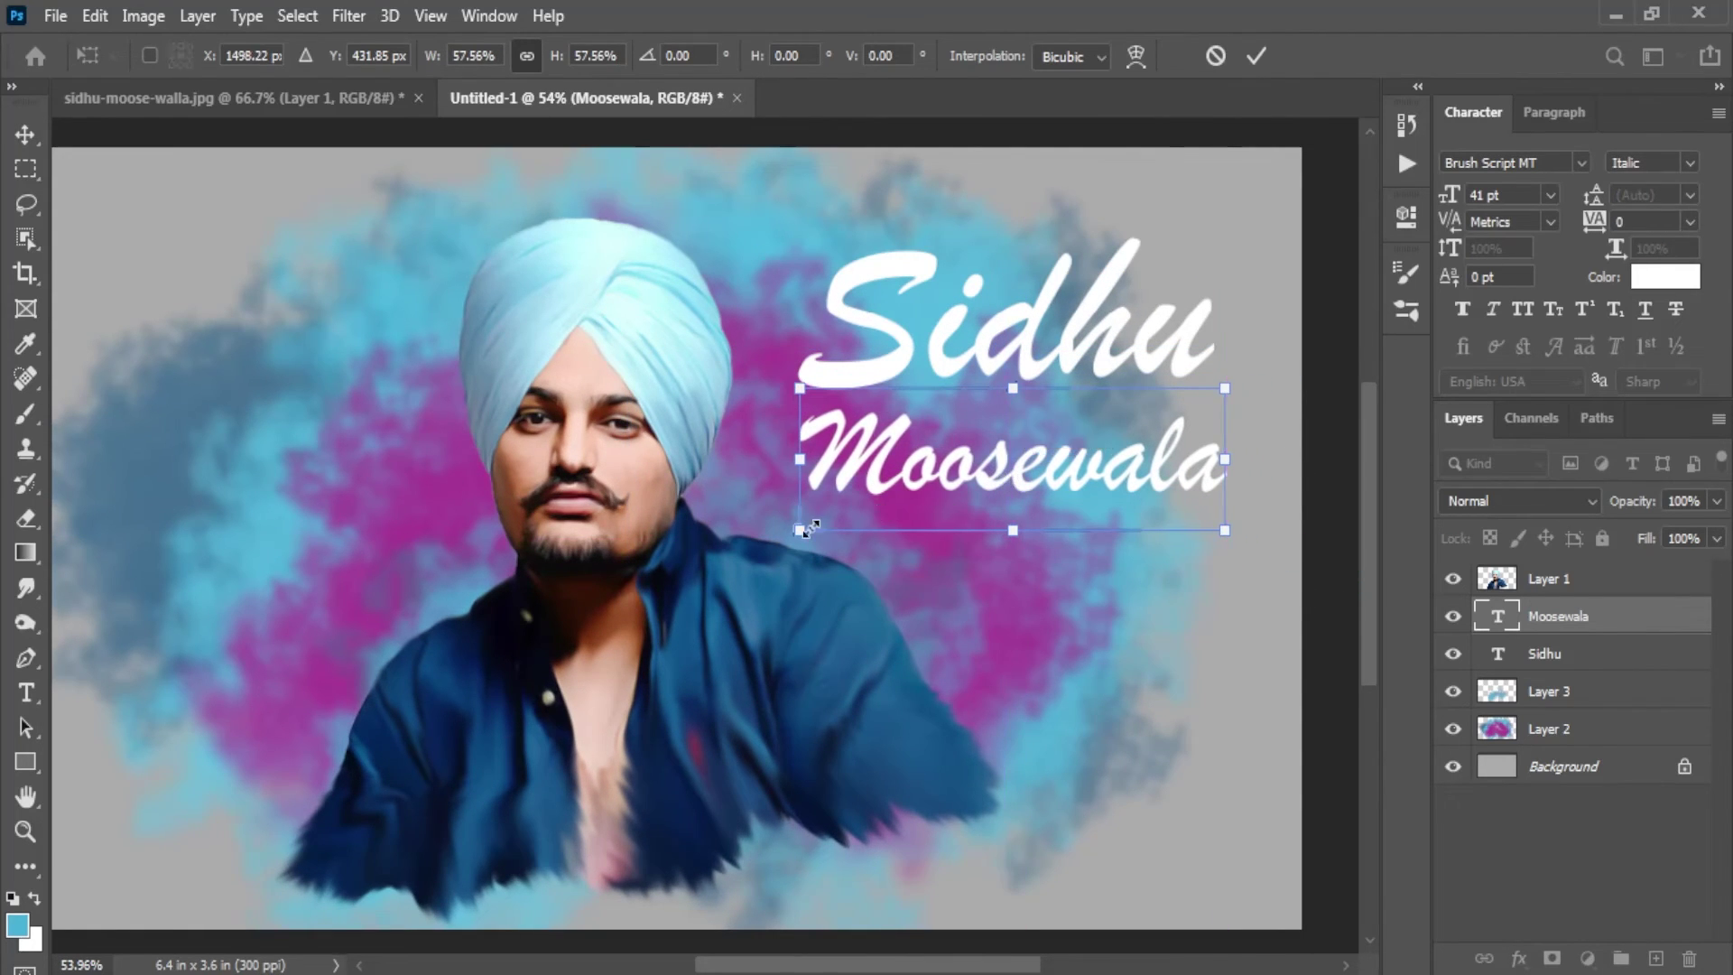
drag(792, 458, 895, 459)
key(Return)
scroll(1164, 289, up, 2)
scroll(1160, 329, up, 1)
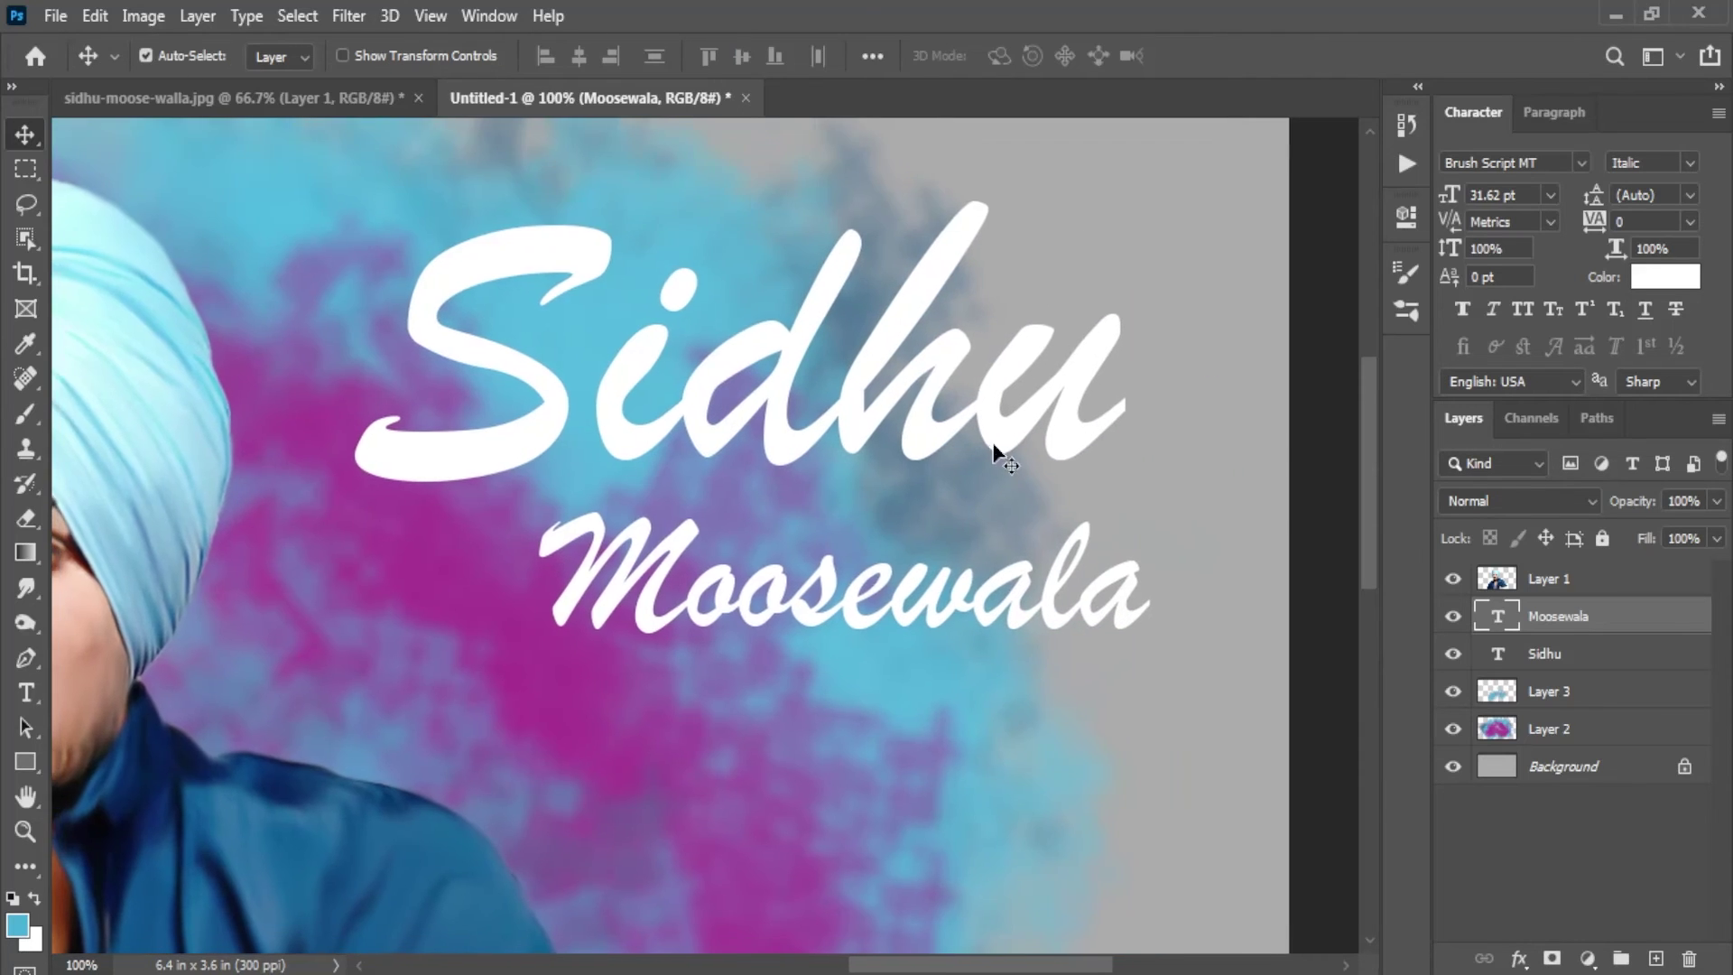
scroll(993, 445, down, 3)
Step: Enlarge the Sidhu and Moosewala lines together
click(961, 447)
shift+click(912, 549)
key(ctrl+t)
mouse_move(1094, 561)
mouse_down()
mouse_move(1145, 581)
mouse_move(1108, 552)
mouse_up()
key(Return)
Step: Move both title lines together beside the face
click(925, 499)
click(1036, 583)
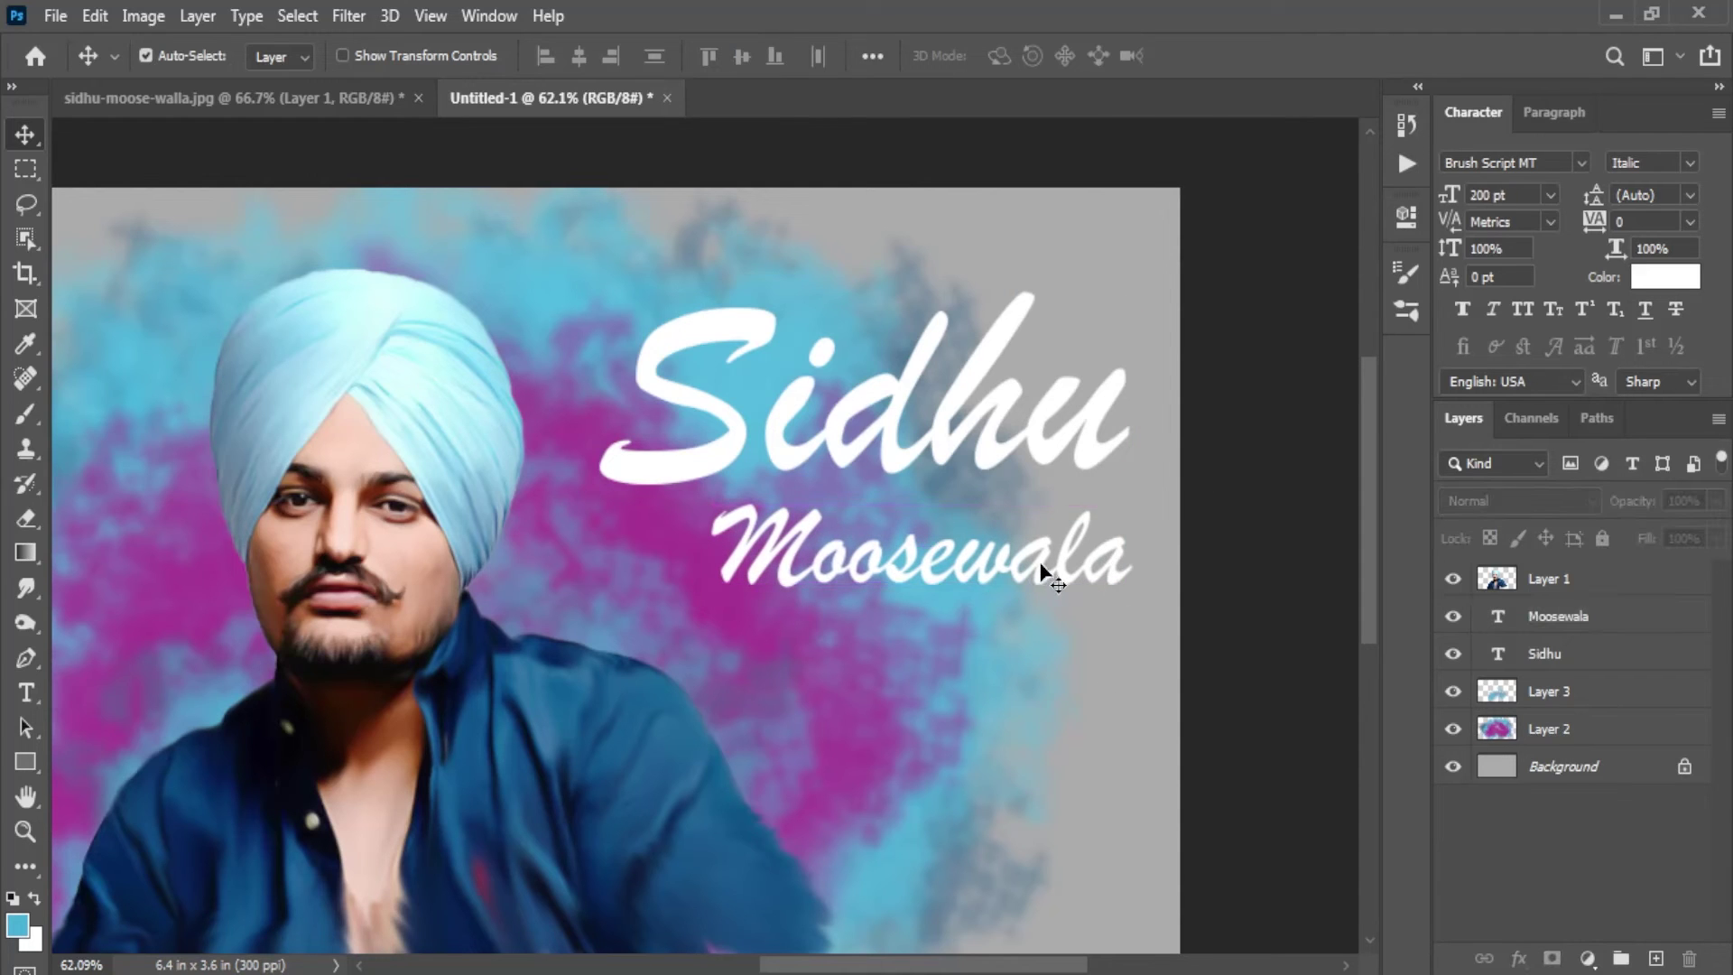
click(1042, 570)
click(832, 444)
scroll(858, 435, down, 1)
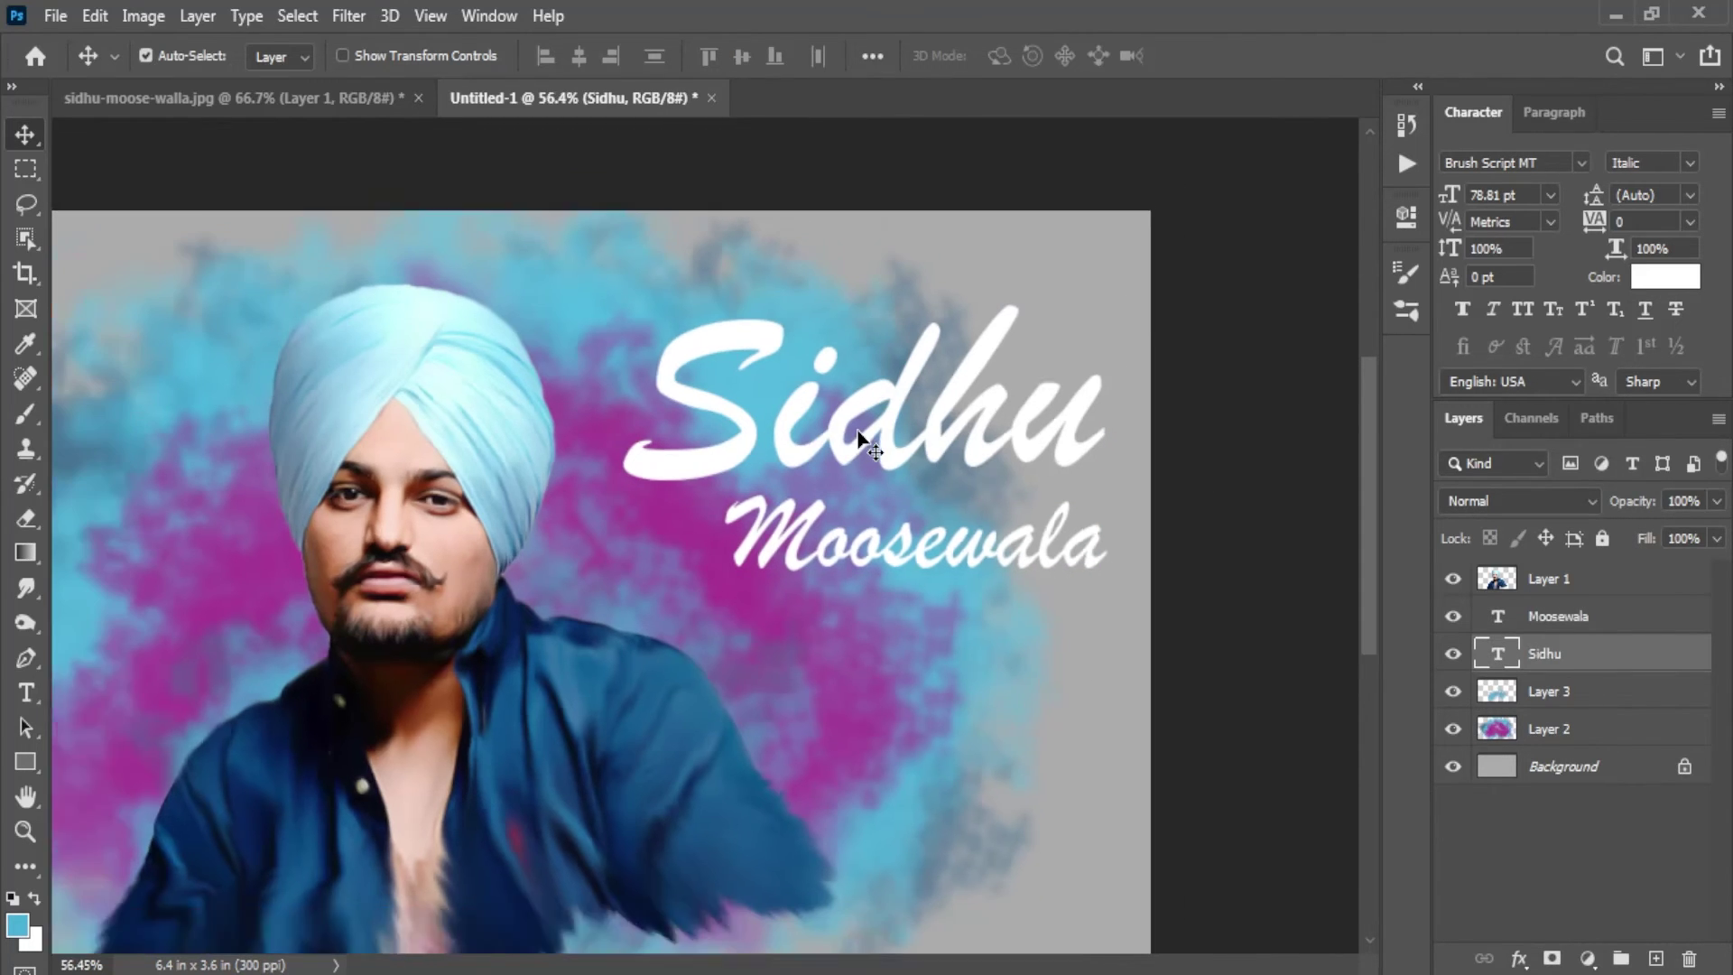
scroll(858, 435, down, 1)
shift+click(1128, 476)
drag(1129, 475, 1113, 517)
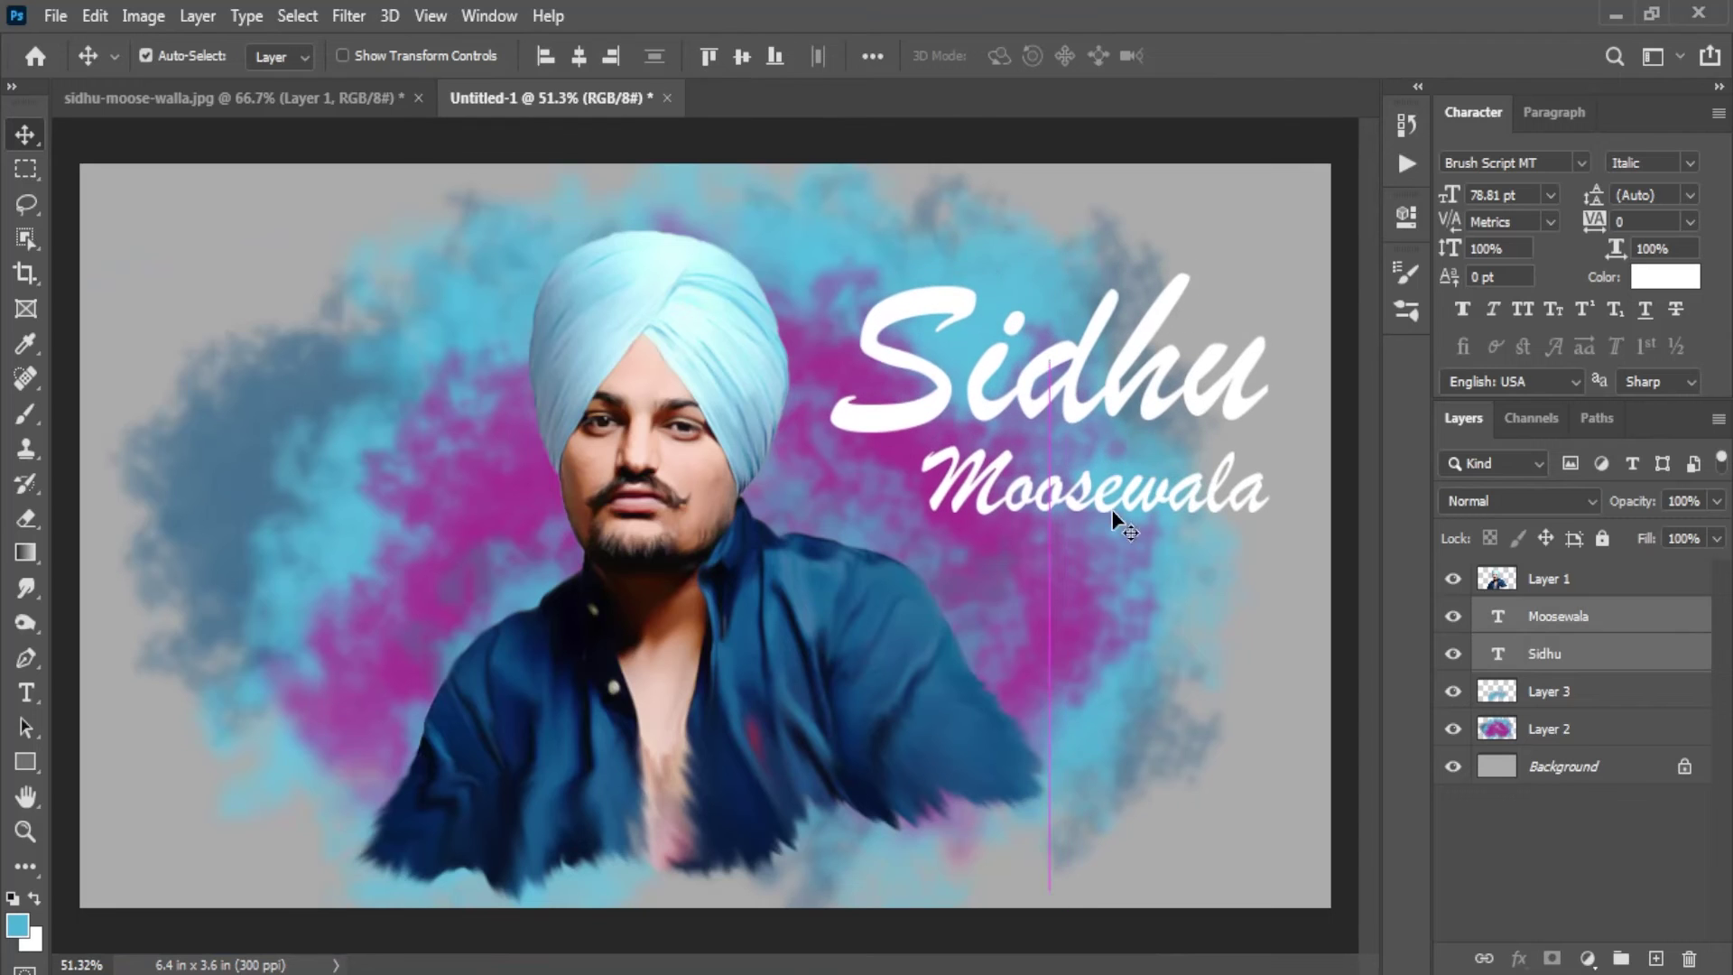
click(1165, 622)
Step: Add a Drop Shadow layer style to the Sidhu title layer
click(1644, 665)
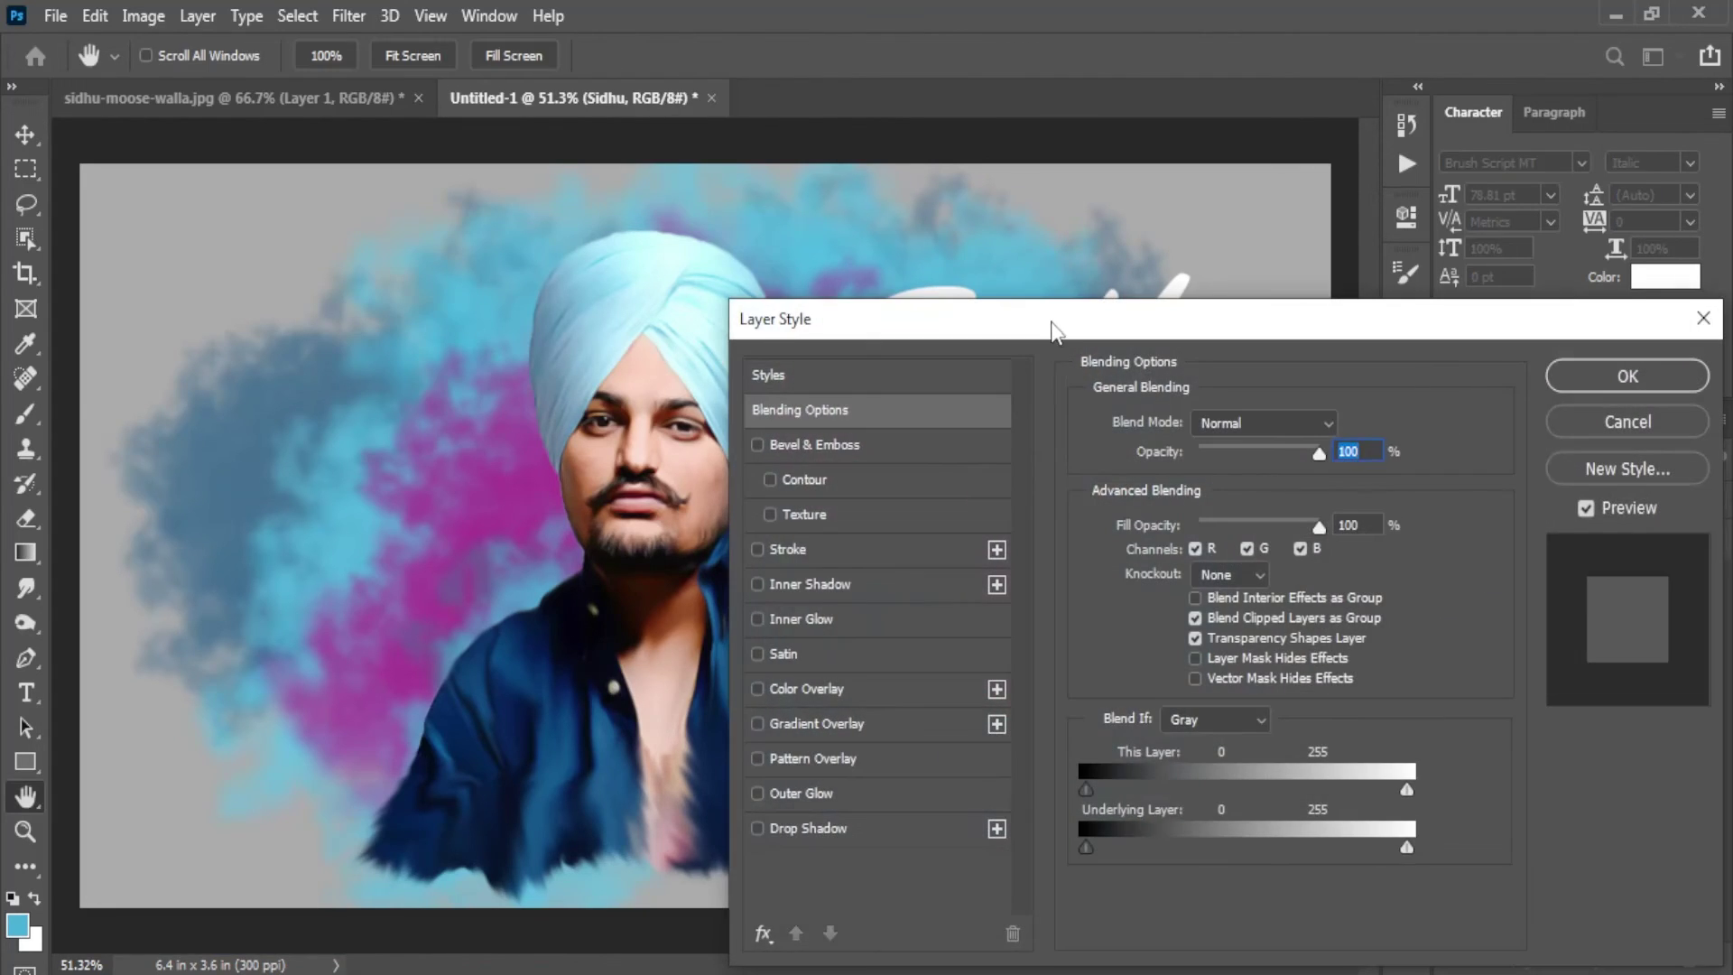
drag(1052, 318, 323, 224)
click(52, 736)
drag(704, 221, 528, 238)
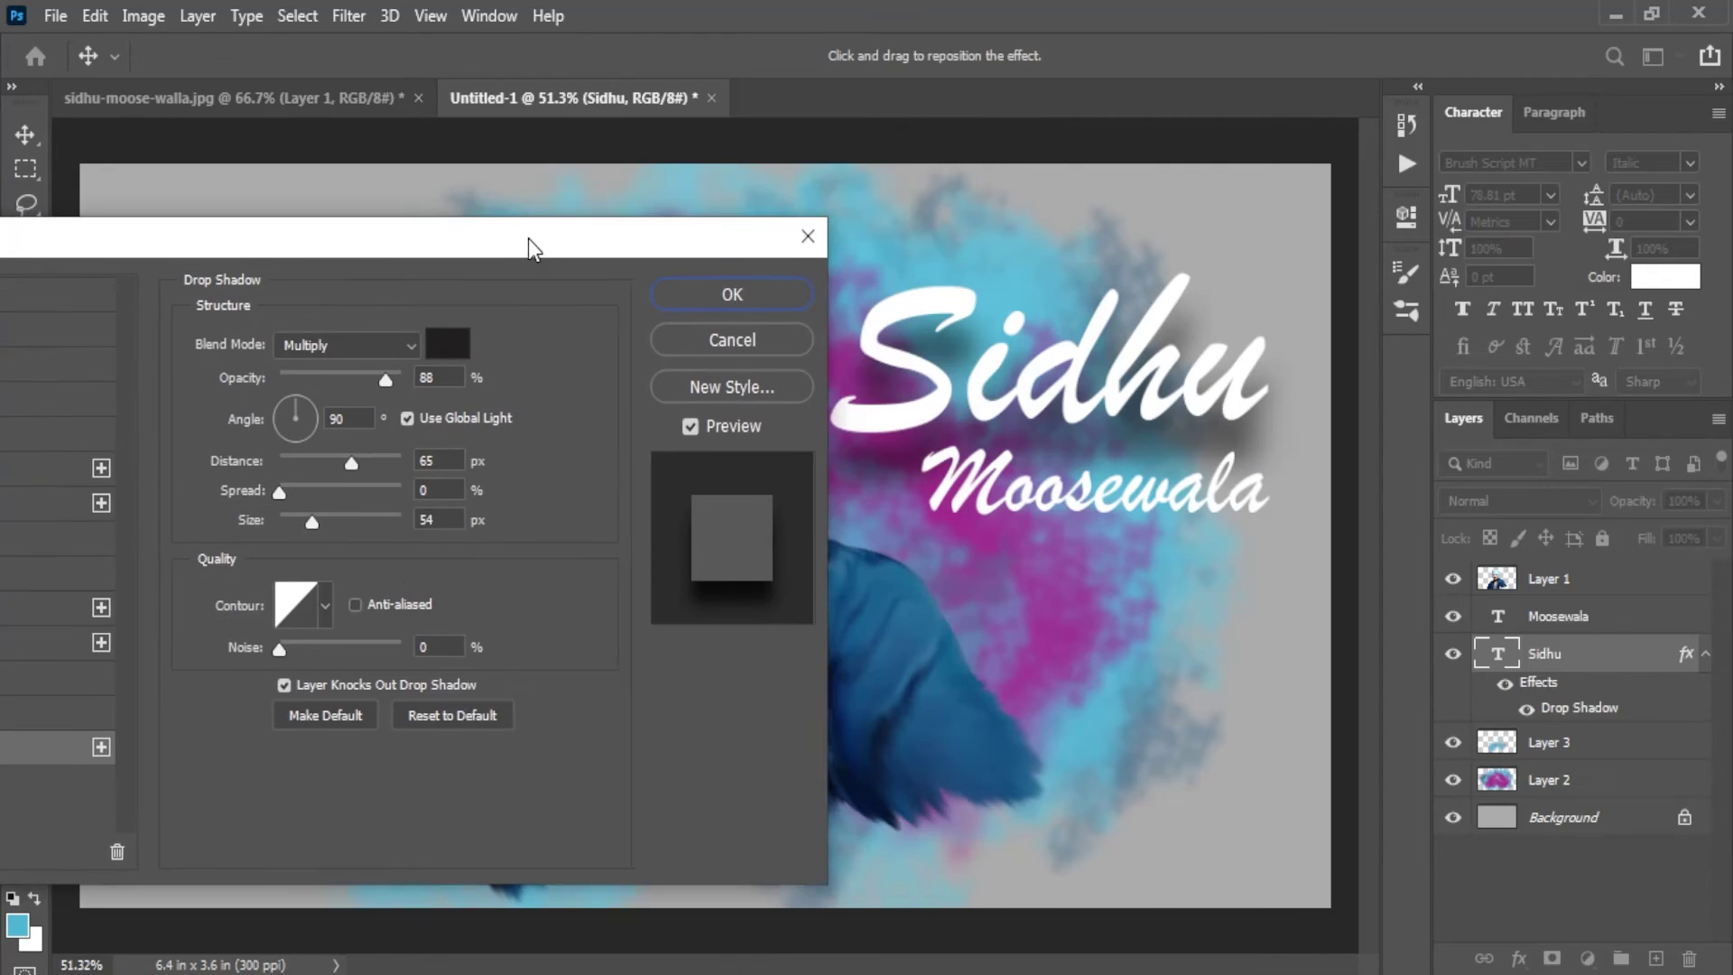
mouse_move(339, 458)
mouse_down()
mouse_move(316, 454)
mouse_move(291, 516)
mouse_up()
click(685, 298)
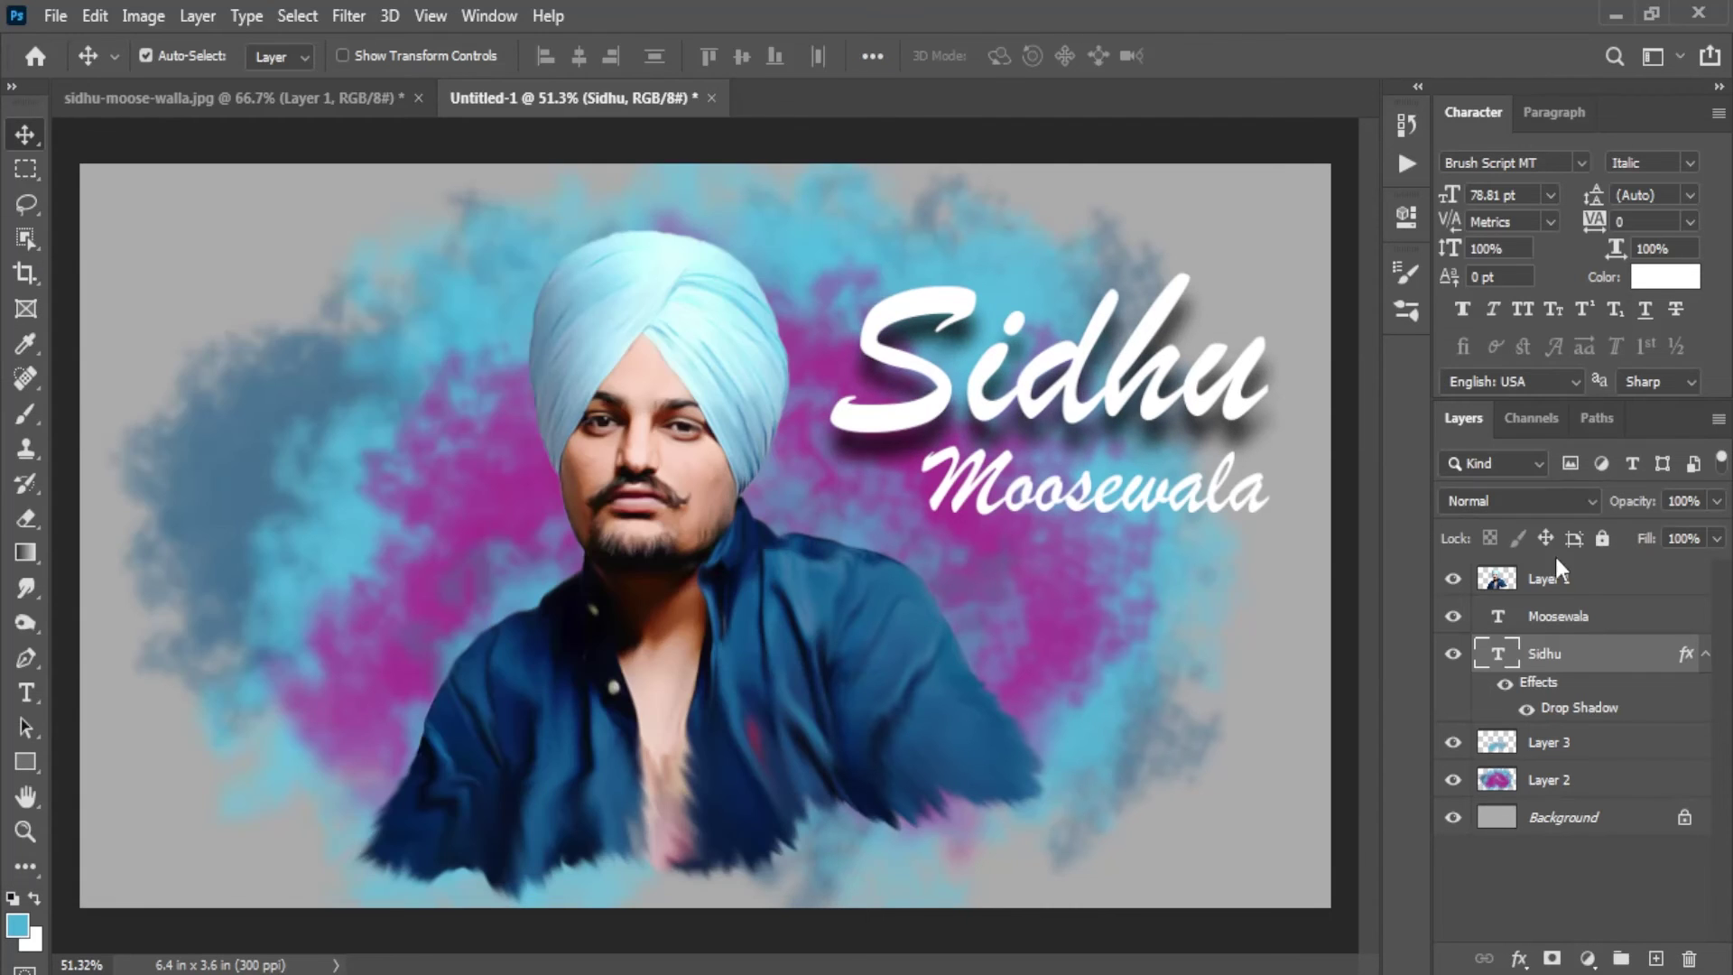
Step: Paste the drop shadow onto Moosewala and set its Distance and Size to 32 px
right_click(1587, 656)
key(Escape)
right_click(1582, 623)
click(1309, 929)
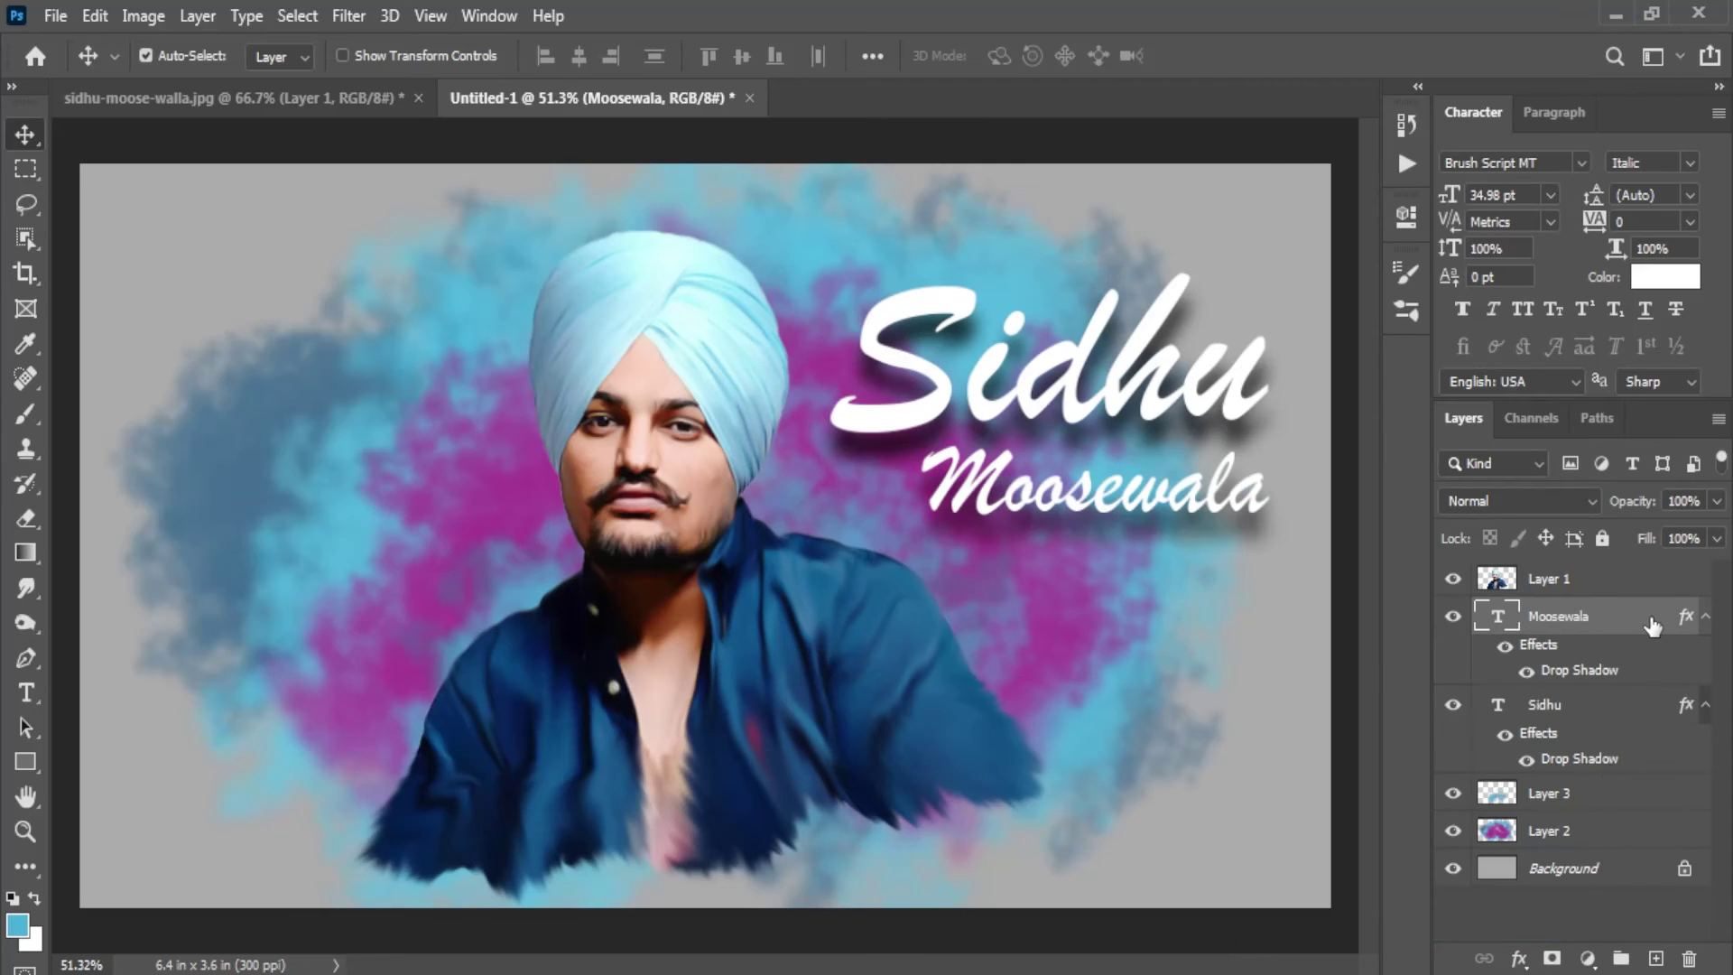
double_click(1649, 626)
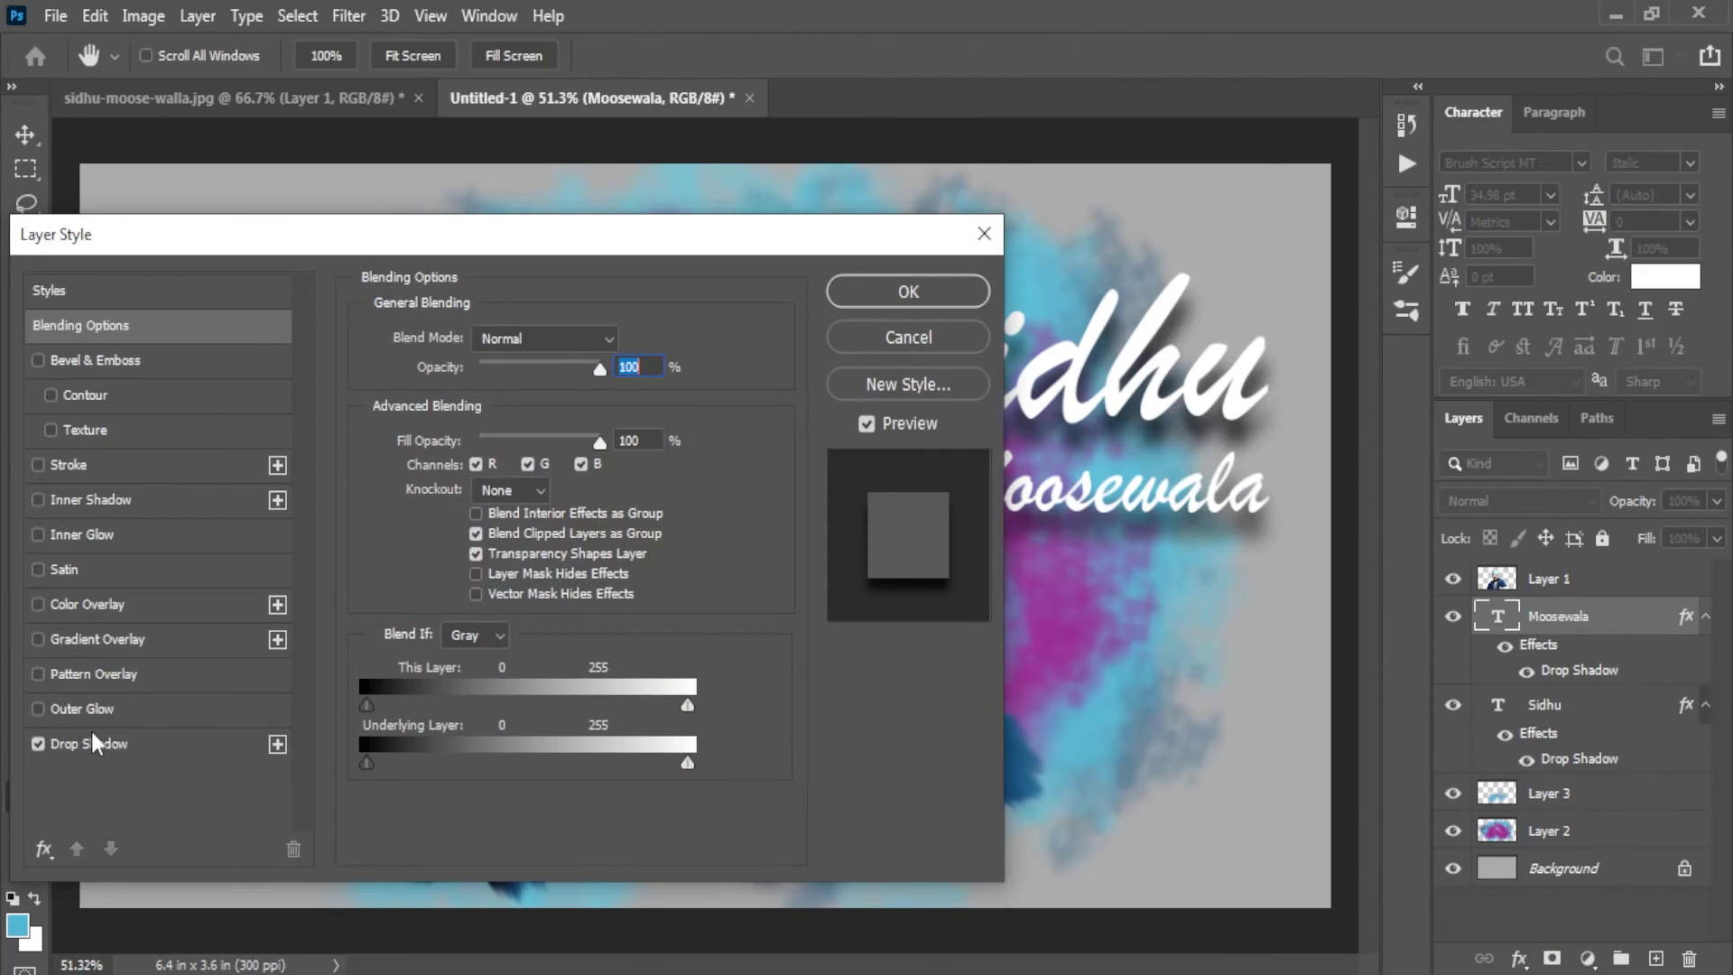
click(91, 743)
drag(500, 457, 495, 458)
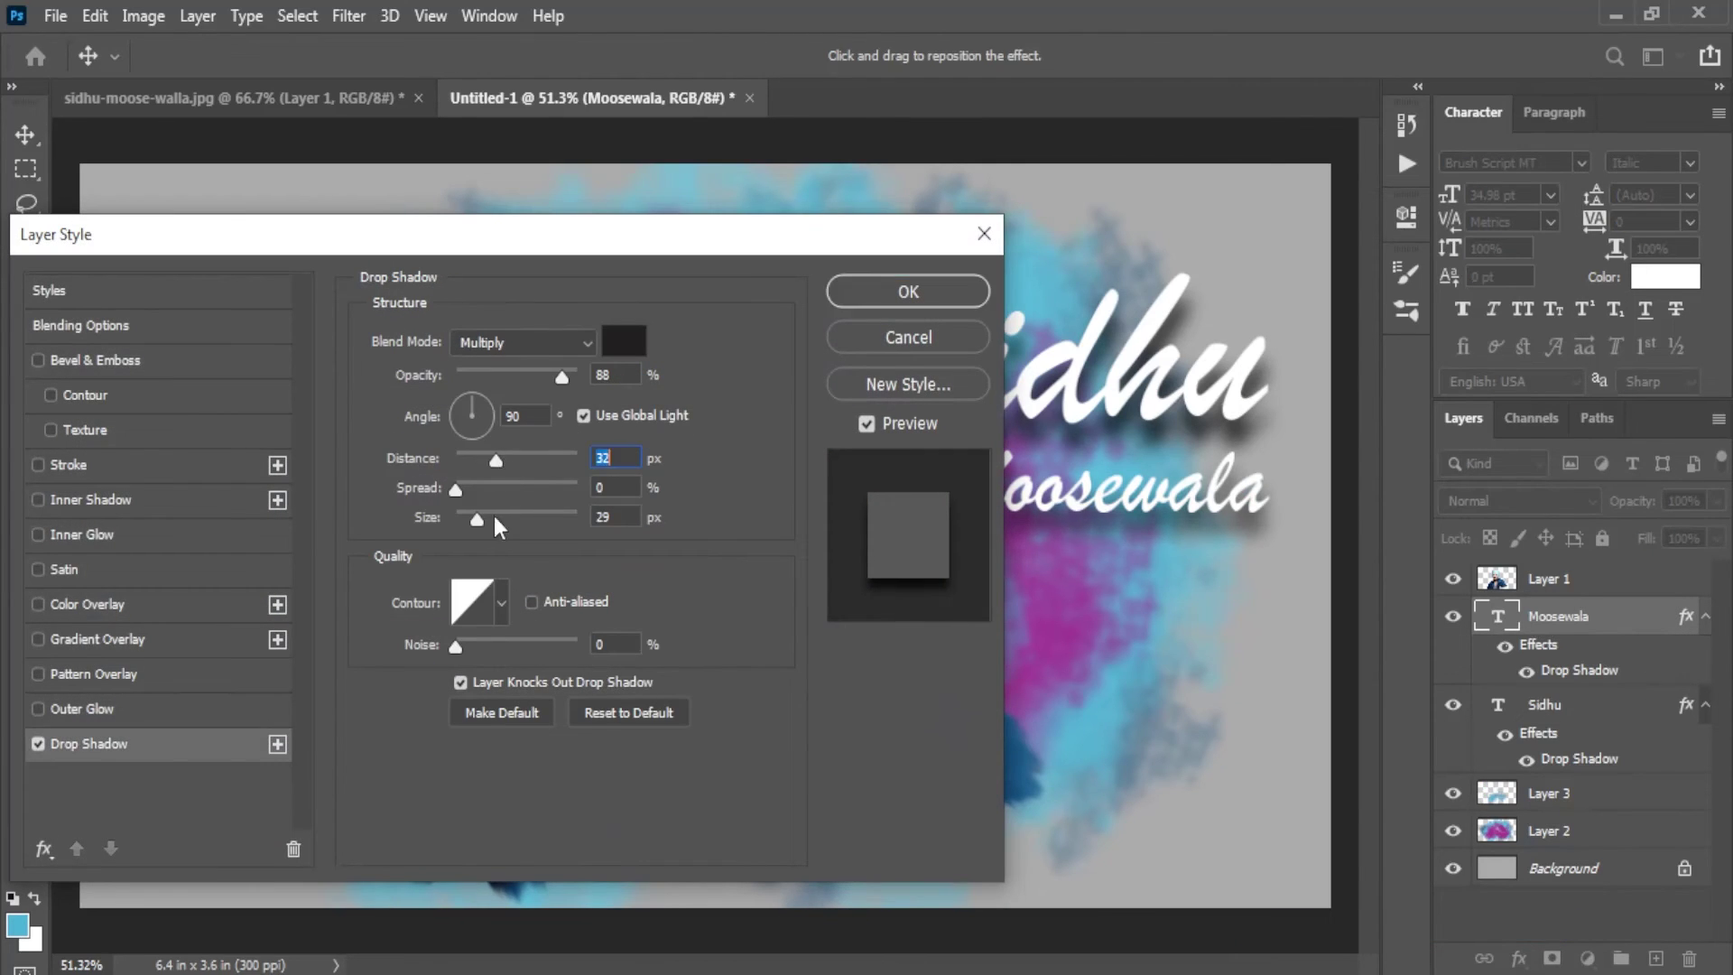
drag(474, 517, 480, 517)
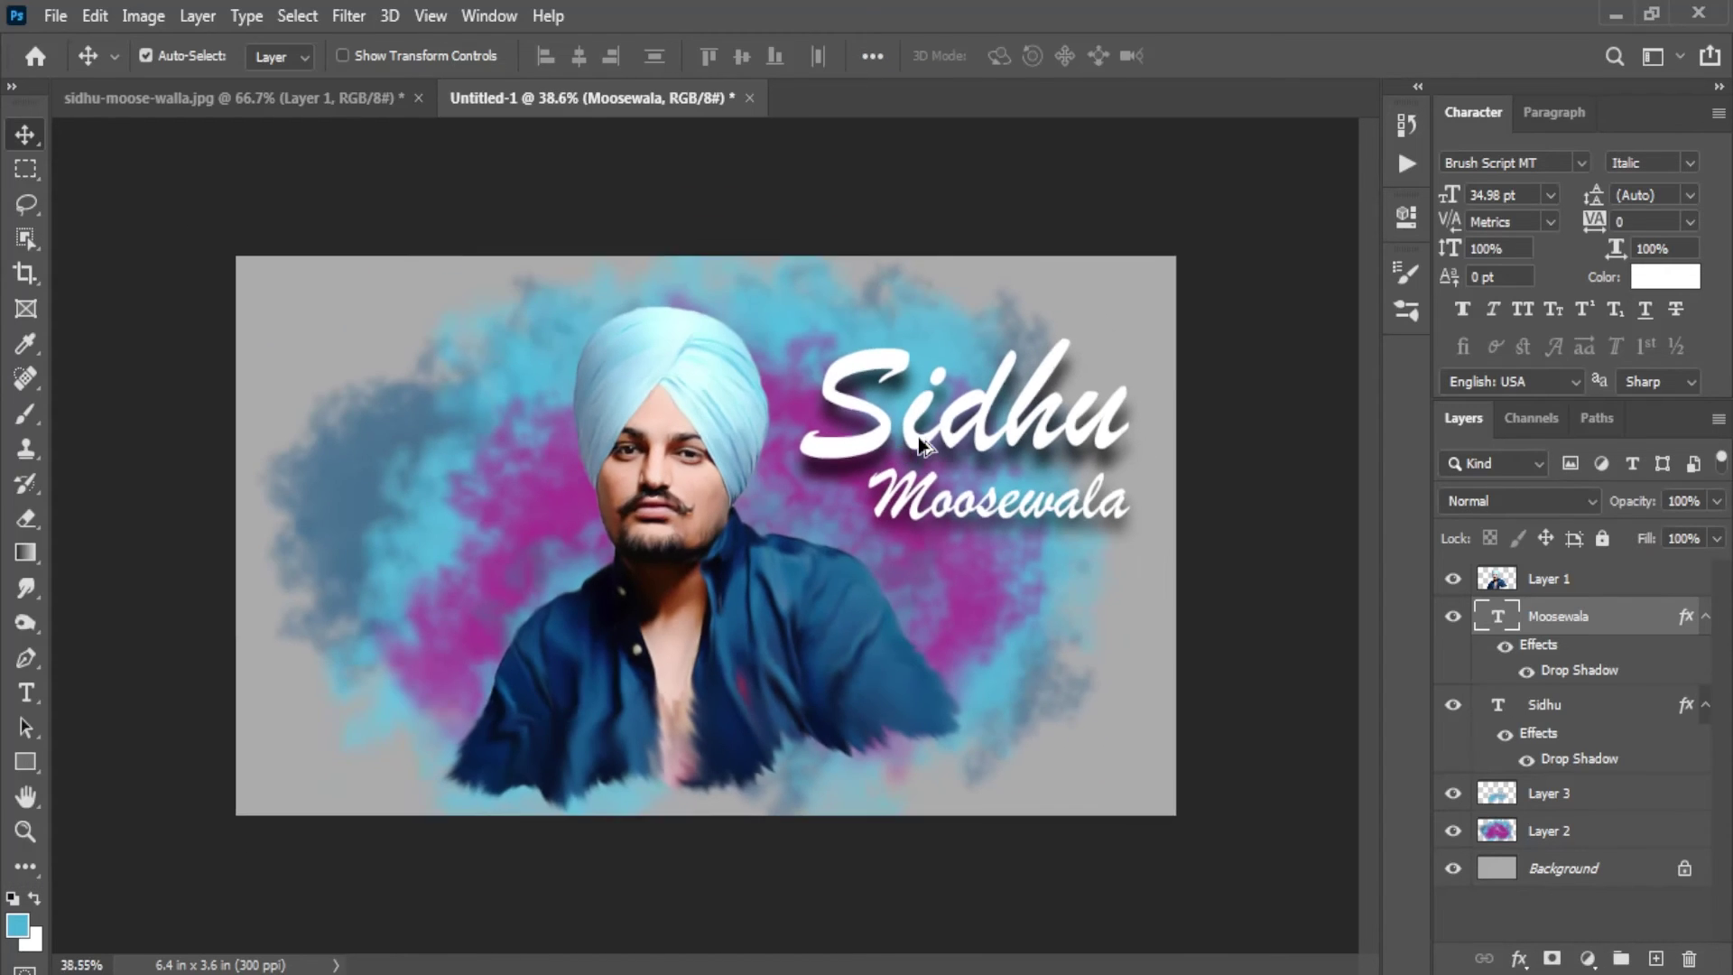
scroll(918, 436, up, 1)
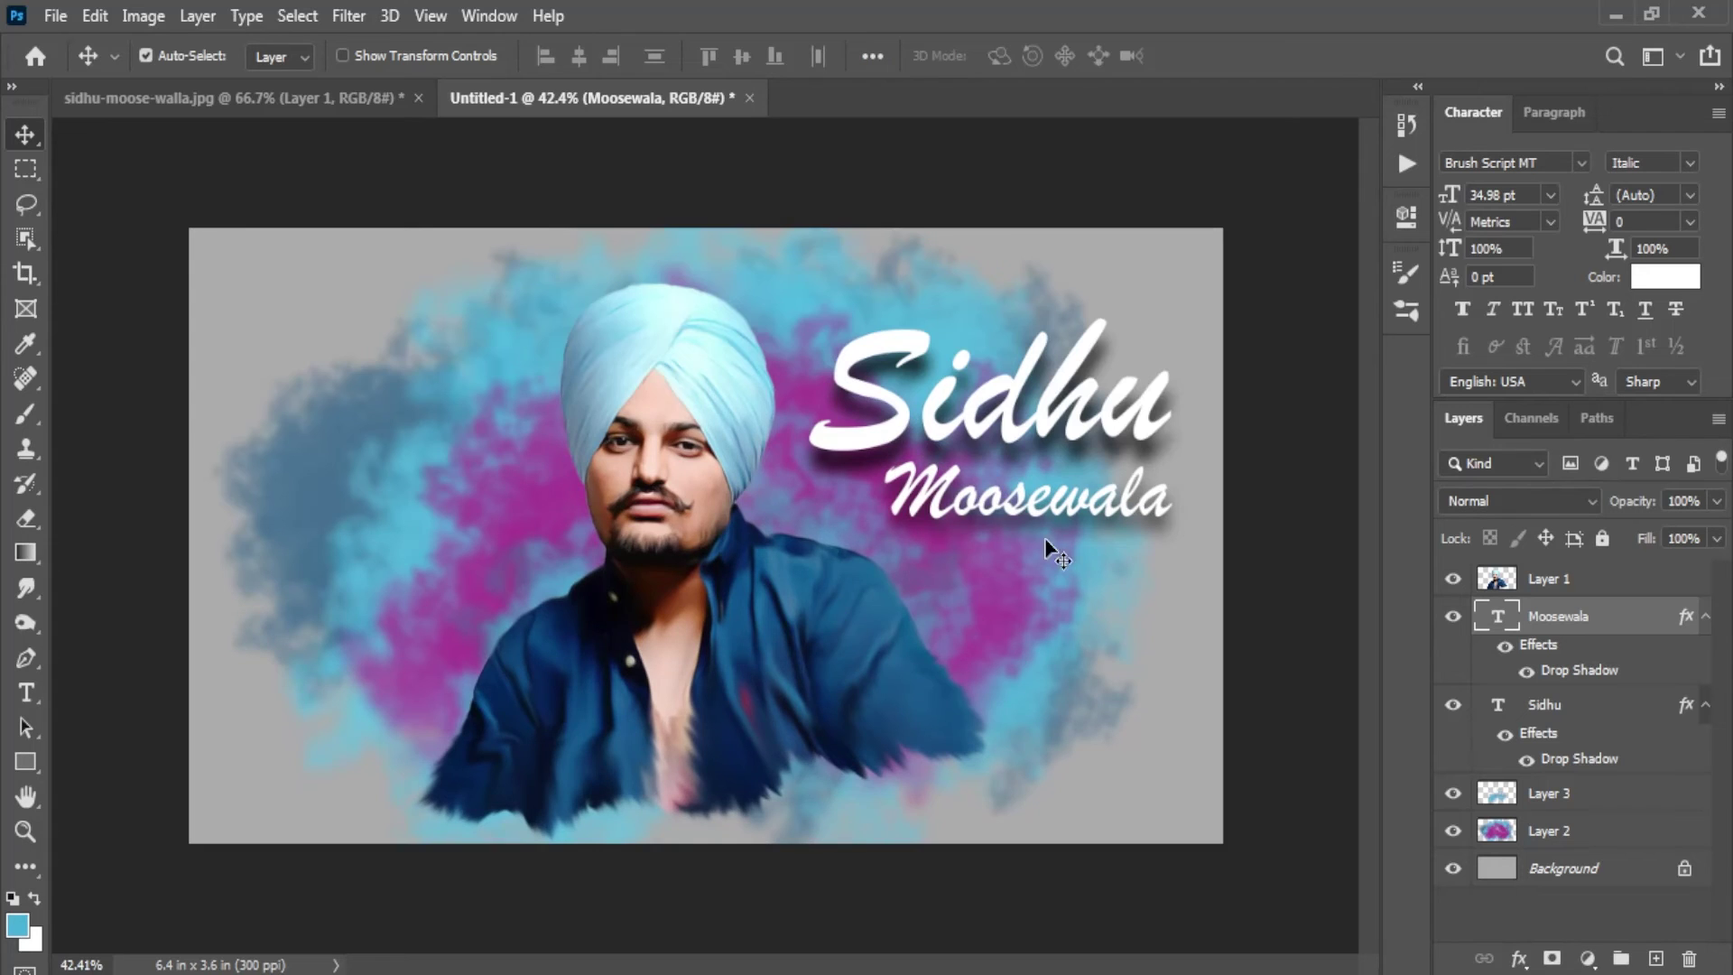
Step: Zoom in on the face and select Layer 1
ctrl+click(673, 521)
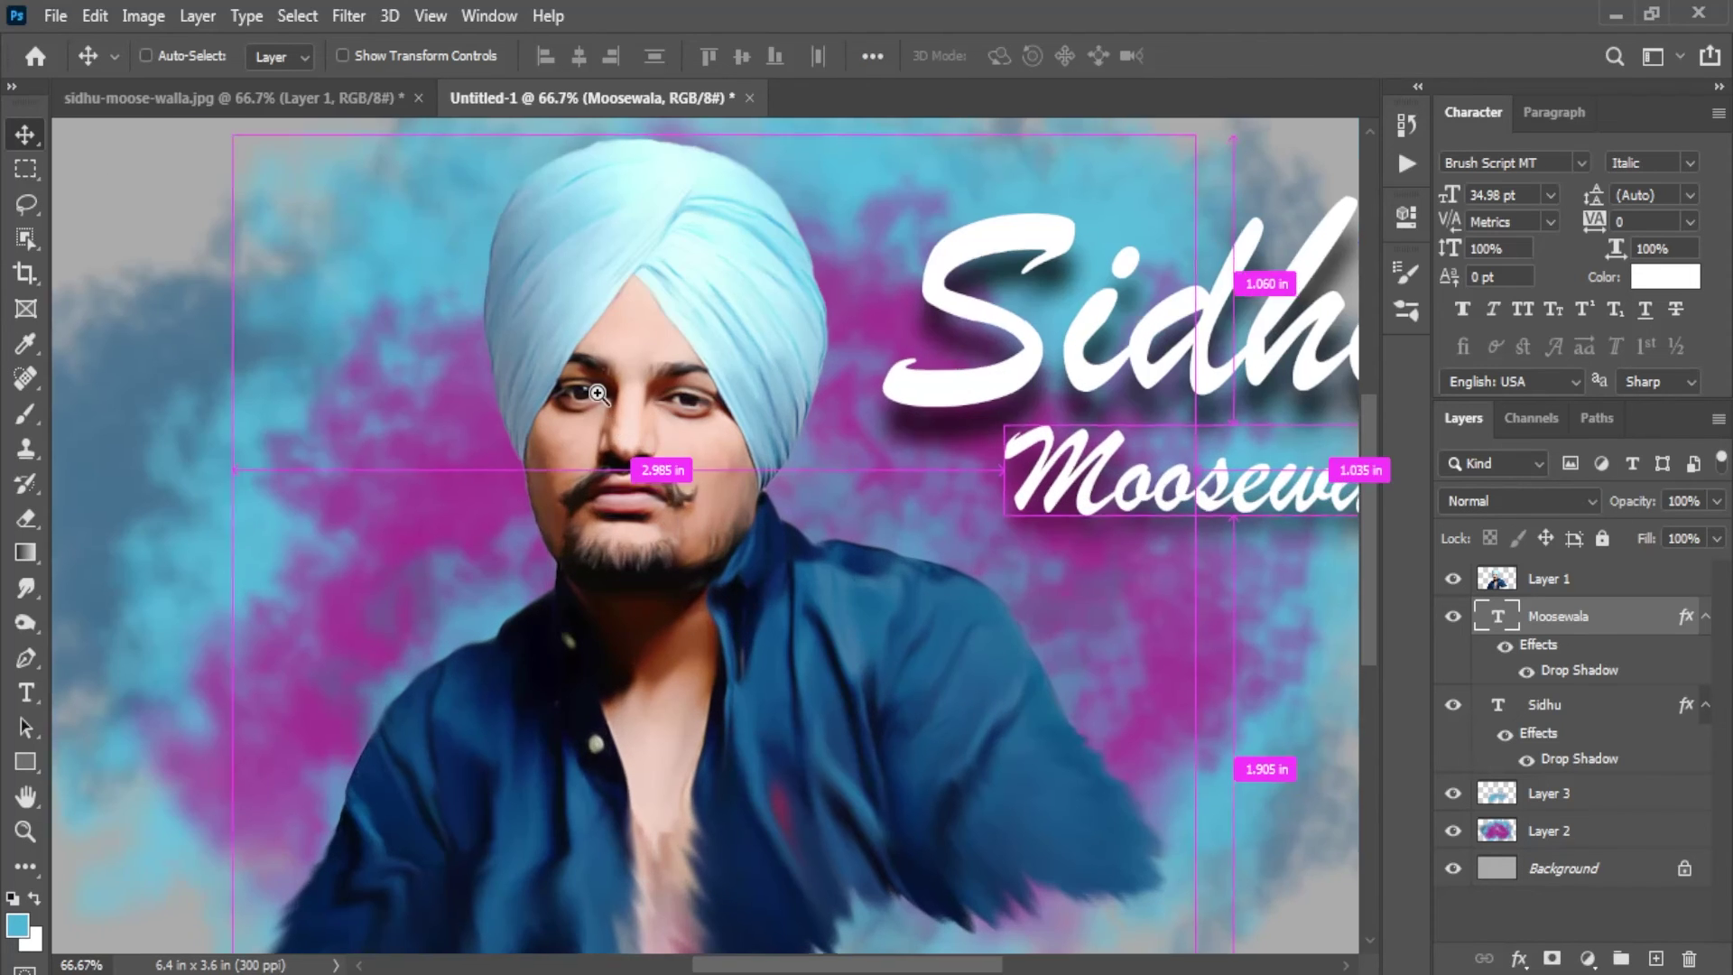
ctrl+click(686, 542)
ctrl+click(732, 607)
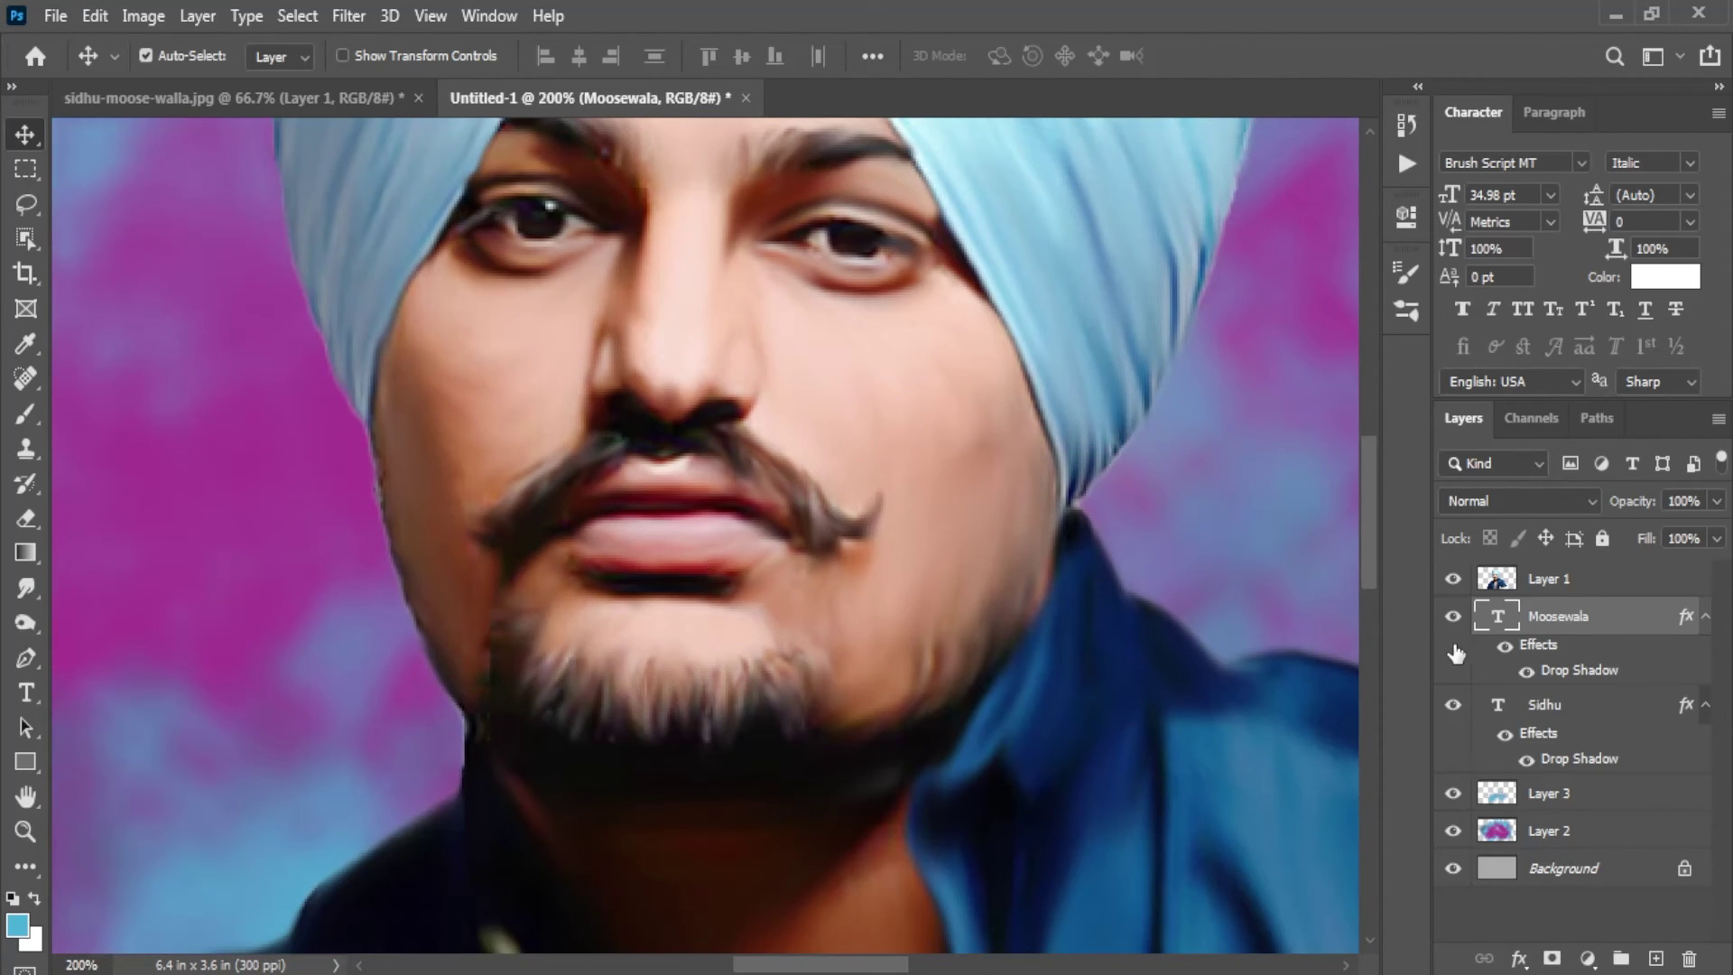
click(1576, 582)
Step: Switch to the Hard Round brush at about 8 px
key(b)
right_click(691, 518)
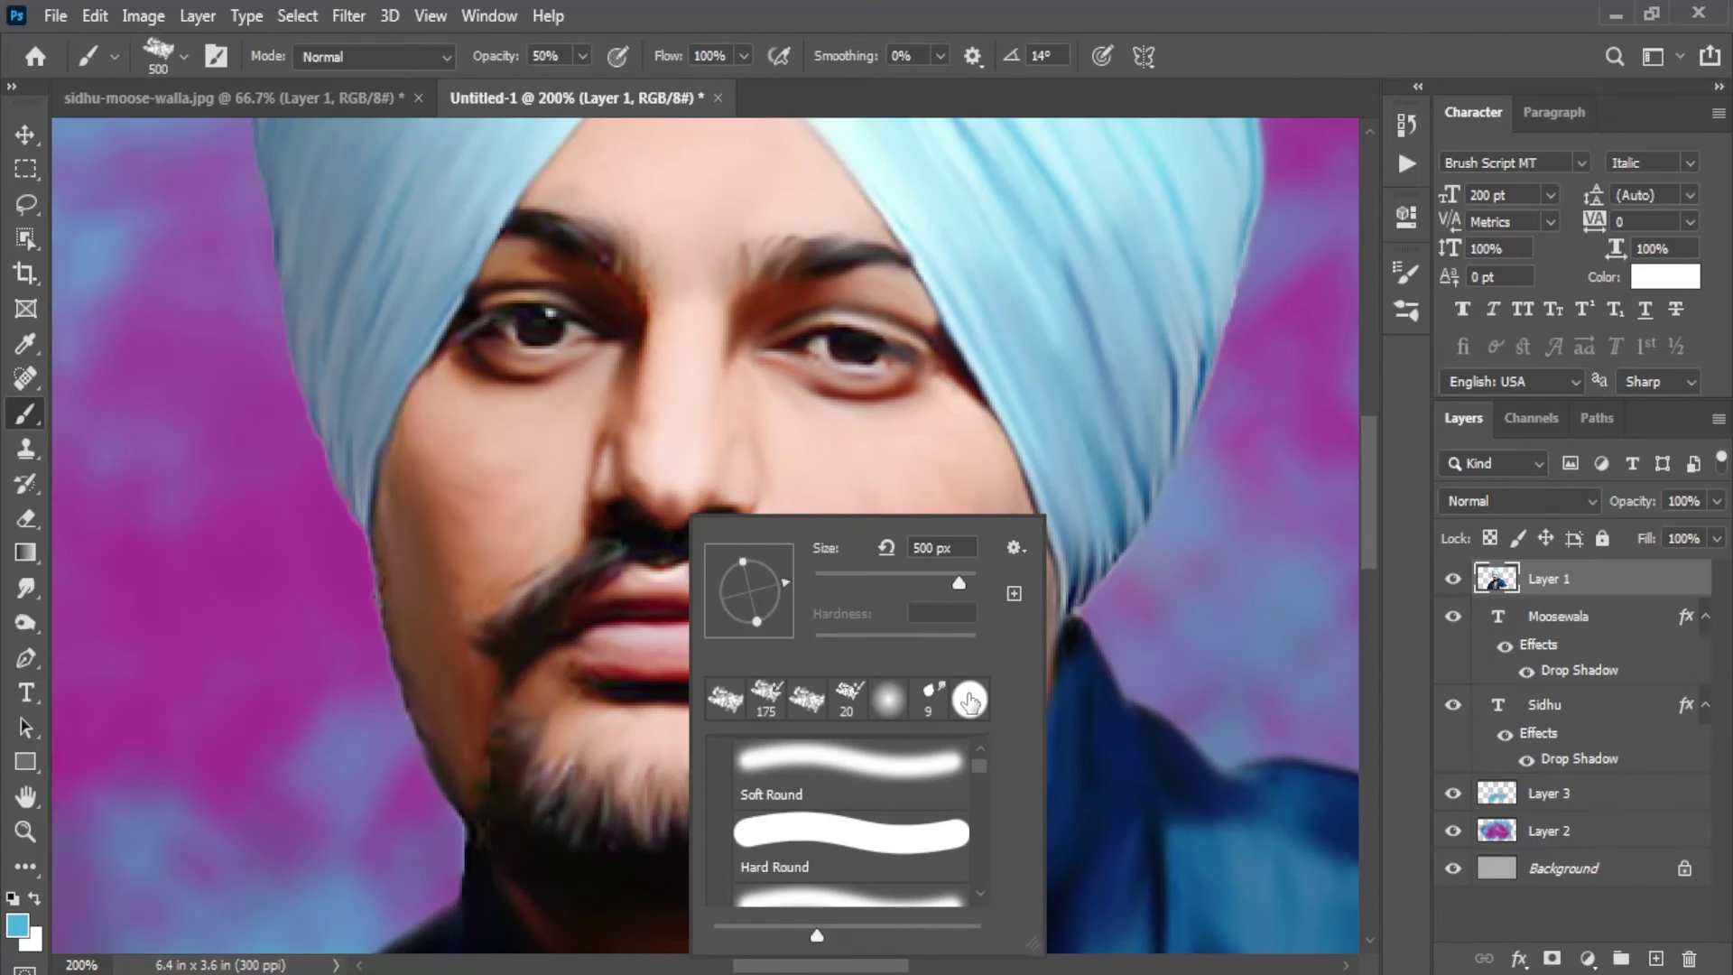
click(968, 699)
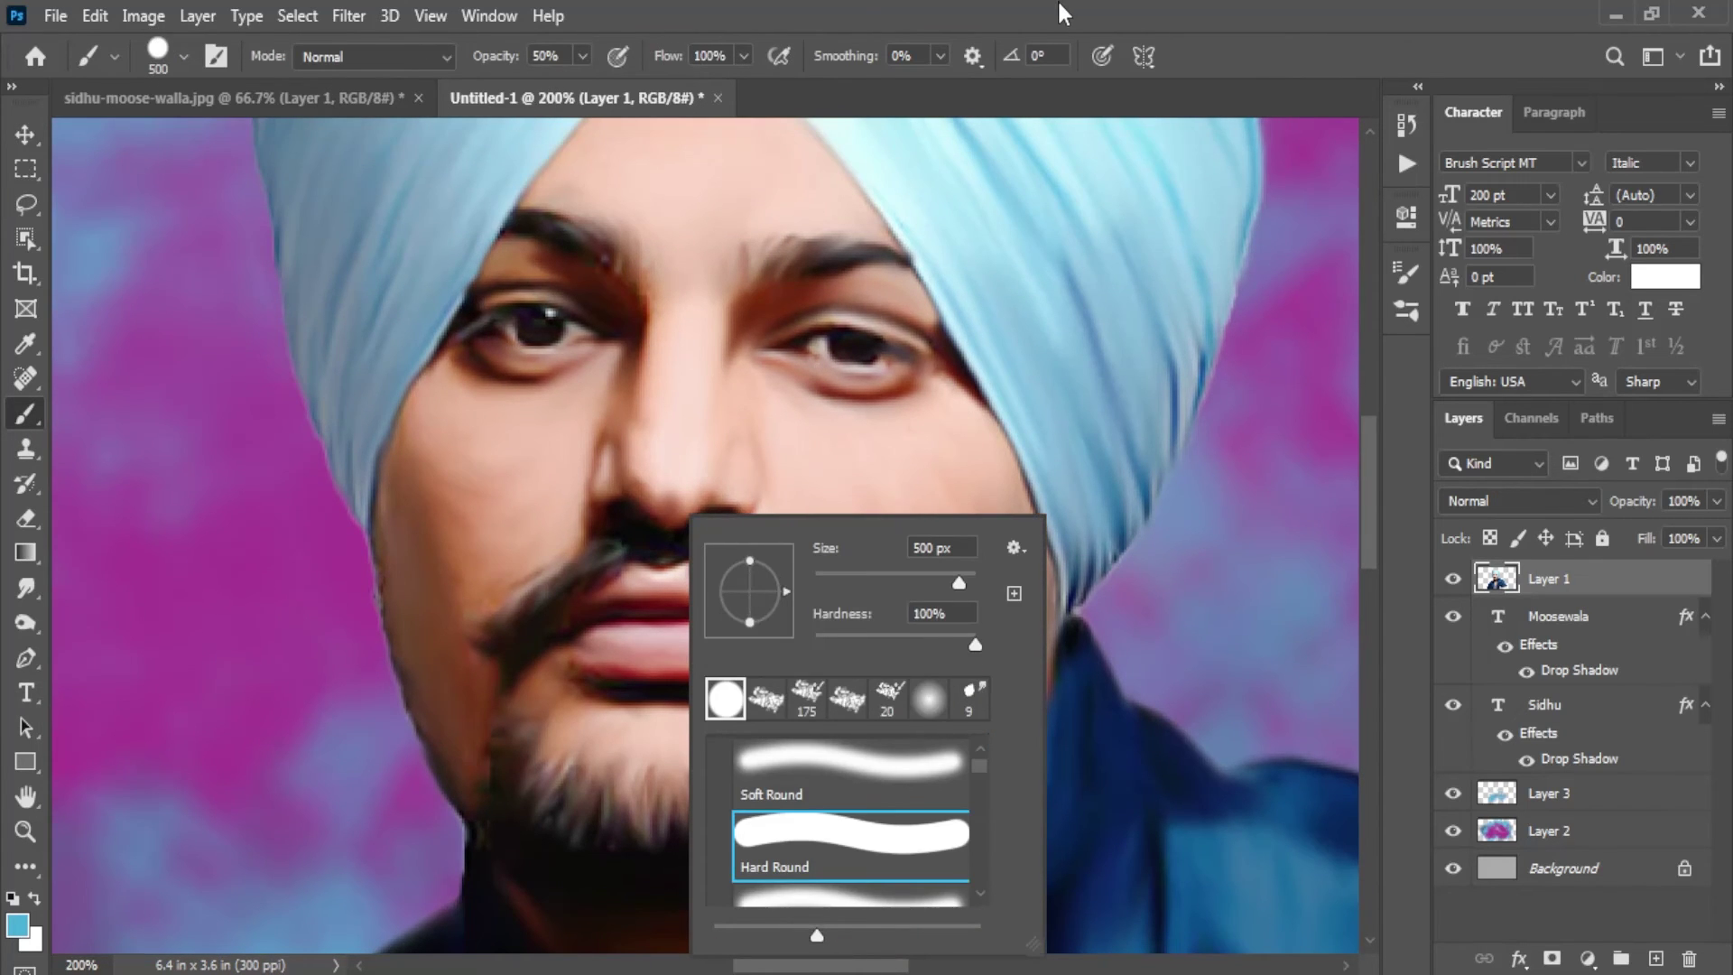
click(623, 673)
key(bracketleft)
key(bracketleft)
key(bracketleft)
key(bracketleft)
key(bracketleft)
key(bracketleft)
key(bracketleft)
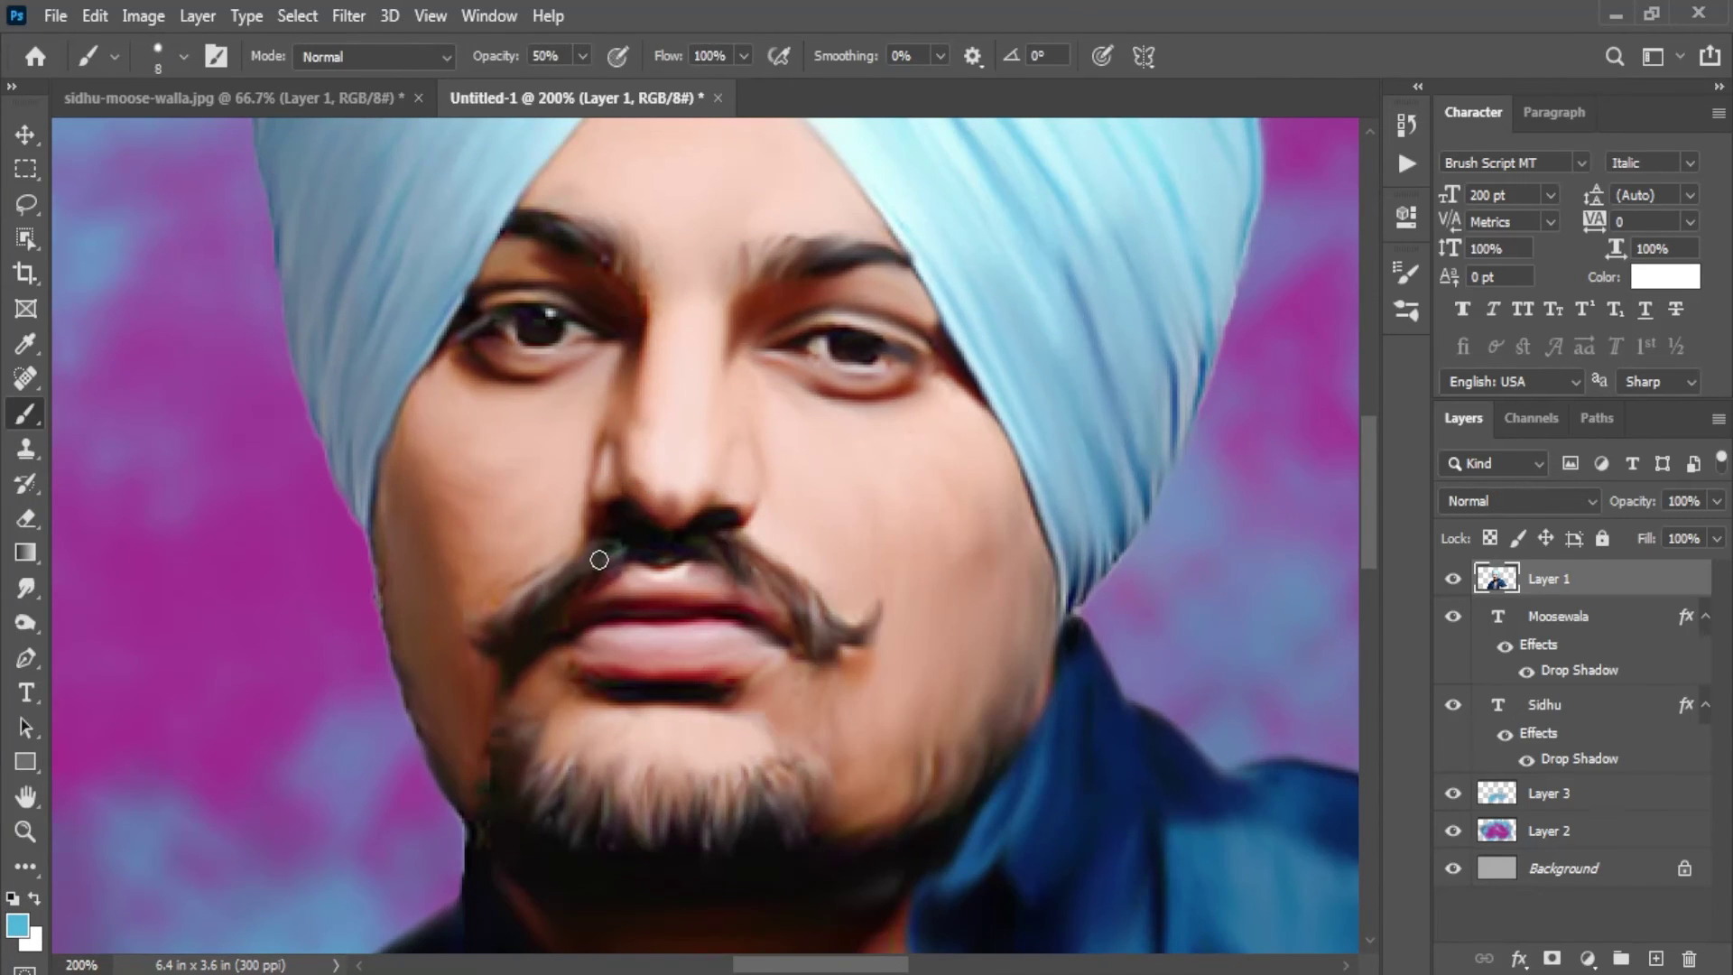
scroll(610, 550, up, 1)
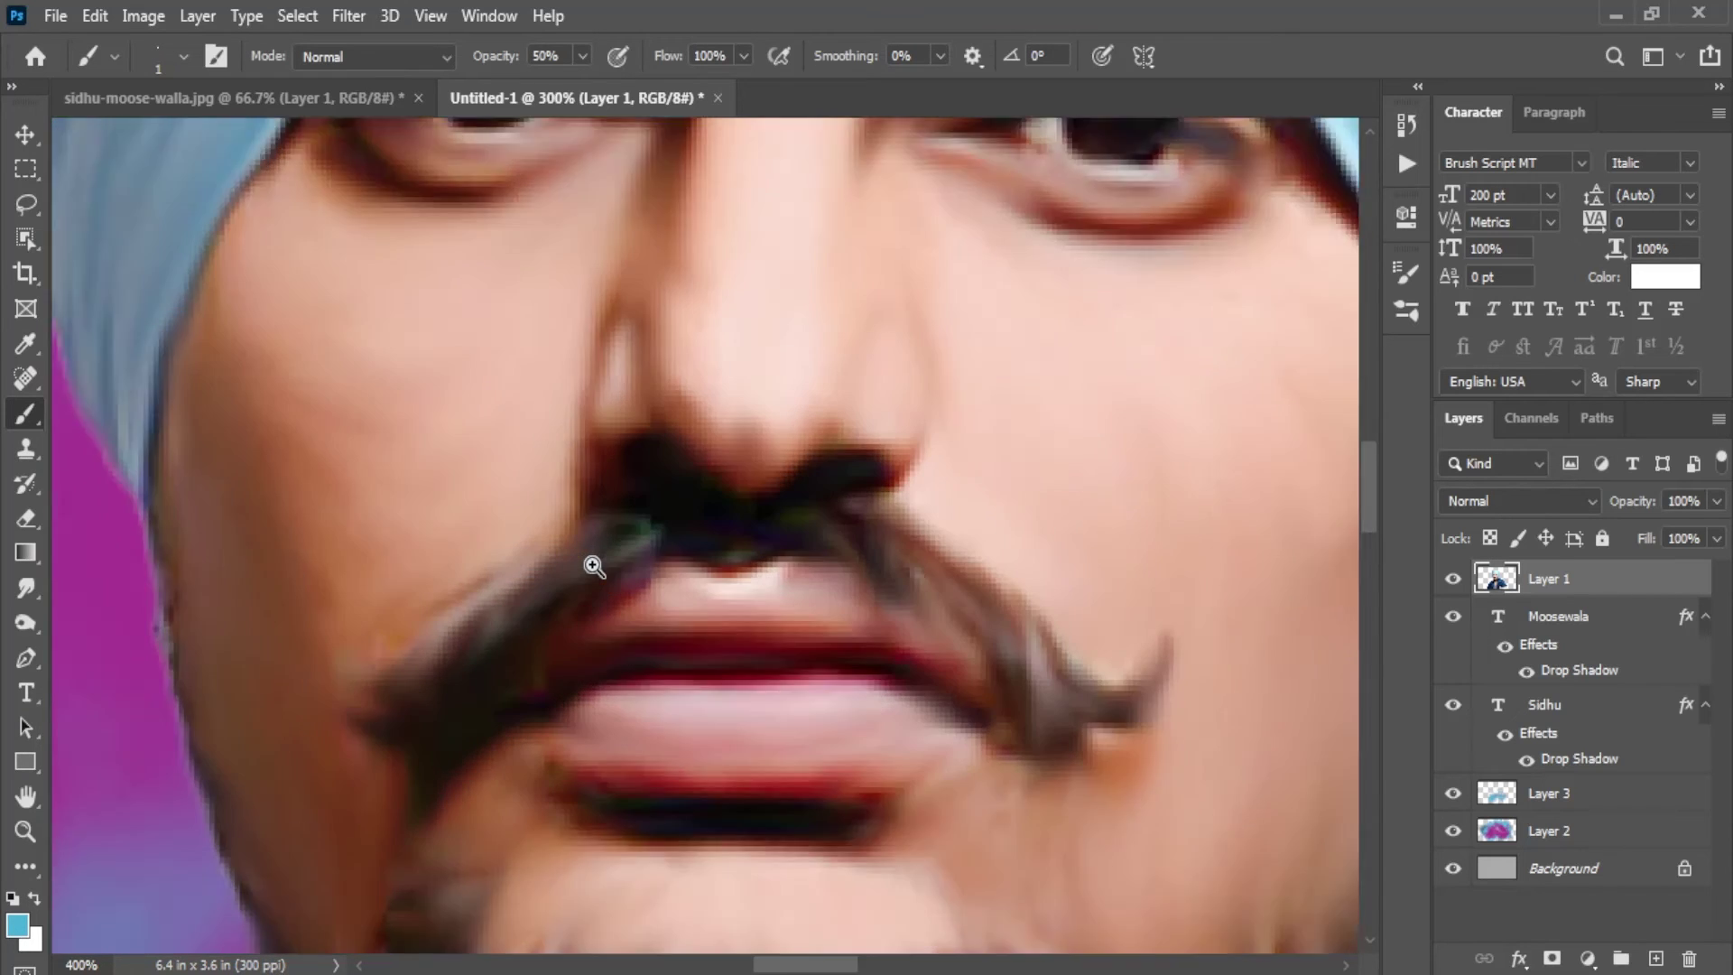
scroll(592, 565, up, 1)
scroll(646, 514, up, 1)
Step: Set a dark grey foreground sampled from the moustache and stroke its lower-left edge
click(16, 923)
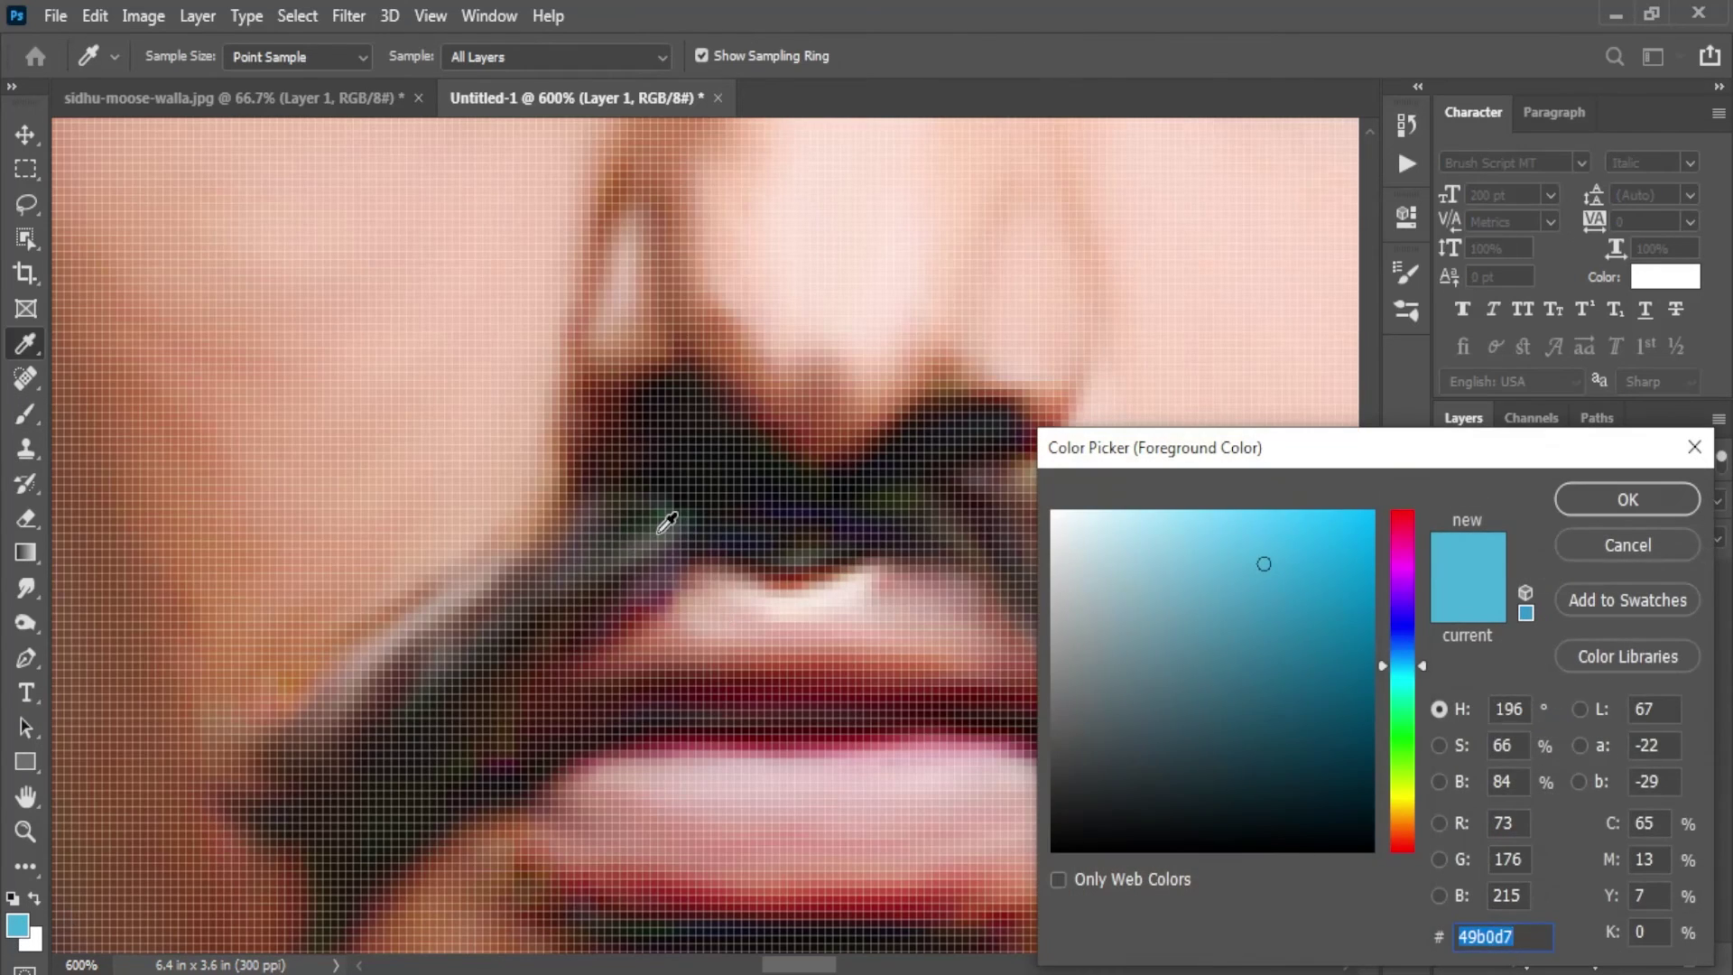
click(665, 516)
drag(666, 540, 1724, 564)
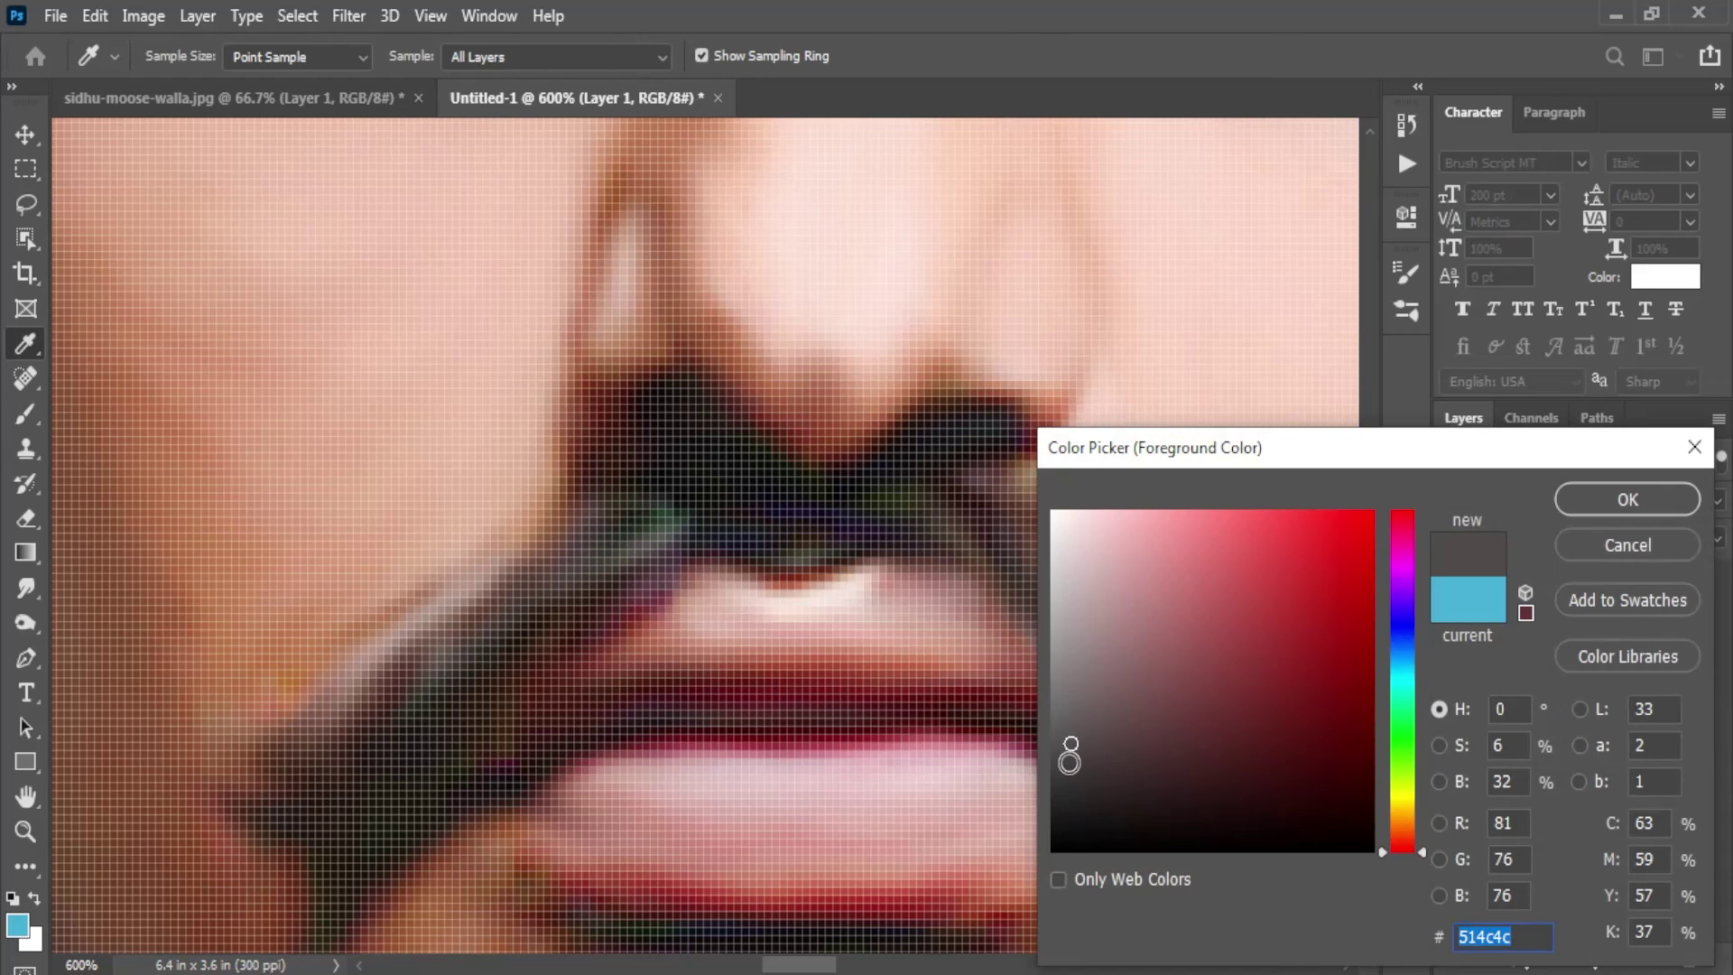
click(1662, 495)
key(b)
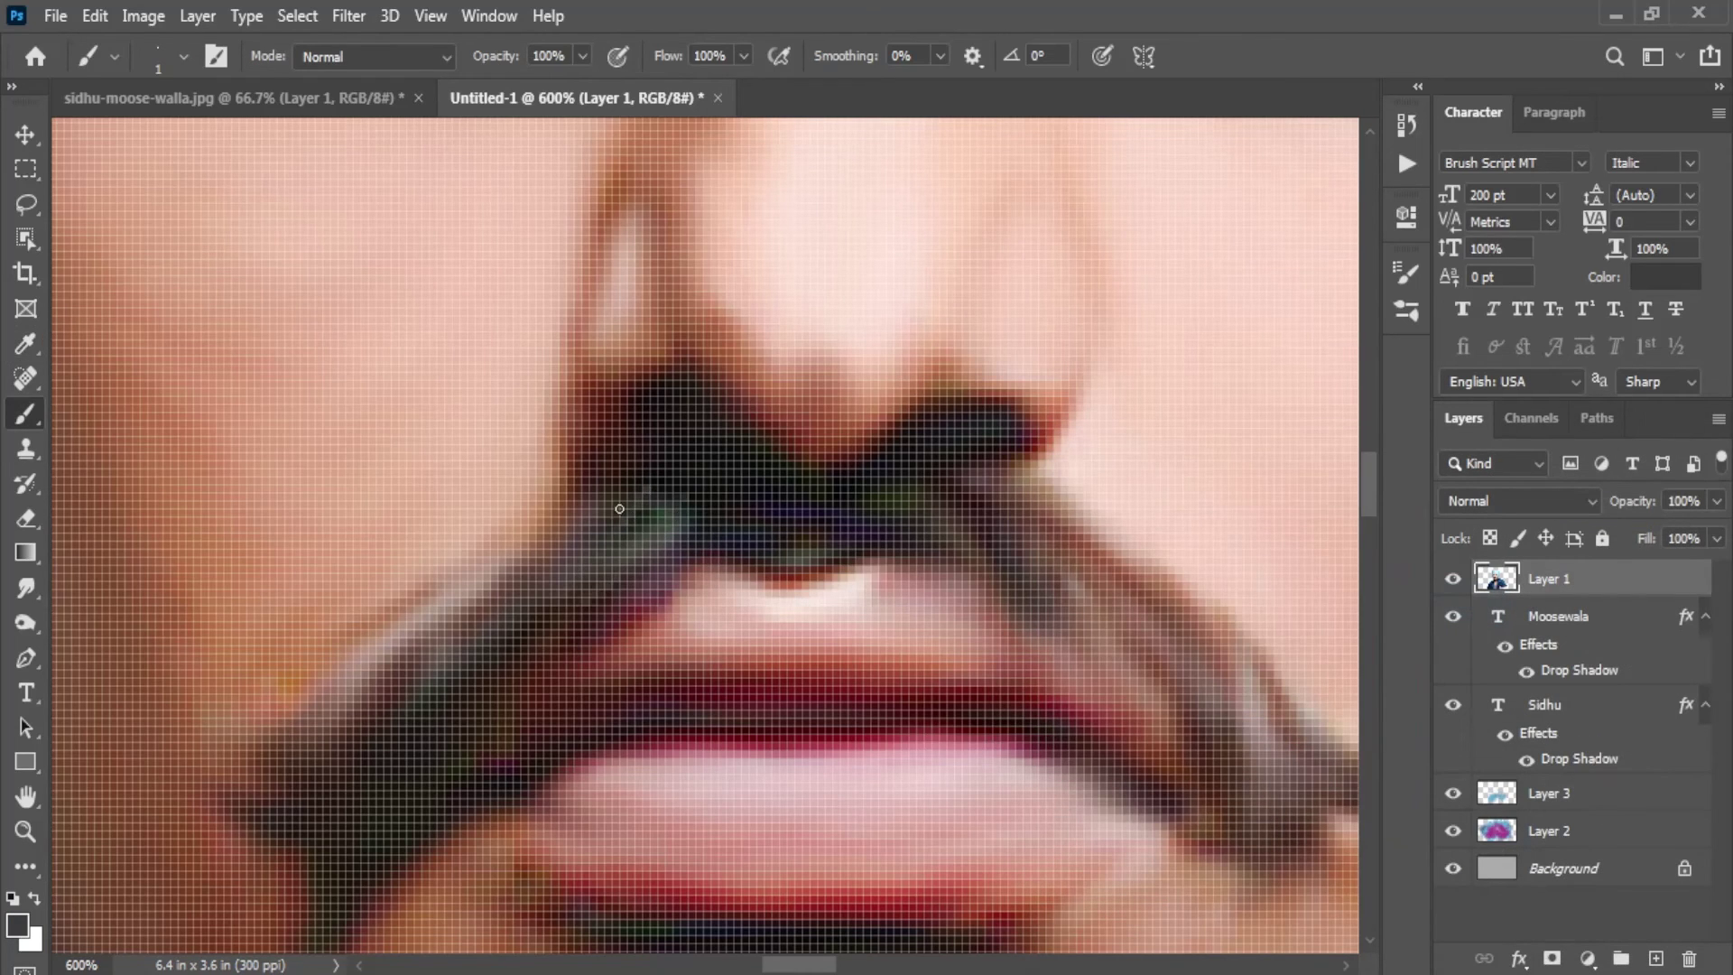
mouse_move(493, 603)
mouse_down()
mouse_move(384, 736)
mouse_move(276, 791)
mouse_up()
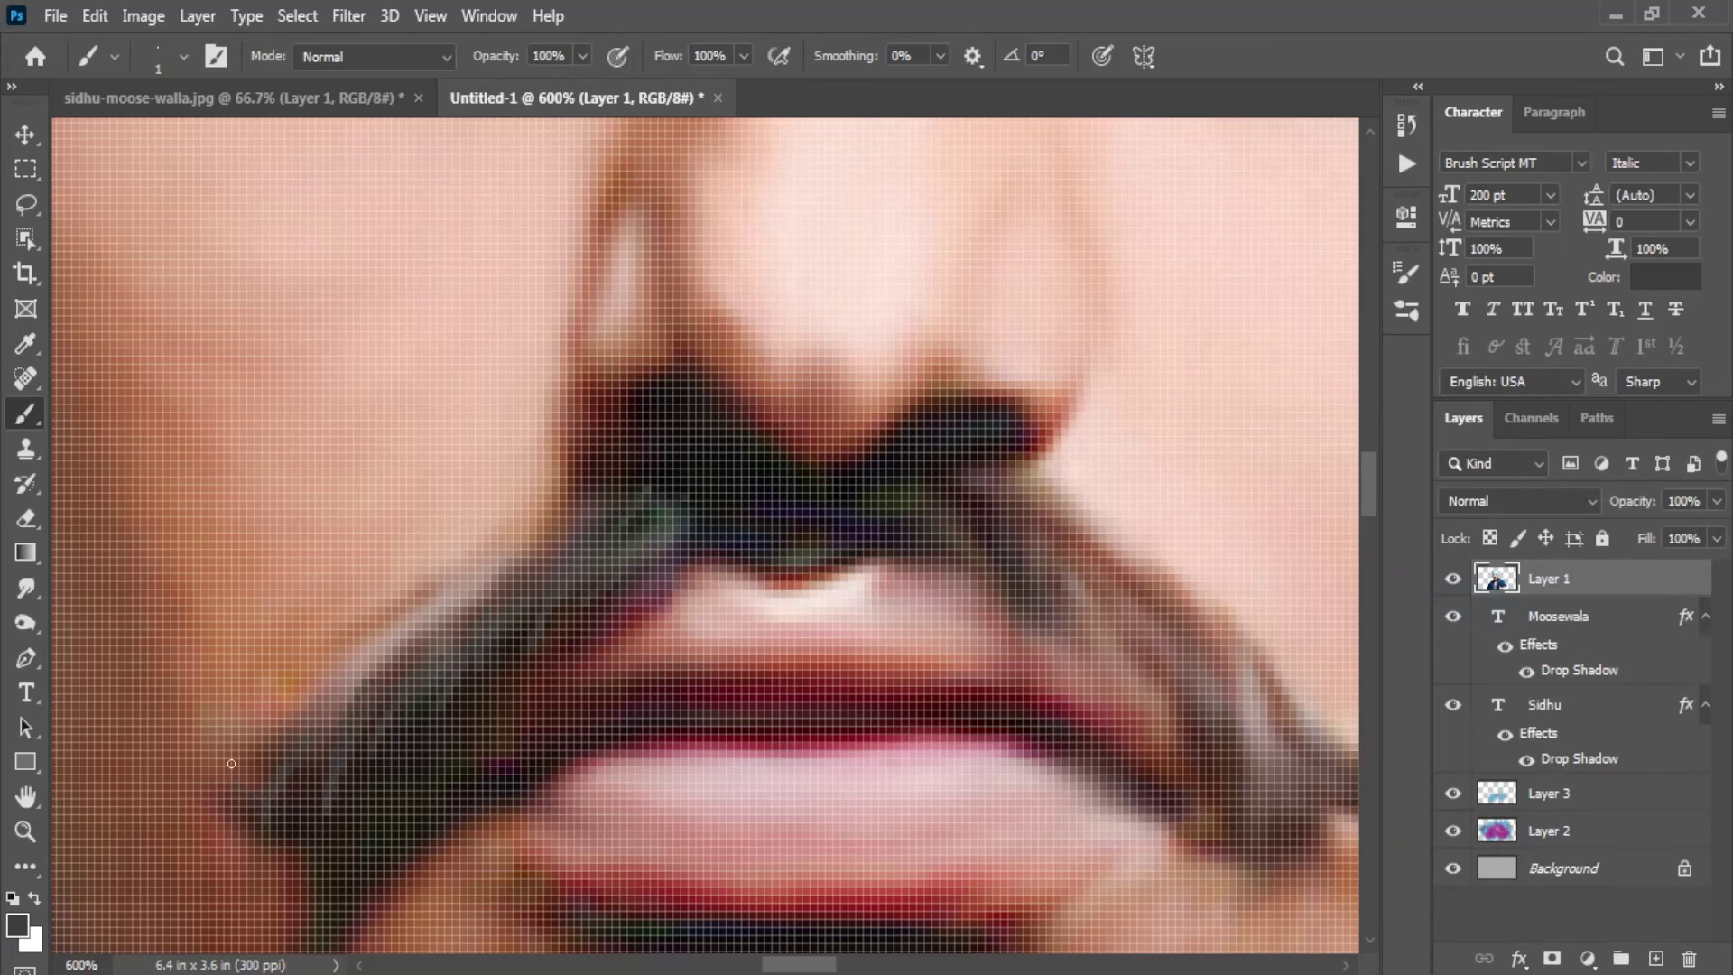
Step: Try thin strokes on the upper-right moustache, undoing the zig-zag attempt
scroll(658, 572, down, 3)
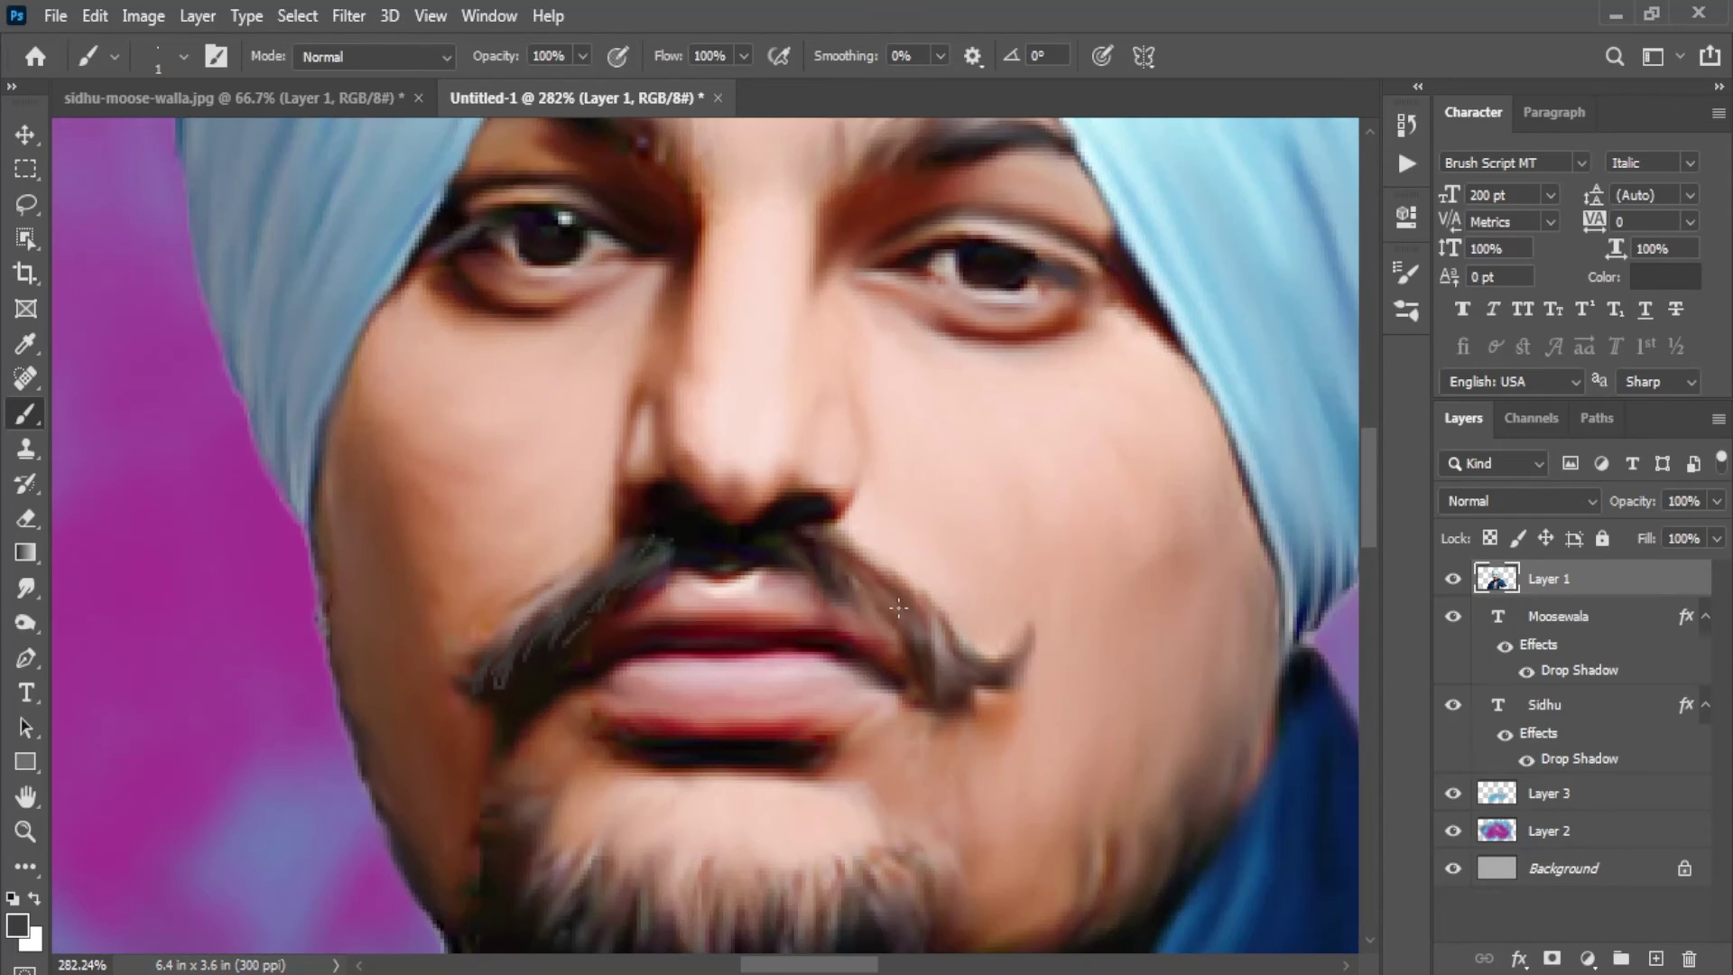
scroll(777, 615, up, 1)
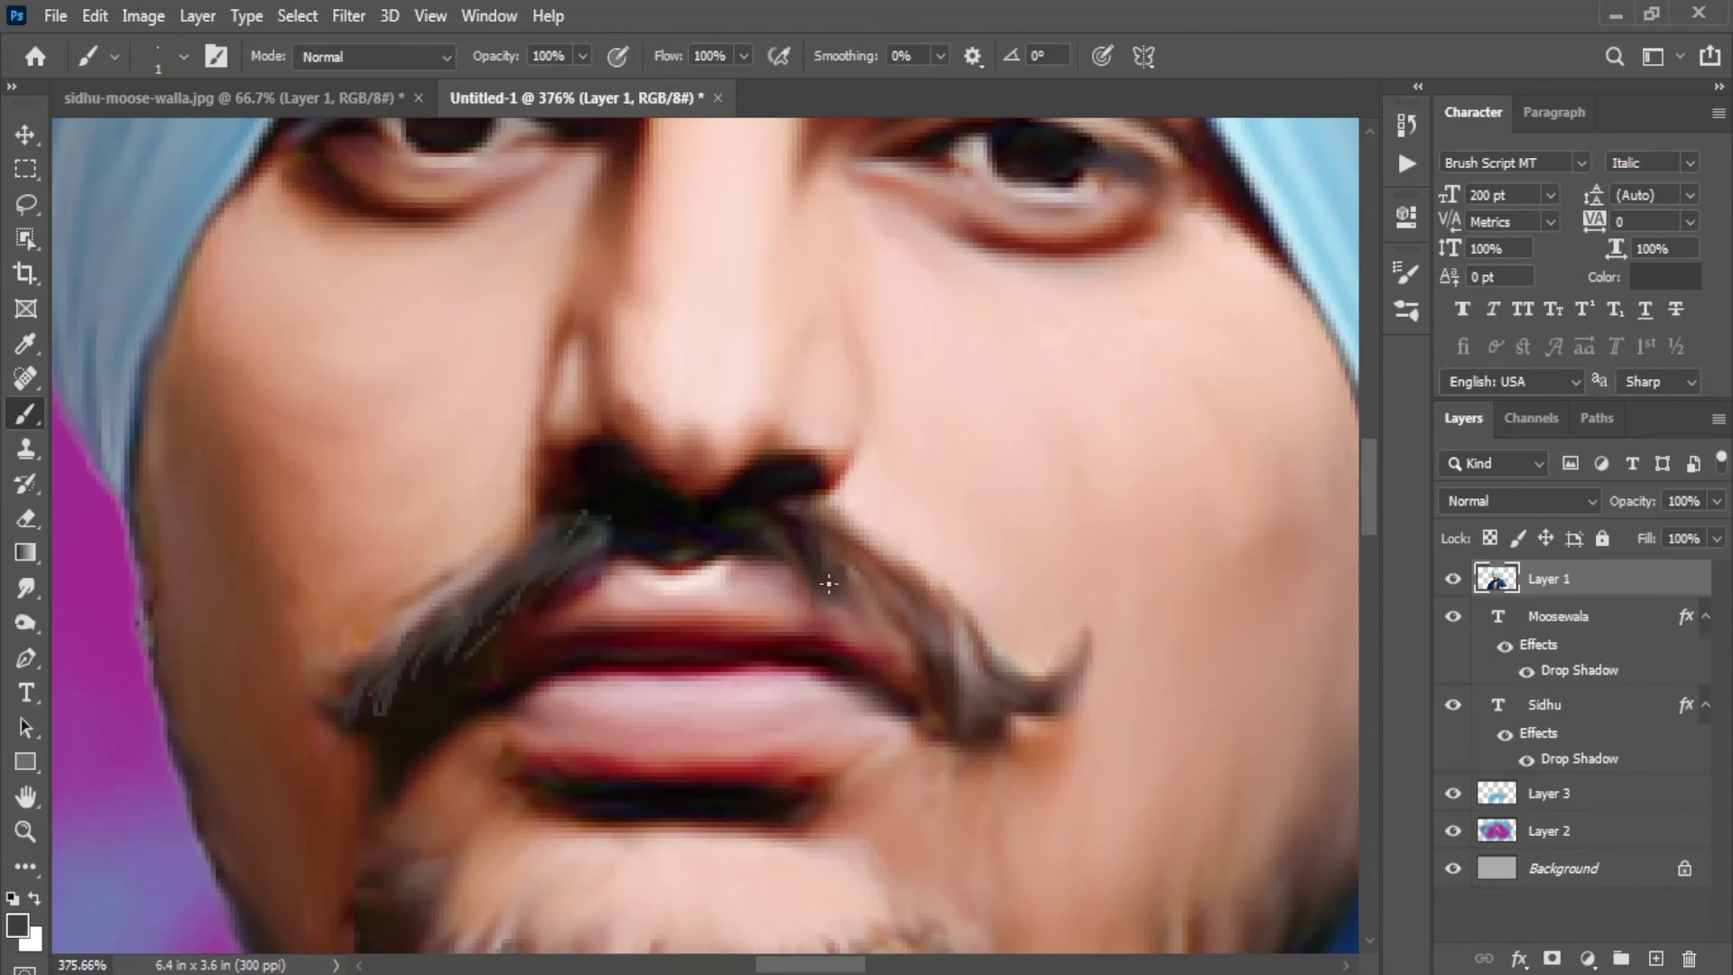
alt+click(858, 544)
drag(766, 520, 829, 582)
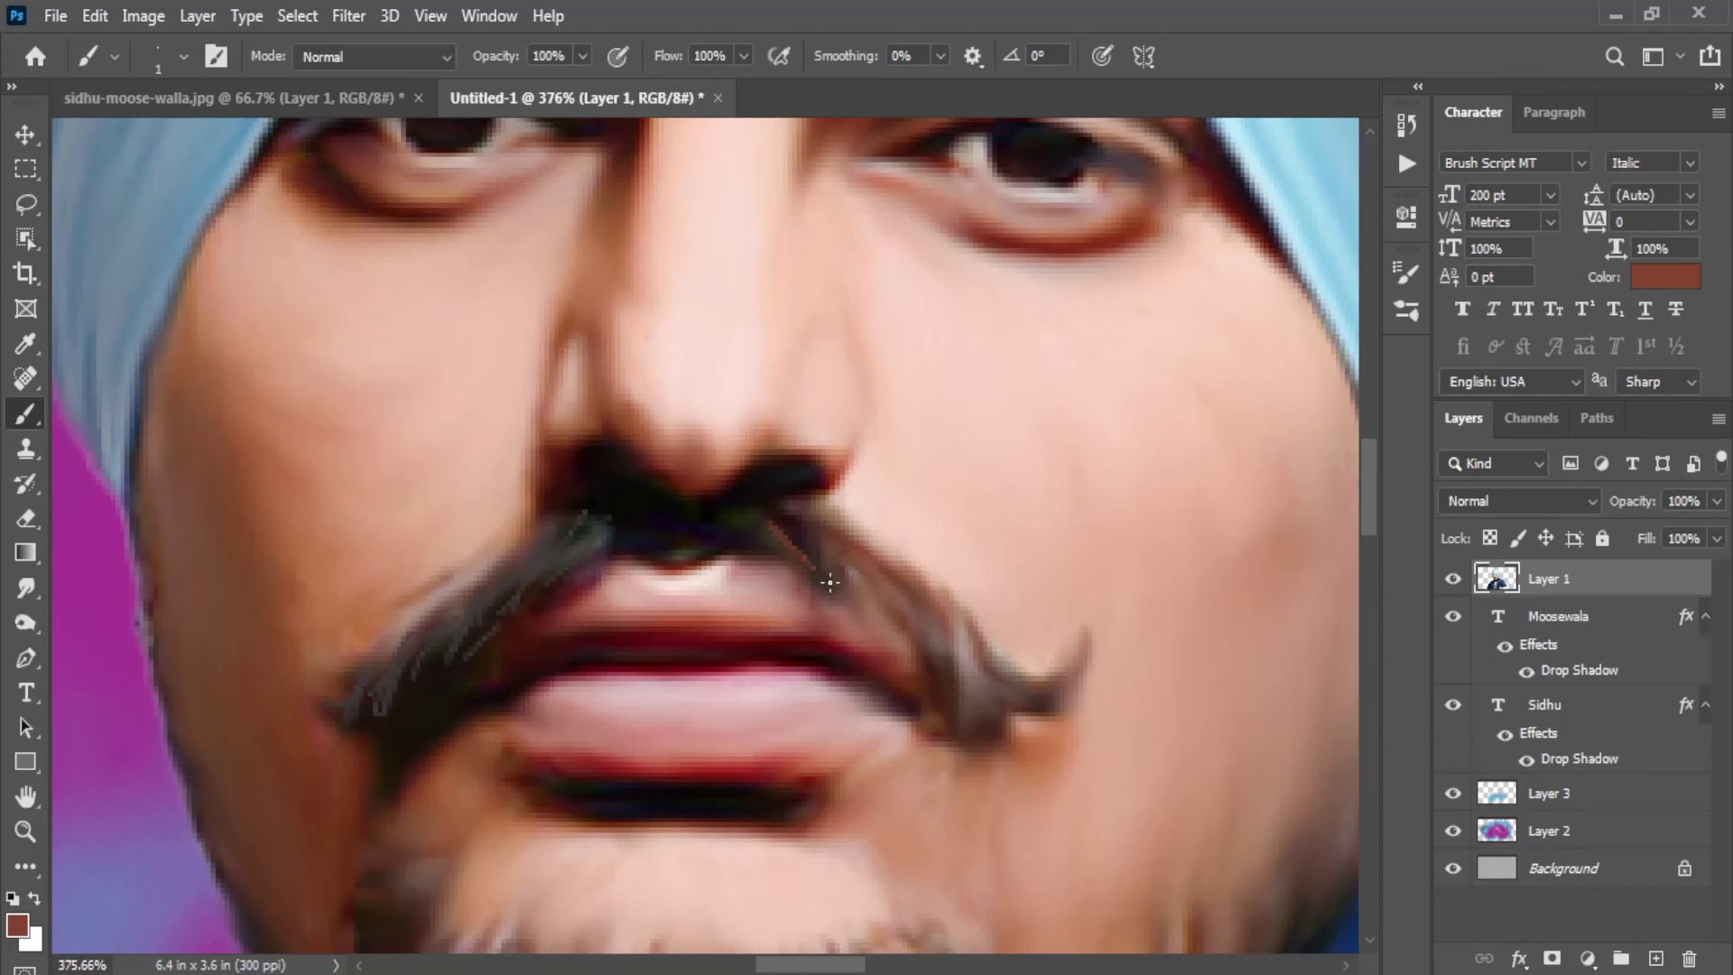
alt+click(733, 538)
drag(762, 516, 930, 668)
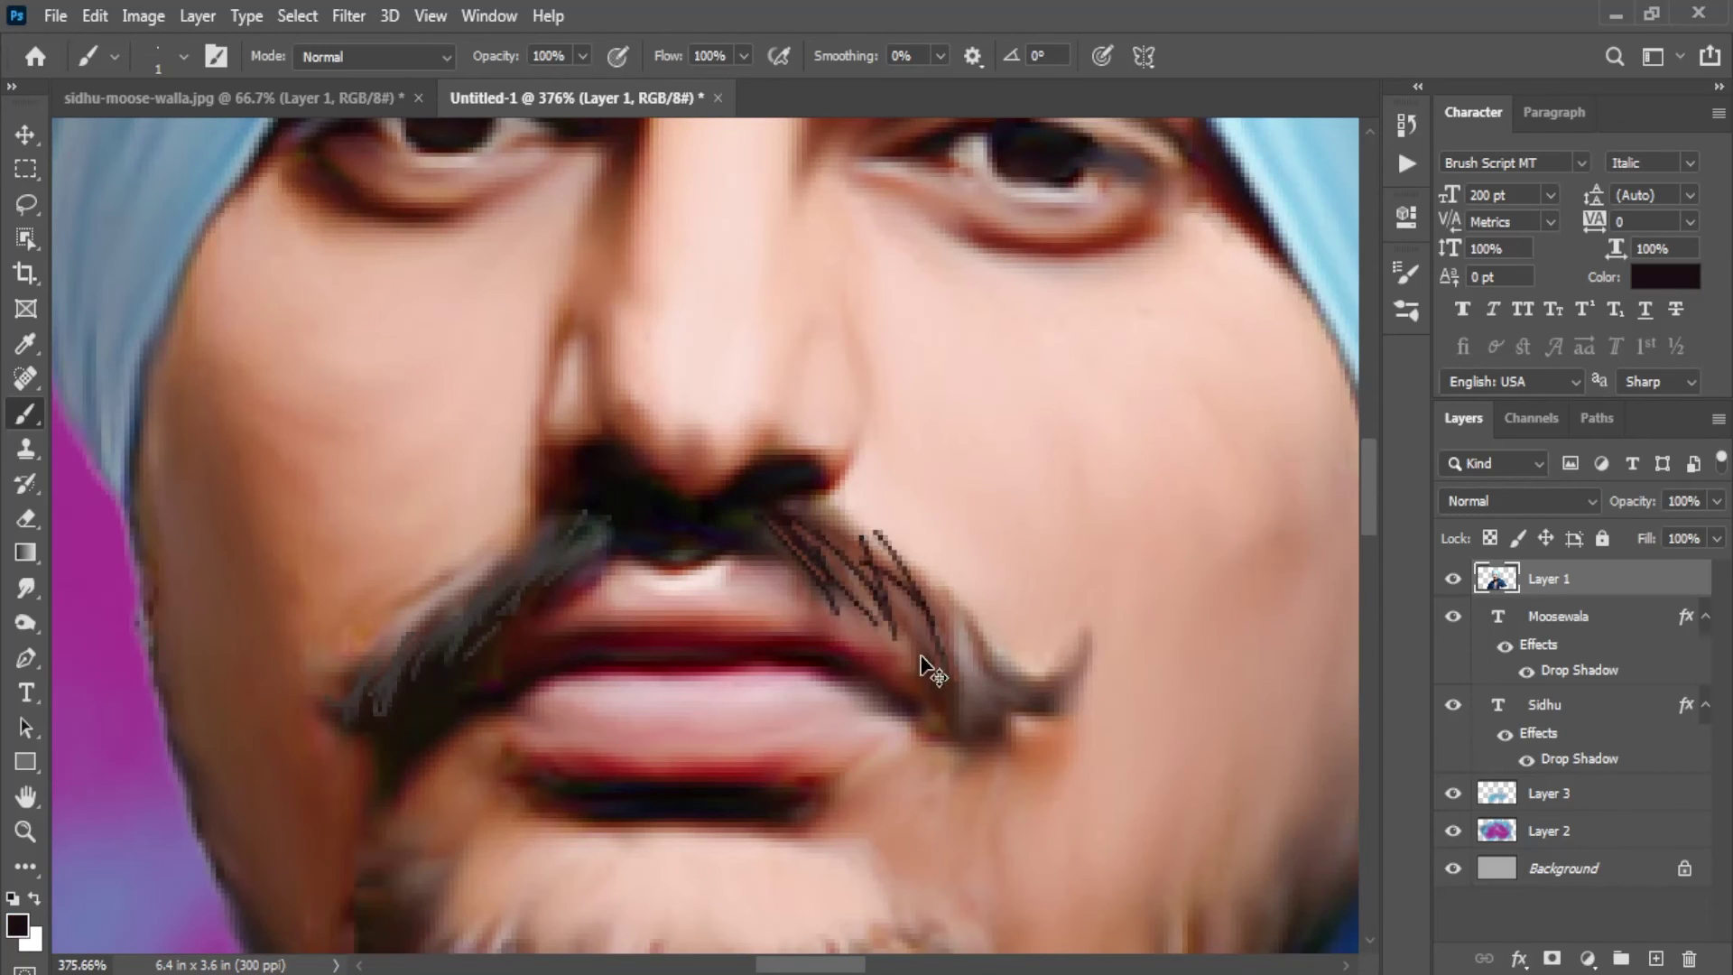
key(ctrl+z)
key(ctrl+z)
key(ctrl+z)
key(ctrl+z)
key(ctrl+z)
key(ctrl+z)
key(ctrl+z)
Step: Paint dark hair strands down the right moustache, curling its tip upward
ctrl+click(897, 595)
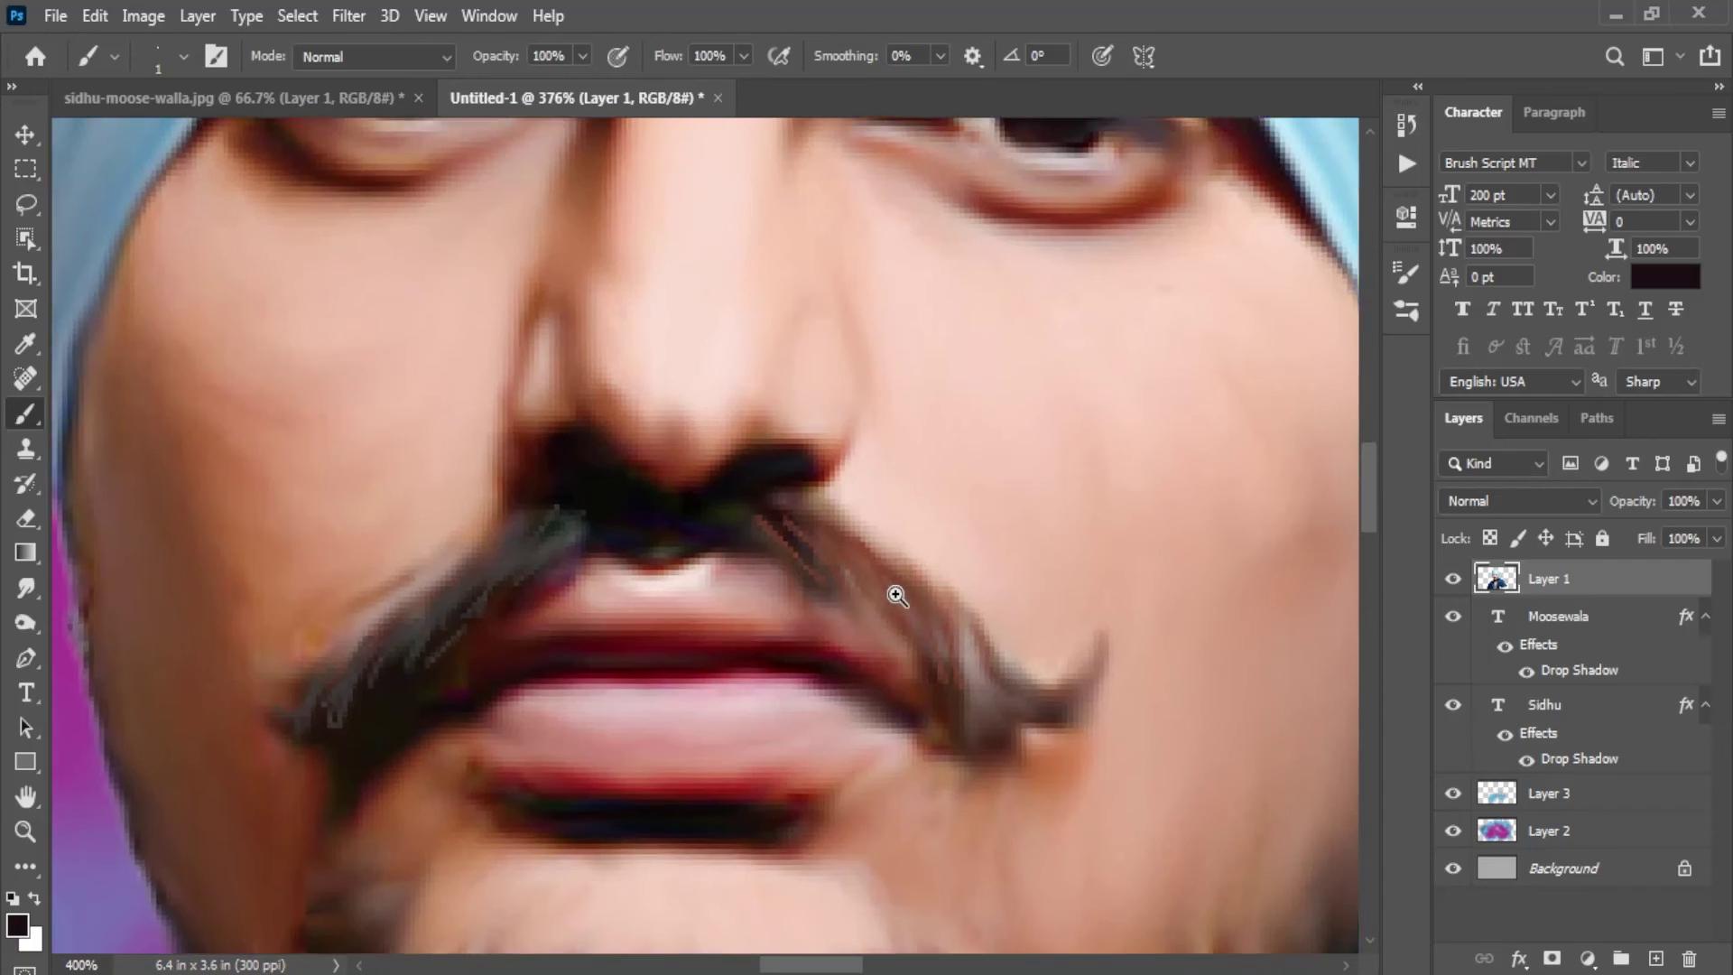
mouse_move(738, 482)
mouse_down()
mouse_move(817, 577)
mouse_move(911, 650)
mouse_move(949, 614)
mouse_move(1029, 762)
mouse_up()
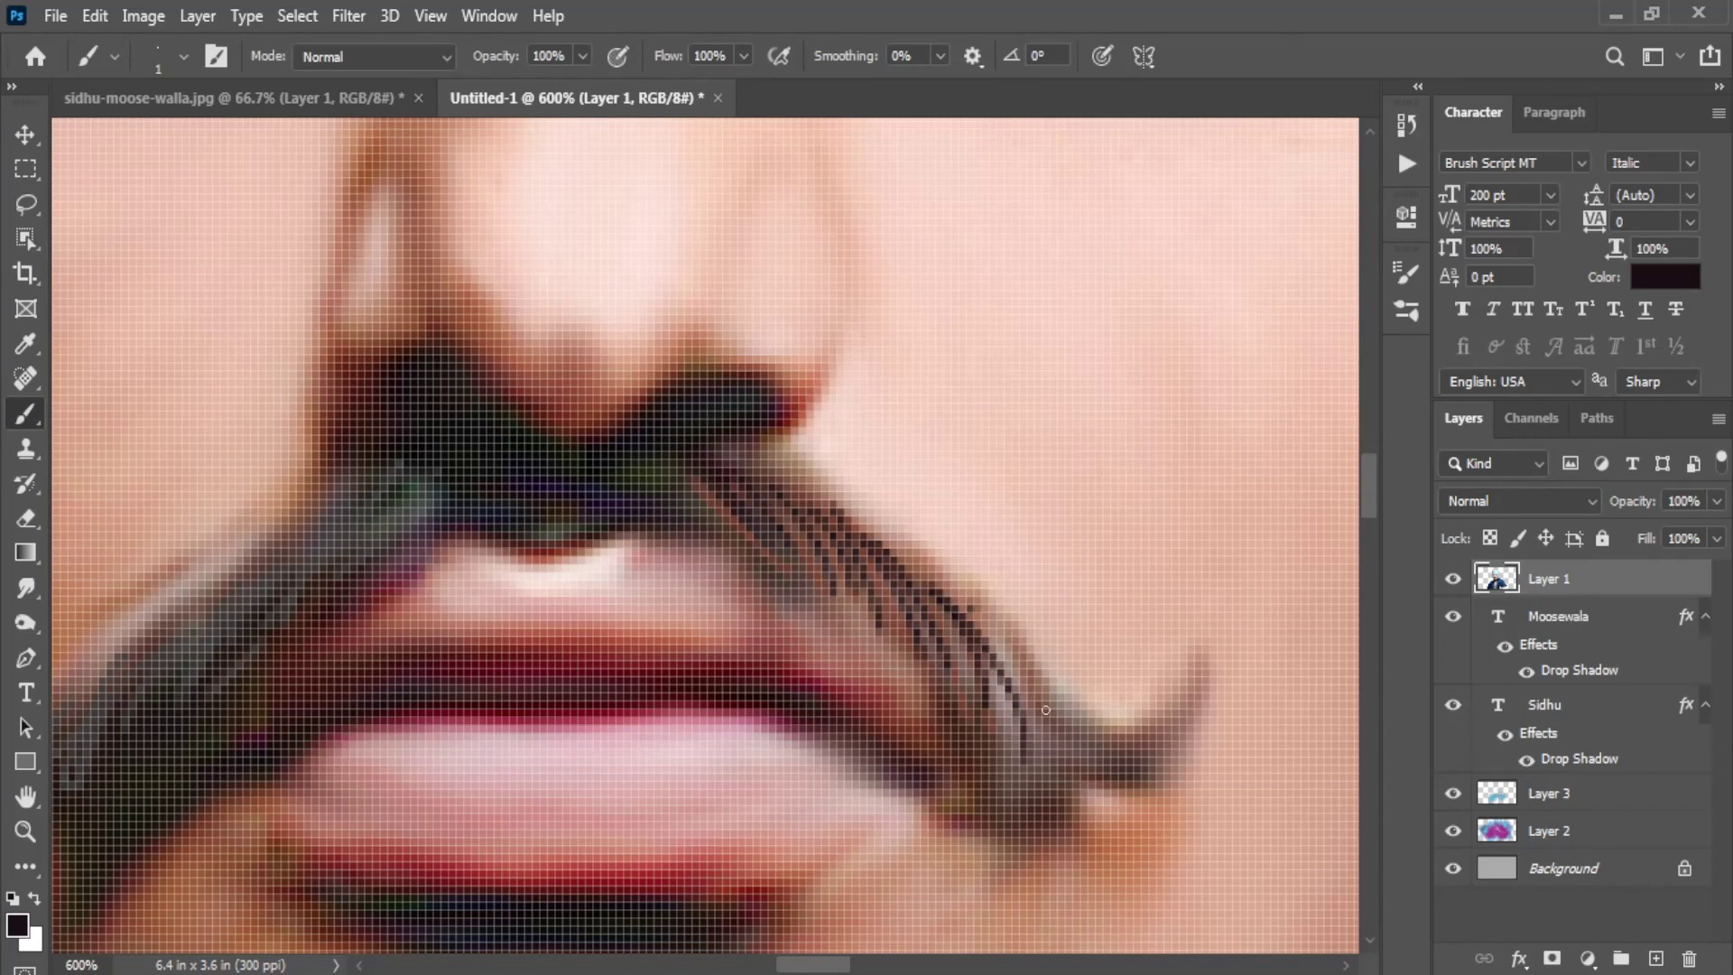
drag(975, 604, 1065, 767)
drag(988, 686, 1033, 790)
mouse_move(1020, 713)
mouse_down()
mouse_move(1079, 804)
mouse_move(1146, 796)
mouse_move(1205, 699)
mouse_up()
mouse_move(1115, 736)
mouse_down()
mouse_move(1208, 686)
mouse_move(1208, 648)
mouse_move(1227, 637)
mouse_up()
Step: Paint dark strands by the upper lip and down the left moustache to its tip
scroll(826, 569, down, 5)
scroll(830, 586, down, 5)
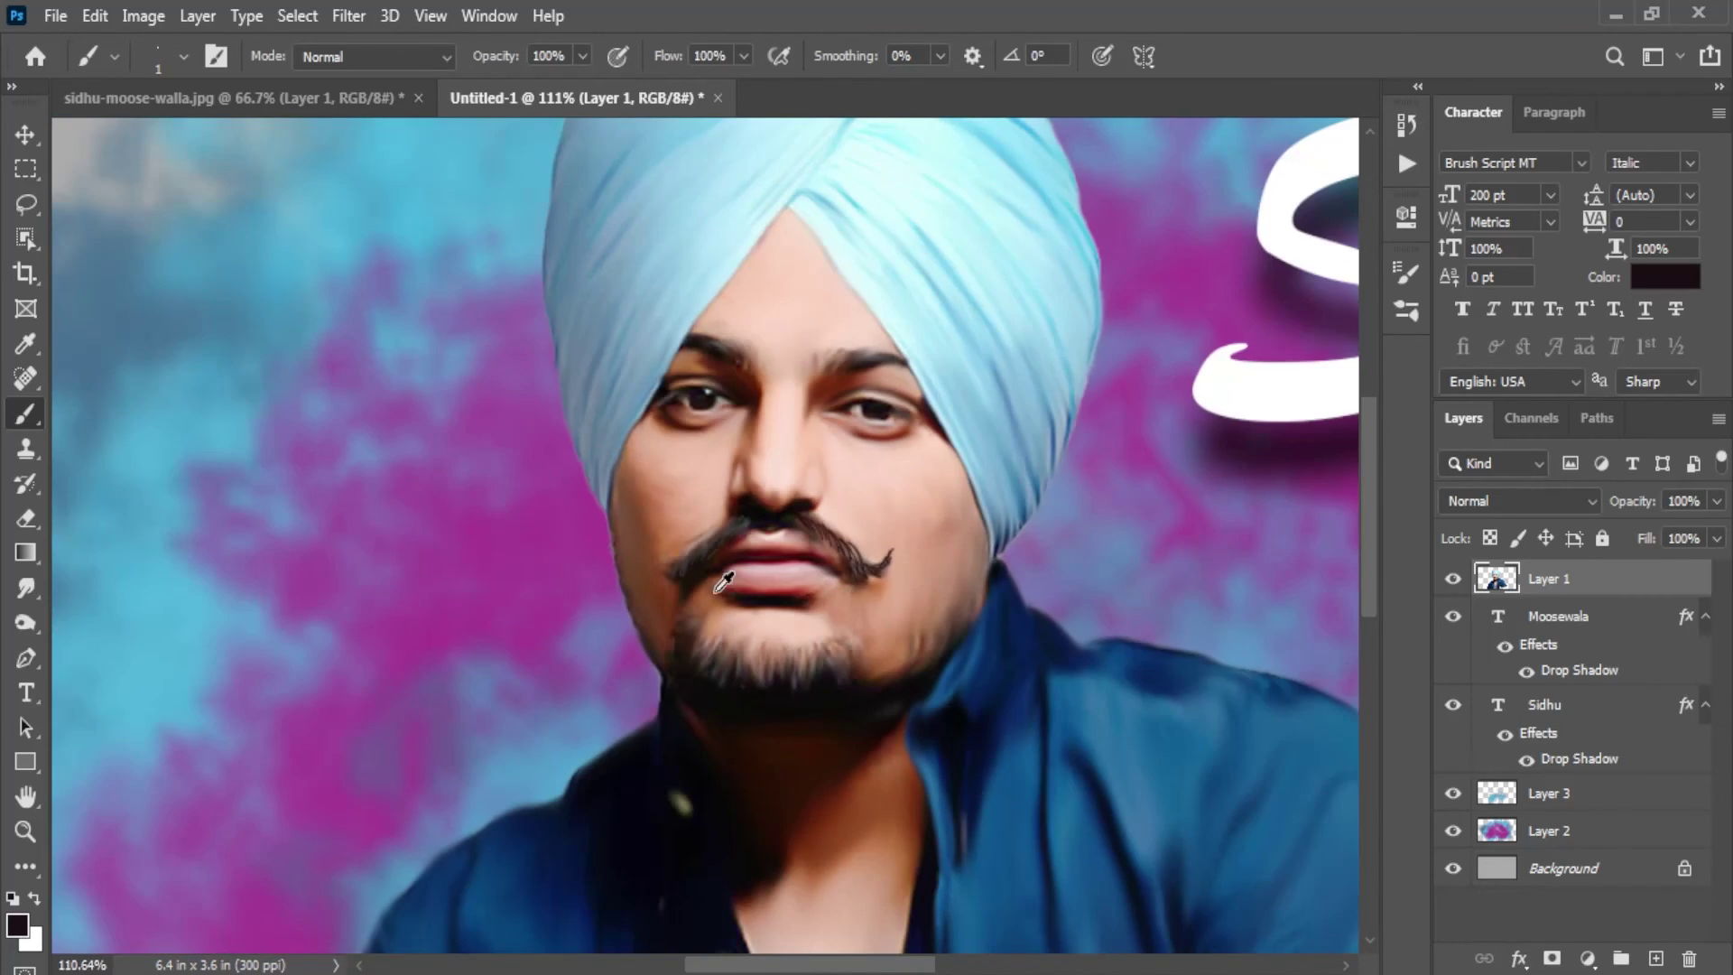
scroll(725, 579, up, 5)
scroll(747, 541, up, 4)
drag(853, 347, 765, 449)
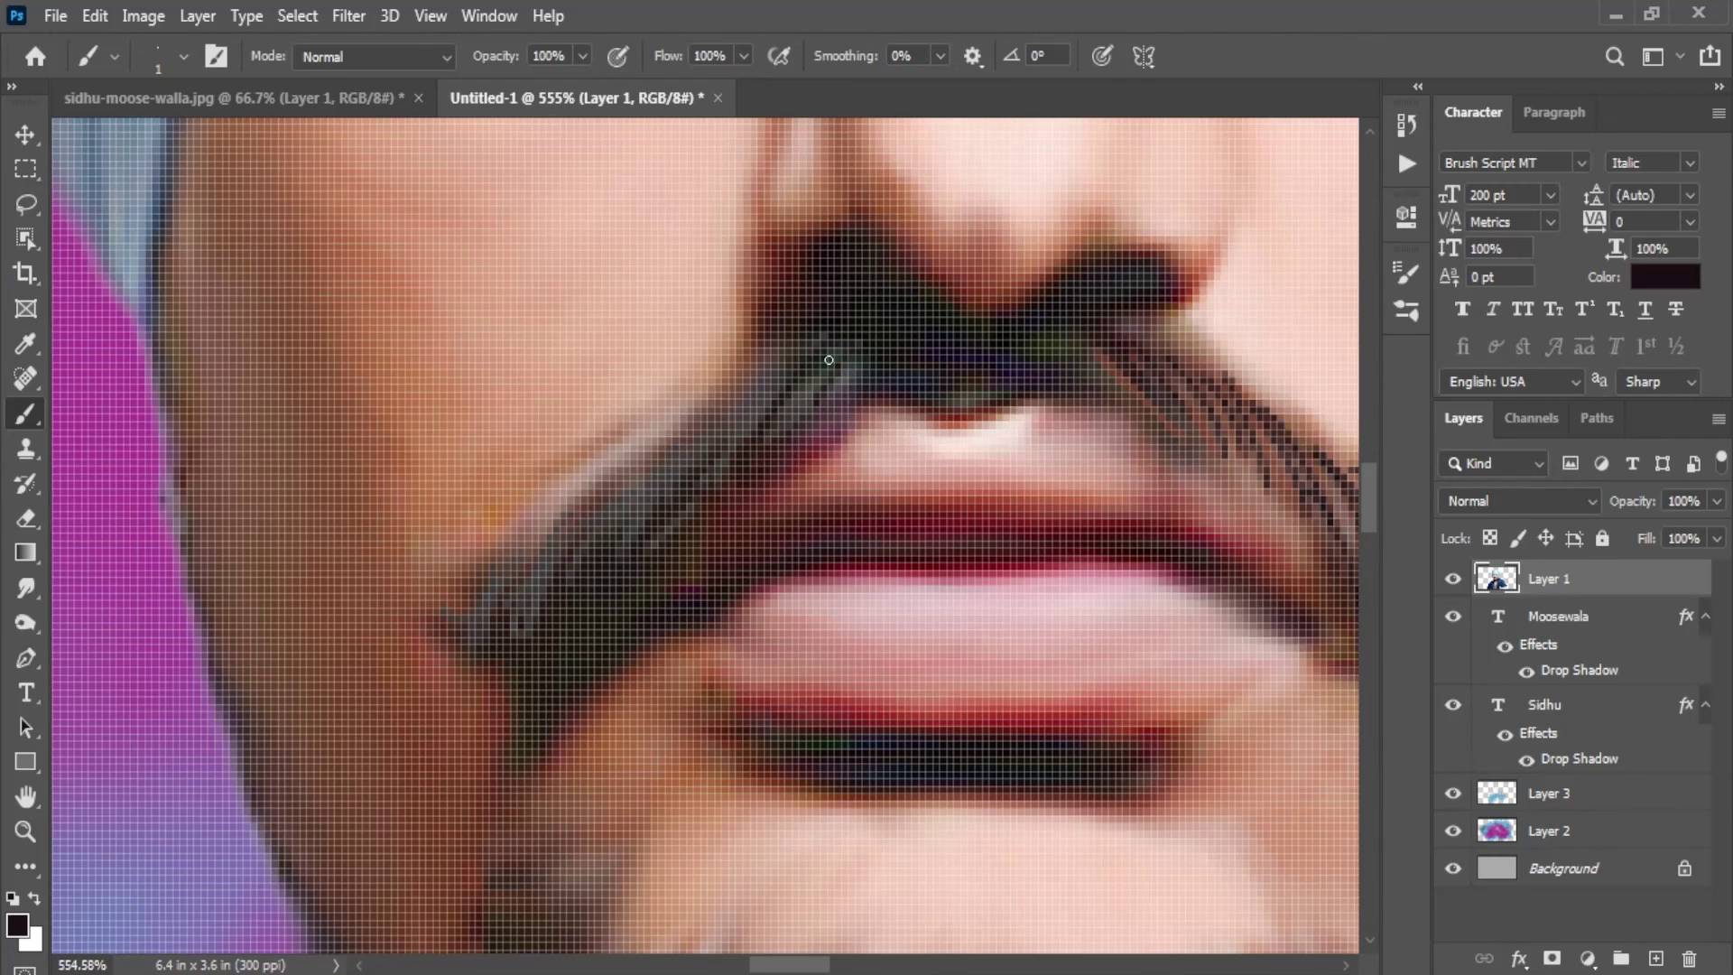
mouse_move(828, 360)
mouse_down()
mouse_move(734, 493)
mouse_move(593, 534)
mouse_up()
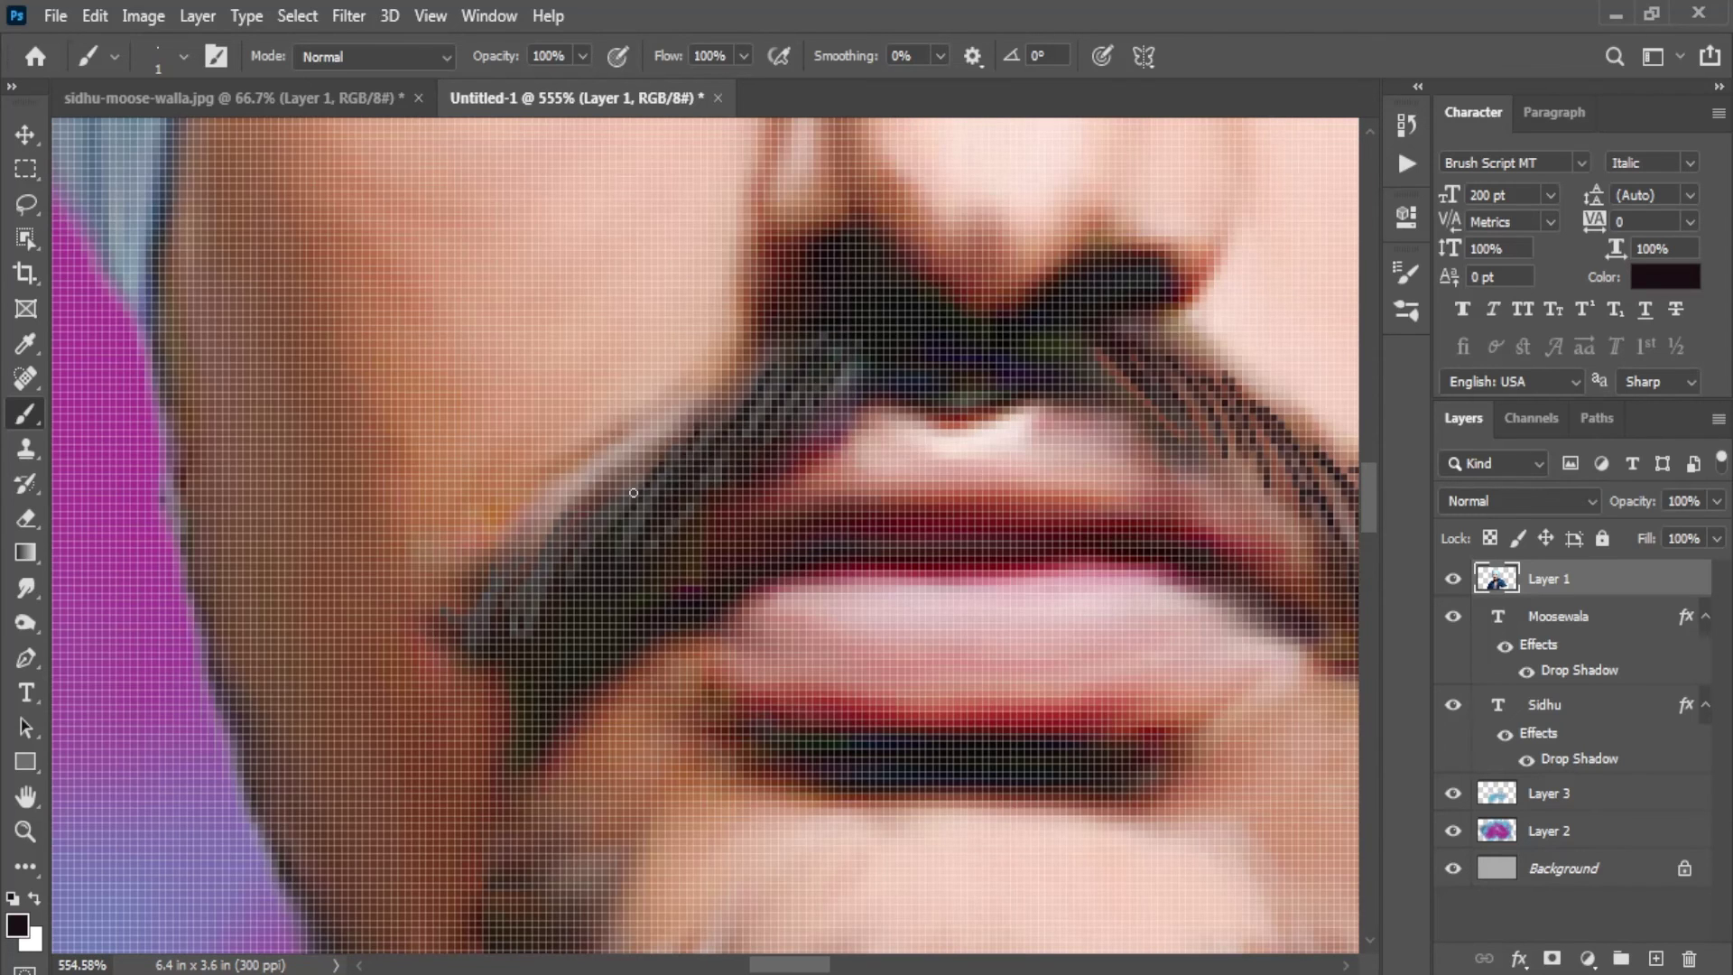
mouse_move(636, 476)
mouse_down()
mouse_move(522, 645)
mouse_move(486, 594)
mouse_up()
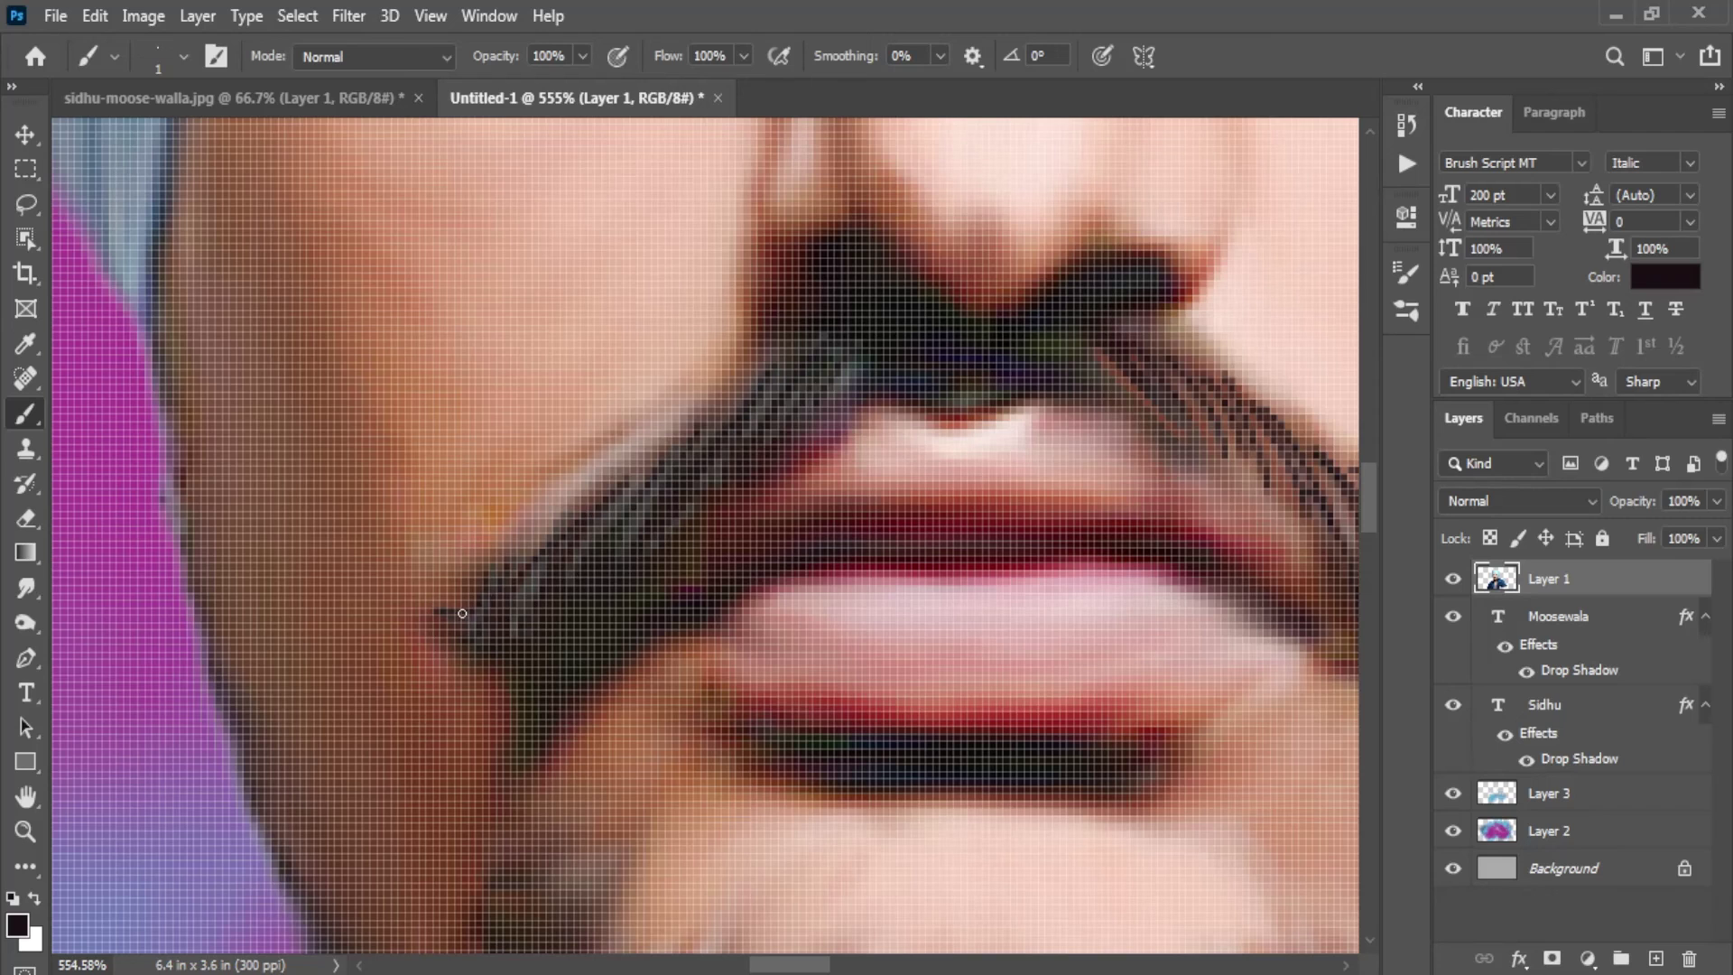
scroll(666, 494, down, 5)
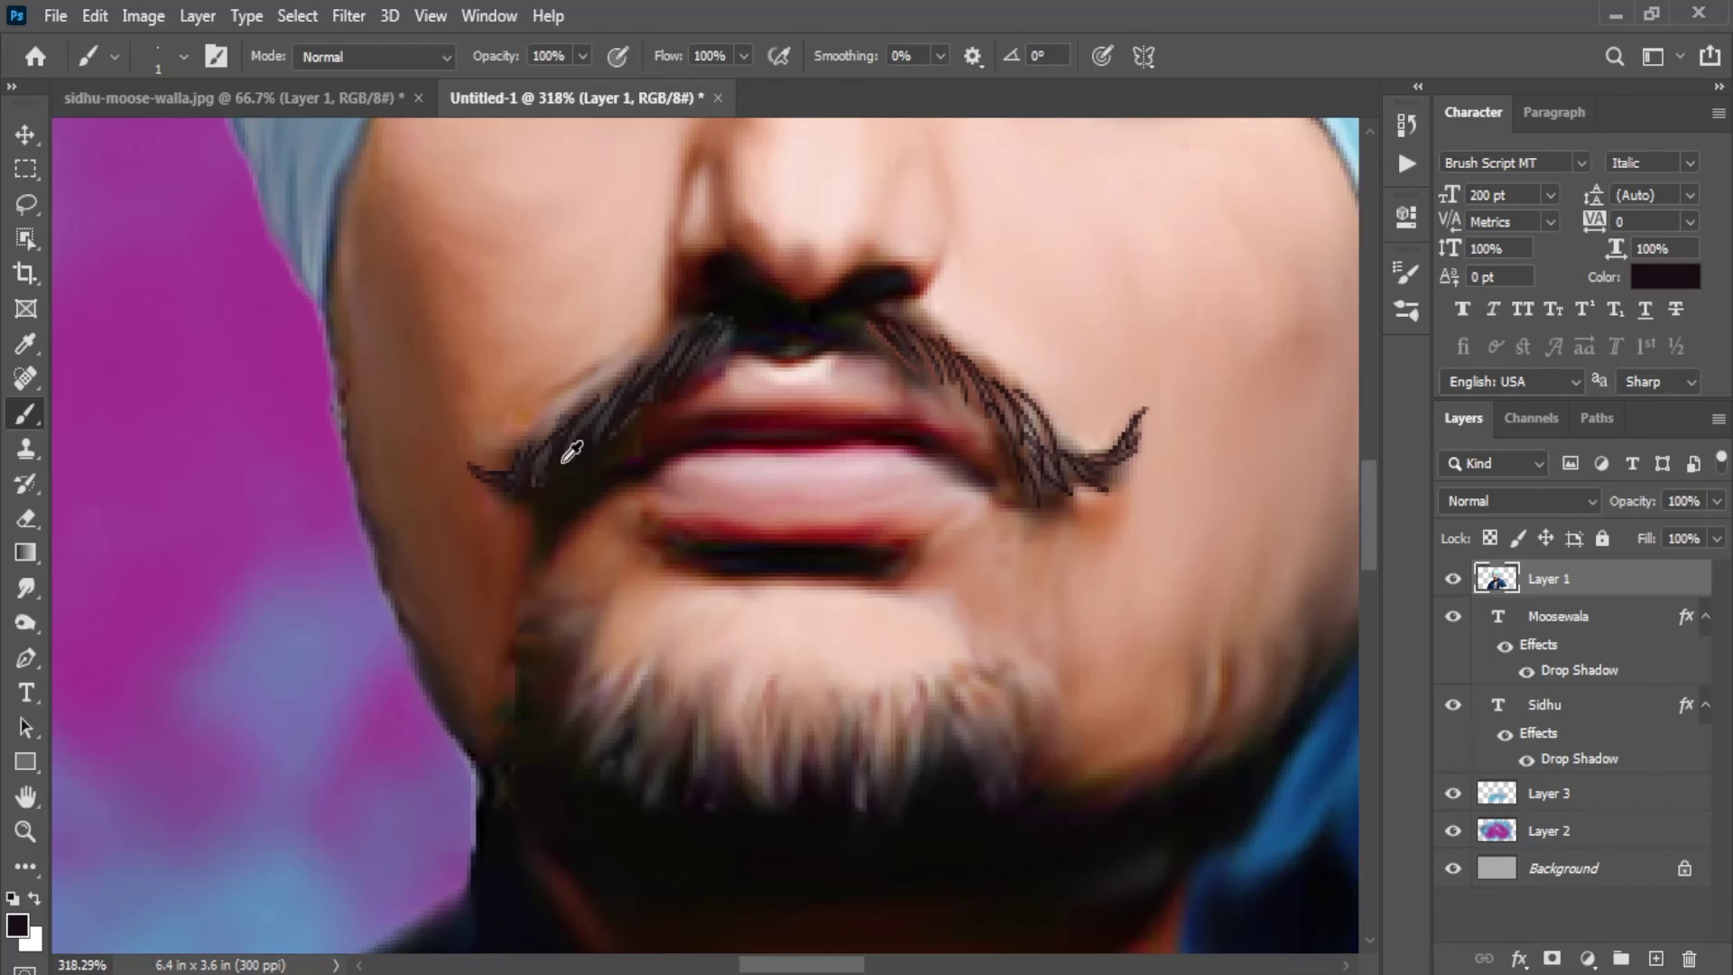
Step: Paint short dark and pinkish strokes on the left of the chin beard
scroll(724, 553, up, 5)
drag(621, 623, 582, 661)
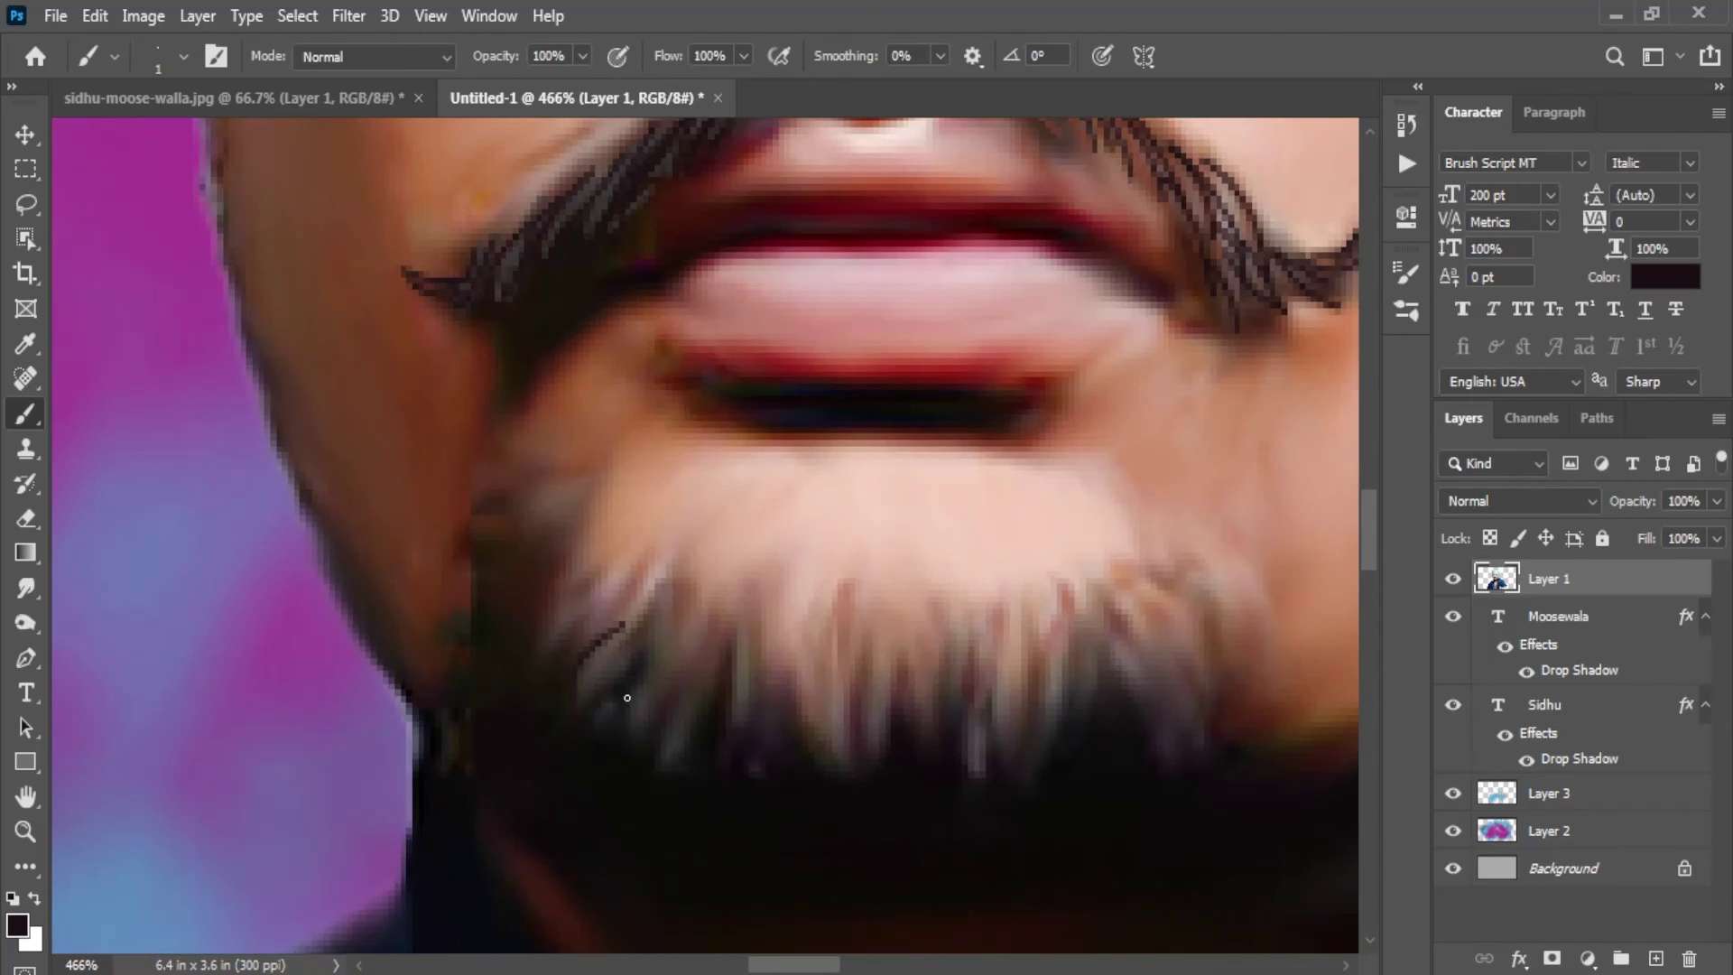
drag(600, 566, 561, 646)
alt+click(561, 645)
scroll(599, 696, up, 1)
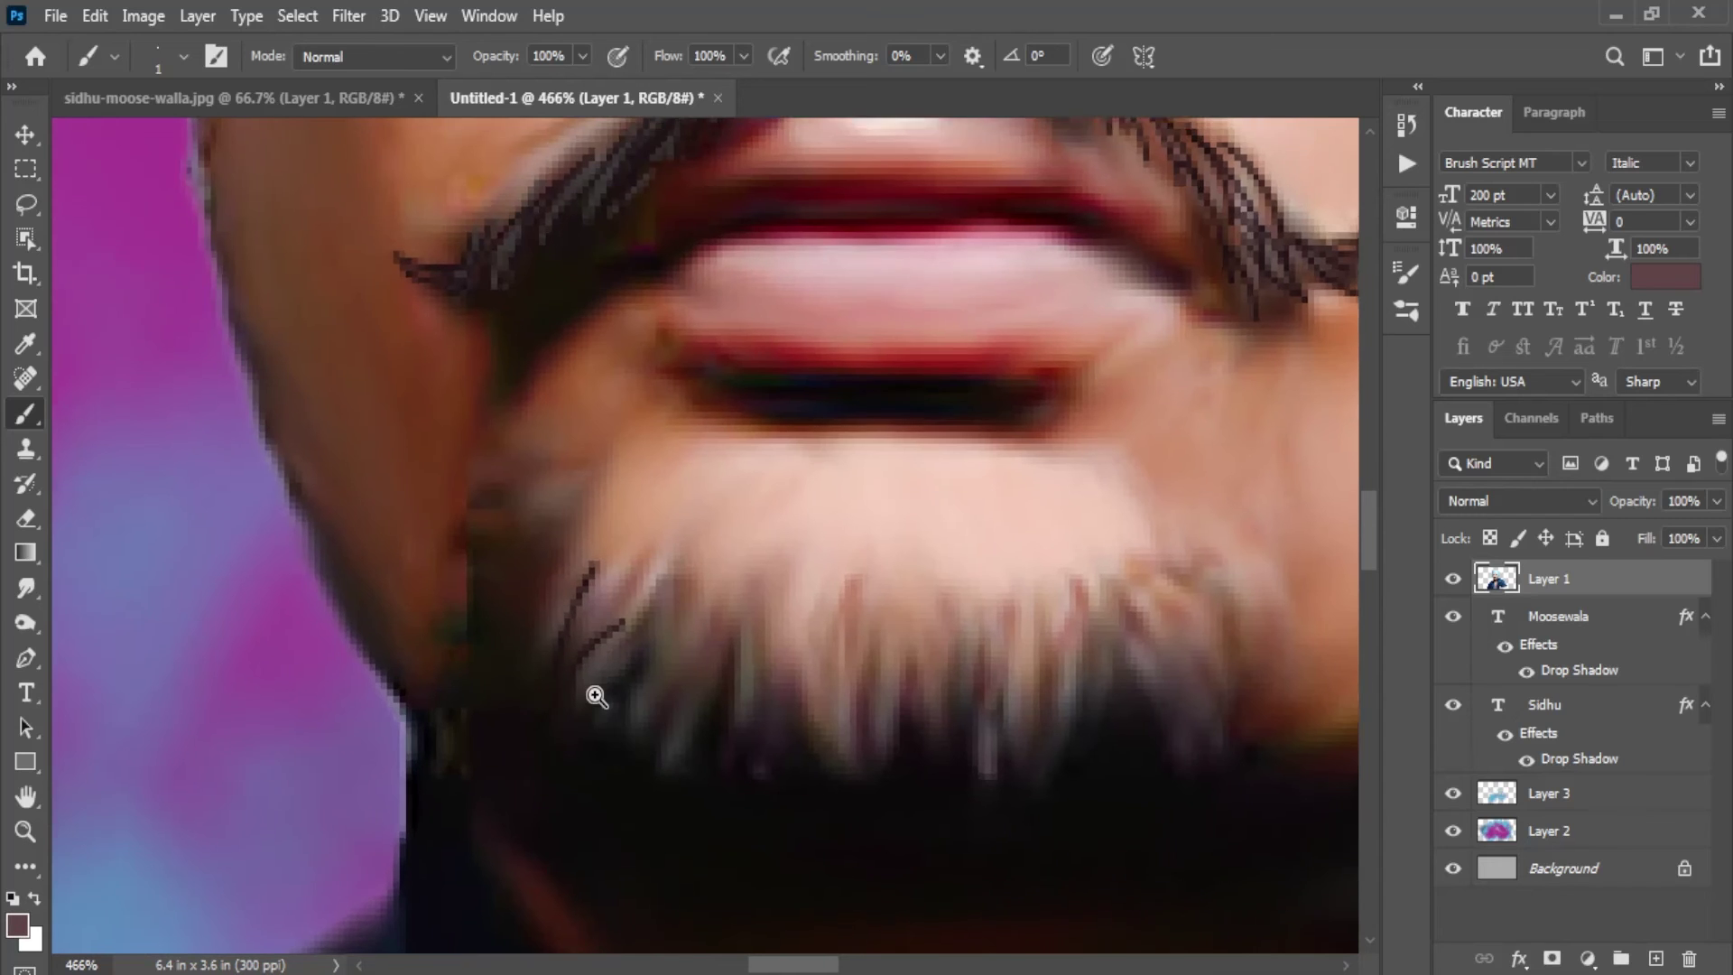
drag(611, 587, 582, 731)
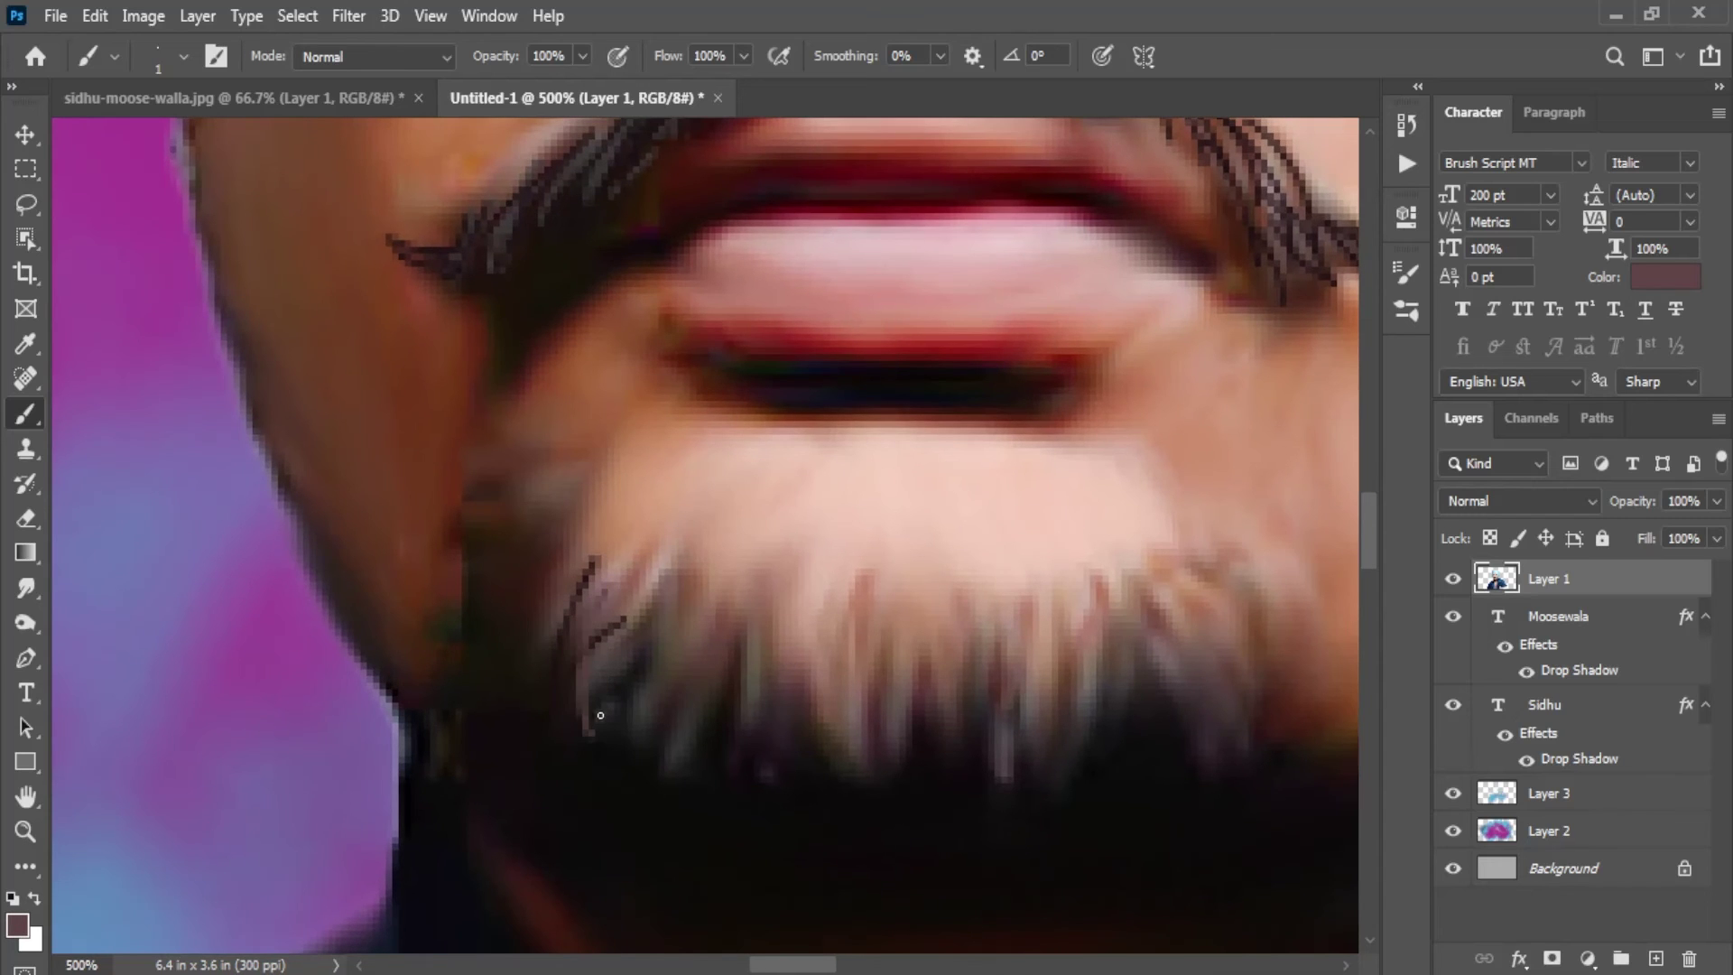
Step: Sample near-black and paint hair strands across the beard's left side
alt+click(566, 629)
mouse_move(596, 561)
mouse_down()
mouse_move(582, 731)
mouse_move(596, 691)
mouse_up()
drag(690, 537, 642, 656)
drag(695, 585, 643, 722)
drag(735, 545, 677, 733)
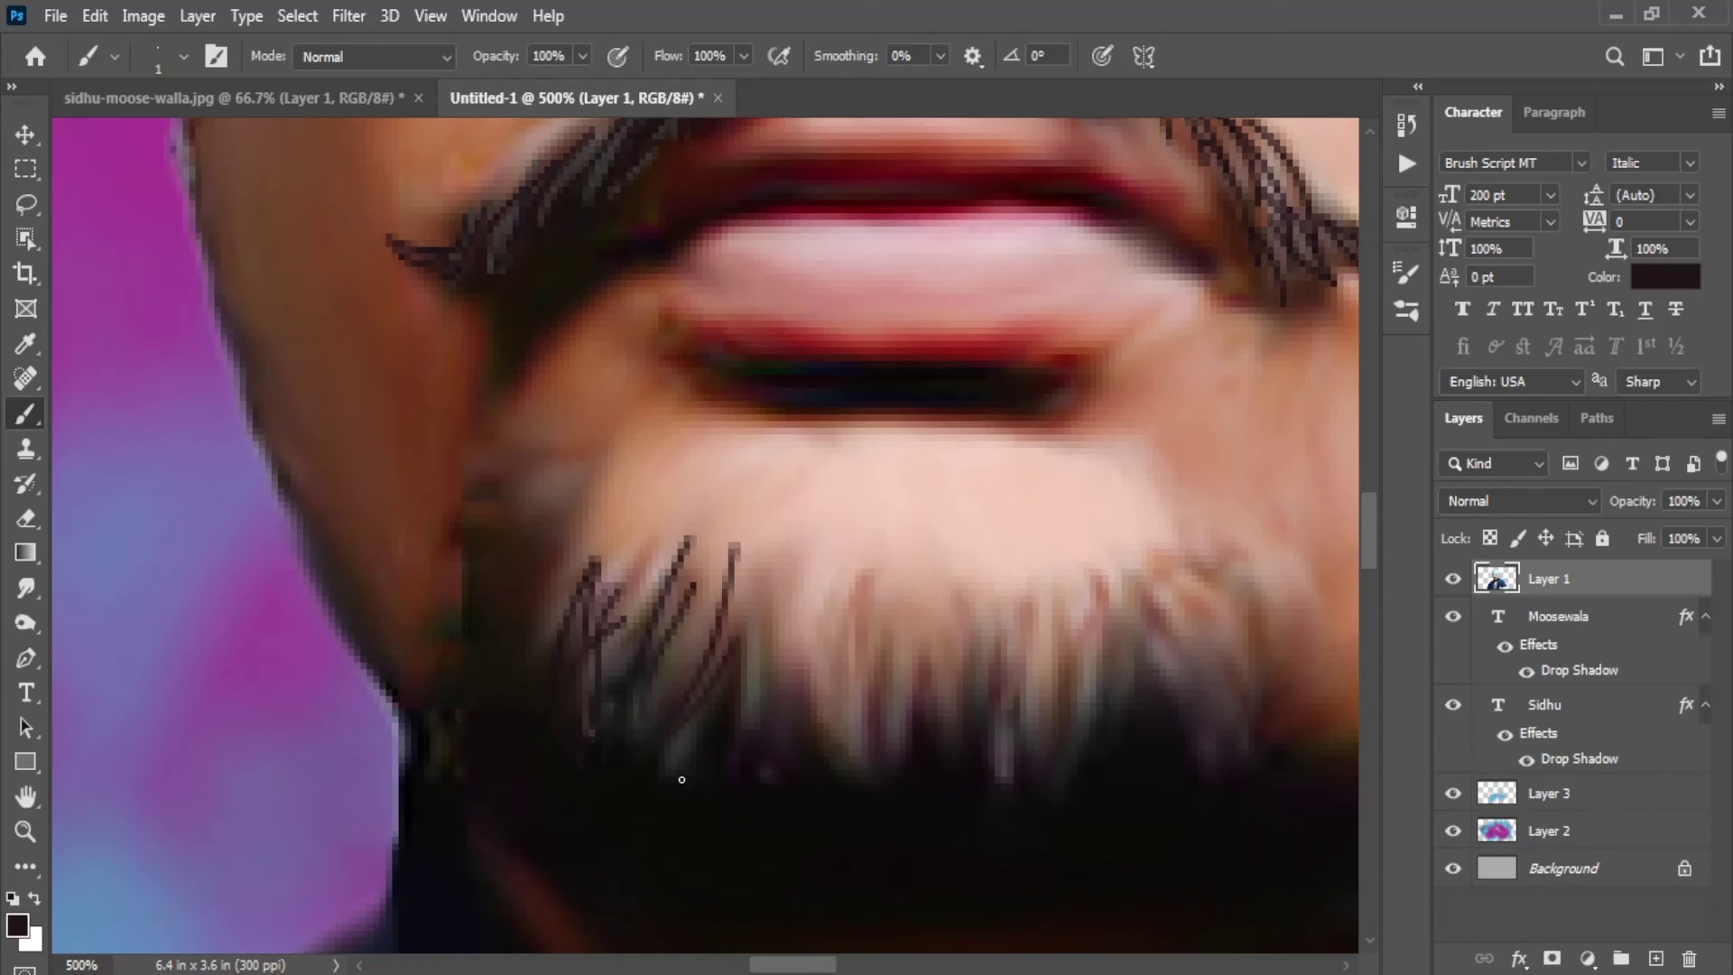
drag(754, 634, 742, 688)
drag(773, 576, 769, 722)
drag(817, 623, 819, 722)
Step: Undo stray mid-beard strokes, resample black and paint the beard's middle strands
mouse_move(868, 602)
mouse_down()
mouse_move(865, 765)
mouse_move(872, 657)
mouse_up()
key(ctrl+z)
alt+click(869, 798)
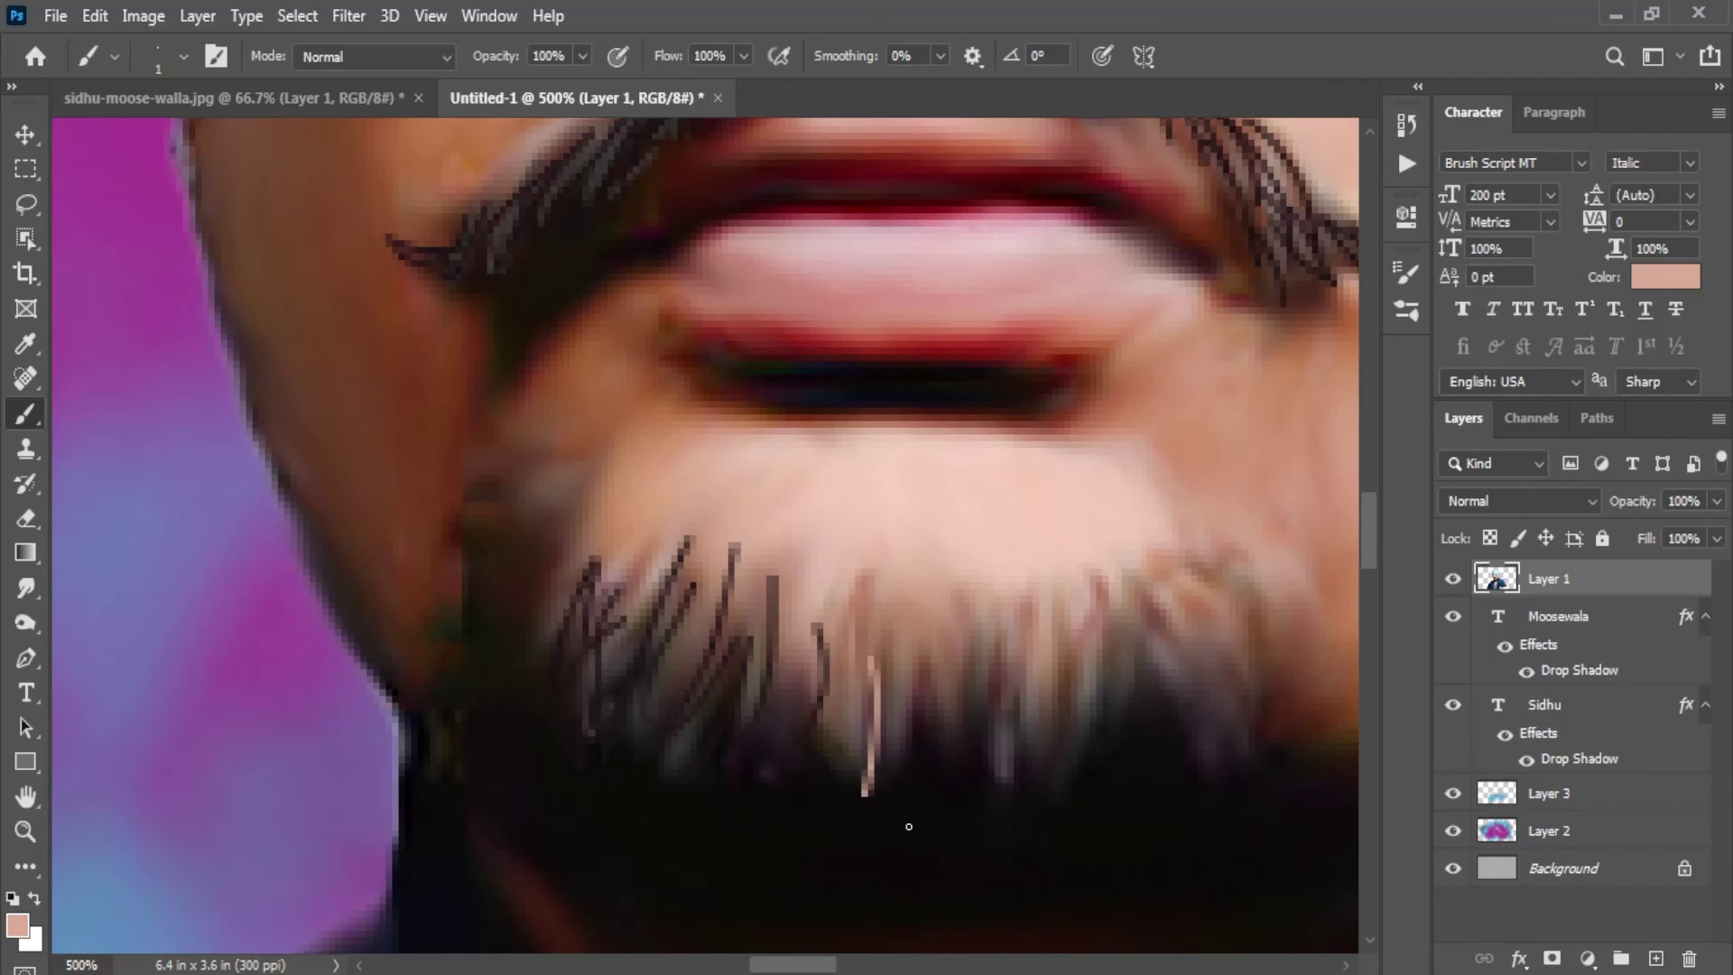
key(ctrl+z)
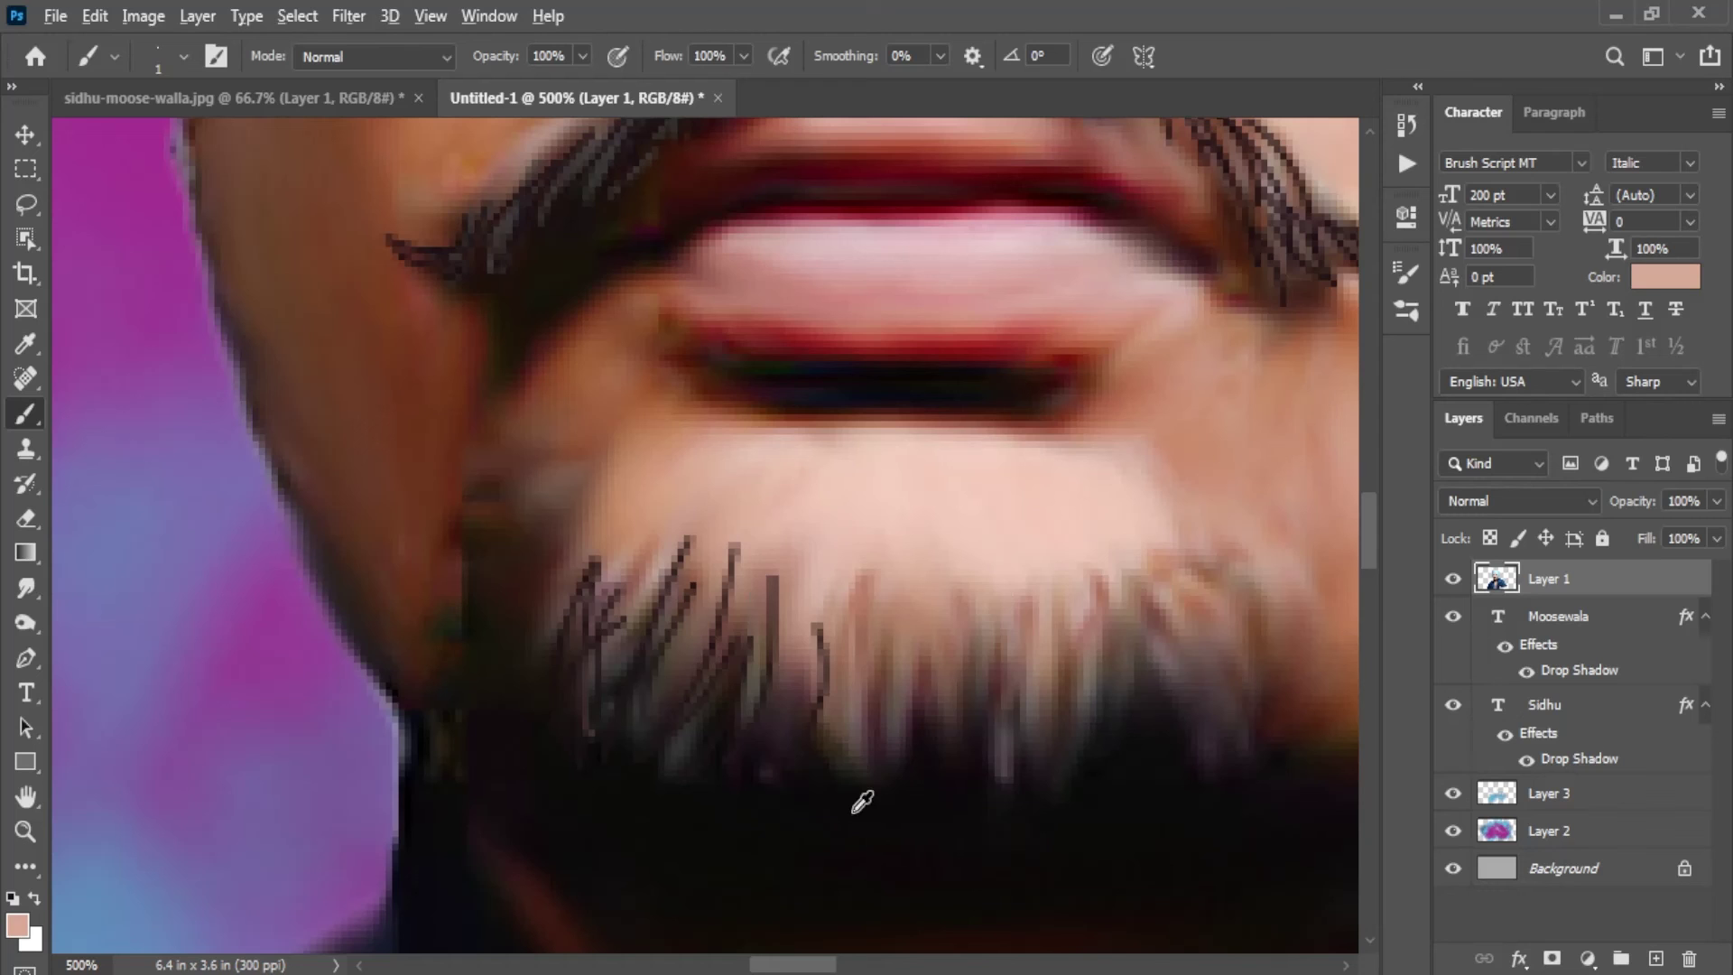
alt+click(859, 801)
mouse_move(851, 776)
mouse_down()
mouse_move(848, 663)
mouse_move(876, 652)
mouse_up()
Step: Paint hair strands along the beard's right side, then undo the last few strands
mouse_move(960, 737)
mouse_down()
mouse_move(908, 573)
mouse_move(954, 603)
mouse_up()
mouse_move(1042, 767)
mouse_down()
mouse_move(1030, 553)
mouse_move(1078, 557)
mouse_up()
drag(1119, 716, 1091, 594)
drag(1150, 716, 1150, 585)
drag(1196, 734, 1190, 585)
drag(1238, 757, 1221, 652)
alt+scroll(1196, 713, down, 3)
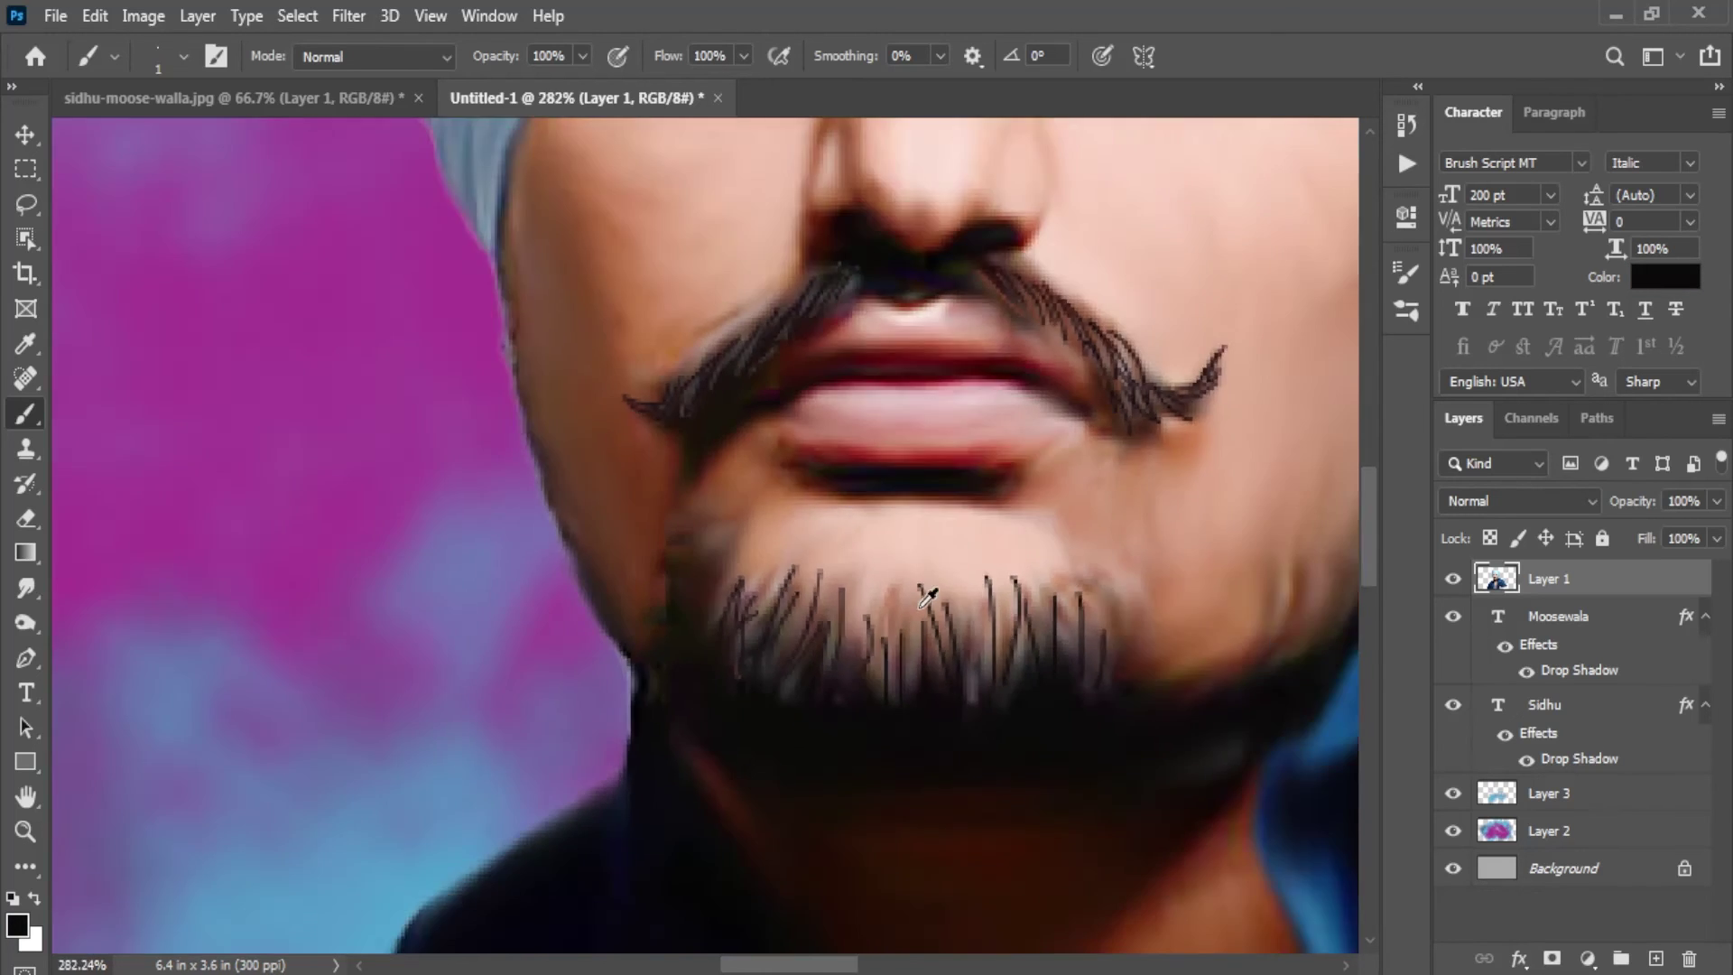
alt+scroll(1191, 696, down, 4)
key(ctrl+z)
key(ctrl+z)
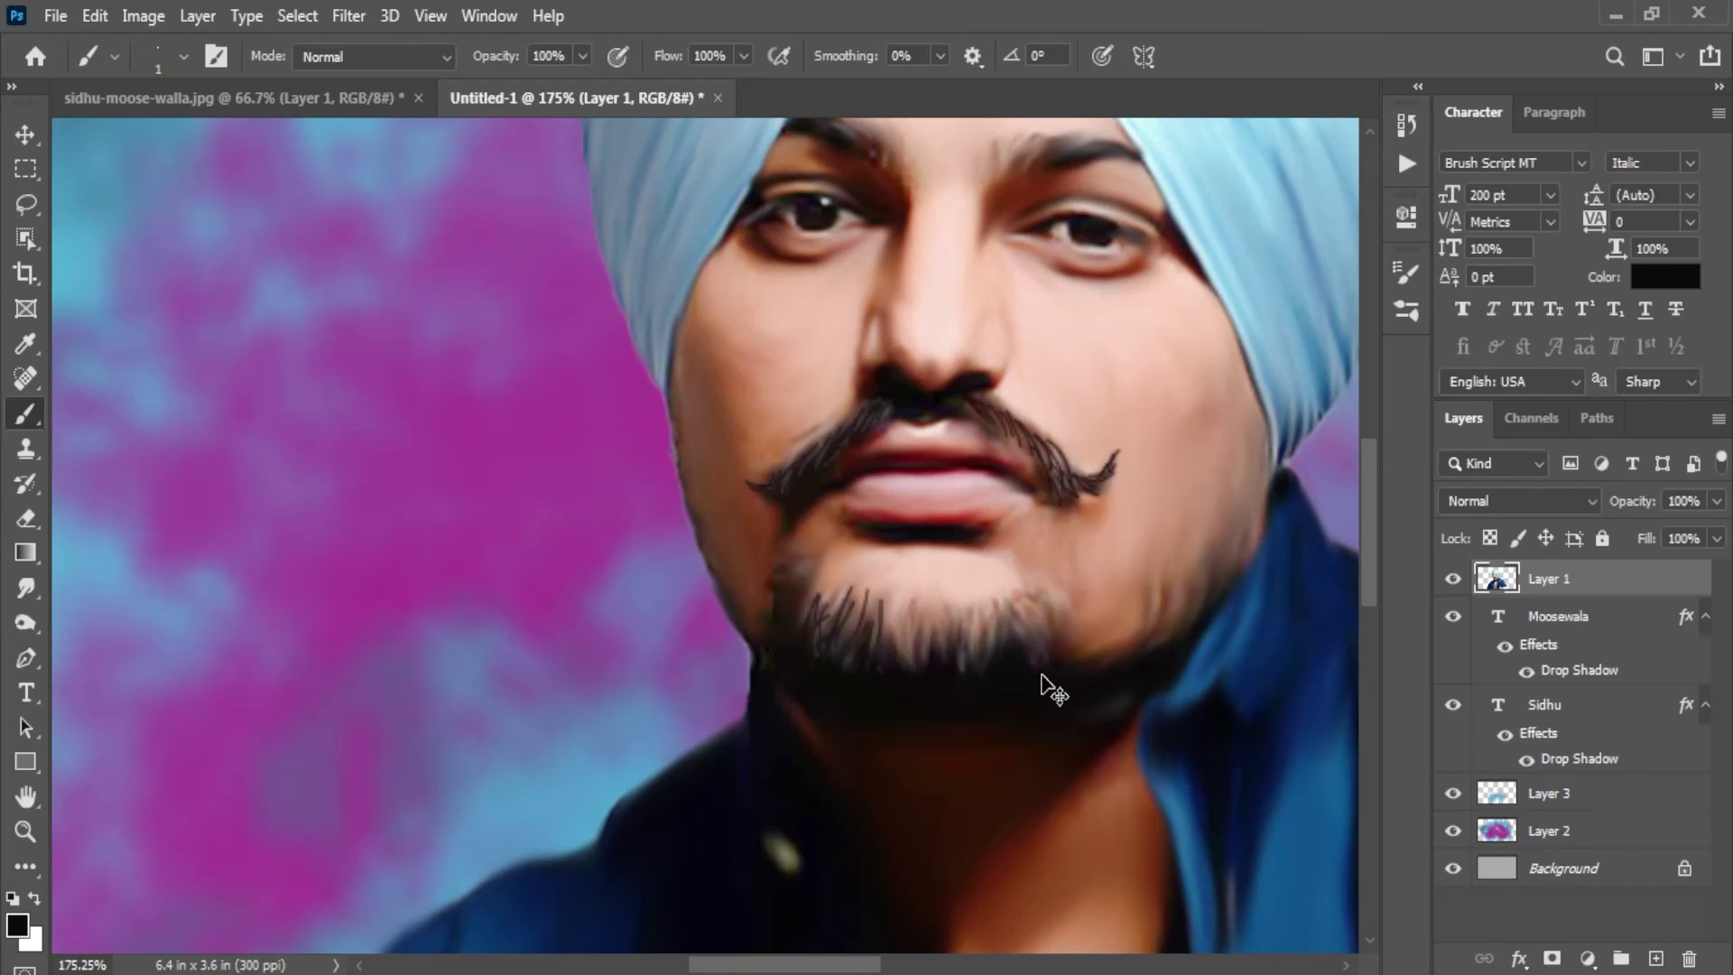
key(ctrl+z)
key(ctrl+z)
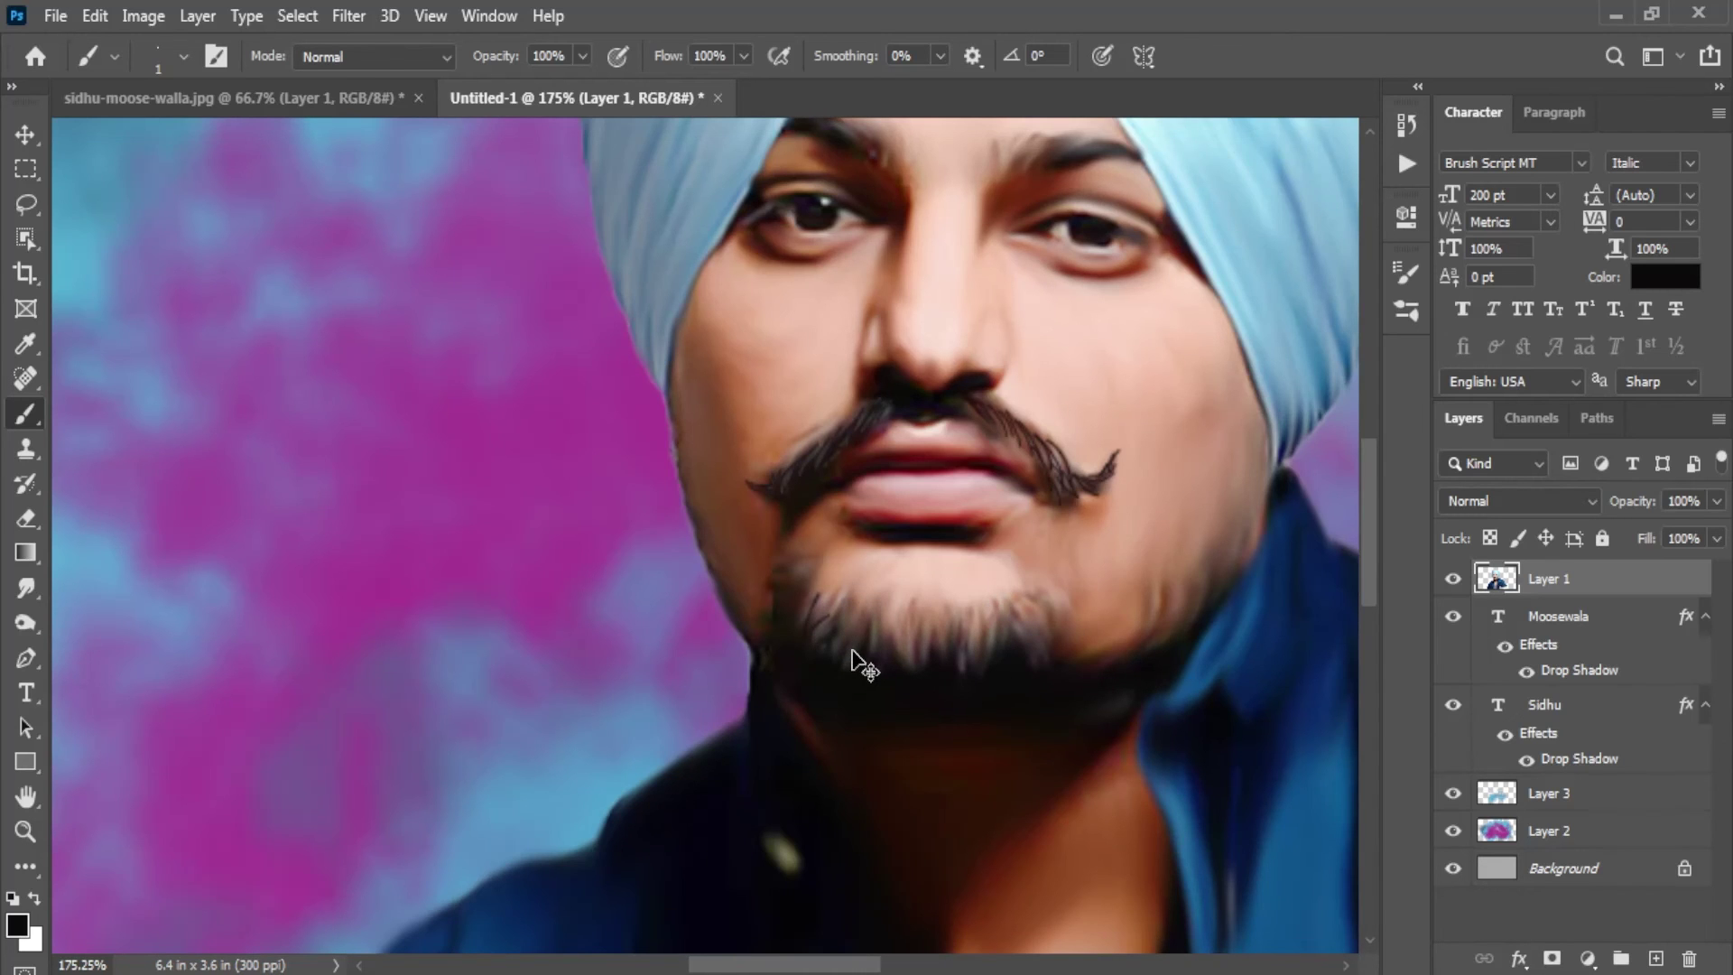
Step: Paint thin dark hairs on the beard's left side and along its lower edge
alt+scroll(854, 651, up, 2)
alt+scroll(781, 619, up, 2)
alt+scroll(782, 619, up, 2)
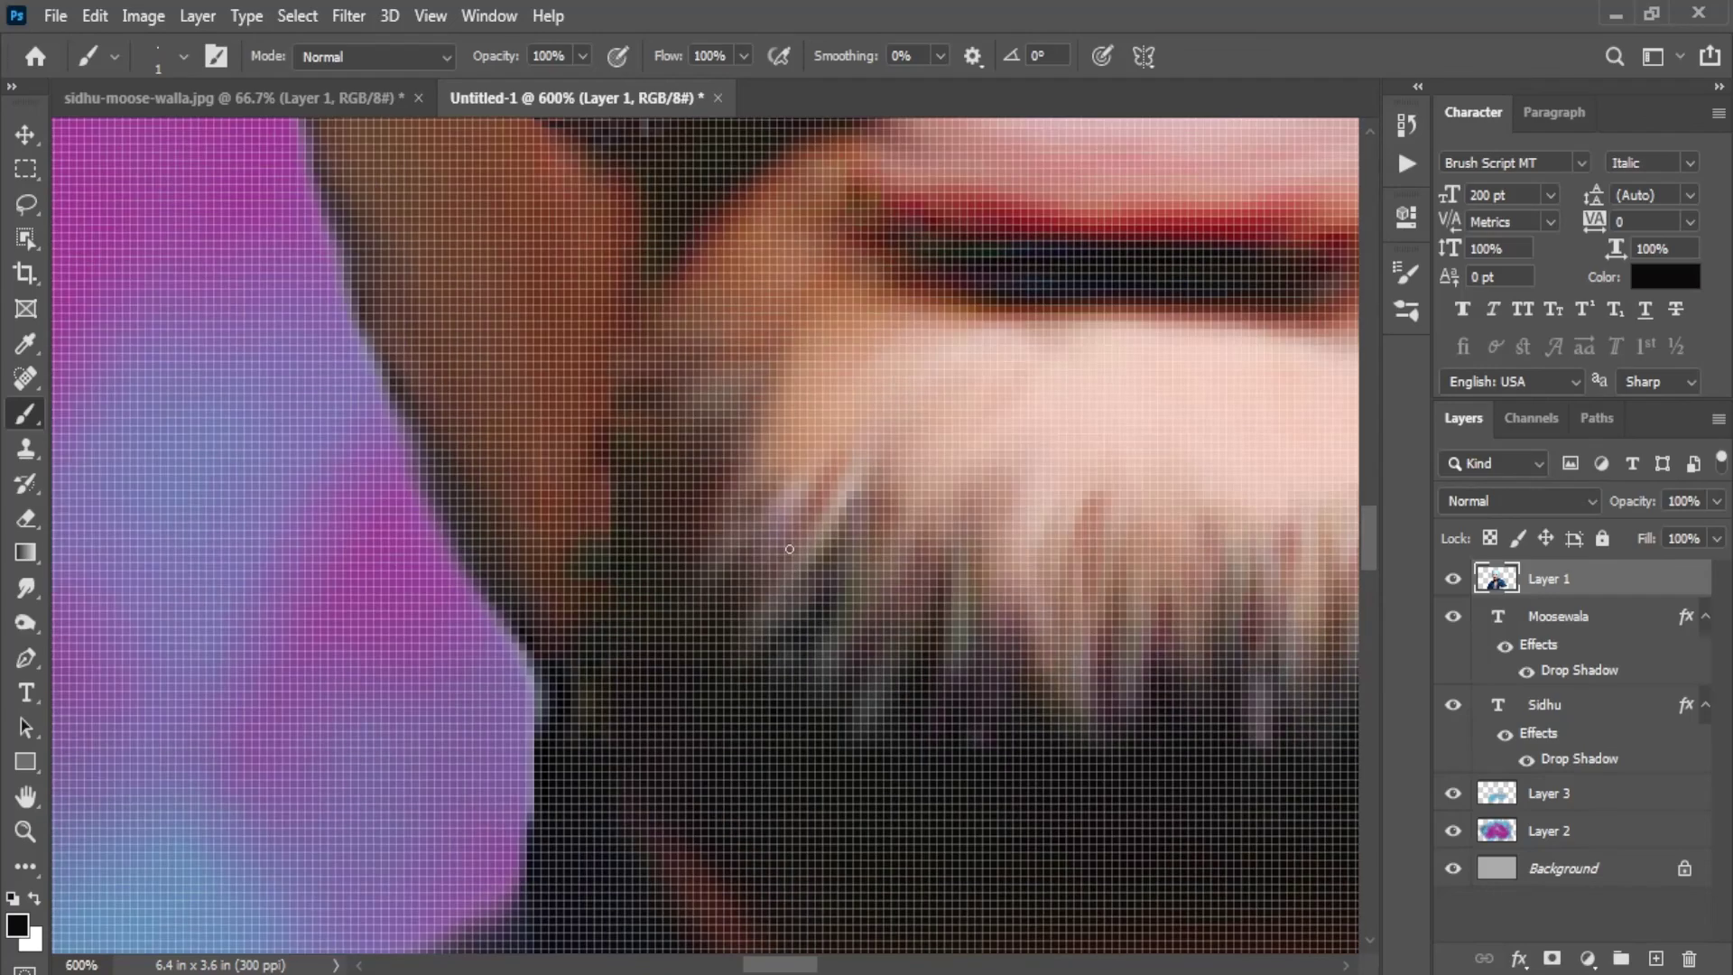
drag(788, 544, 736, 624)
drag(802, 567, 744, 655)
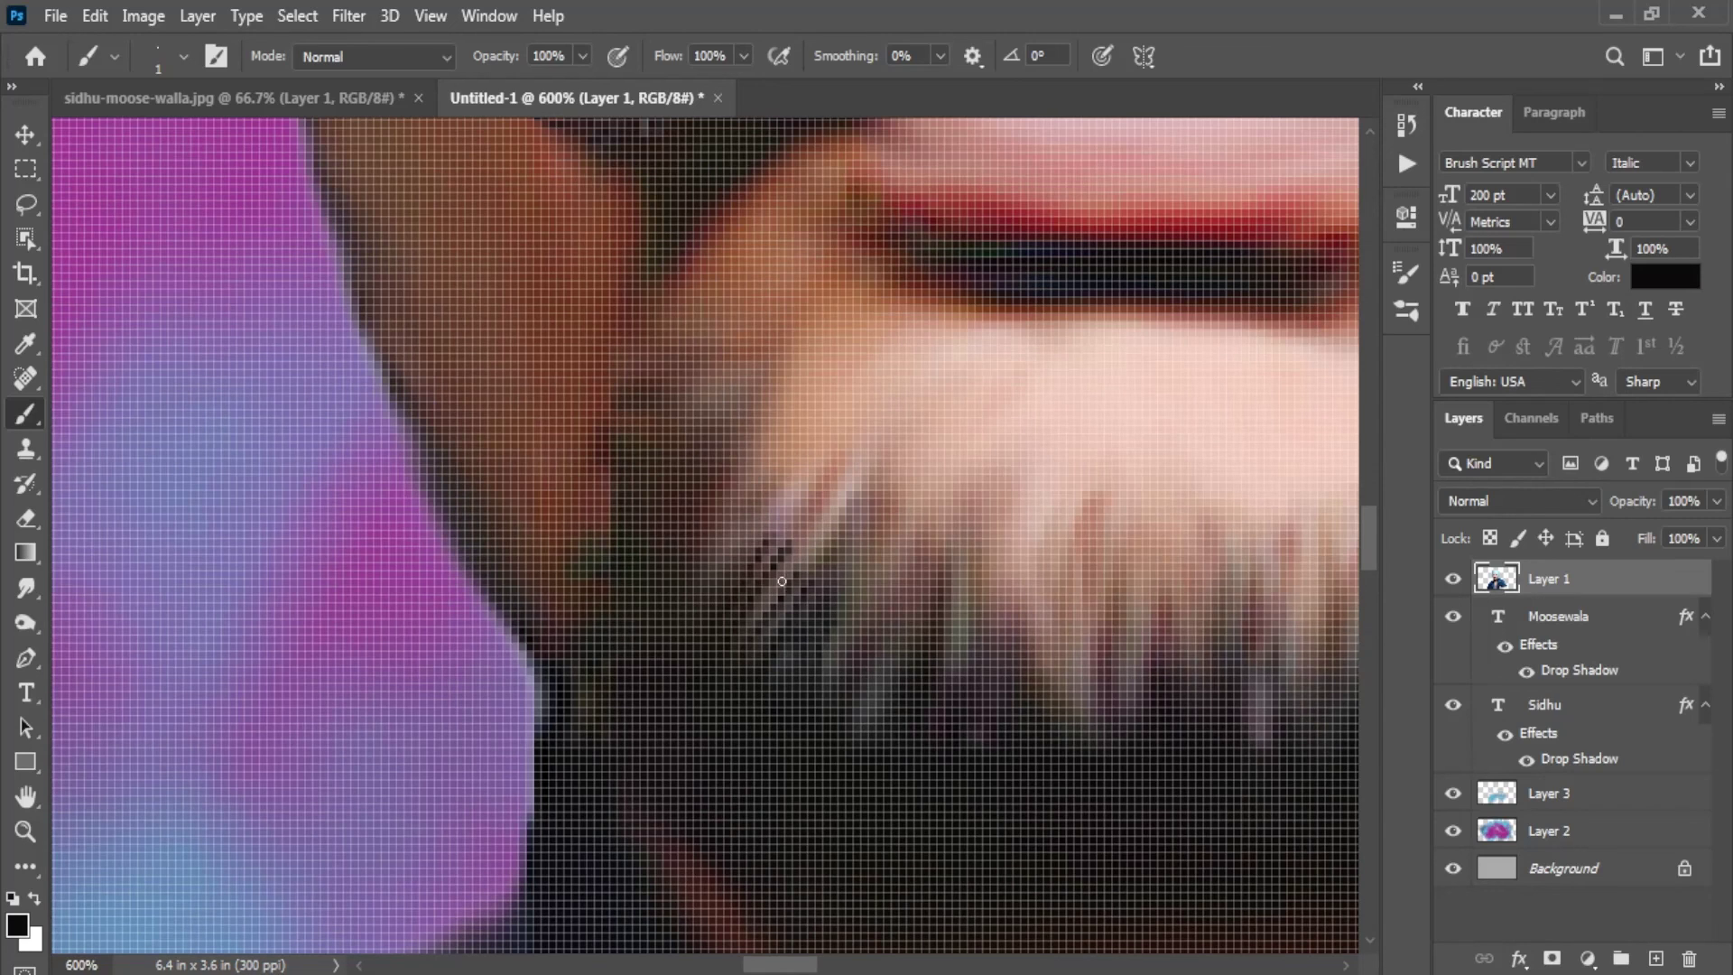
drag(893, 637, 901, 722)
mouse_move(915, 604)
mouse_down()
mouse_move(930, 657)
mouse_move(989, 713)
mouse_up()
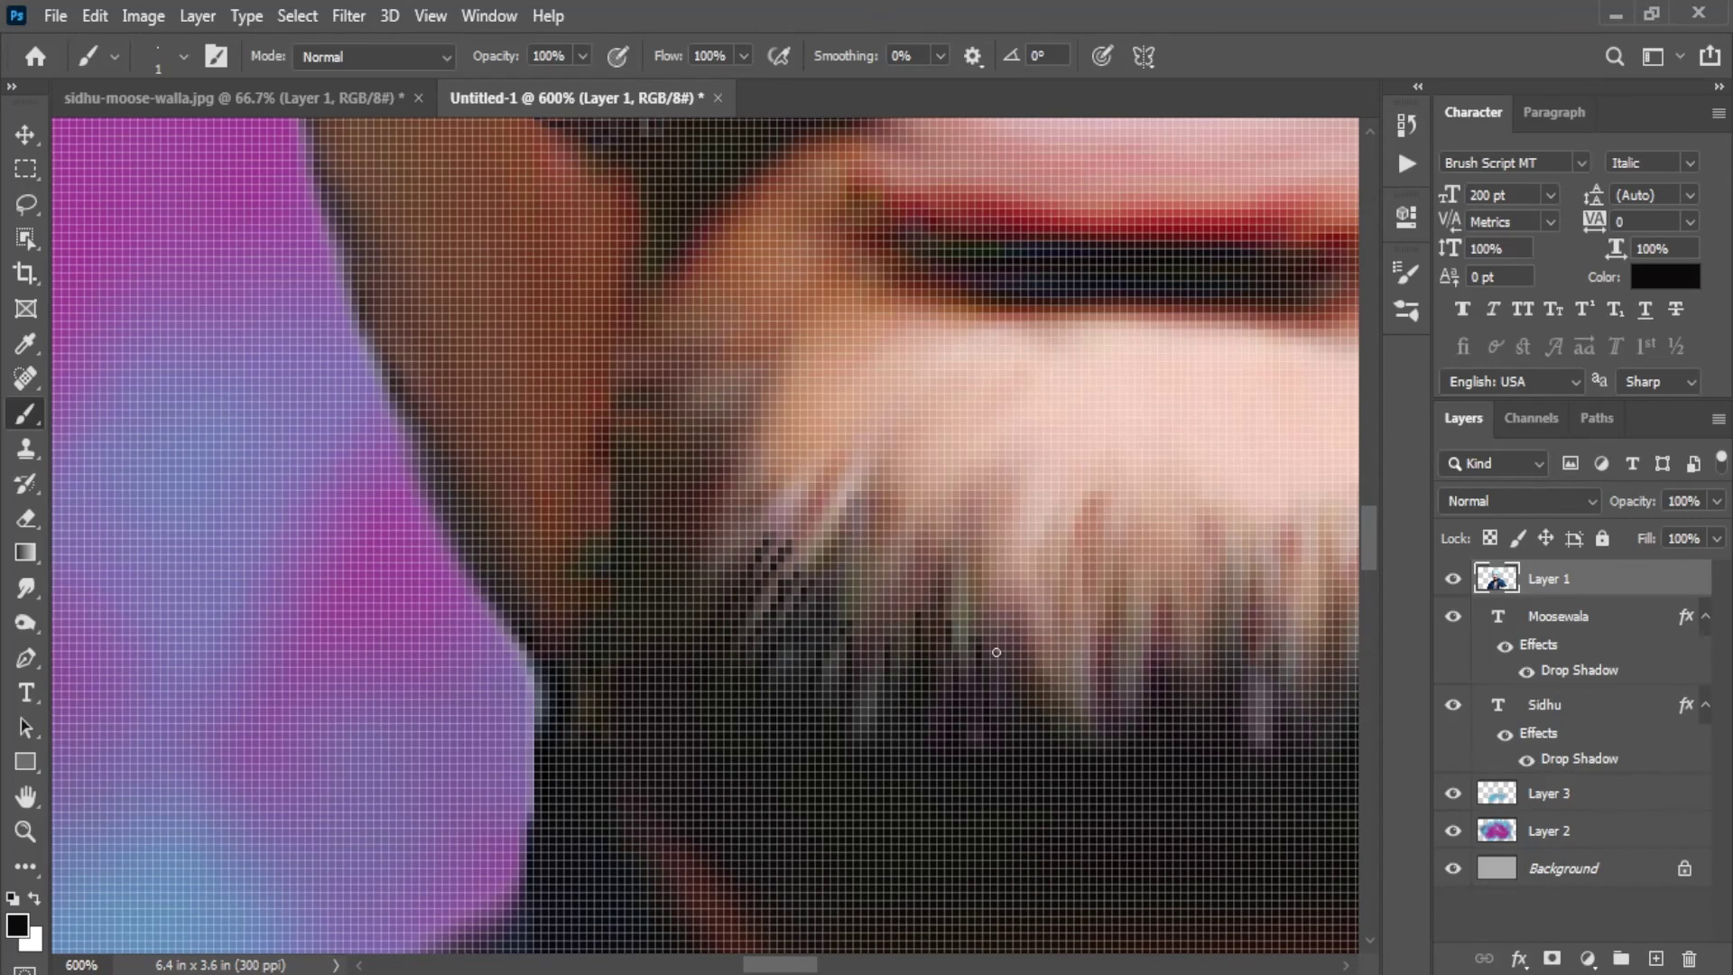
drag(993, 629, 1014, 676)
mouse_move(1022, 629)
mouse_down()
mouse_move(1053, 713)
mouse_move(1094, 746)
mouse_up()
Step: Add more thin hairs along the lower edge out to the beard's right end
mouse_move(1072, 646)
mouse_down()
mouse_move(1074, 733)
mouse_move(1116, 722)
mouse_up()
drag(1128, 638, 1139, 722)
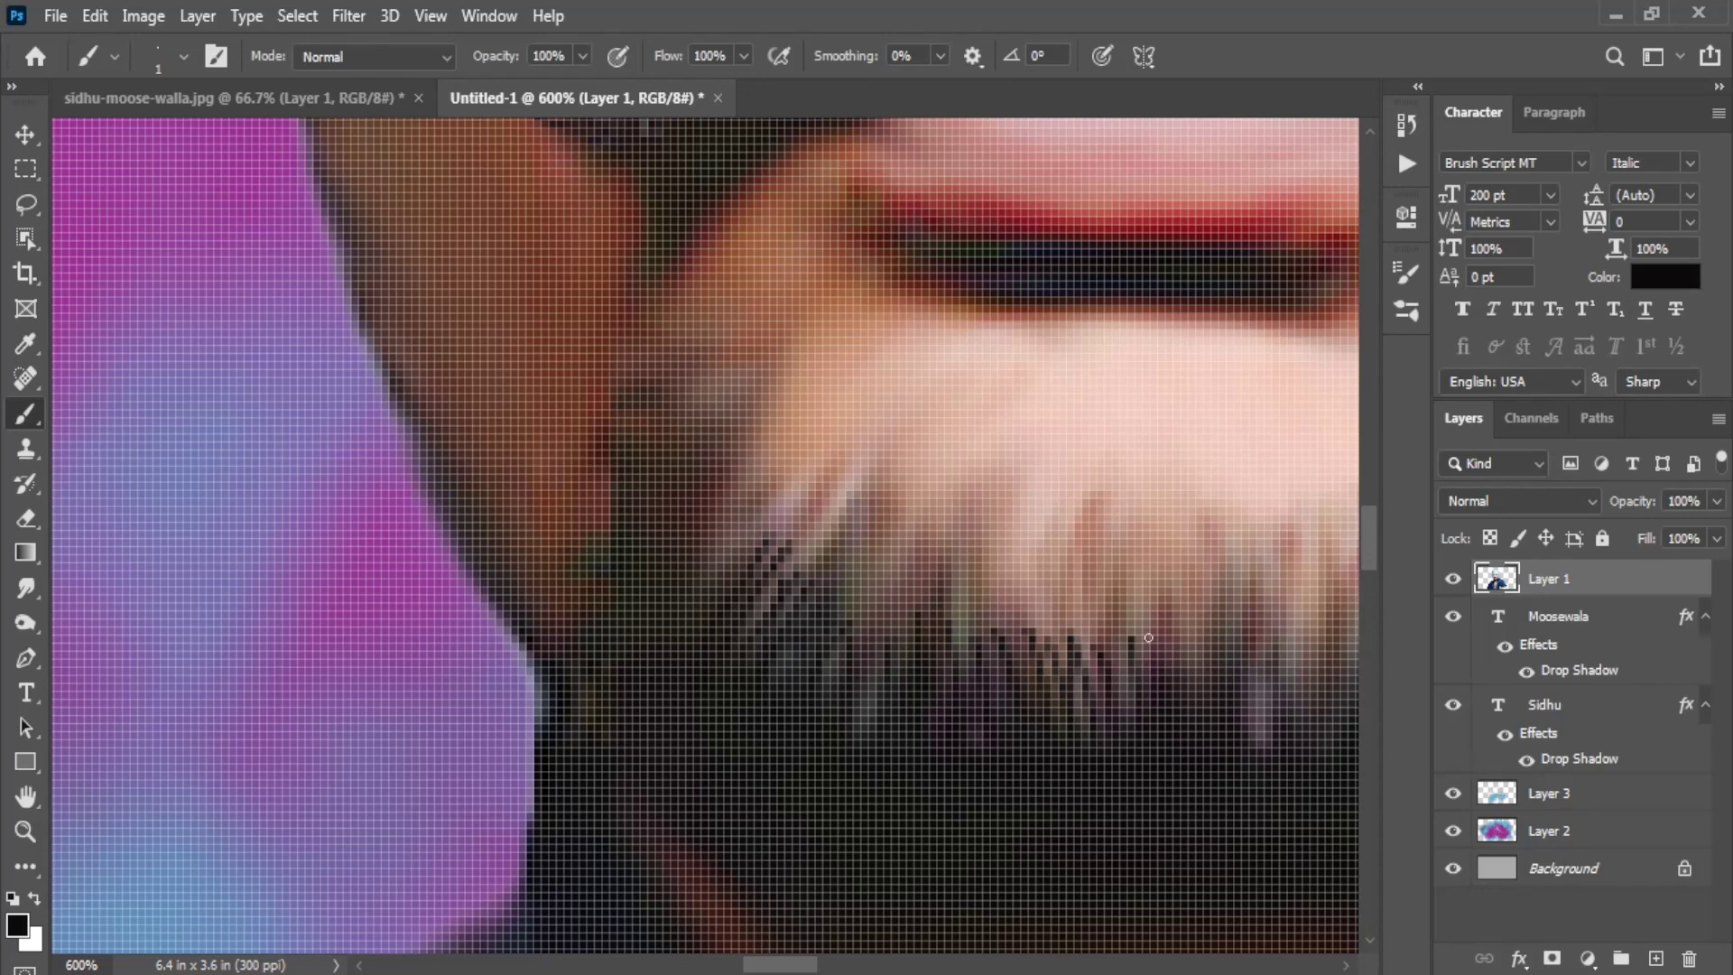
drag(1124, 579, 1136, 717)
drag(1153, 555, 1174, 673)
mouse_move(1187, 573)
mouse_down()
mouse_move(1199, 695)
mouse_move(1220, 681)
mouse_up()
drag(981, 582, 646, 677)
Step: Layer additional dark hair strands along the beard edge
mouse_move(792, 636)
mouse_down()
mouse_move(802, 722)
mouse_move(828, 754)
mouse_up()
drag(854, 668, 871, 794)
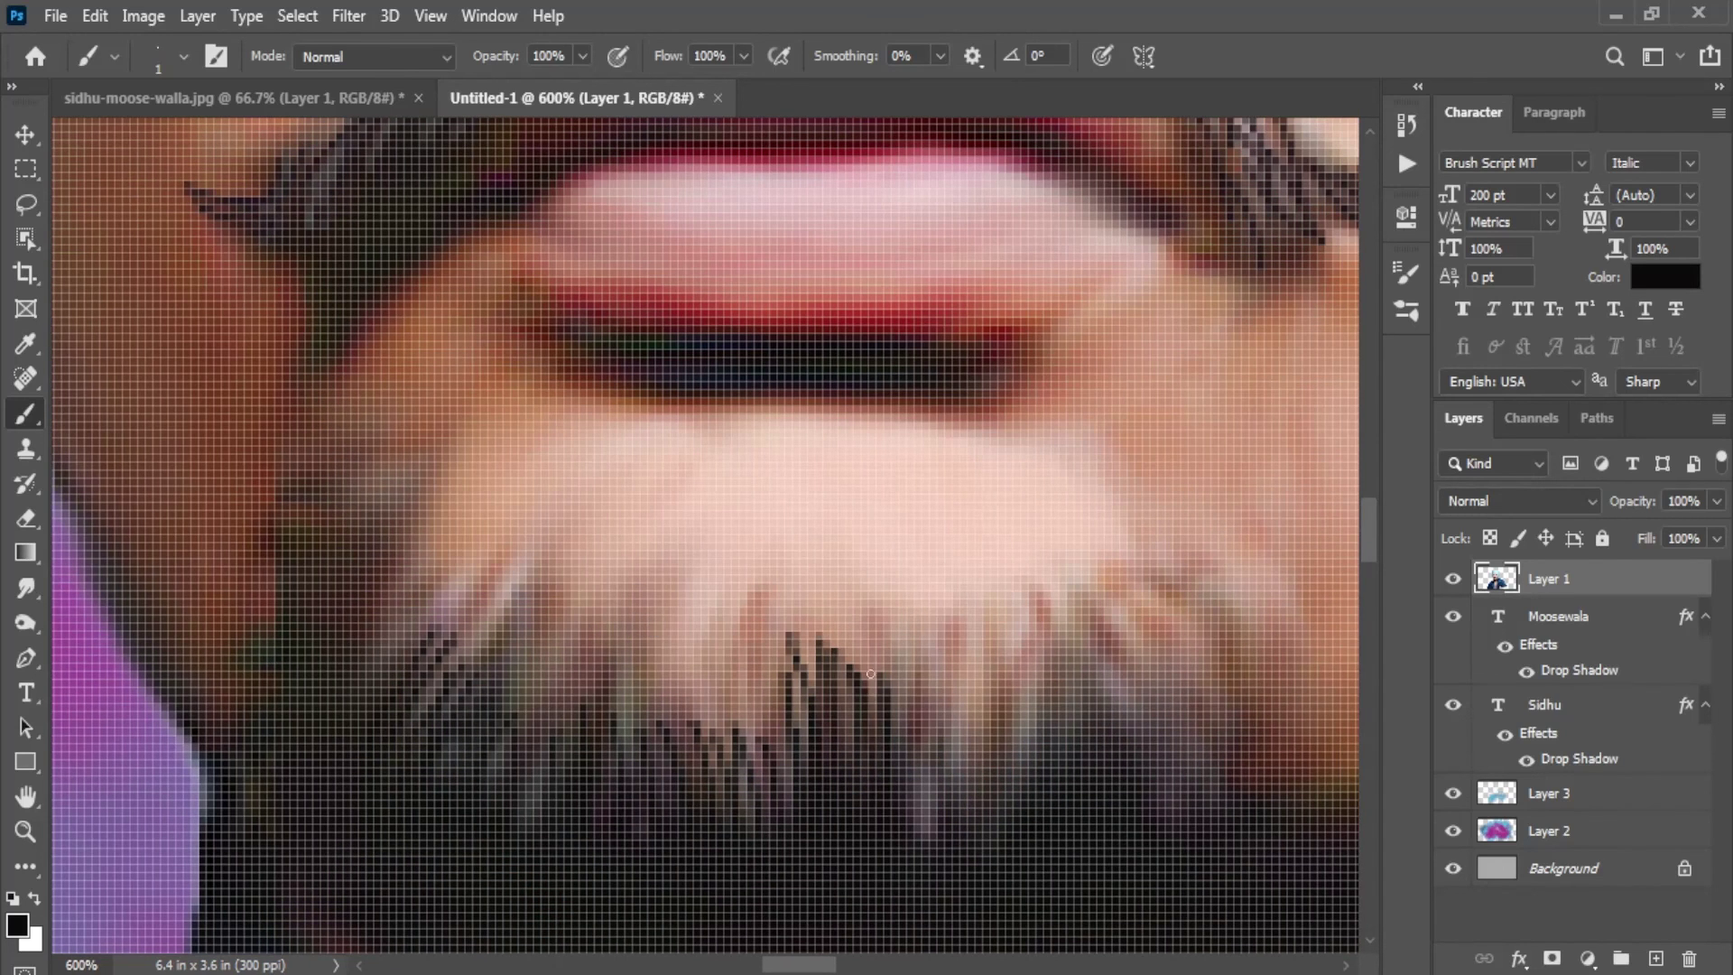
drag(874, 618, 894, 772)
drag(916, 666, 910, 839)
drag(765, 657, 766, 812)
mouse_move(883, 708)
mouse_down()
mouse_move(603, 550)
mouse_move(673, 652)
mouse_up()
drag(723, 498, 722, 668)
drag(763, 492, 774, 591)
Step: Paint dark strands along the beard's upper edge, extending them rightward
drag(767, 417, 798, 600)
drag(787, 449, 816, 552)
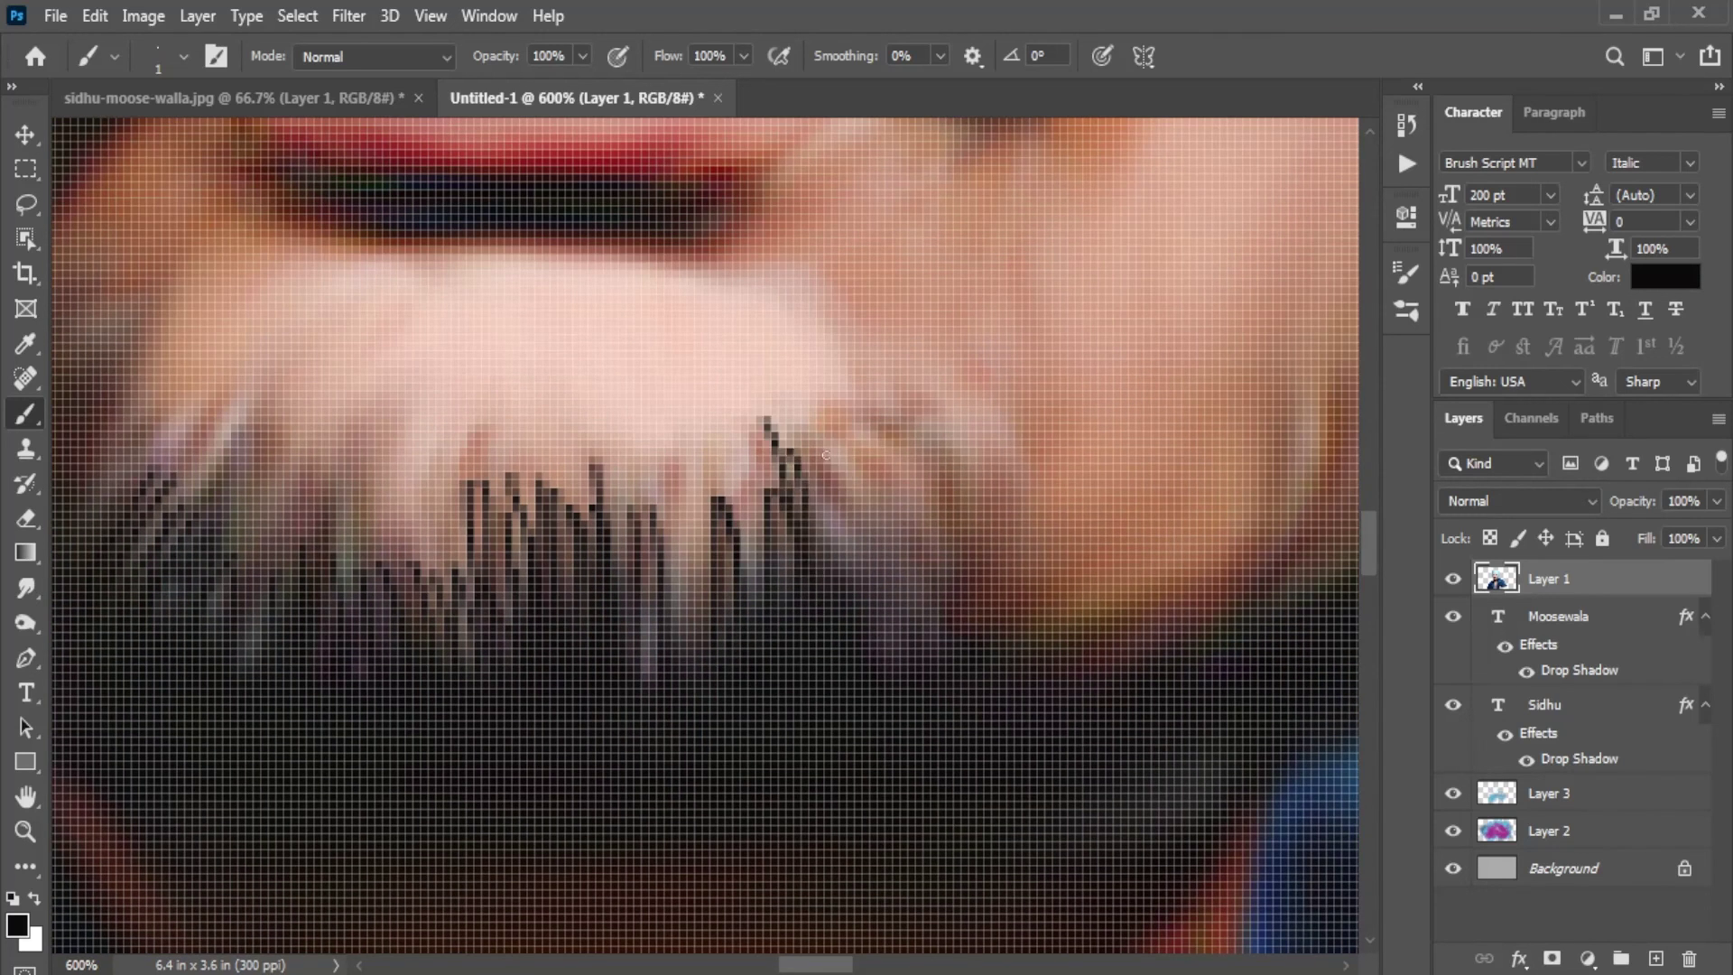
drag(828, 417, 880, 631)
mouse_move(817, 457)
mouse_down()
mouse_move(838, 589)
mouse_move(894, 626)
mouse_up()
mouse_move(868, 448)
mouse_down()
mouse_move(915, 591)
mouse_move(937, 585)
mouse_up()
mouse_move(914, 432)
mouse_down()
mouse_move(937, 607)
mouse_move(966, 589)
mouse_move(948, 543)
mouse_move(979, 618)
mouse_up()
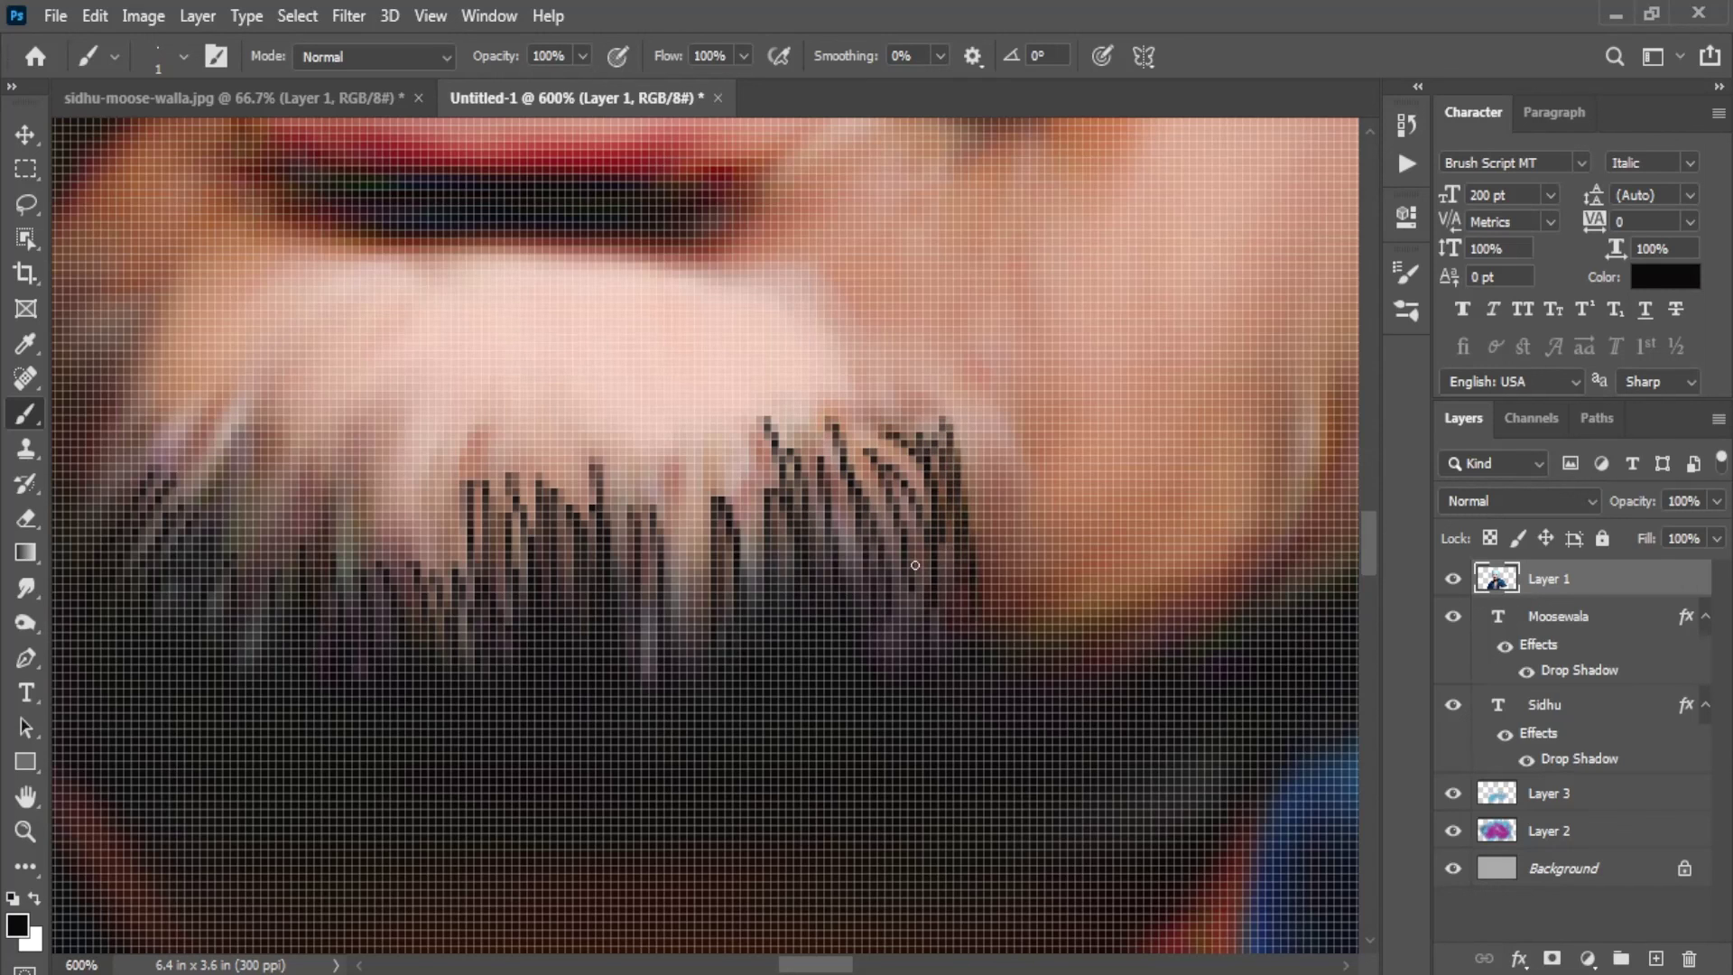
Step: Lower brush opacity to 50% and paint fainter strands at the beard's right end
key(5)
drag(948, 388, 979, 574)
mouse_move(989, 433)
mouse_down()
mouse_move(971, 565)
mouse_move(1004, 532)
mouse_move(1026, 538)
mouse_up()
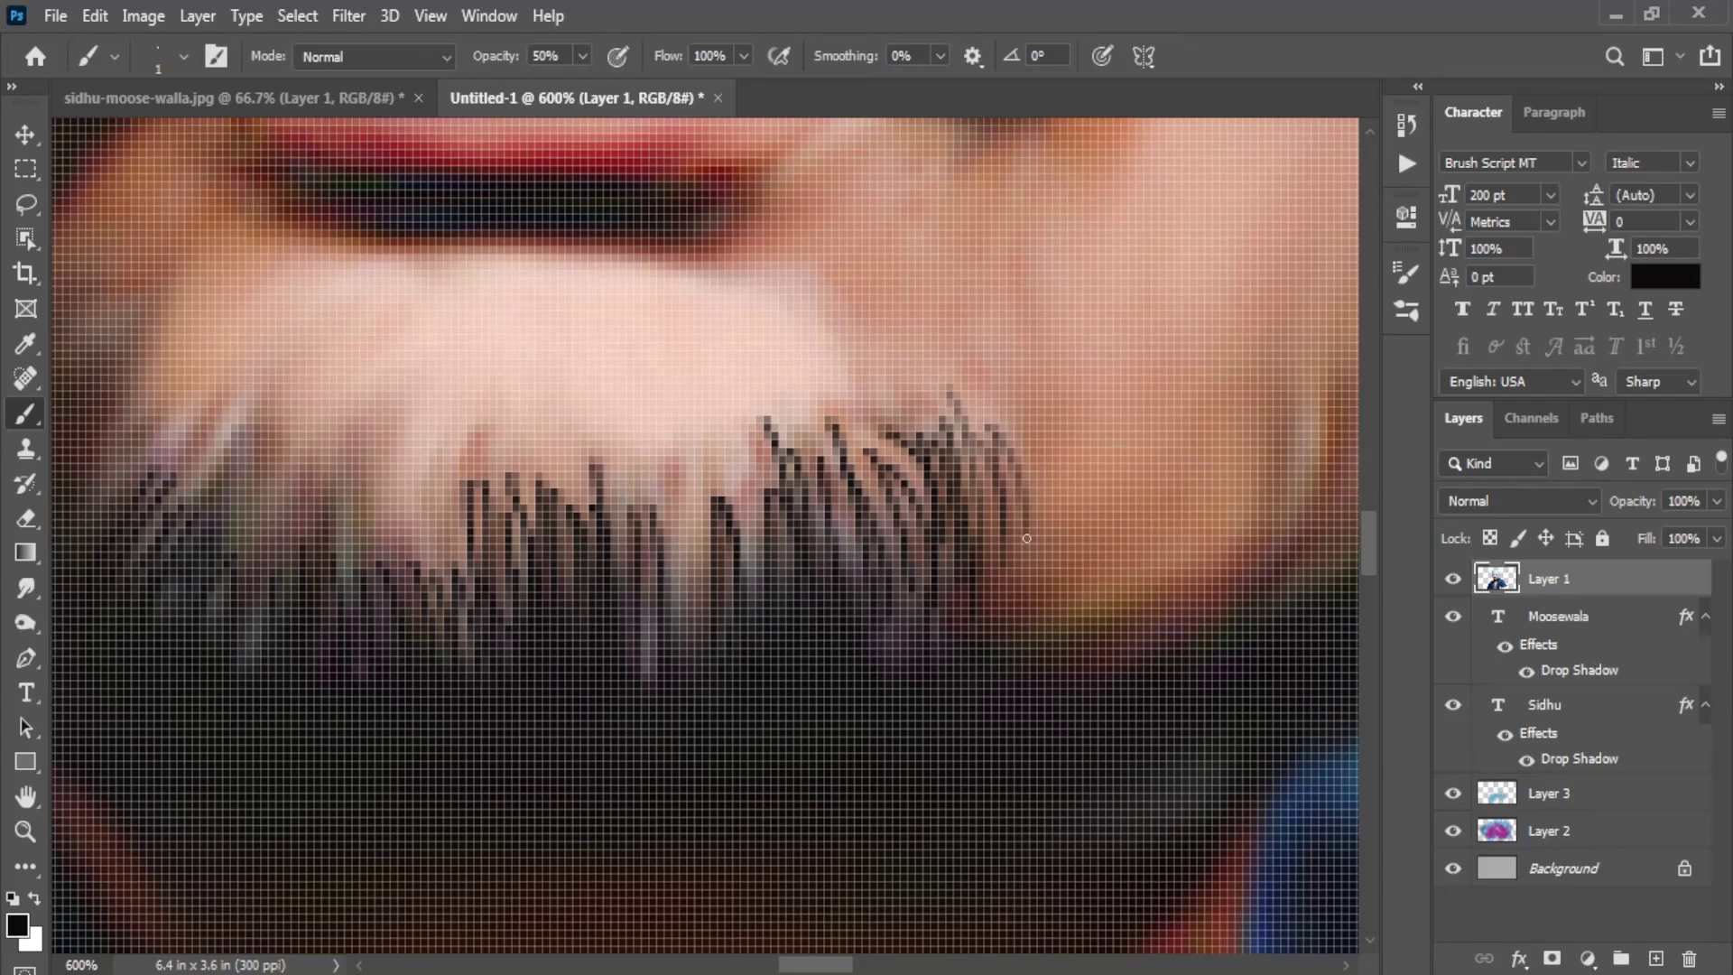
drag(987, 386, 1040, 567)
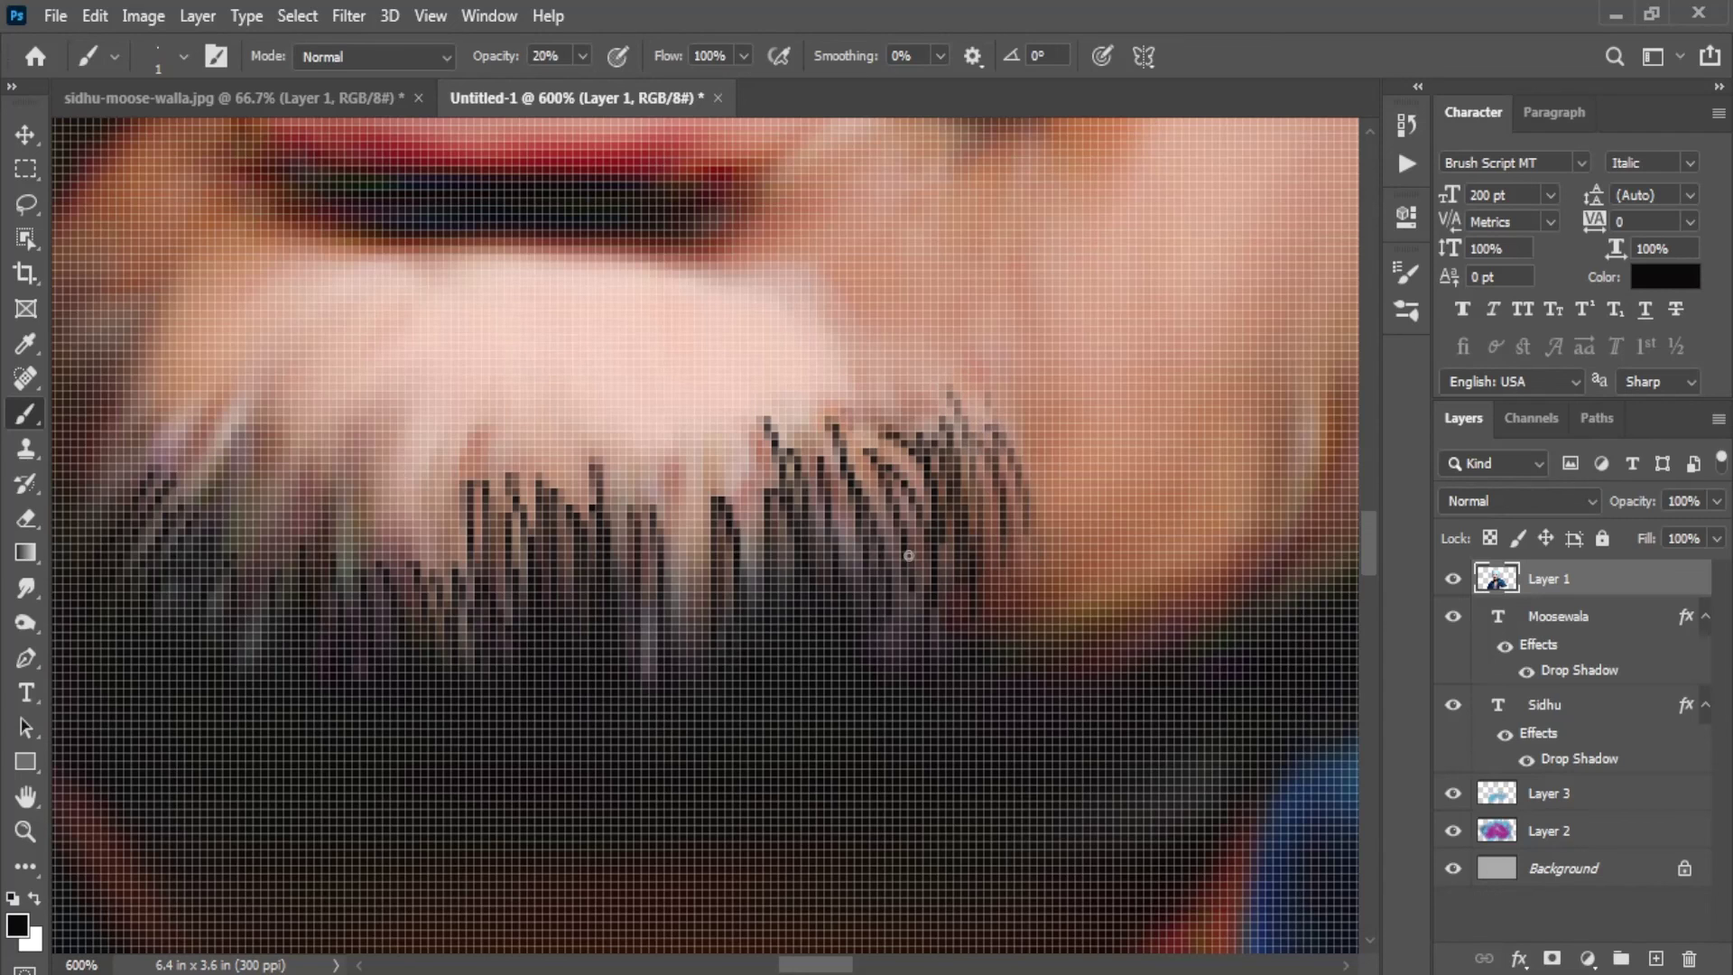
drag(539, 456, 525, 540)
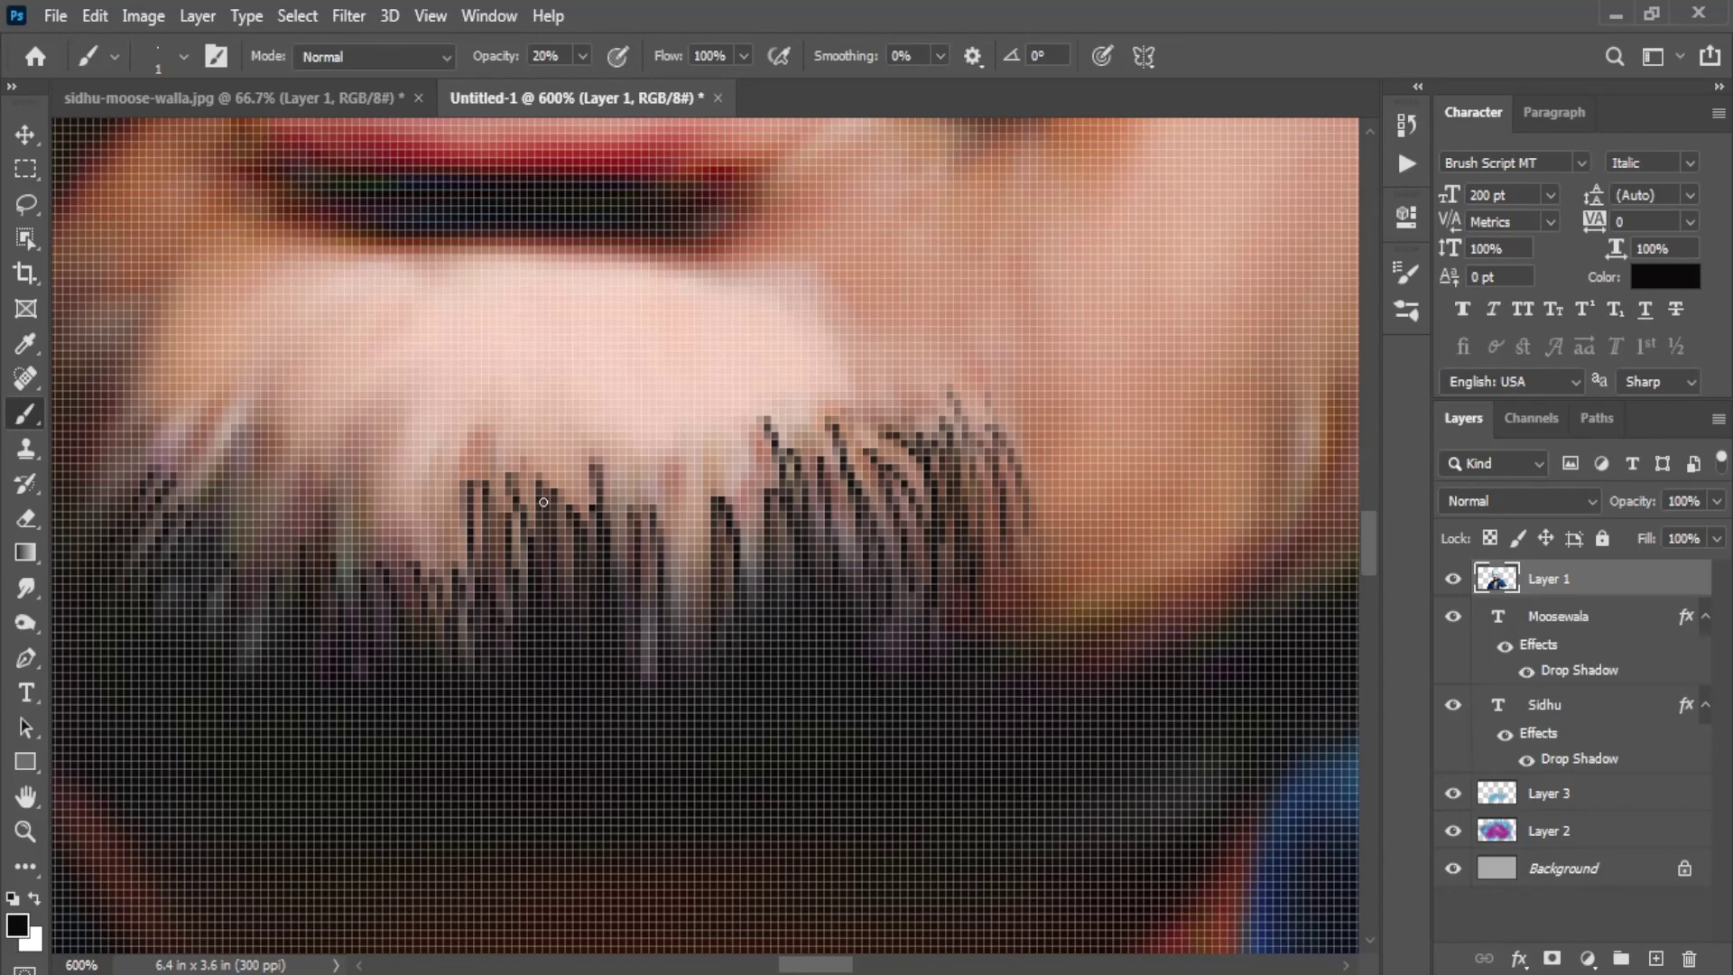
Step: Add dark strands in the middle of the beard
drag(514, 442, 551, 528)
drag(578, 457, 621, 564)
drag(642, 501, 645, 618)
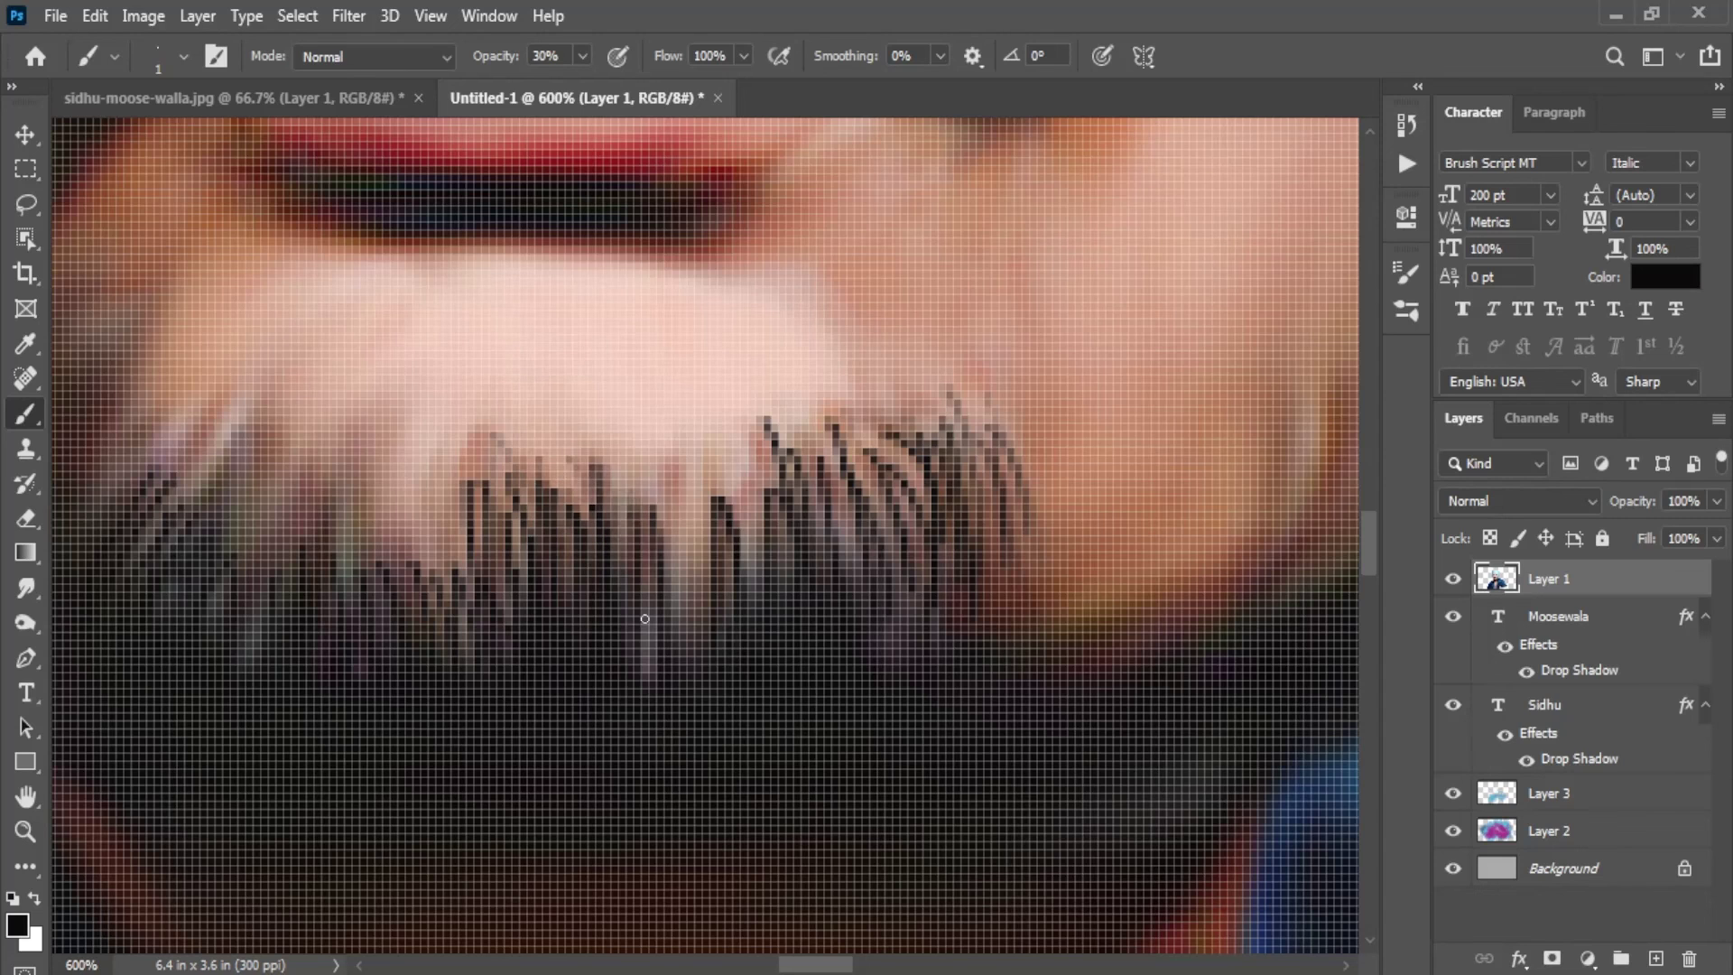
drag(350, 565, 570, 632)
mouse_move(623, 542)
mouse_down()
mouse_move(600, 649)
mouse_move(573, 627)
mouse_move(606, 652)
mouse_move(567, 635)
mouse_up()
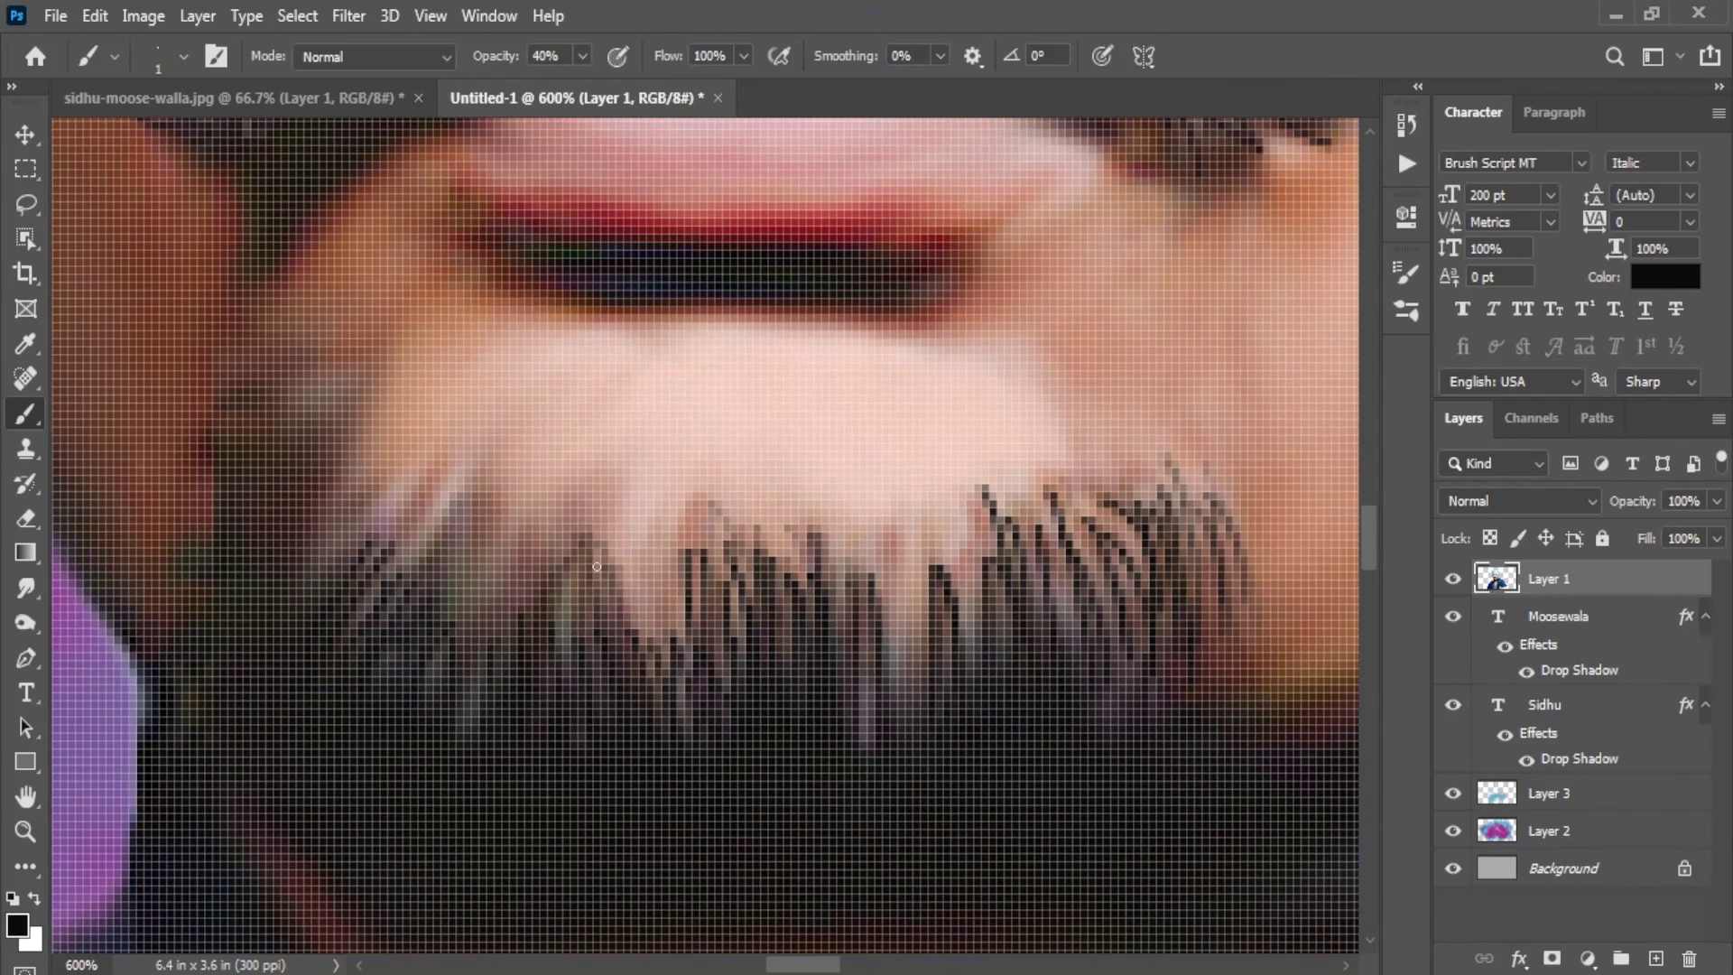
Step: Paint strands along the beard's middle out to its left edge
drag(597, 566, 574, 642)
drag(553, 540, 524, 598)
drag(506, 519, 456, 591)
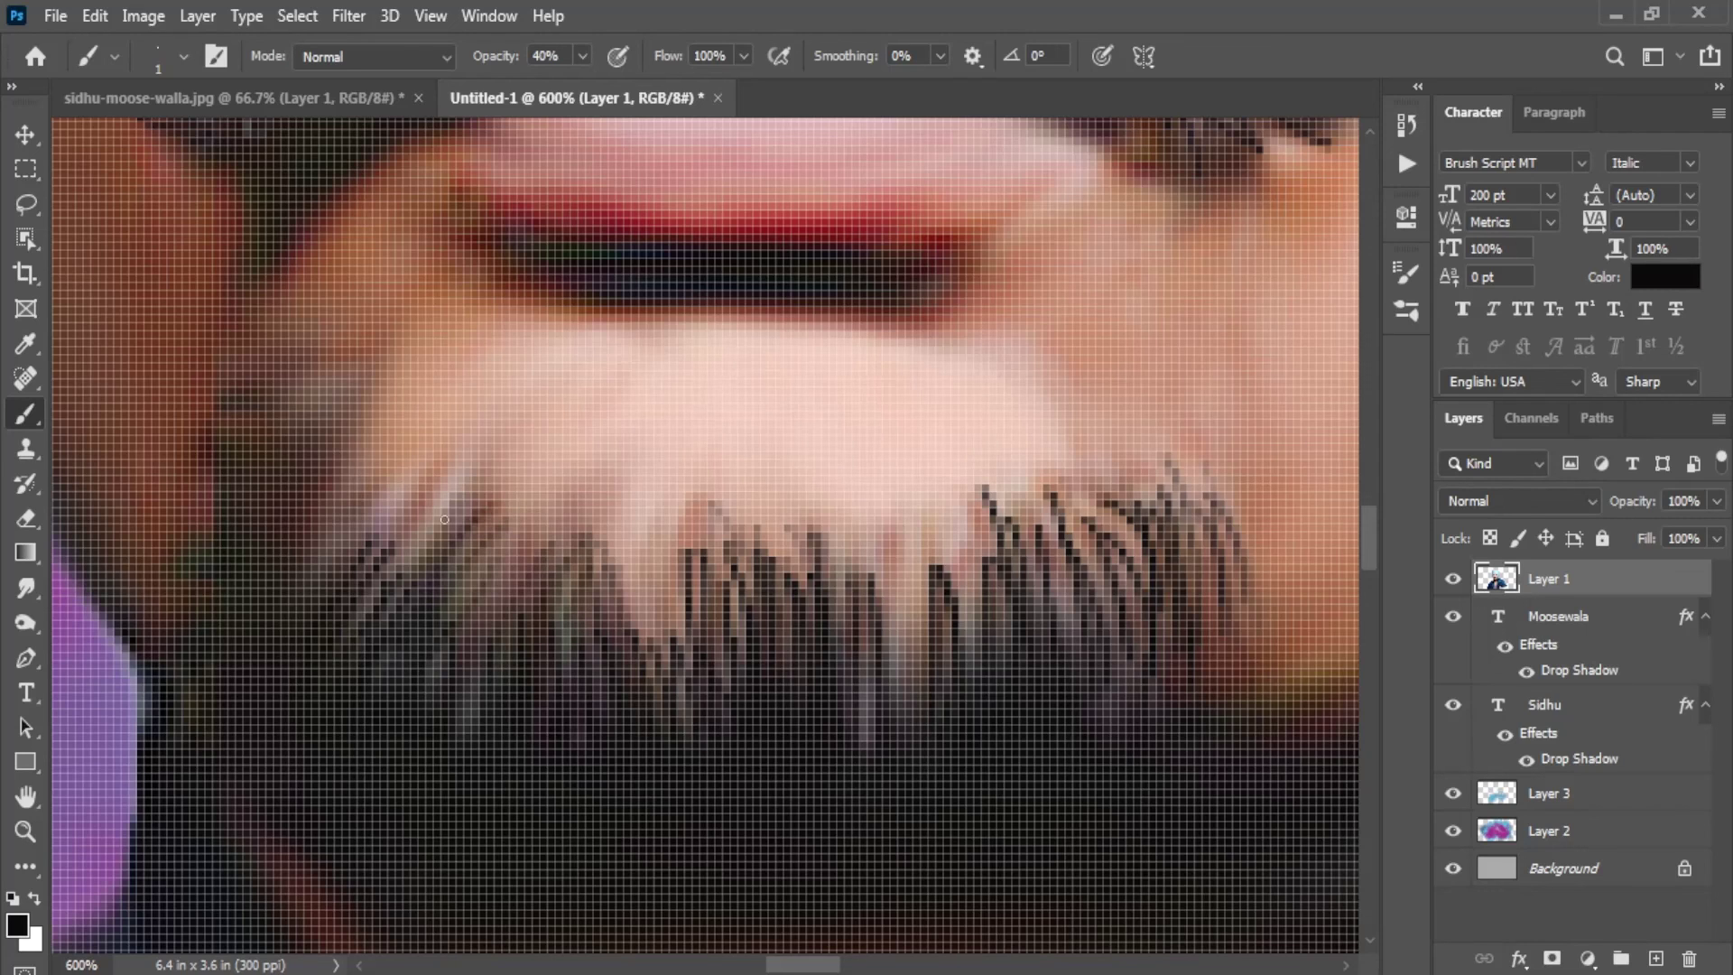
mouse_move(455, 504)
mouse_down()
mouse_move(408, 574)
mouse_move(390, 578)
mouse_move(370, 540)
mouse_up()
drag(401, 478, 361, 547)
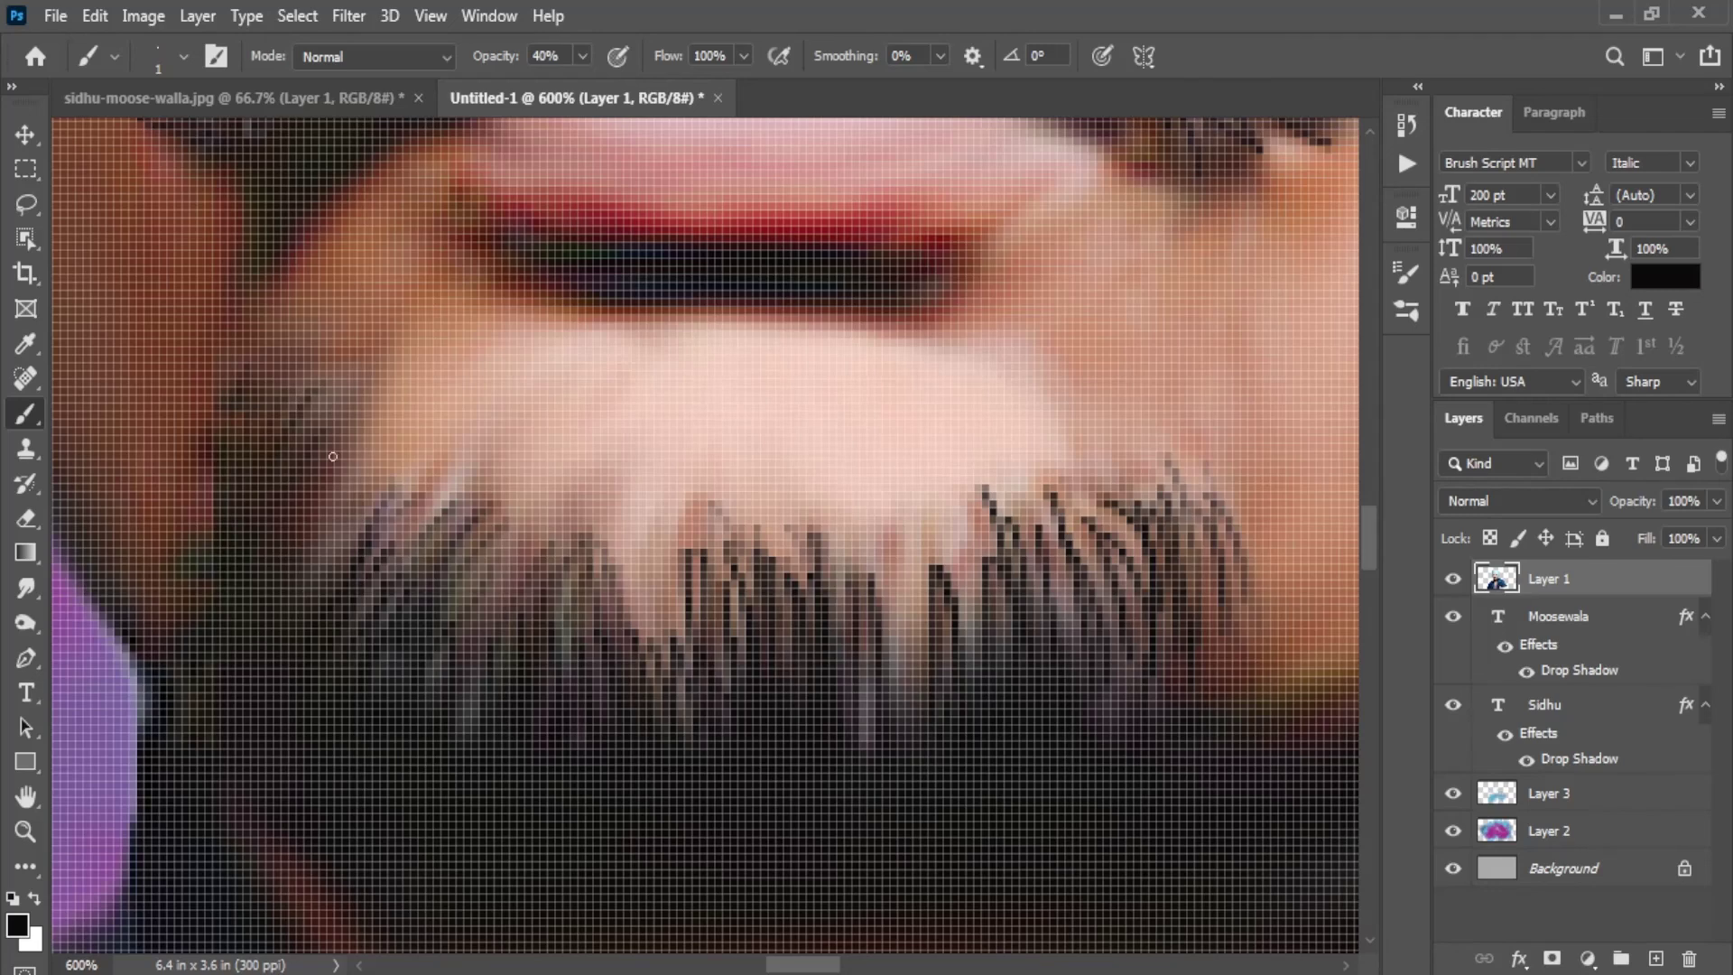
Step: Zoom into the beard and paint thin dark strands into its central and left gaps
scroll(431, 549, down, 5)
scroll(623, 538, down, 2)
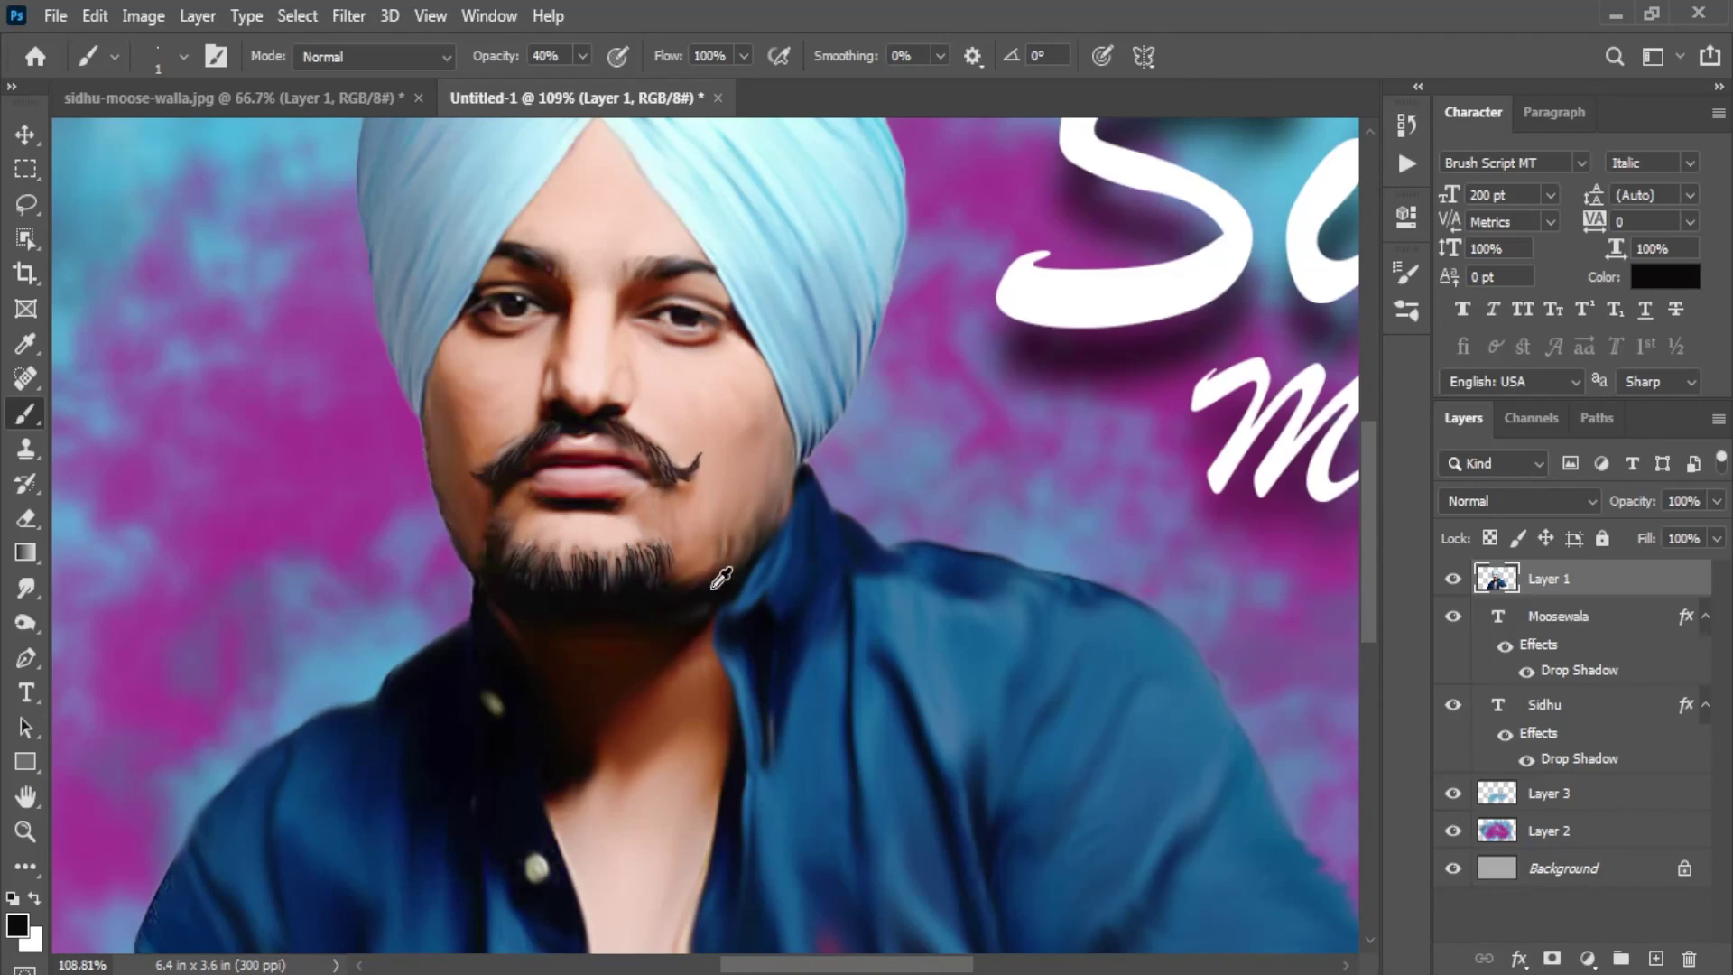
scroll(581, 523, up, 1)
scroll(709, 553, up, 3)
scroll(604, 492, up, 2)
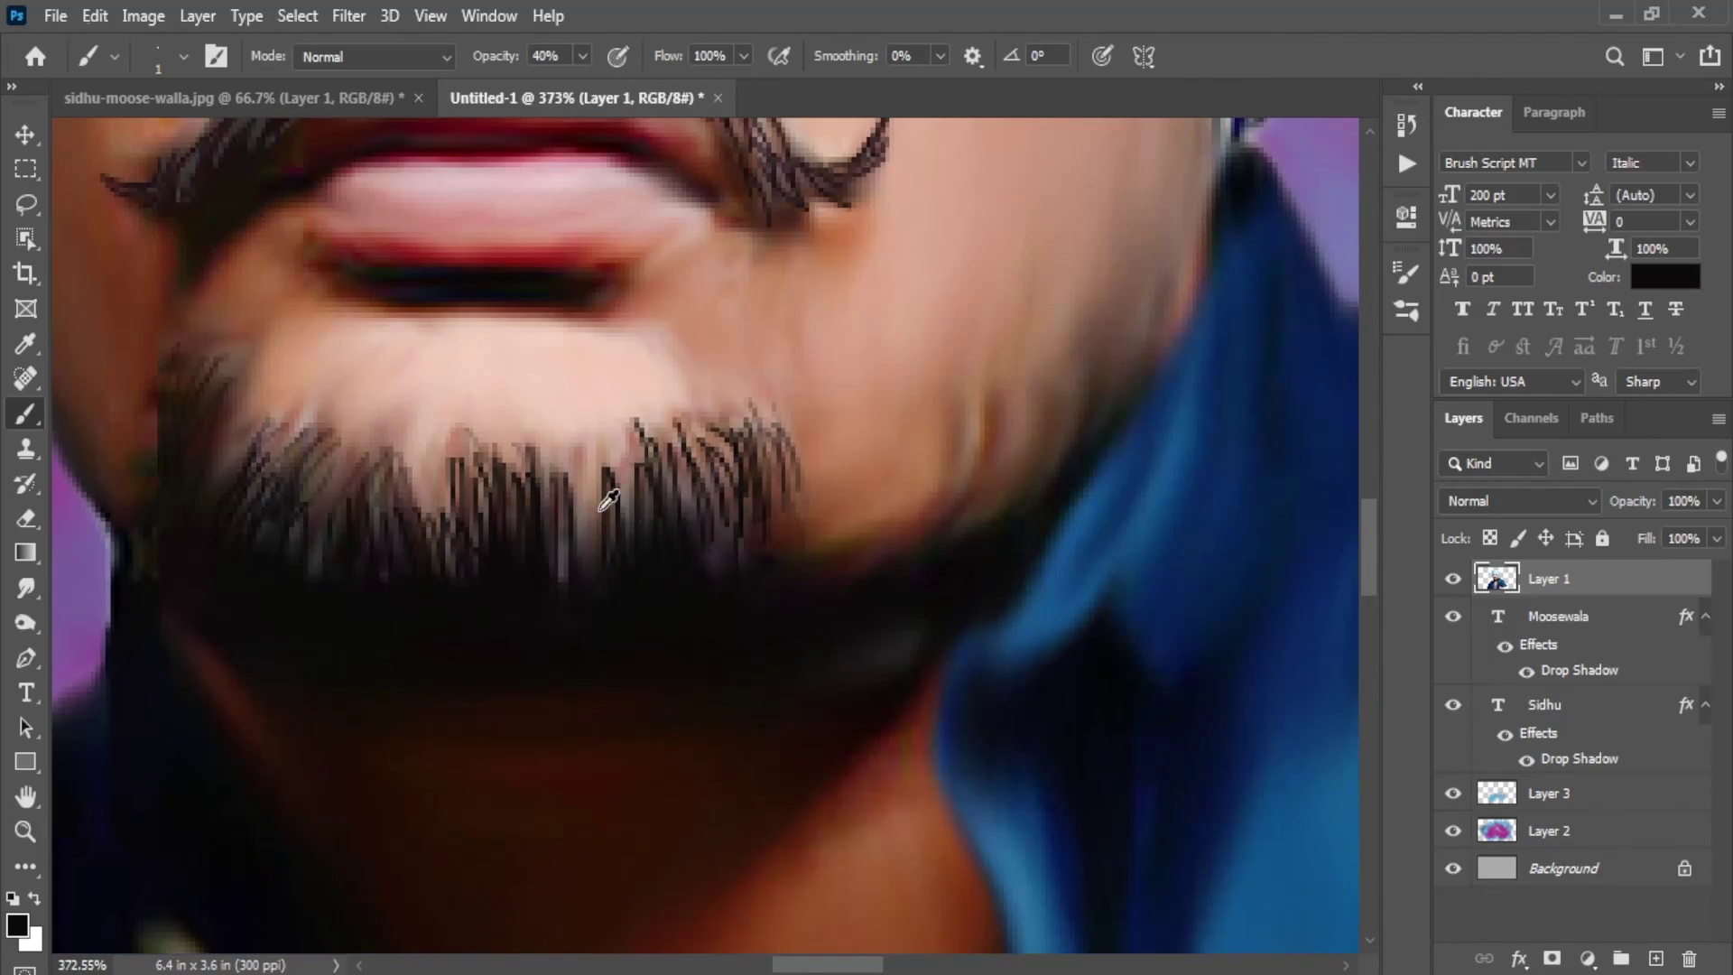
scroll(589, 496, up, 2)
drag(590, 496, 579, 564)
drag(596, 447, 569, 587)
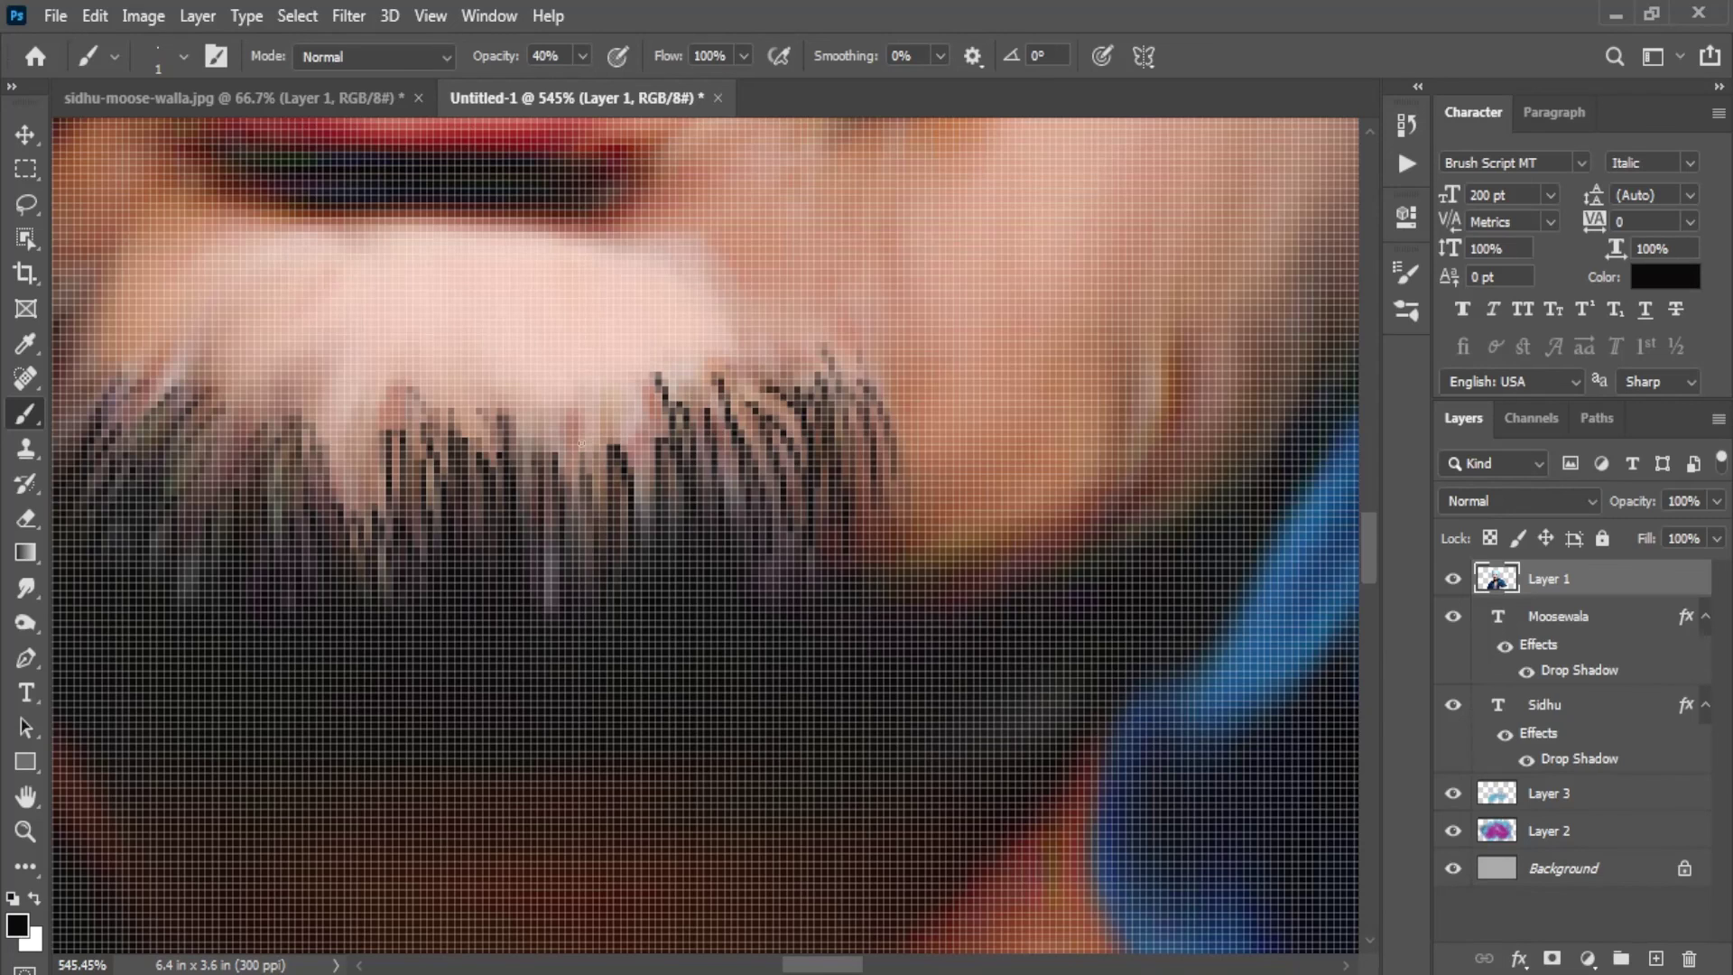
drag(386, 466, 391, 620)
mouse_move(361, 559)
mouse_down()
mouse_move(342, 461)
mouse_move(361, 551)
mouse_up()
Step: Add fine dark strands across the beard's middle and right portion
mouse_move(402, 424)
mouse_down()
mouse_move(415, 533)
mouse_move(438, 542)
mouse_up()
drag(474, 429, 478, 509)
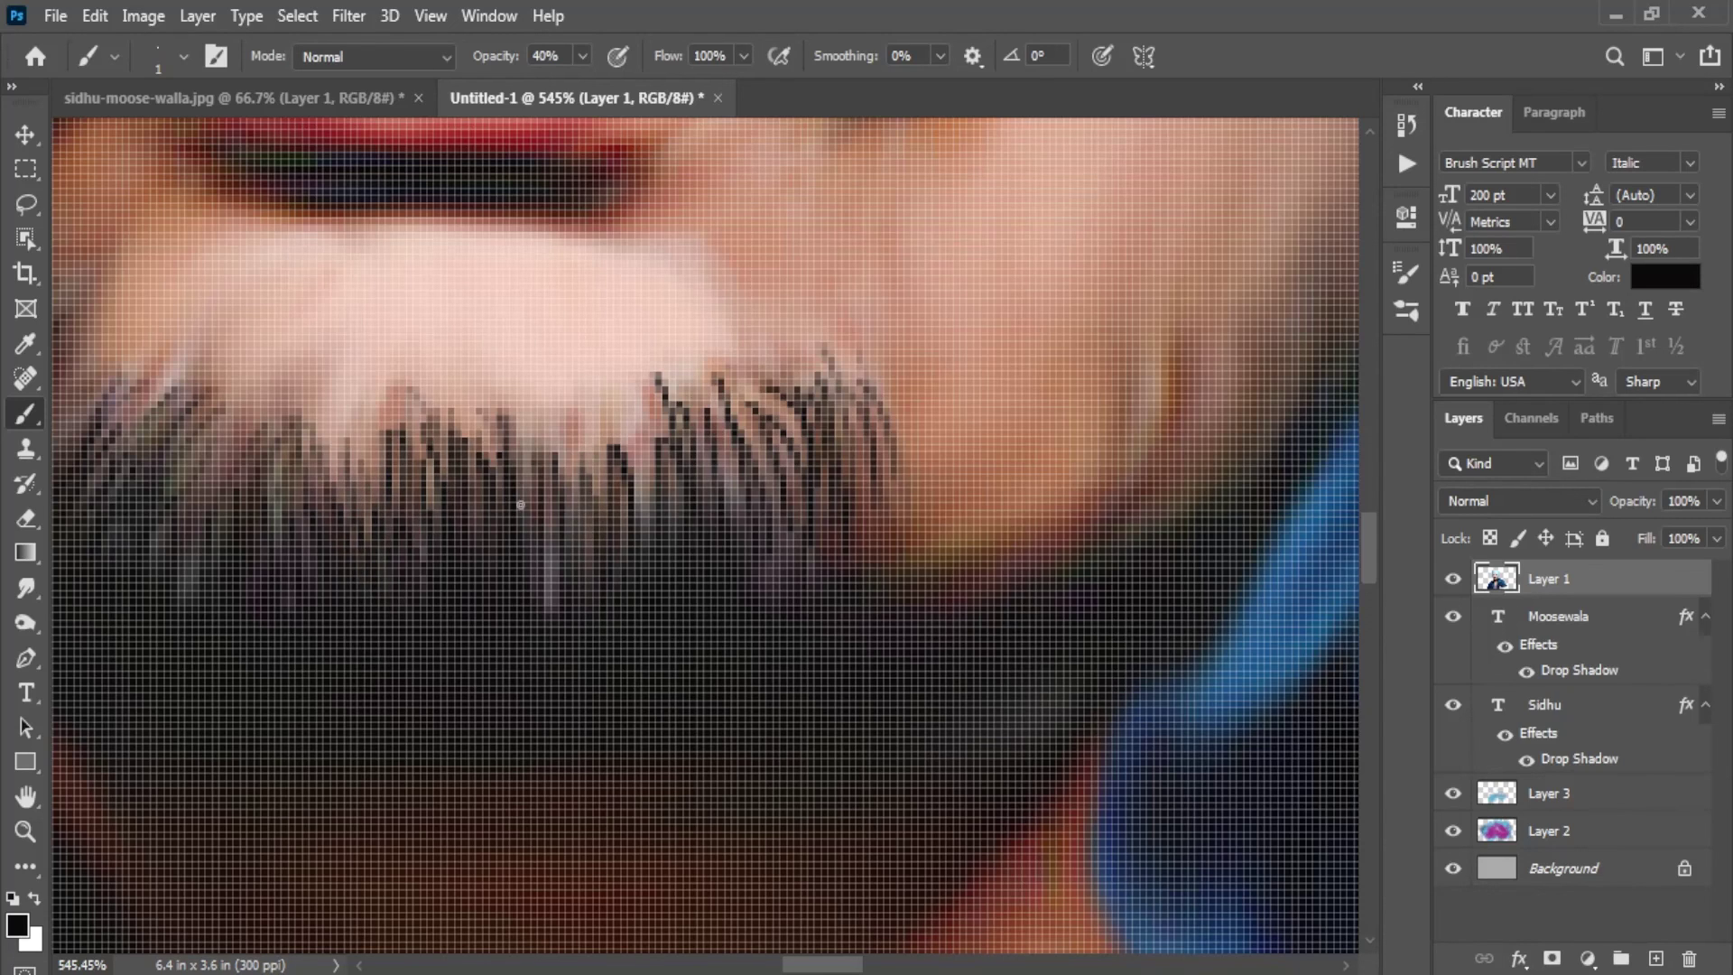
drag(566, 415, 564, 539)
drag(595, 453, 618, 509)
drag(641, 434, 643, 519)
mouse_move(666, 444)
mouse_down()
mouse_move(665, 496)
mouse_move(709, 501)
mouse_up()
drag(736, 375, 757, 501)
drag(718, 409, 735, 523)
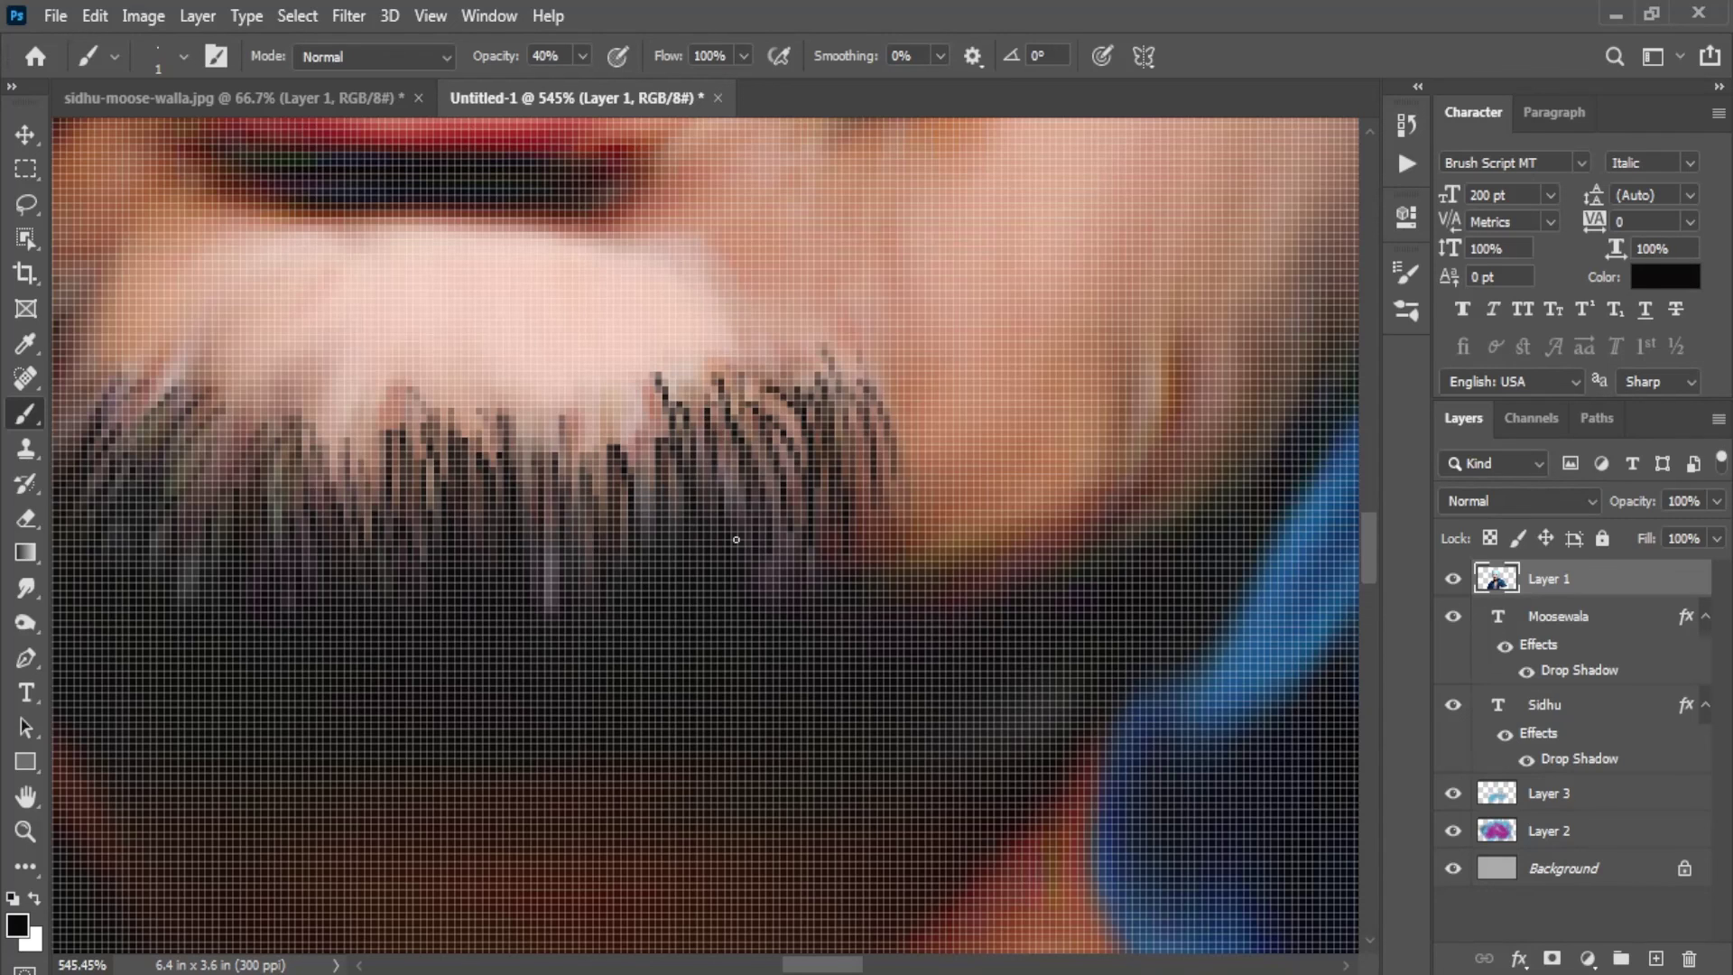
Step: Fill the beard's far right and far left edges with strands, then zoom back out
drag(784, 391, 790, 488)
drag(853, 424, 868, 534)
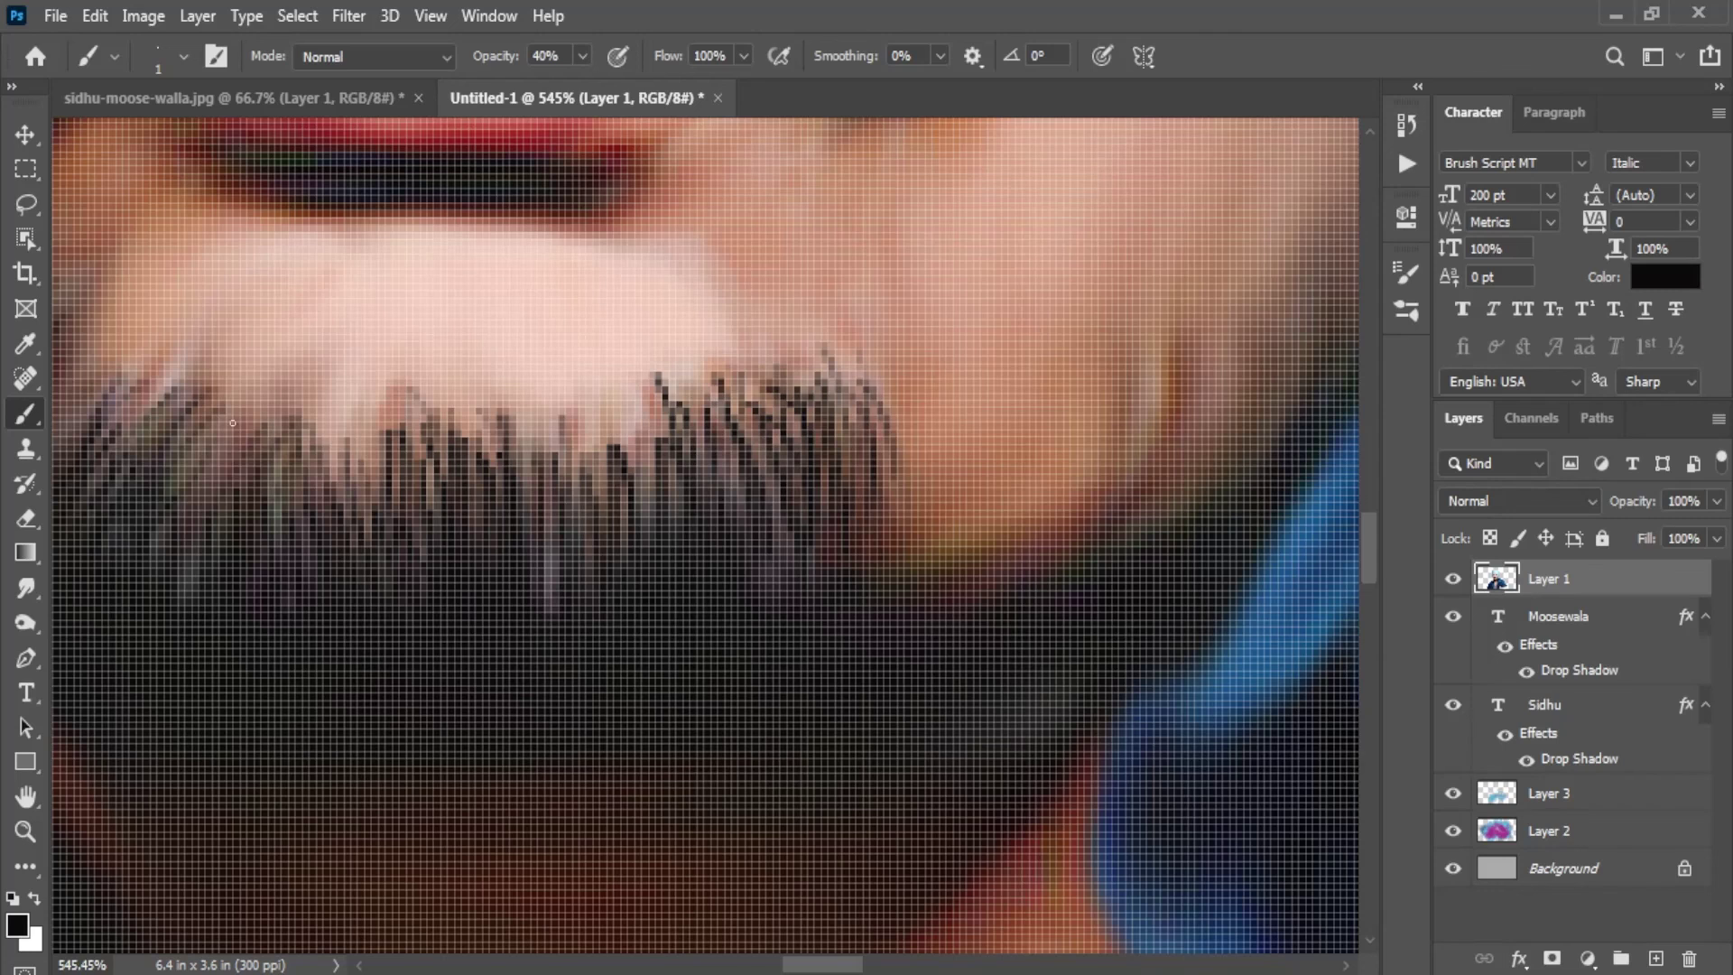
drag(232, 423, 230, 492)
drag(217, 411, 215, 488)
alt+scroll(275, 580, down, 3)
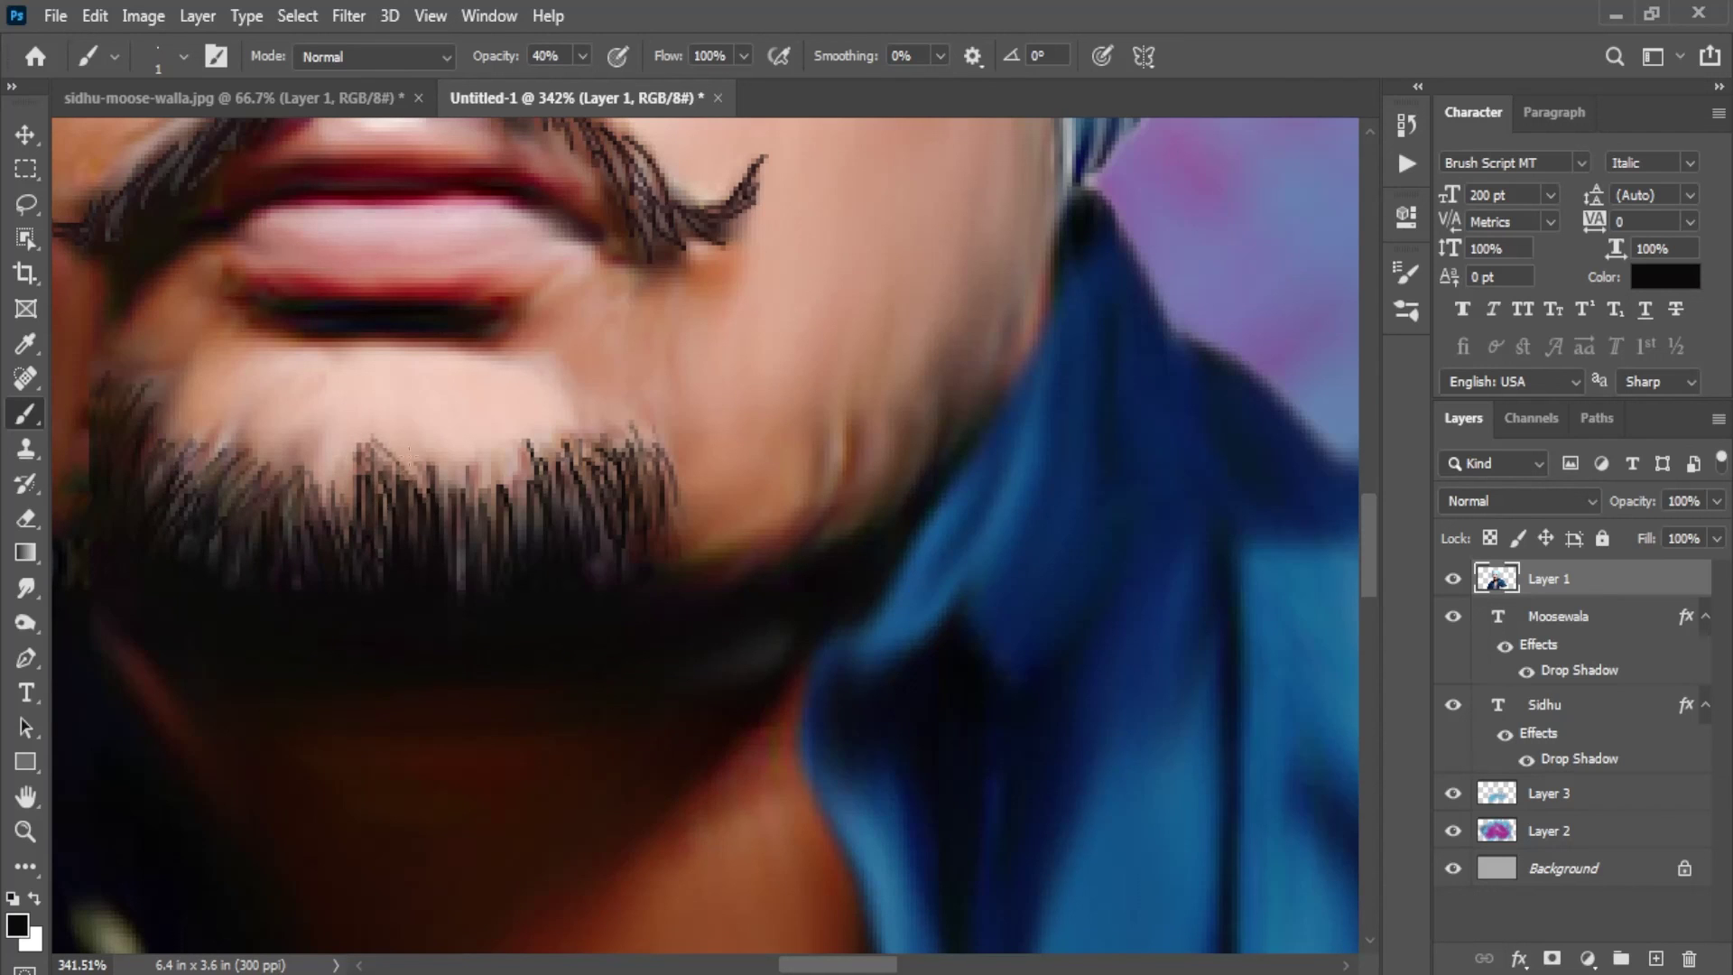
drag(408, 455, 397, 496)
alt+scroll(406, 447, down, 4)
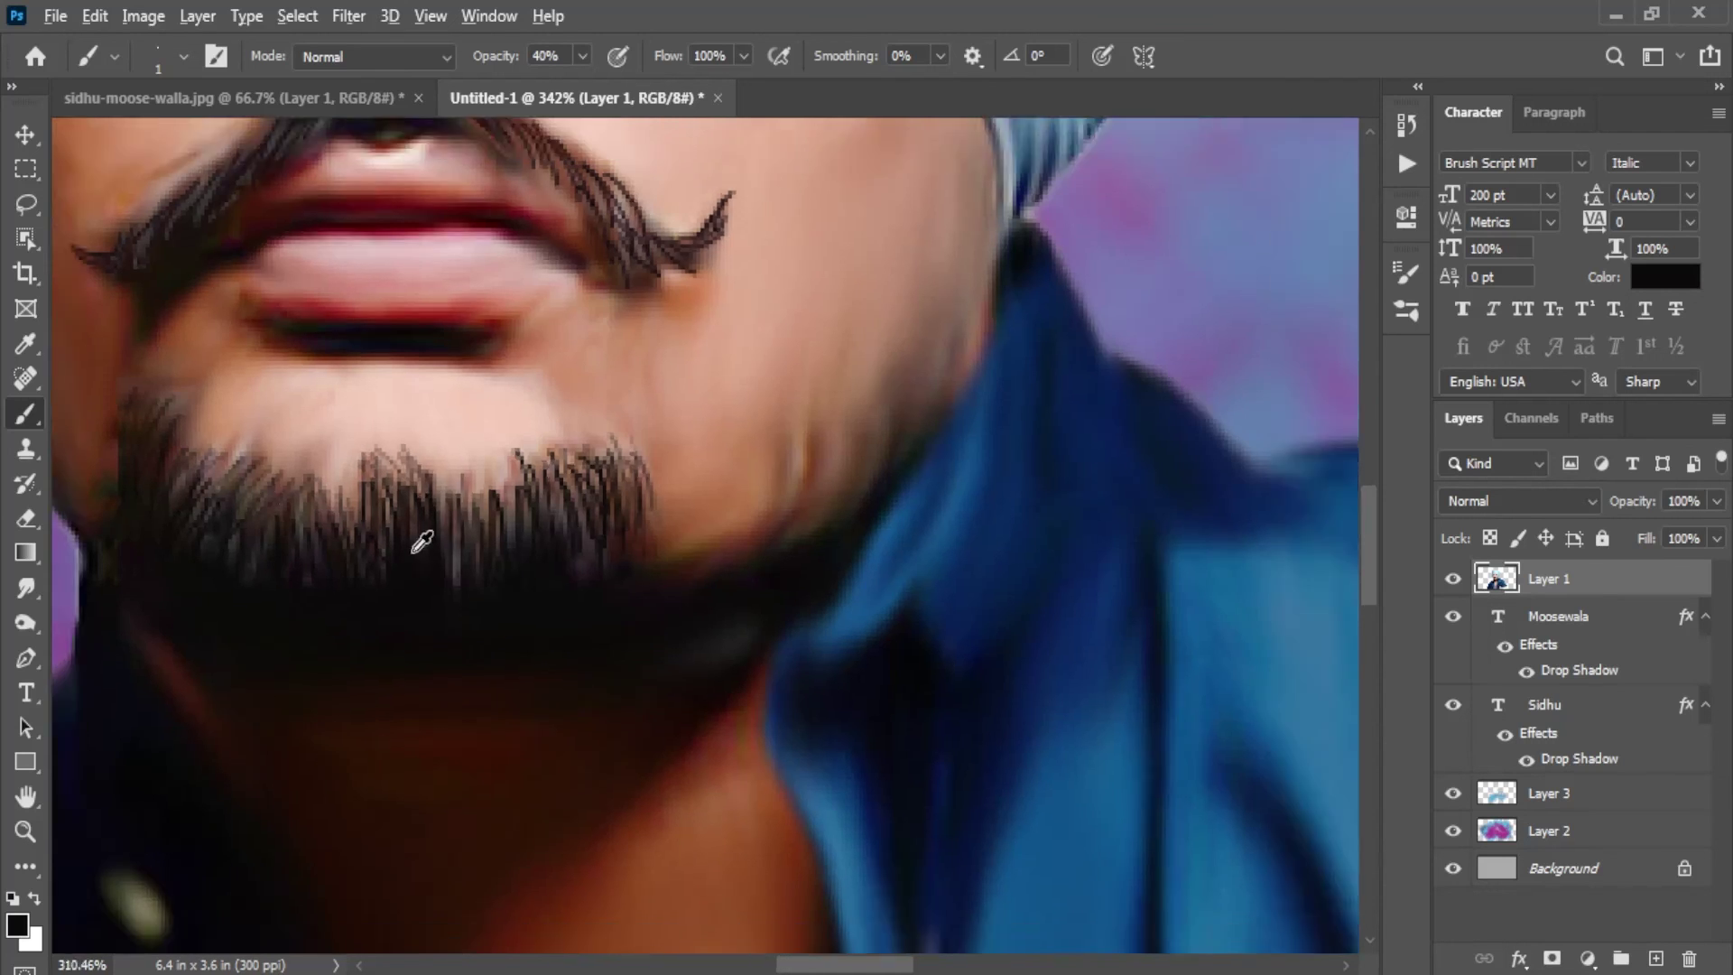
alt+scroll(418, 541, down, 4)
alt+scroll(488, 533, down, 2)
Step: Paint fine dark strands along the mustache's right curl, then zoom out to the whole poster
alt+scroll(541, 487, up, 5)
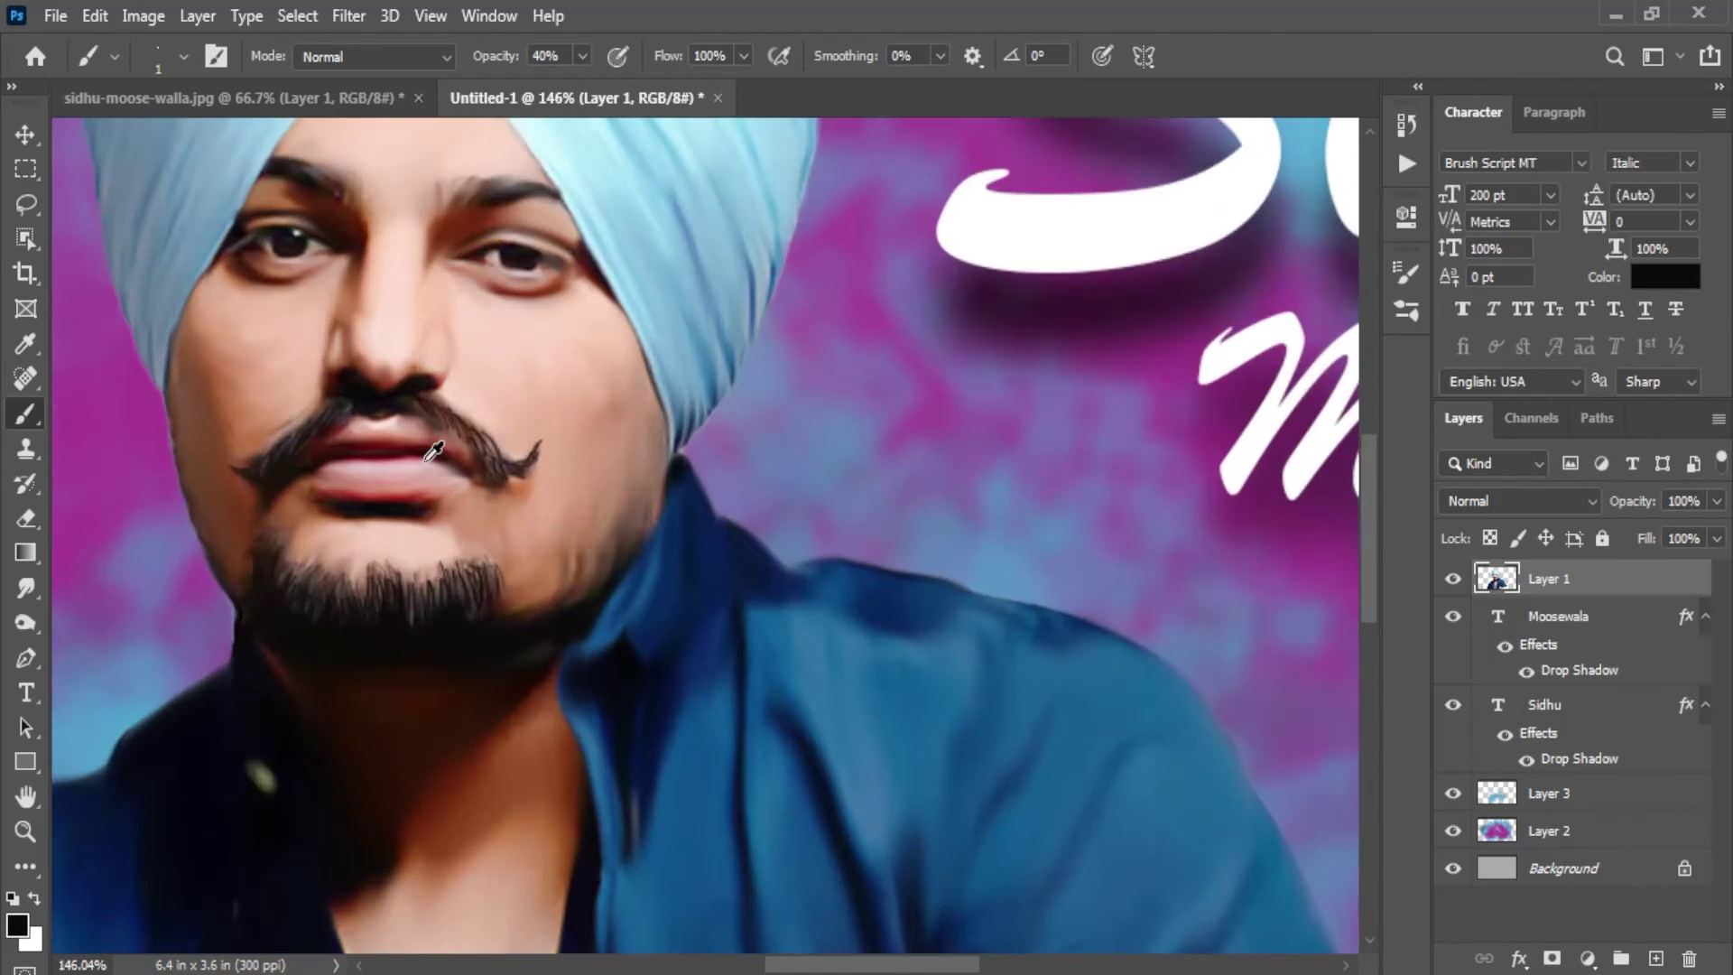
alt+scroll(478, 397, up, 5)
mouse_move(447, 312)
mouse_down()
mouse_move(497, 313)
mouse_move(621, 435)
mouse_up()
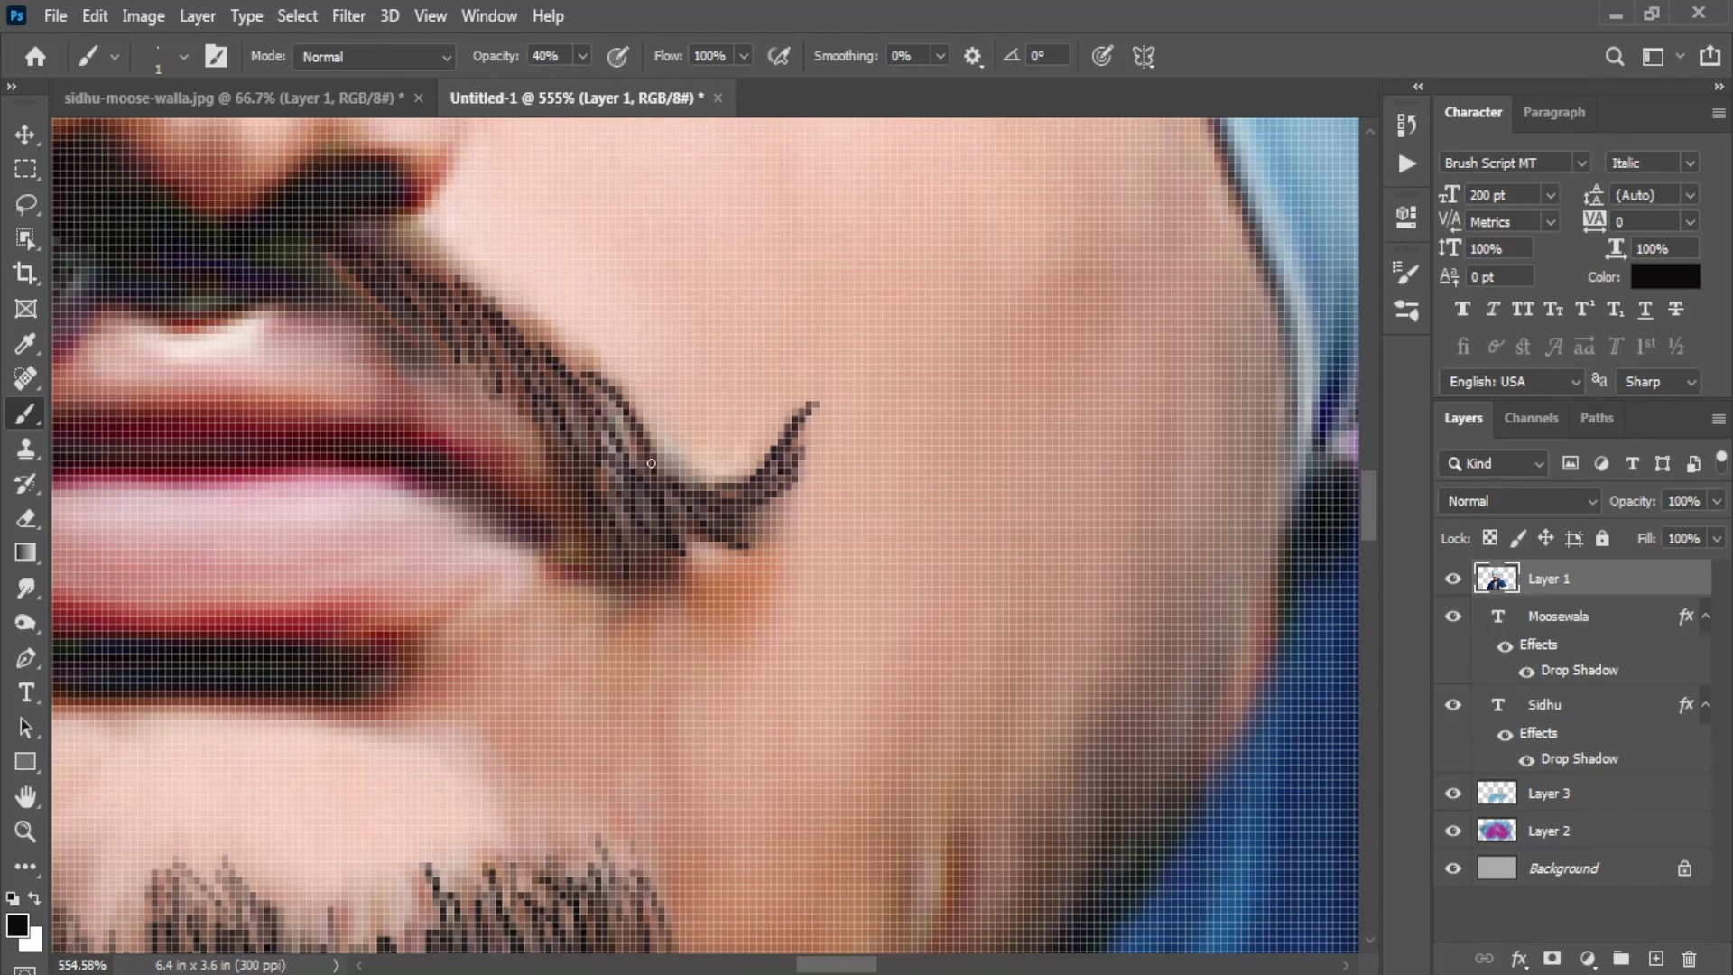
scroll(703, 566, down, 3)
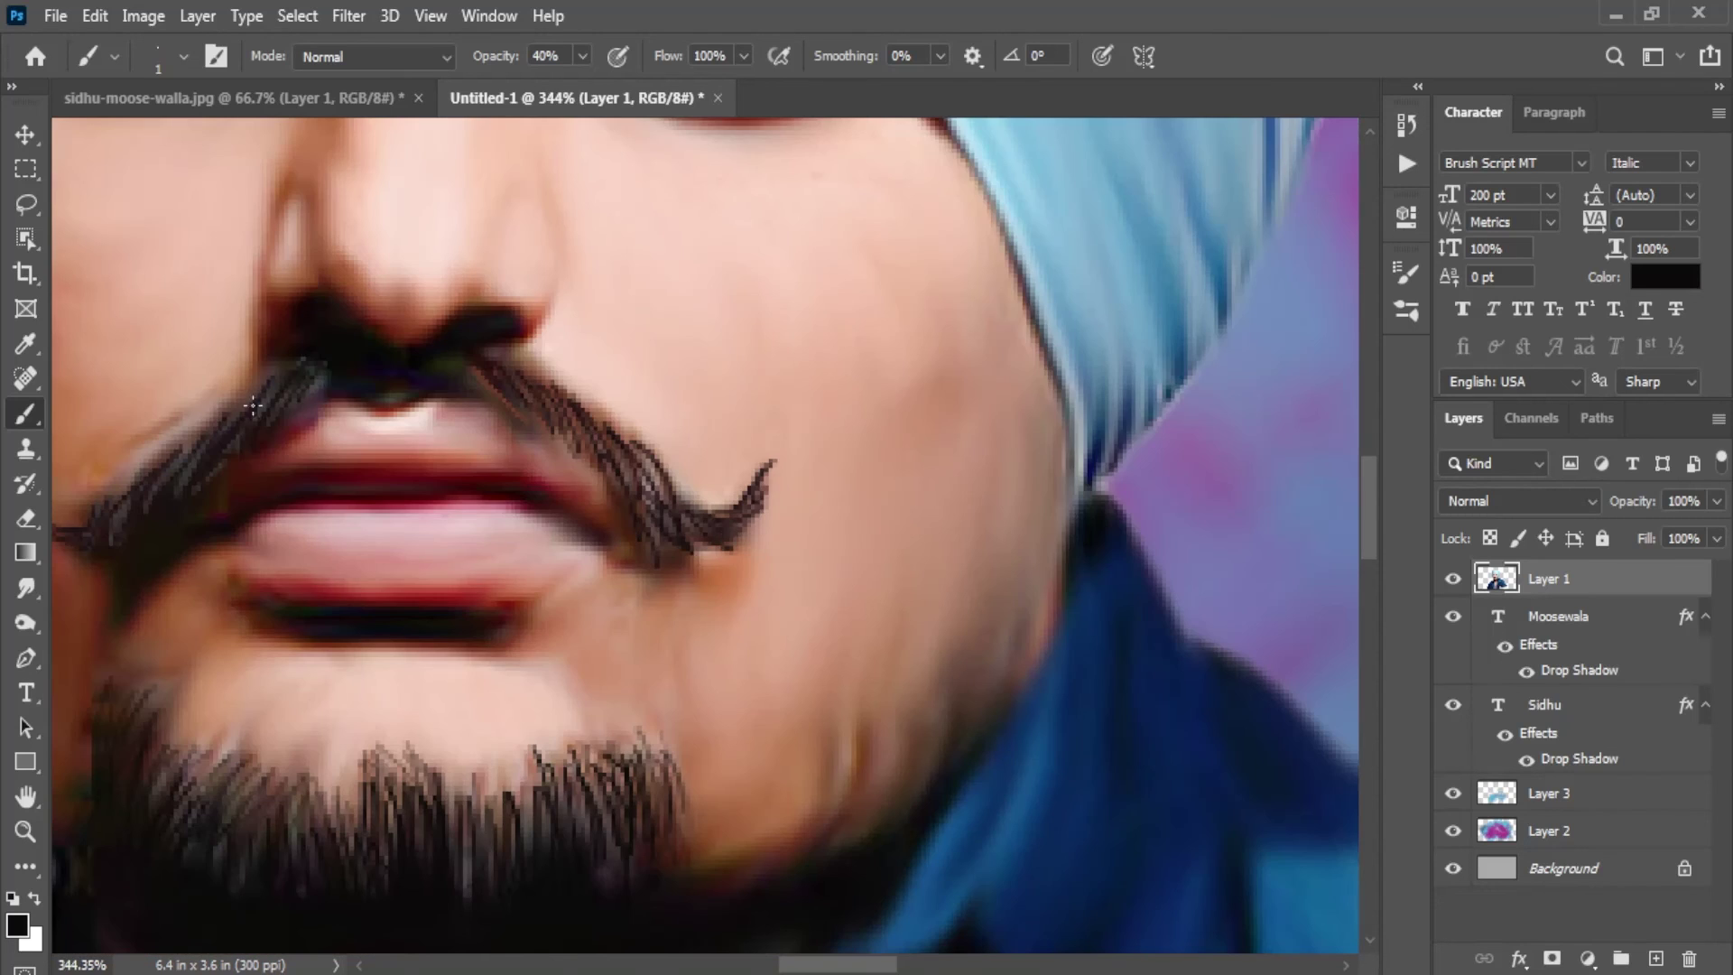
scroll(370, 533, down, 2)
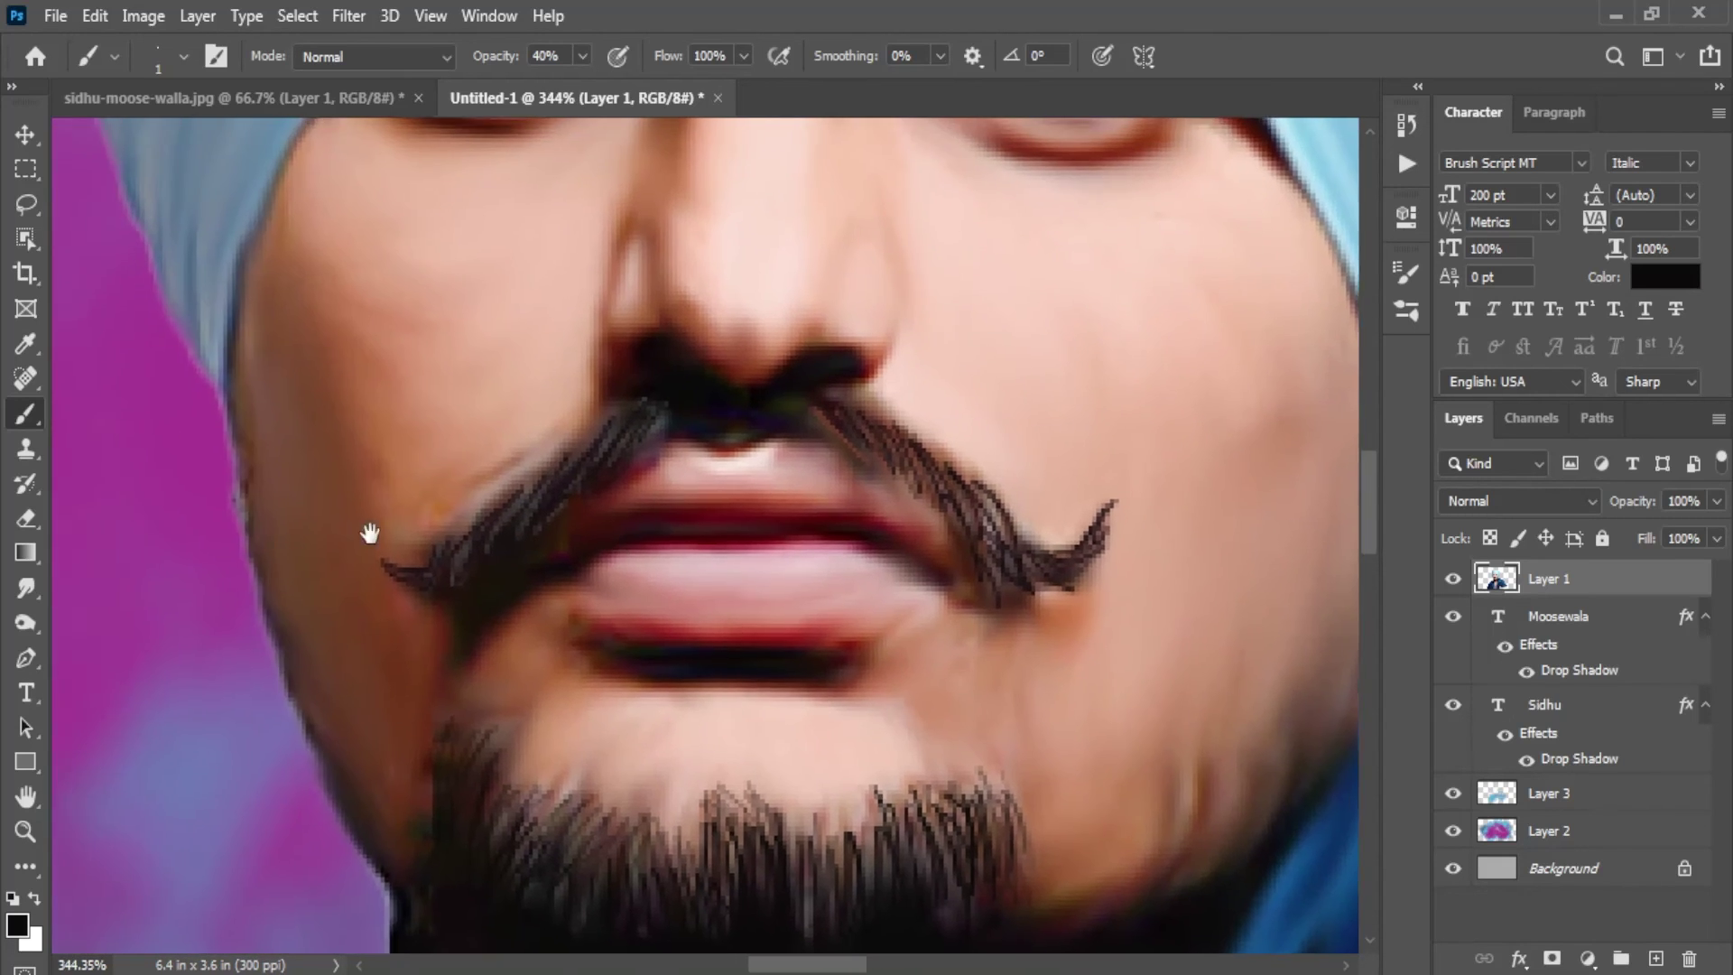
scroll(659, 562, up, 4)
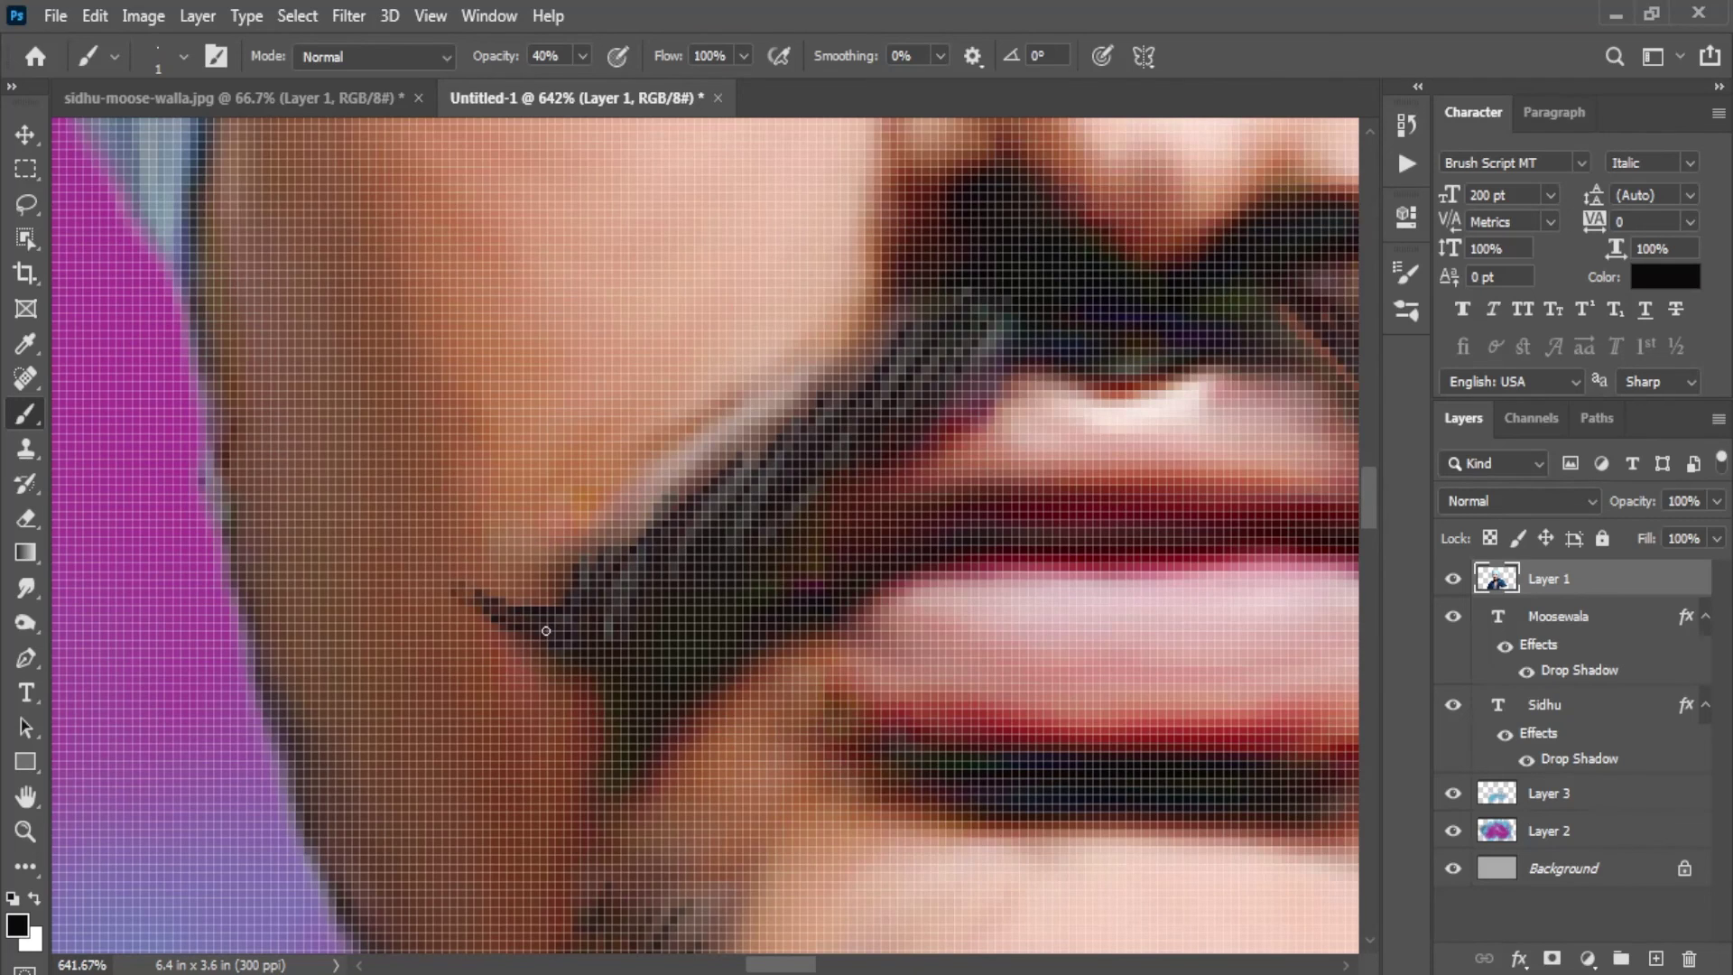
scroll(505, 614, down, 4)
scroll(361, 533, down, 3)
Step: Switch to the Move tool and display the poster in full-screen mode, zoomed to fill the screen
scroll(388, 555, down, 2)
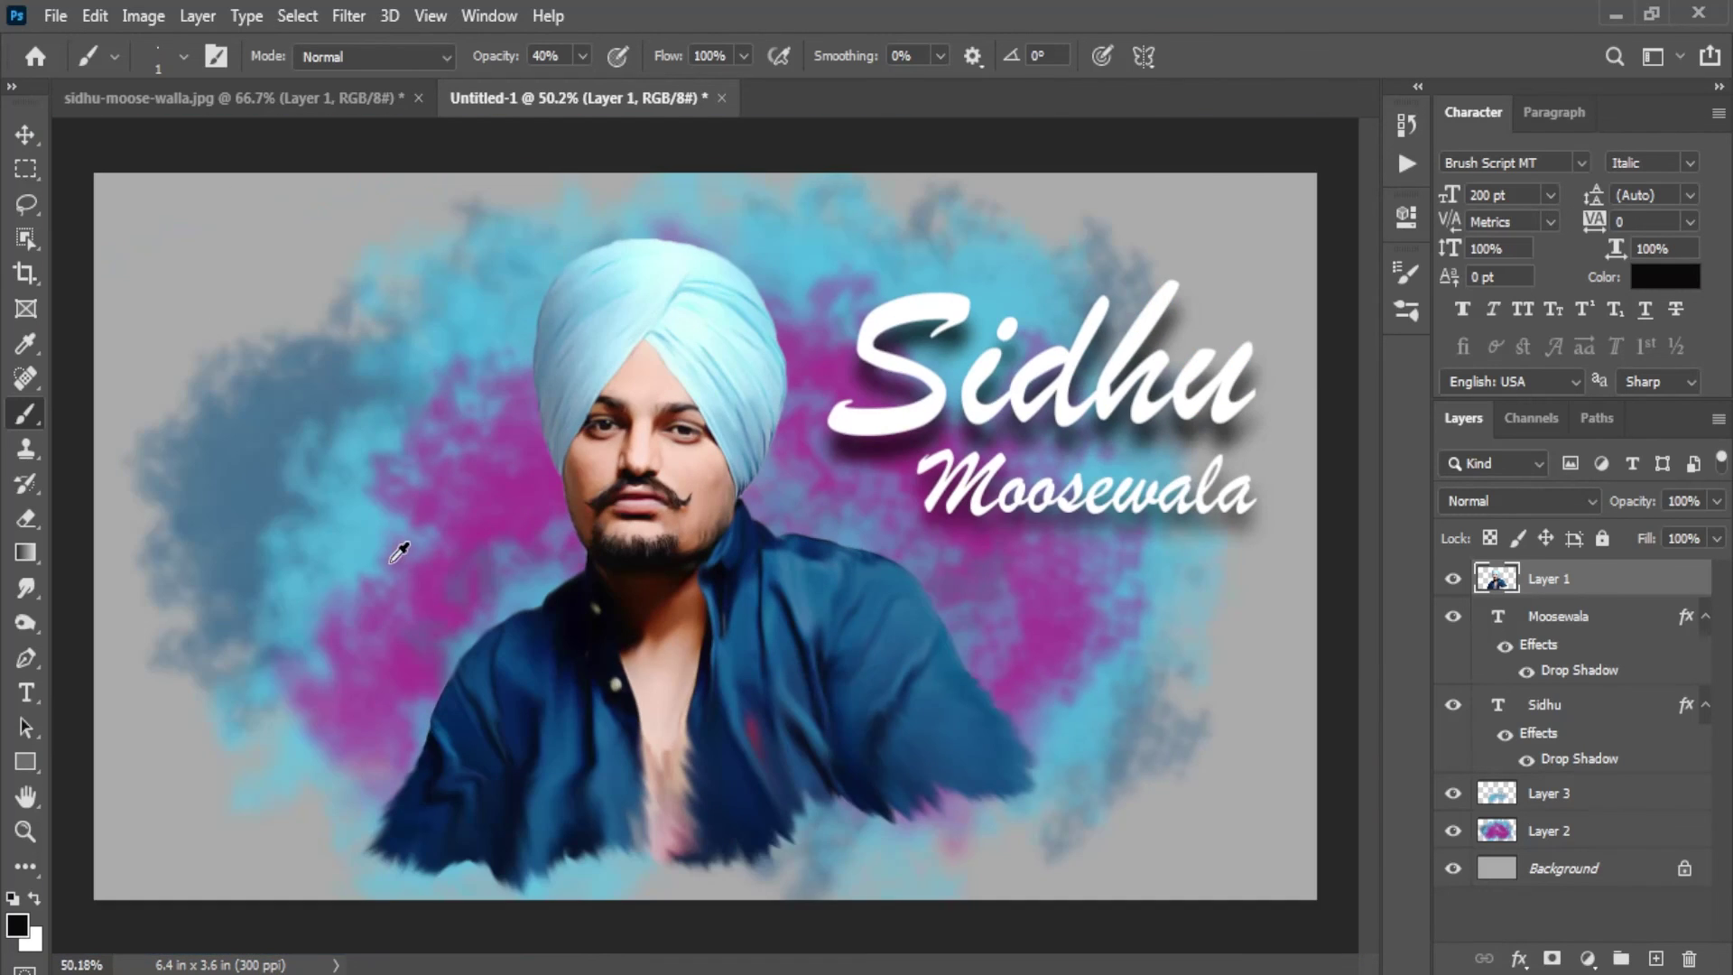
click(25, 135)
key(f)
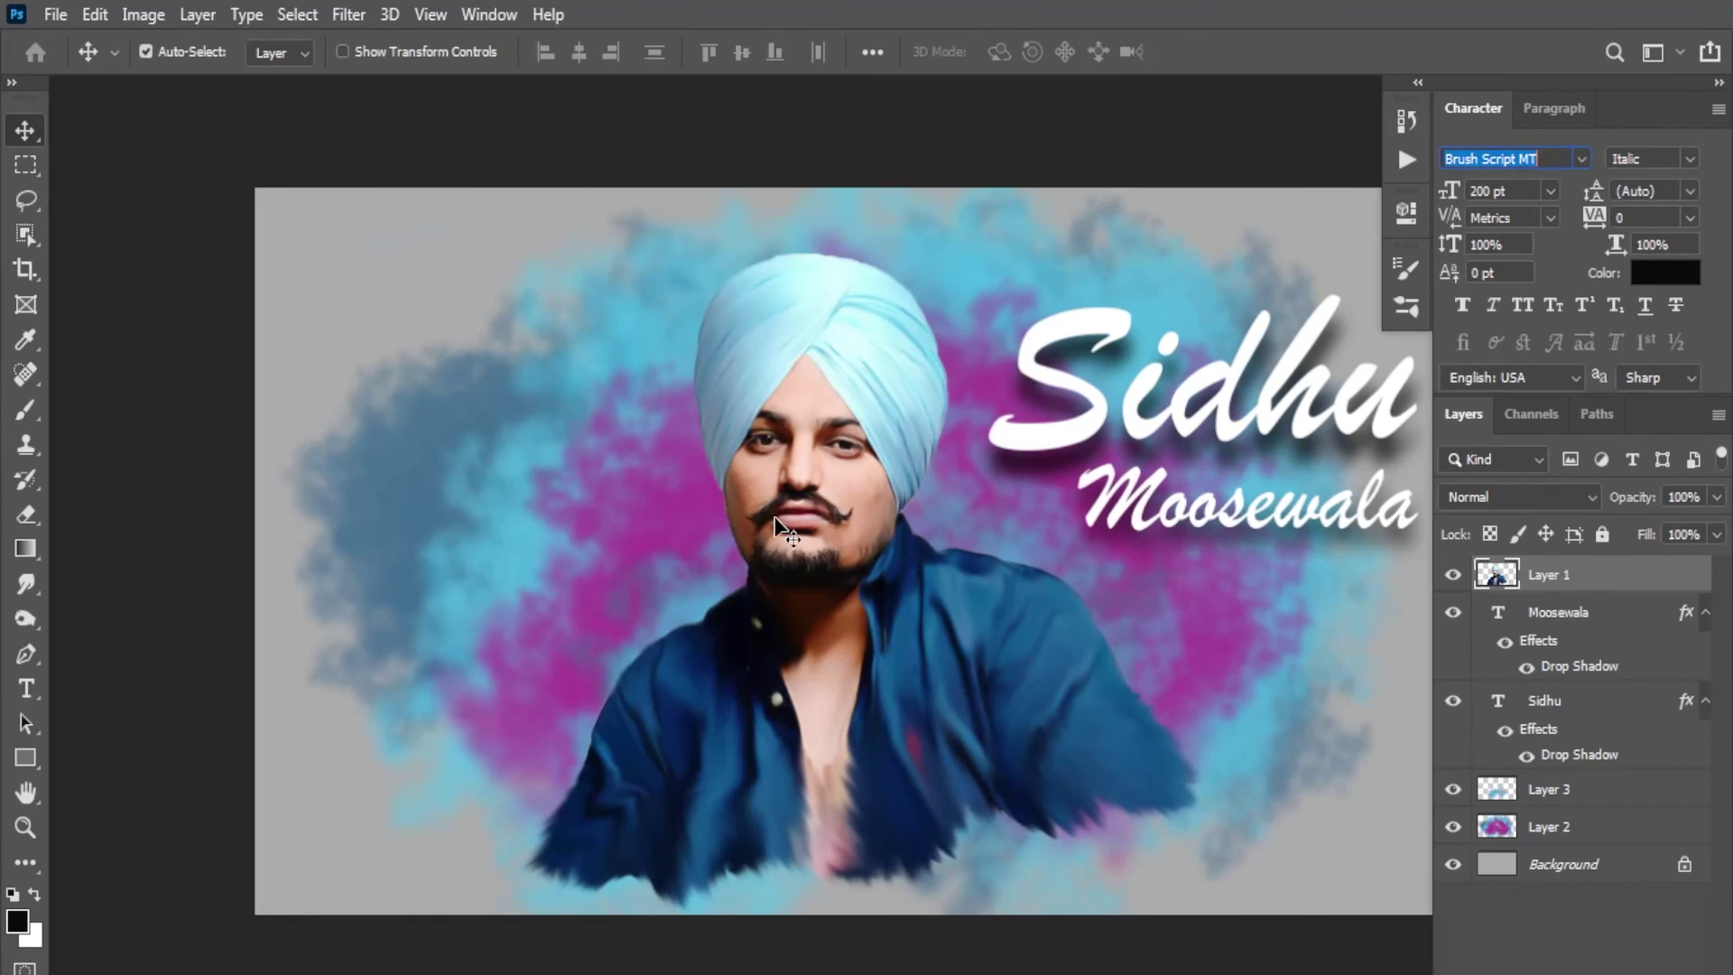
key(f)
key(ctrl+plus)
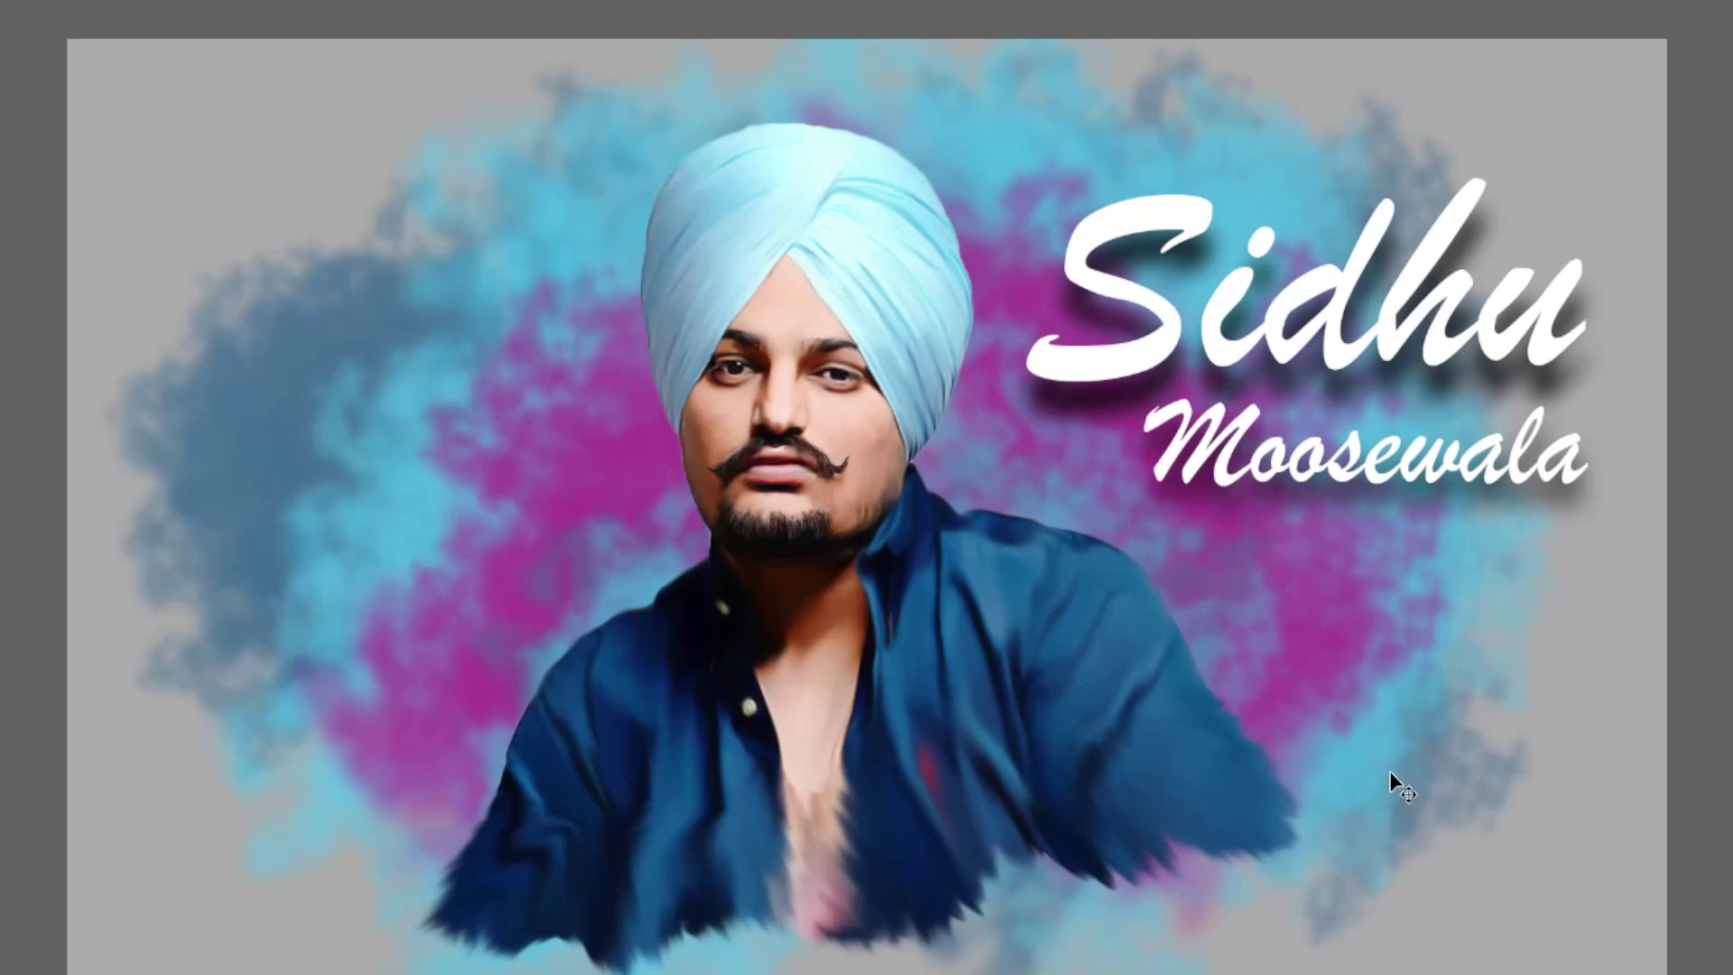